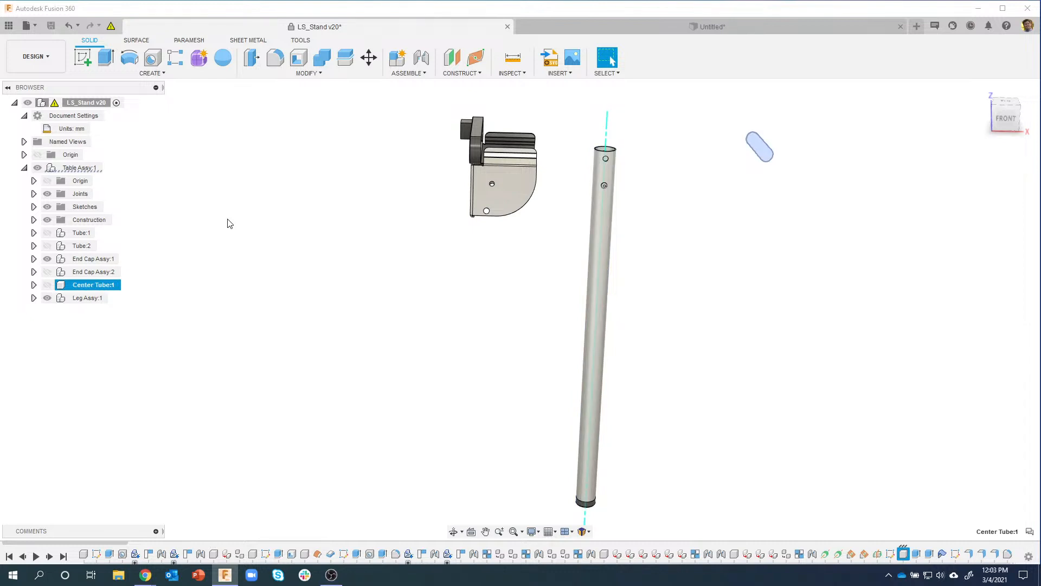
# Step: Expand Leg Assy:1 and its Pin Assy:1 subassembly in the Browser to list their contents
pyautogui.press('Down')
pyautogui.press('Down')
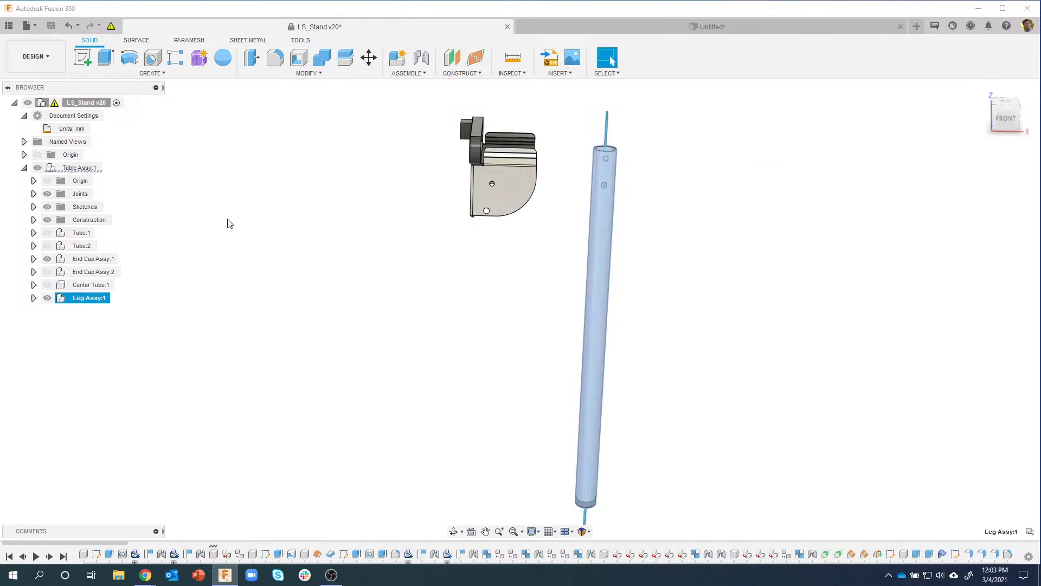
pyautogui.press('Right')
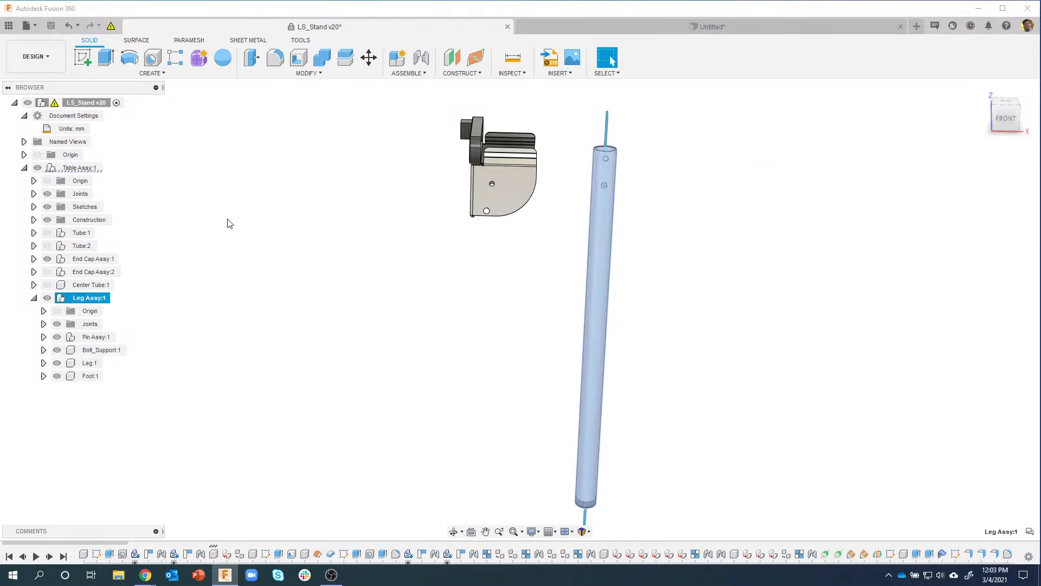
pyautogui.press('Down')
pyautogui.press('Down')
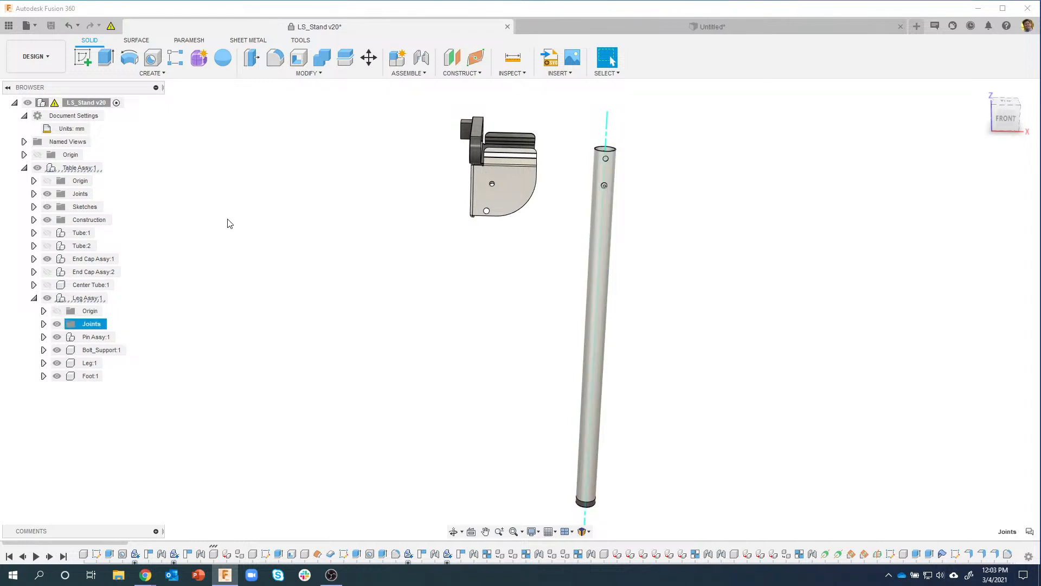
pyautogui.press('Down')
pyautogui.press('Right')
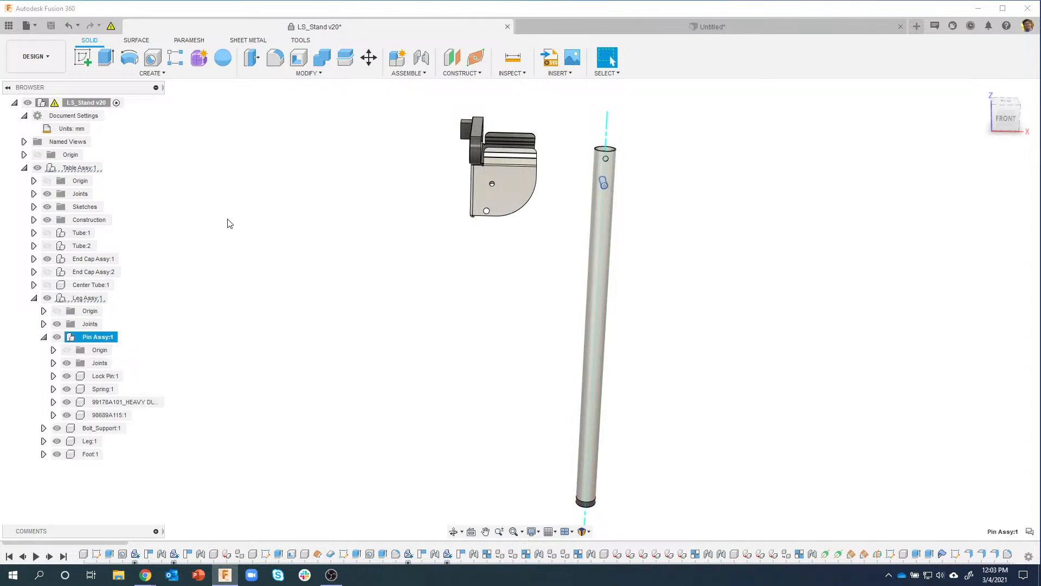
pyautogui.press('Down')
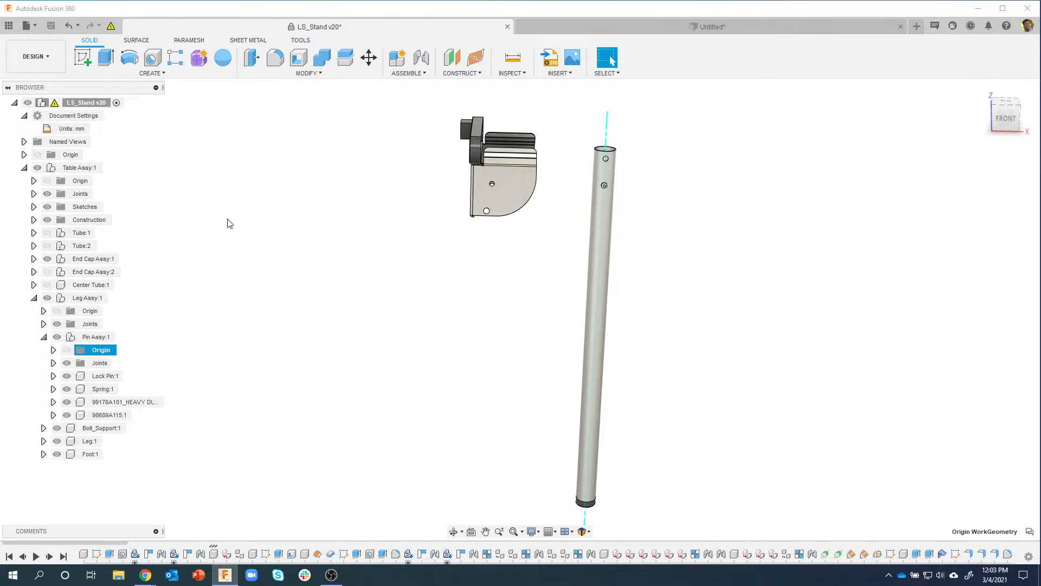
# Step: Reach the Lock Pin:1 part, collapse Leg Assy:1, and switch to the Untitled rectangle-sketch document
pyautogui.press('Down')
pyautogui.press('Down')
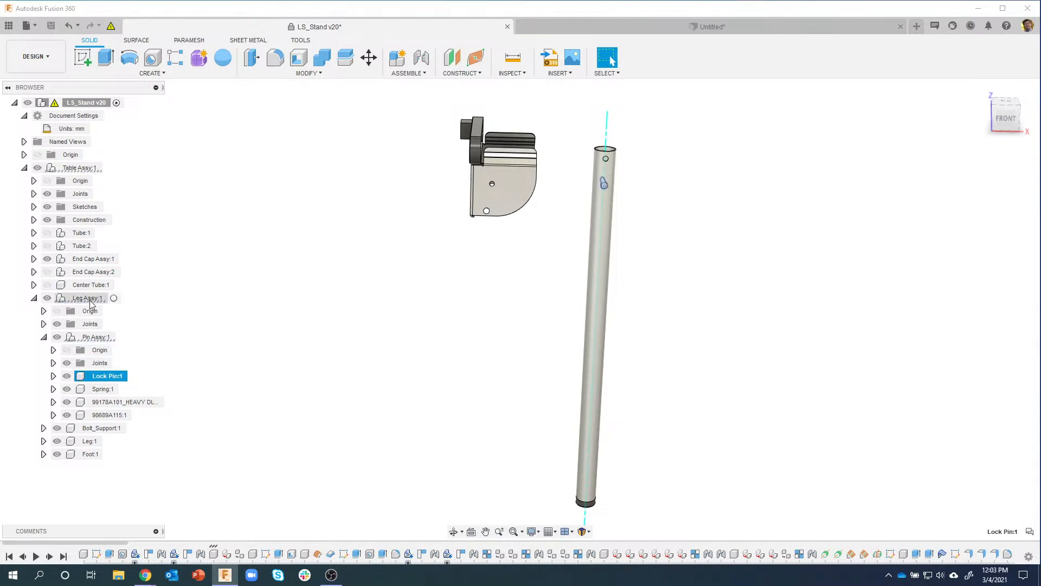
pyautogui.click(34, 297)
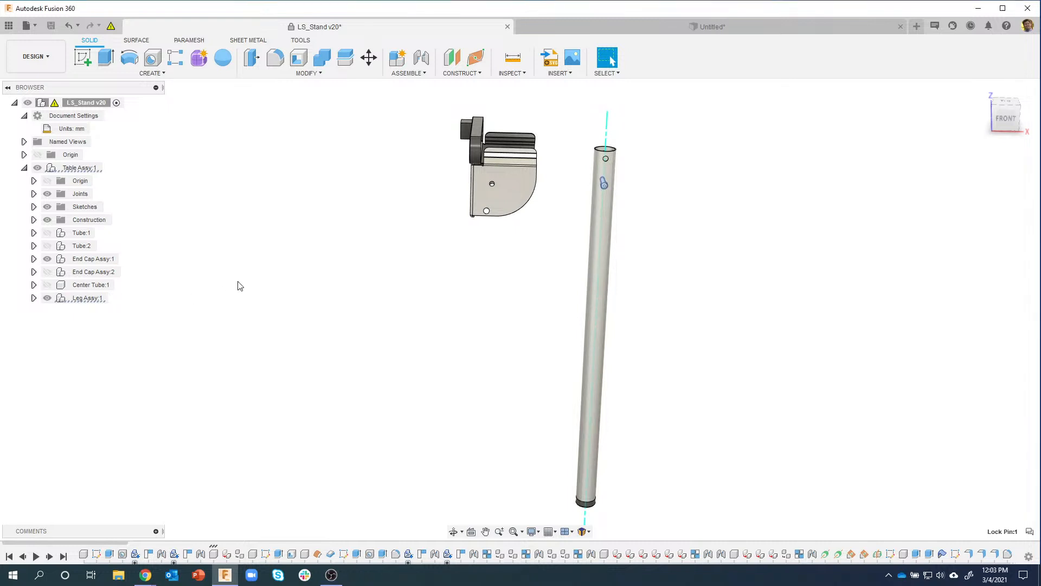
pyautogui.click(642, 24)
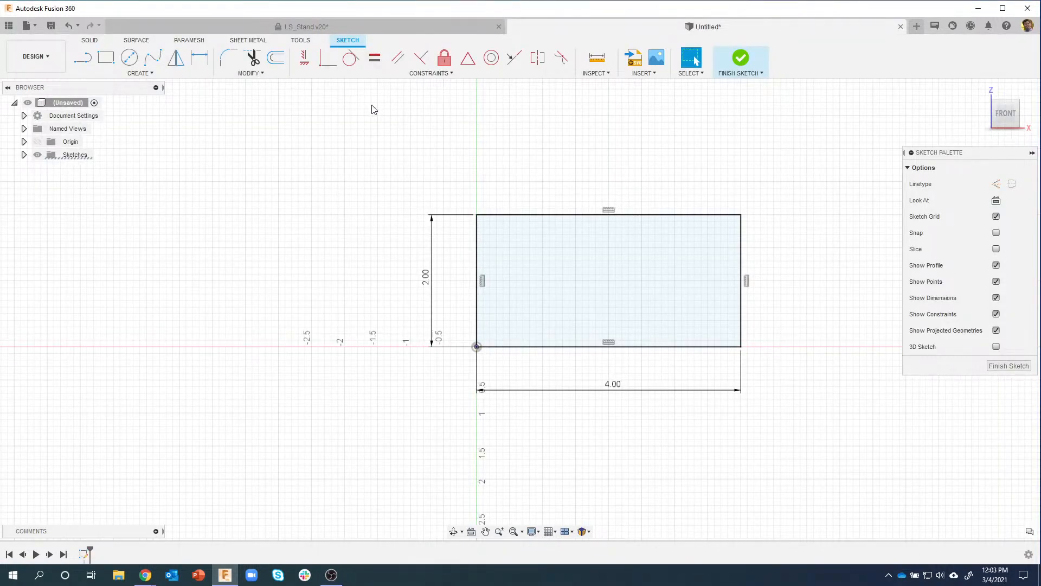
pyautogui.click(255, 74)
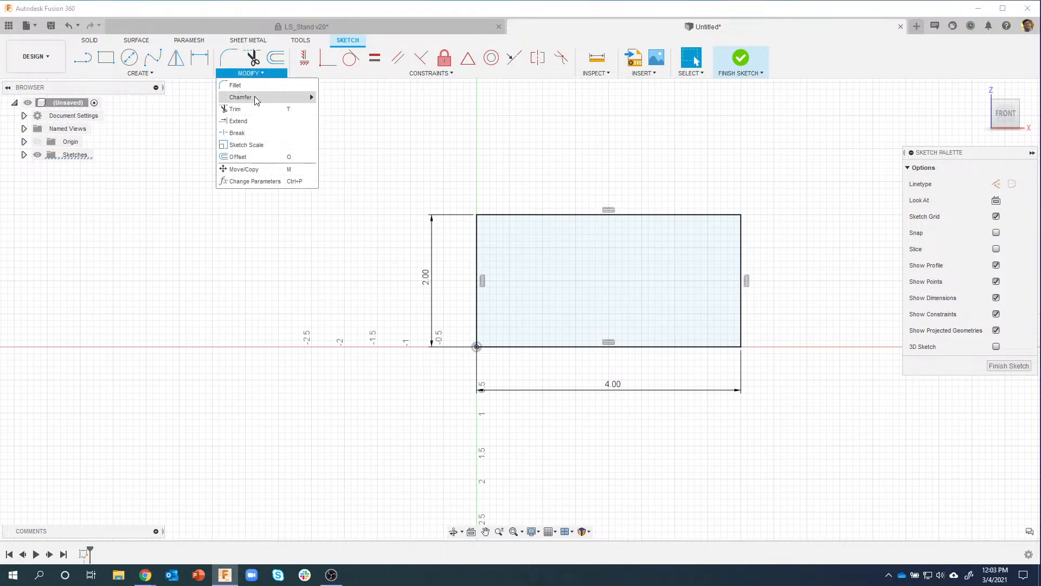
pyautogui.moveTo(251, 100)
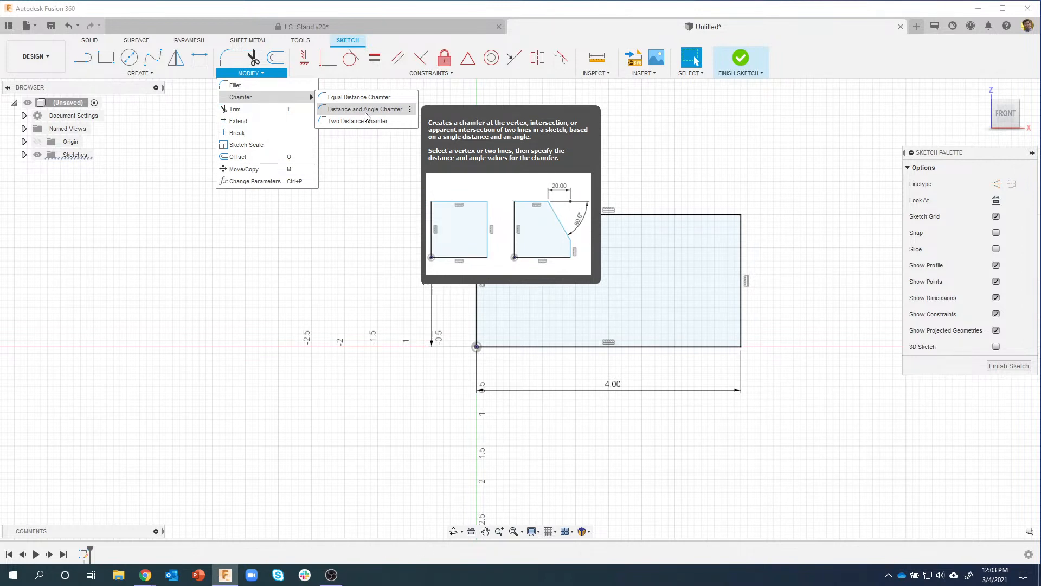
pyautogui.click(358, 97)
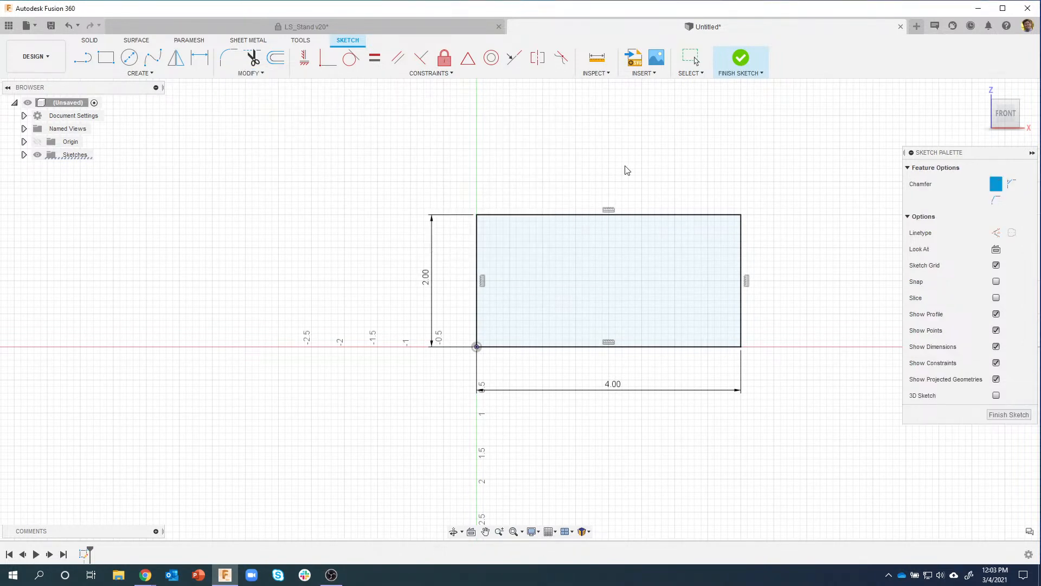
pyautogui.click(742, 216)
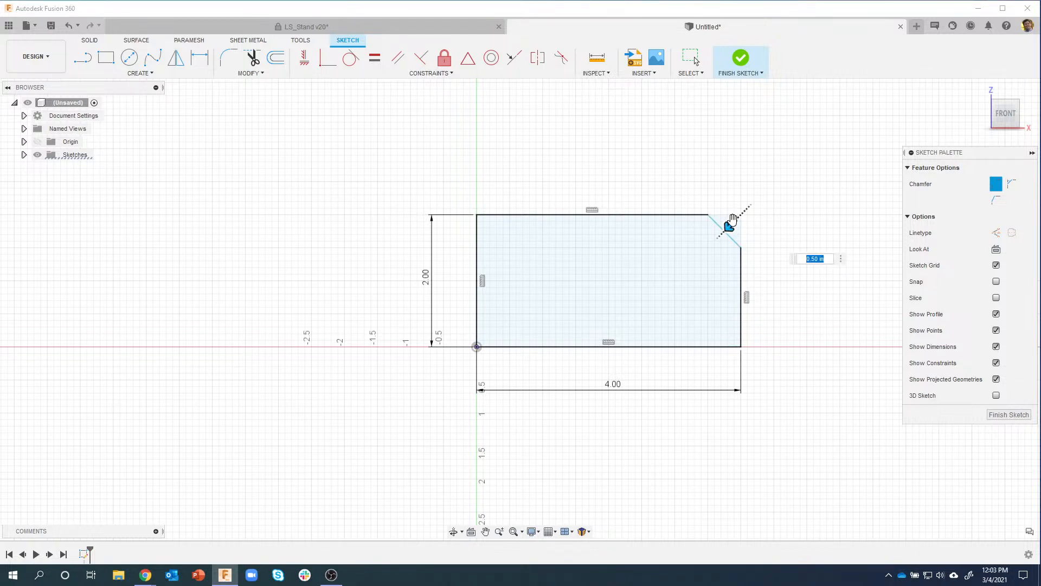
pyautogui.moveTo(742, 217); pyautogui.dragTo(721, 234)
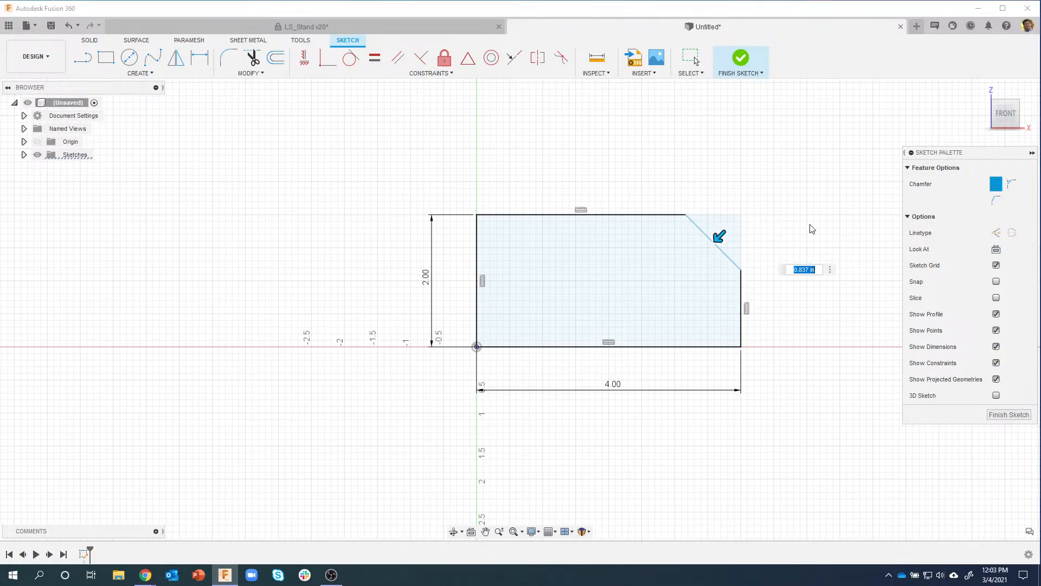
pyautogui.write('.5')
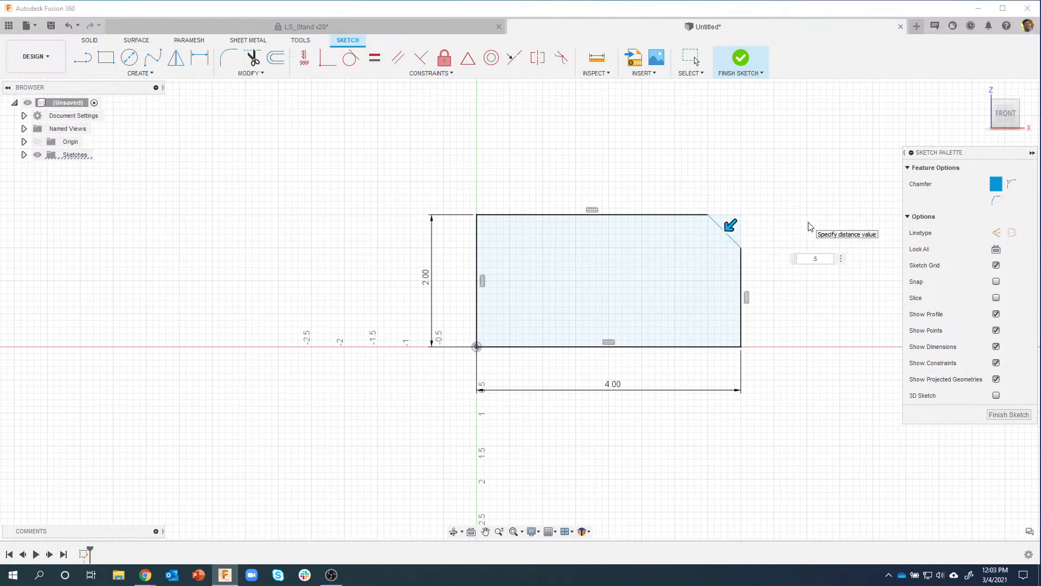
pyautogui.press('Escape')
pyautogui.click(259, 74)
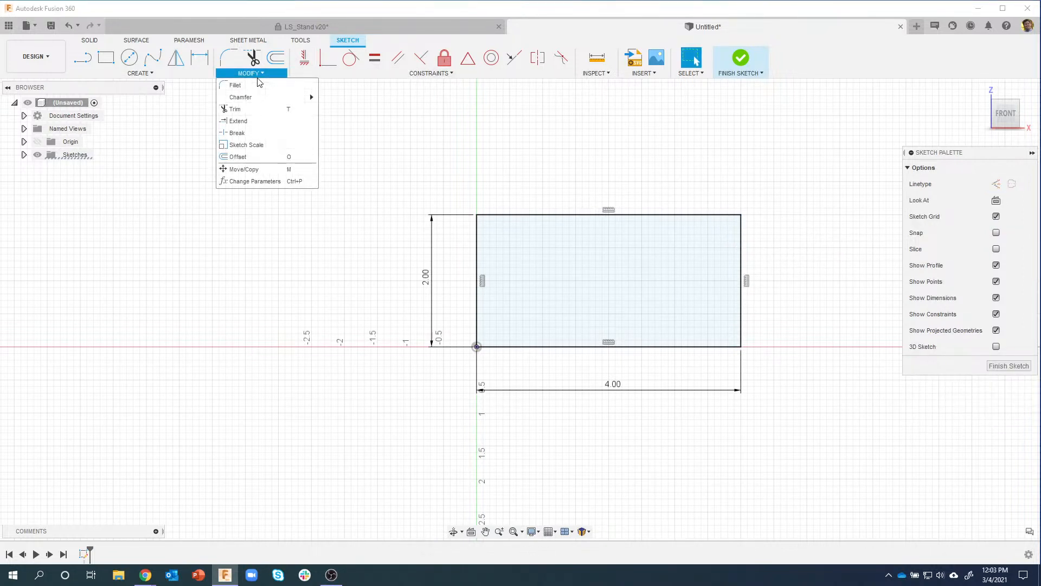
pyautogui.click(347, 108)
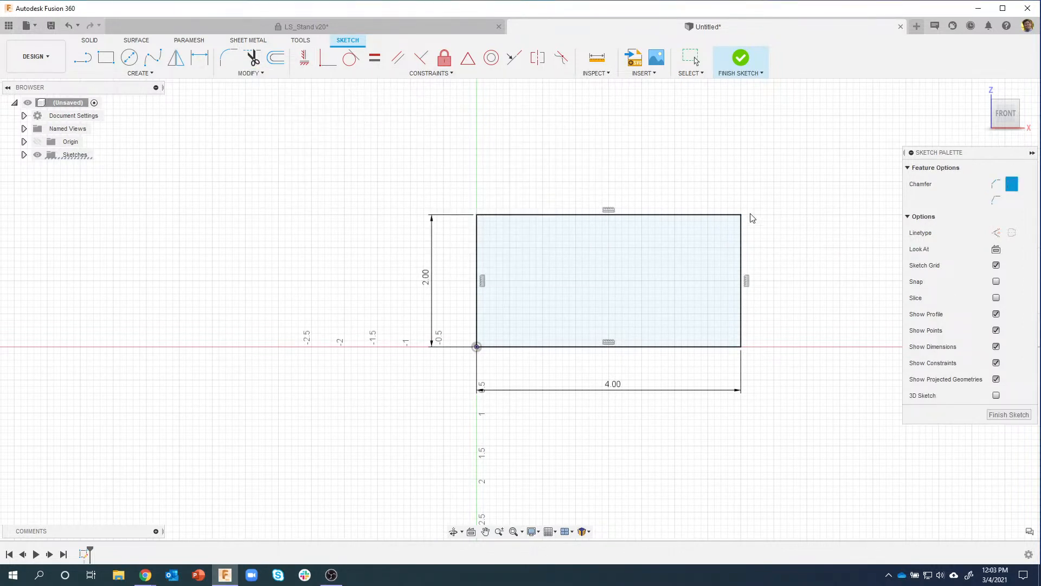
pyautogui.click(742, 216)
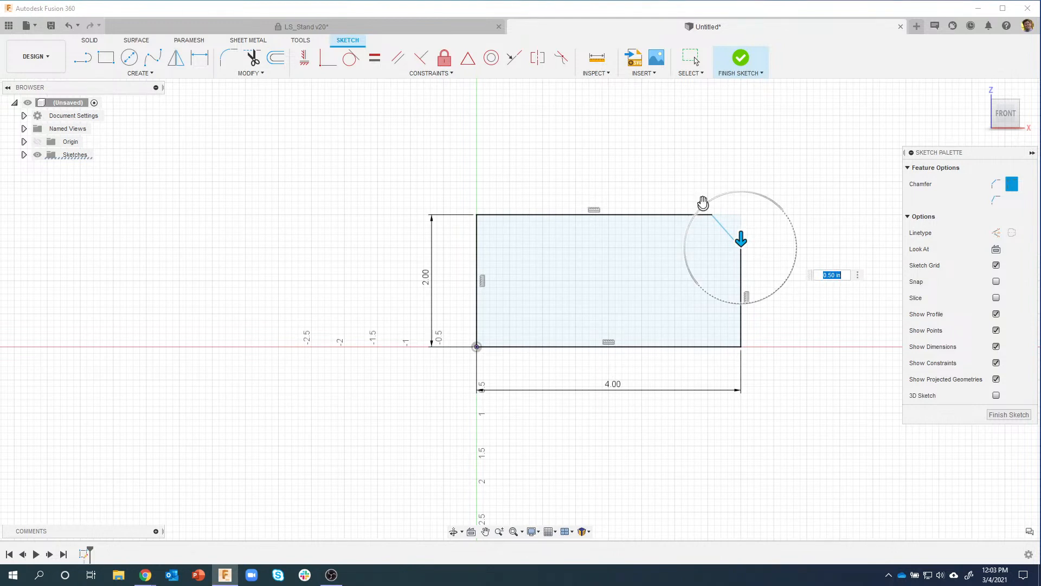
pyautogui.moveTo(703, 202); pyautogui.dragTo(670, 206)
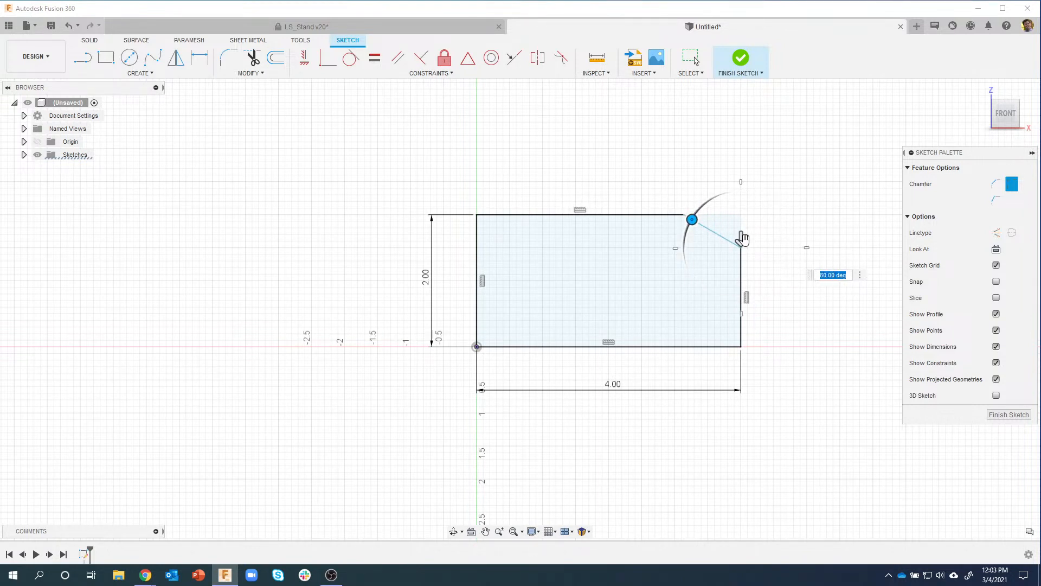
pyautogui.moveTo(741, 239); pyautogui.dragTo(741, 239)
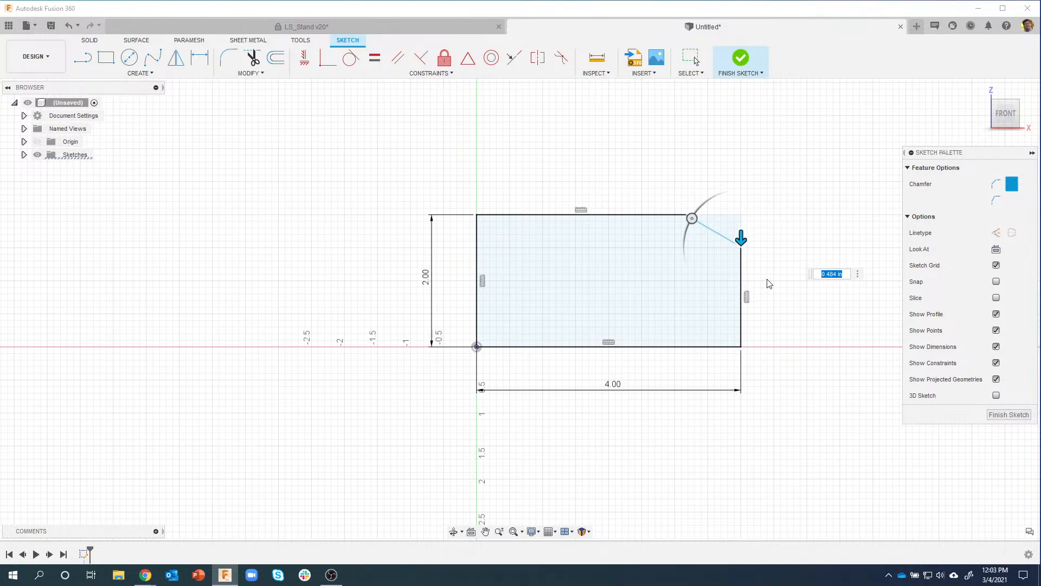
pyautogui.press('Escape')
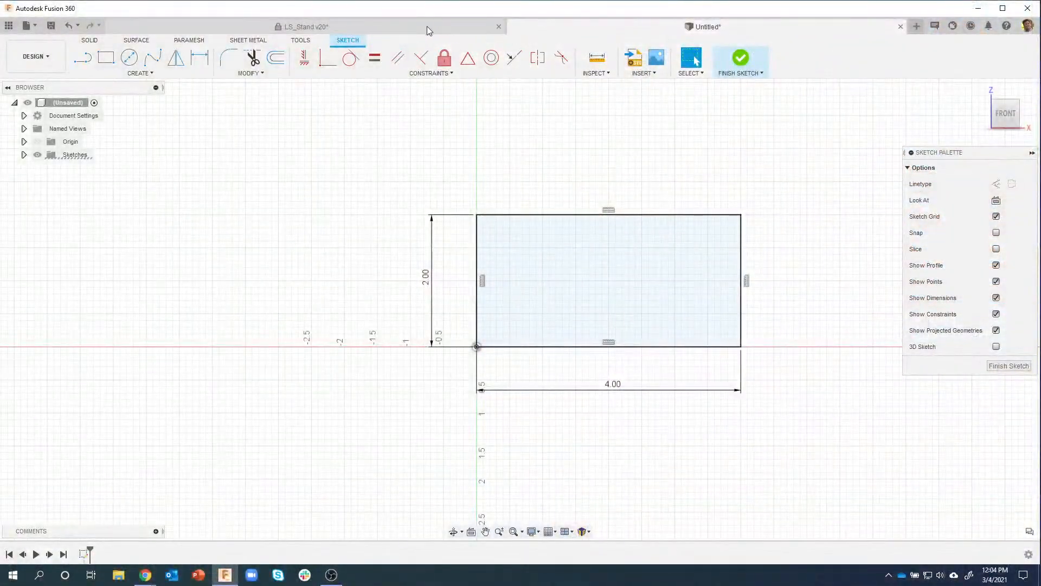
# Step: Switch back to the LS_Stand v20 assembly document
pyautogui.click(427, 26)
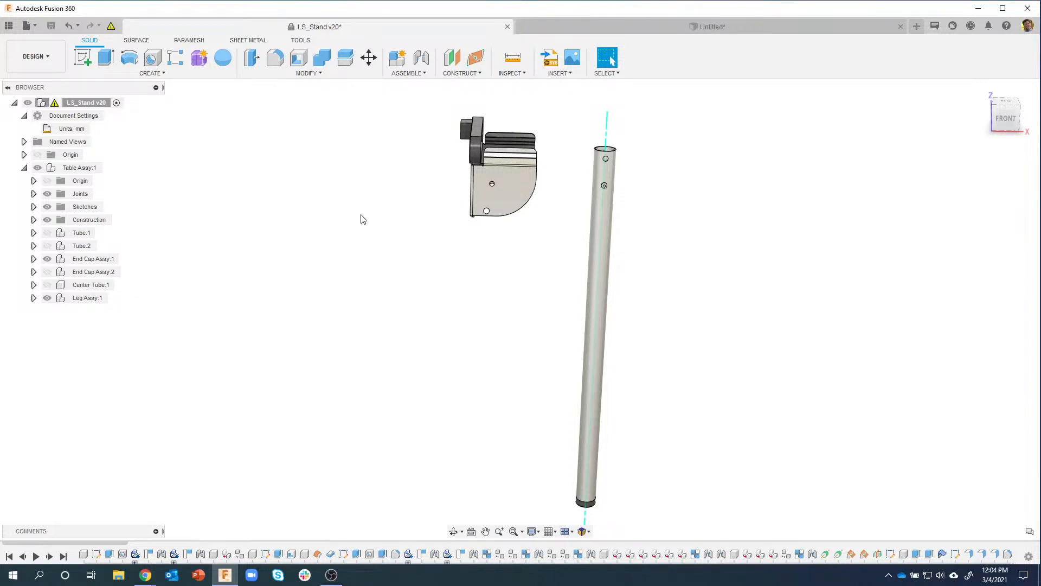
# Step: Orbit and zoom to an angled view of the end cap bracket and leg tube
pyautogui.keyDown('shift'); pyautogui.moveTo(363, 219); pyautogui.dragTo(534, 170, button='middle'); pyautogui.keyUp('shift')
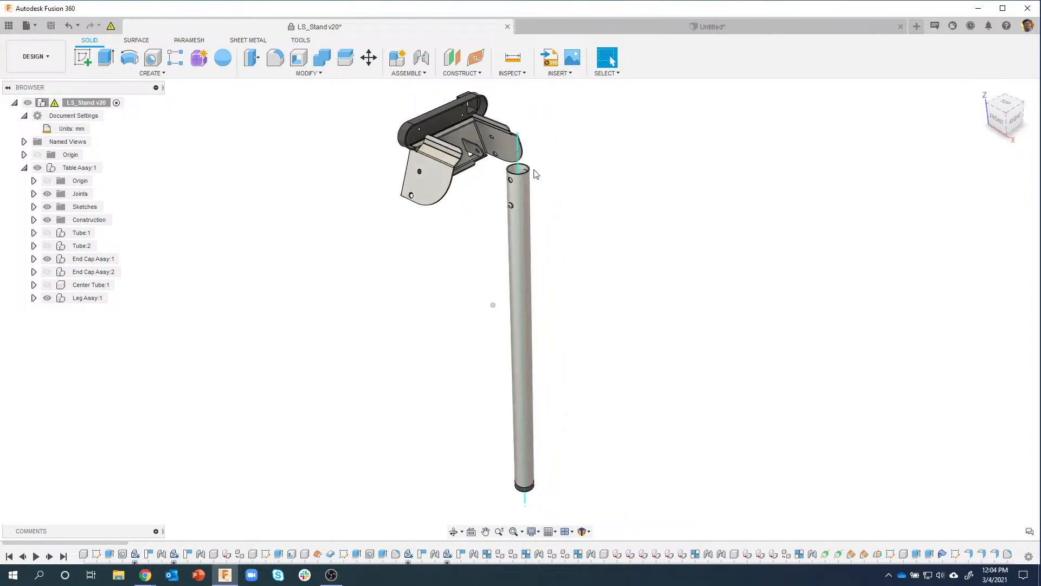
pyautogui.scroll(6, 535, 170)
pyautogui.keyDown('shift'); pyautogui.moveTo(509, 240); pyautogui.dragTo(678, 338, button='middle'); pyautogui.keyUp('shift')
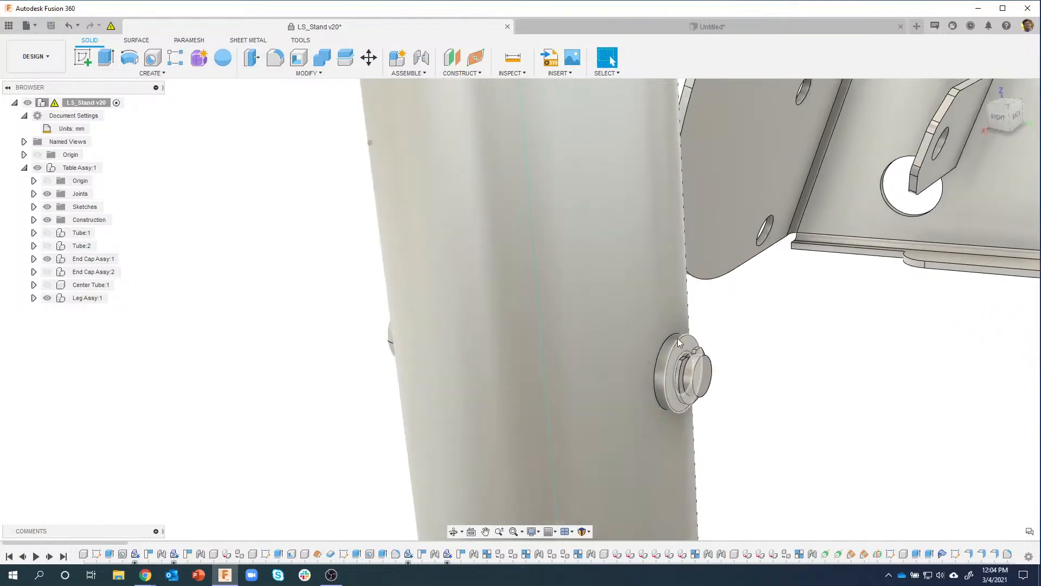
pyautogui.scroll(8, 678, 337)
pyautogui.scroll(-10, 783, 334)
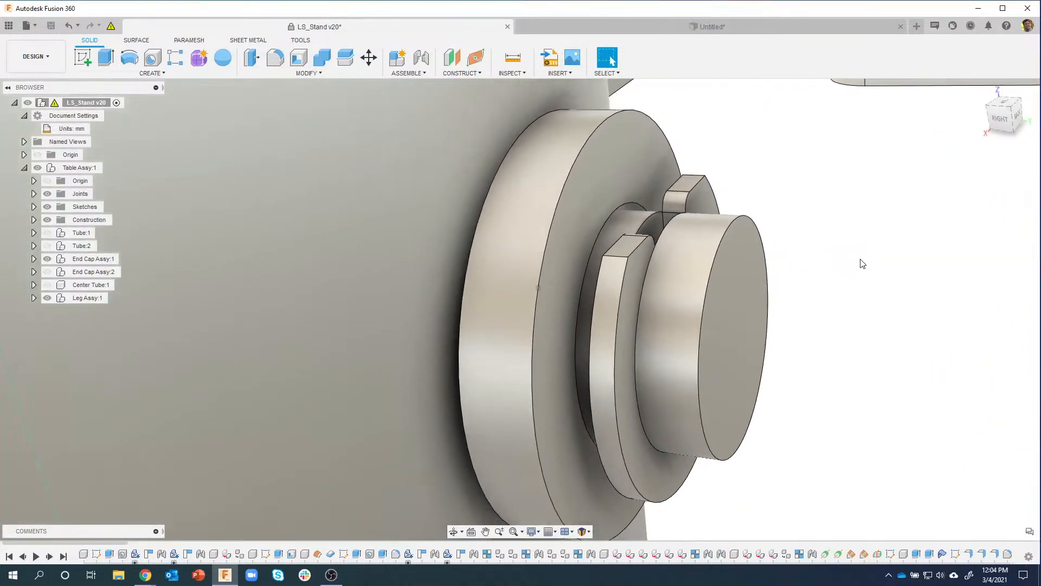
pyautogui.keyDown('shift'); pyautogui.moveTo(776, 289); pyautogui.dragTo(628, 323, button='middle'); pyautogui.keyUp('shift')
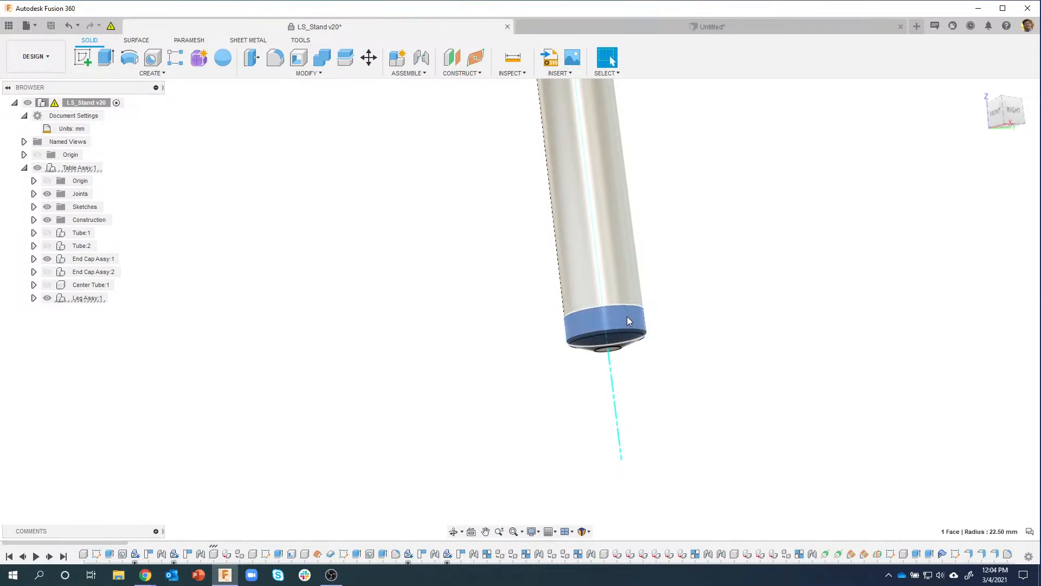
# Step: Test-slide the leg tube along its axis, restore its position, and view the bracket from above
pyautogui.moveTo(637, 320); pyautogui.dragTo(640, 350)
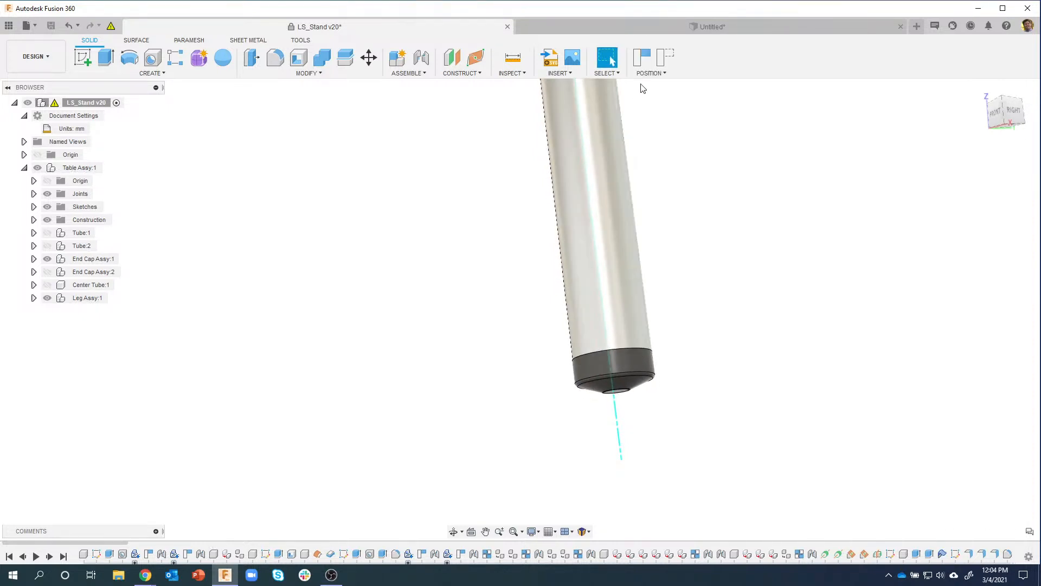
pyautogui.click(666, 57)
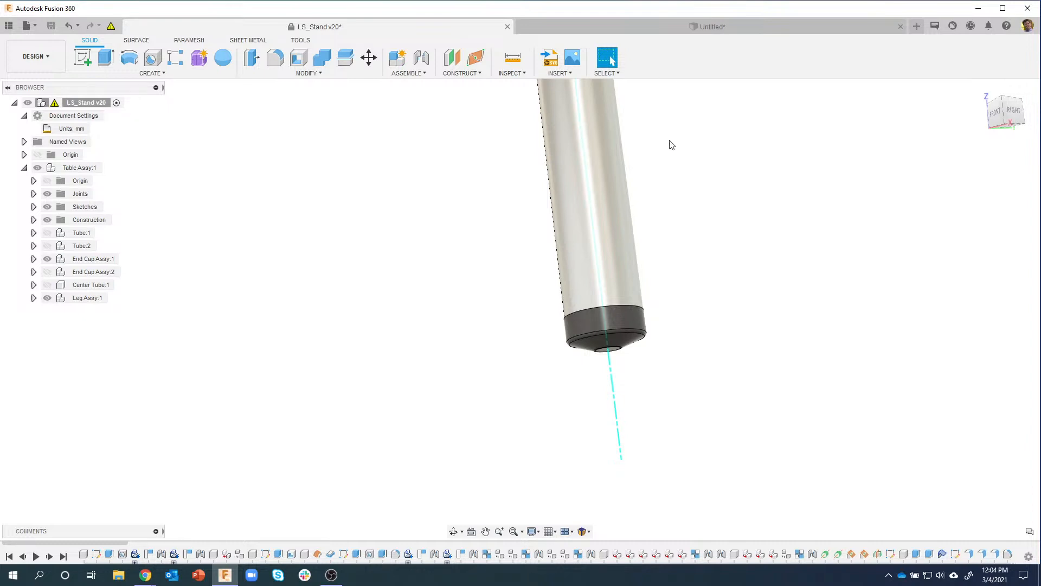
pyautogui.scroll(-4, 676, 291)
pyautogui.scroll(-3, 676, 287)
pyautogui.keyDown('shift'); pyautogui.moveTo(676, 287); pyautogui.dragTo(525, 273, button='middle'); pyautogui.keyUp('shift')
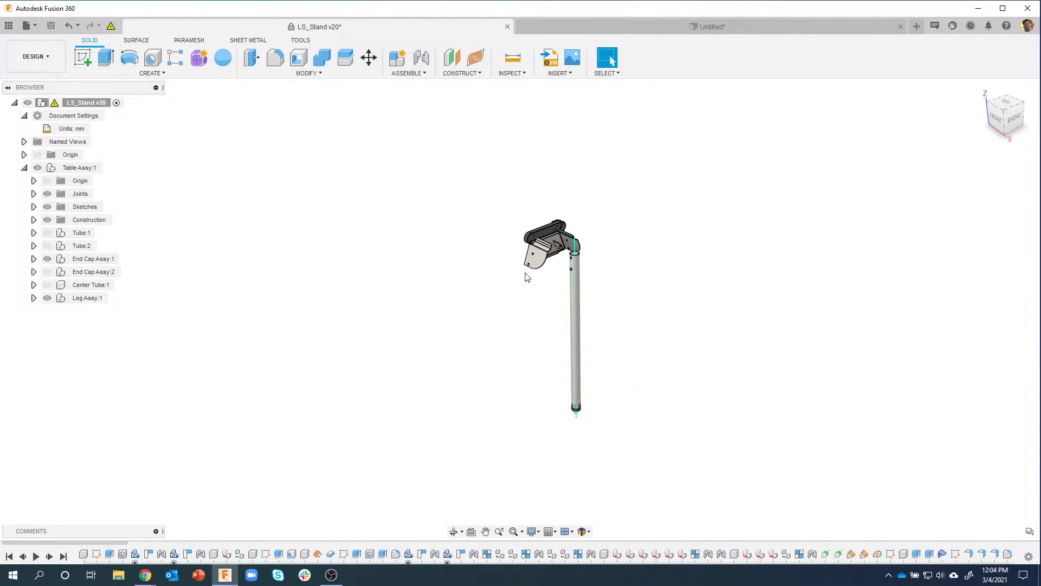
pyautogui.scroll(5, 507, 274)
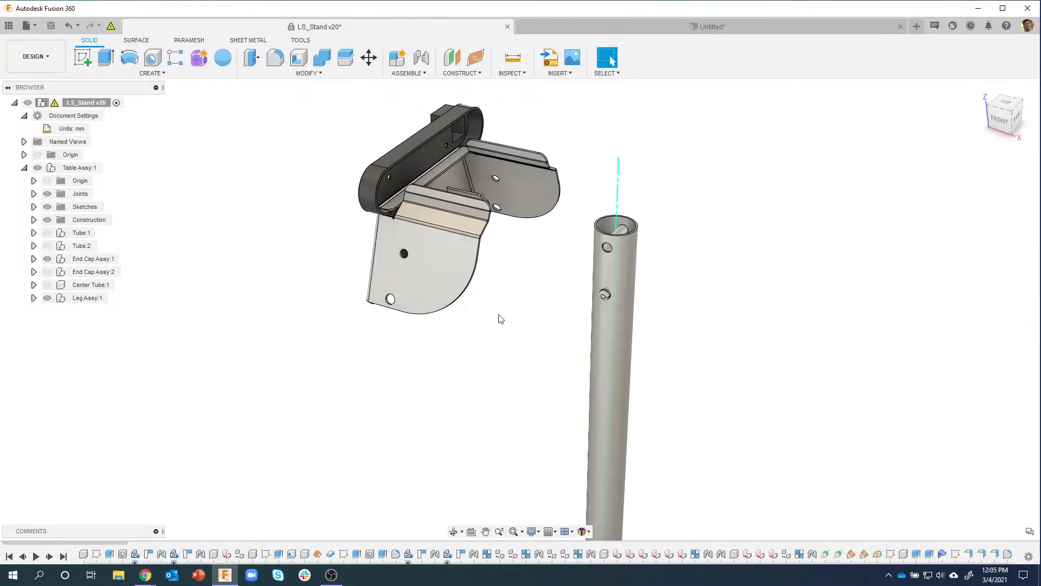
pyautogui.scroll(3, 499, 317)
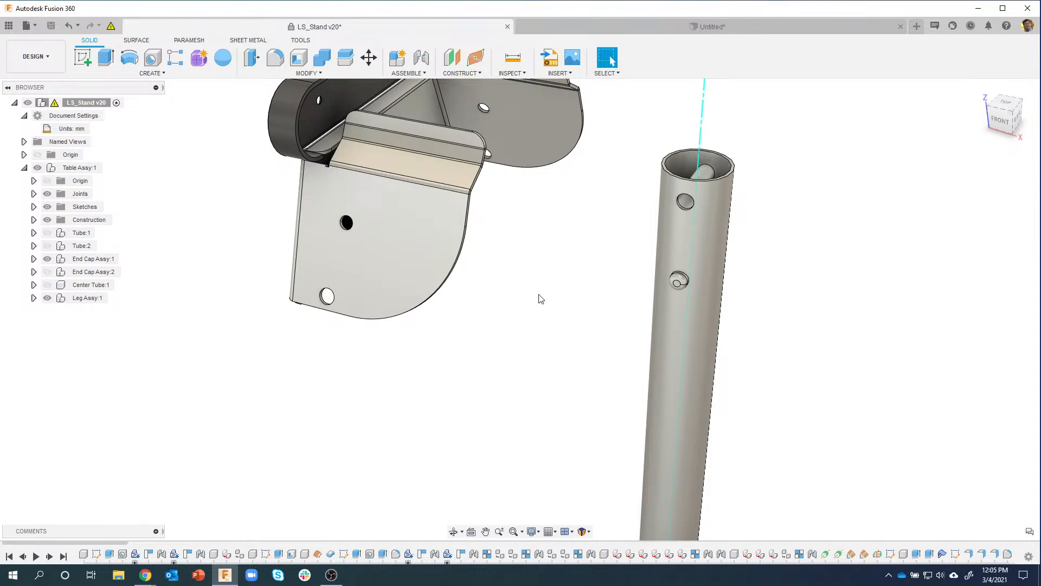
pyautogui.scroll(-1, 354, 323)
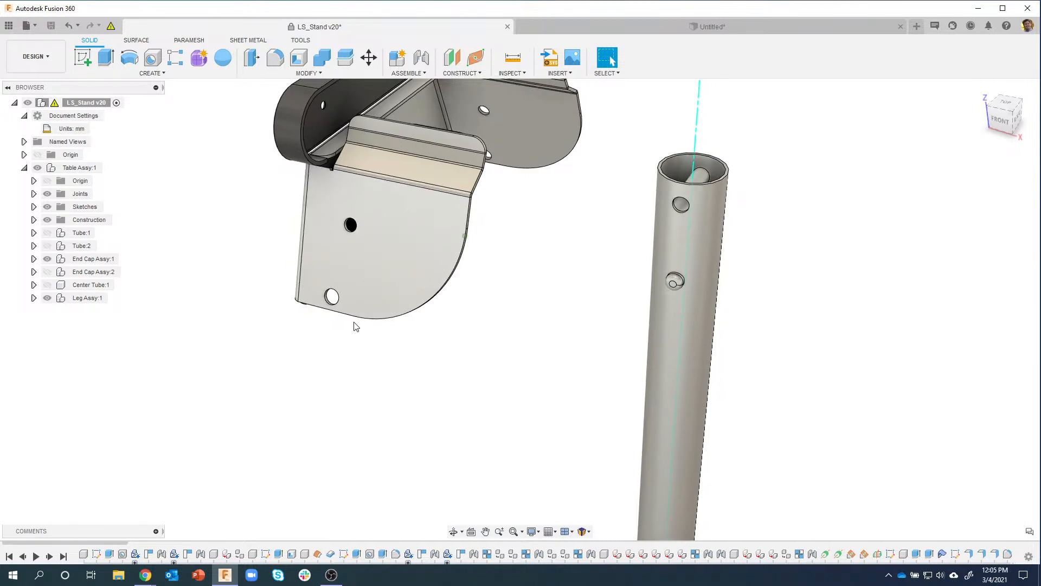
# Step: Activate Leg Assy:1 for editing and bring the whole leg and foot into view
pyautogui.click(111, 299)
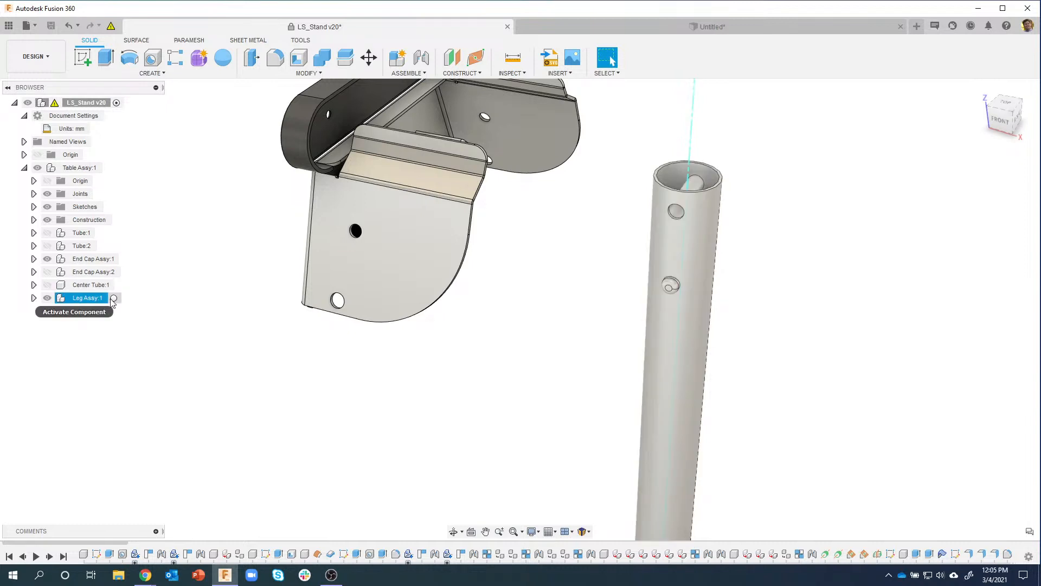
pyautogui.click(114, 298)
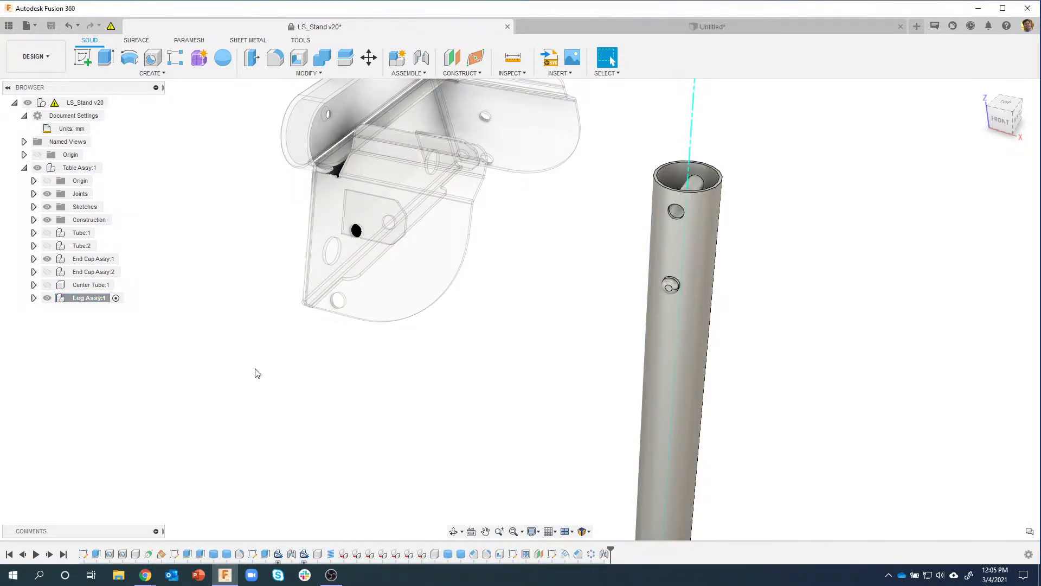
pyautogui.scroll(-5, 396, 407)
pyautogui.moveTo(427, 414); pyautogui.dragTo(527, 331, button='middle')
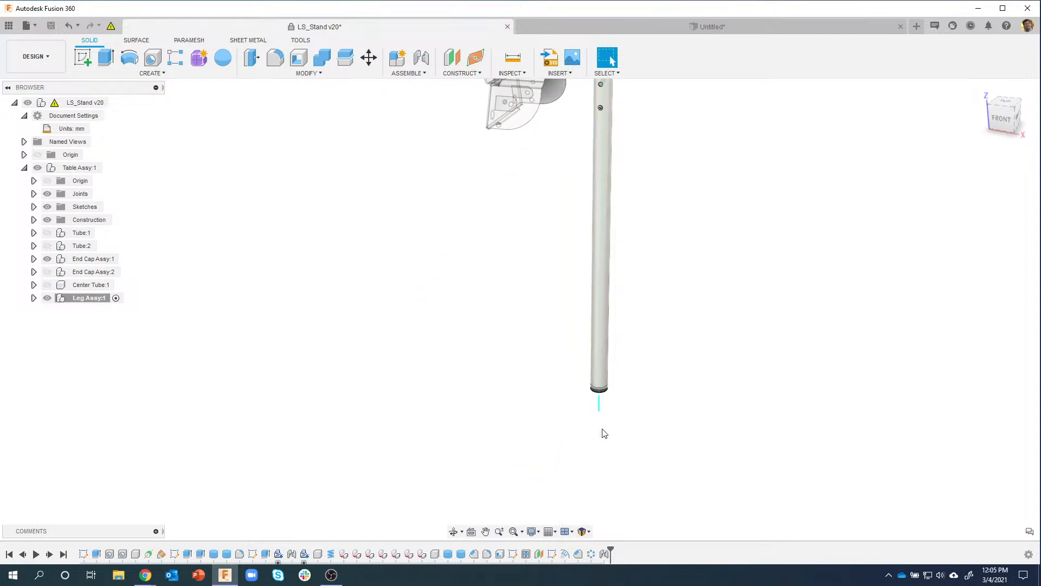
# Step: Test-drag the leg tube sideways off its axis, then restore its original position
pyautogui.keyDown('shift'); pyautogui.moveTo(602, 430); pyautogui.dragTo(604, 417, button='middle'); pyautogui.keyUp('shift')
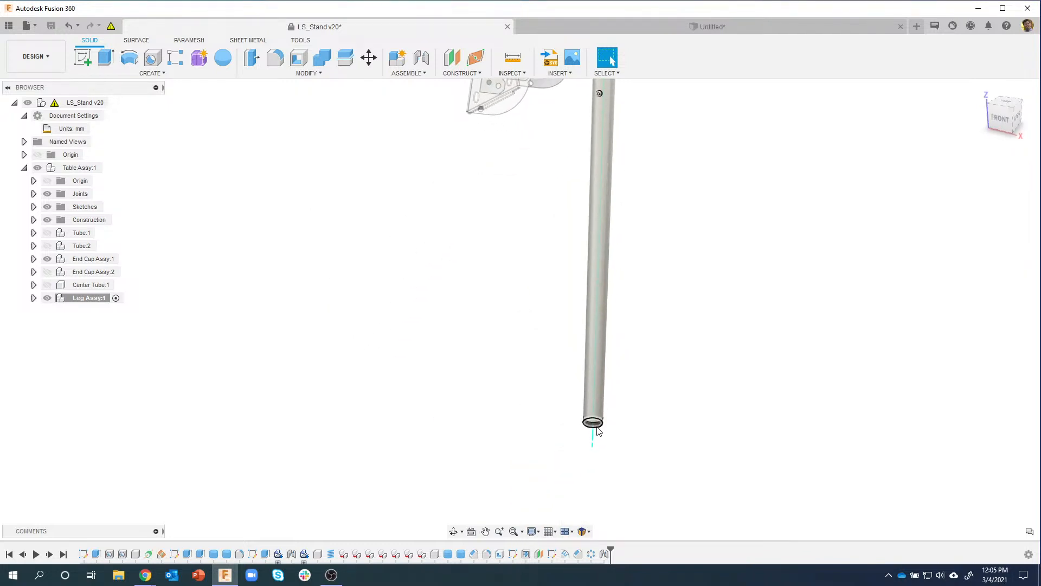
pyautogui.scroll(-3, 493, 335)
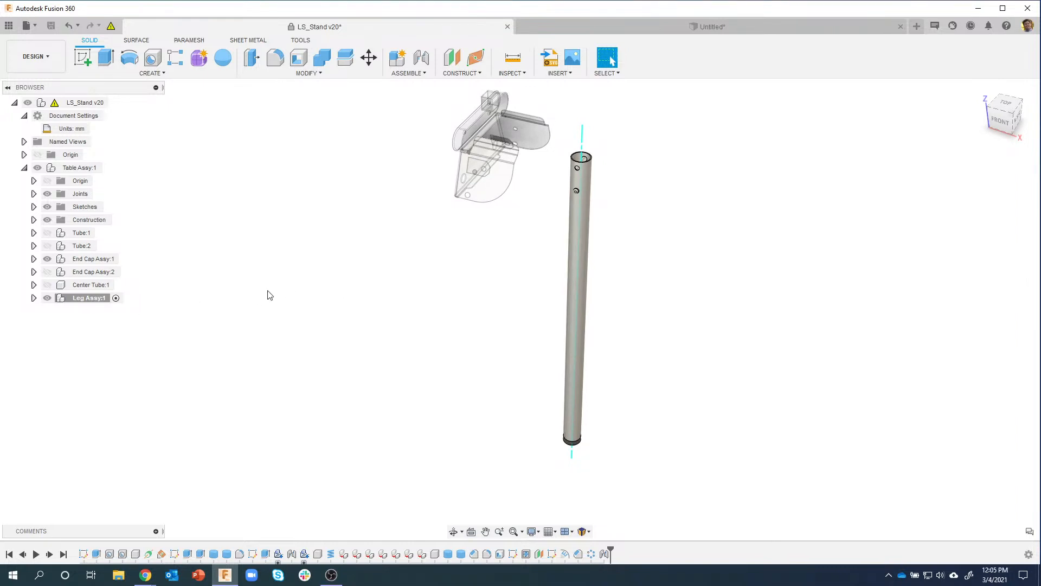
pyautogui.moveTo(580, 262); pyautogui.dragTo(639, 263)
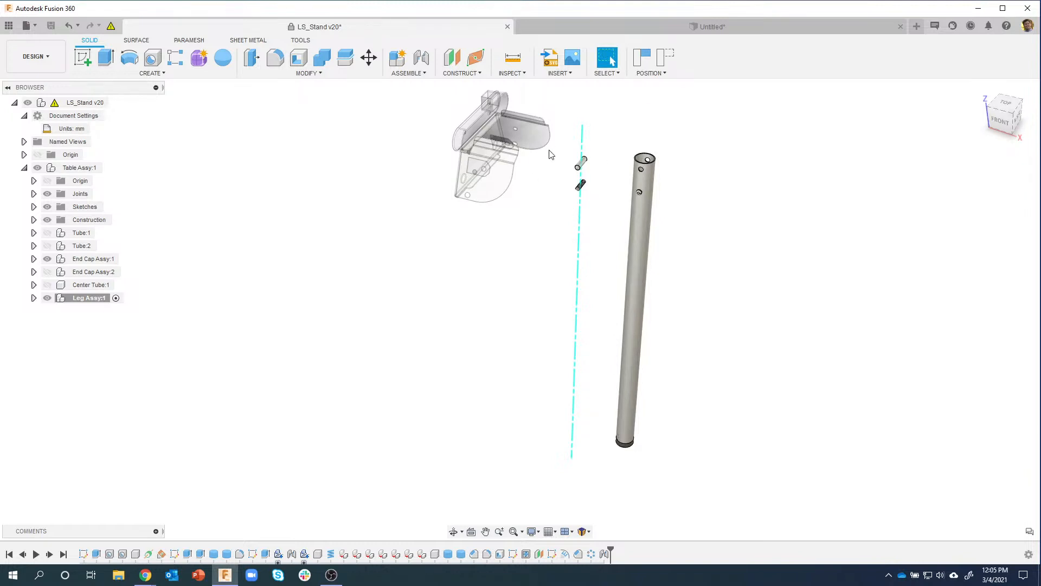
pyautogui.click(667, 58)
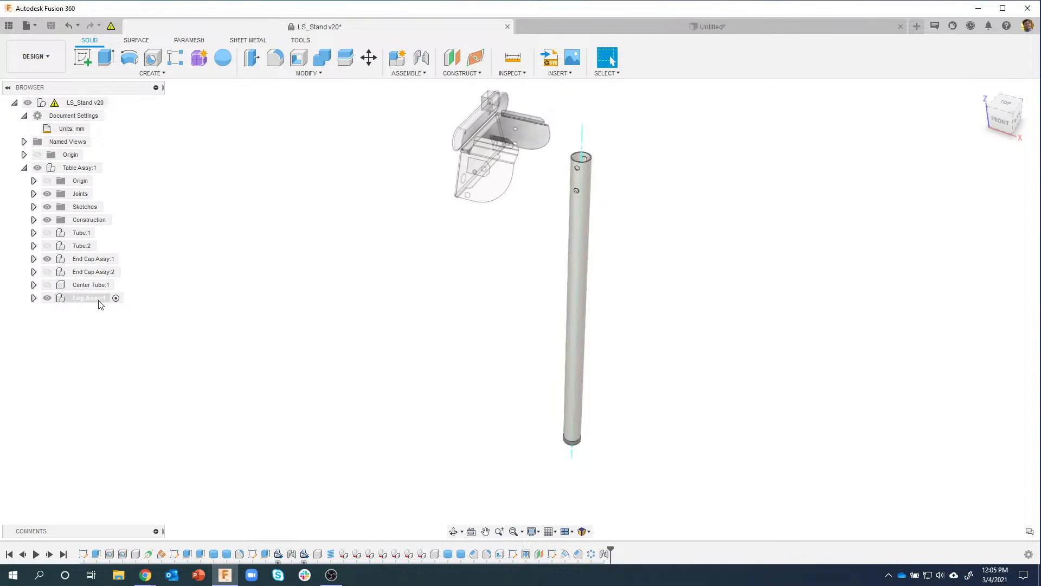
# Step: Make Leg Assy:1 a Rigid Group despite the existing Rigid13 constraint
pyautogui.rightClick(83, 302)
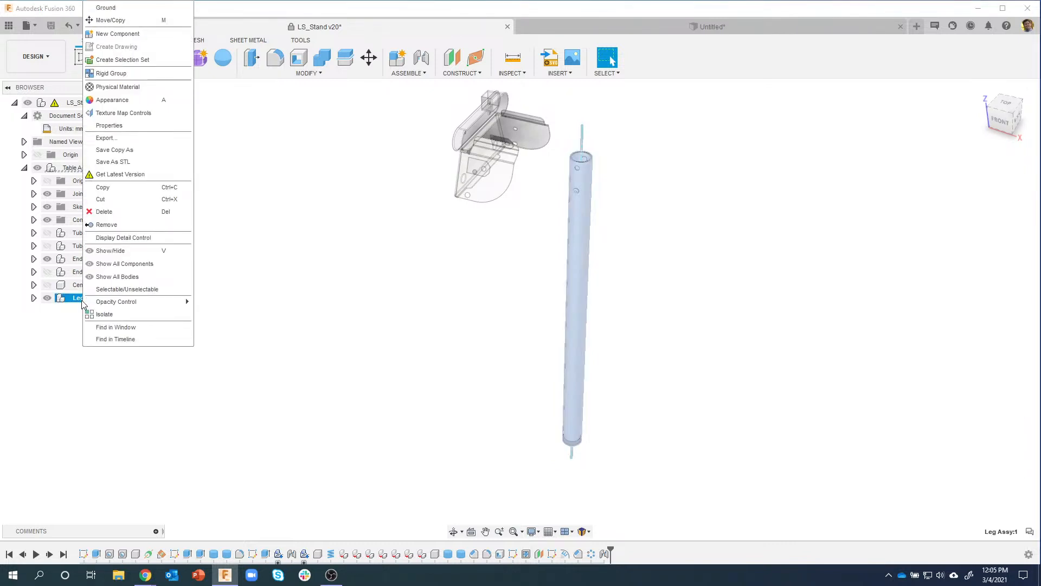
pyautogui.click(147, 74)
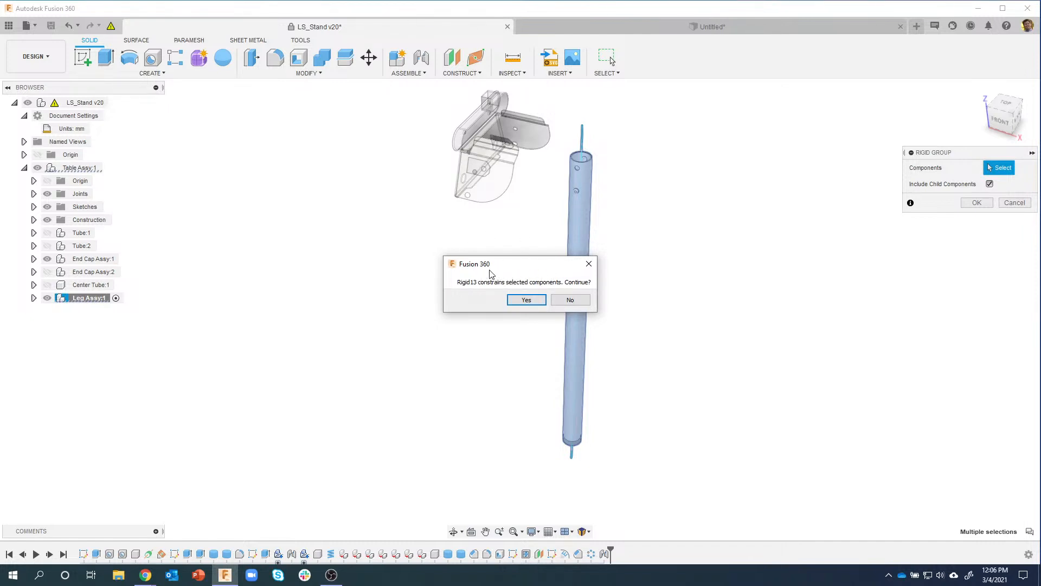
pyautogui.click(525, 302)
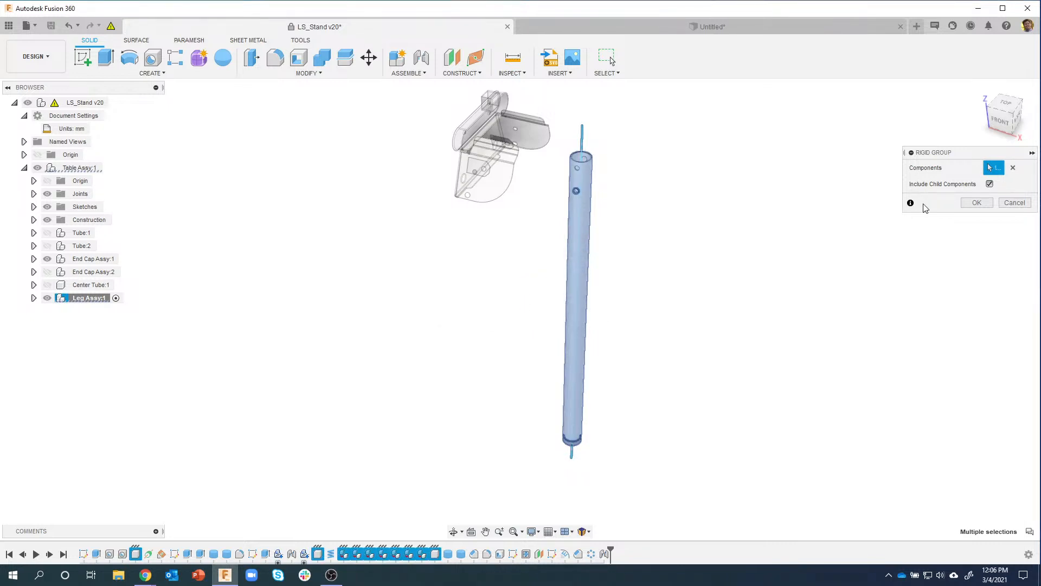
pyautogui.click(976, 204)
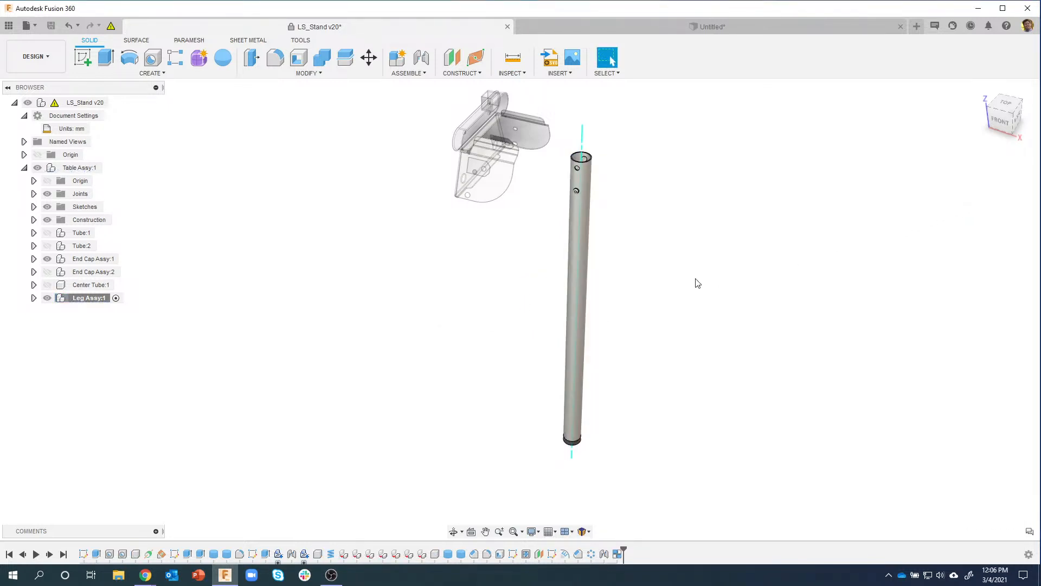
# Step: Test-drag the leg tube, revert it to its previous position, and orbit slightly around the leg
pyautogui.moveTo(585, 260); pyautogui.dragTo(612, 258)
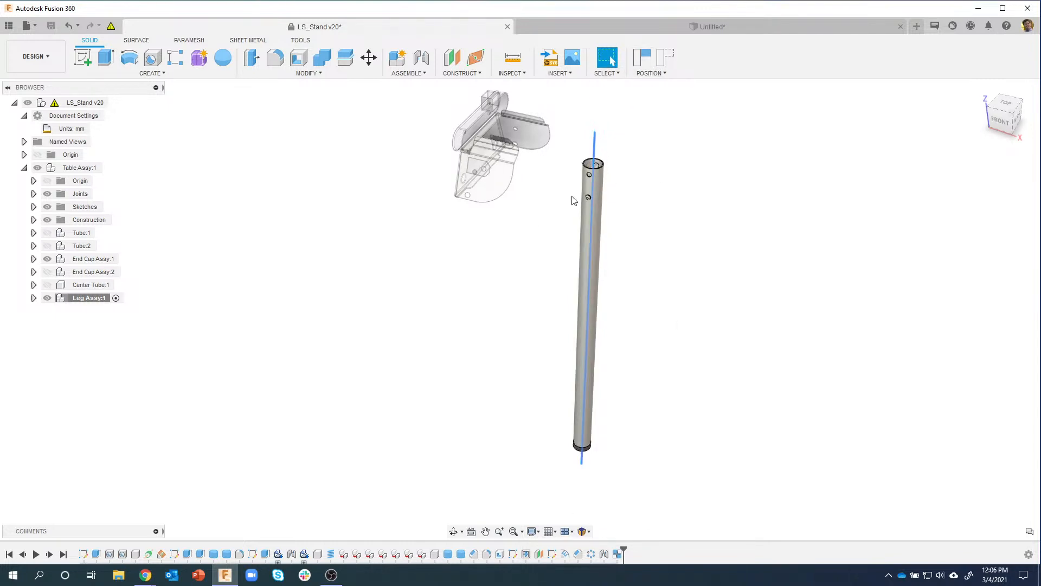
pyautogui.click(666, 57)
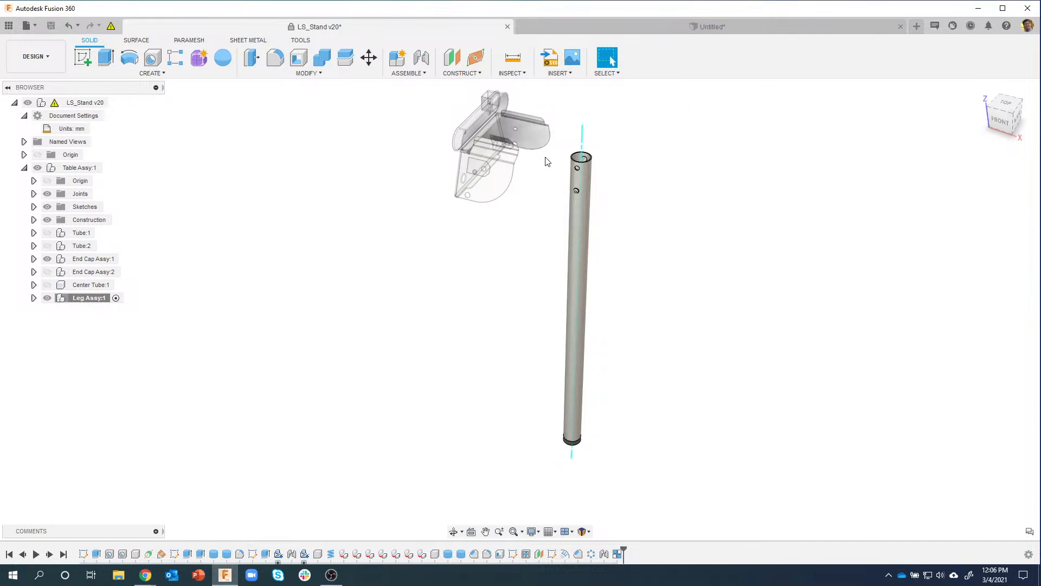
pyautogui.rightClick(94, 298)
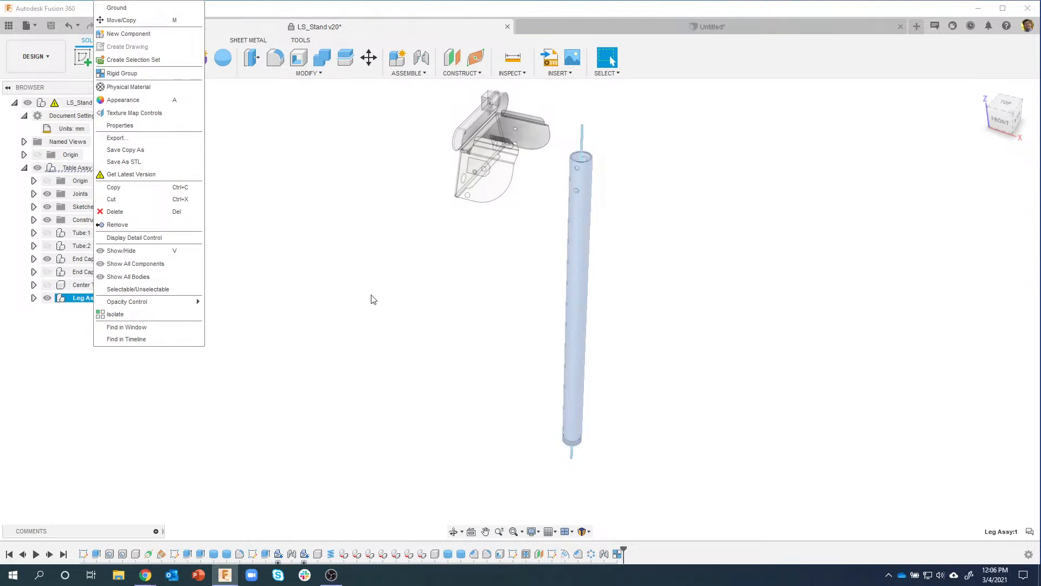
pyautogui.click(372, 311)
pyautogui.keyDown('shift'); pyautogui.moveTo(372, 311); pyautogui.dragTo(100, 196, button='middle'); pyautogui.keyUp('shift')
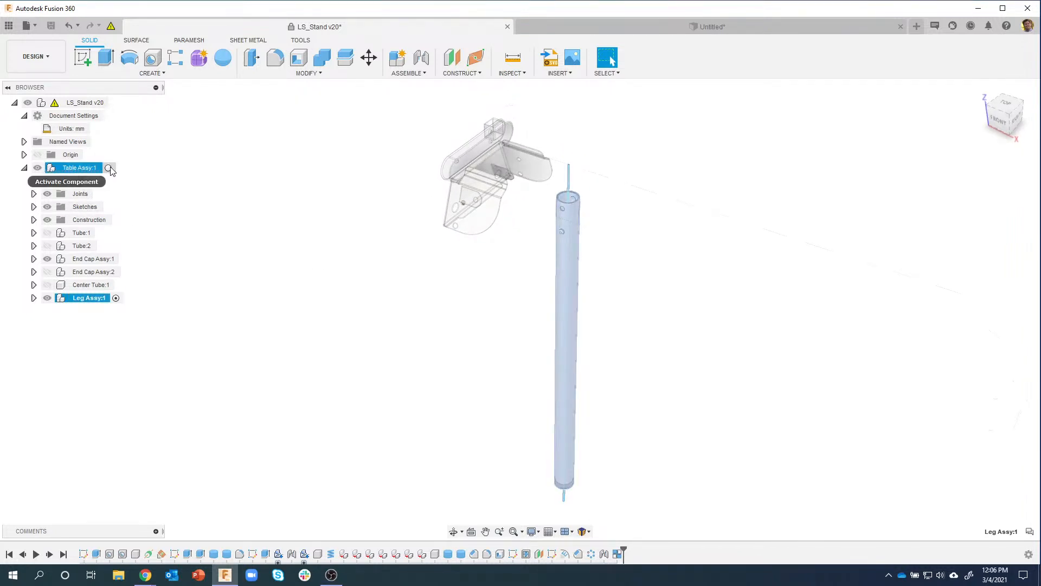
# Step: Activate Table Assy:1 and zoom in on the top faces of the bracket and tube
pyautogui.click(112, 169)
pyautogui.click(214, 276)
pyautogui.scroll(5, 511, 221)
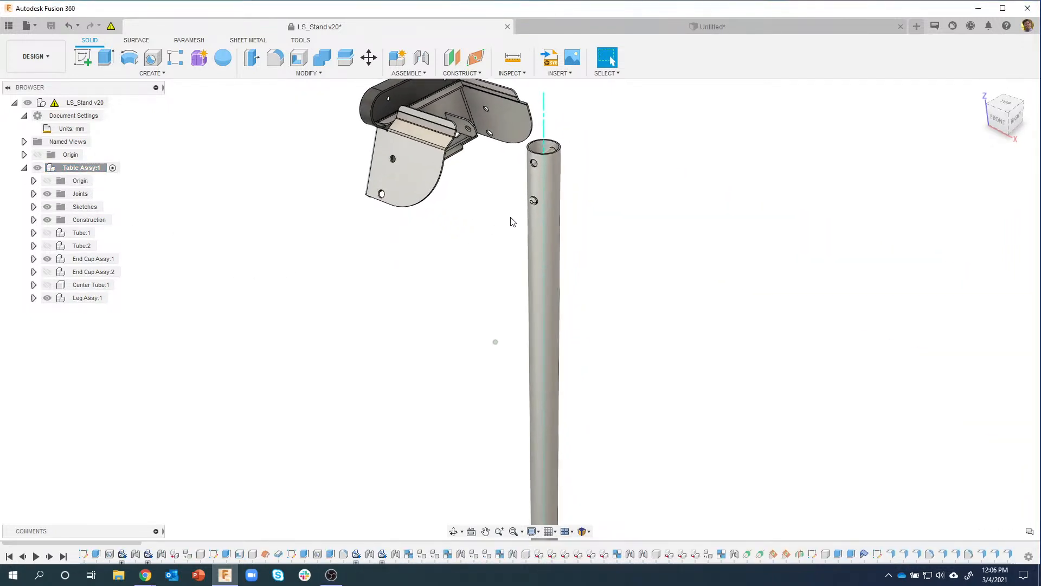
pyautogui.keyDown('shift'); pyautogui.moveTo(383, 252); pyautogui.dragTo(552, 314, button='middle'); pyautogui.keyUp('shift')
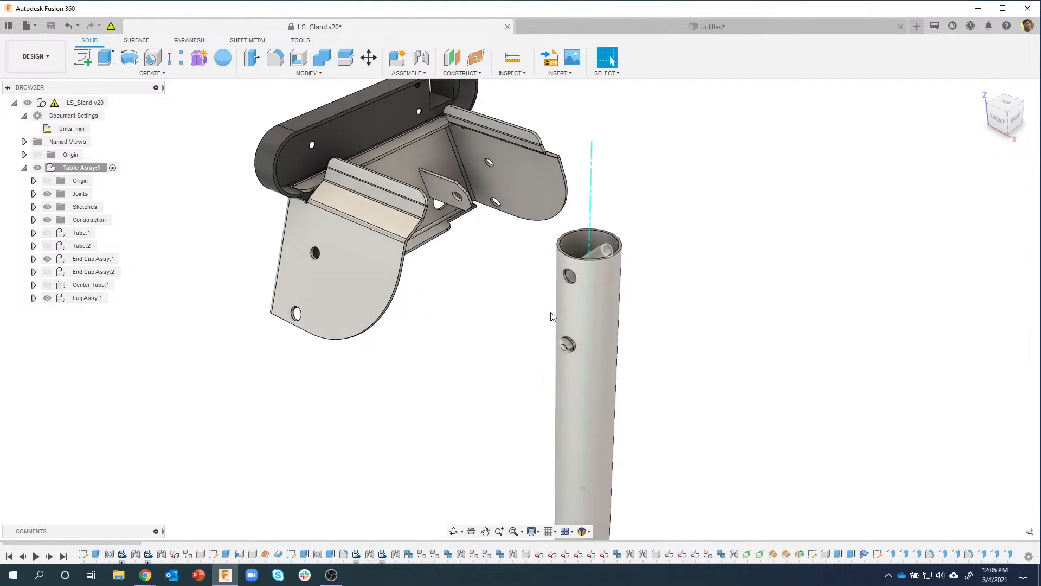
pyautogui.keyDown('shift'); pyautogui.moveTo(430, 353); pyautogui.dragTo(520, 152, button='middle'); pyautogui.keyUp('shift')
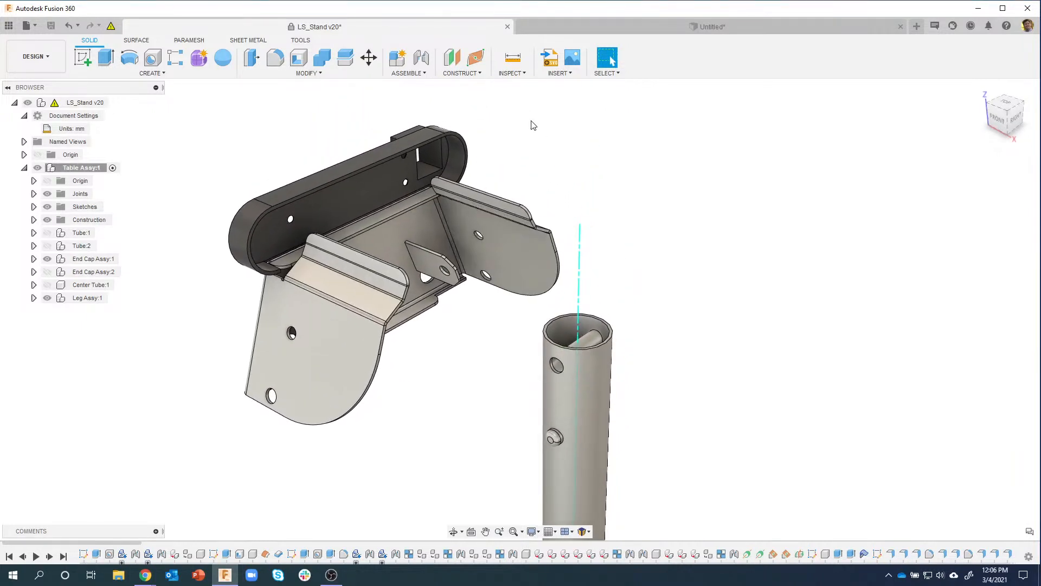
# Step: Start a Joint and pan the view toward the leg tube's side hole
pyautogui.click(421, 58)
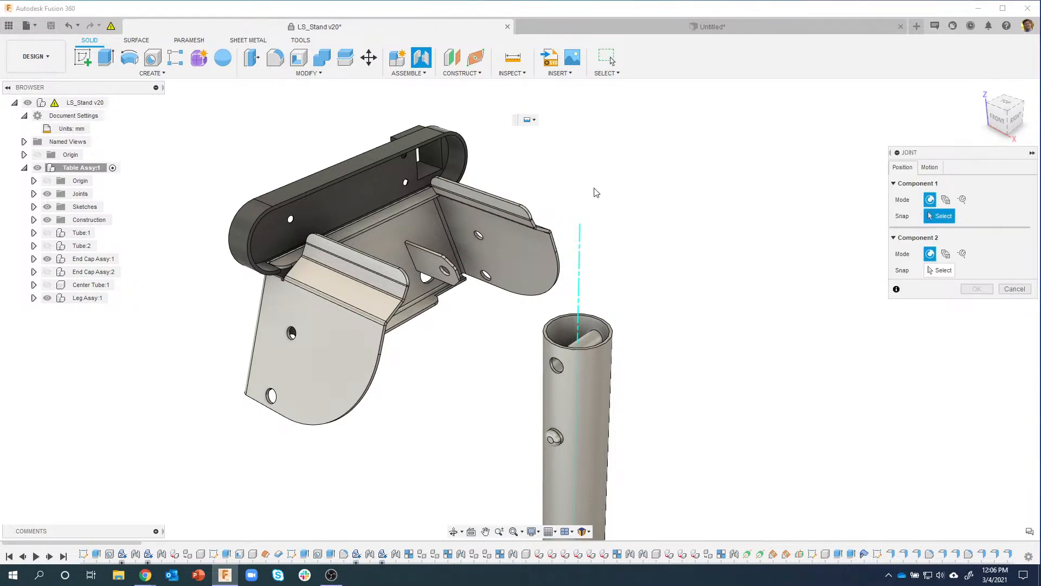
pyautogui.moveTo(595, 214); pyautogui.dragTo(595, 189, button='middle')
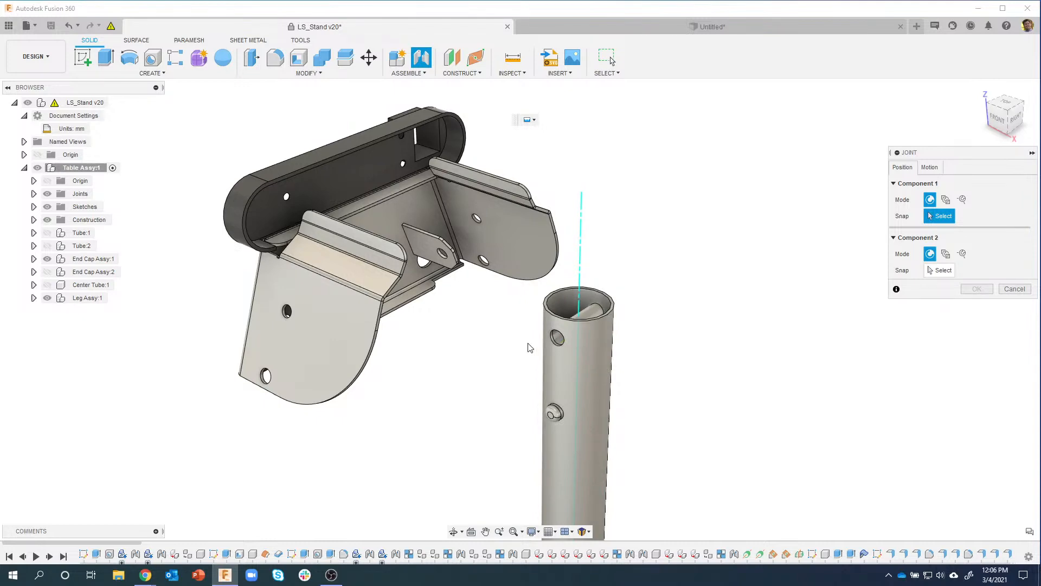
pyautogui.scroll(4, 532, 345)
pyautogui.scroll(-2, 609, 281)
pyautogui.moveTo(623, 251); pyautogui.dragTo(586, 271, button='middle')
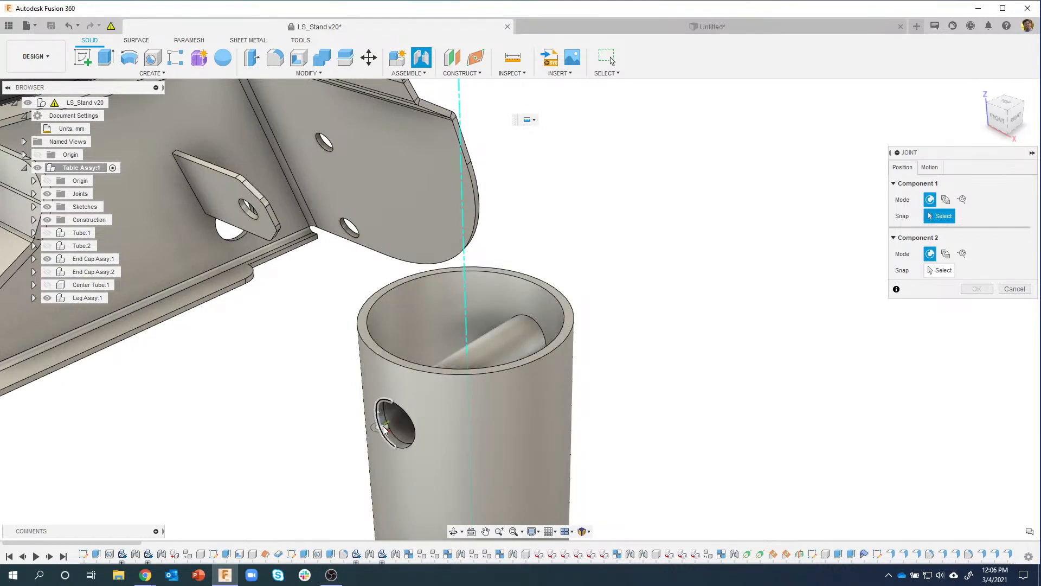
pyautogui.scroll(3, 384, 429)
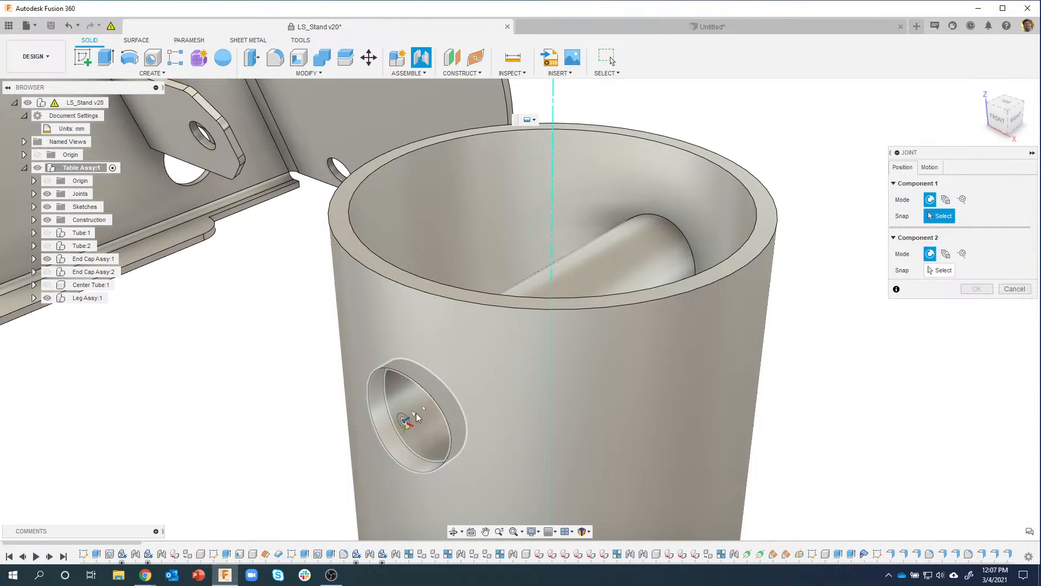
pyautogui.scroll(-3, 317, 437)
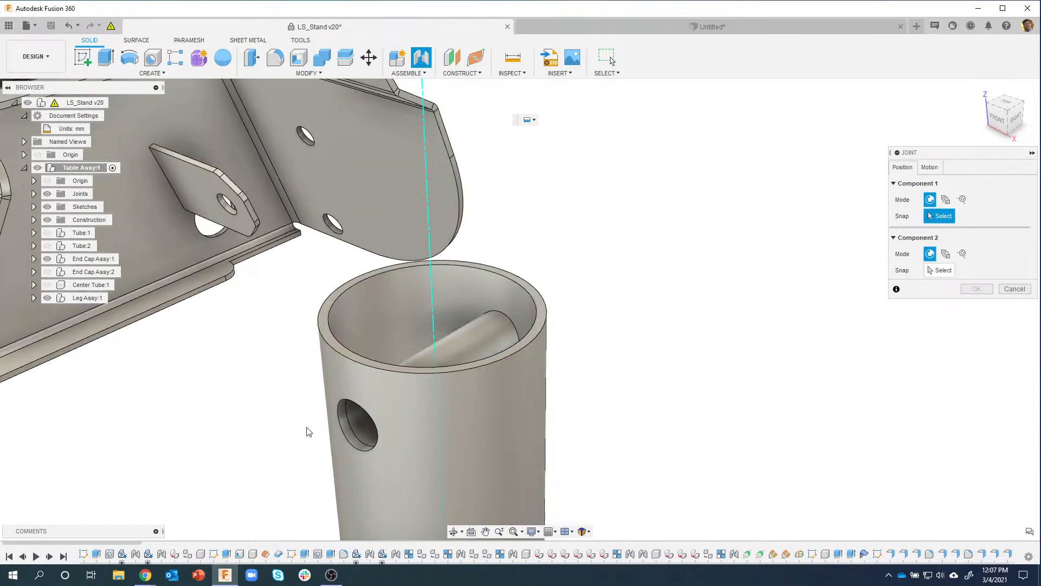
# Step: Zoom into the leg tube's side hole and pick its centre as the joint's first origin
pyautogui.scroll(-4, 341, 427)
pyautogui.moveTo(340, 427); pyautogui.dragTo(565, 365, button='middle')
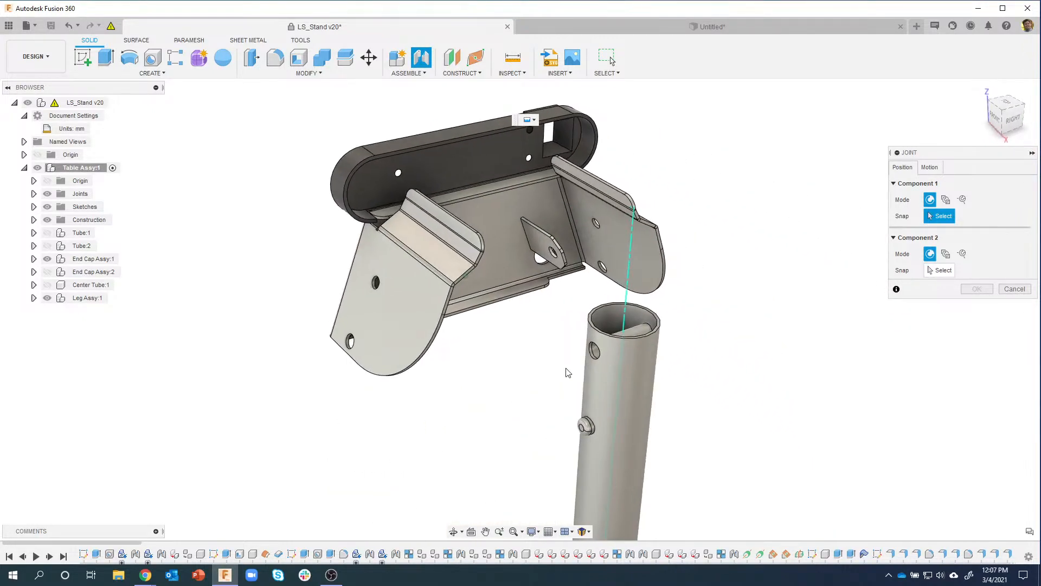
pyautogui.scroll(6, 614, 343)
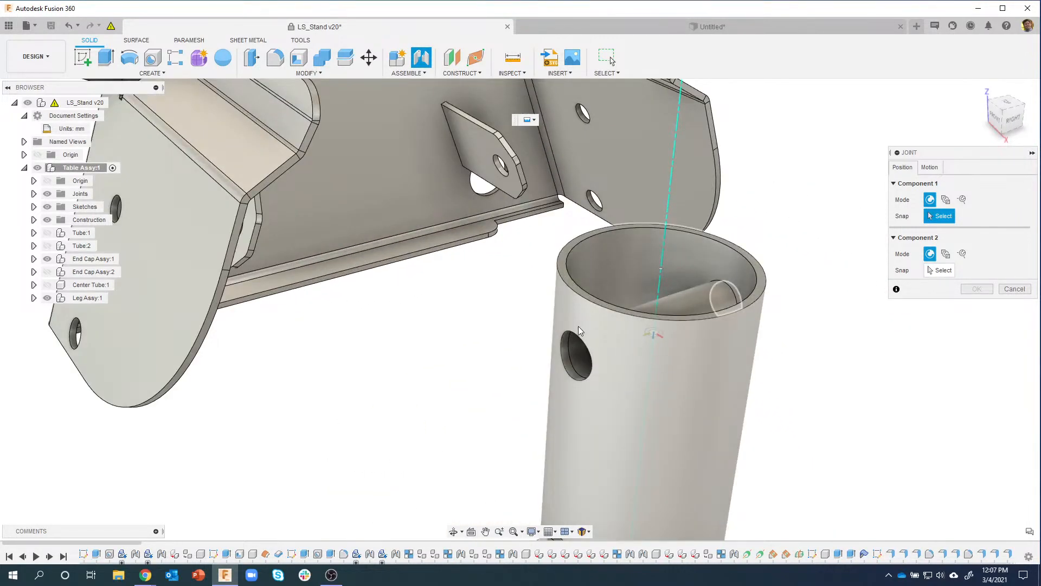
pyautogui.scroll(5, 587, 347)
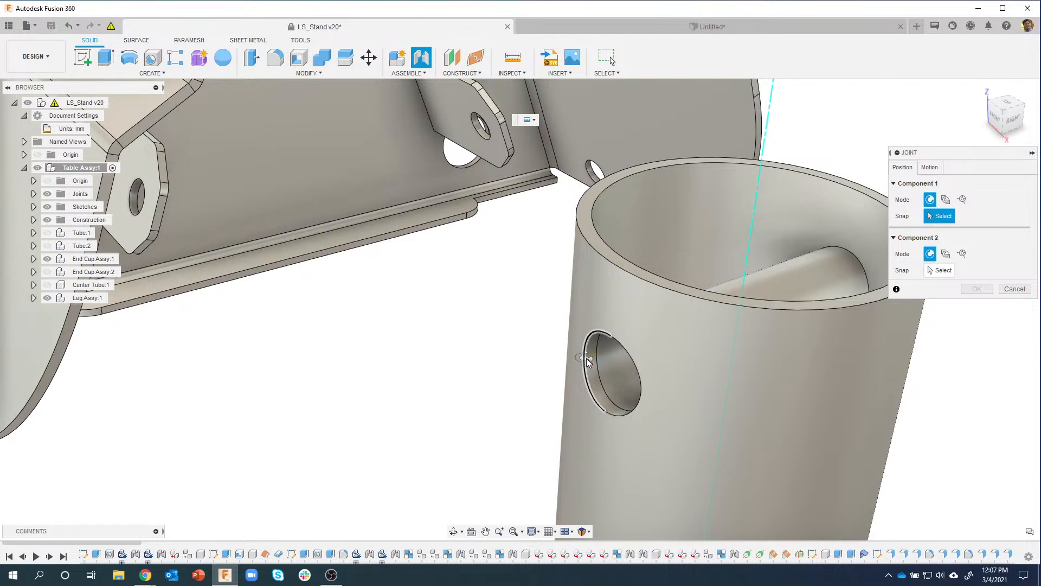
pyautogui.scroll(3, 588, 359)
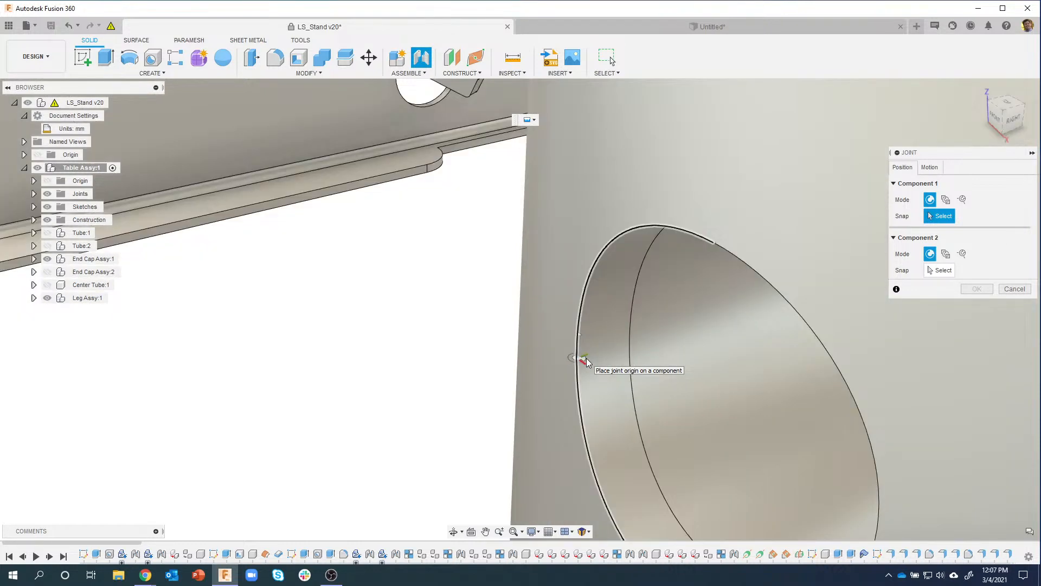
pyautogui.scroll(3, 583, 355)
pyautogui.keyDown('shift'); pyautogui.moveTo(556, 338); pyautogui.dragTo(553, 337, button='middle'); pyautogui.keyUp('shift')
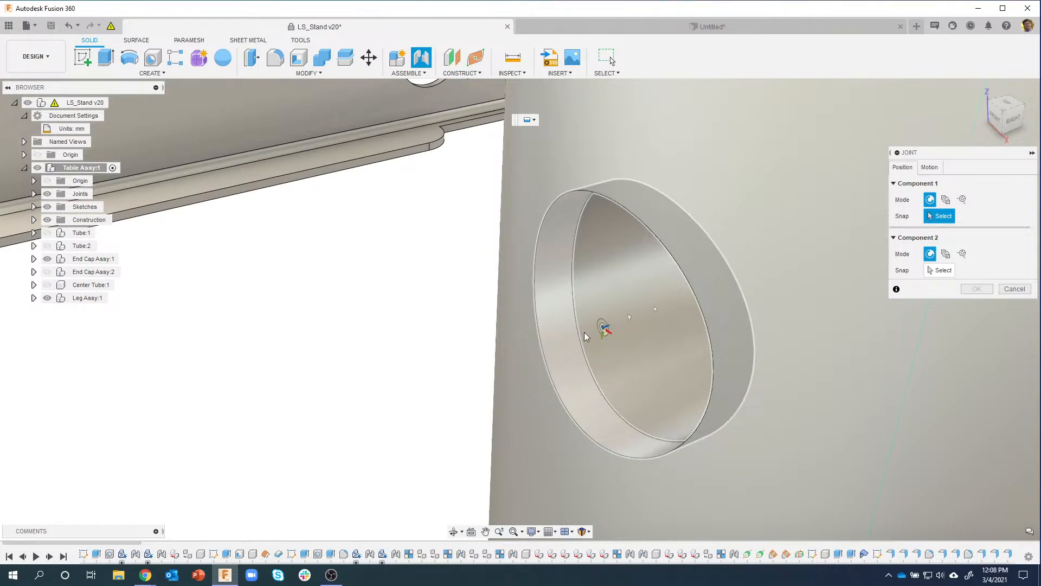
pyautogui.click(606, 331)
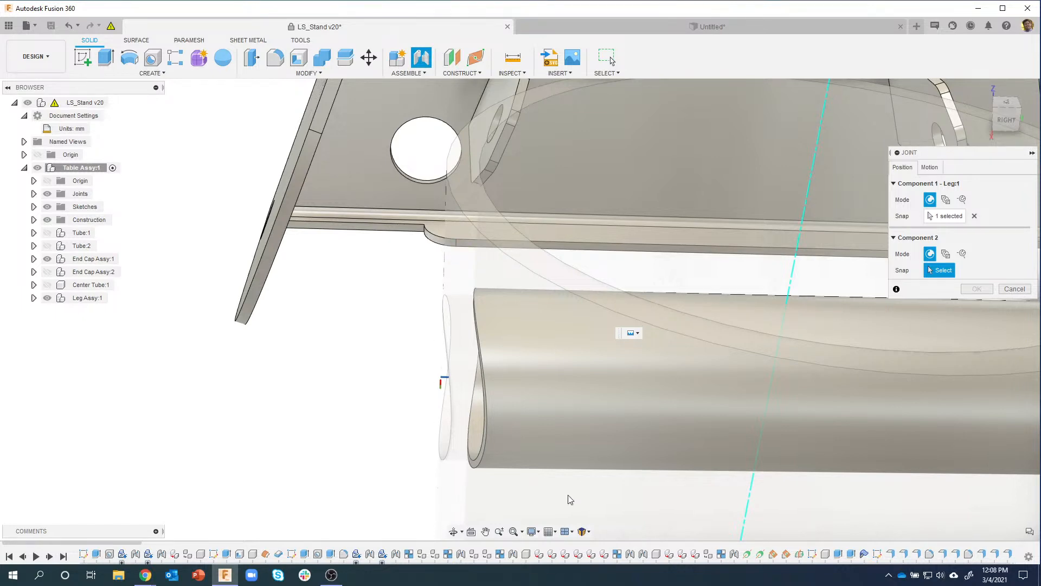
# Step: Orbit to an oblique front-right view and zoom toward the small hole in the leg support plate
pyautogui.scroll(-5, 447, 337)
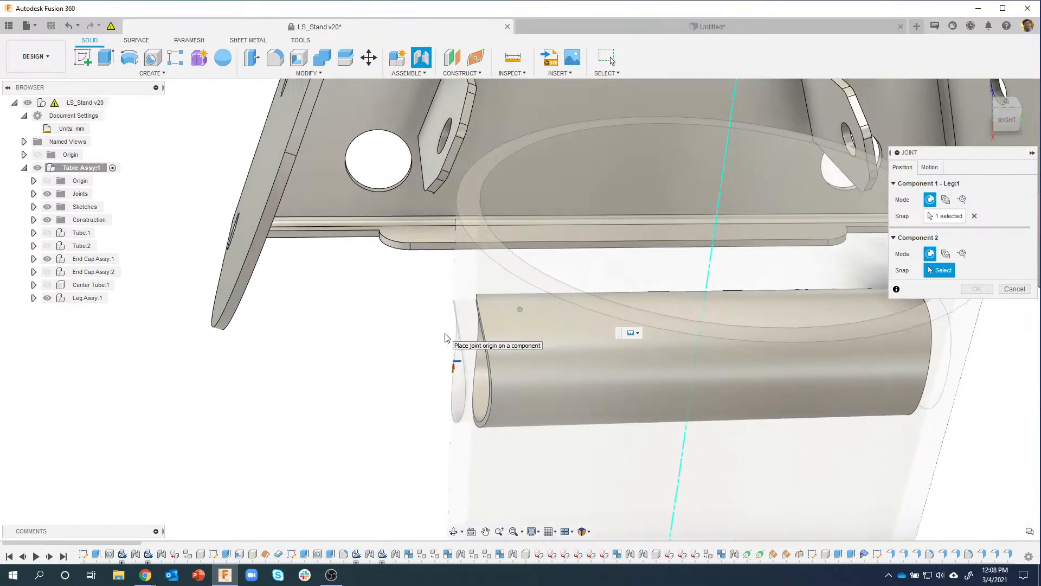
pyautogui.keyDown('shift'); pyautogui.moveTo(447, 338); pyautogui.dragTo(592, 289, button='middle'); pyautogui.keyUp('shift')
pyautogui.scroll(5, 592, 290)
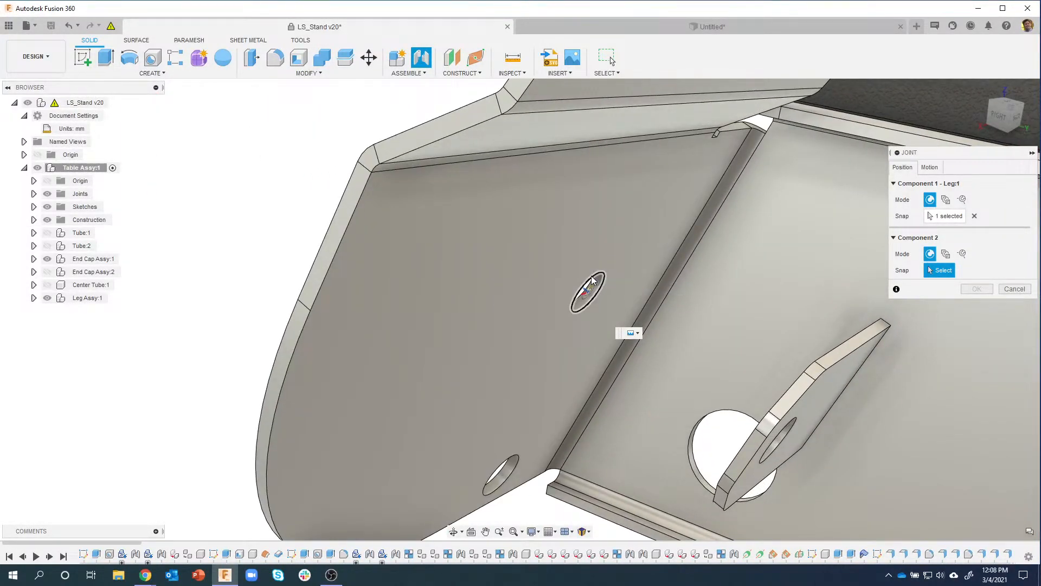
pyautogui.scroll(4, 592, 279)
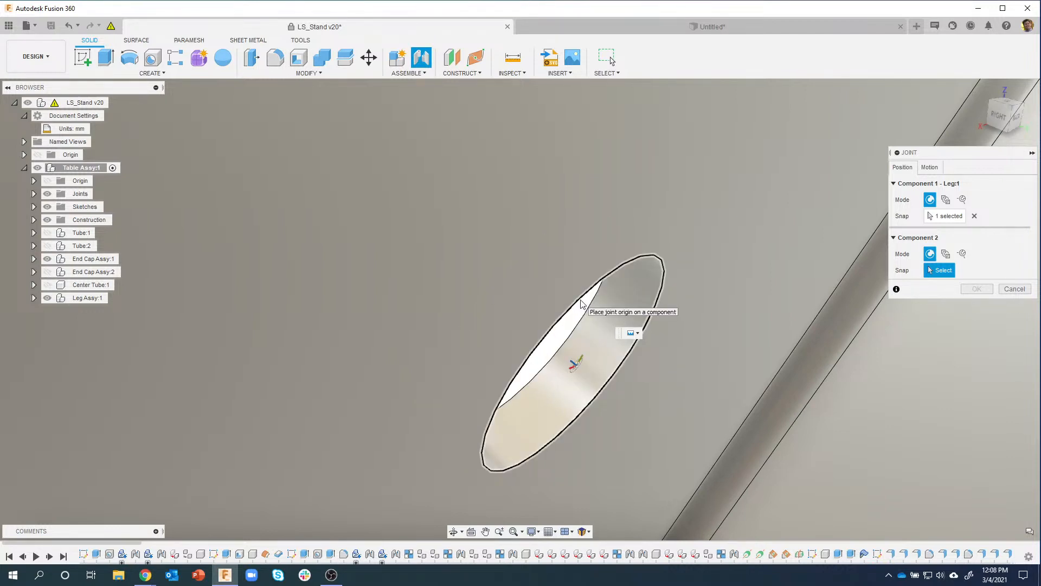
pyautogui.scroll(-5, 581, 303)
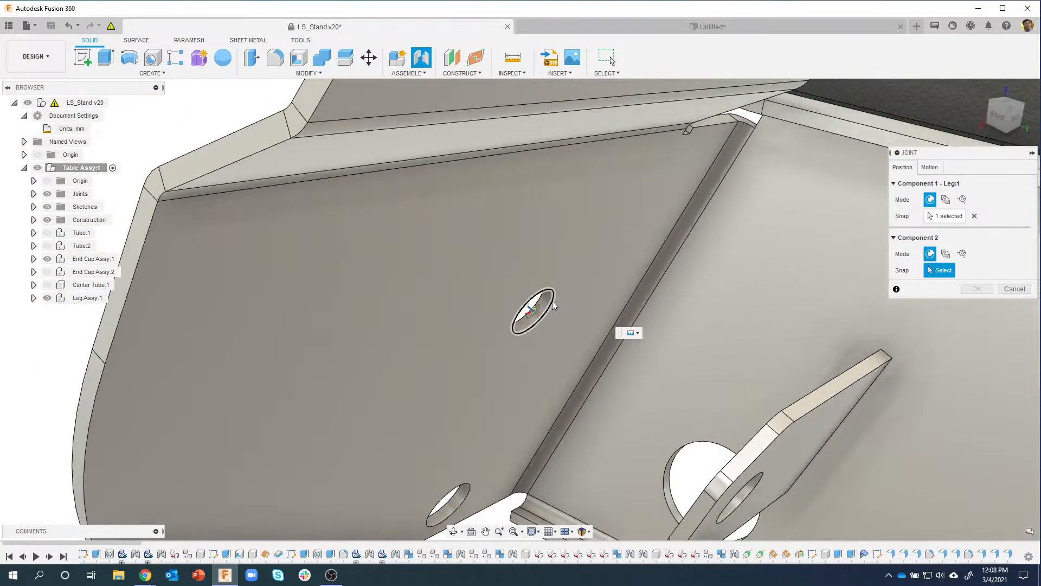
pyautogui.scroll(-5, 552, 300)
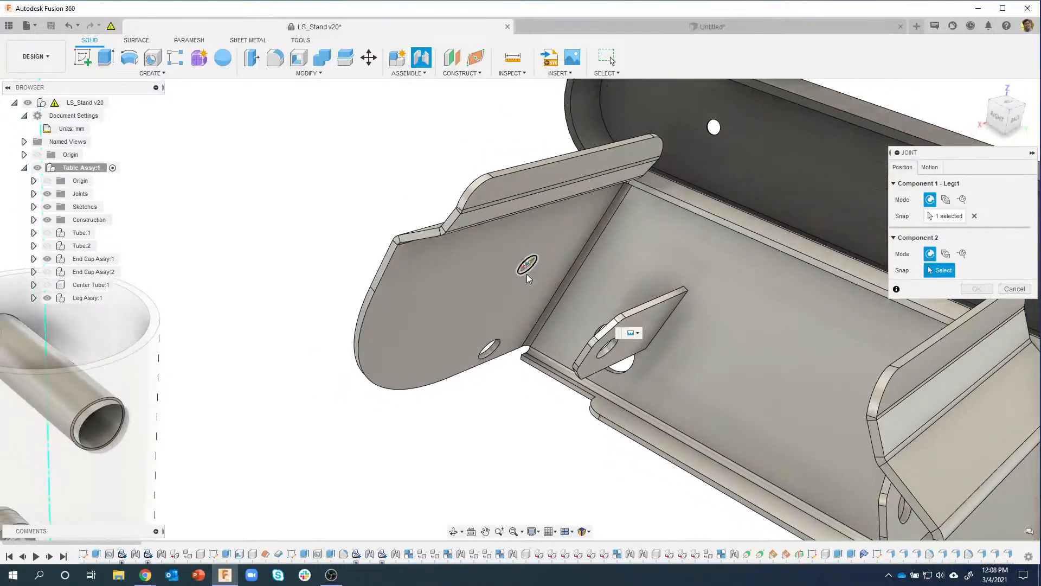
pyautogui.scroll(-4, 525, 273)
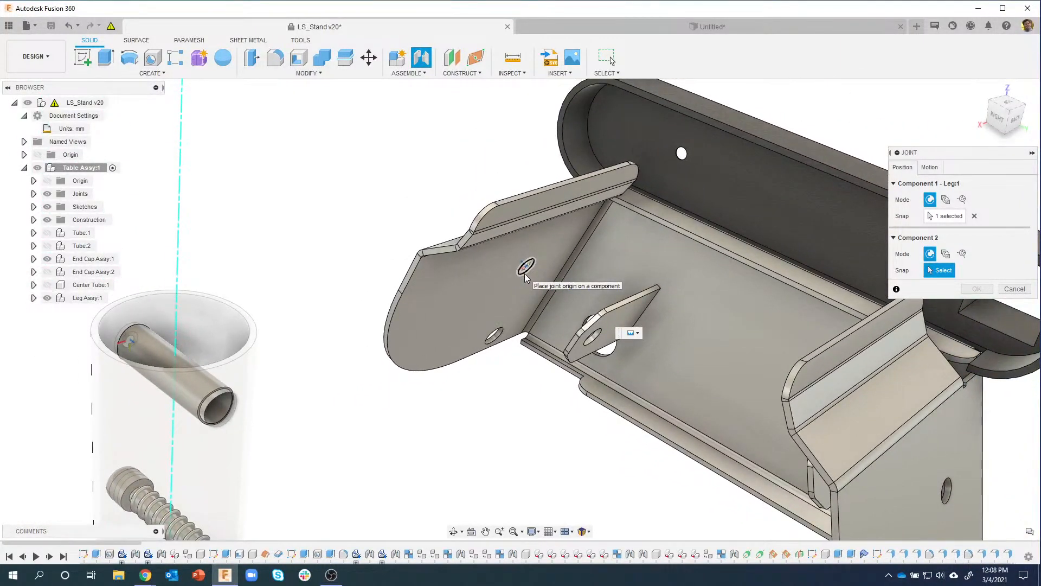
# Step: Snap the joint's second origin to the centre of the support plate hole
pyautogui.click(525, 274)
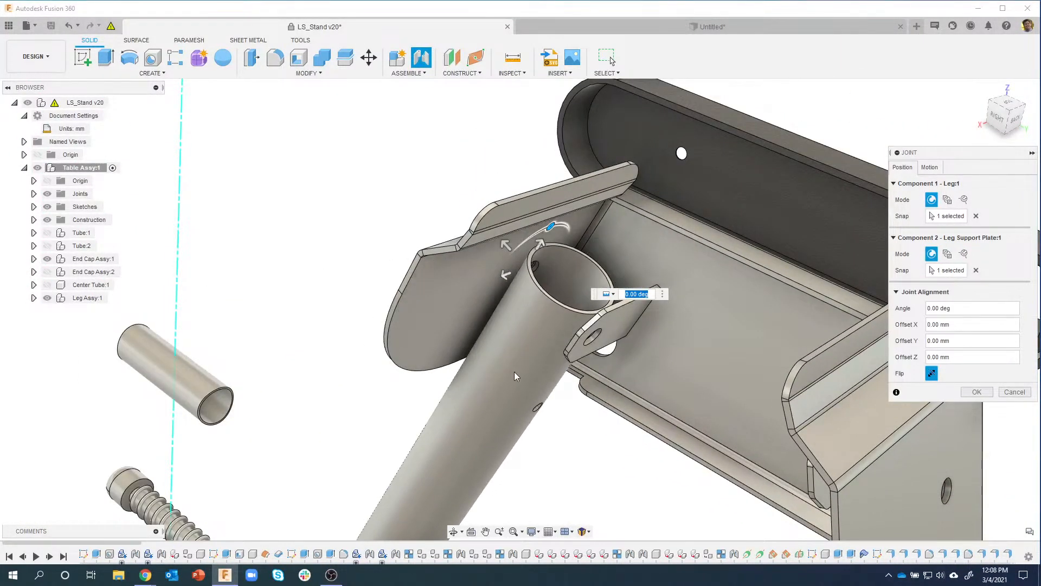
pyautogui.keyDown('shift'); pyautogui.moveTo(515, 372); pyautogui.dragTo(871, 205, button='middle'); pyautogui.keyUp('shift')
pyautogui.scroll(3, 519, 292)
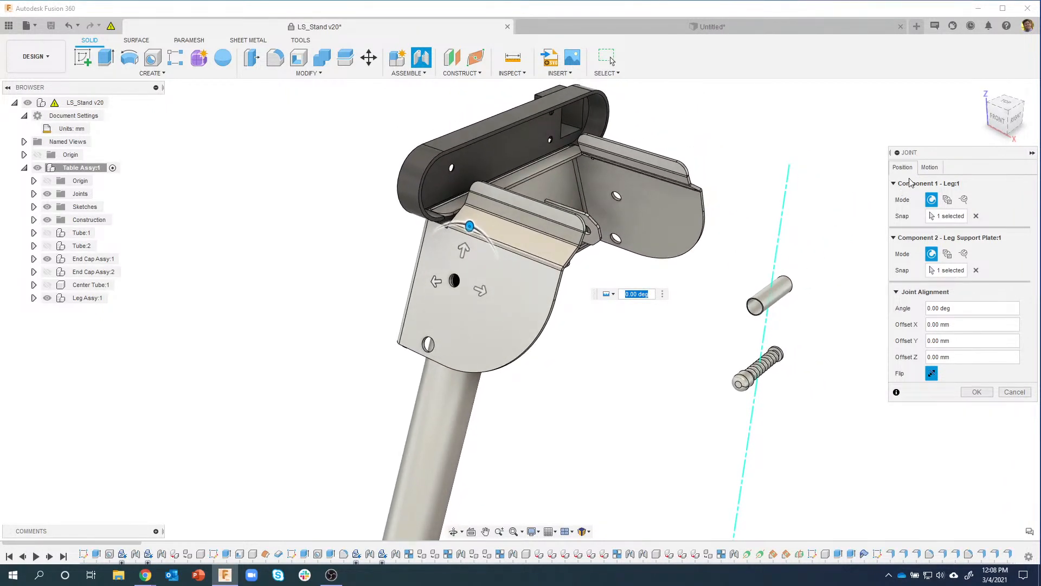
# Step: Set the joint motion to Revolute about the Z axis, then return to Position settings
pyautogui.click(929, 167)
pyautogui.click(947, 185)
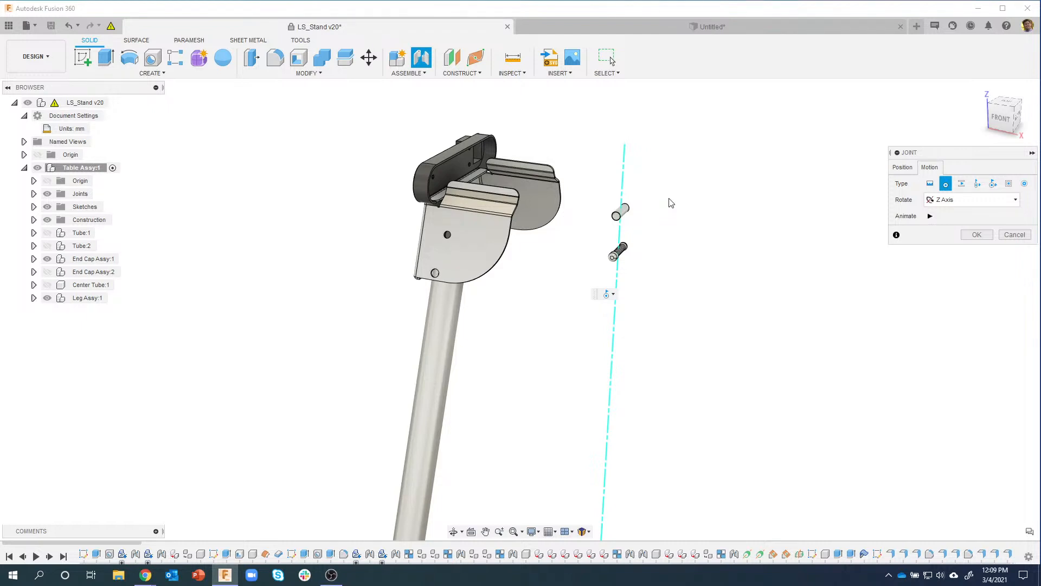
pyautogui.click(903, 167)
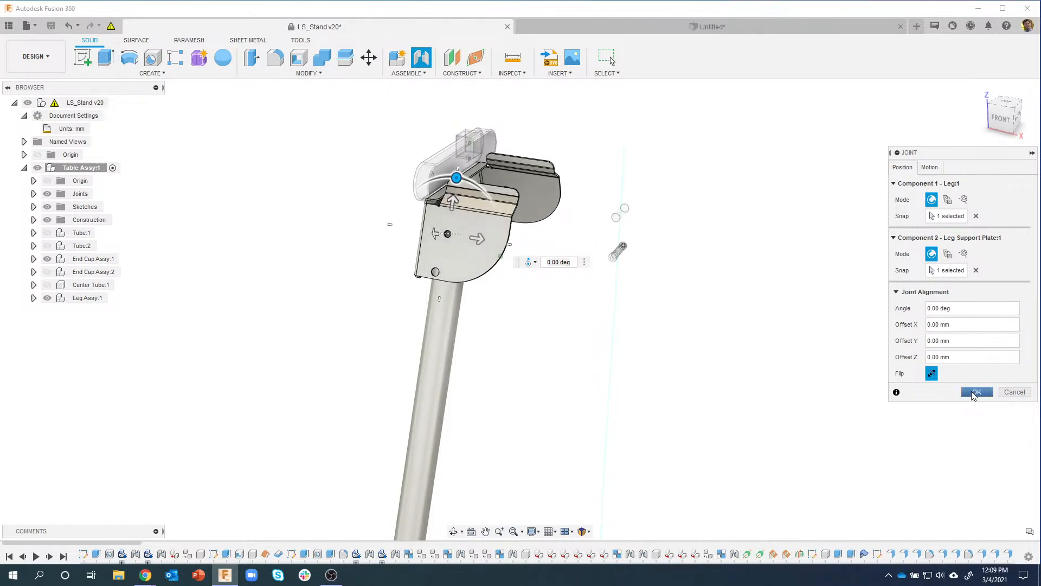
# Step: Apply the revolute joint between the leg and the leg support plate, then orbit to check it
pyautogui.click(975, 392)
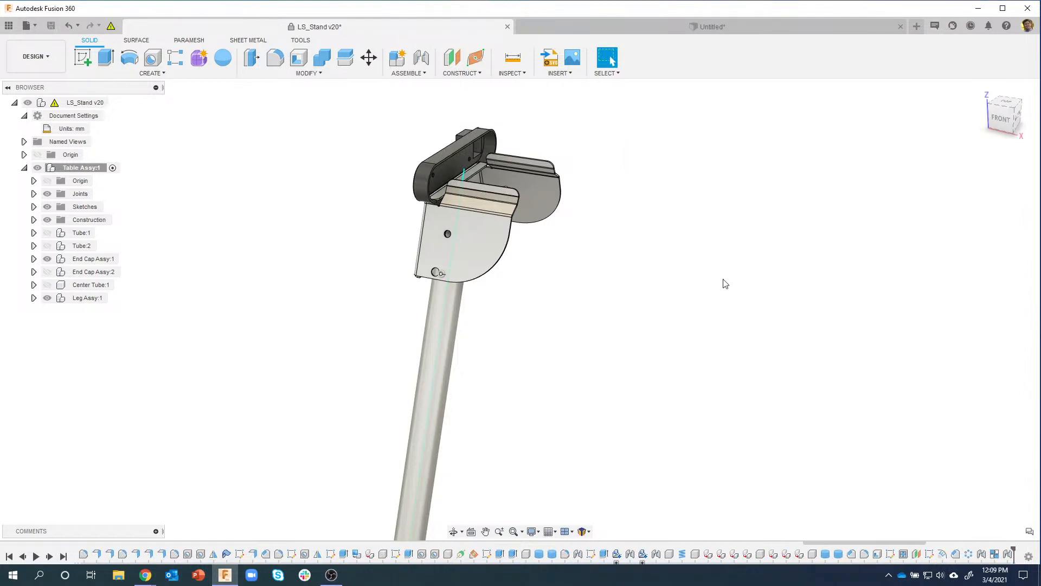
pyautogui.keyDown('shift'); pyautogui.moveTo(666, 315); pyautogui.dragTo(394, 378, button='middle'); pyautogui.keyUp('shift')
pyautogui.scroll(3, 590, 349)
# Step: Test-move the end cap and leg, undo that move, and expand End Cap Assy:1 to list its parts
pyautogui.moveTo(393, 374); pyautogui.dragTo(394, 374)
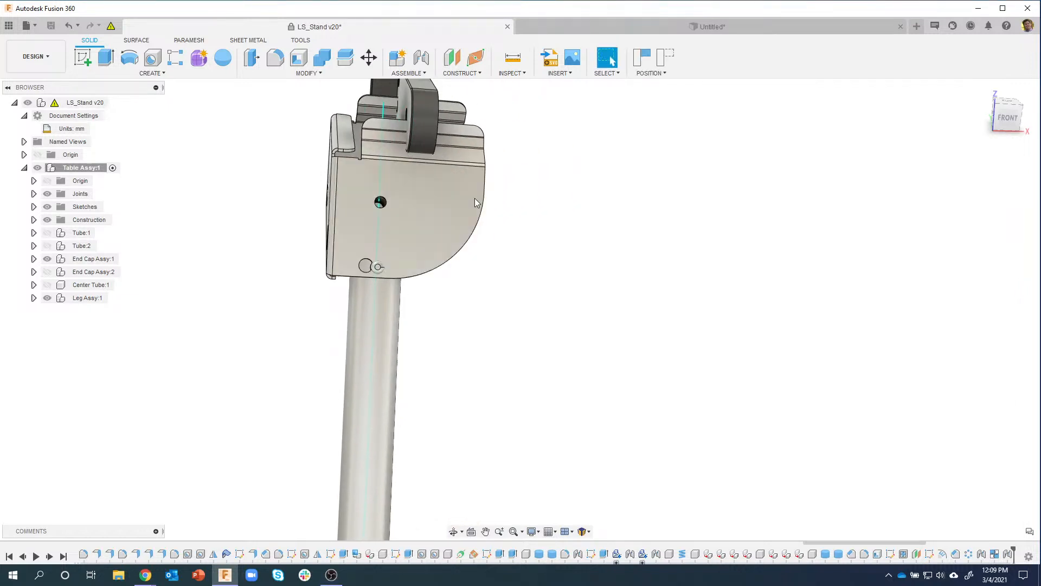
pyautogui.click(664, 61)
pyautogui.keyDown('shift'); pyautogui.moveTo(668, 344); pyautogui.dragTo(632, 327, button='middle'); pyautogui.keyUp('shift')
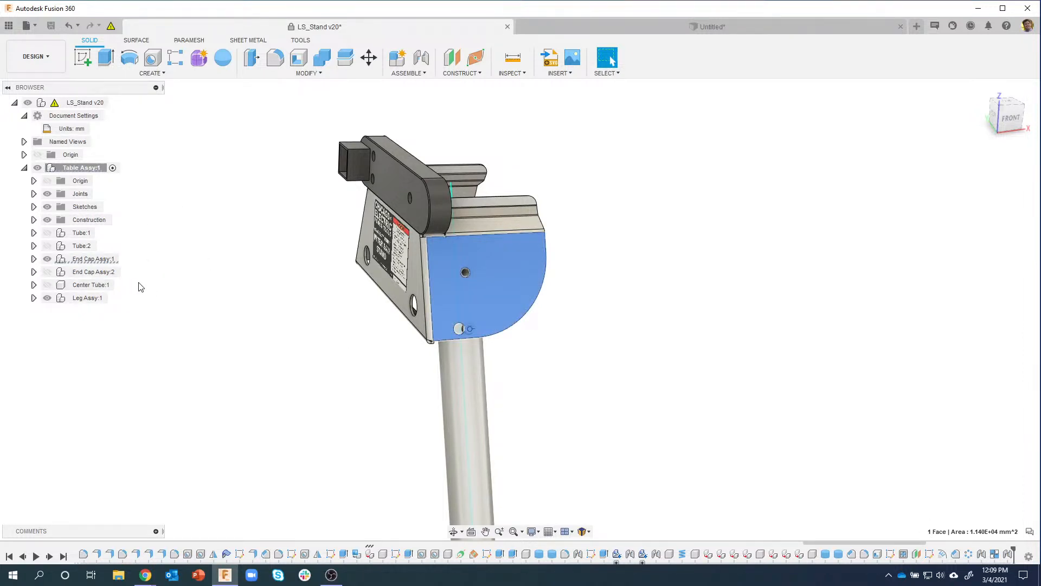
pyautogui.click(33, 259)
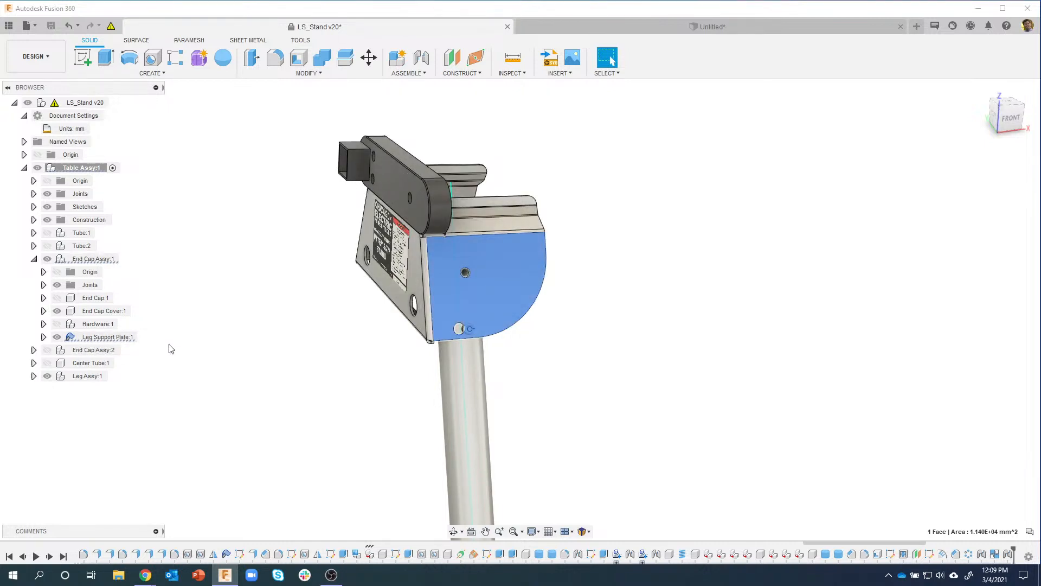
# Step: Ground Leg Support Plate:1 so it stays fixed, then clear the selection
pyautogui.rightClick(110, 341)
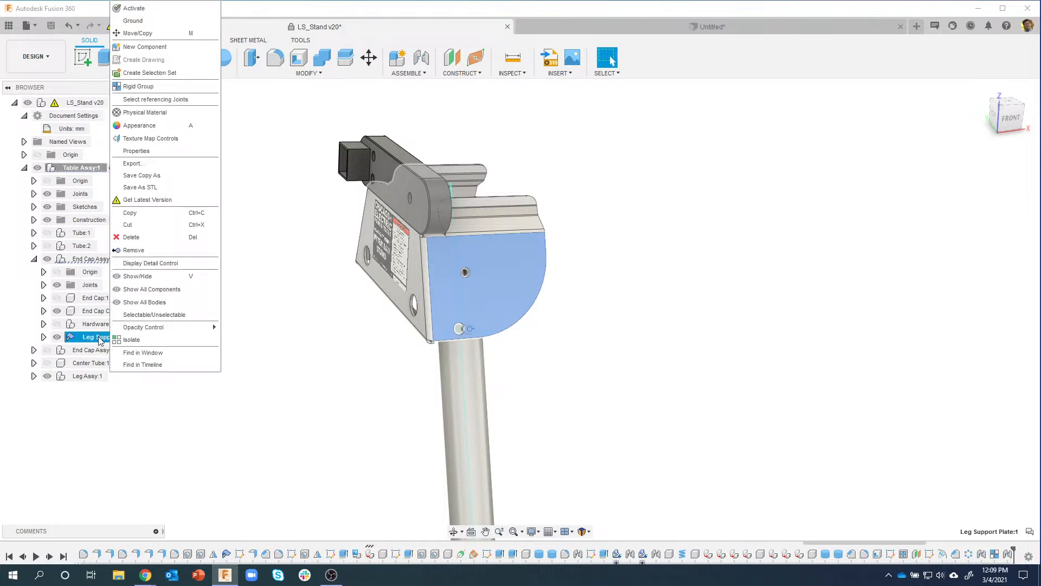
pyautogui.click(153, 23)
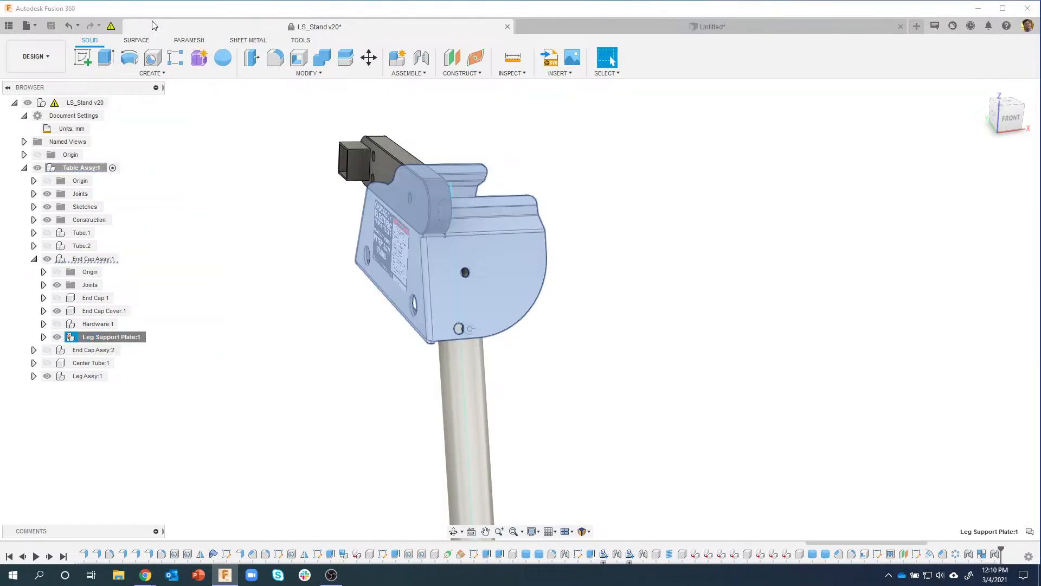
pyautogui.click(644, 310)
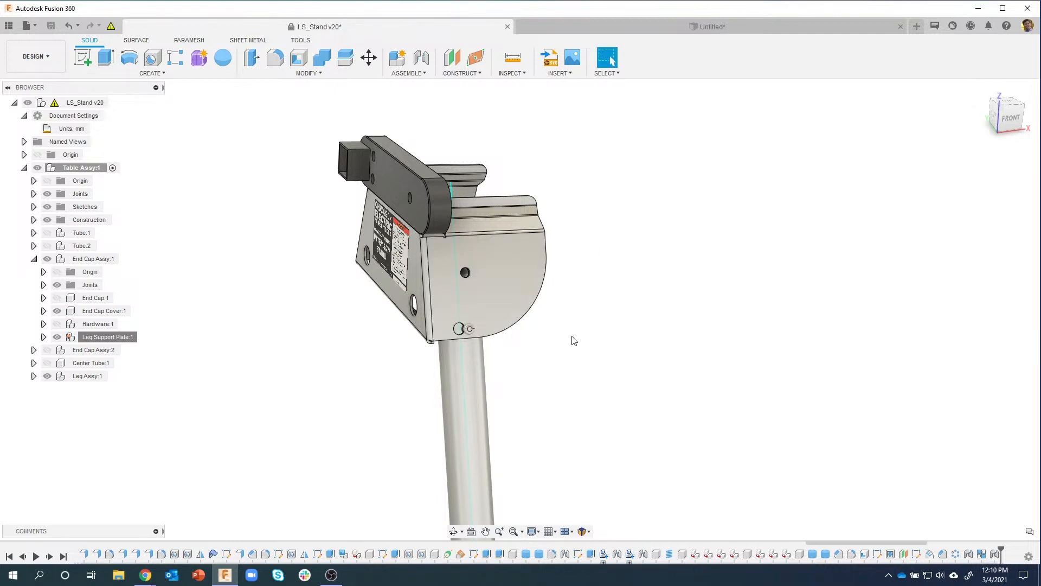
pyautogui.moveTo(592, 345)
pyautogui.keyDown('shift'); pyautogui.mouseDown(button='middle')
pyautogui.moveTo(466, 340)
pyautogui.moveTo(374, 379)
pyautogui.moveTo(520, 396)
pyautogui.moveTo(443, 411)
pyautogui.moveTo(658, 344)
pyautogui.moveTo(451, 428)
pyautogui.moveTo(654, 376)
pyautogui.moveTo(472, 449)
pyautogui.moveTo(418, 434)
pyautogui.moveTo(491, 435)
pyautogui.moveTo(425, 444)
pyautogui.moveTo(503, 430)
pyautogui.moveTo(474, 441)
pyautogui.moveTo(311, 420)
pyautogui.mouseUp(button='middle'); pyautogui.keyUp('shift')
pyautogui.moveTo(311, 421); pyautogui.dragTo(474, 227)
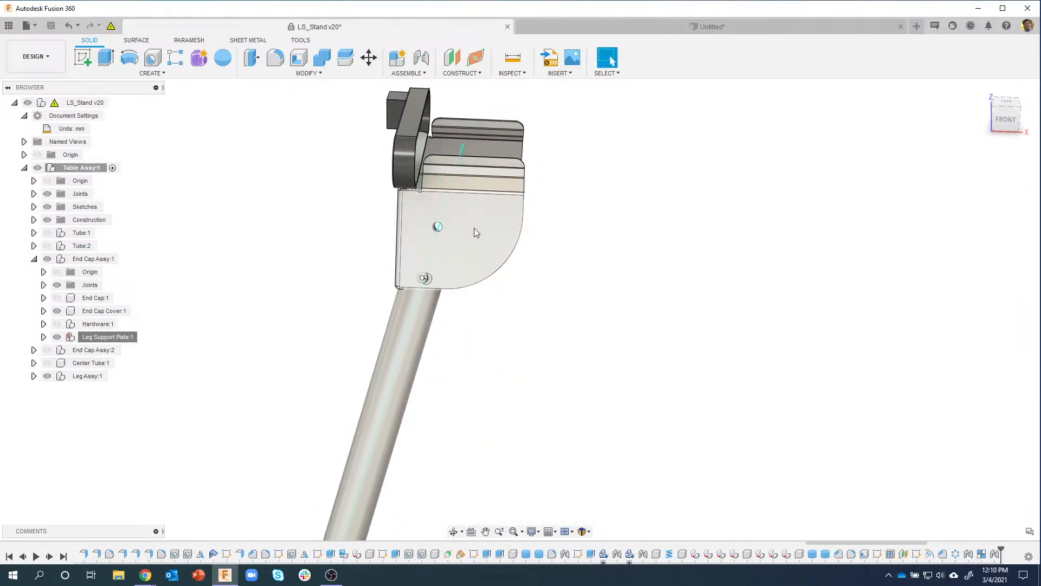
pyautogui.keyDown('shift'); pyautogui.moveTo(450, 227); pyautogui.dragTo(595, 228, button='middle'); pyautogui.keyUp('shift')
pyautogui.click(671, 64)
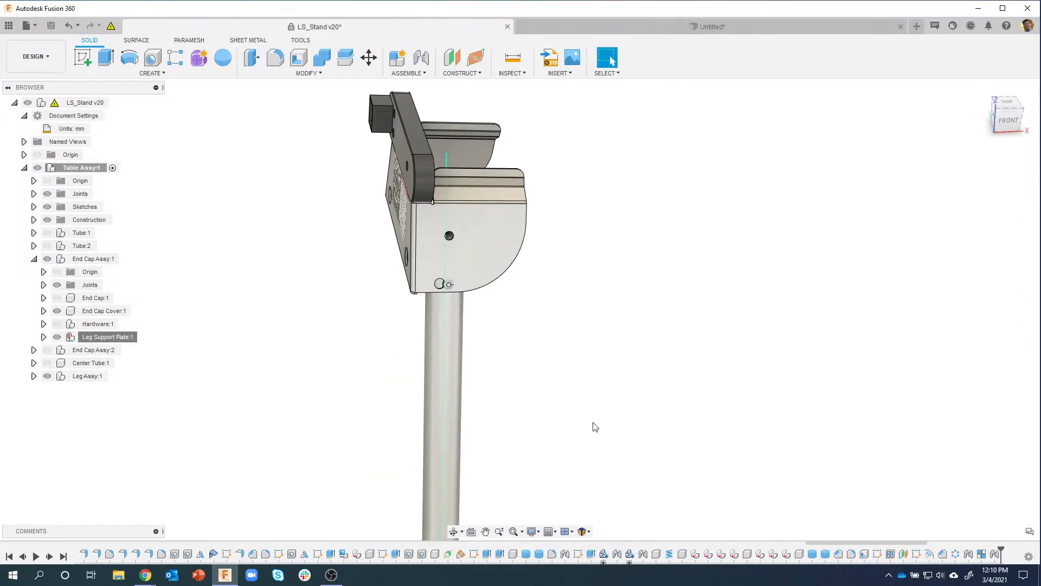
pyautogui.keyDown('shift'); pyautogui.moveTo(590, 409); pyautogui.dragTo(614, 384, button='middle'); pyautogui.keyUp('shift')
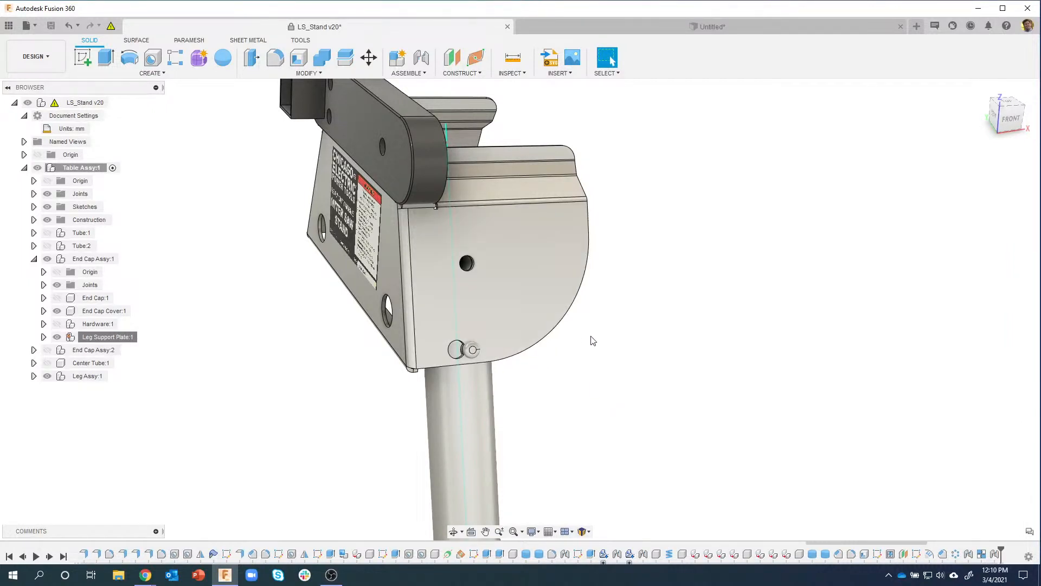
pyautogui.scroll(3, 506, 302)
pyautogui.keyDown('shift'); pyautogui.moveTo(490, 336); pyautogui.dragTo(439, 252, button='middle'); pyautogui.keyUp('shift')
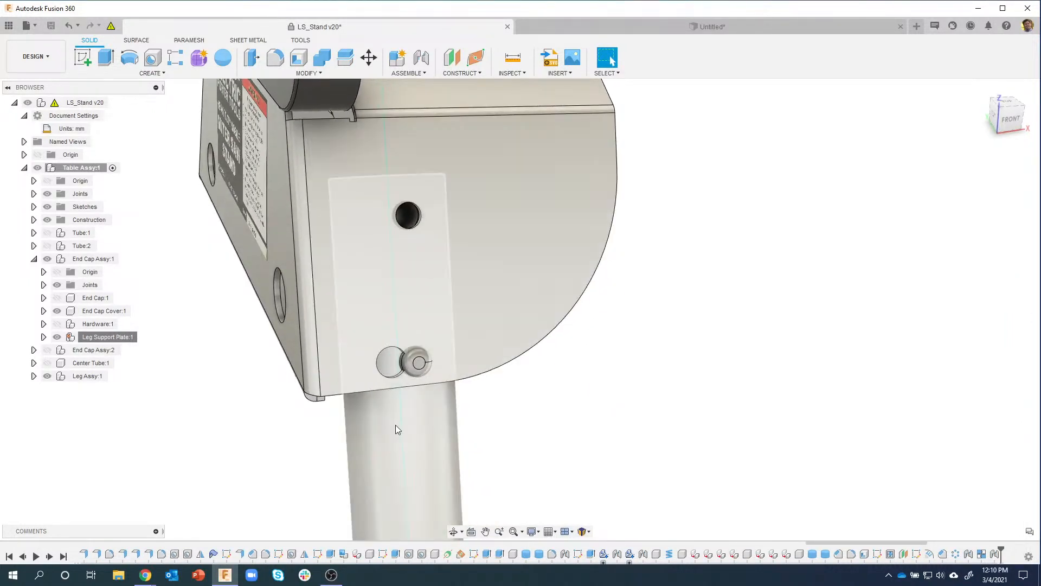
pyautogui.moveTo(417, 372); pyautogui.dragTo(422, 341, button='middle')
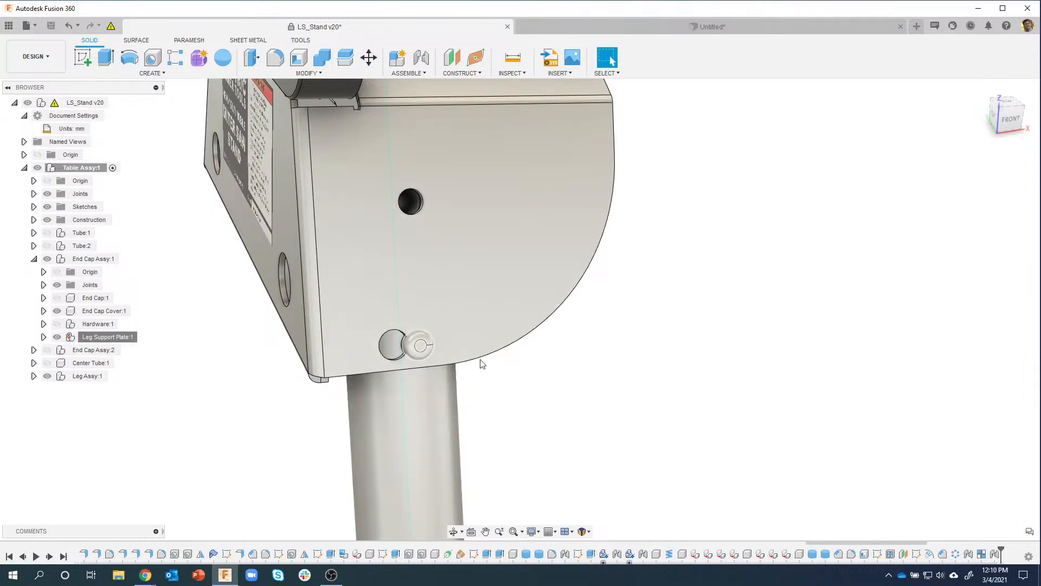
pyautogui.keyDown('shift'); pyautogui.moveTo(481, 365); pyautogui.dragTo(528, 332, button='middle'); pyautogui.keyUp('shift')
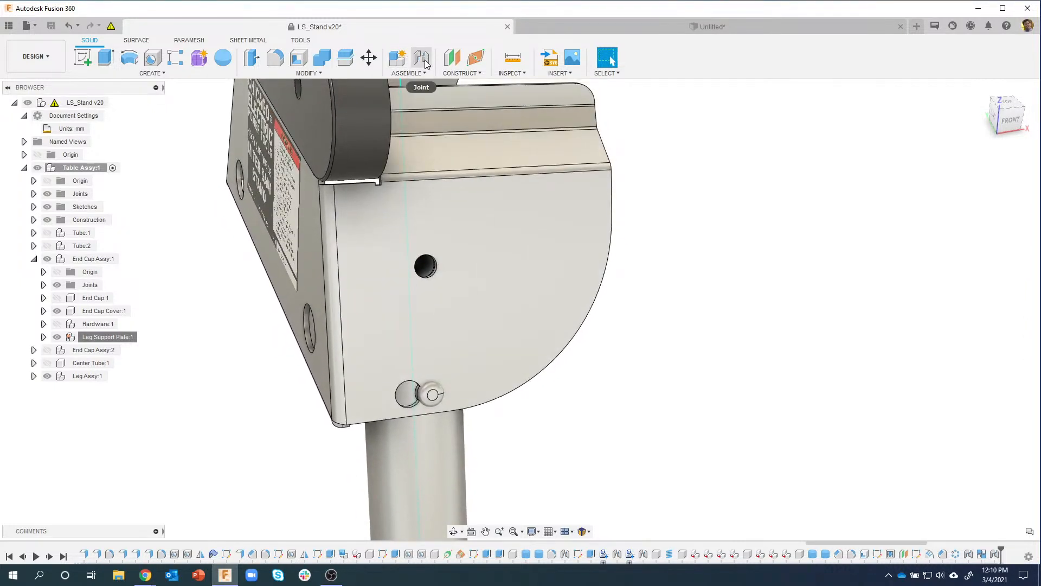
# Step: Start a new joint, expanding Leg Assy:1 and hiding Lock Pin:1 to expose the pin hole
pyautogui.click(422, 59)
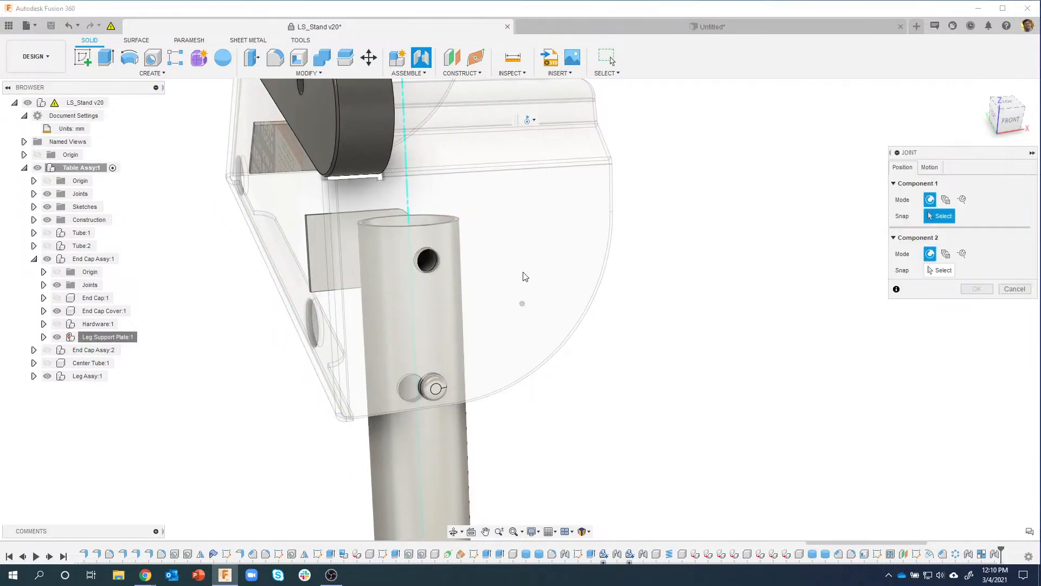
pyautogui.scroll(4, 448, 366)
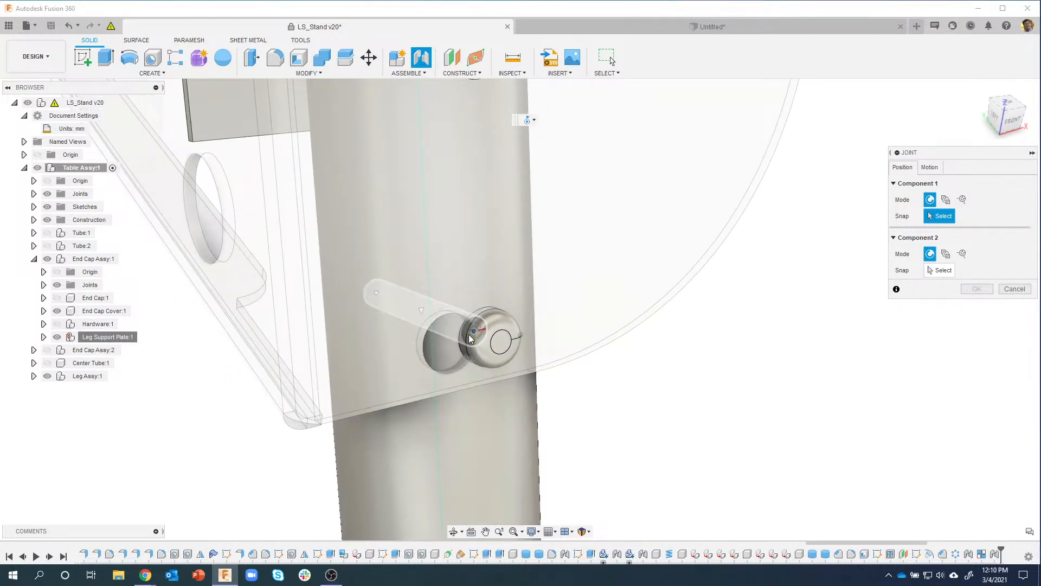
pyautogui.scroll(5, 478, 337)
pyautogui.scroll(-5, 428, 351)
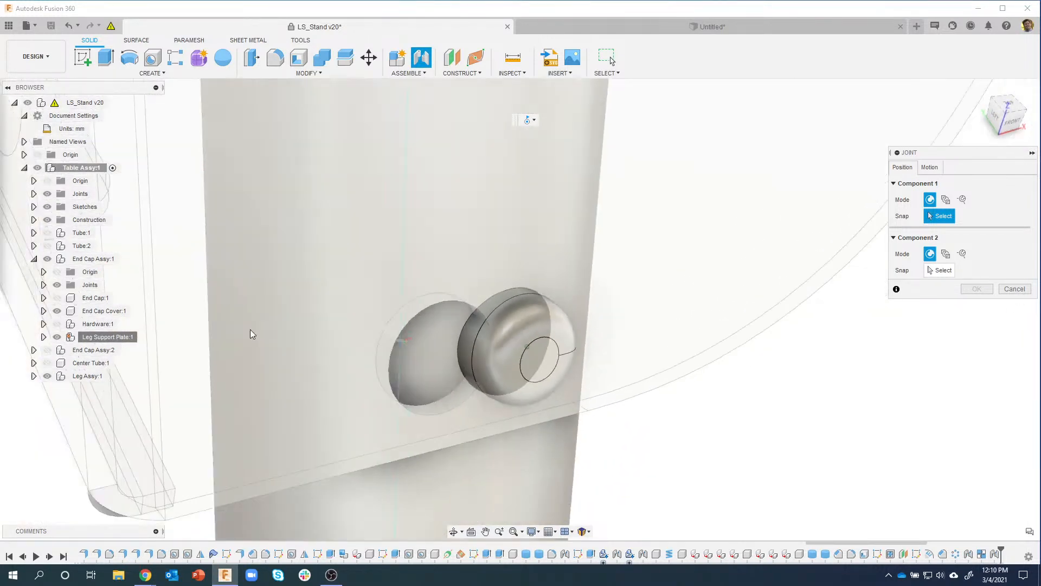
pyautogui.click(34, 376)
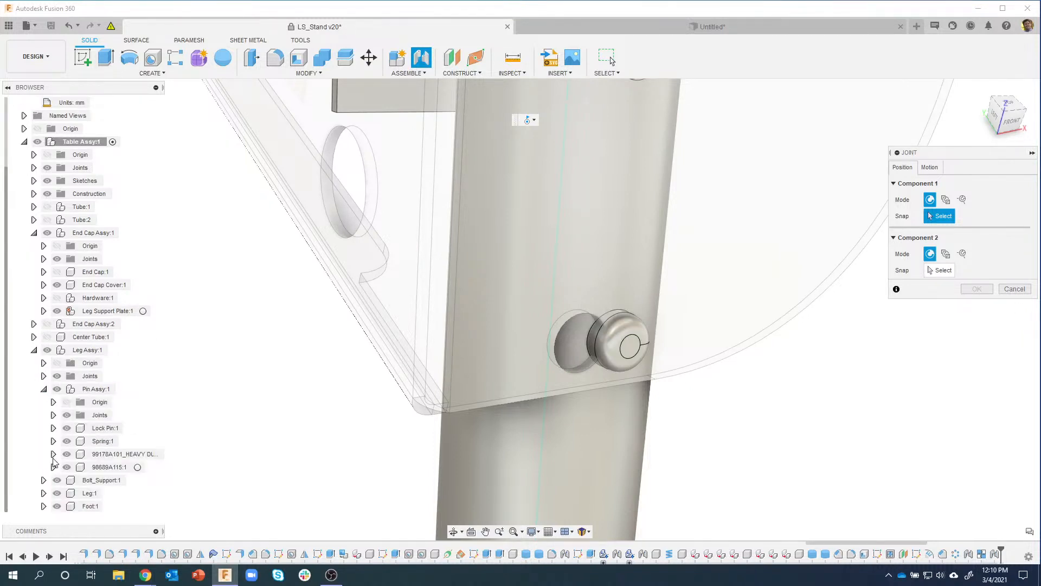
pyautogui.click(66, 428)
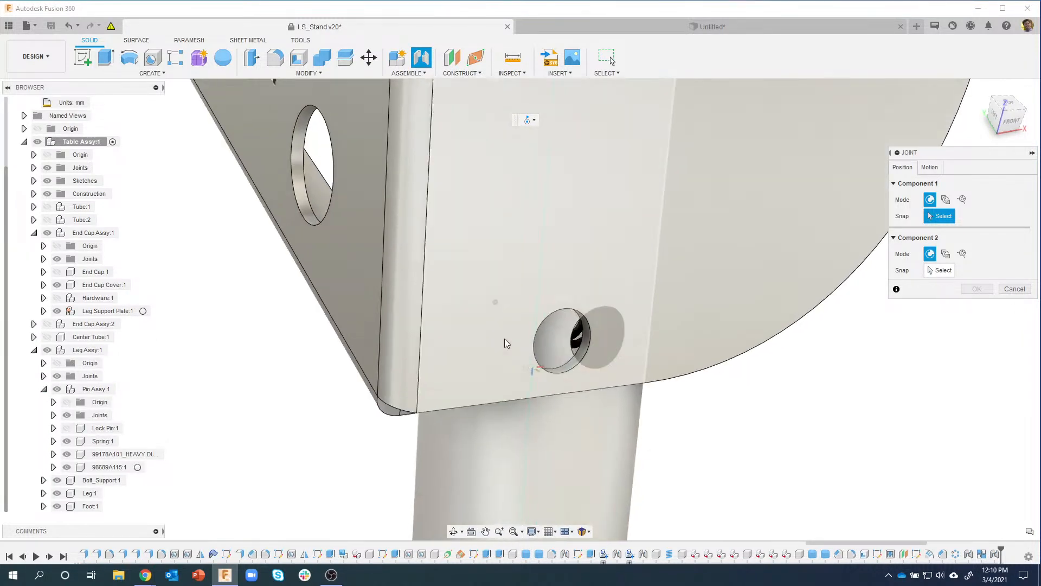
pyautogui.scroll(4, 503, 347)
pyautogui.scroll(3, 535, 350)
pyautogui.keyDown('shift'); pyautogui.moveTo(539, 349); pyautogui.dragTo(454, 370, button='middle'); pyautogui.keyUp('shift')
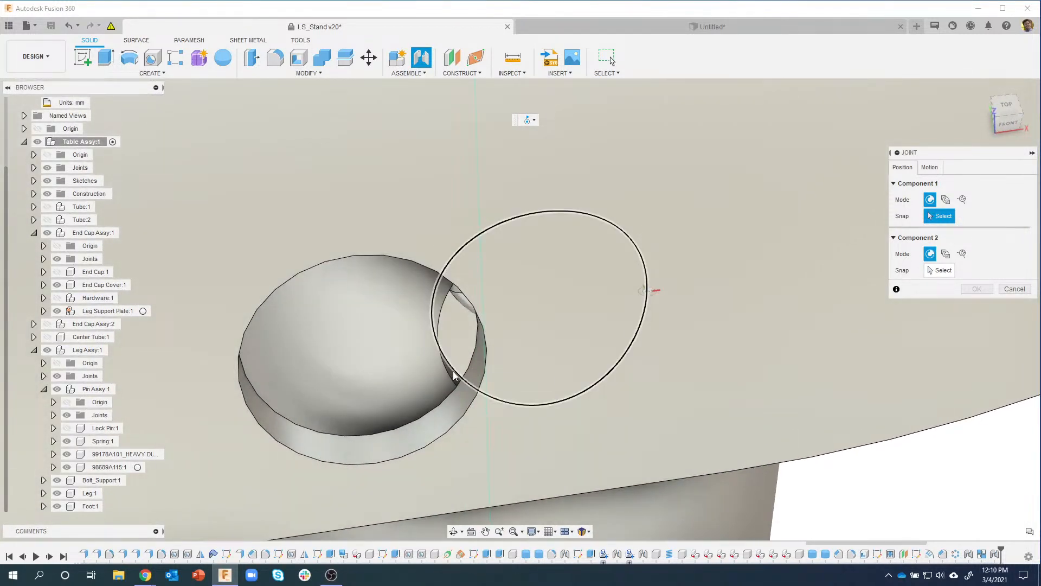
pyautogui.scroll(3, 454, 378)
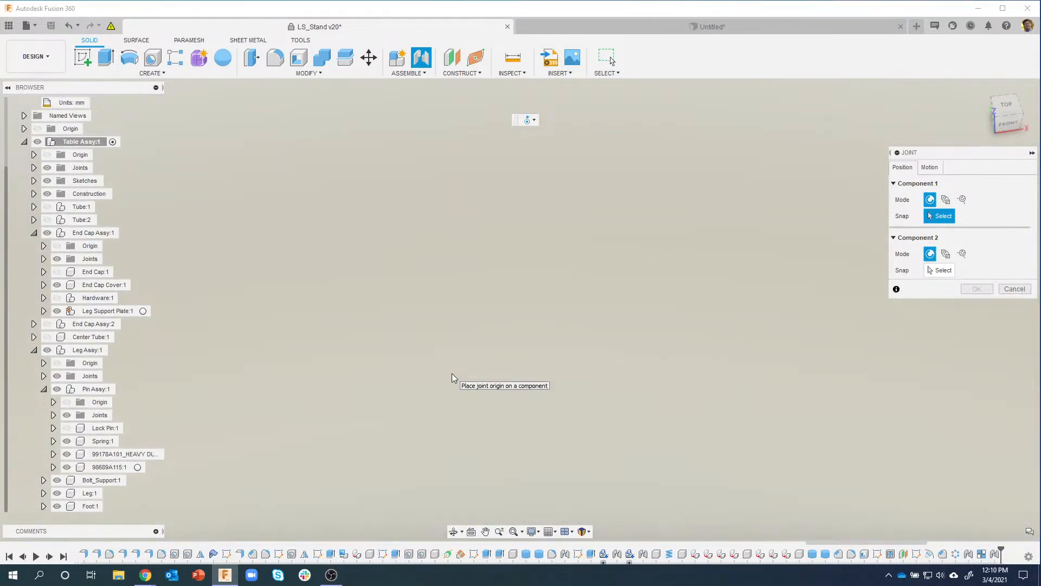
pyautogui.scroll(-3, 454, 378)
pyautogui.scroll(1, 454, 378)
pyautogui.scroll(4, 461, 352)
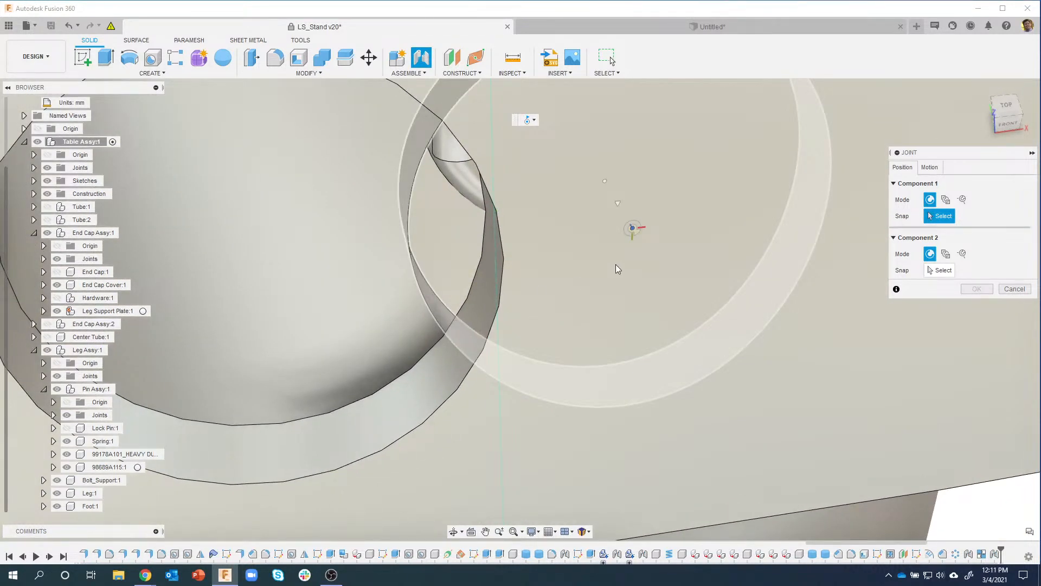
# Step: Join Leg:1's origin to the plate hole centre despite the existing joint, then undo it
pyautogui.click(633, 231)
pyautogui.scroll(-5, 633, 231)
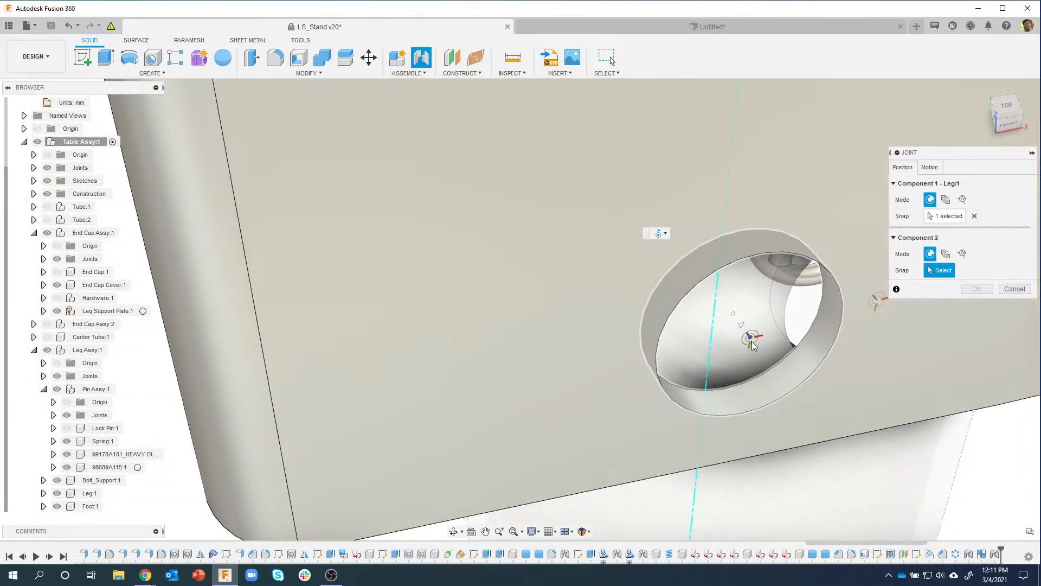
pyautogui.click(752, 340)
pyautogui.click(563, 307)
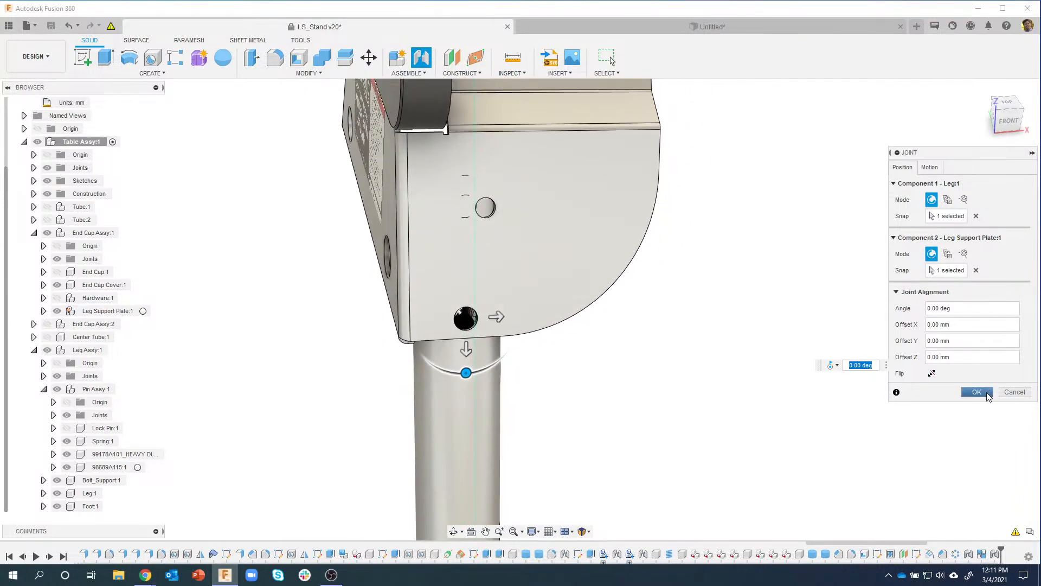
pyautogui.click(976, 391)
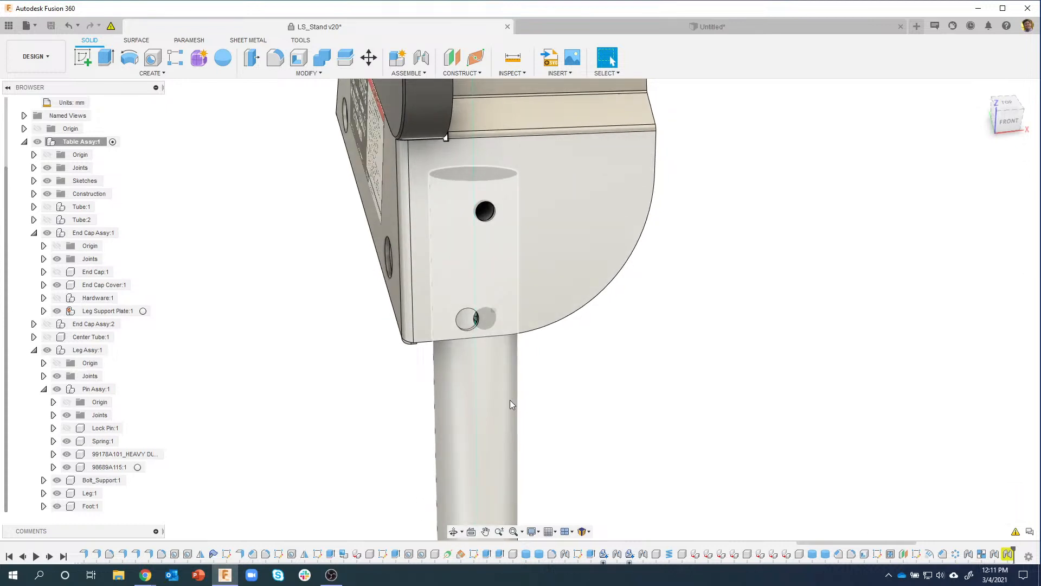
pyautogui.click(73, 29)
# Step: Measure from the upper hole rim to the lower hole on the end-cap plate
pyautogui.click(471, 239)
pyautogui.click(814, 326)
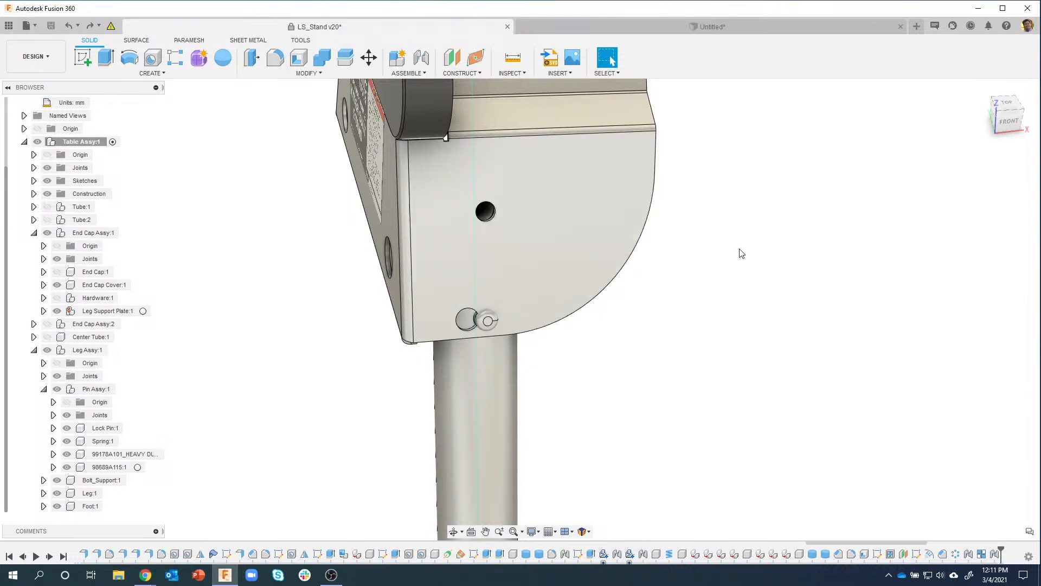
pyautogui.scroll(3, 804, 264)
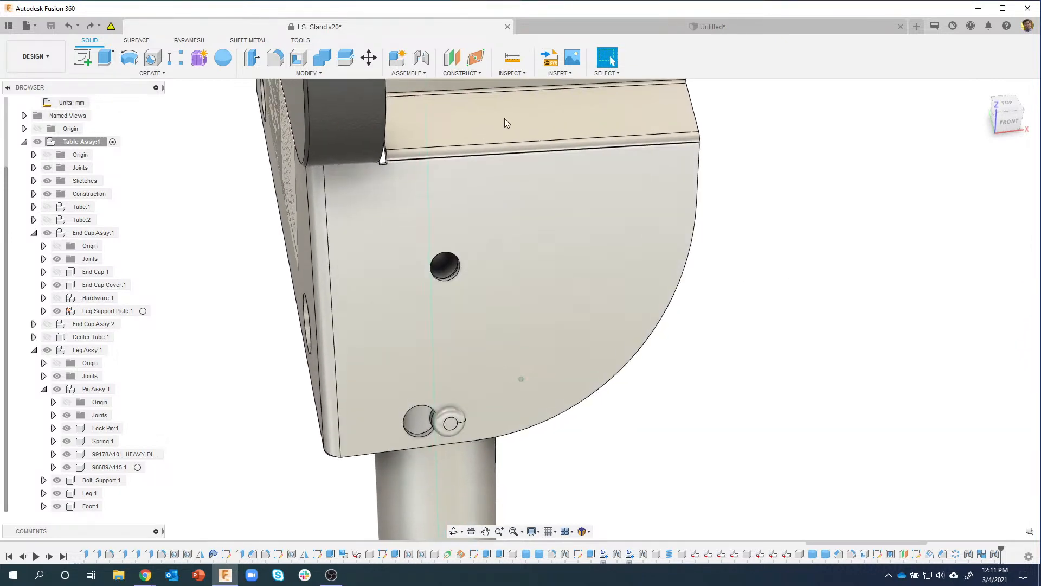
pyautogui.click(513, 57)
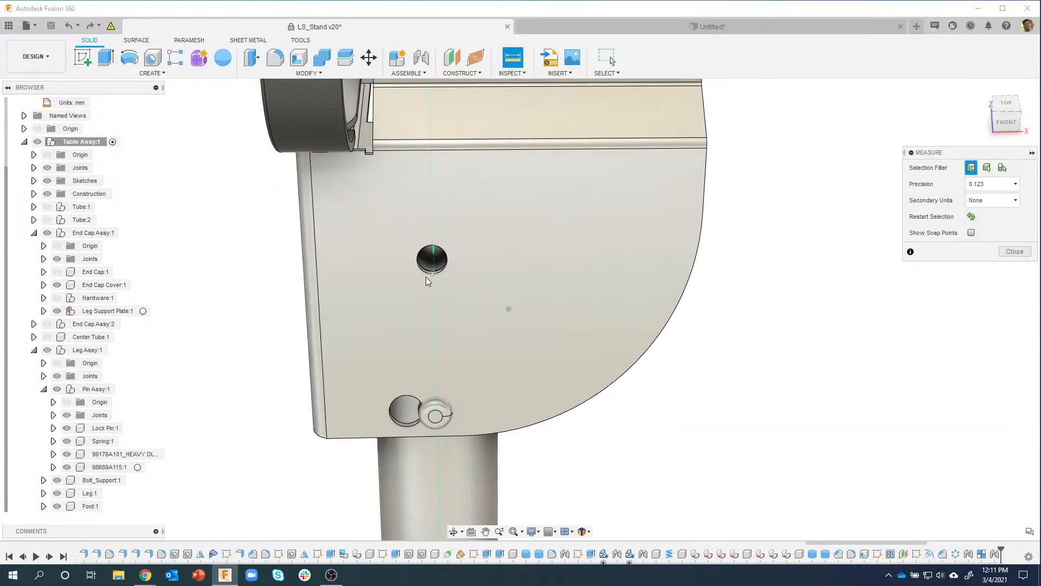
pyautogui.scroll(5, 394, 270)
pyautogui.click(387, 280)
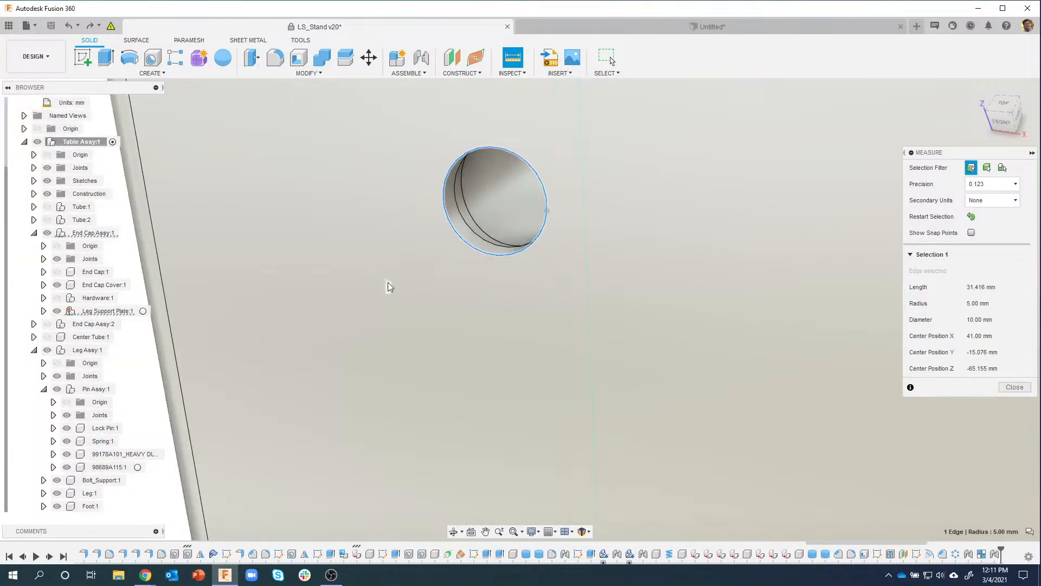
pyautogui.scroll(-5, 389, 286)
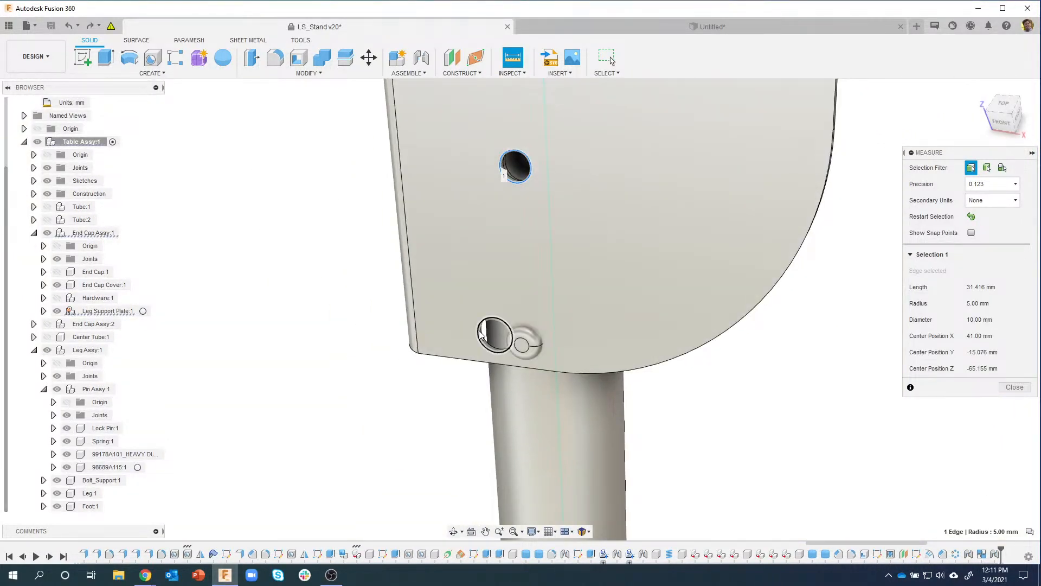
pyautogui.click(481, 332)
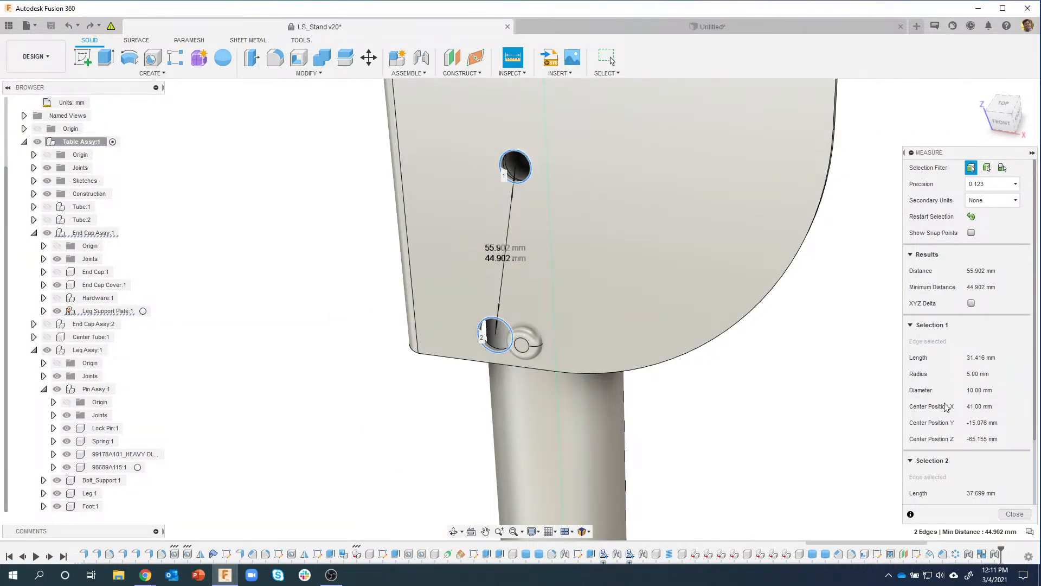
# Step: Show the XYZ offsets for the 55.902 mm hole distance, then close the measurement
pyautogui.scroll(-3, 960, 458)
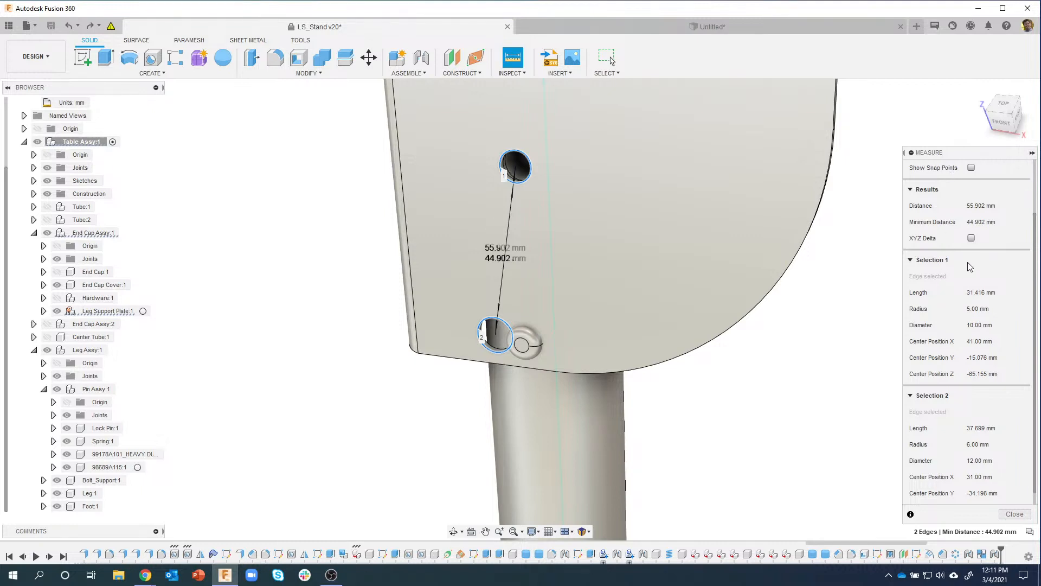
pyautogui.click(971, 238)
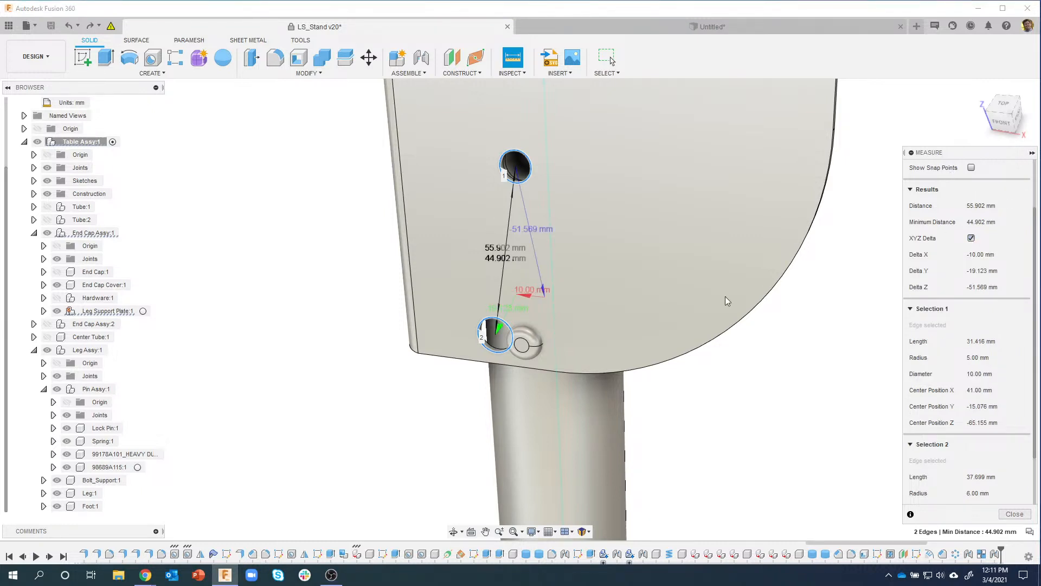
pyautogui.keyDown('shift'); pyautogui.moveTo(727, 301); pyautogui.dragTo(531, 217, button='middle'); pyautogui.keyUp('shift')
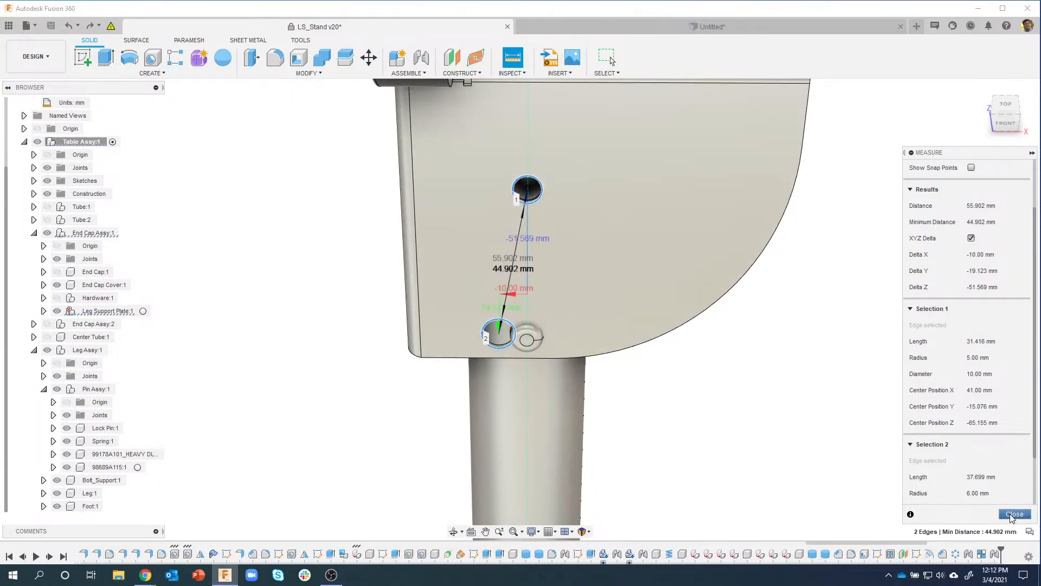
pyautogui.click(1012, 515)
pyautogui.keyDown('shift'); pyautogui.moveTo(825, 453); pyautogui.dragTo(649, 296, button='middle'); pyautogui.keyUp('shift')
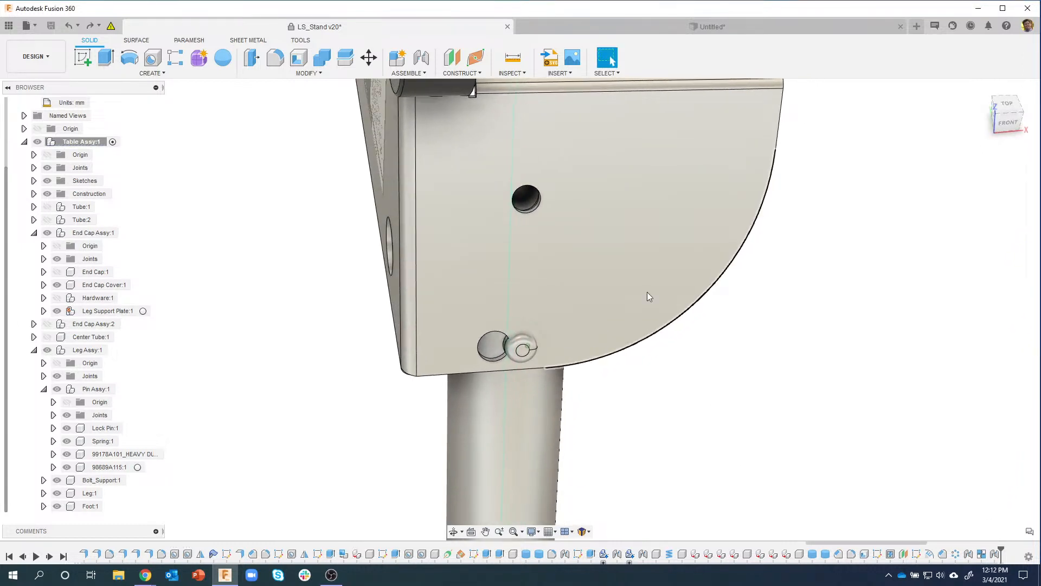
# Step: Sketch on the end-cap plate face and project the upper hole, lower hole and pin ring edges
pyautogui.rightClick(619, 212)
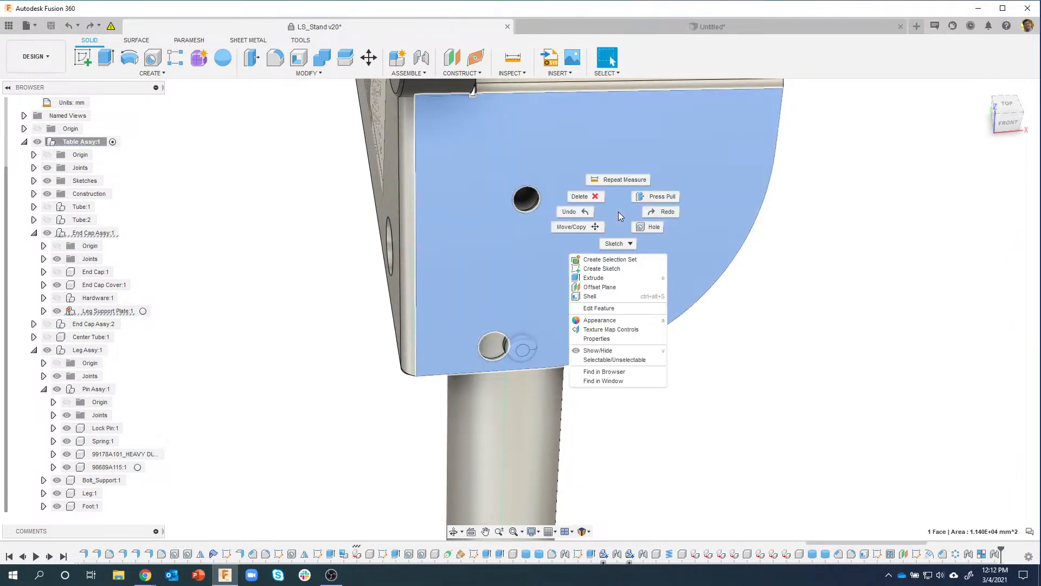
pyautogui.click(602, 269)
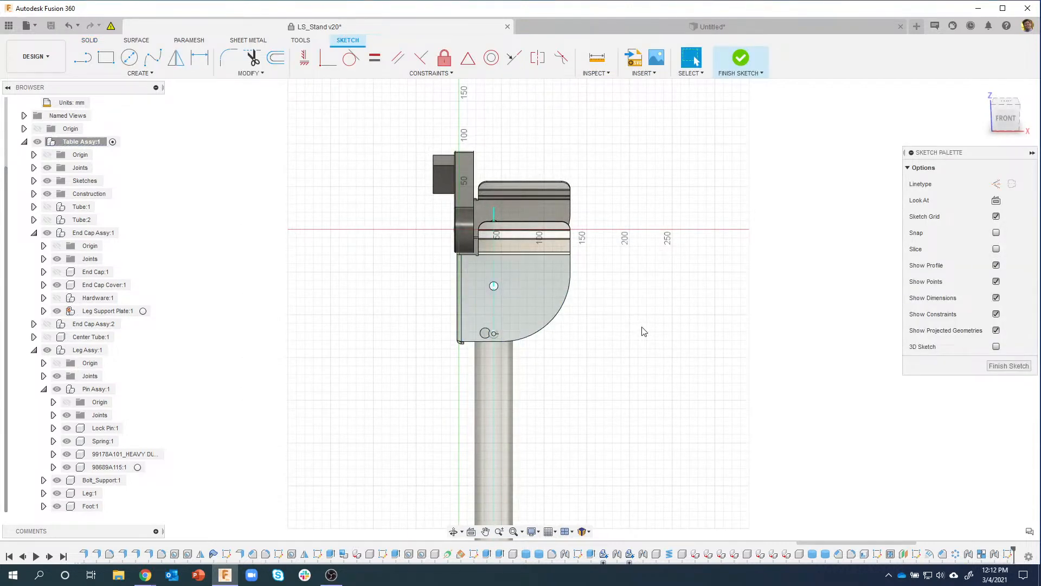
pyautogui.press('p')
pyautogui.scroll(5, 522, 317)
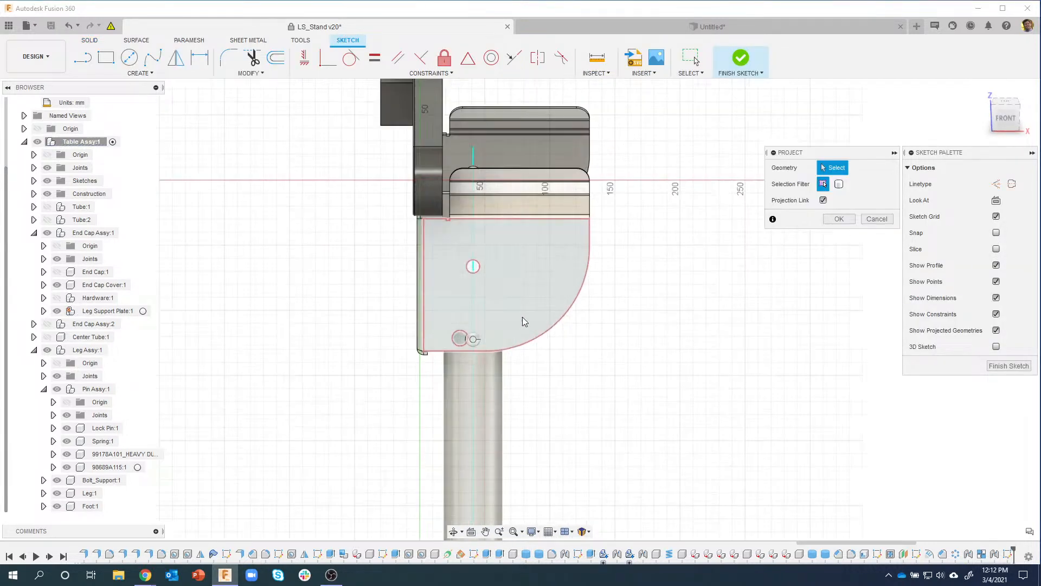
pyautogui.click(460, 254)
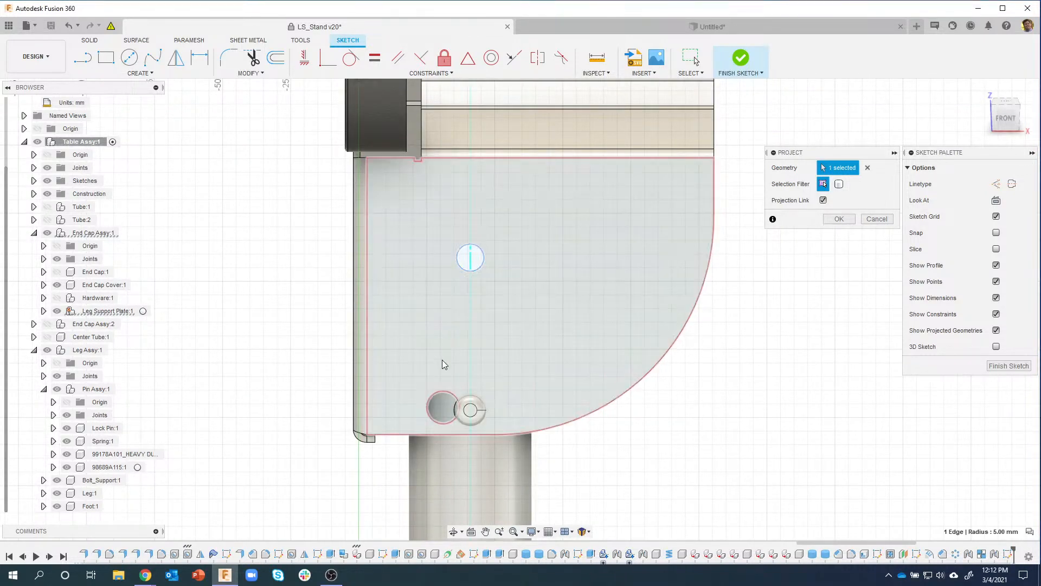
pyautogui.click(432, 400)
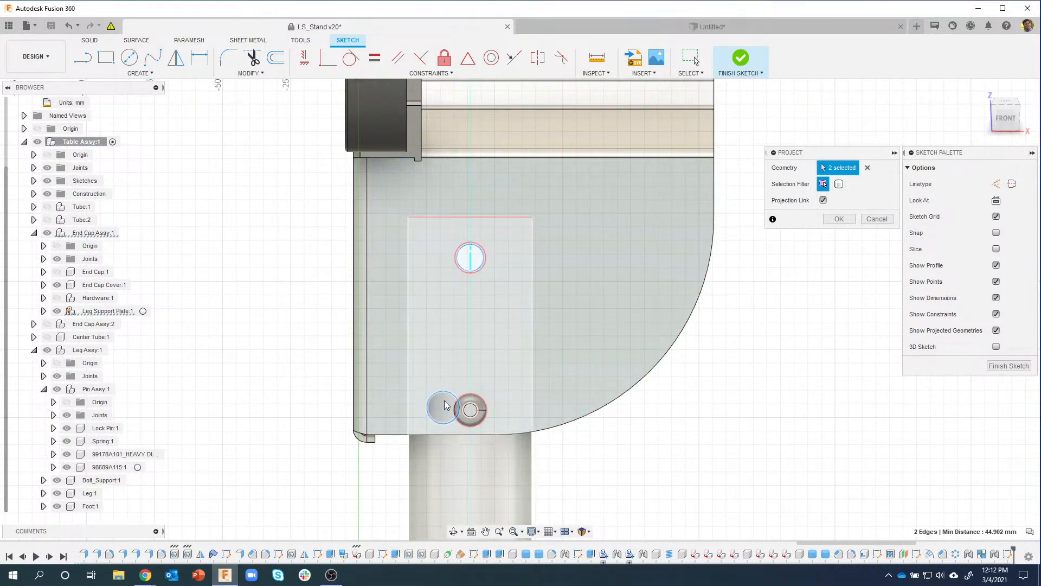
pyautogui.scroll(1, 453, 400)
pyautogui.scroll(3, 453, 402)
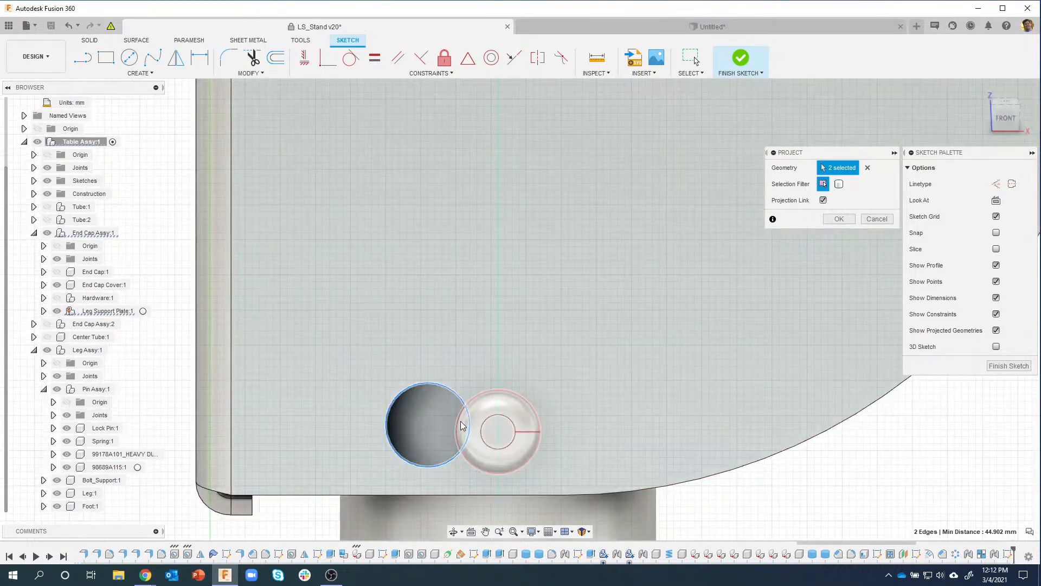
pyautogui.click(466, 428)
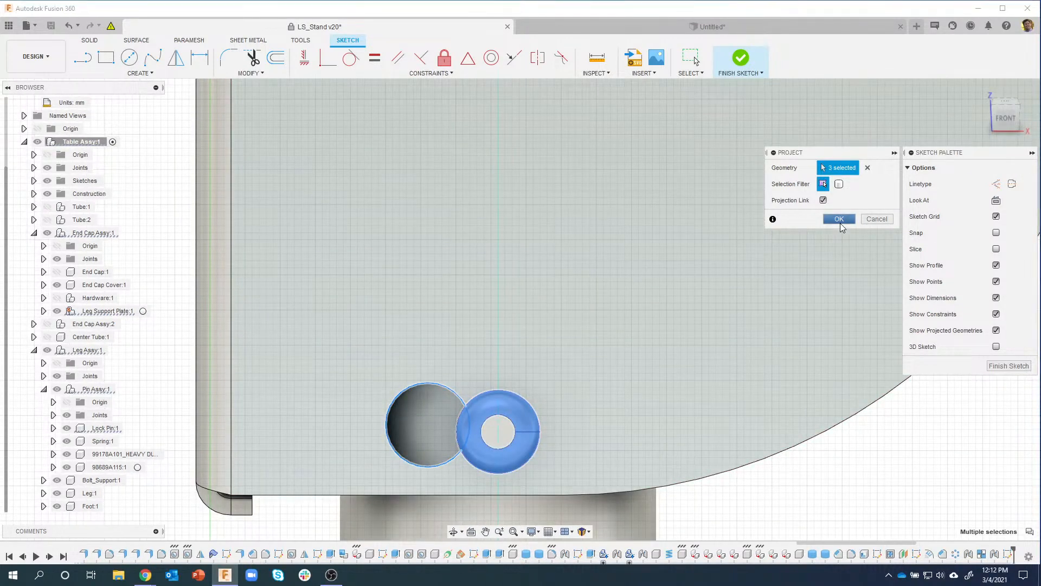
pyautogui.click(840, 223)
pyautogui.scroll(-2, 677, 450)
pyautogui.scroll(-2, 218, 267)
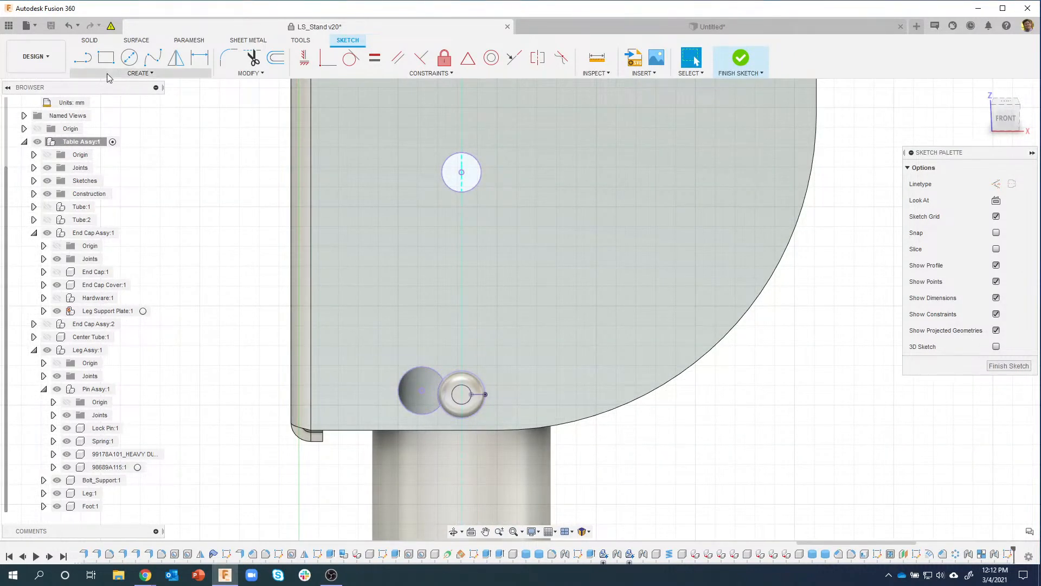
# Step: Draw two construction lines from the upper hole centre to the pin centre and the lower hole centre
pyautogui.click(82, 56)
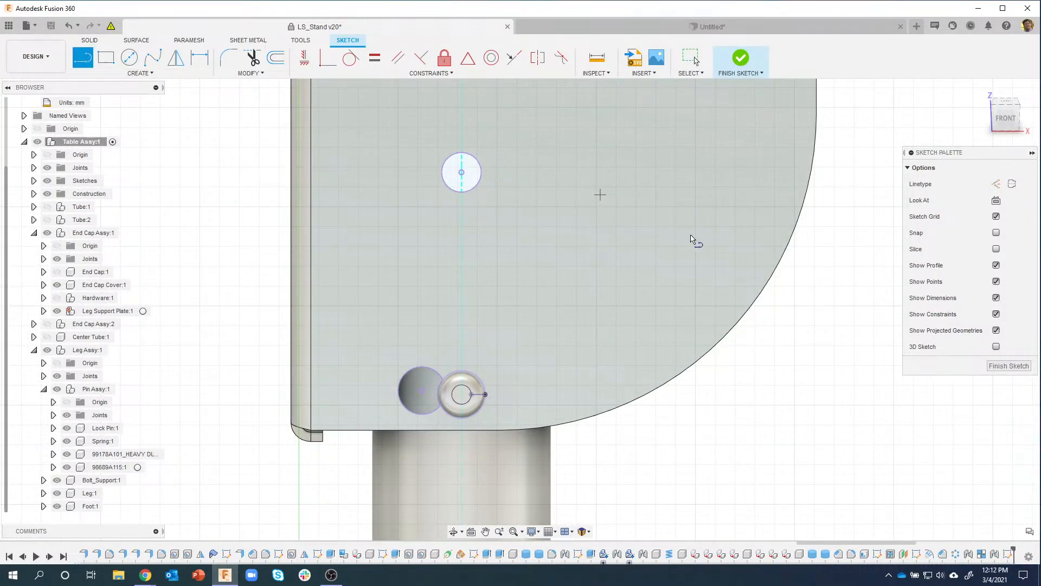
pyautogui.click(996, 184)
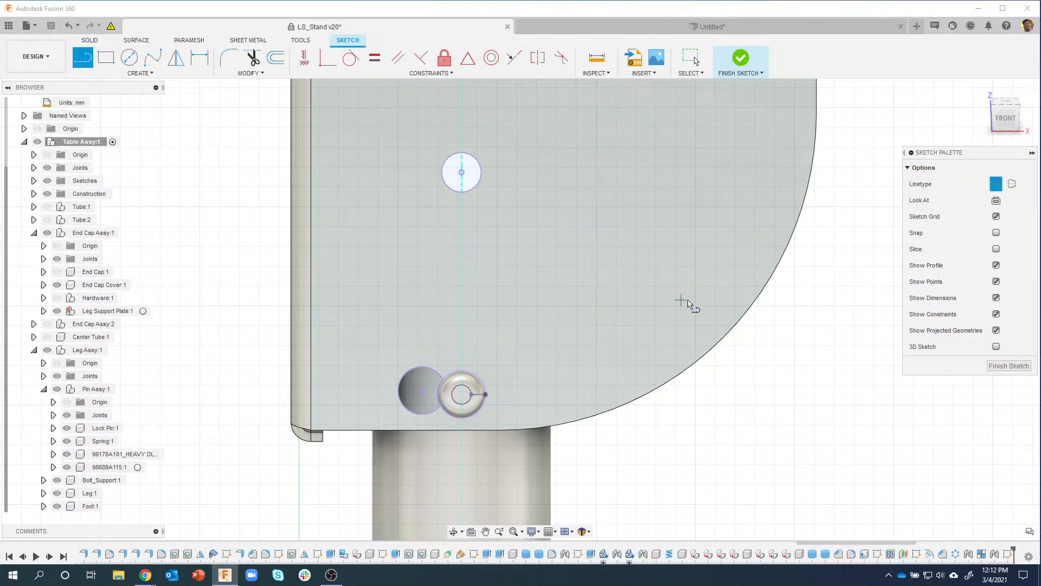
pyautogui.click(462, 172)
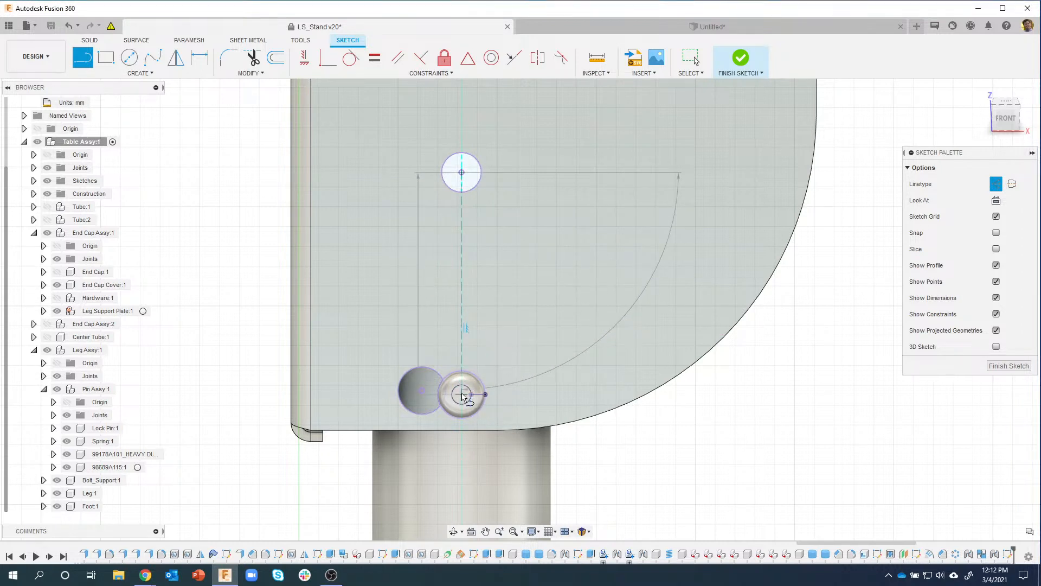
pyautogui.click(462, 395)
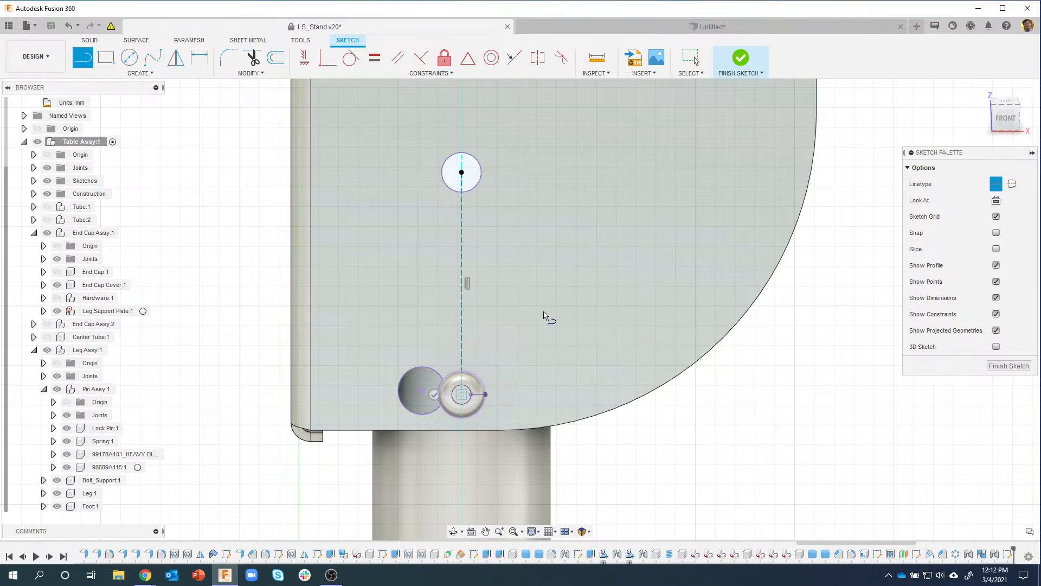
pyautogui.click(434, 395)
pyautogui.click(462, 173)
pyautogui.click(422, 390)
pyautogui.press('Escape')
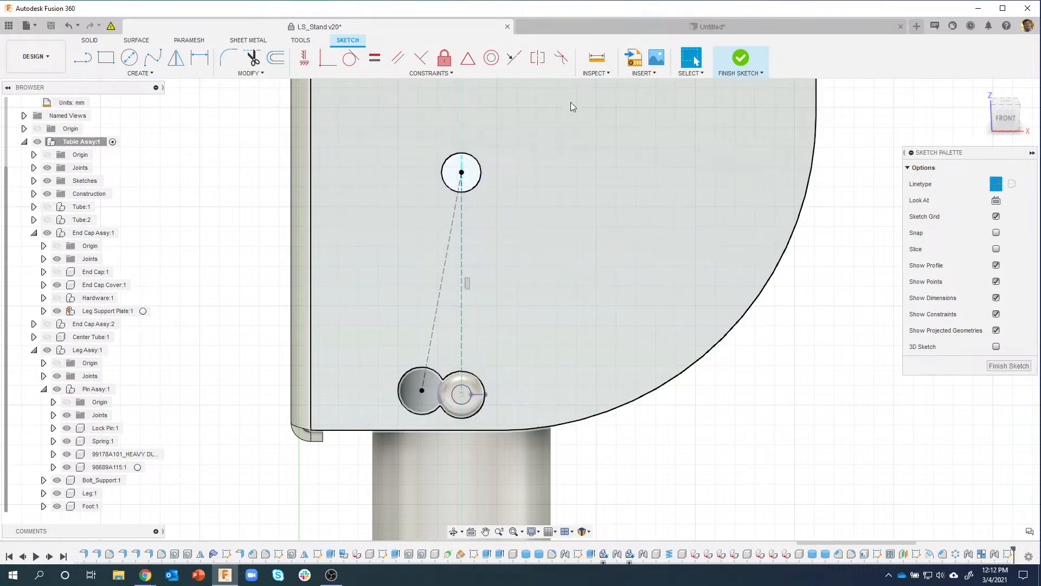
# Step: Measure between the vertical and slanted construction lines and rearrange the results panel
pyautogui.click(606, 74)
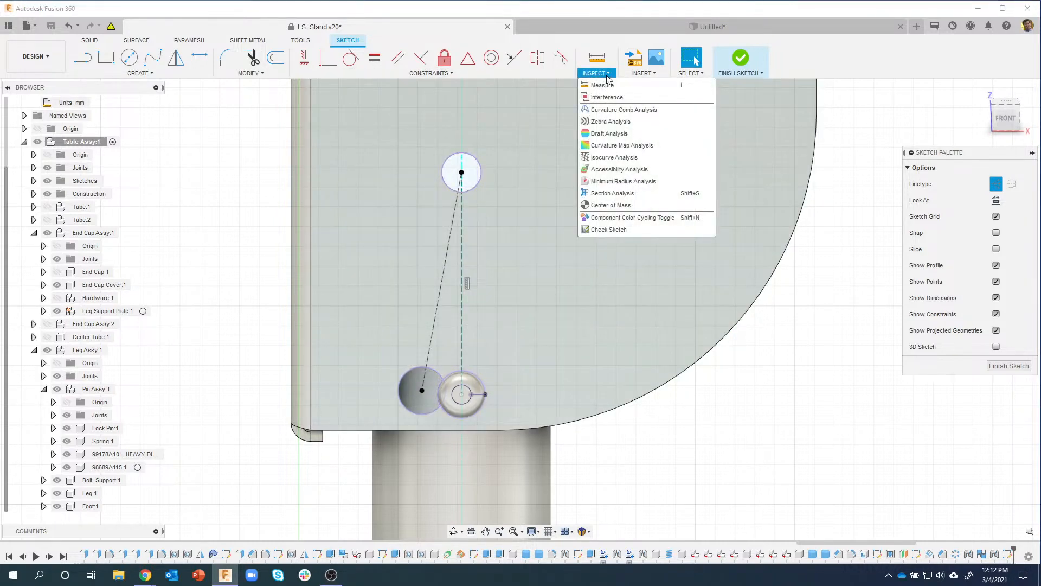
pyautogui.click(607, 85)
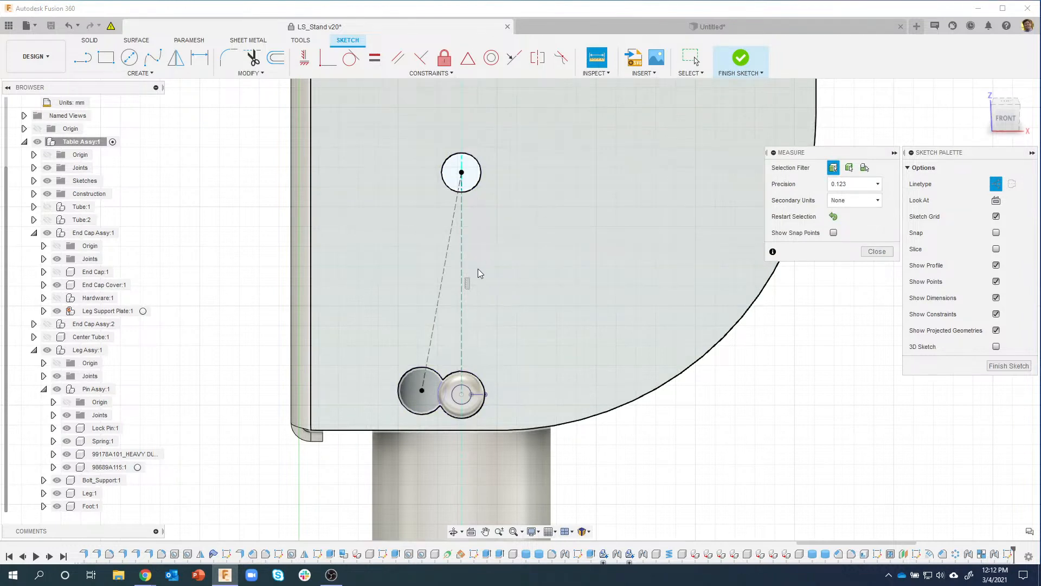
pyautogui.click(463, 262)
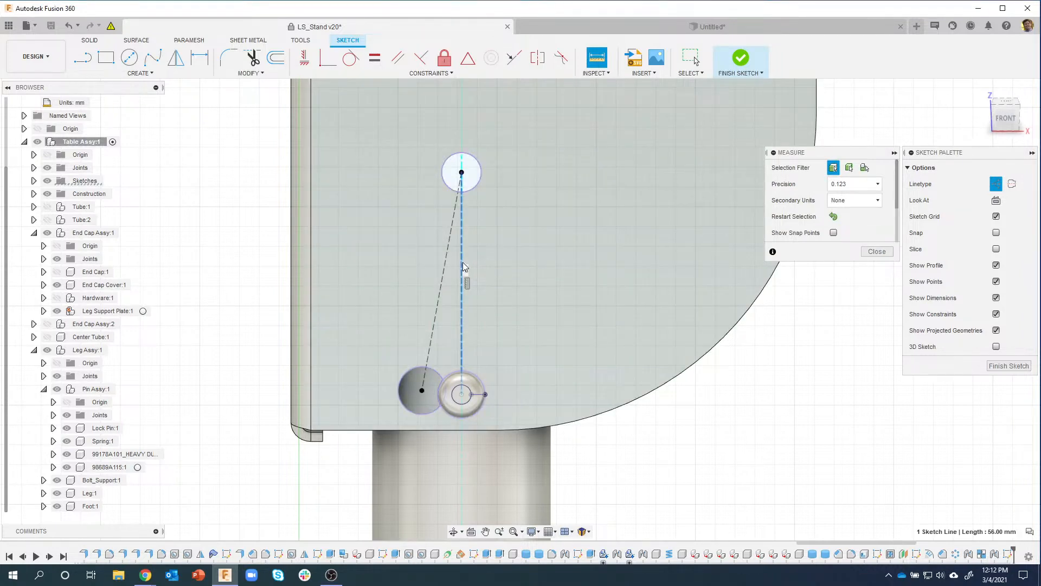
pyautogui.click(446, 265)
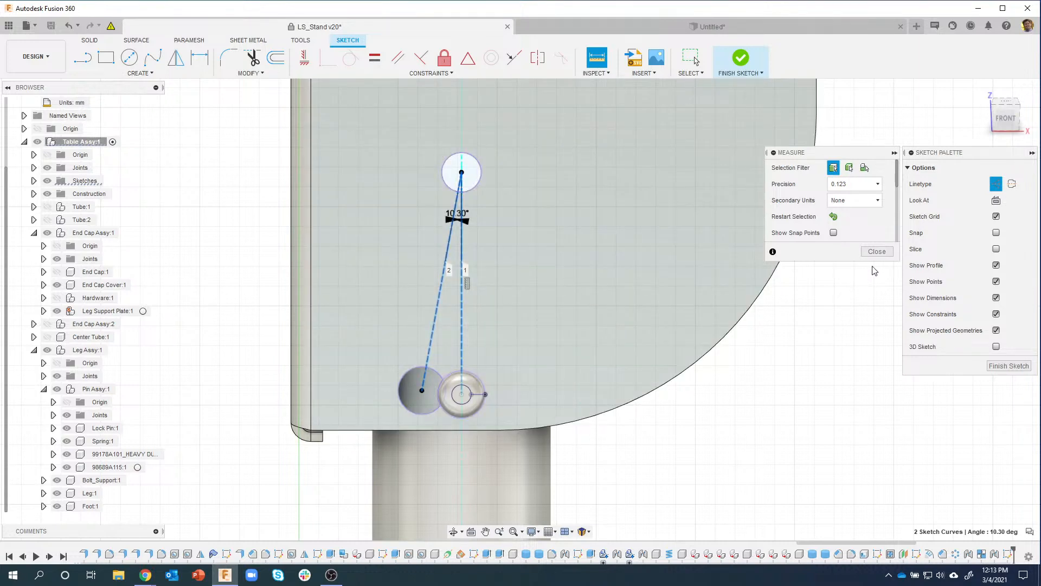
pyautogui.scroll(-2, 897, 193)
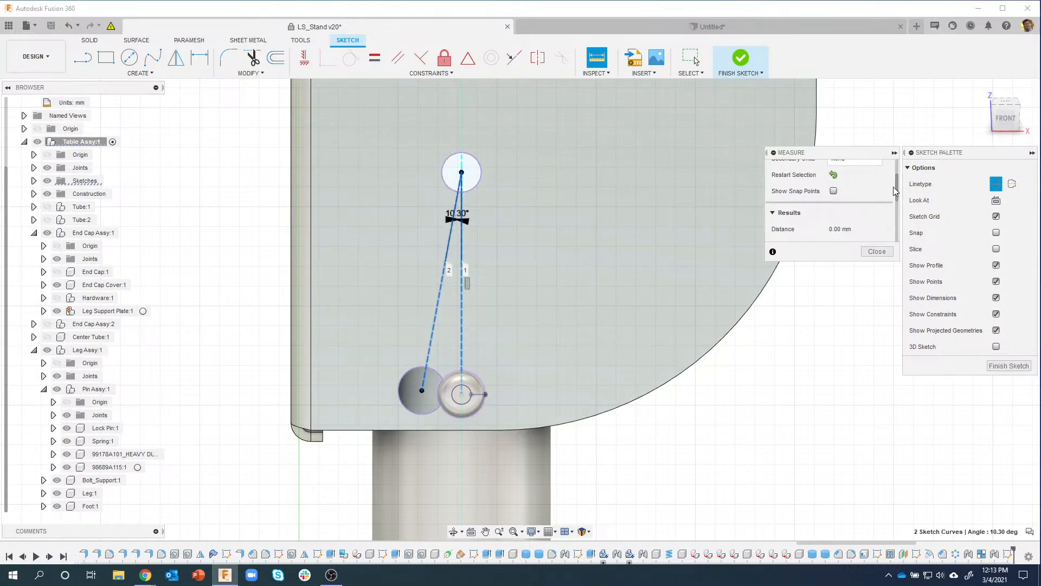
pyautogui.moveTo(868, 156); pyautogui.dragTo(834, 160)
pyautogui.moveTo(864, 263); pyautogui.dragTo(893, 473)
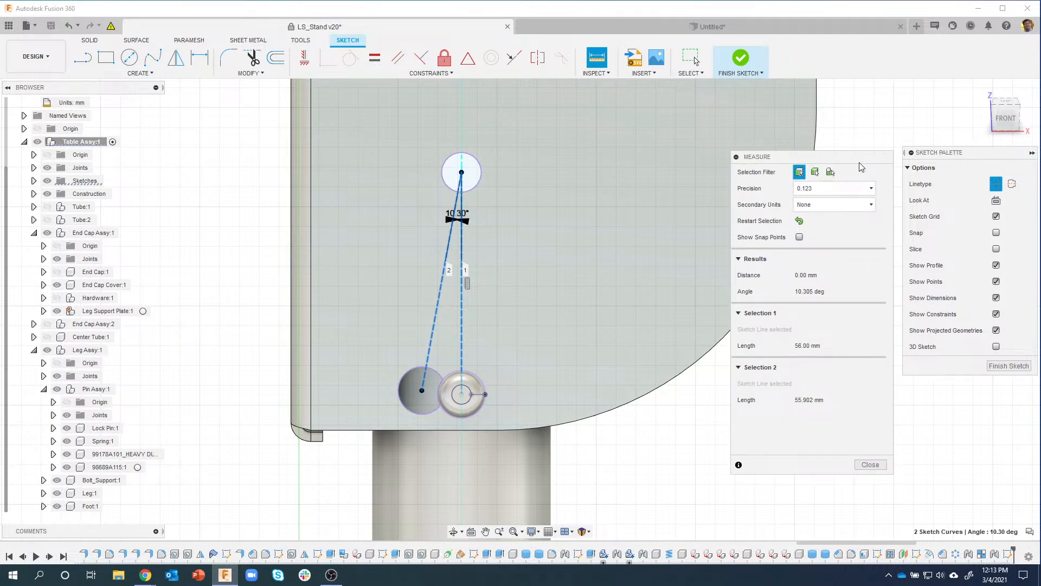
pyautogui.moveTo(866, 160)
pyautogui.mouseDown()
pyautogui.moveTo(801, 158)
pyautogui.moveTo(874, 151)
pyautogui.moveTo(847, 155)
pyautogui.moveTo(860, 156)
pyautogui.mouseUp()
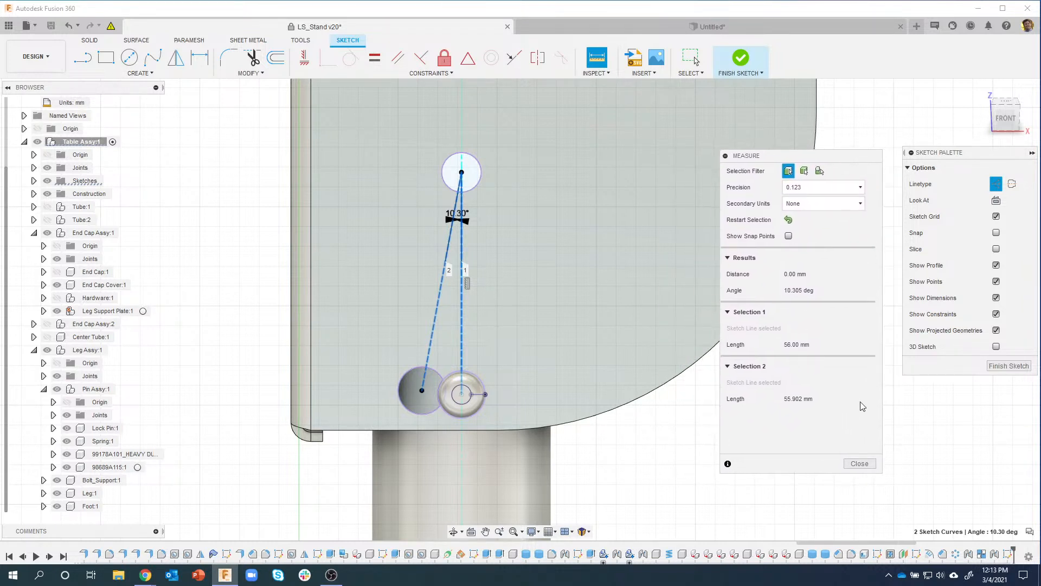
pyautogui.click(883, 475)
pyautogui.moveTo(882, 473); pyautogui.dragTo(885, 434)
pyautogui.moveTo(854, 159)
pyautogui.mouseDown()
pyautogui.moveTo(816, 161)
pyautogui.moveTo(901, 158)
pyautogui.mouseUp()
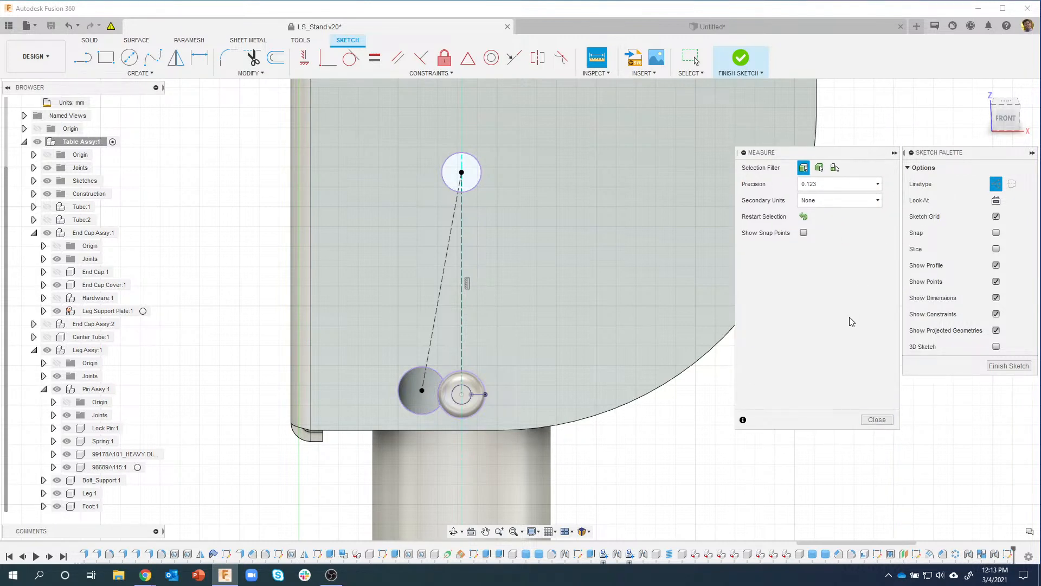
# Step: Re-pick both lines to read the 10.305° angle, then close the measurement
pyautogui.click(462, 243)
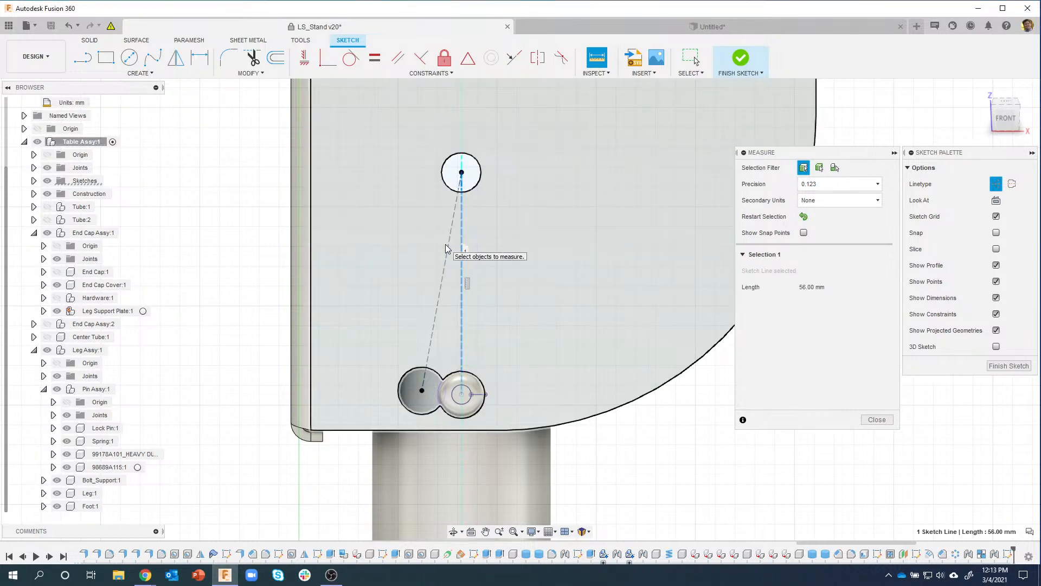
pyautogui.click(447, 248)
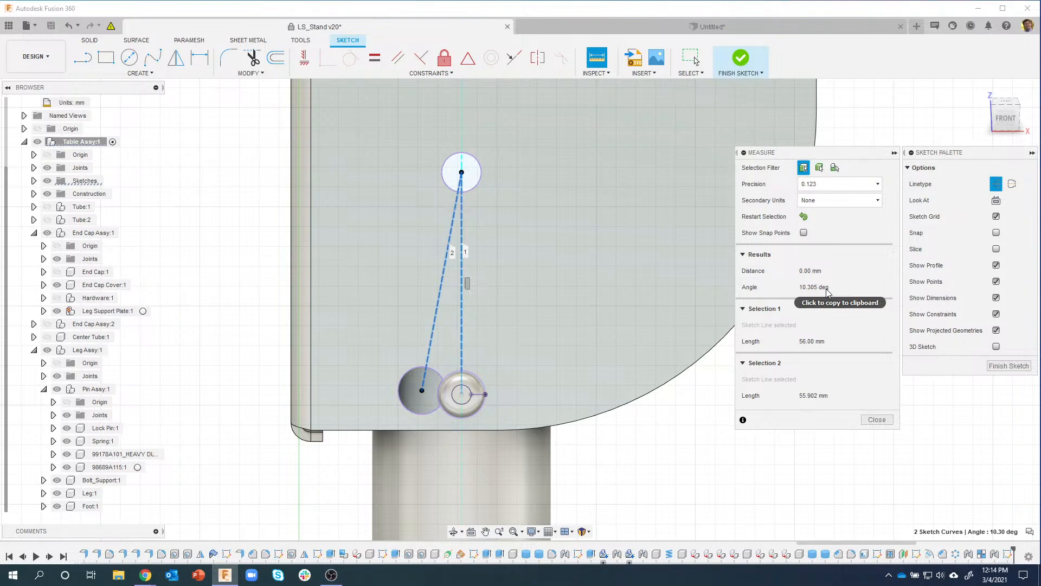
pyautogui.click(878, 419)
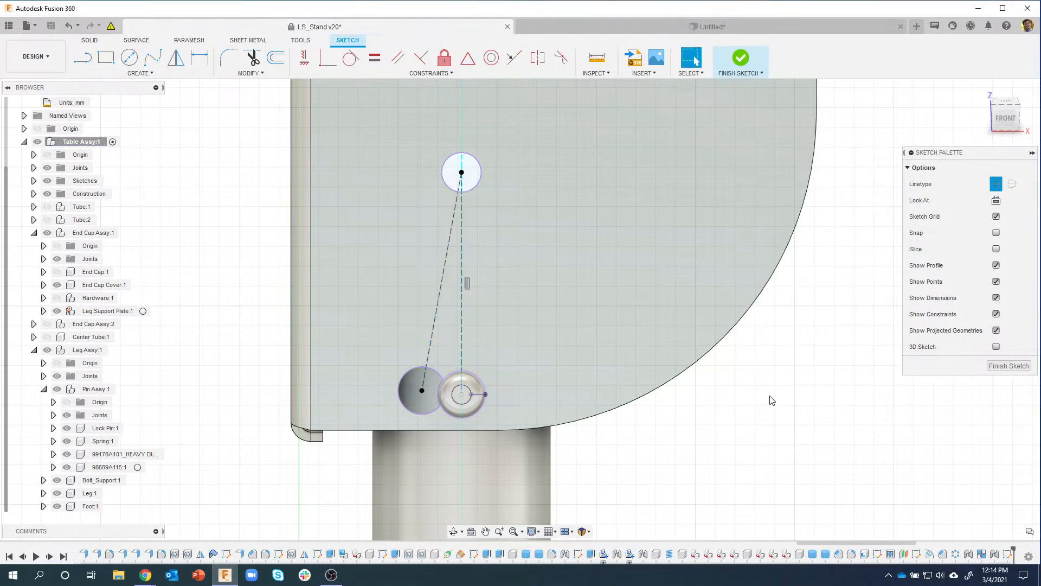
# Step: Finish the sketch, collapse Pin Assy, and hide Sketch2 in the Sketches folder
pyautogui.click(1001, 366)
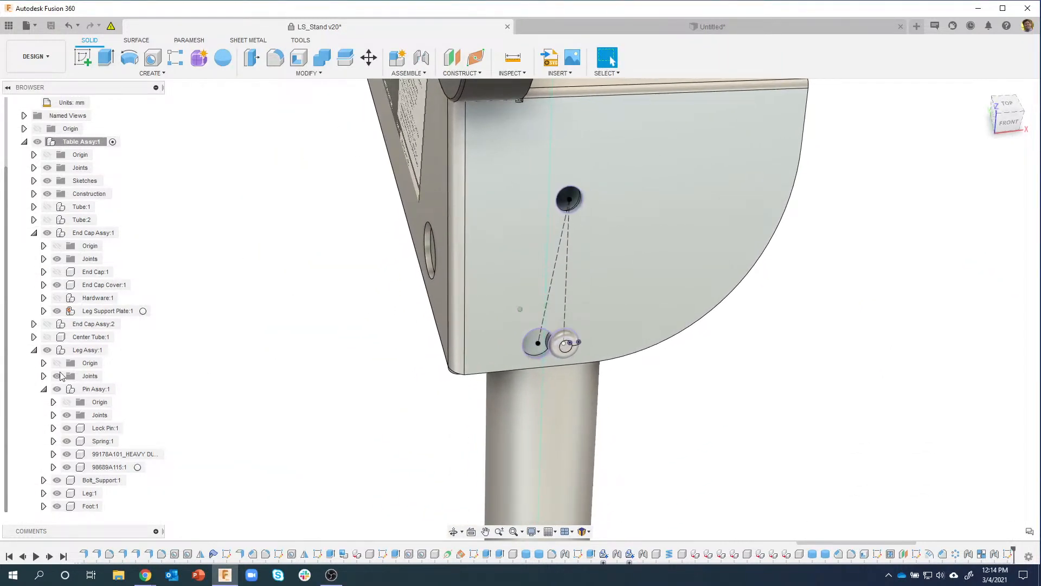
pyautogui.click(41, 390)
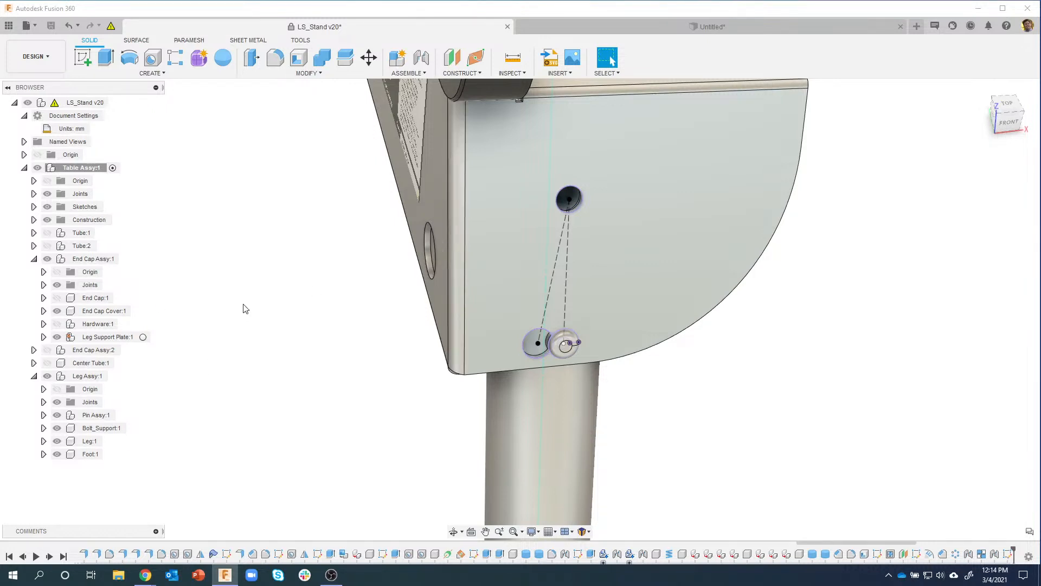
pyautogui.click(33, 207)
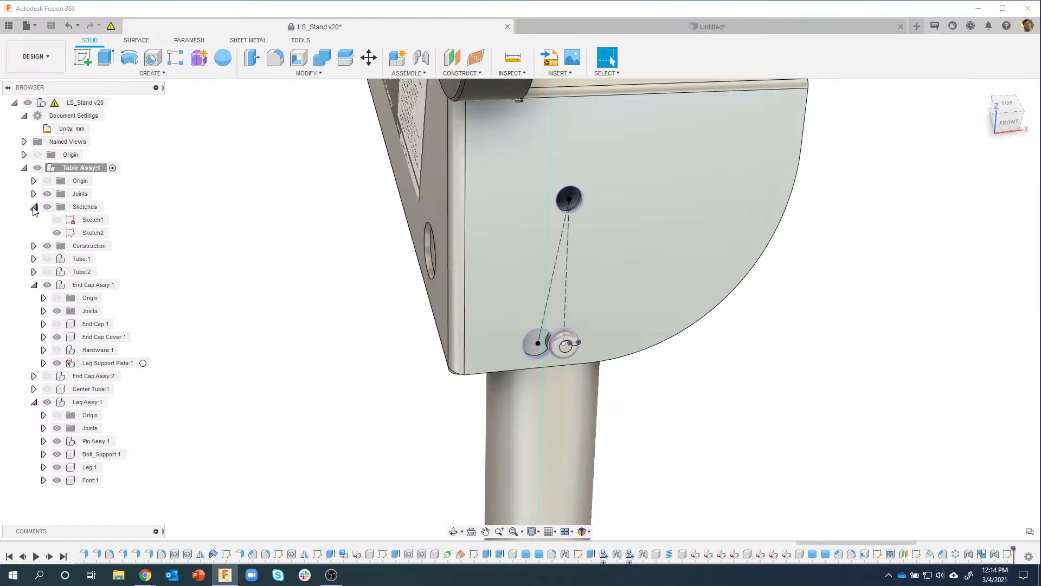
pyautogui.click(57, 233)
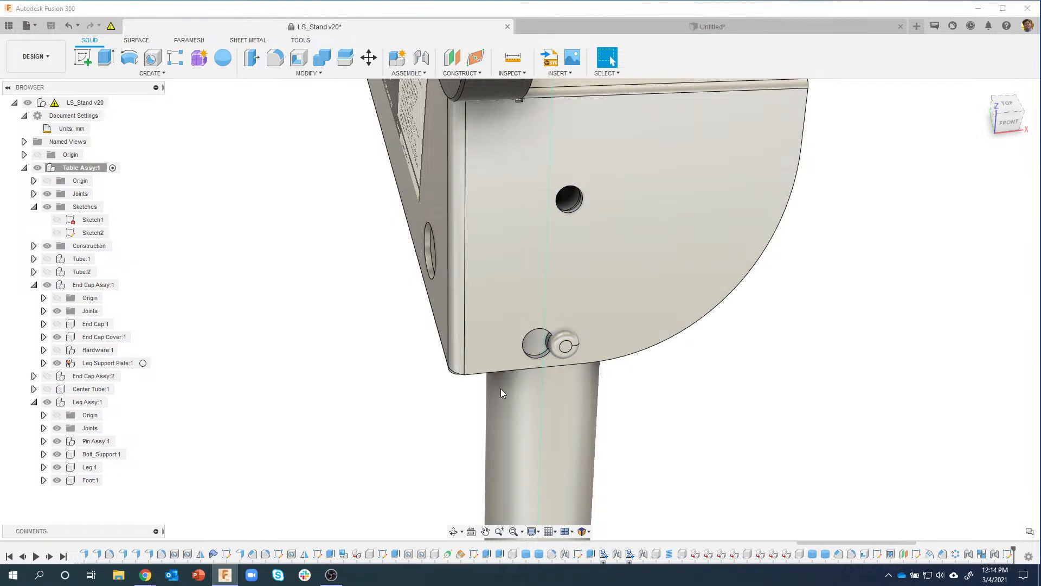
# Step: Turn on Joints under Object Visibility so joint symbols show on the model
pyautogui.click(539, 534)
pyautogui.moveTo(590, 480)
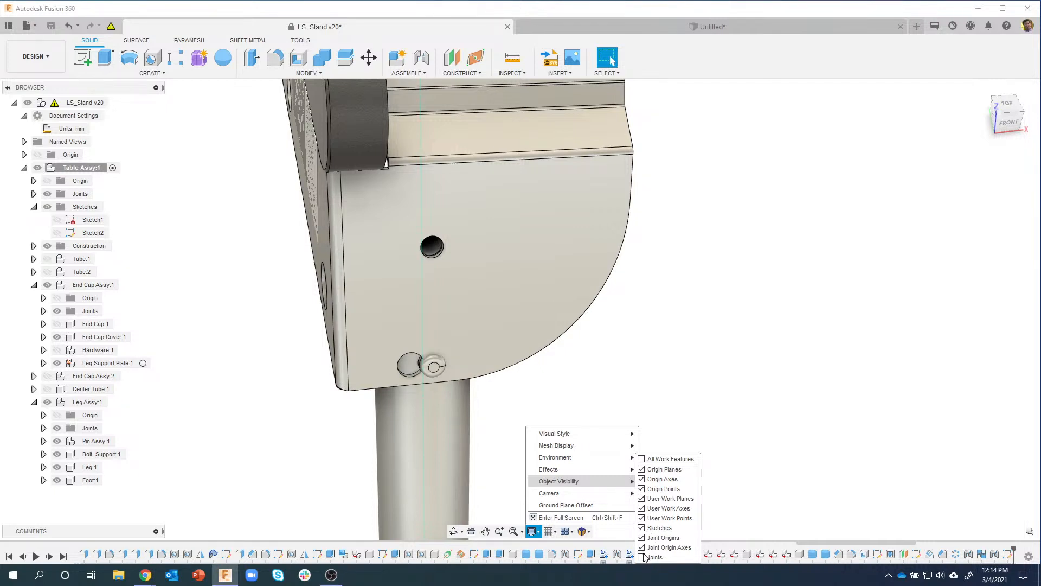
pyautogui.keyDown('shift'); pyautogui.moveTo(518, 310); pyautogui.dragTo(533, 521, button='middle'); pyautogui.keyUp('shift')
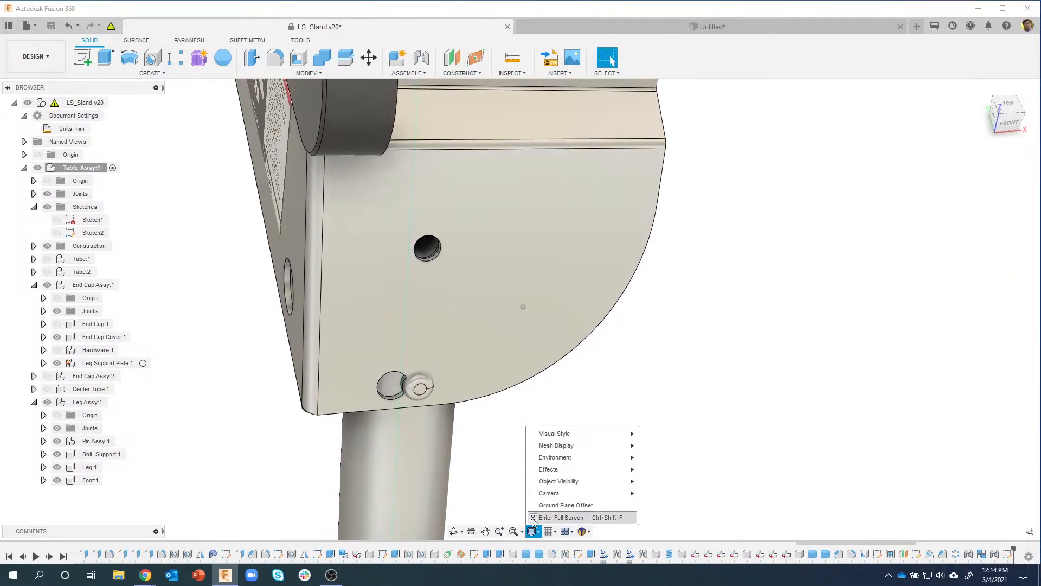
pyautogui.moveTo(573, 484)
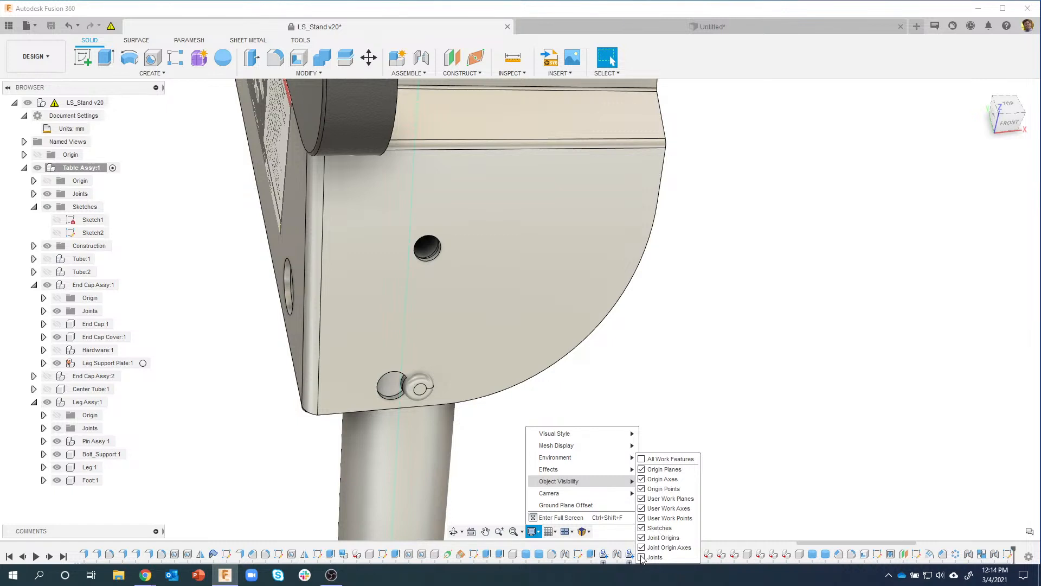
pyautogui.click(645, 558)
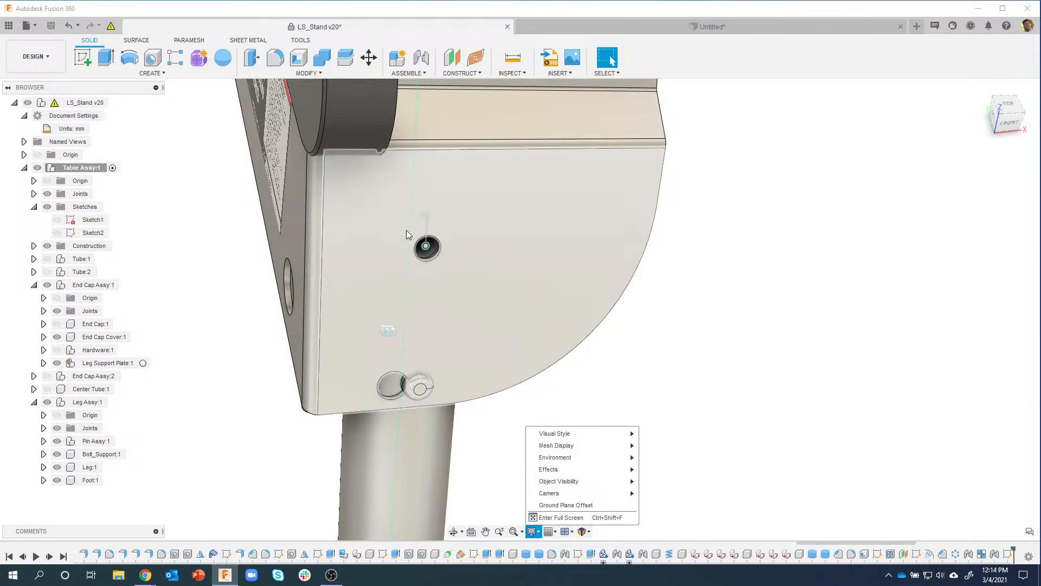
pyautogui.moveTo(671, 342)
pyautogui.keyDown('shift'); pyautogui.mouseDown(button='middle')
pyautogui.moveTo(486, 311)
pyautogui.moveTo(447, 244)
pyautogui.moveTo(437, 249)
pyautogui.moveTo(463, 267)
pyautogui.moveTo(449, 298)
pyautogui.moveTo(410, 240)
pyautogui.mouseUp(button='middle'); pyautogui.keyUp('shift')
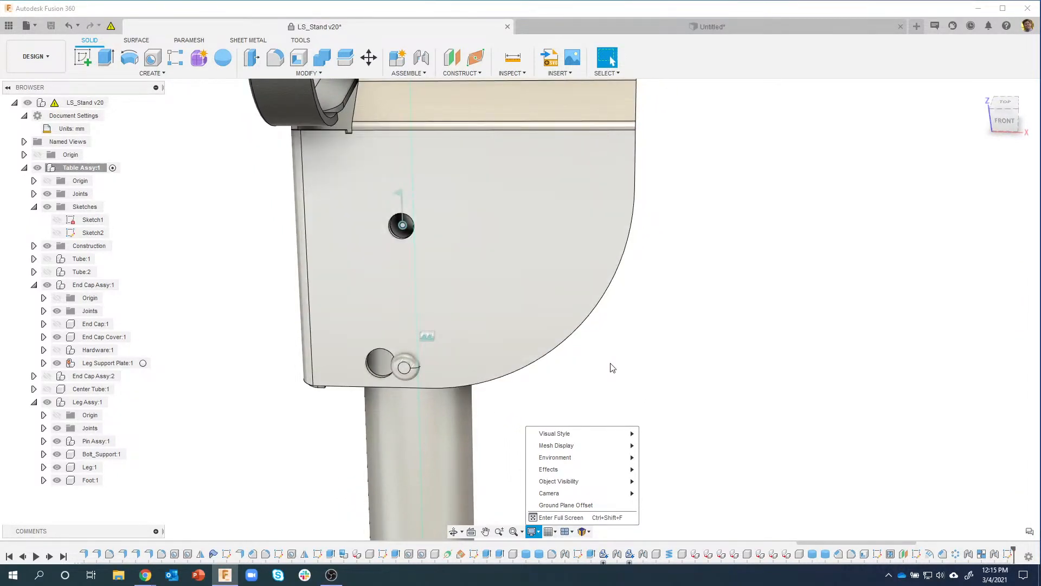
pyautogui.moveTo(575, 483)
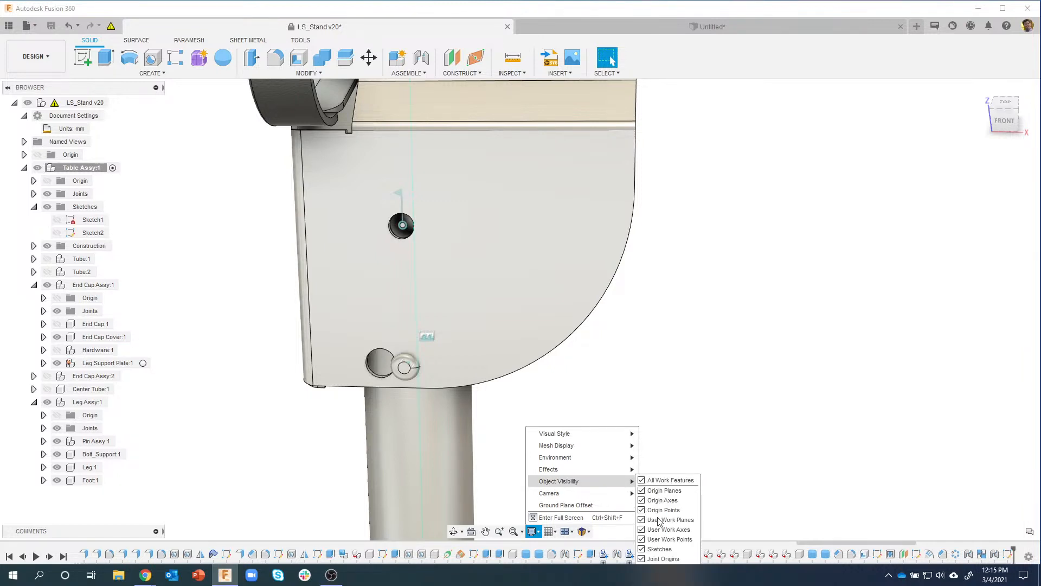
pyautogui.click(682, 383)
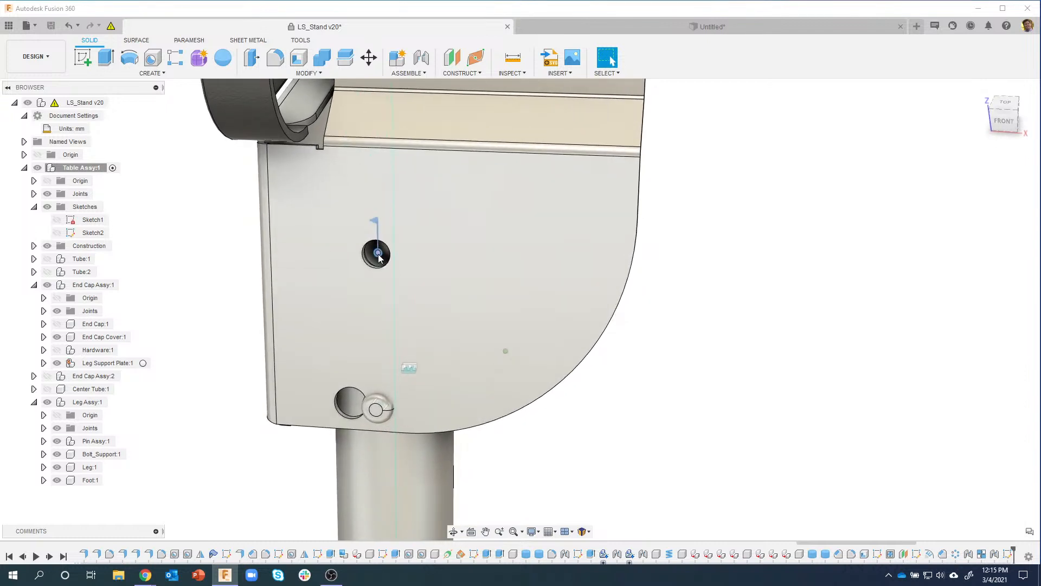
# Step: Edit the leg's joint at the upper hole and set its angle to -10.305 deg
pyautogui.rightClick(379, 256)
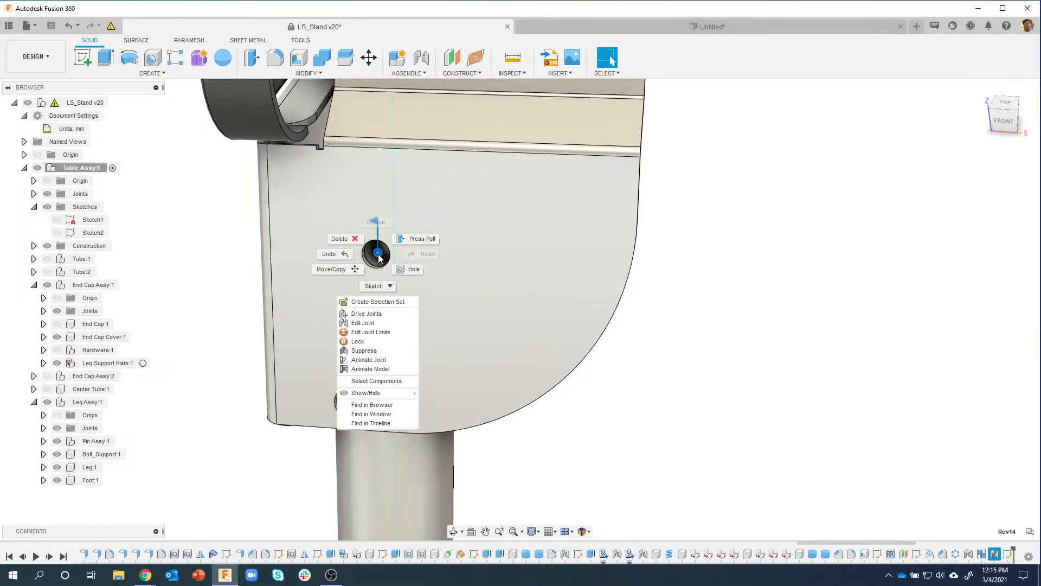
pyautogui.click(374, 322)
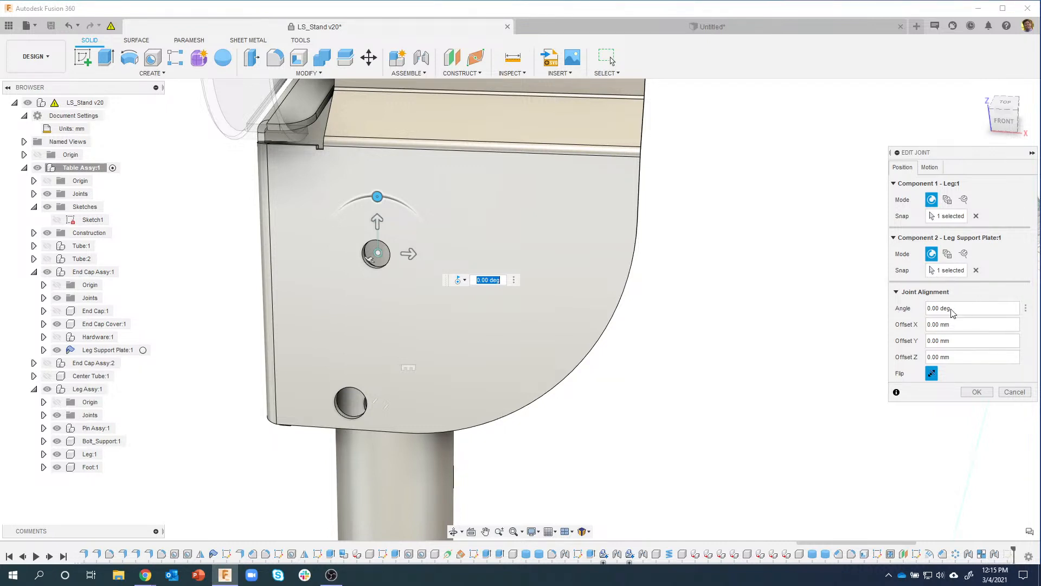
pyautogui.scroll(-3, 832, 286)
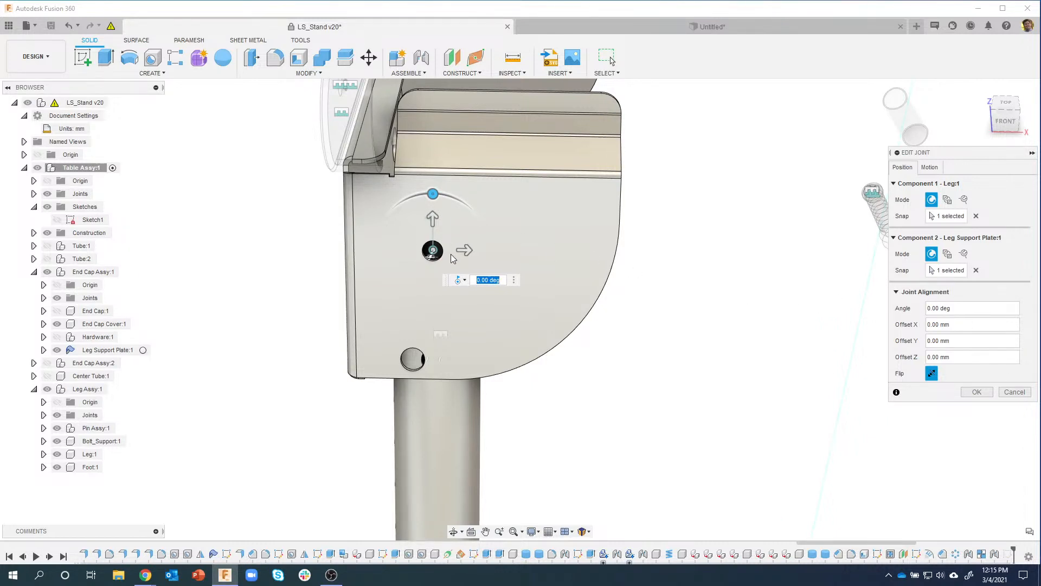
pyautogui.moveTo(957, 306); pyautogui.dragTo(922, 309)
pyautogui.write('10.305')
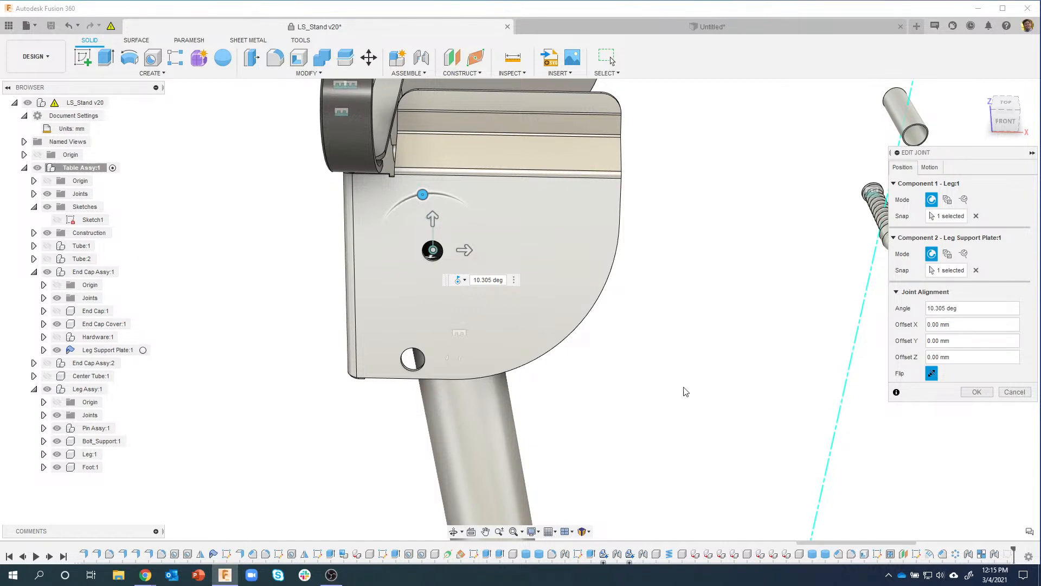
pyautogui.click(926, 309)
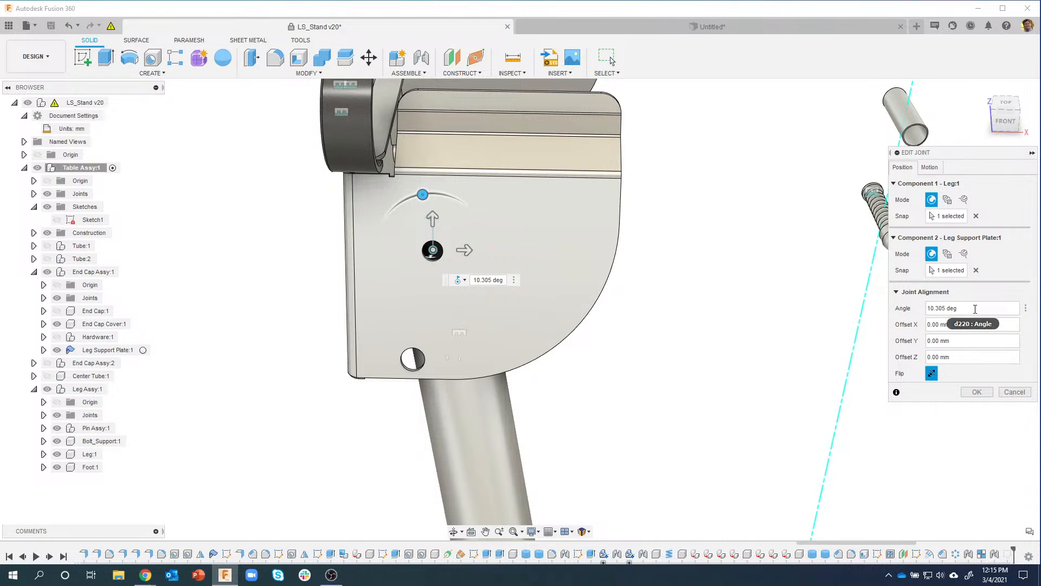
pyautogui.write('-')
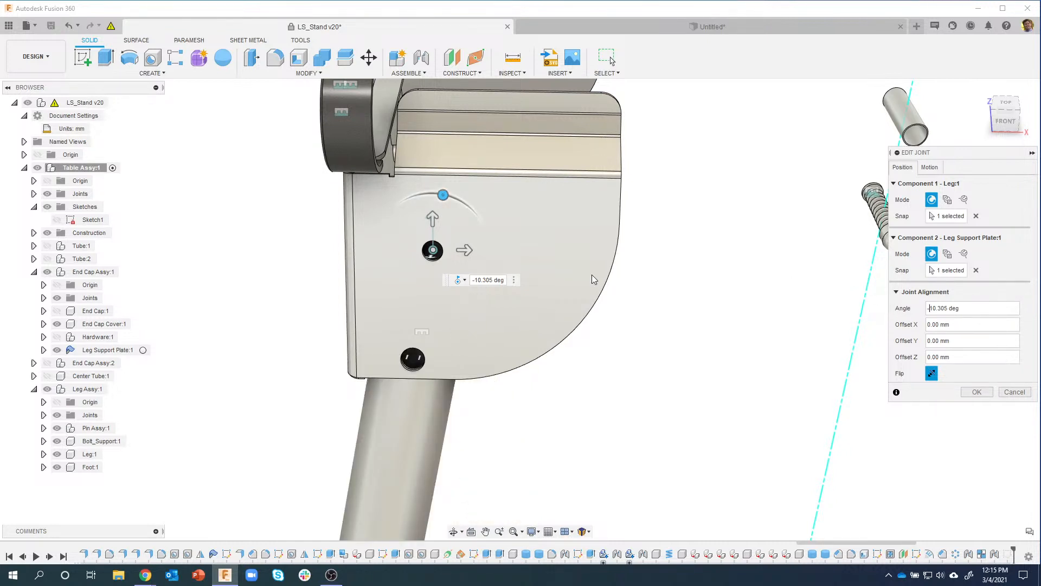
pyautogui.keyDown('shift'); pyautogui.moveTo(490, 218); pyautogui.dragTo(528, 218, button='middle'); pyautogui.keyUp('shift')
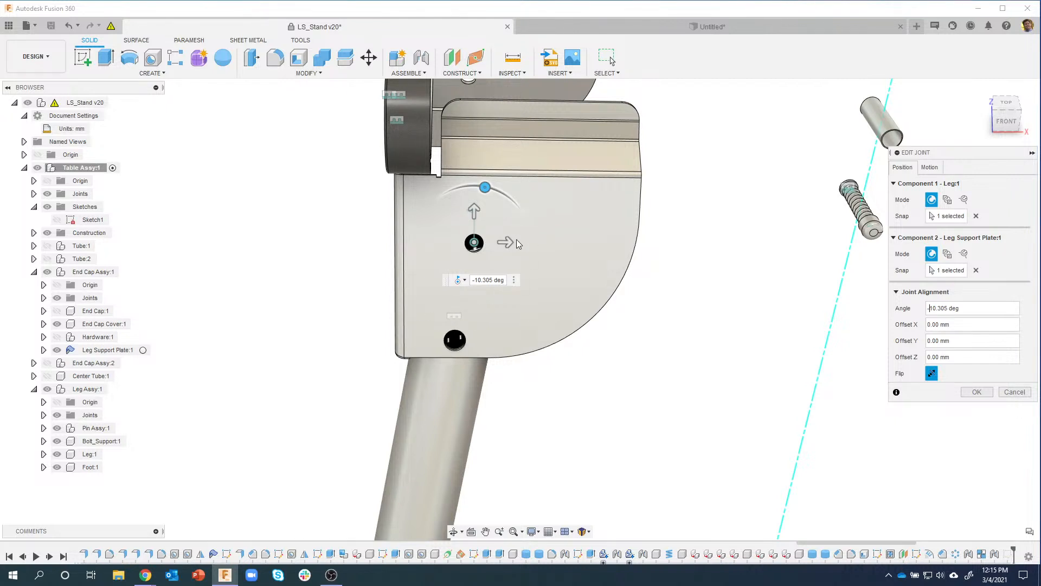
pyautogui.click(977, 391)
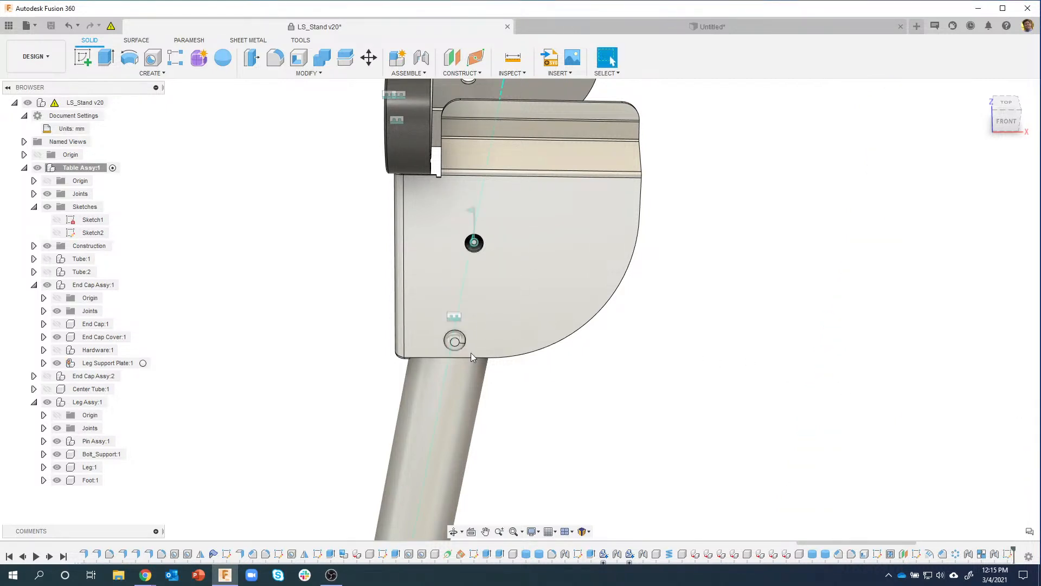
# Step: Turn off Joints under Object Visibility and orbit to view the tilted leg beneath the plate
pyautogui.moveTo(458, 216)
pyautogui.keyDown('shift'); pyautogui.mouseDown(button='middle')
pyautogui.moveTo(491, 350)
pyautogui.moveTo(624, 406)
pyautogui.moveTo(623, 421)
pyautogui.moveTo(629, 409)
pyautogui.mouseUp(button='middle'); pyautogui.keyUp('shift')
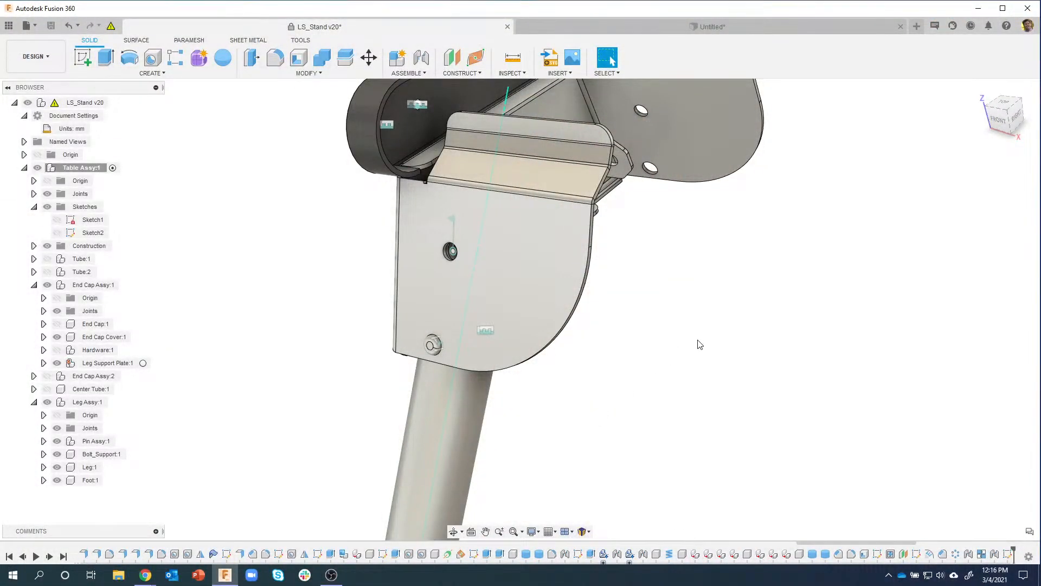
pyautogui.keyDown('shift'); pyautogui.moveTo(701, 320); pyautogui.dragTo(561, 505, button='middle'); pyautogui.keyUp('shift')
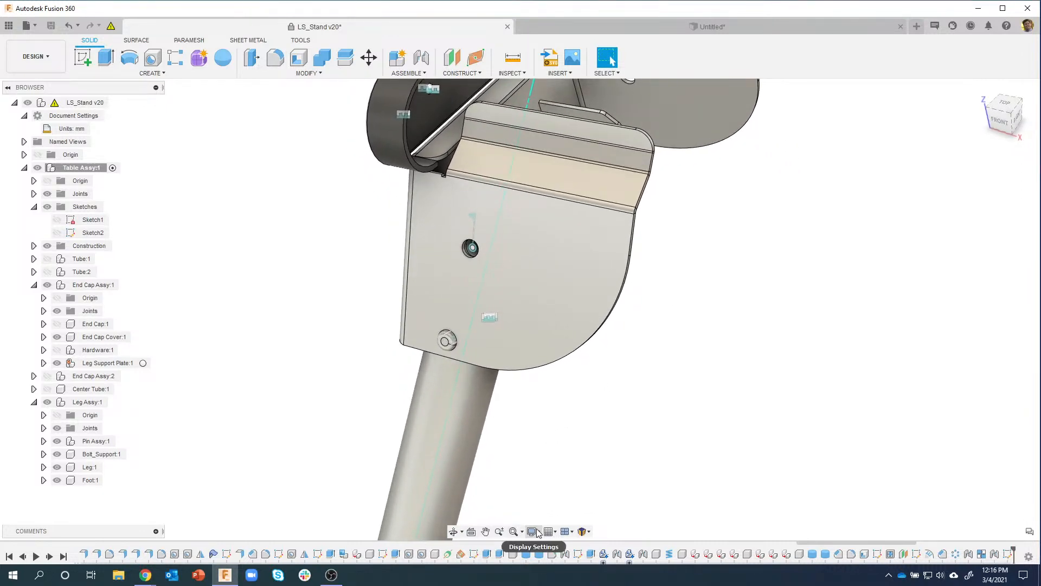
pyautogui.click(538, 533)
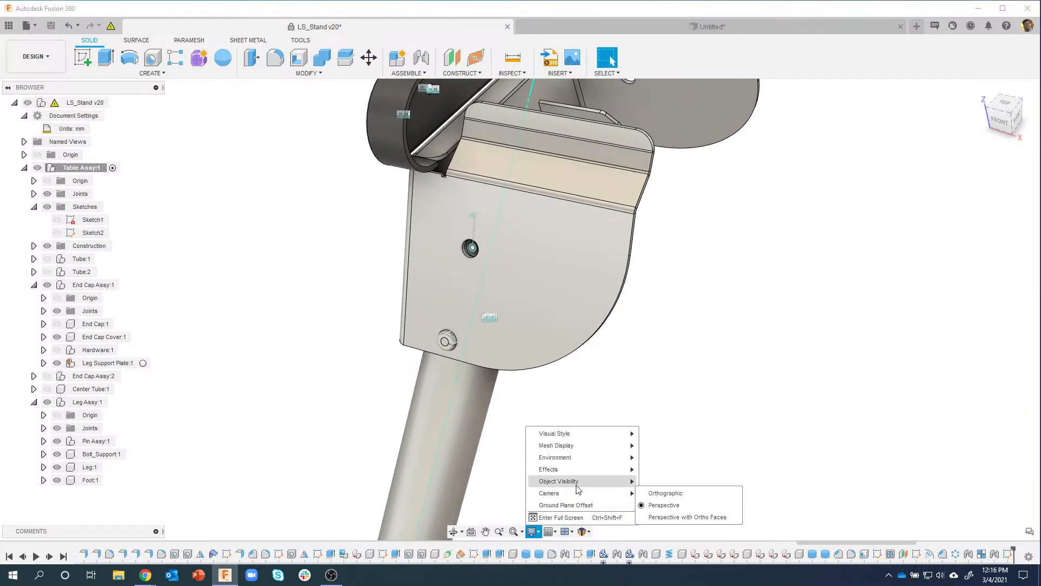
pyautogui.moveTo(579, 486)
pyautogui.click(645, 557)
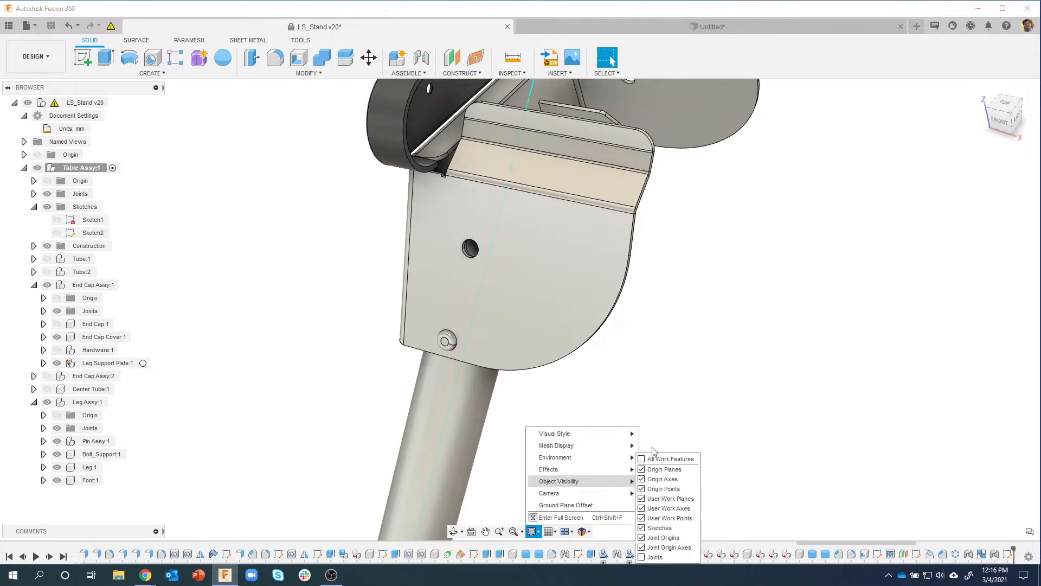
pyautogui.keyDown('shift'); pyautogui.moveTo(646, 542); pyautogui.dragTo(597, 292, button='middle'); pyautogui.keyUp('shift')
pyautogui.keyDown('shift'); pyautogui.moveTo(409, 169); pyautogui.dragTo(532, 119, button='middle'); pyautogui.keyUp('shift')
# Step: Open the McMaster-Carr component catalogue from Insert, then move and enlarge its panel
pyautogui.click(510, 74)
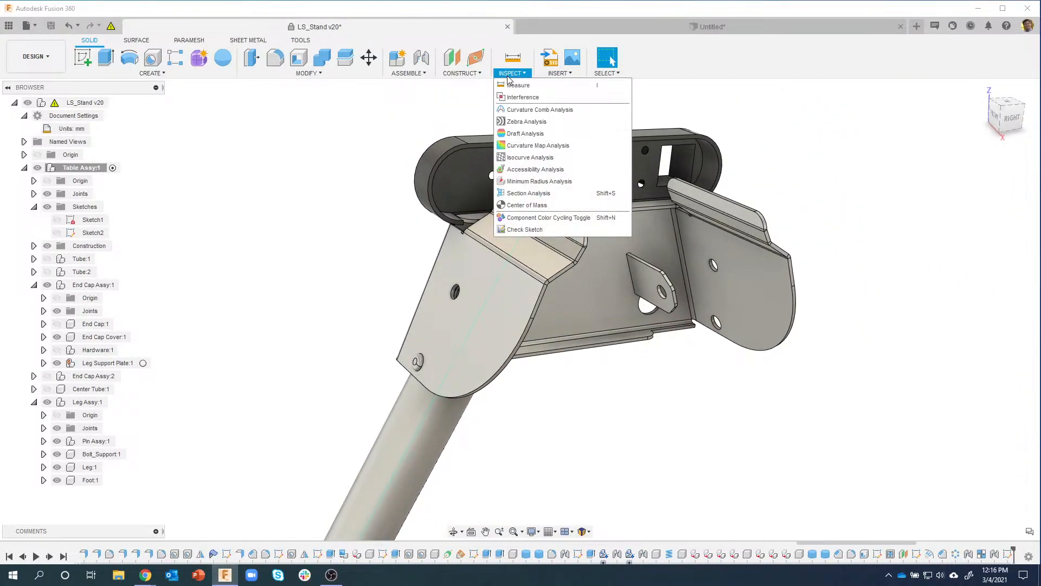
pyautogui.click(560, 73)
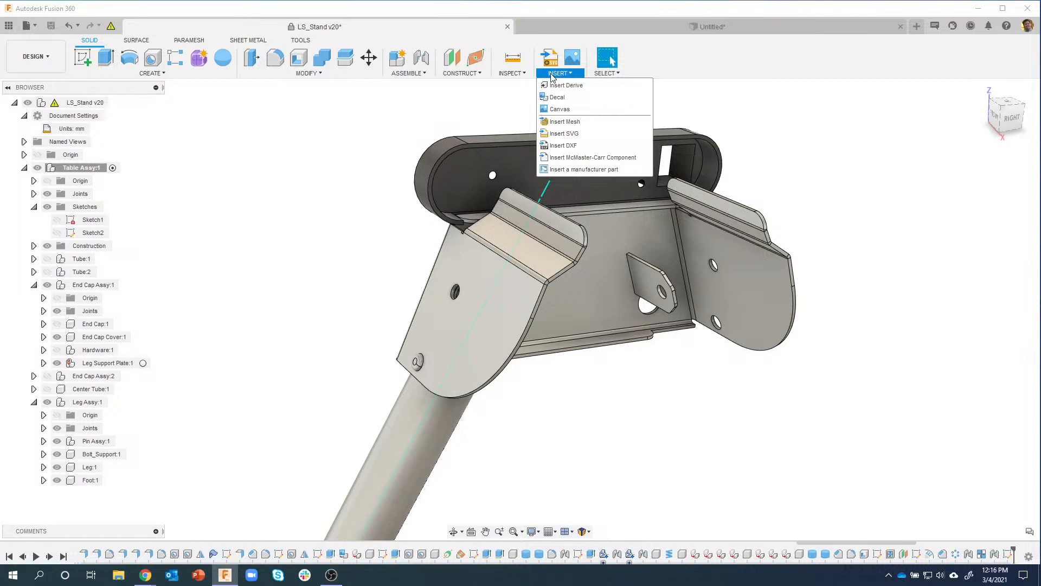
pyautogui.click(567, 157)
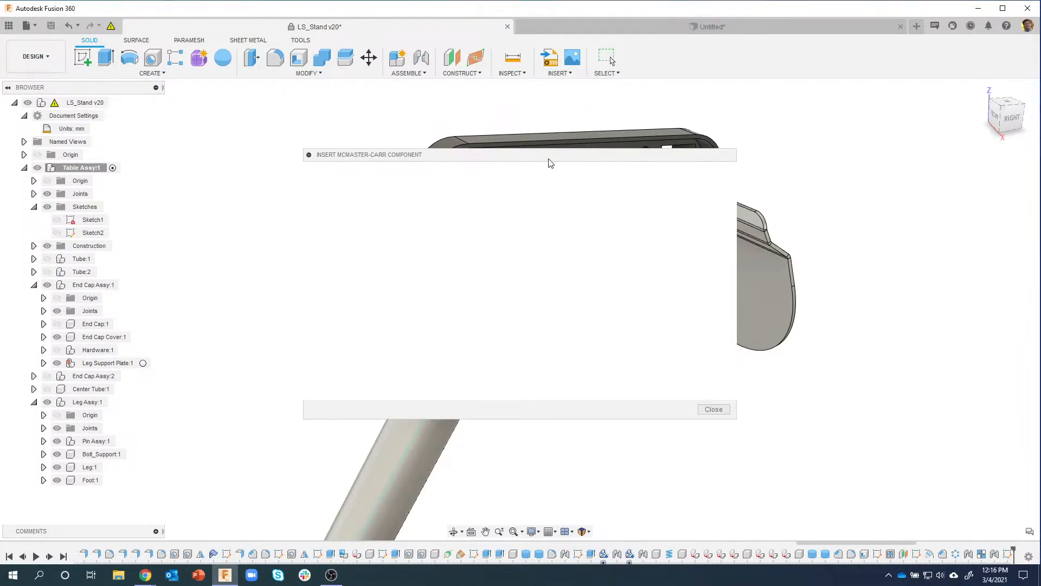
pyautogui.moveTo(548, 158); pyautogui.dragTo(421, 98)
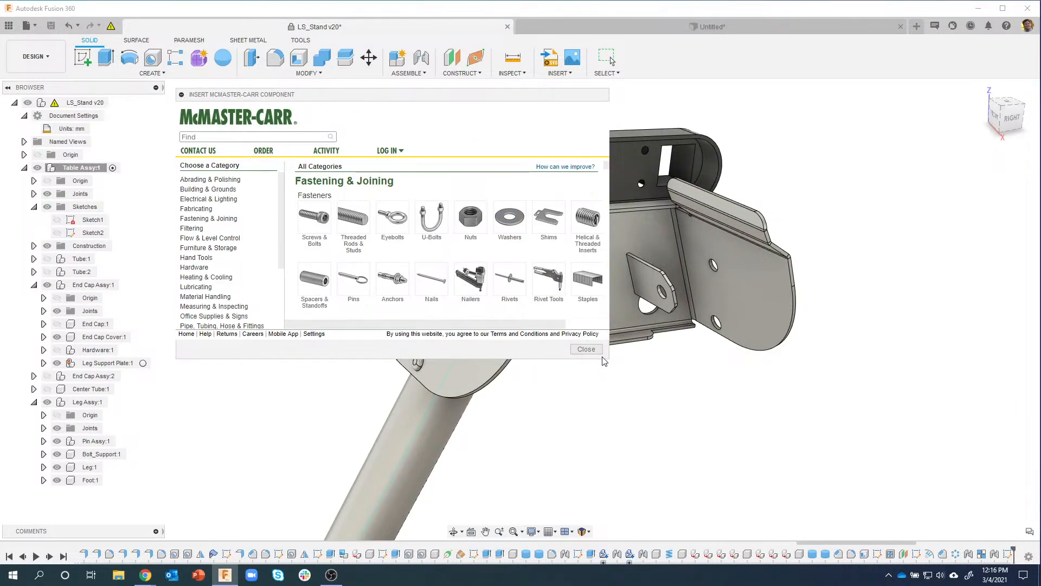
pyautogui.moveTo(608, 359); pyautogui.dragTo(675, 413)
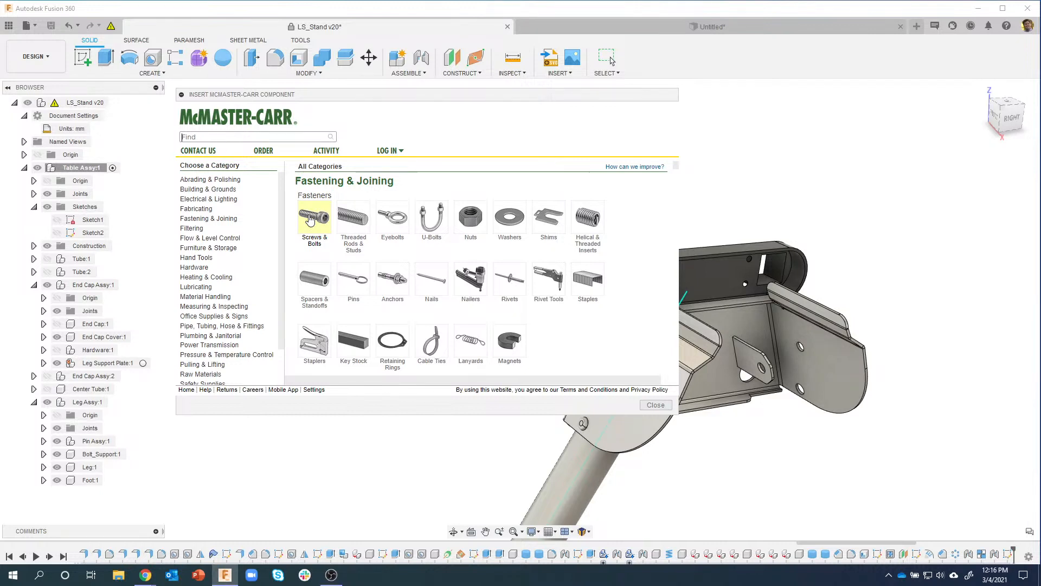
# Step: Browse Screws & Bolts, clear the Find box and begin entering part number 98930A229
pyautogui.click(310, 219)
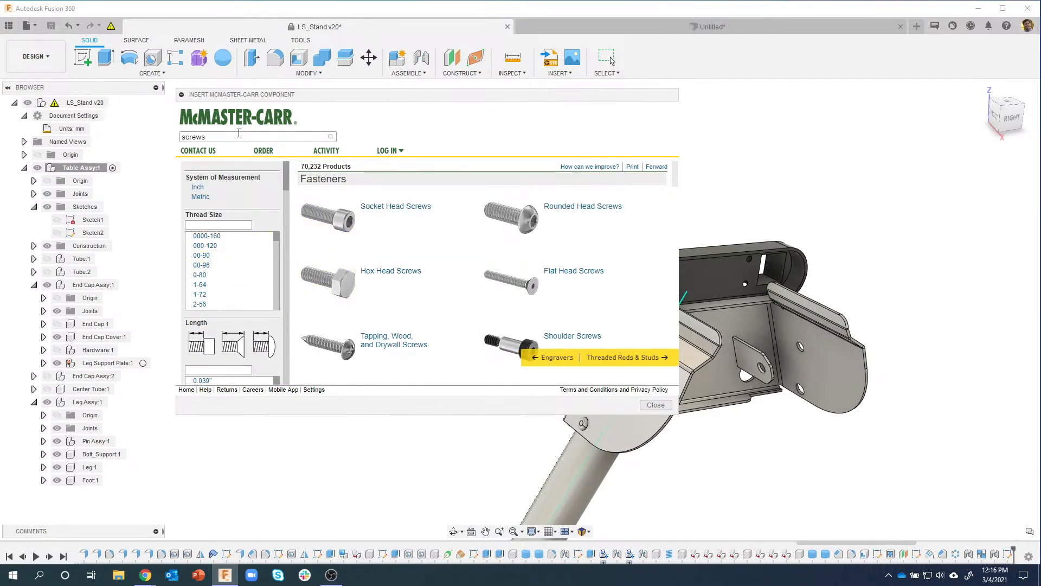
pyautogui.click(266, 137)
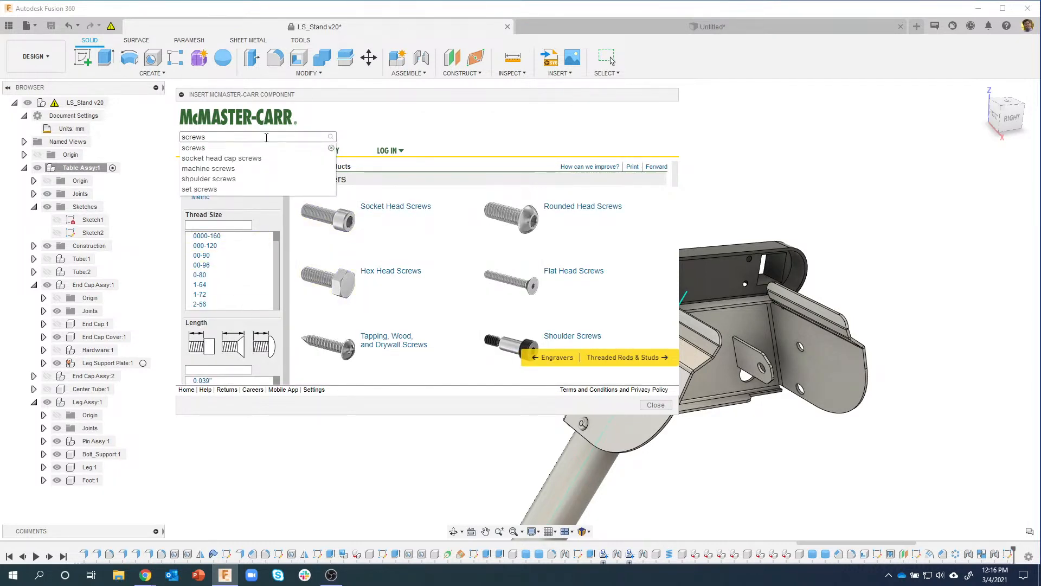
pyautogui.press('BackSpace')
pyautogui.press('BackSpace')
pyautogui.press('BackSpace')
pyautogui.press('BackSpace')
pyautogui.press('BackSpace')
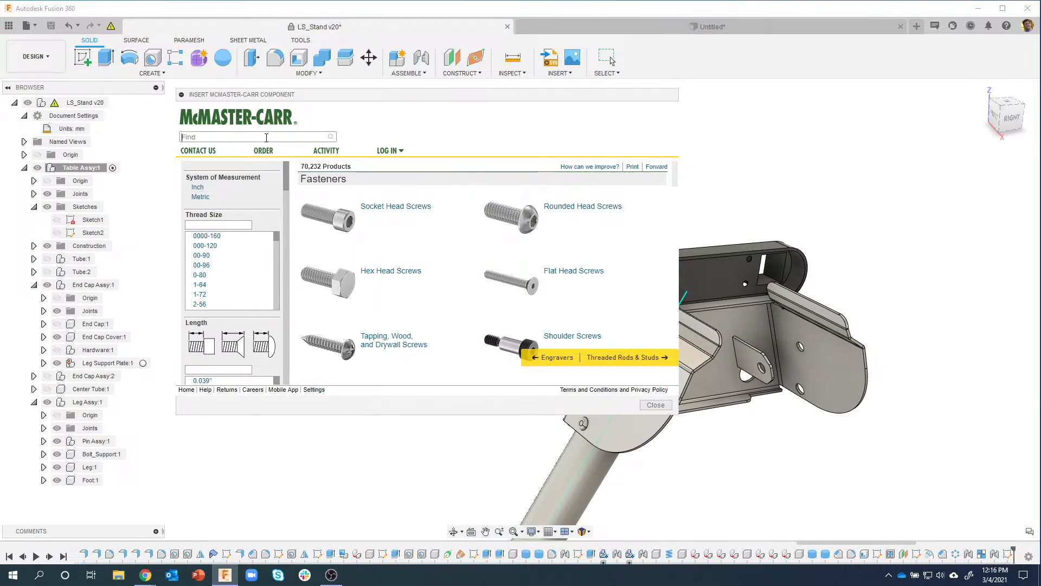
pyautogui.write('9')
# Step: Search for 98930A229 and download the M10 x 70 mm carriage bolt as a 3-D STEP model
pyautogui.write('8930A229')
pyautogui.press('Return')
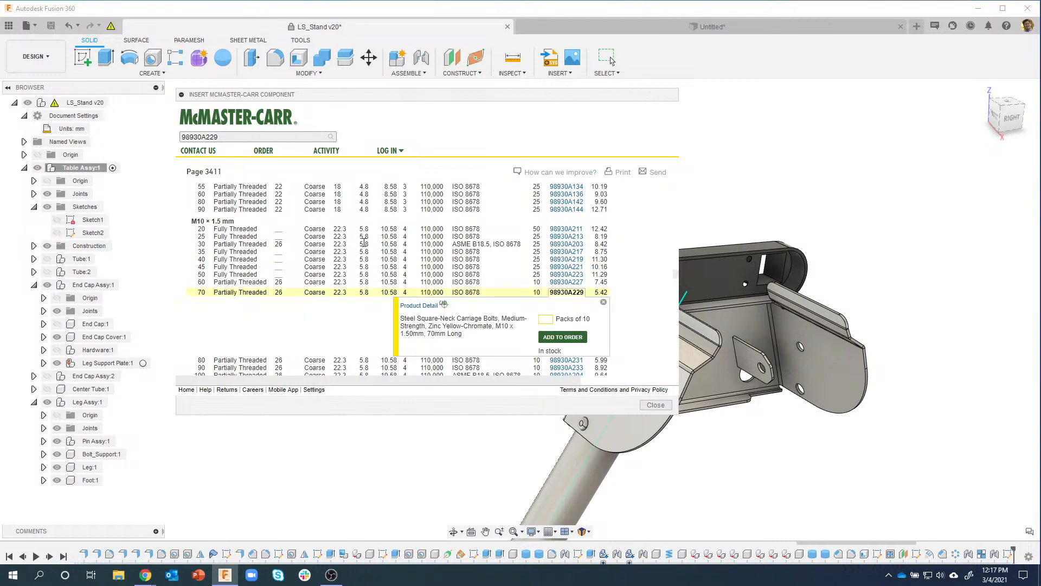
pyautogui.scroll(10, 364, 248)
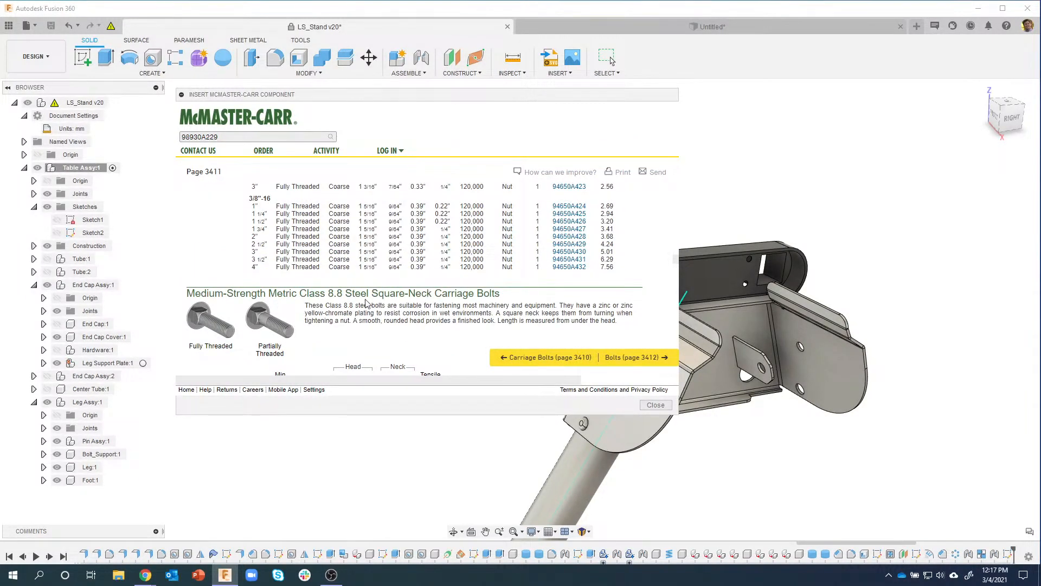
pyautogui.scroll(-1, 409, 305)
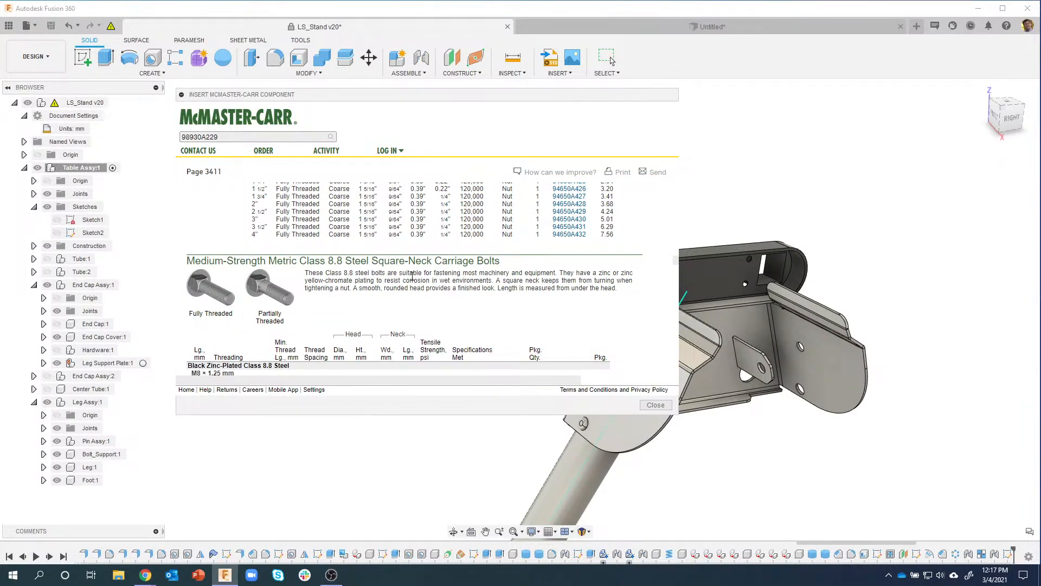
pyautogui.scroll(-6, 412, 276)
pyautogui.scroll(-3, 513, 271)
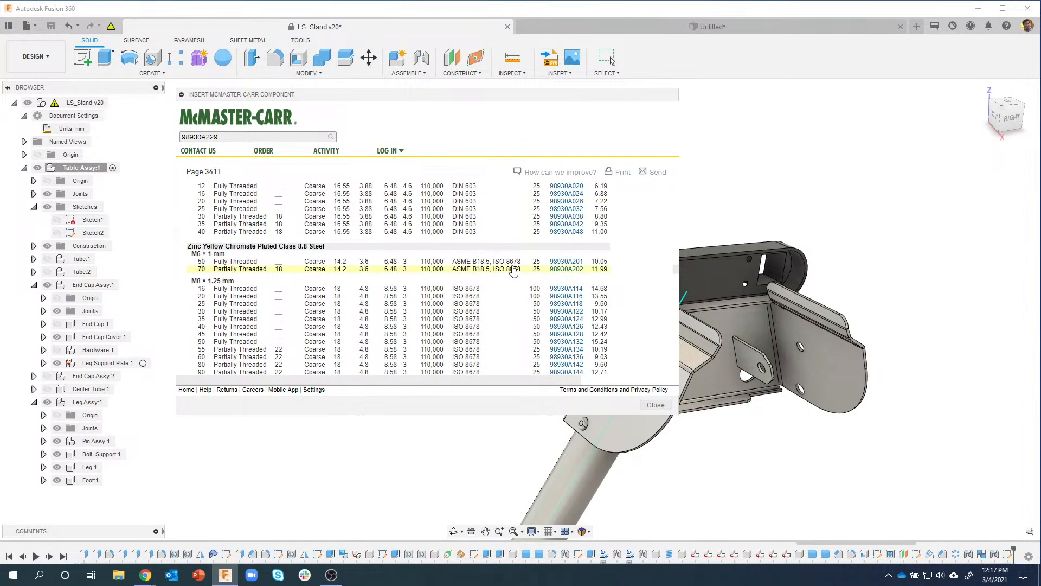
pyautogui.scroll(-5, 513, 272)
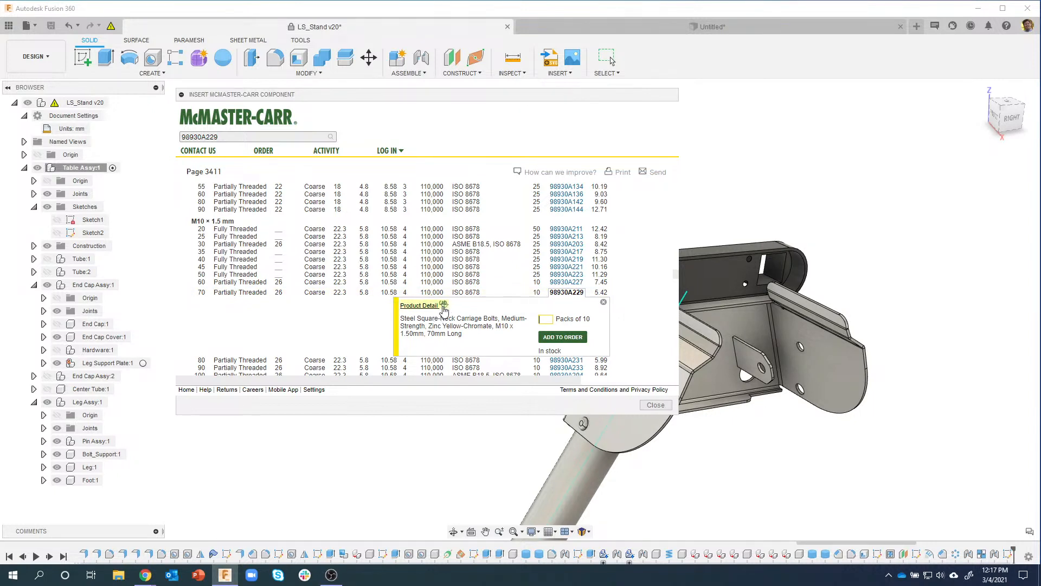
pyautogui.click(419, 305)
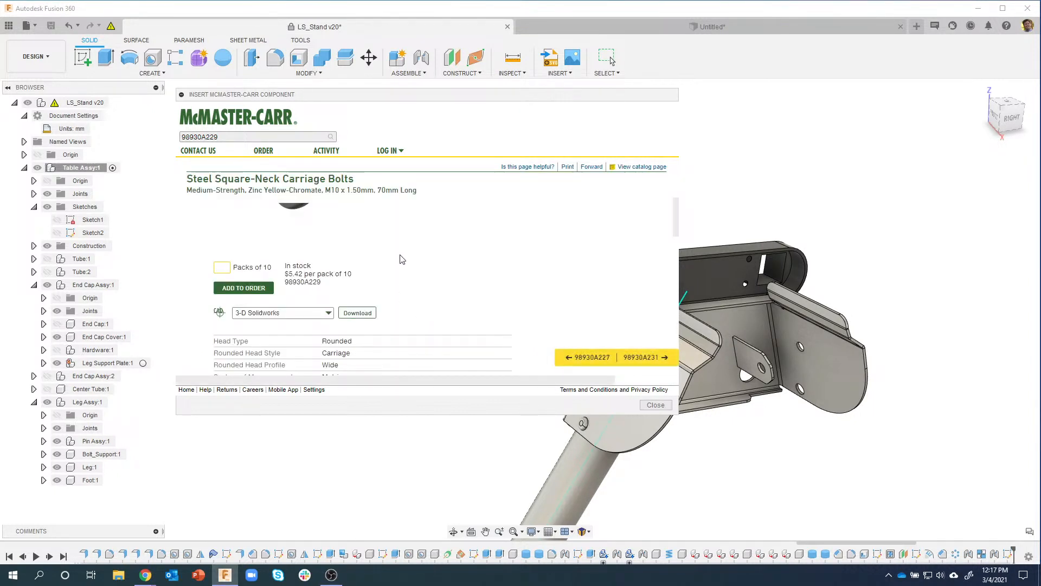
pyautogui.click(327, 312)
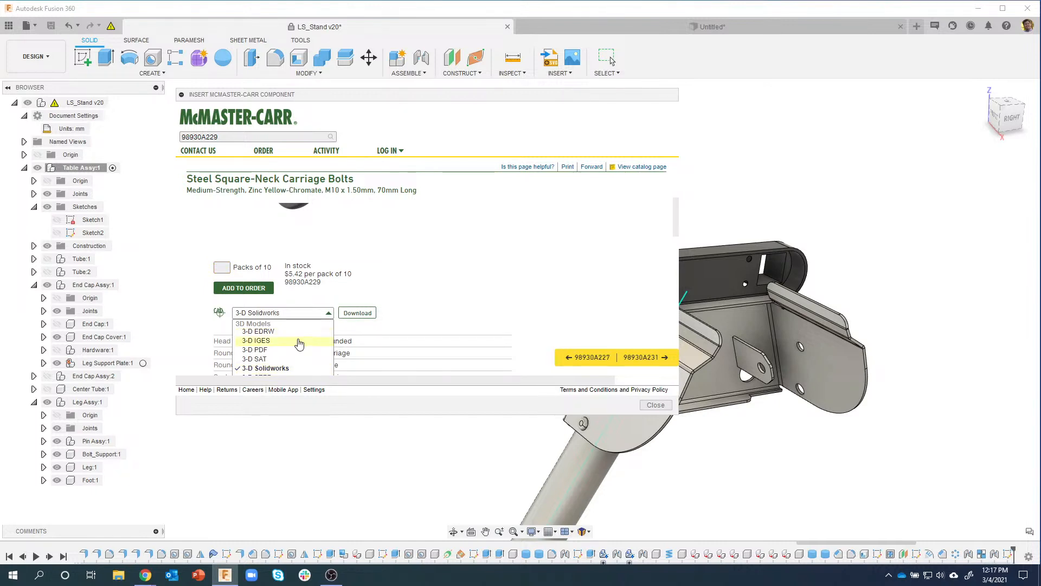
pyautogui.scroll(-1, 299, 343)
pyautogui.click(260, 345)
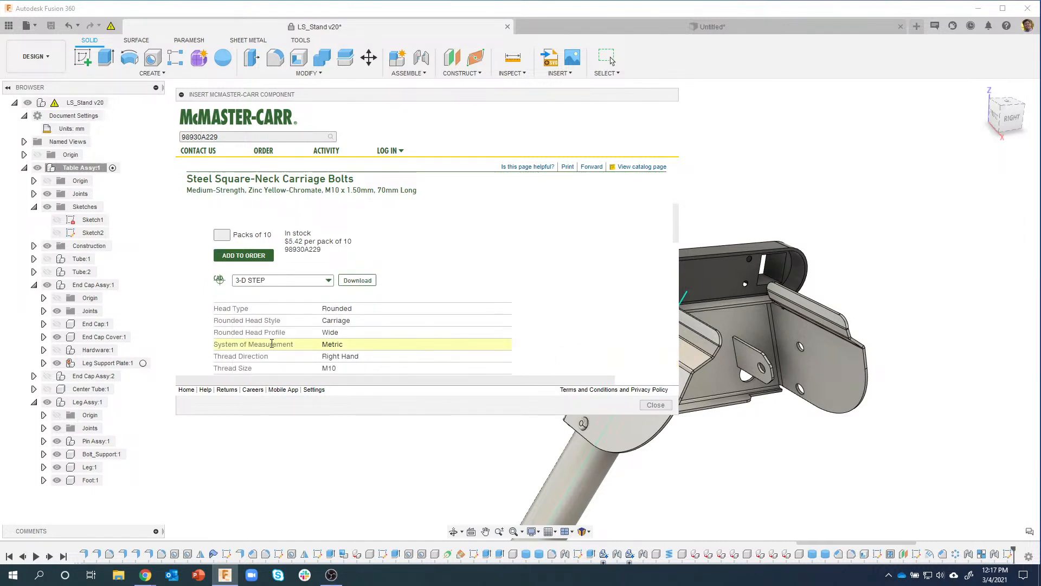
pyautogui.click(357, 281)
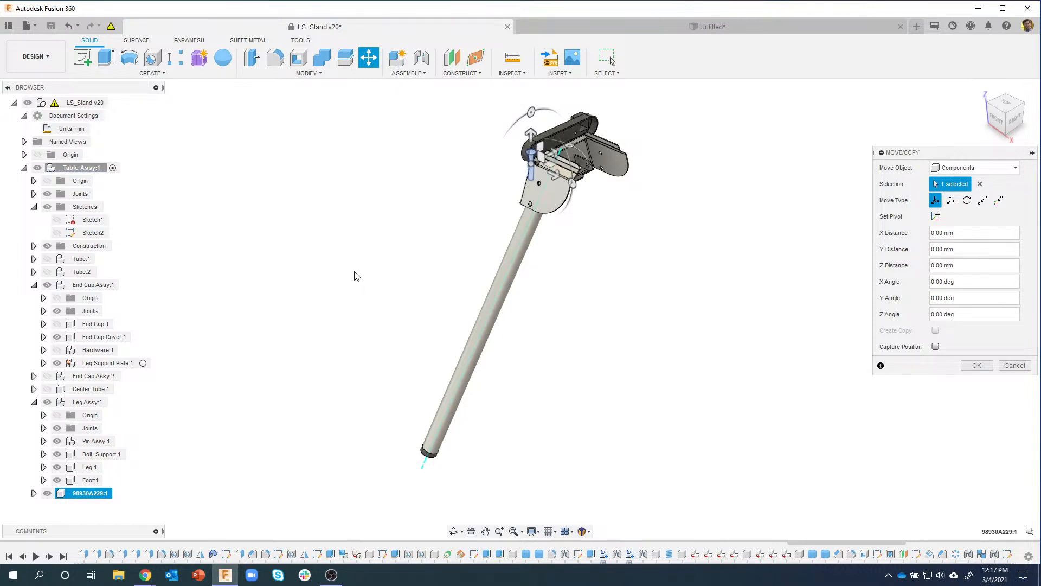
# Step: Move the bolt -60.684 mm along Y with its position captured
pyautogui.scroll(6, 493, 149)
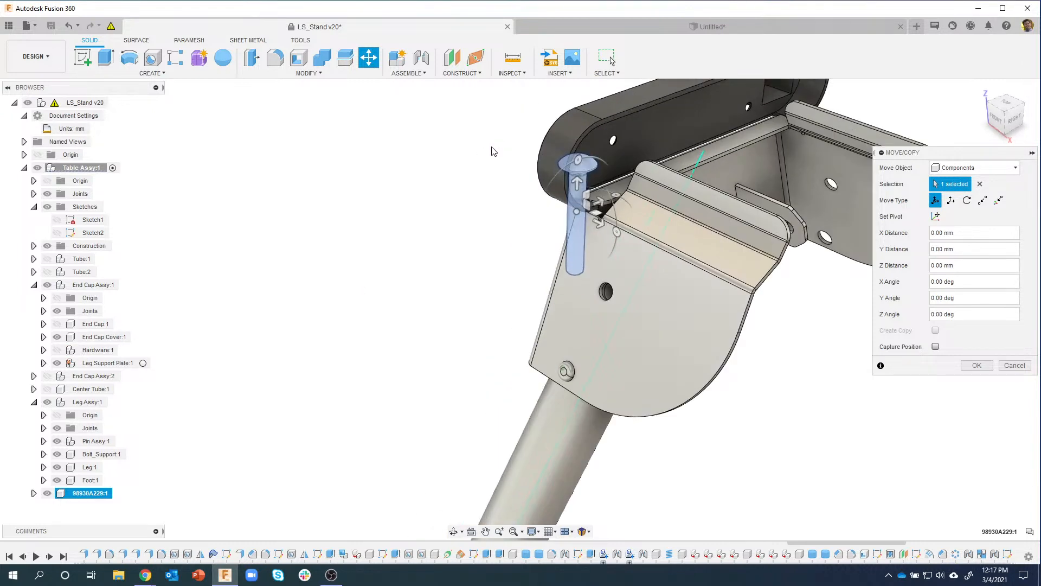
pyautogui.keyDown('shift'); pyautogui.moveTo(493, 149); pyautogui.dragTo(506, 172, button='middle'); pyautogui.keyUp('shift')
pyautogui.moveTo(578, 212); pyautogui.dragTo(482, 244)
pyautogui.moveTo(491, 244)
pyautogui.keyDown('shift'); pyautogui.mouseDown(button='middle')
pyautogui.moveTo(521, 290)
pyautogui.moveTo(492, 271)
pyautogui.moveTo(498, 262)
pyautogui.mouseUp(button='middle'); pyautogui.keyUp('shift')
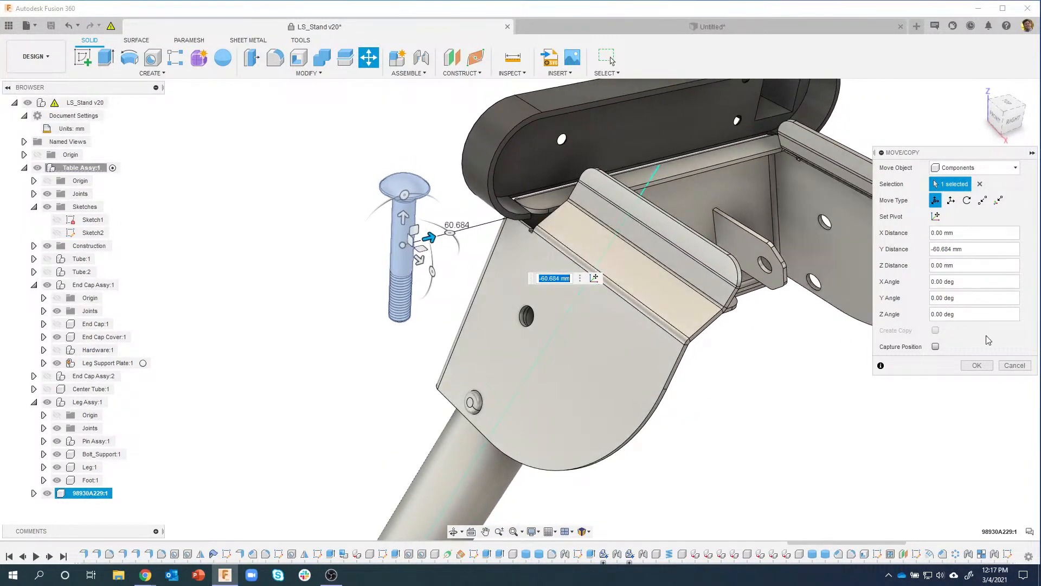
pyautogui.click(936, 346)
pyautogui.click(976, 365)
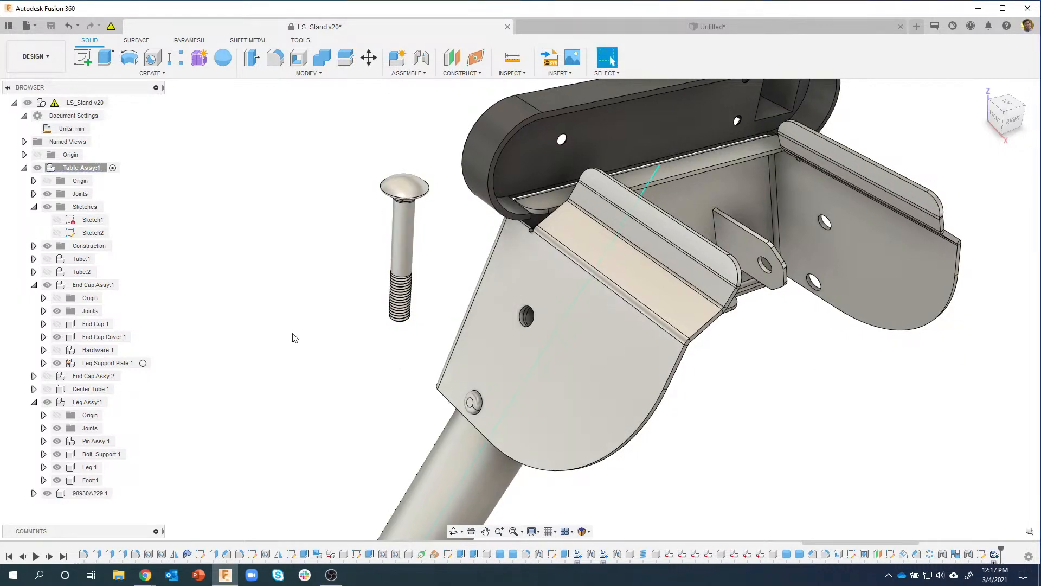
pyautogui.keyDown('shift'); pyautogui.moveTo(292, 337); pyautogui.dragTo(381, 80, button='middle'); pyautogui.keyUp('shift')
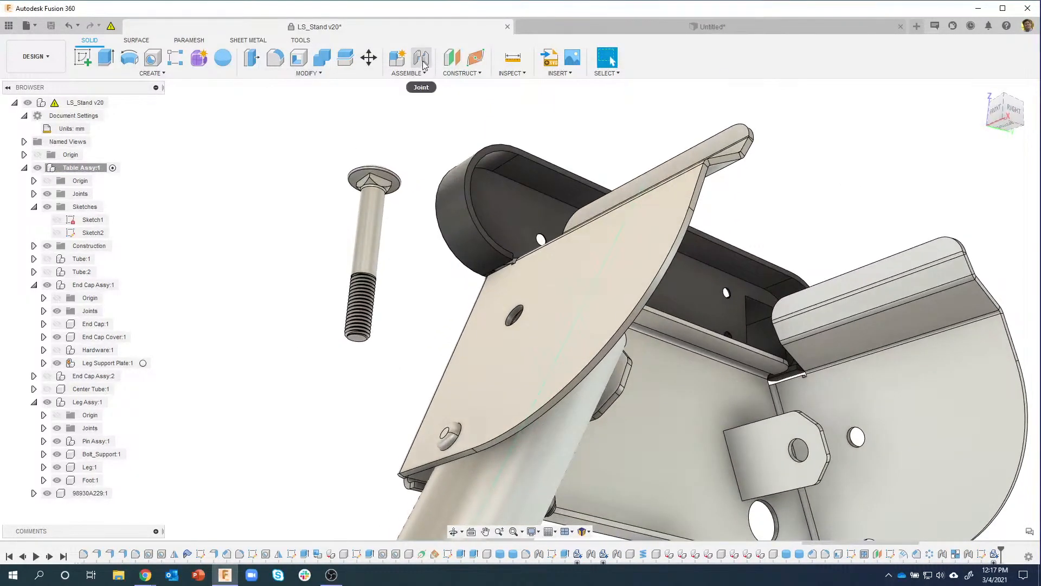
# Step: Start a joint from the bolt head centre and snap it to the leg plate hole
pyautogui.click(421, 57)
pyautogui.scroll(2, 389, 153)
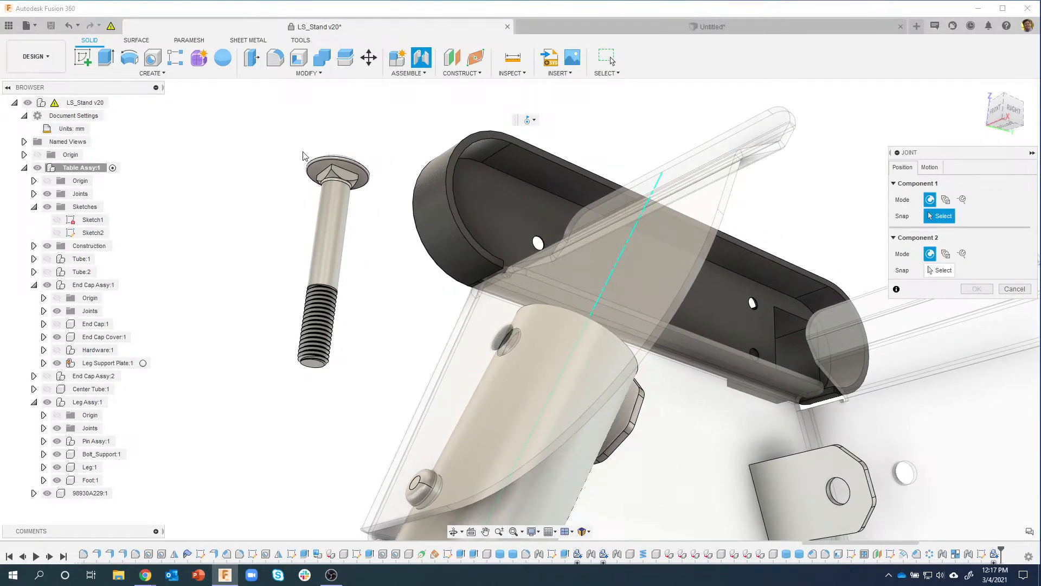
pyautogui.scroll(1, 318, 146)
pyautogui.scroll(2, 319, 146)
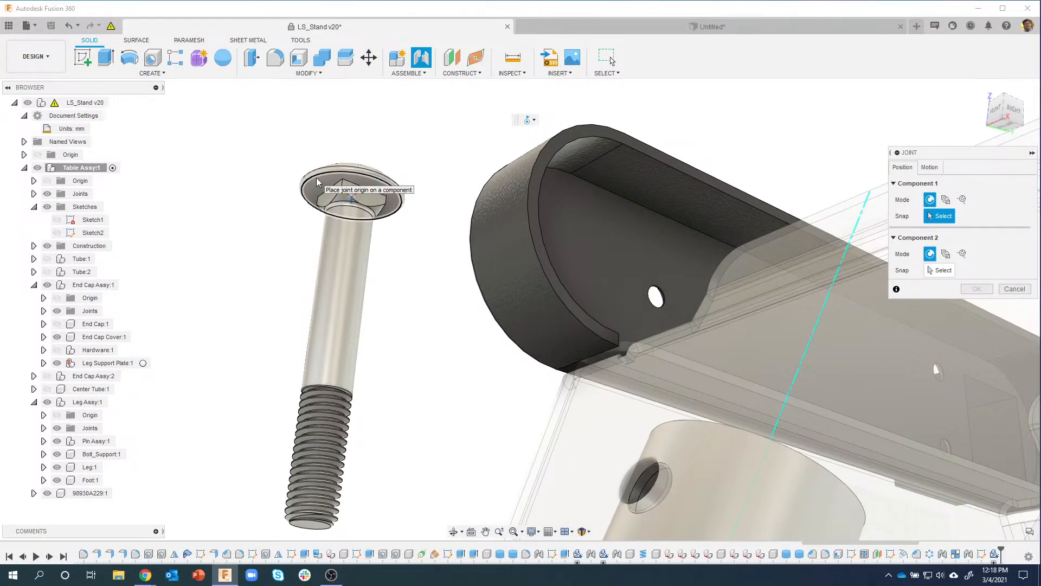
pyautogui.scroll(2, 316, 179)
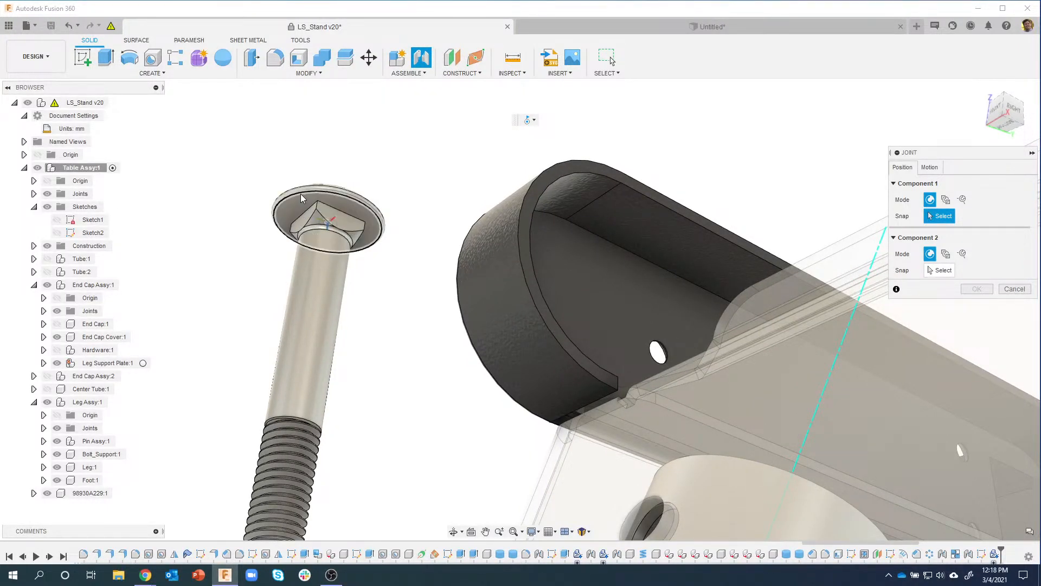
pyautogui.click(301, 193)
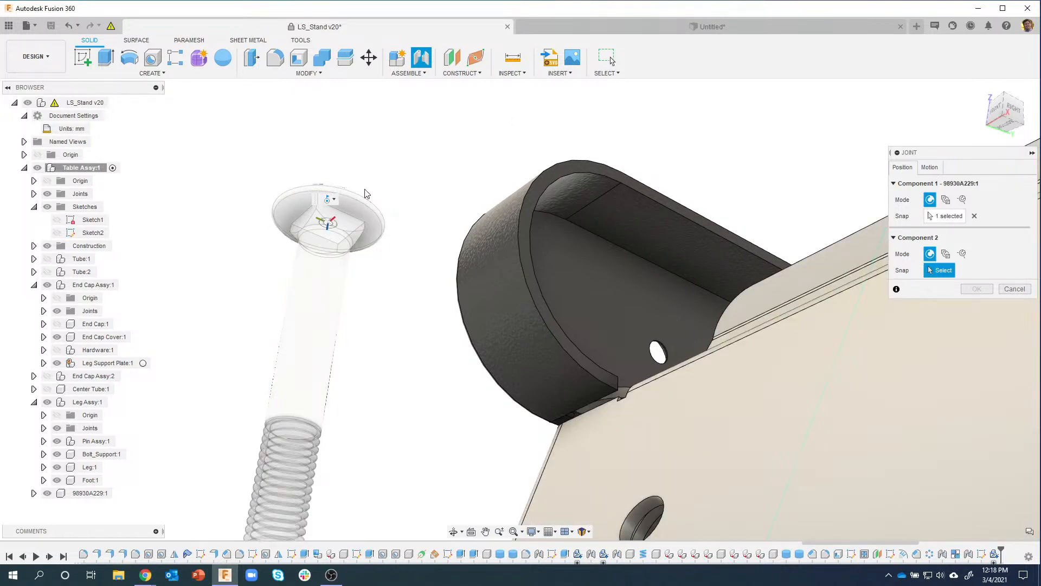
pyautogui.keyDown('shift'); pyautogui.moveTo(342, 223); pyautogui.dragTo(383, 256, button='middle'); pyautogui.keyUp('shift')
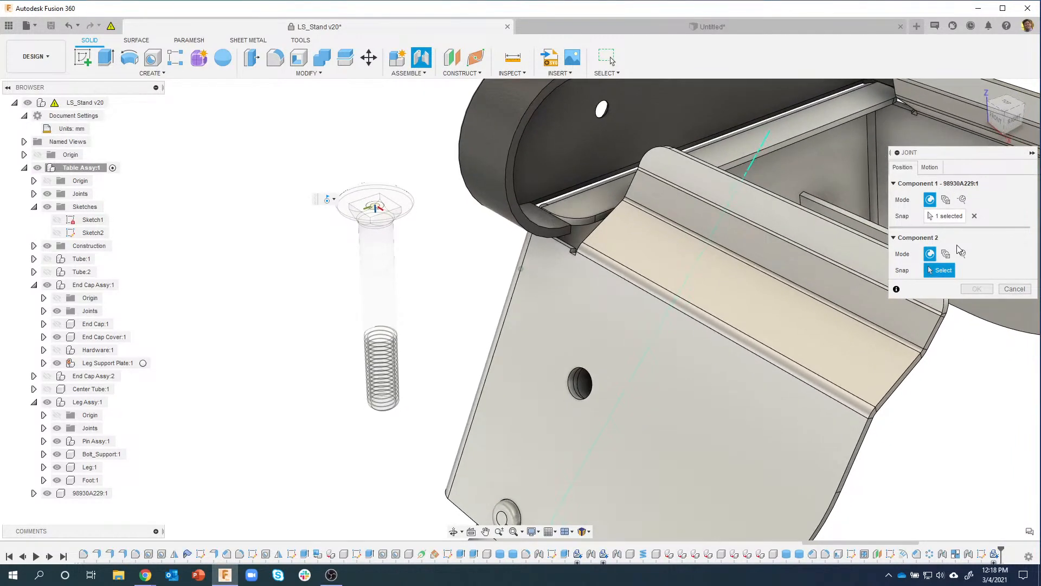
pyautogui.scroll(2, 662, 341)
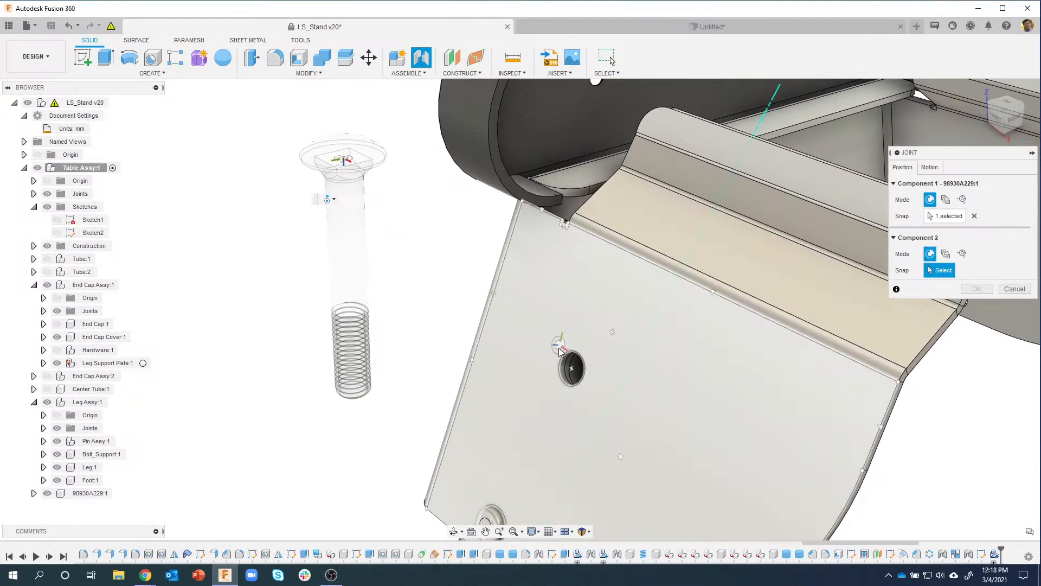
pyautogui.click(567, 356)
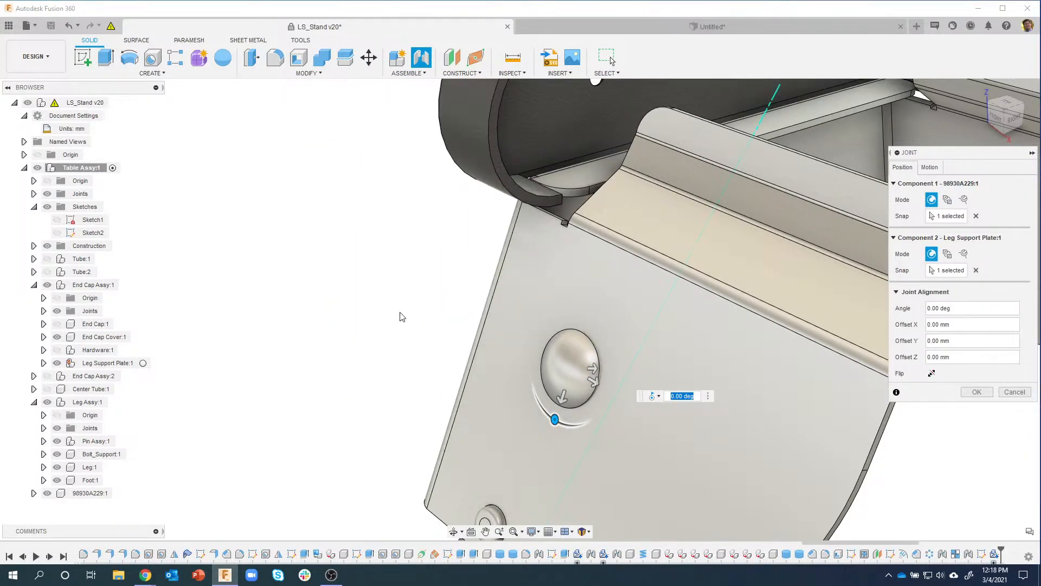
# Step: Check the joint preview and confirm it at 0.00 deg
pyautogui.moveTo(398, 316)
pyautogui.keyDown('shift'); pyautogui.mouseDown(button='middle')
pyautogui.moveTo(626, 323)
pyautogui.moveTo(365, 155)
pyautogui.moveTo(397, 315)
pyautogui.moveTo(545, 429)
pyautogui.moveTo(522, 305)
pyautogui.moveTo(367, 322)
pyautogui.moveTo(360, 353)
pyautogui.moveTo(451, 333)
pyautogui.moveTo(392, 303)
pyautogui.mouseUp(button='middle'); pyautogui.keyUp('shift')
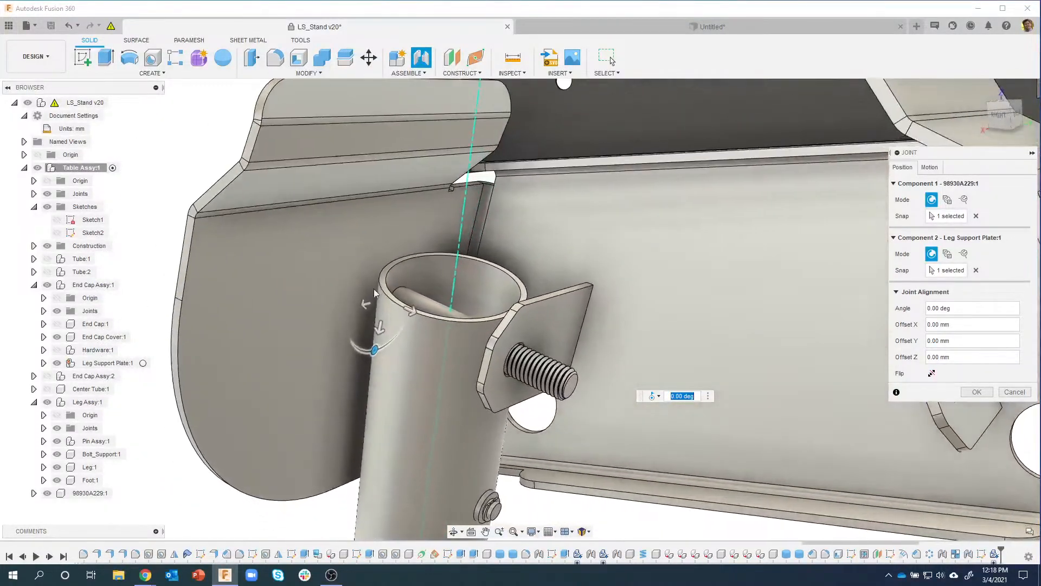
pyautogui.keyDown('shift'); pyautogui.moveTo(874, 335); pyautogui.dragTo(892, 323, button='middle'); pyautogui.keyUp('shift')
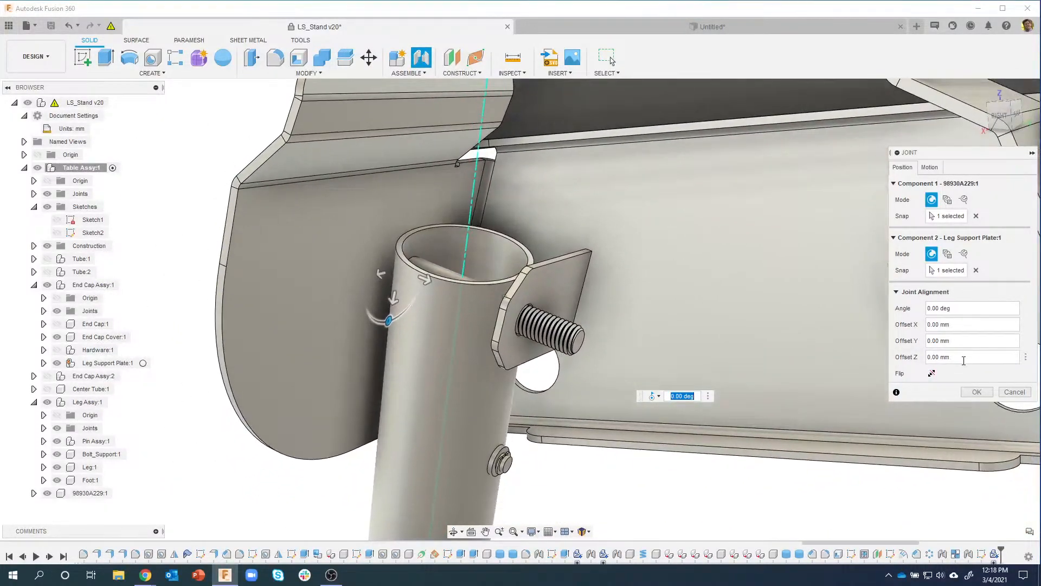
pyautogui.click(974, 393)
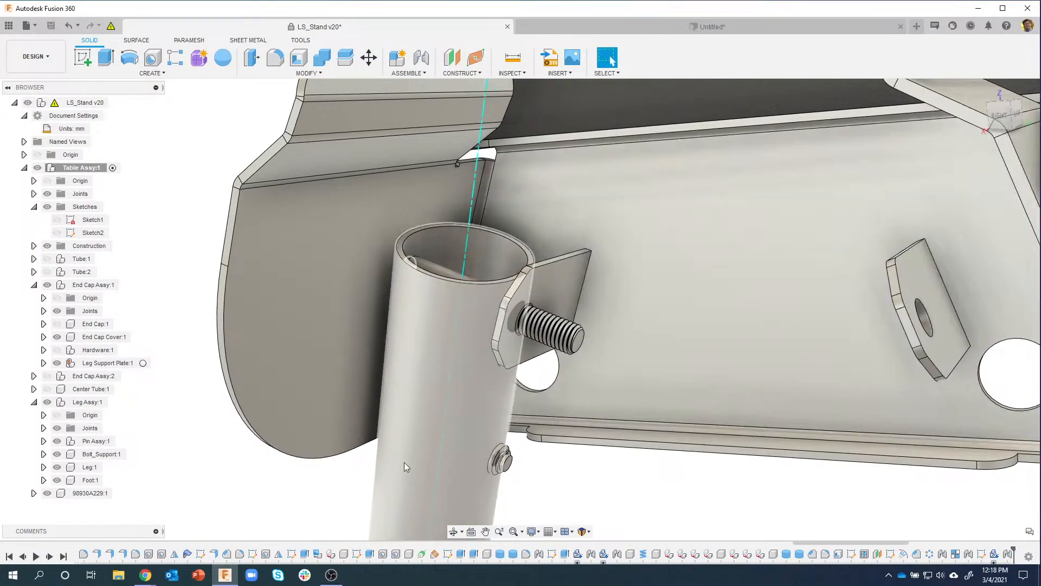
pyautogui.scroll(-2, 347, 456)
pyautogui.keyDown('shift'); pyautogui.moveTo(336, 453); pyautogui.dragTo(306, 432, button='middle'); pyautogui.keyUp('shift')
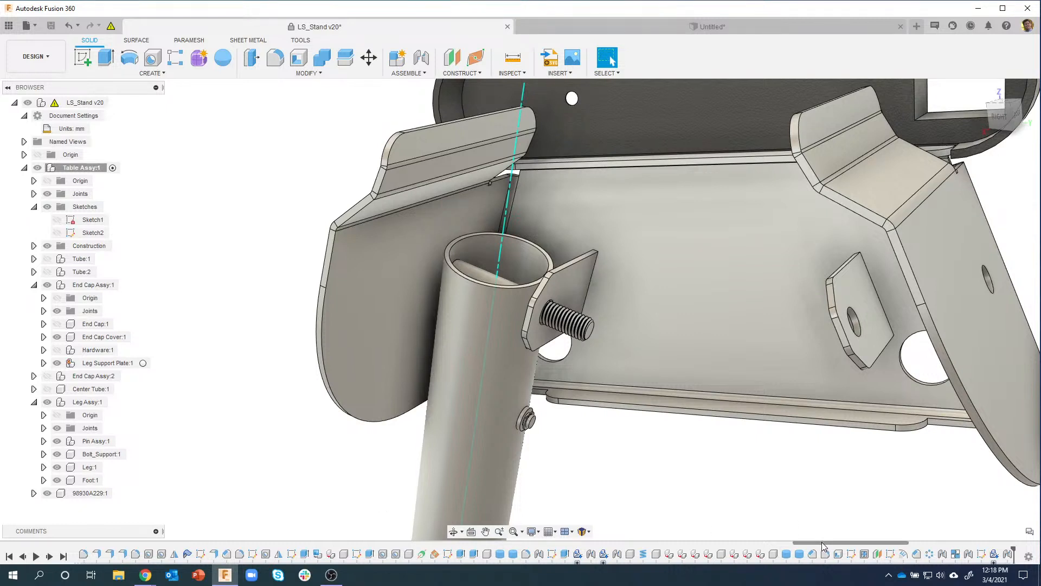
# Step: Edit the bolt's joint to Leg Support Plate:1, changing its motion type to Rigid
pyautogui.moveTo(823, 542); pyautogui.dragTo(955, 540)
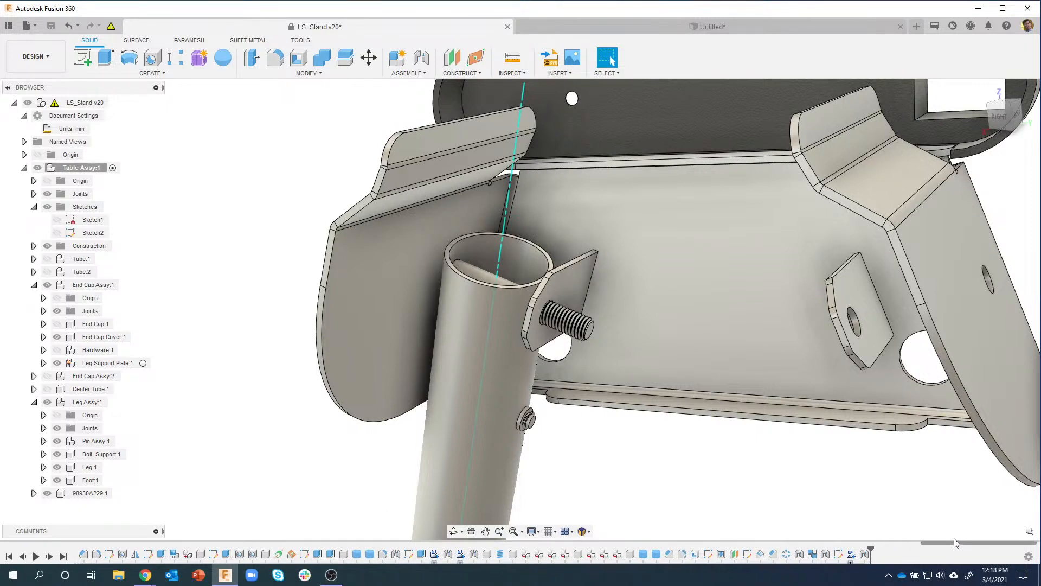
pyautogui.rightClick(863, 553)
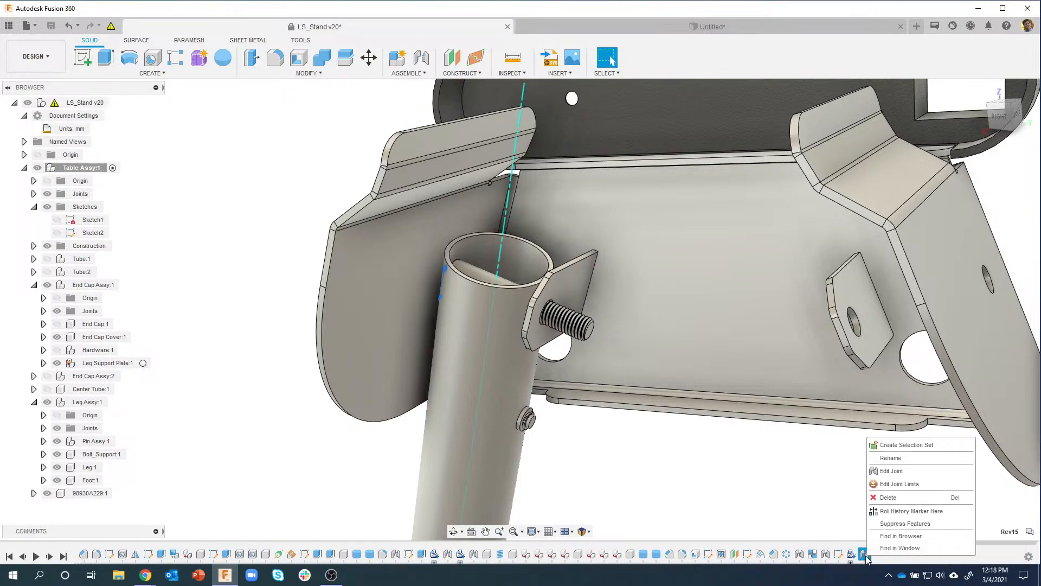
pyautogui.click(892, 470)
pyautogui.click(929, 167)
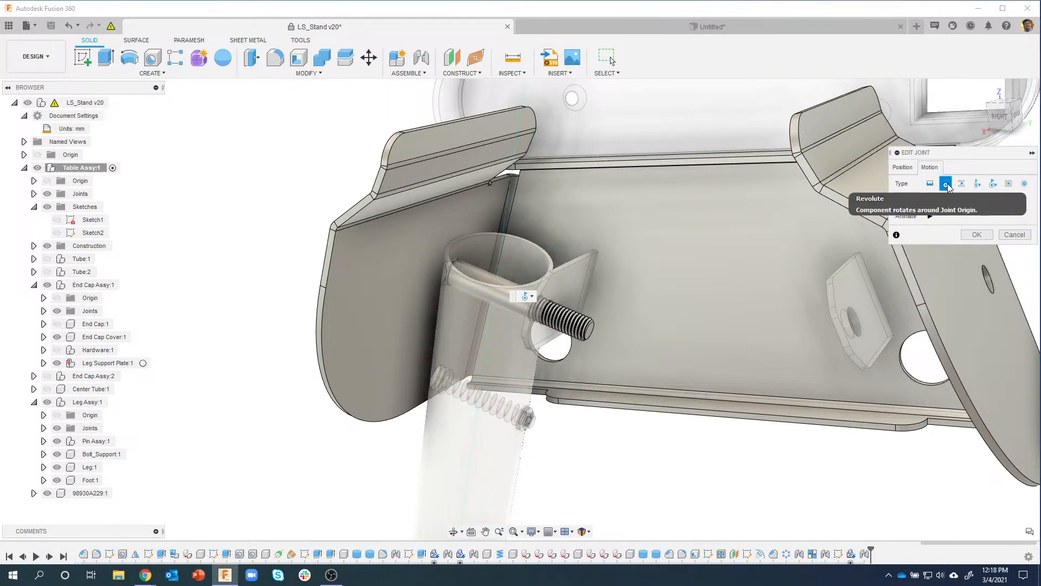
pyautogui.click(930, 183)
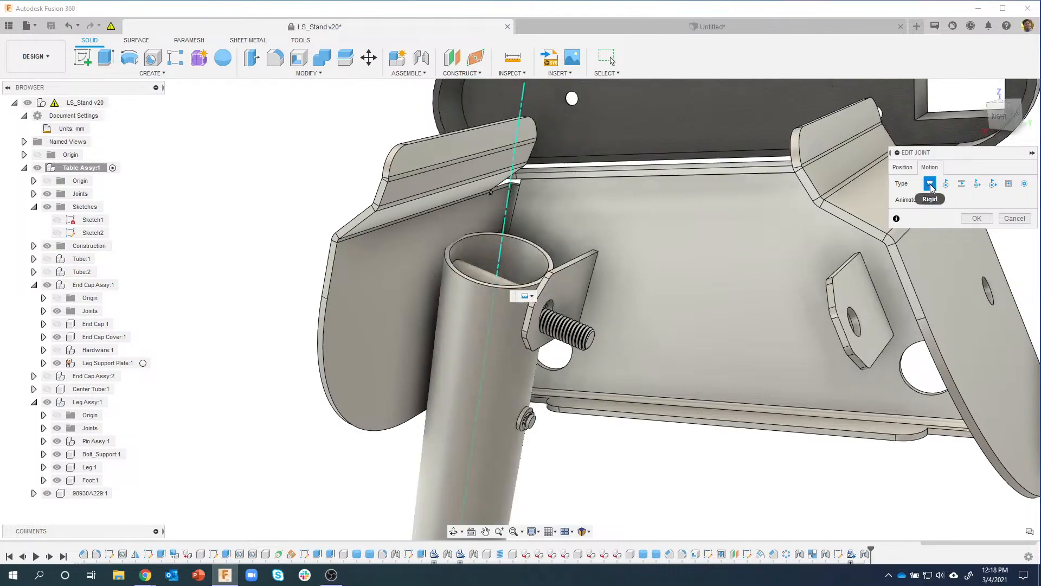
pyautogui.keyDown('shift'); pyautogui.moveTo(542, 301); pyautogui.dragTo(464, 288, button='middle'); pyautogui.keyUp('shift')
pyautogui.scroll(-1, 689, 307)
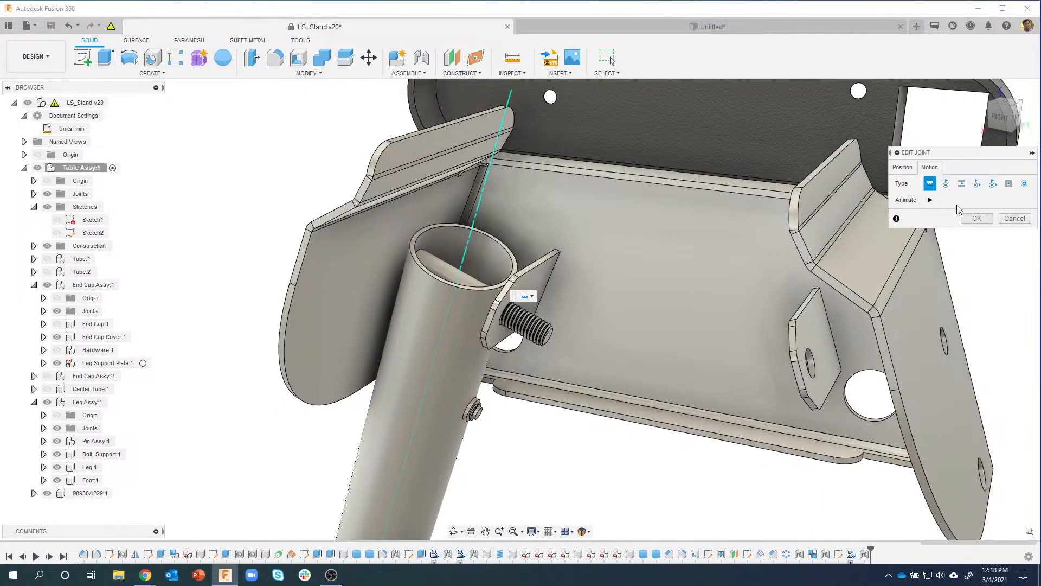
pyautogui.click(977, 219)
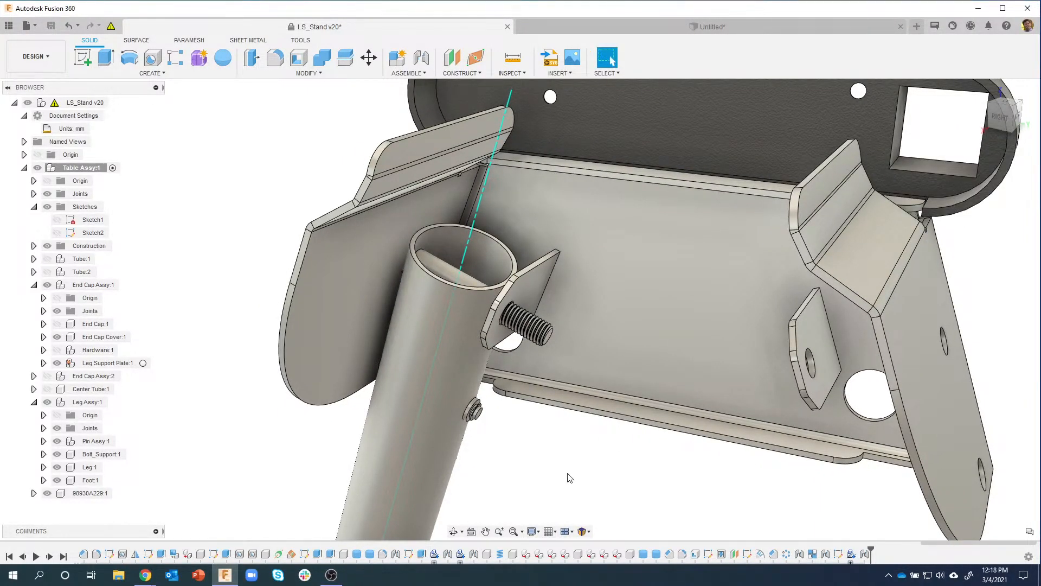
pyautogui.keyDown('shift'); pyautogui.moveTo(567, 474); pyautogui.dragTo(513, 399, button='middle'); pyautogui.keyUp('shift')
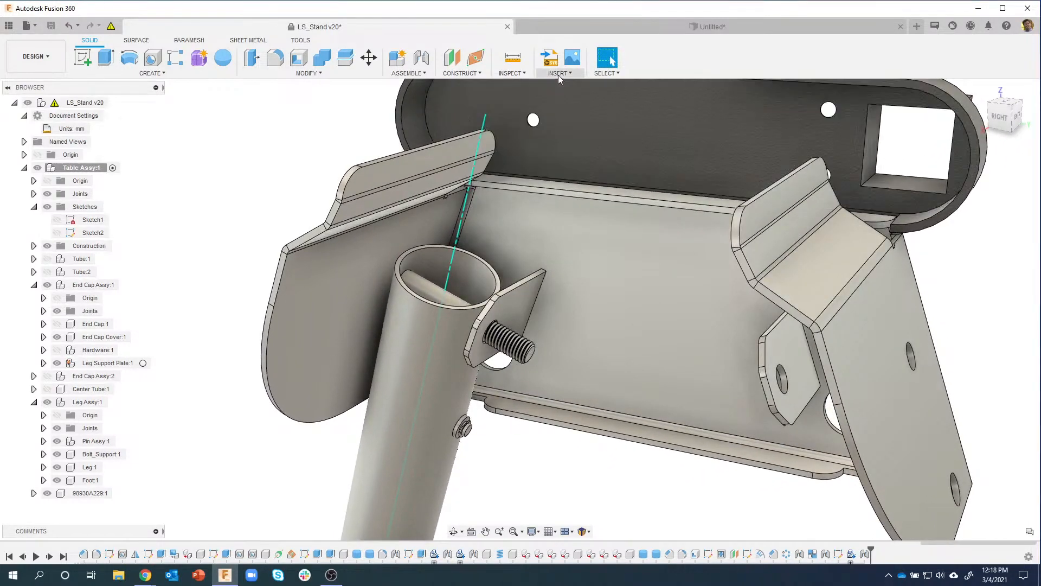
# Step: Search McMaster-Carr for 94645A220 and download the M10 locknut as a 3-D STEP model
pyautogui.click(559, 74)
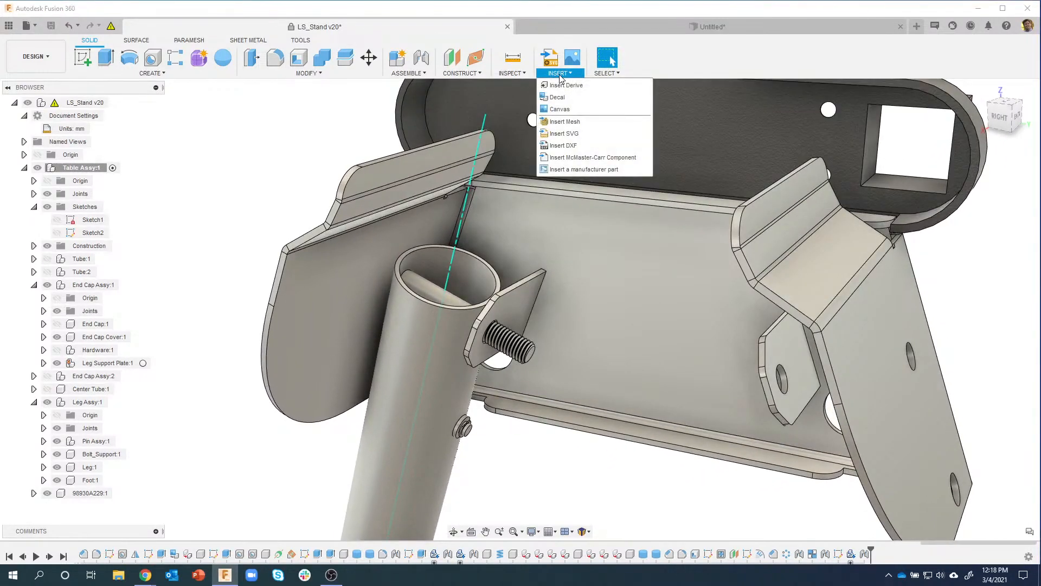
pyautogui.click(590, 158)
pyautogui.moveTo(486, 155); pyautogui.dragTo(350, 92)
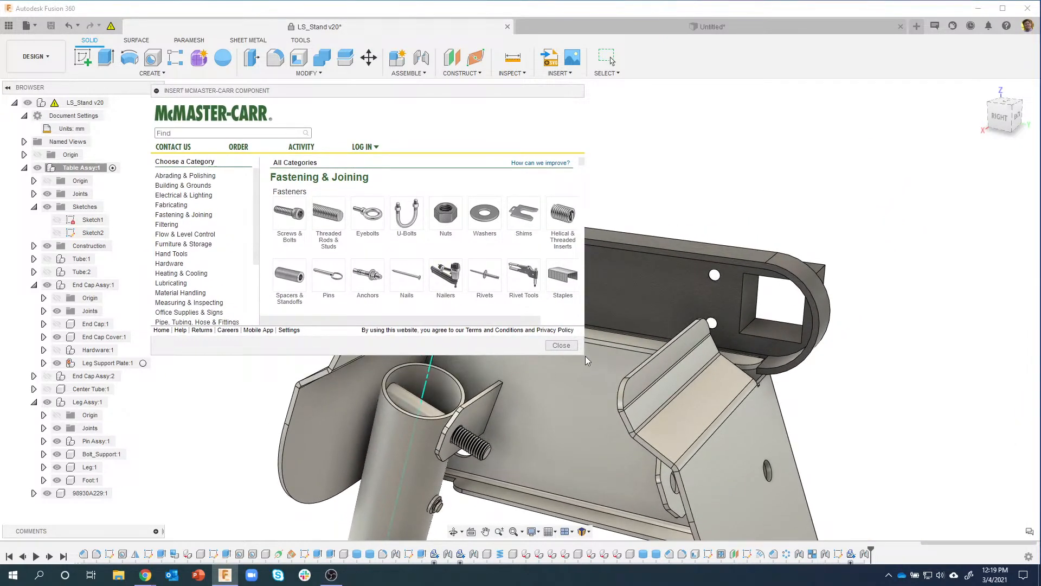
pyautogui.moveTo(584, 356); pyautogui.dragTo(653, 418)
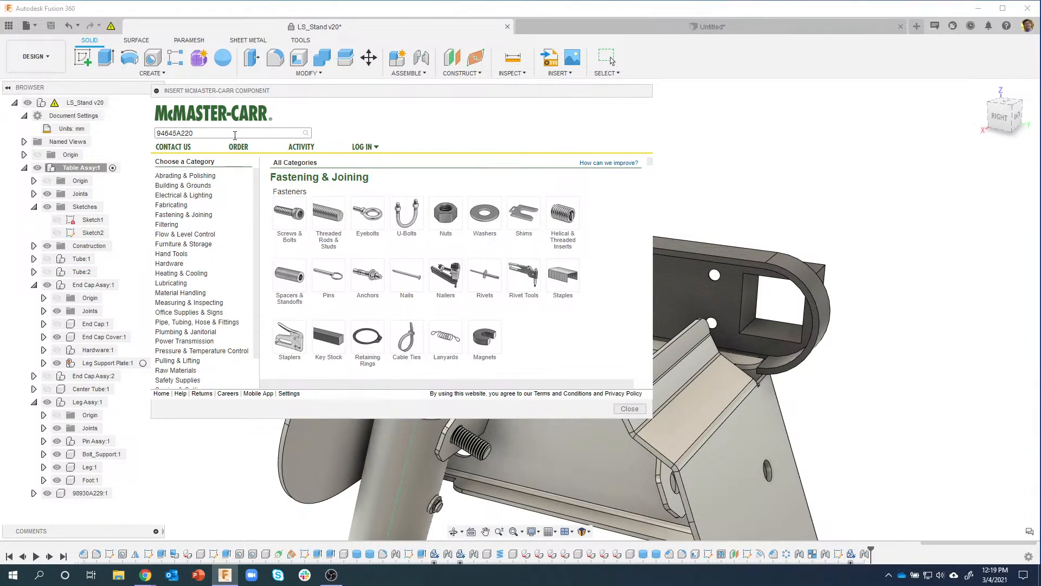
pyautogui.press('Return')
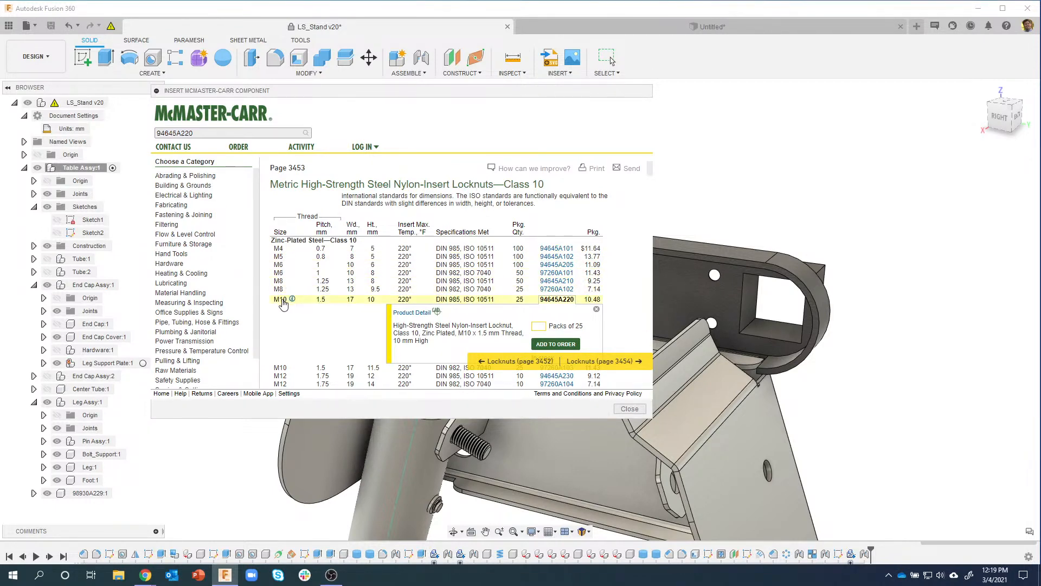
pyautogui.click(417, 314)
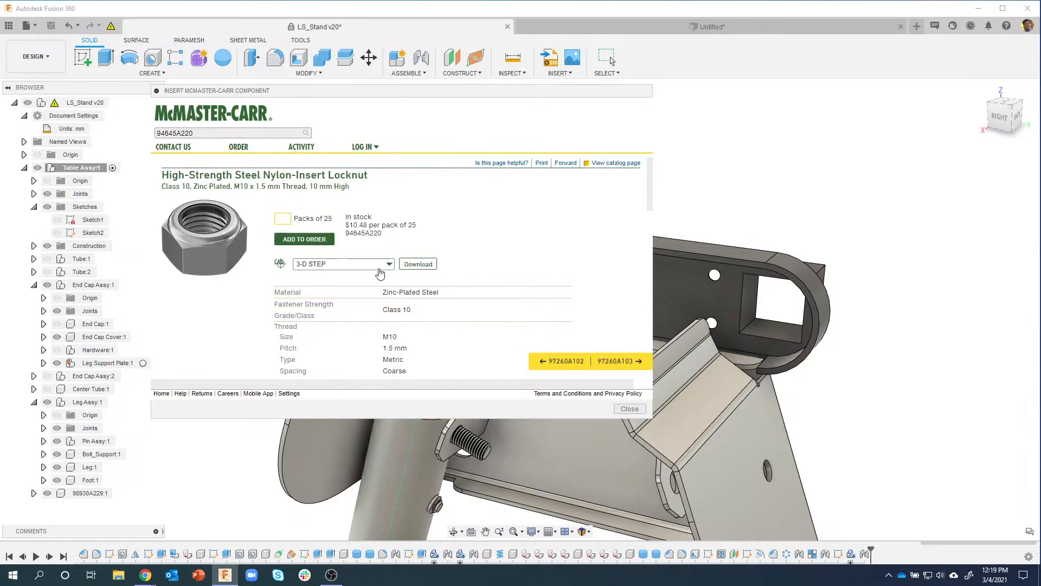
pyautogui.click(418, 266)
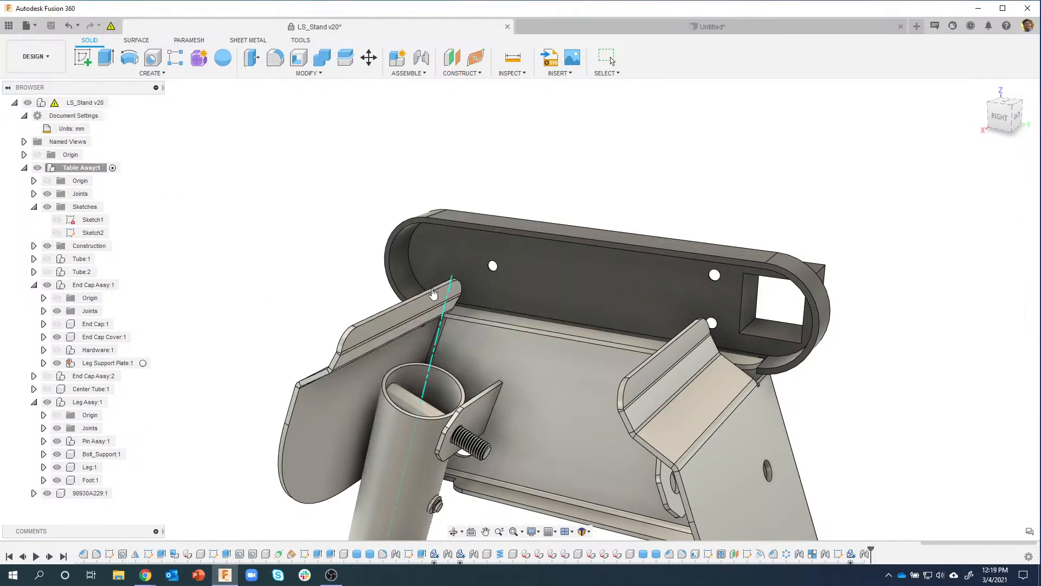
# Step: Slide locknut 94645A220:1 to -95.297 mm along Y and commit its position
pyautogui.scroll(5, 522, 137)
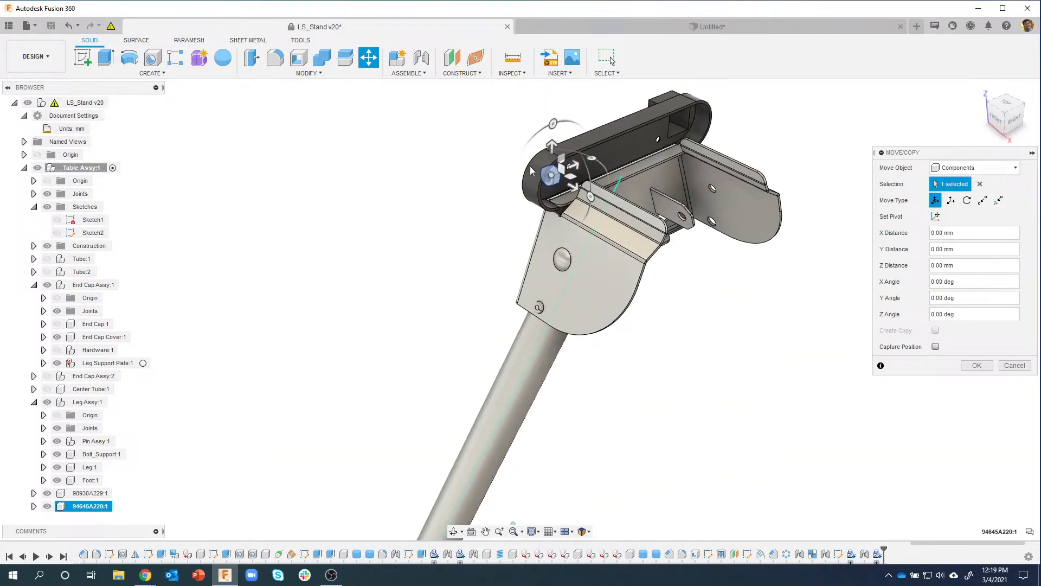
pyautogui.keyDown('shift'); pyautogui.moveTo(531, 171); pyautogui.dragTo(497, 152, button='middle'); pyautogui.keyUp('shift')
pyautogui.moveTo(582, 196); pyautogui.dragTo(452, 215)
pyautogui.scroll(3, 442, 185)
pyautogui.keyDown('shift'); pyautogui.moveTo(419, 164); pyautogui.dragTo(468, 232, button='middle'); pyautogui.keyUp('shift')
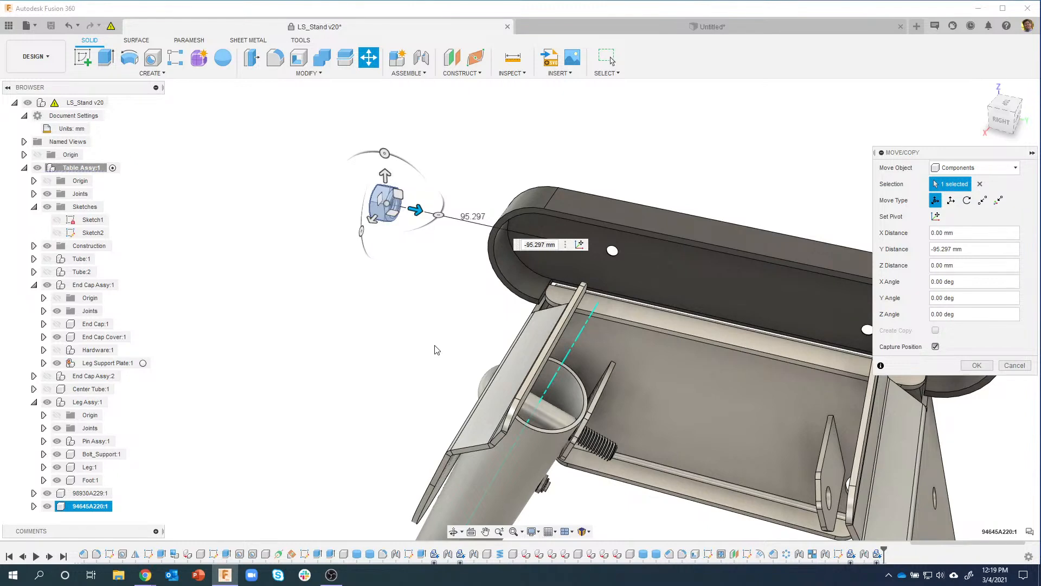
pyautogui.keyDown('shift'); pyautogui.moveTo(460, 332); pyautogui.dragTo(444, 340, button='middle'); pyautogui.keyUp('shift')
pyautogui.click(965, 365)
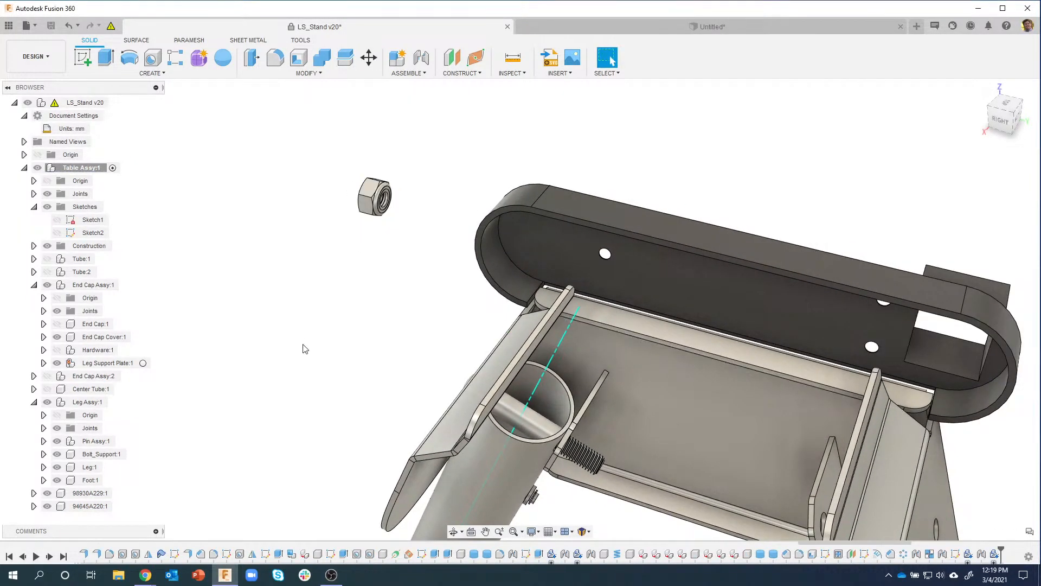
pyautogui.keyDown('shift'); pyautogui.moveTo(346, 342); pyautogui.dragTo(394, 115, button='middle'); pyautogui.keyUp('shift')
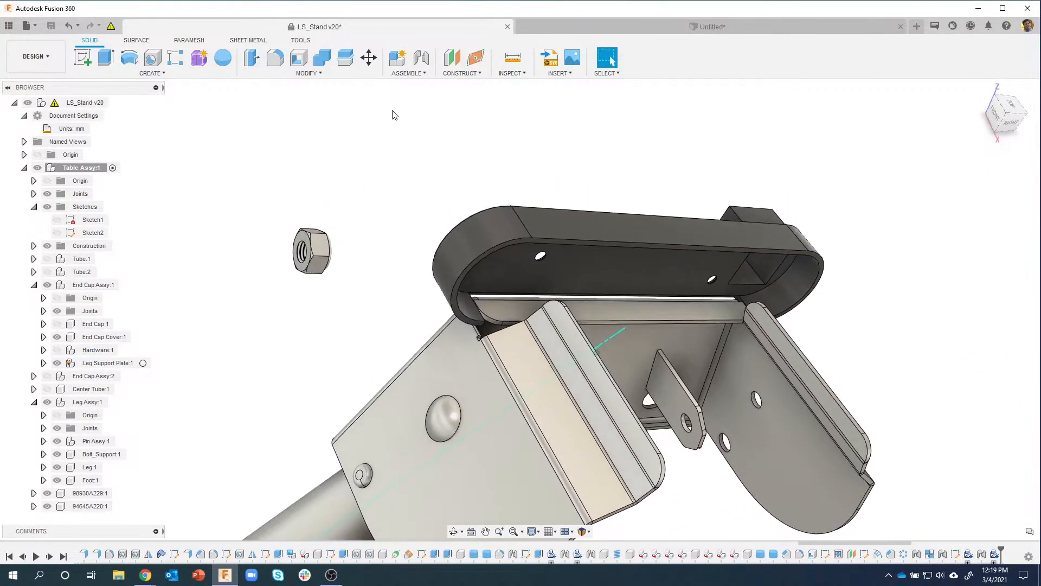
# Step: Start a joint from the locknut bore to the Leg Tab bolt-hole edge
pyautogui.click(421, 57)
pyautogui.scroll(5, 298, 235)
pyautogui.scroll(4, 298, 235)
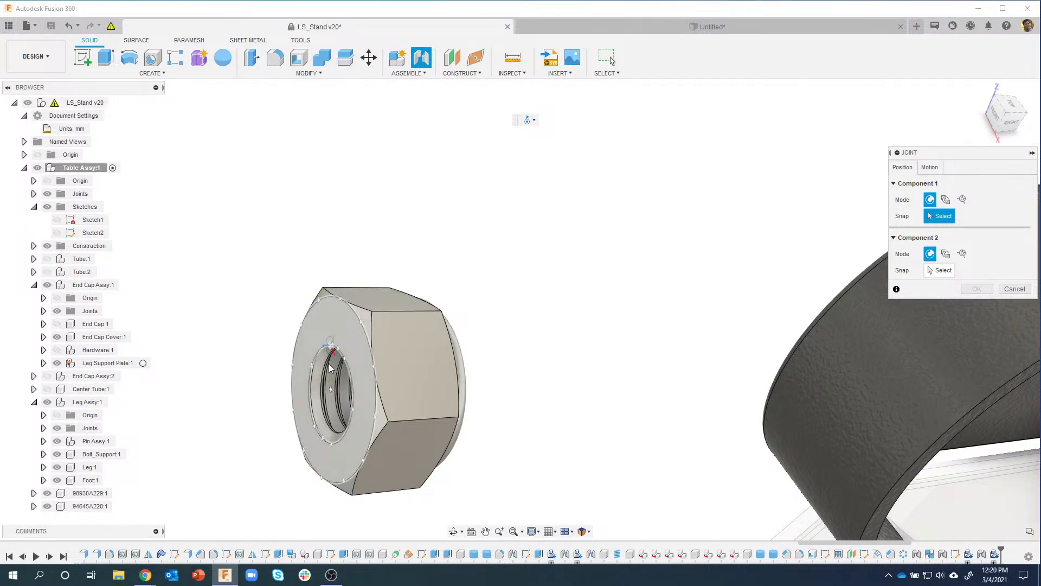
pyautogui.click(332, 395)
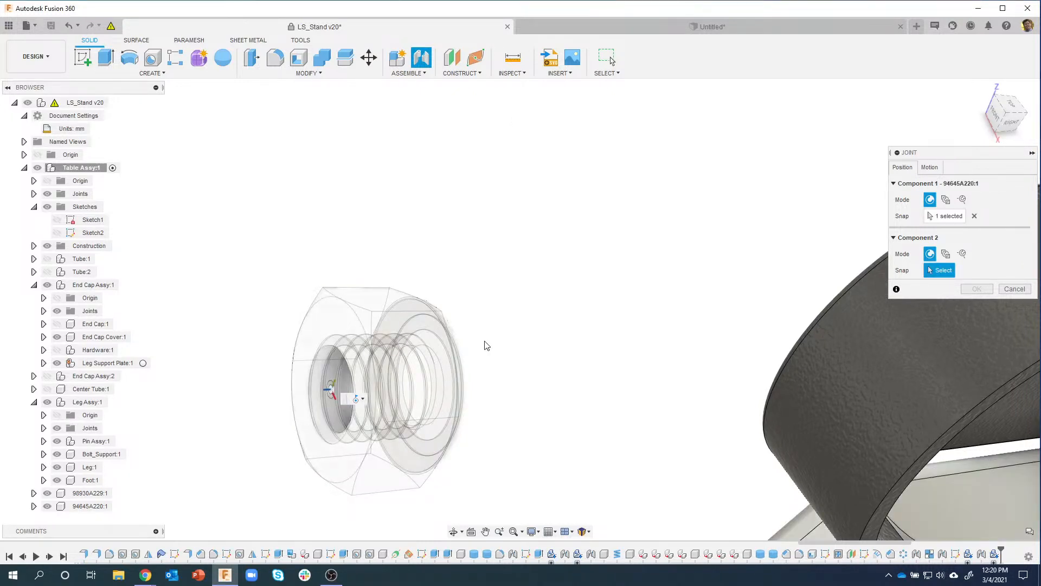
pyautogui.scroll(-4, 940, 188)
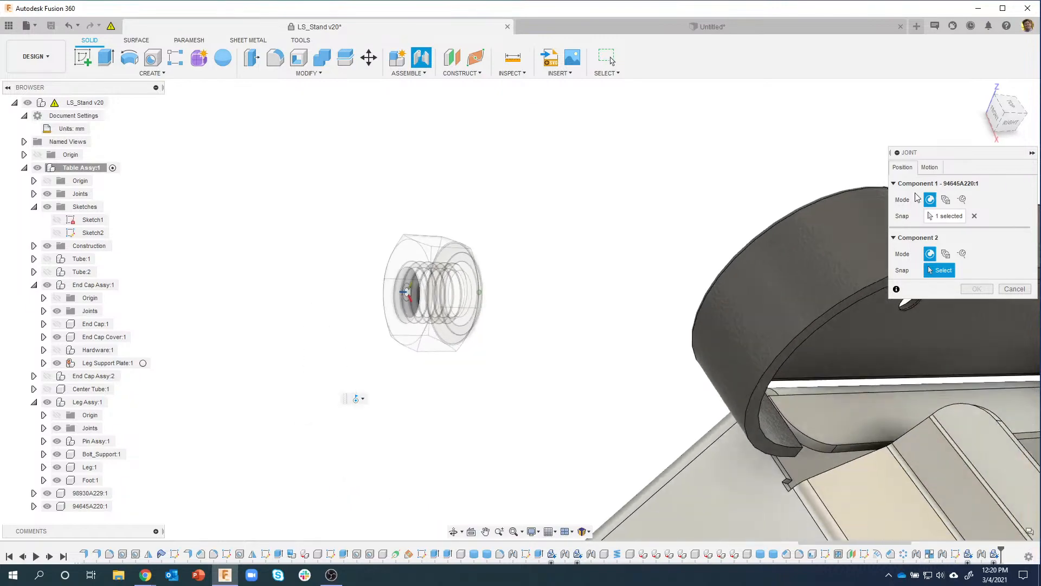
pyautogui.keyDown('shift'); pyautogui.moveTo(918, 198); pyautogui.dragTo(590, 329, button='middle'); pyautogui.keyUp('shift')
pyautogui.scroll(-2, 678, 226)
pyautogui.scroll(6, 590, 329)
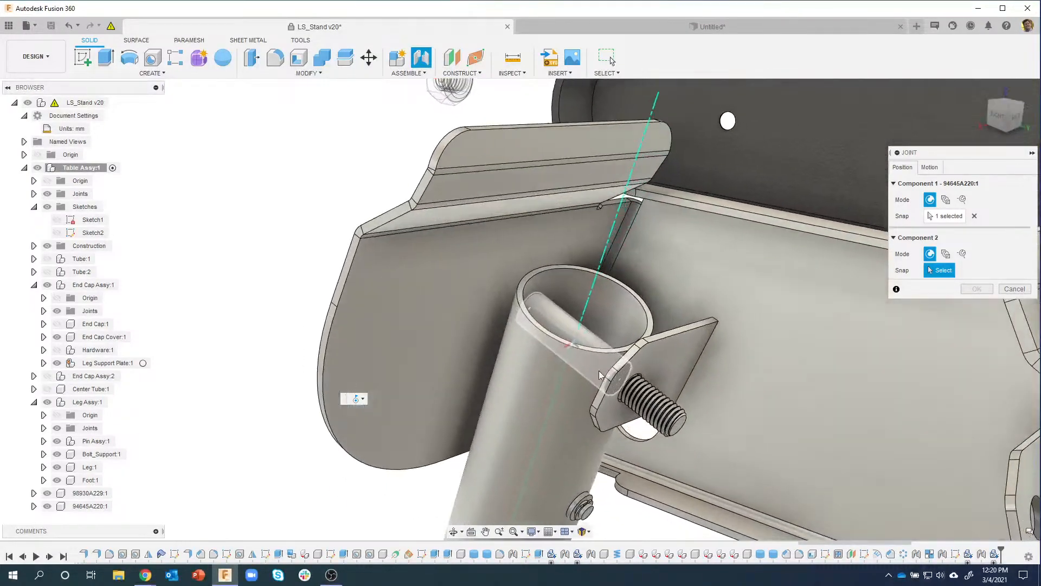
pyautogui.scroll(3, 591, 331)
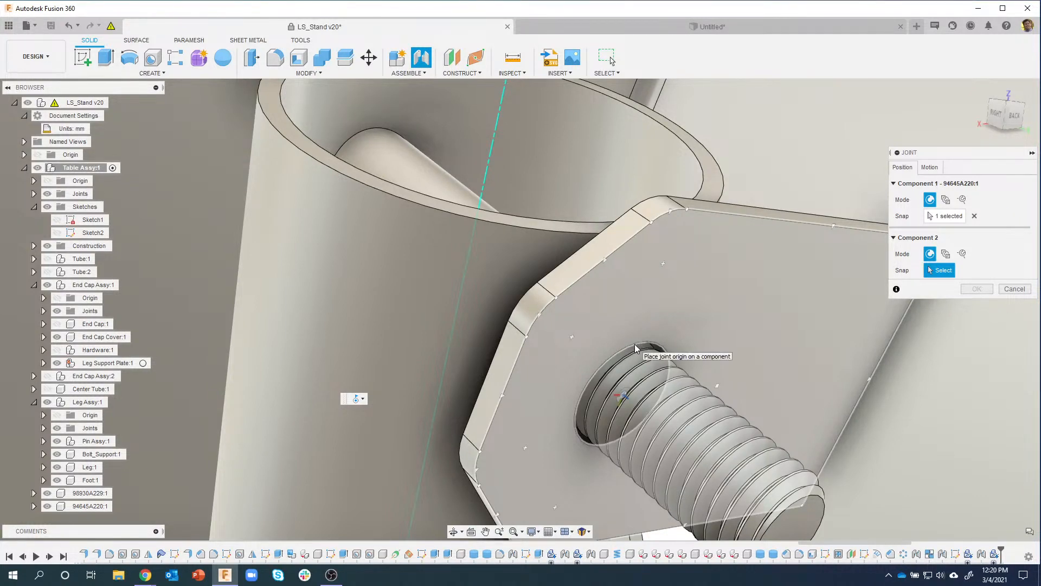
pyautogui.click(637, 348)
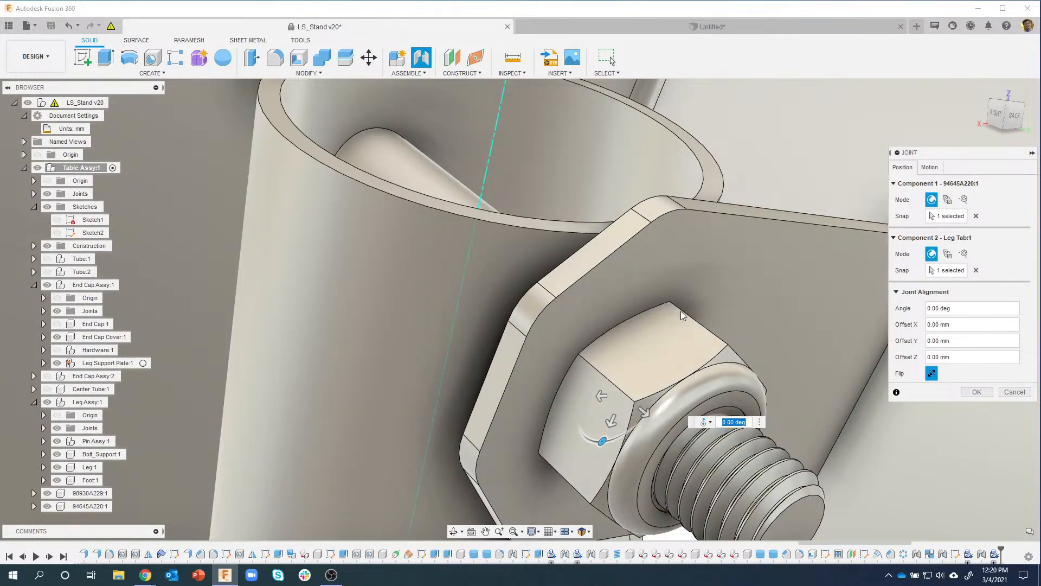
# Step: Set the joint motion type to Revolute after briefly trying Rigid
pyautogui.scroll(-5, 745, 227)
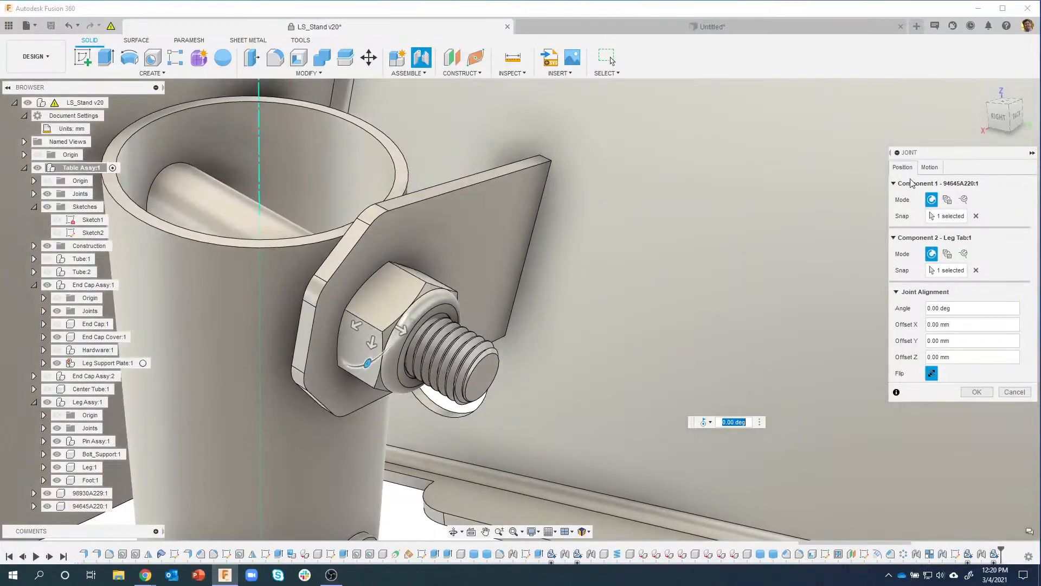
pyautogui.click(930, 167)
pyautogui.click(945, 184)
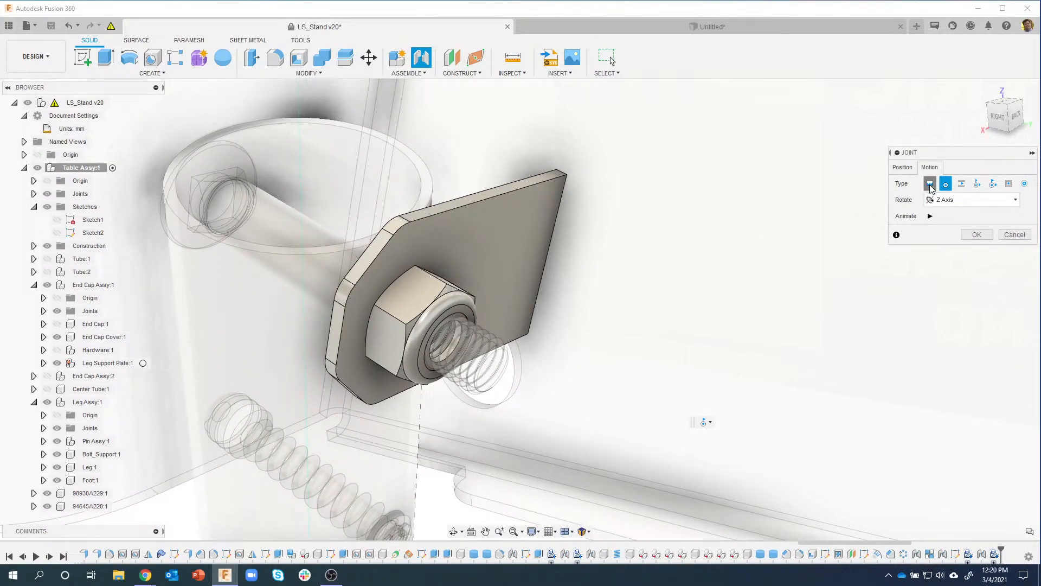
pyautogui.click(930, 185)
pyautogui.click(947, 185)
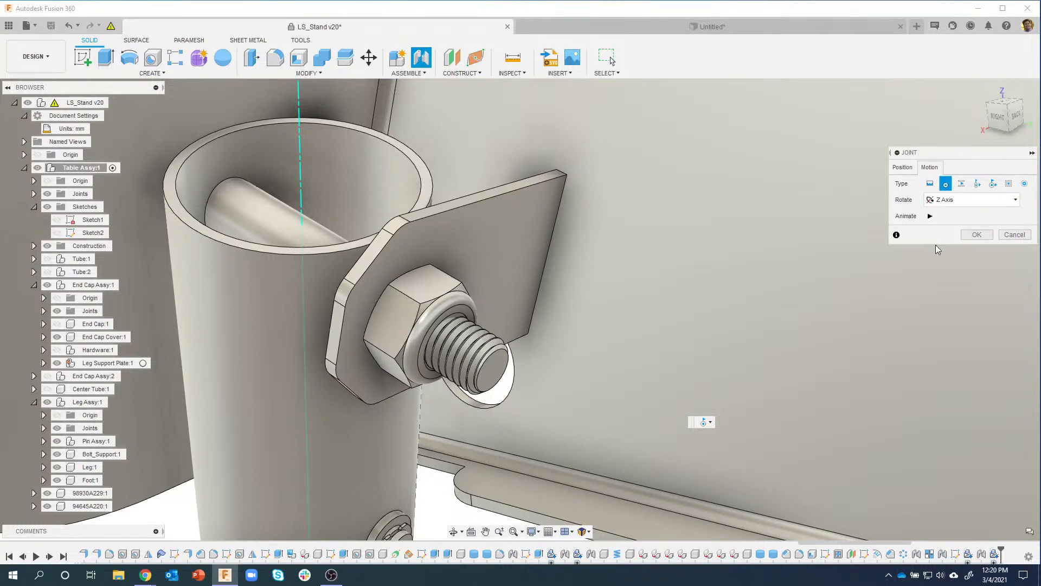
# Step: Apply the revolute joint, then zoom out and orbit to view the whole stand
pyautogui.click(976, 236)
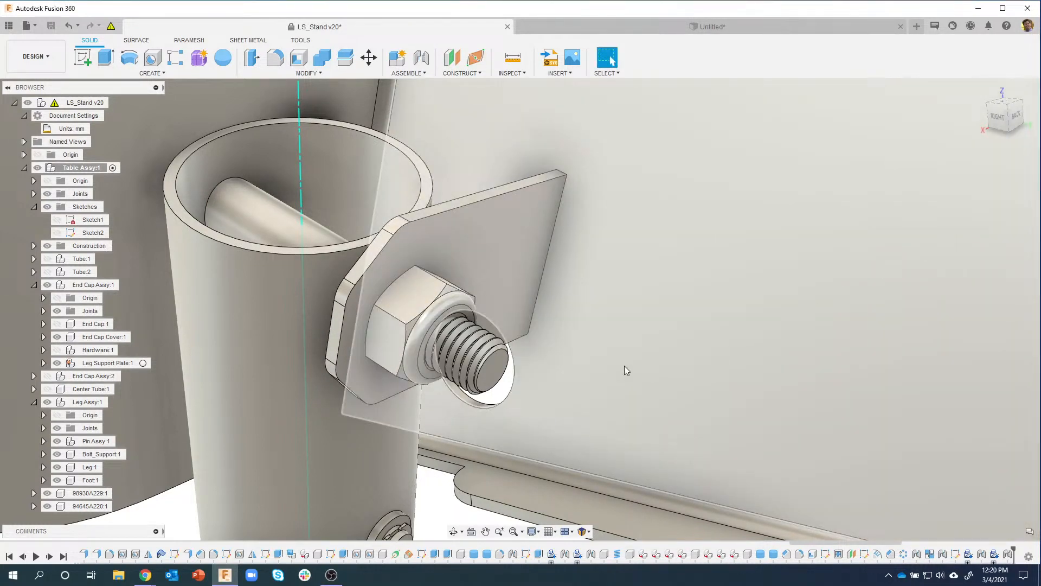
pyautogui.scroll(-4, 624, 367)
pyautogui.moveTo(311, 498)
pyautogui.keyDown('shift'); pyautogui.mouseDown(button='middle')
pyautogui.moveTo(334, 482)
pyautogui.moveTo(345, 440)
pyautogui.moveTo(426, 318)
pyautogui.moveTo(527, 338)
pyautogui.moveTo(597, 425)
pyautogui.mouseUp(button='middle'); pyautogui.keyUp('shift')
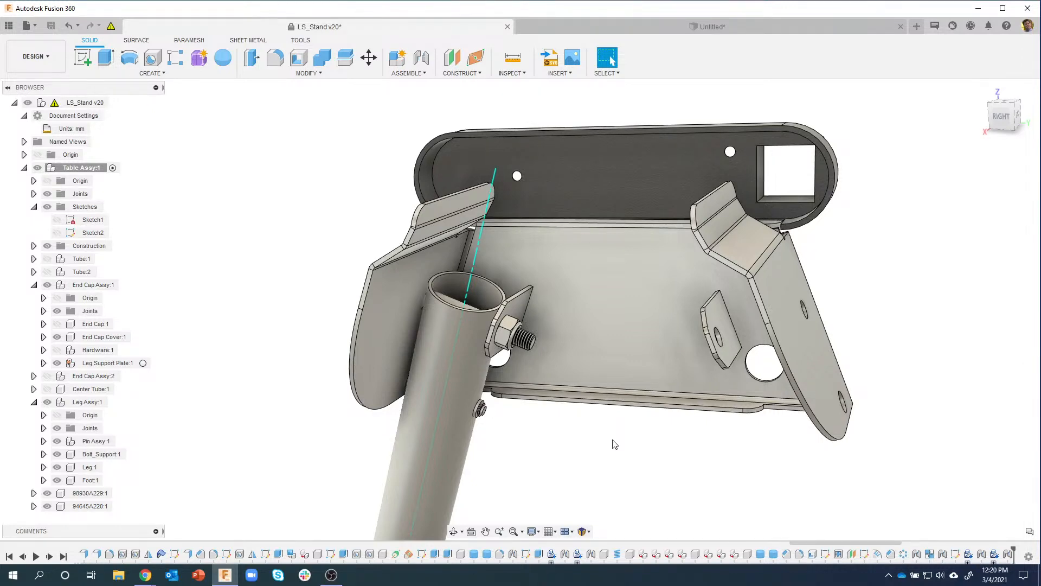
pyautogui.keyDown('shift'); pyautogui.moveTo(615, 445); pyautogui.dragTo(217, 145, button='middle'); pyautogui.keyUp('shift')
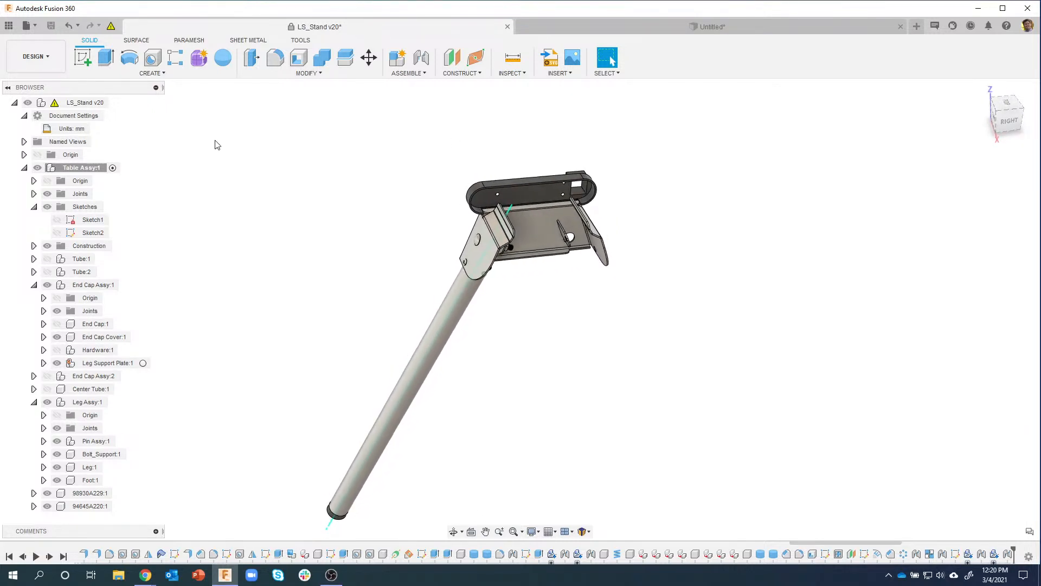
# Step: Start a Components-type mirror and select Leg Assy:1 to mirror
pyautogui.click(153, 72)
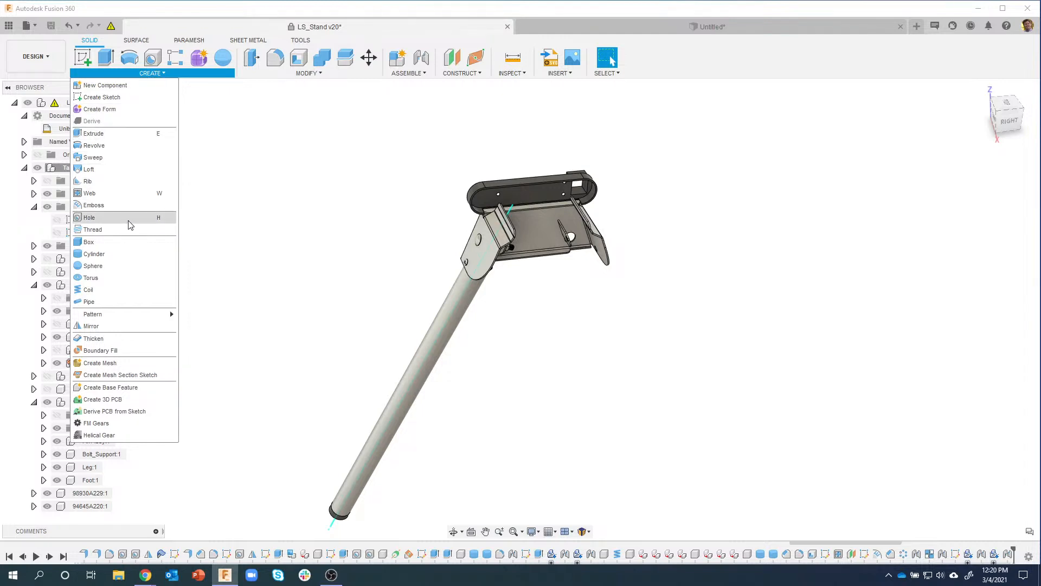
pyautogui.click(107, 324)
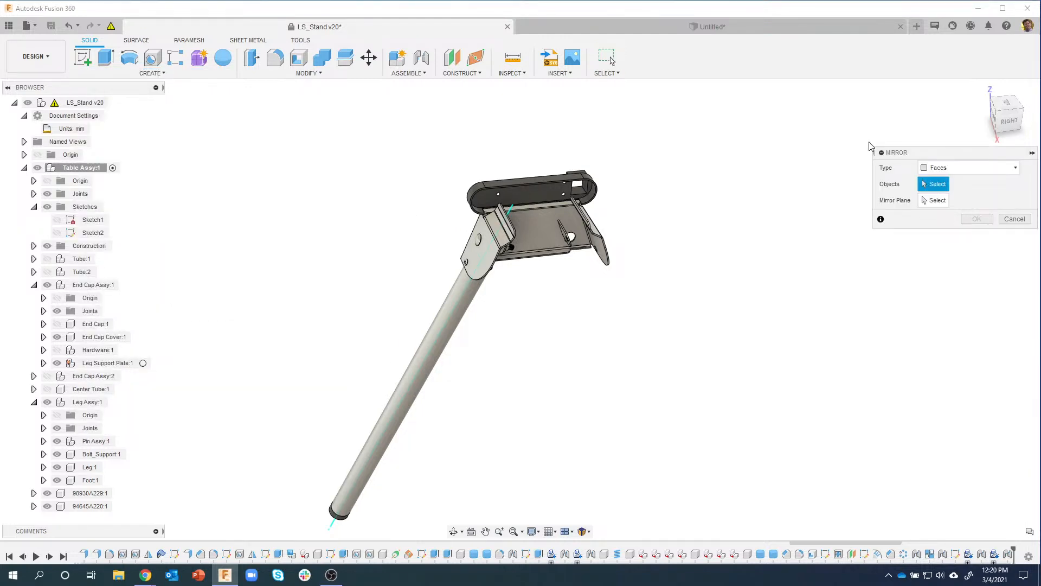
pyautogui.click(933, 170)
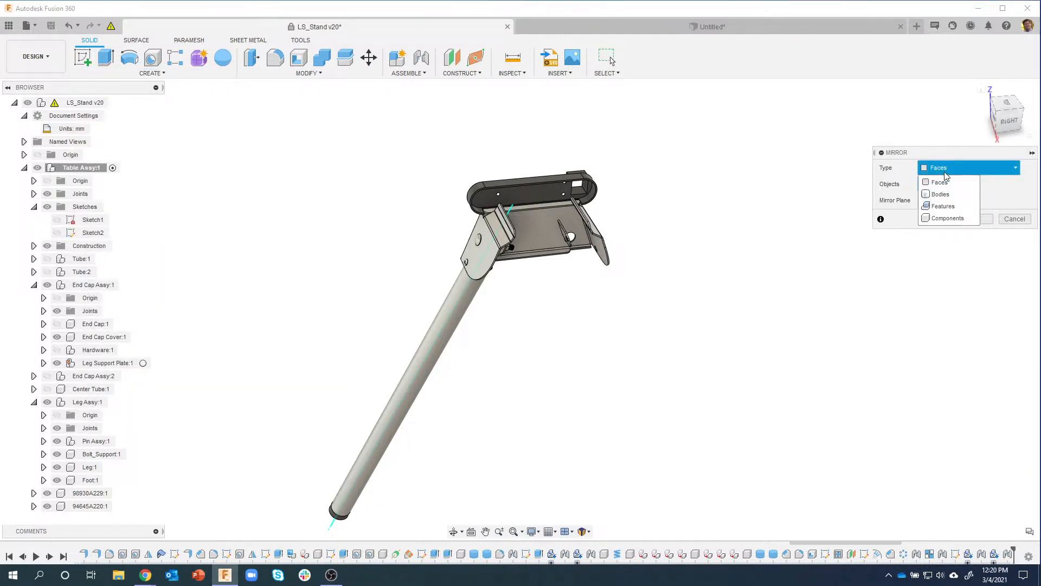
pyautogui.click(948, 219)
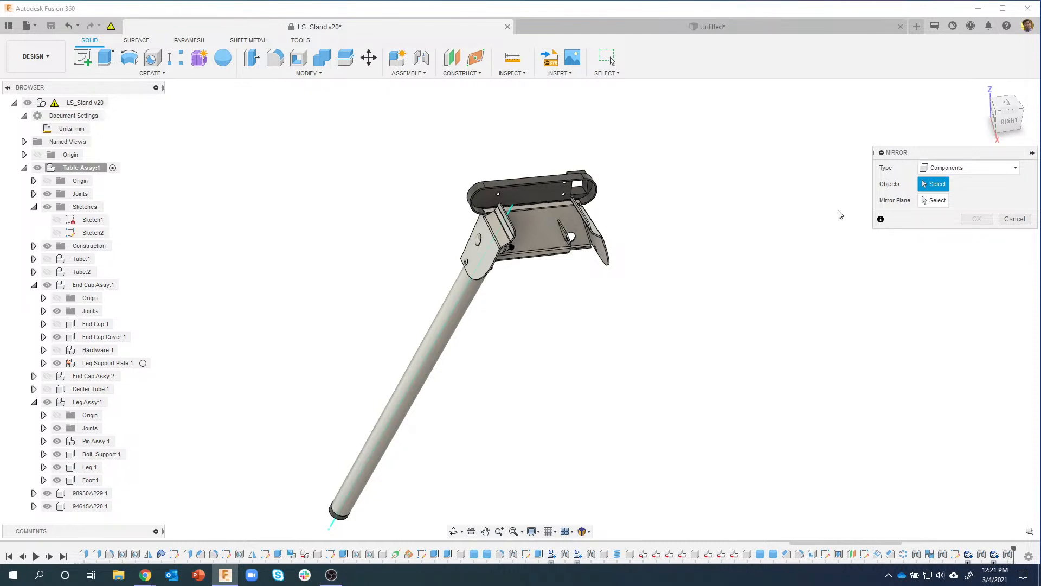
pyautogui.moveTo(783, 240)
pyautogui.keyDown('shift'); pyautogui.mouseDown(button='middle')
pyautogui.moveTo(774, 225)
pyautogui.moveTo(739, 247)
pyautogui.moveTo(786, 219)
pyautogui.mouseUp(button='middle'); pyautogui.keyUp('shift')
pyautogui.keyDown('shift'); pyautogui.moveTo(700, 266); pyautogui.dragTo(553, 345, button='middle'); pyautogui.keyUp('shift')
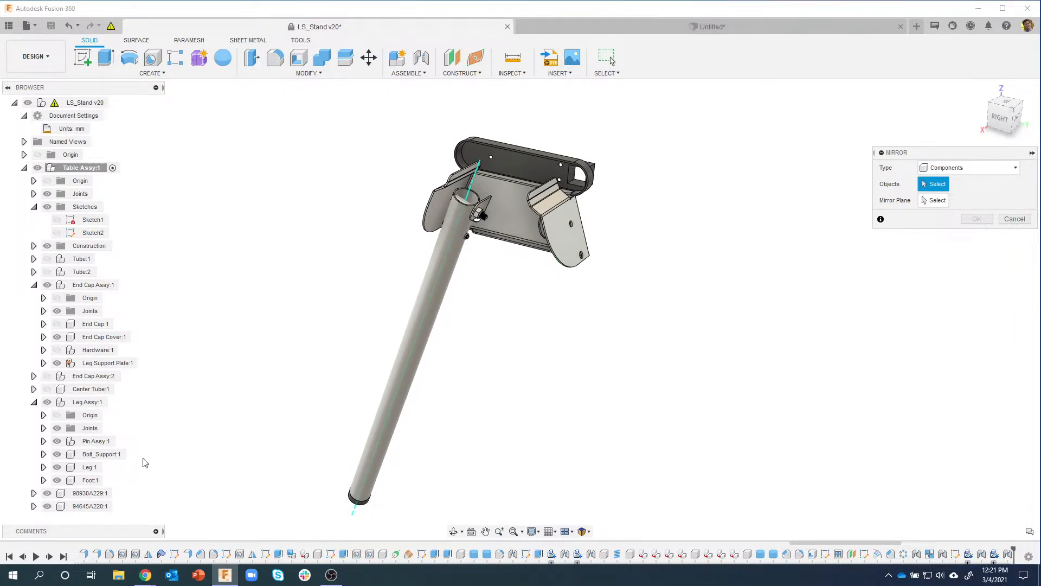
pyautogui.click(93, 406)
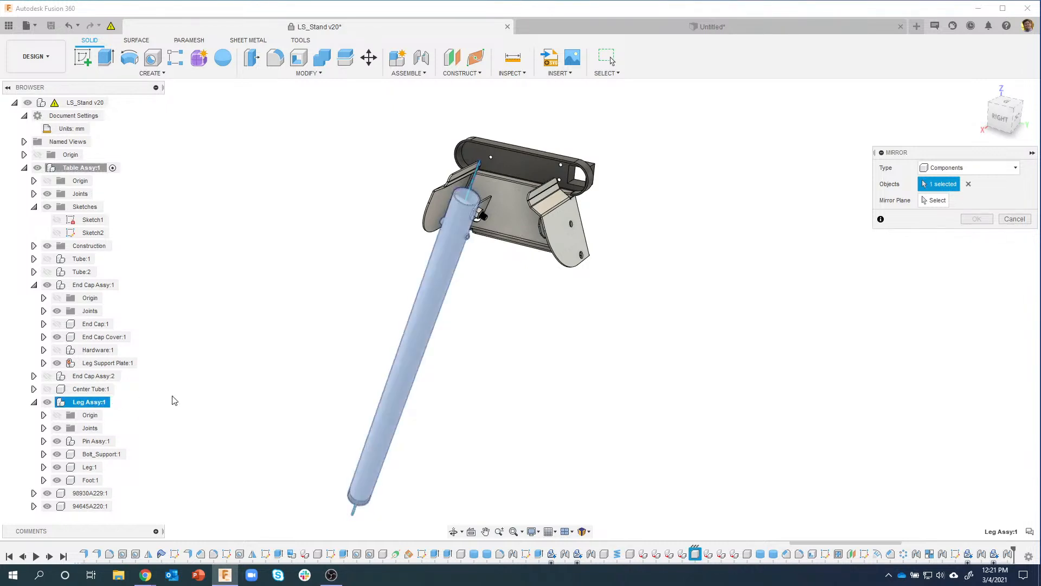
# Step: Show Plane3, use it as the mirror plane, confirm, then hide Plane3
pyautogui.click(935, 201)
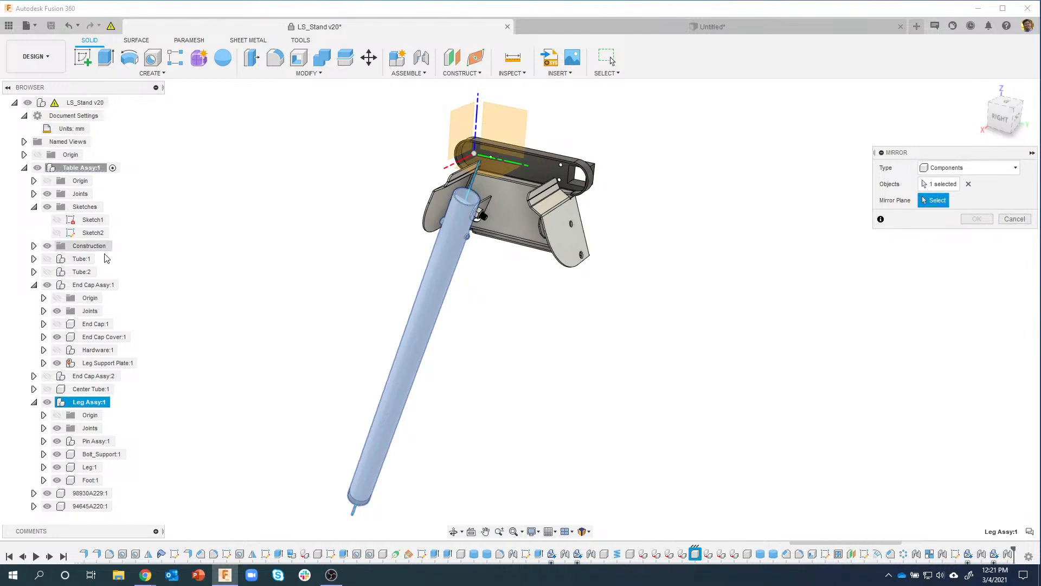
pyautogui.click(34, 245)
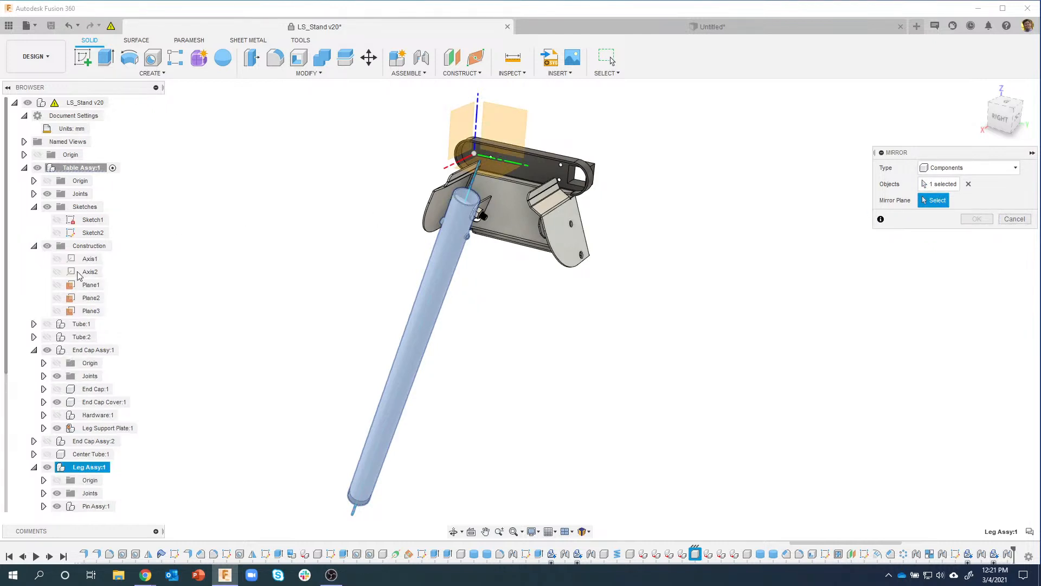
pyautogui.click(57, 311)
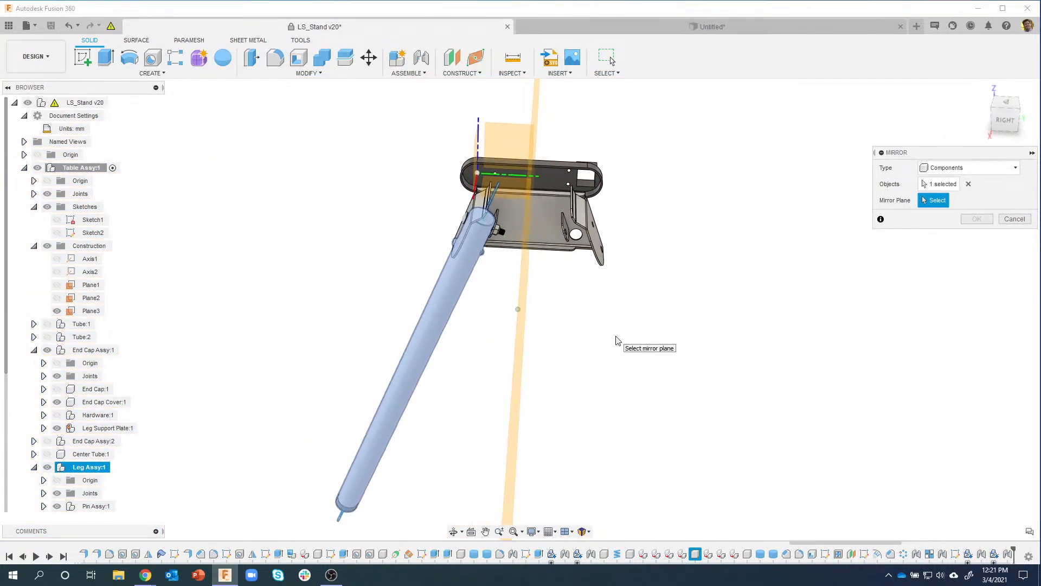
pyautogui.click(490, 222)
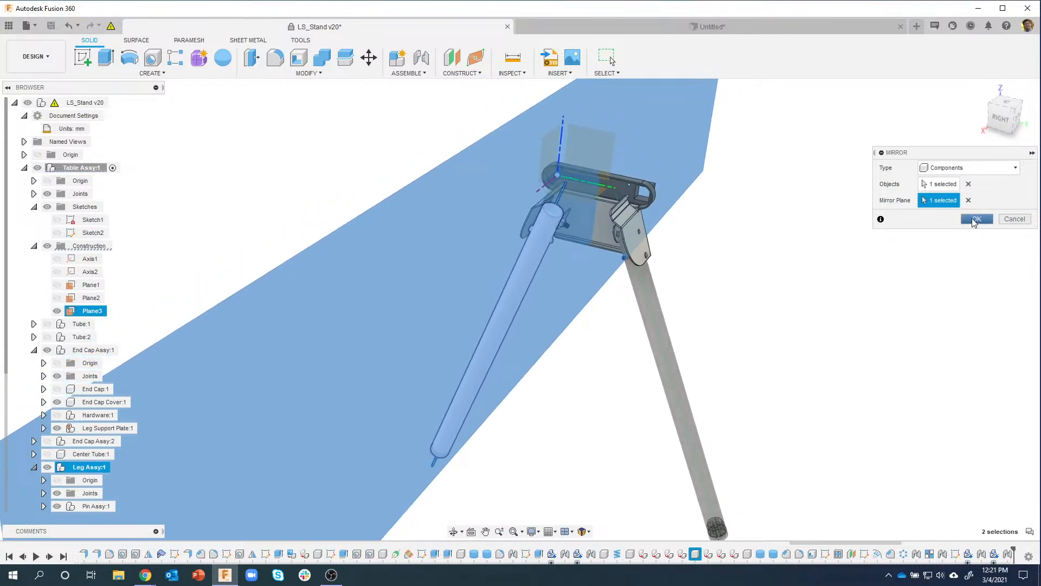
pyautogui.click(976, 219)
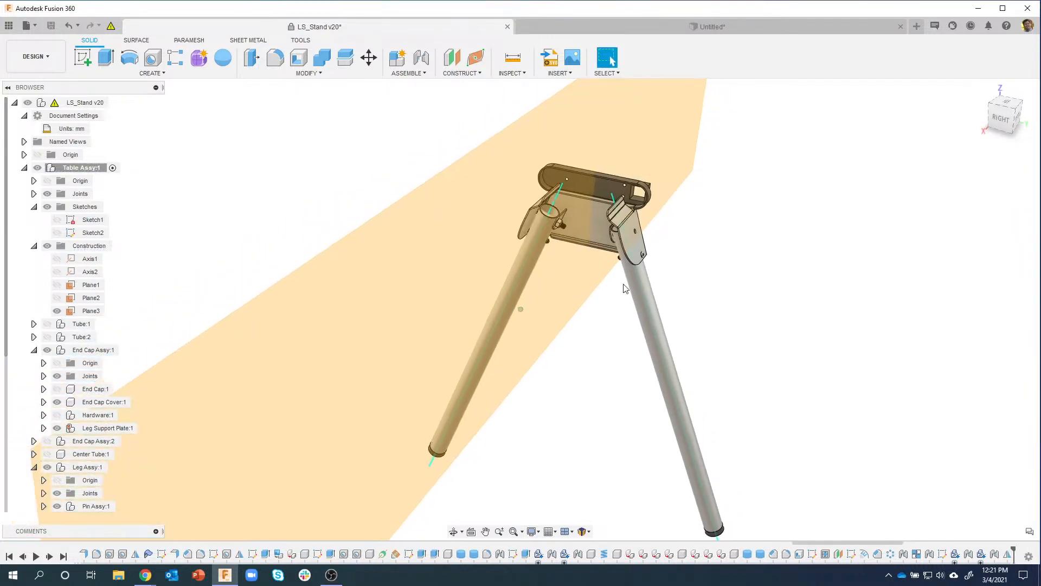
pyautogui.click(57, 310)
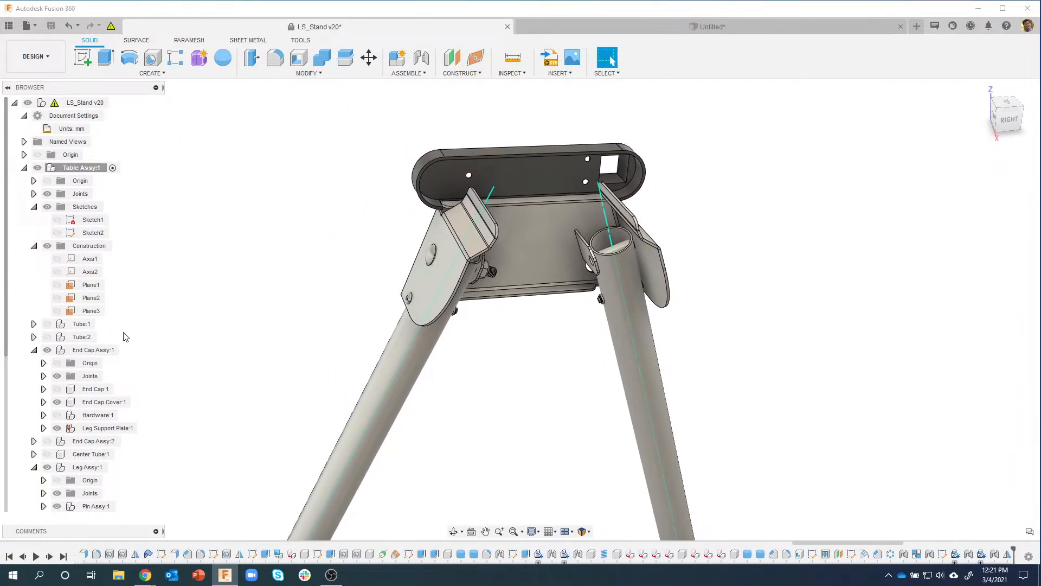
# Step: Undo twice to restore Plane3 and remove the mirrored second leg
pyautogui.click(72, 28)
pyautogui.click(71, 28)
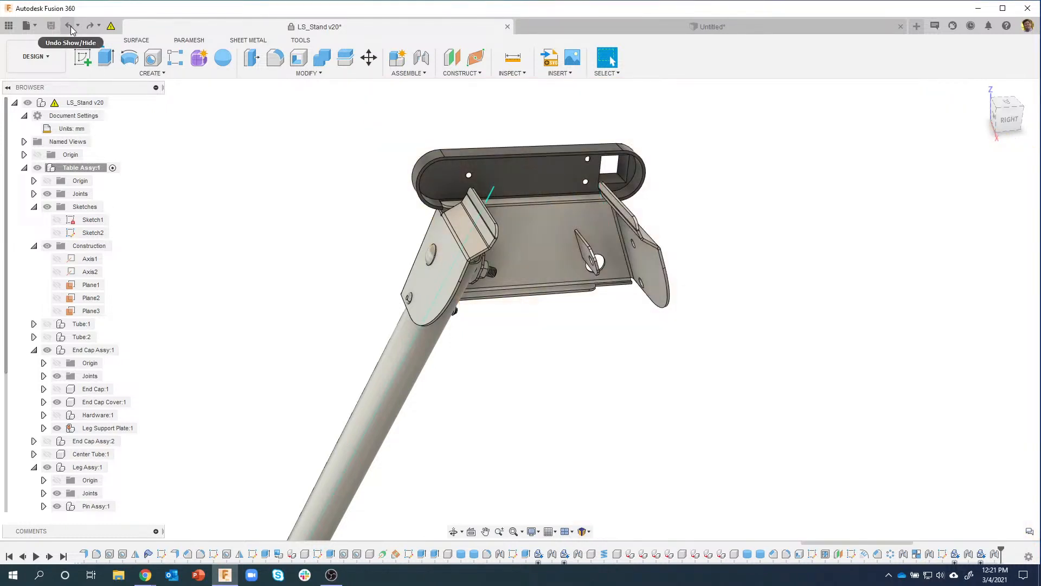
pyautogui.scroll(-2, 241, 260)
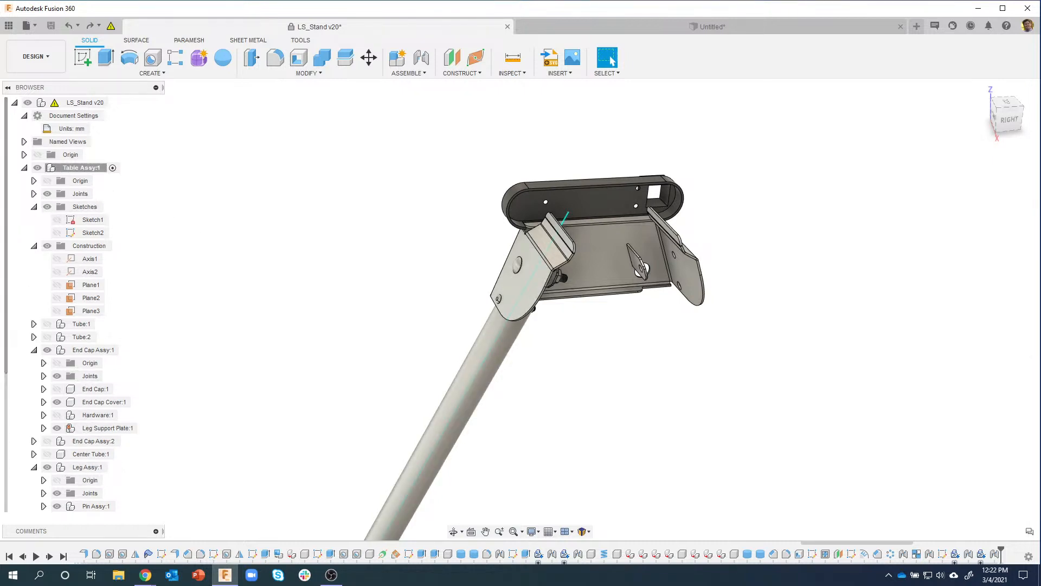
pyautogui.scroll(-3, 13, 363)
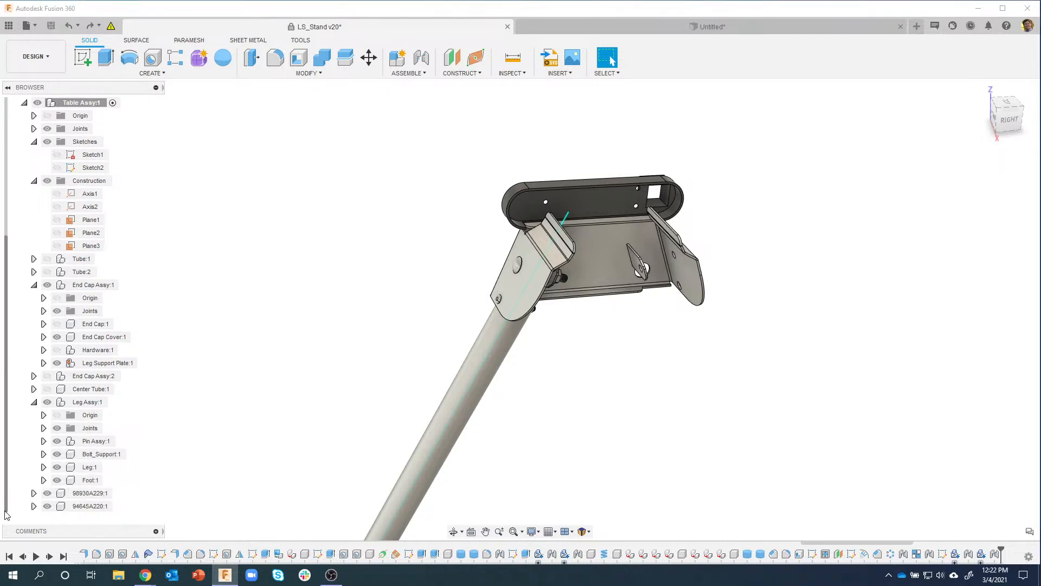
# Step: Select fasteners 98930A229:1 and 94645A220:1 and drag them into Leg Assy:1
pyautogui.click(96, 495)
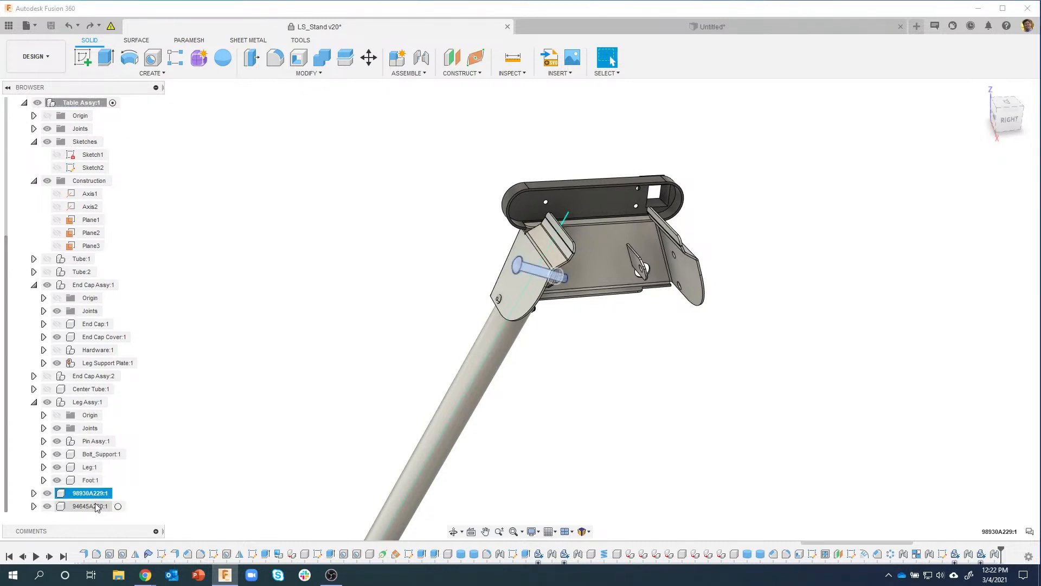
pyautogui.click(96, 507)
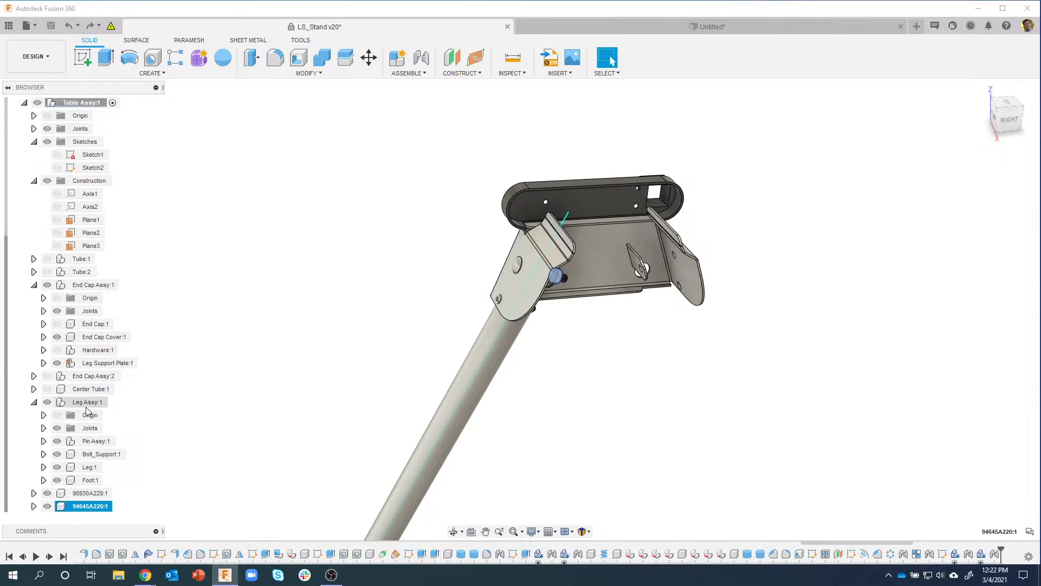
pyautogui.click(193, 479)
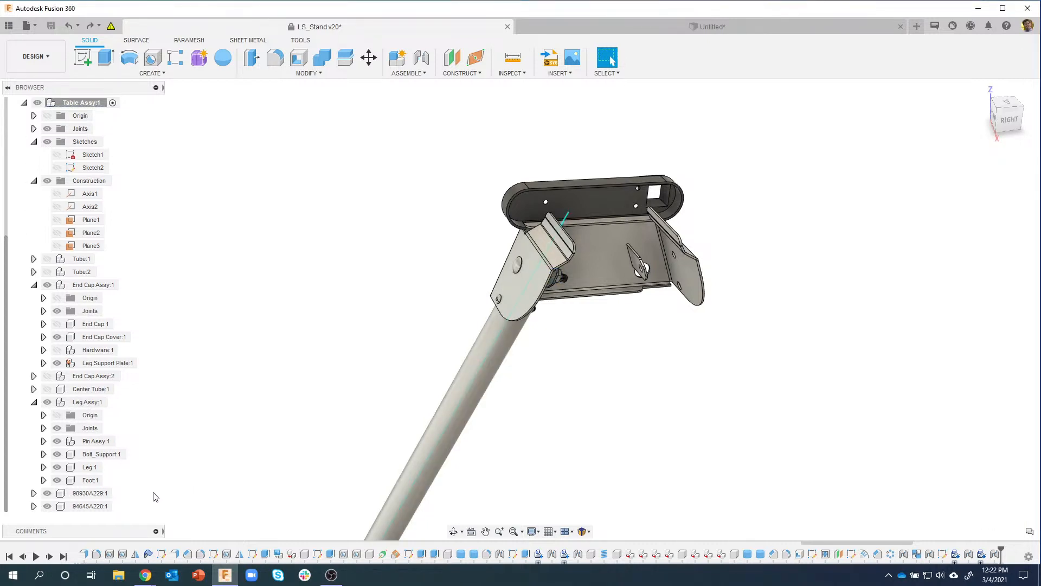
pyautogui.click(90, 495)
pyautogui.keyDown('ctrl'); pyautogui.click(85, 504); pyautogui.keyUp('ctrl')
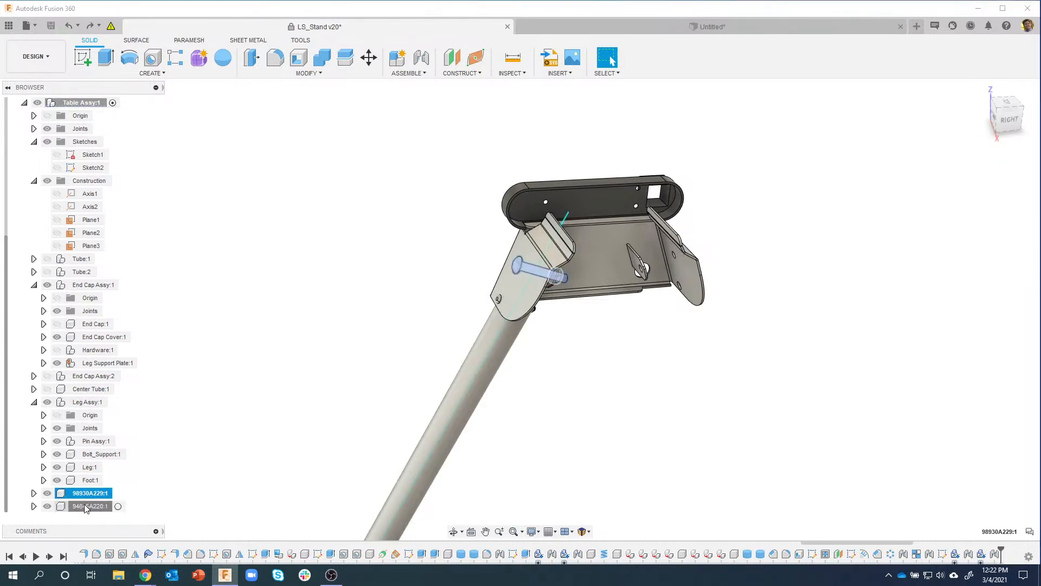
pyautogui.moveTo(77, 496); pyautogui.dragTo(90, 408)
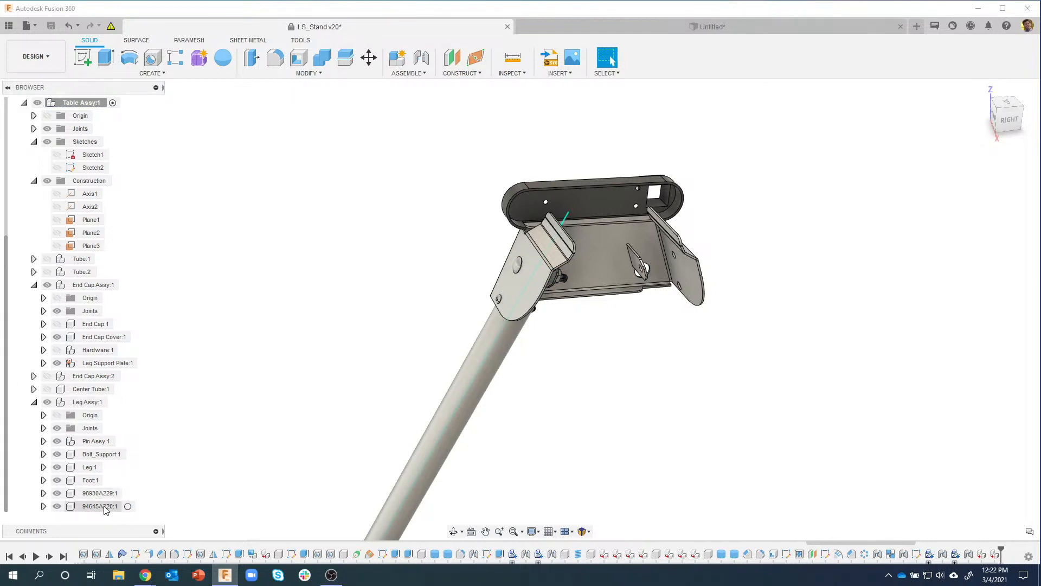
# Step: Collapse Leg Assy:1 and undo moving the fasteners into it
pyautogui.click(35, 403)
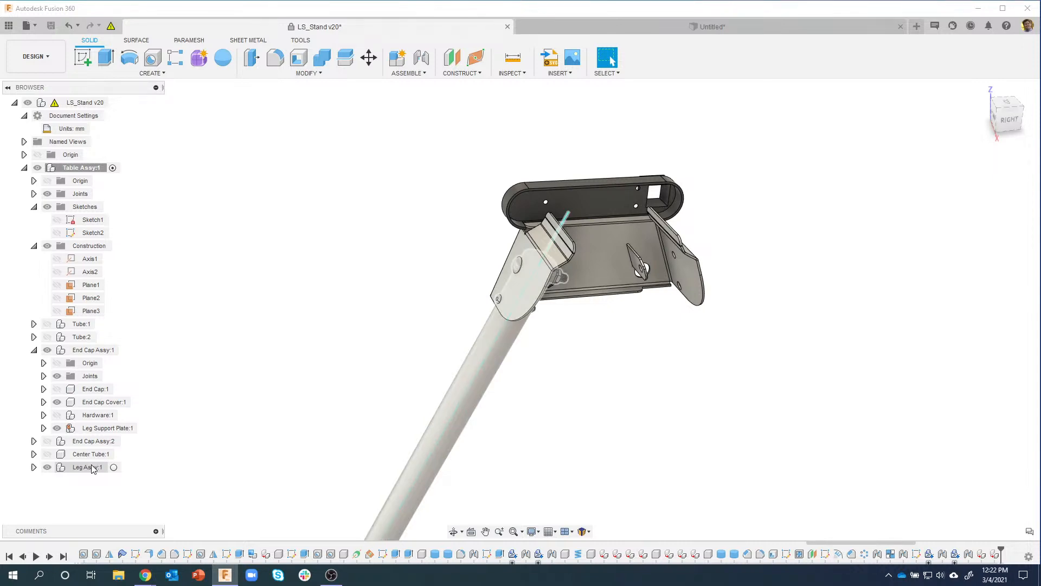
pyautogui.click(112, 468)
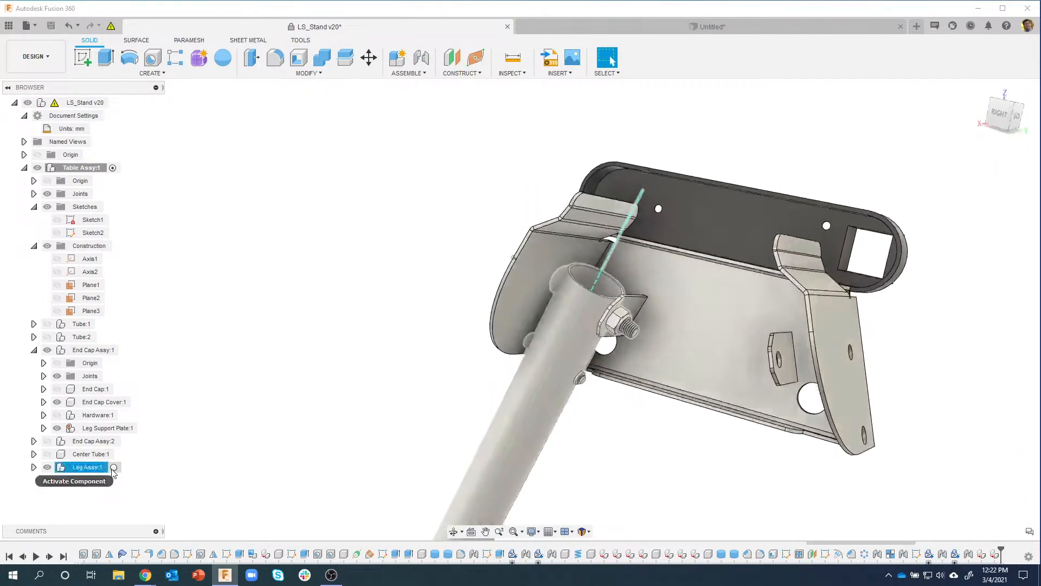
pyautogui.click(139, 481)
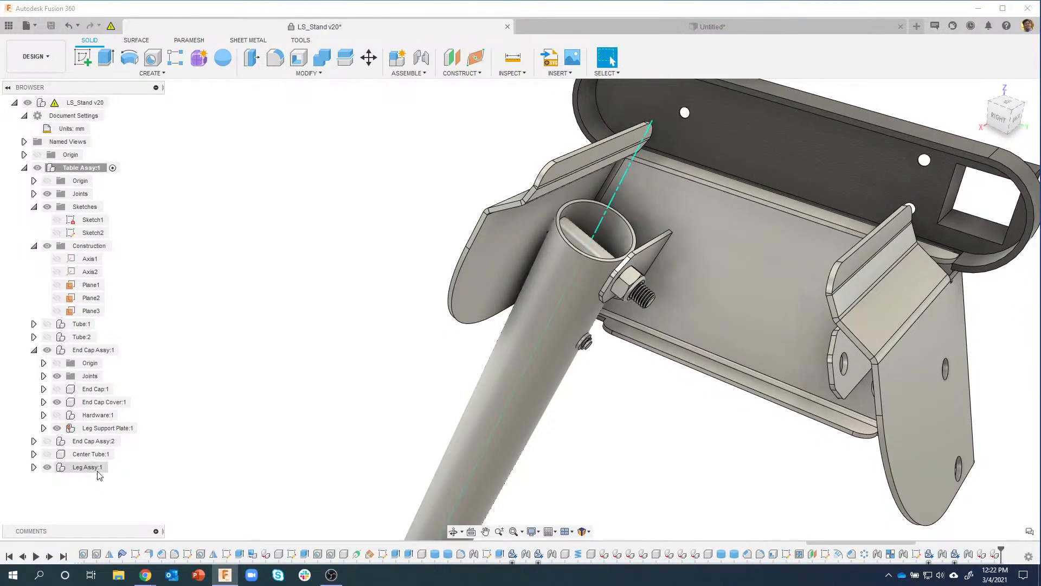
pyautogui.click(69, 26)
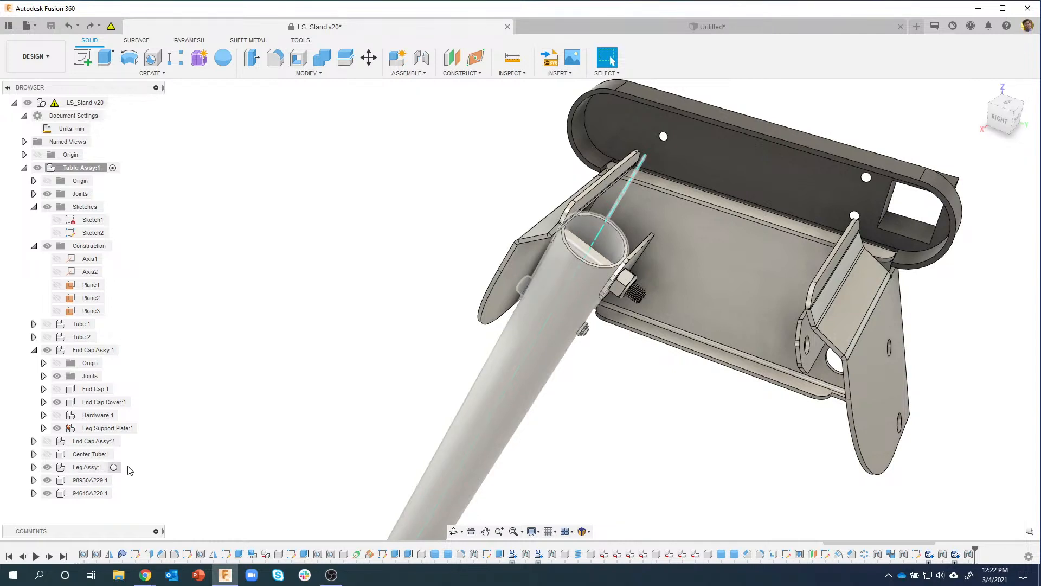
# Step: Delete the 98930A229:1 and 94645A220:1 fastener components
pyautogui.click(90, 480)
pyautogui.keyDown('ctrl'); pyautogui.click(93, 493); pyautogui.keyUp('ctrl')
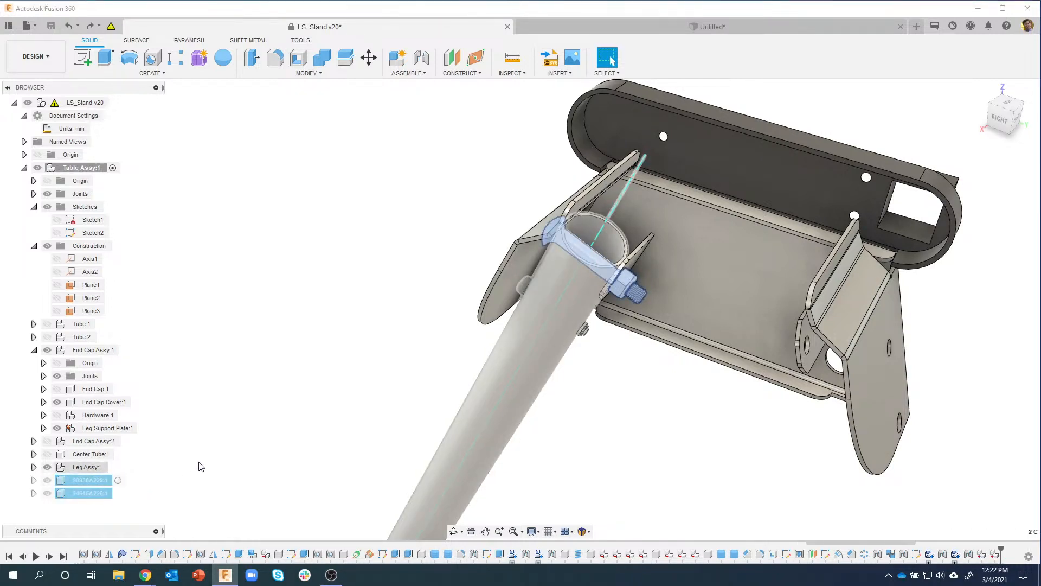
pyautogui.press('Delete')
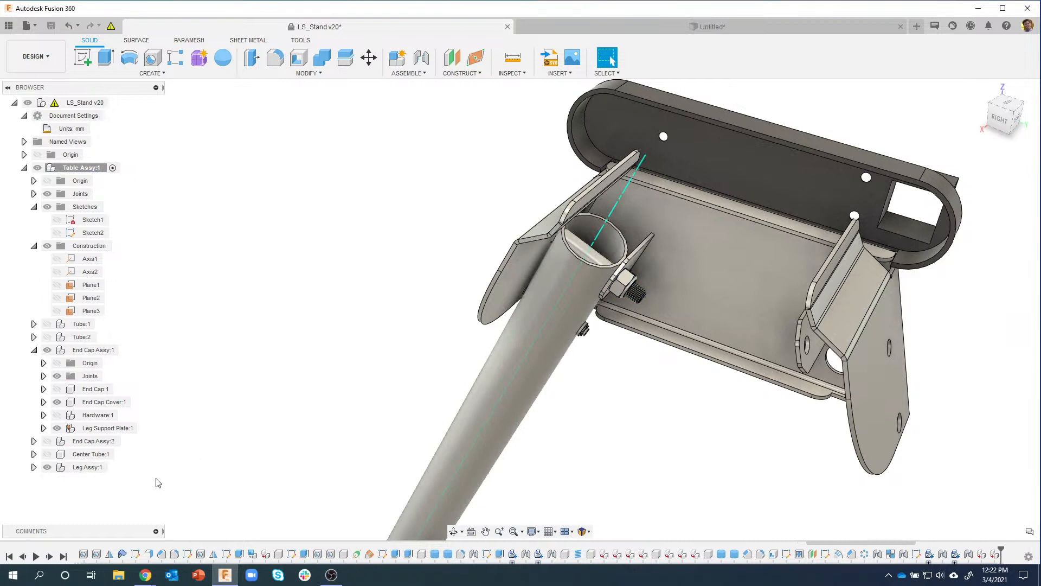
pyautogui.click(86, 468)
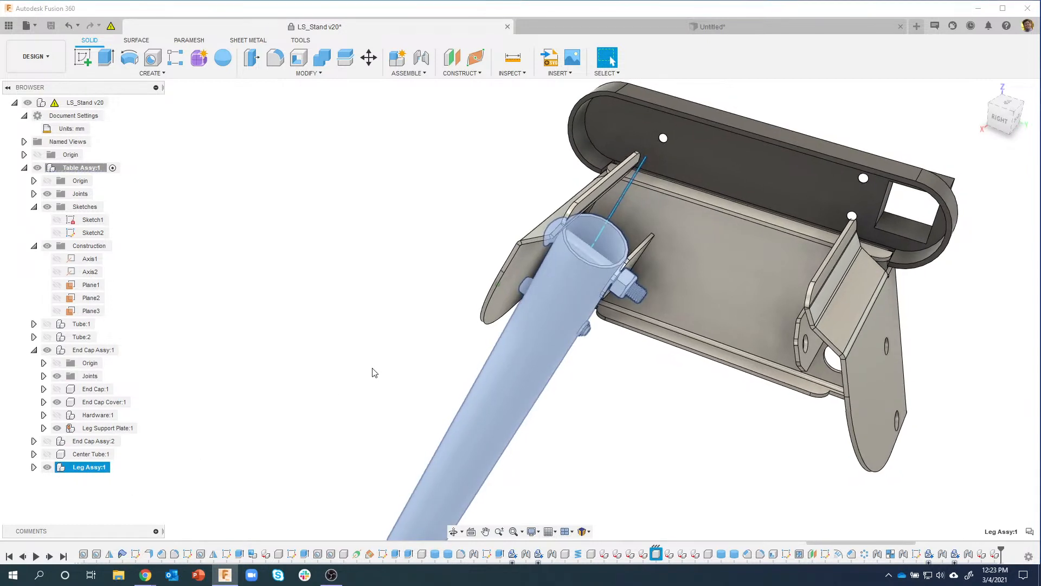
pyautogui.keyDown('shift'); pyautogui.moveTo(372, 369); pyautogui.dragTo(506, 342, button='middle'); pyautogui.keyUp('shift')
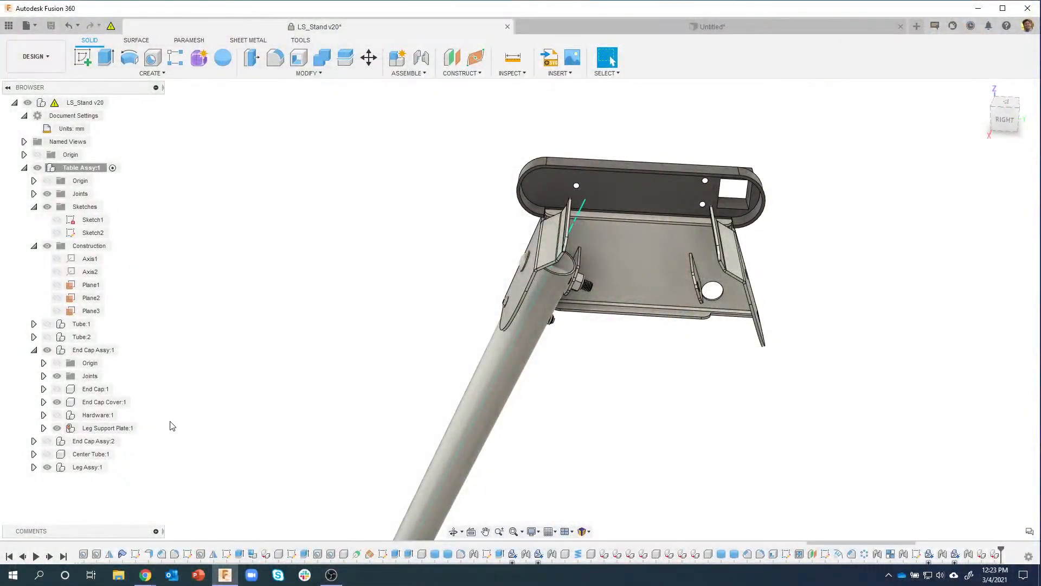
# Step: Mirror Leg Assy:1 across Plane3 to create Leg Assy(Mirror):1
pyautogui.click(152, 73)
pyautogui.click(91, 326)
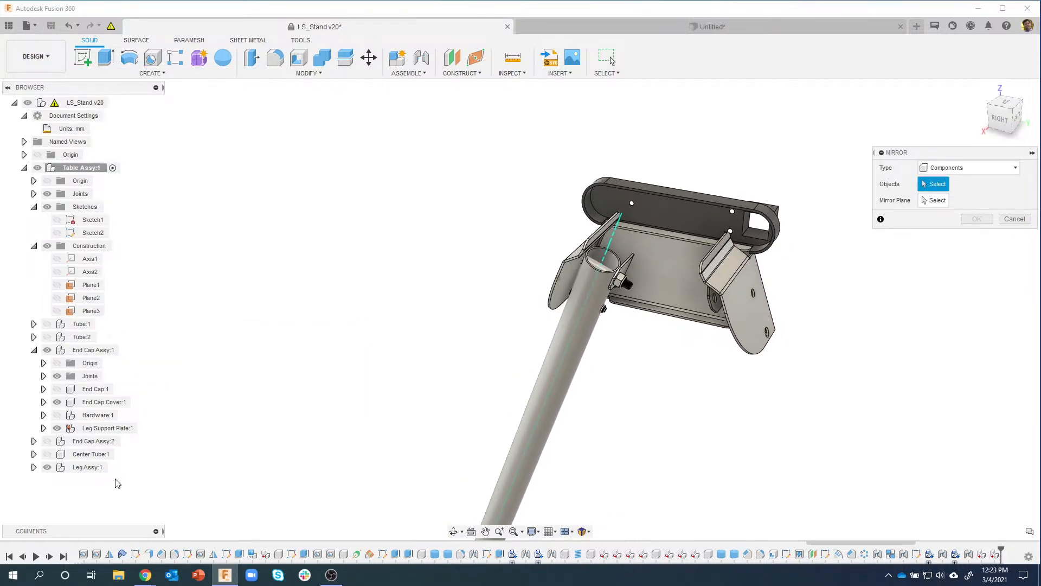
pyautogui.click(87, 468)
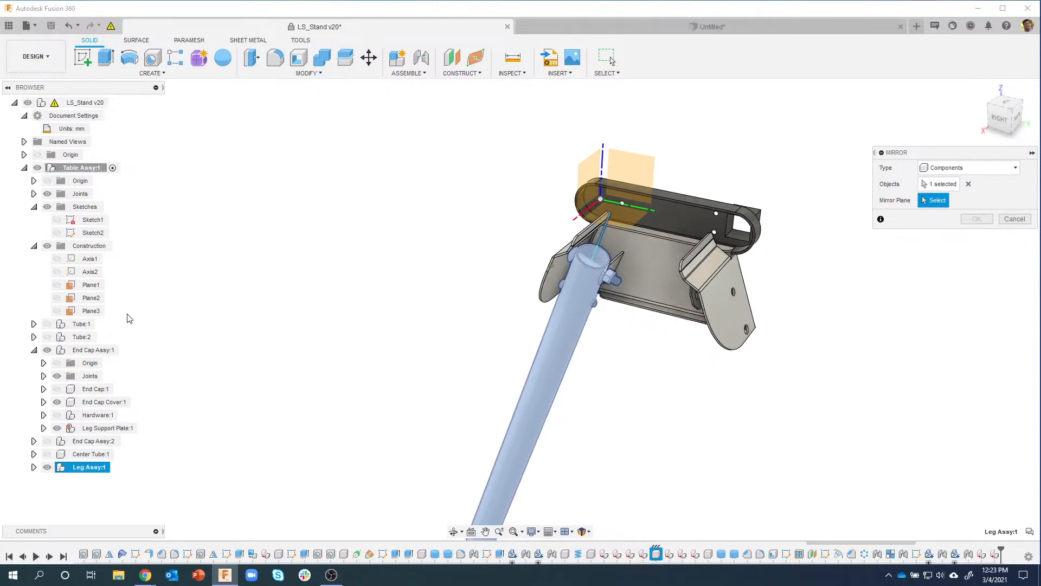
pyautogui.click(69, 313)
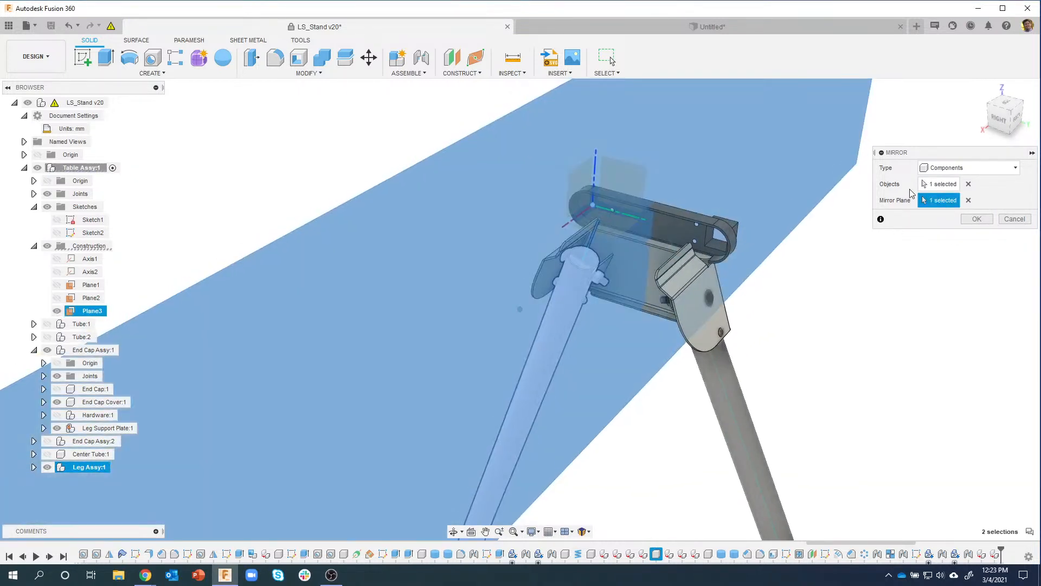
pyautogui.click(991, 223)
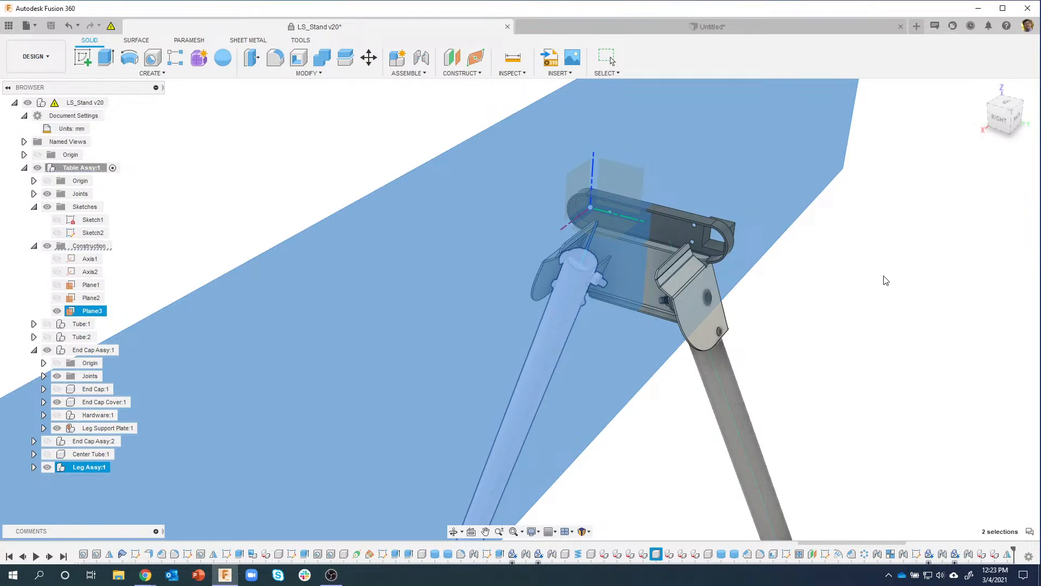
# Step: Hide Plane3, collapse the Construction folder, and zoom toward the leg brackets
pyautogui.click(57, 311)
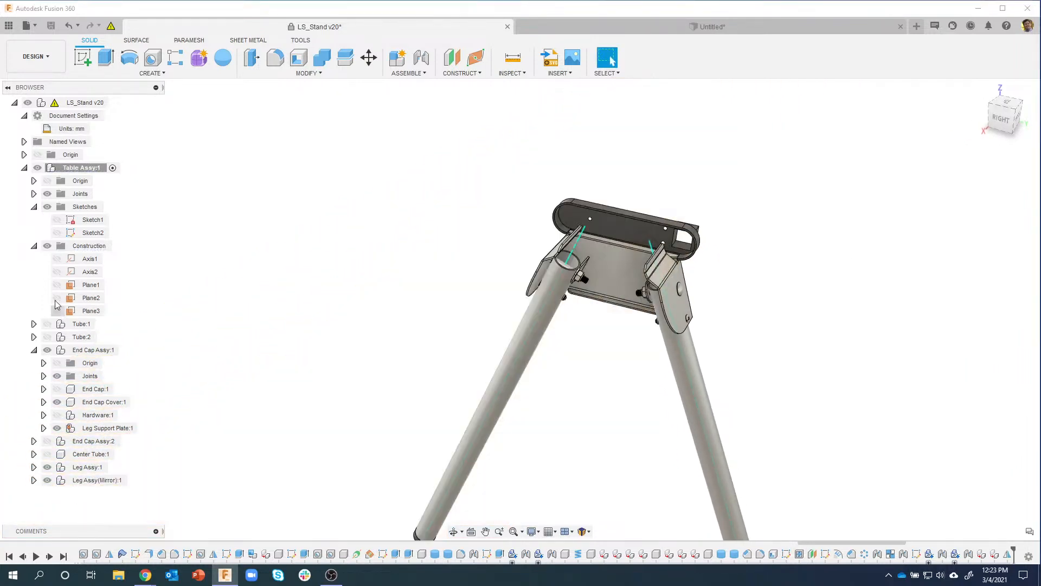
pyautogui.click(35, 247)
pyautogui.keyDown('shift'); pyautogui.moveTo(401, 266); pyautogui.dragTo(594, 309, button='middle'); pyautogui.keyUp('shift')
pyautogui.scroll(4, 597, 309)
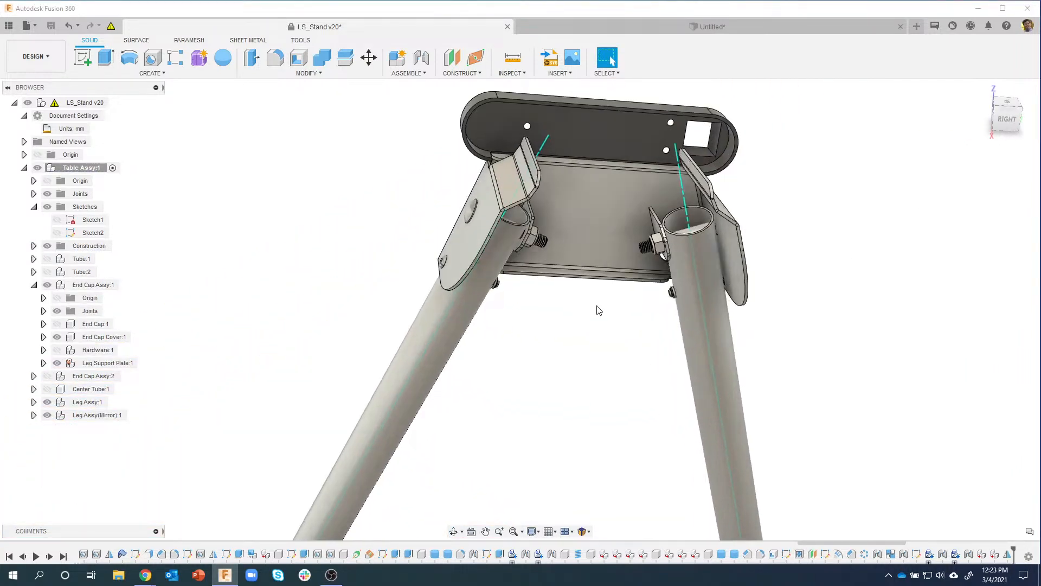
pyautogui.keyDown('shift'); pyautogui.moveTo(665, 254); pyautogui.dragTo(690, 247, button='middle'); pyautogui.keyUp('shift')
pyautogui.scroll(3, 678, 247)
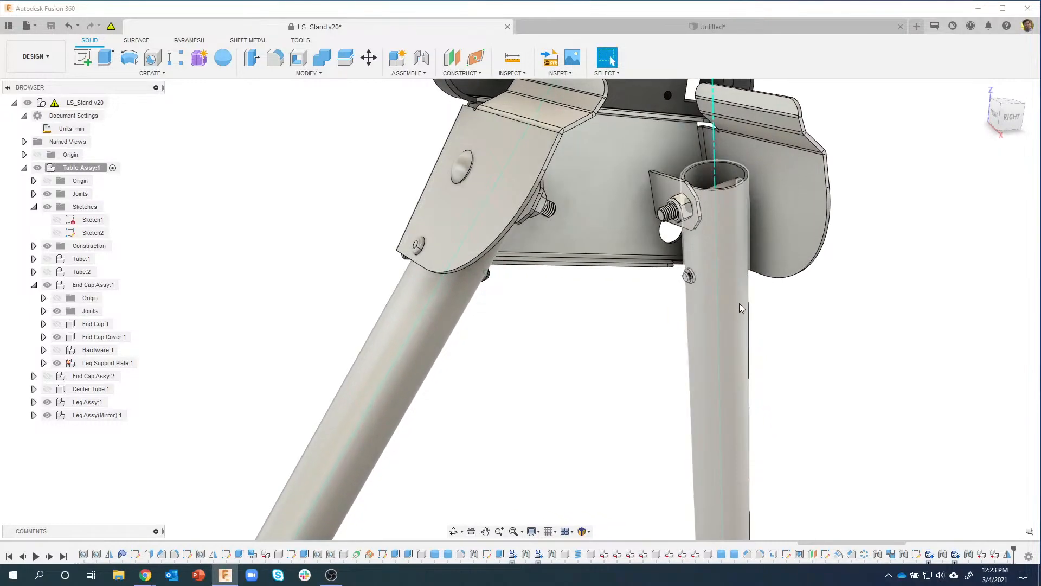
pyautogui.keyDown('shift'); pyautogui.moveTo(881, 337); pyautogui.dragTo(637, 339, button='middle'); pyautogui.keyUp('shift')
pyautogui.scroll(-3, 747, 334)
pyautogui.scroll(-2, 635, 403)
pyautogui.moveTo(621, 296); pyautogui.dragTo(495, 329)
pyautogui.keyDown('shift'); pyautogui.moveTo(553, 304); pyautogui.dragTo(635, 211, button='middle'); pyautogui.keyUp('shift')
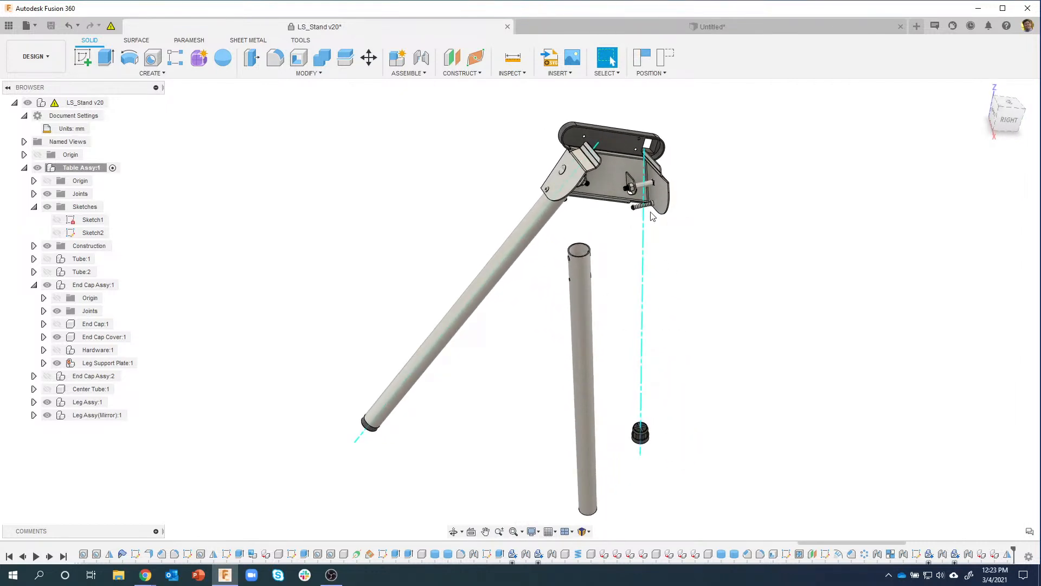
pyautogui.keyDown('shift'); pyautogui.moveTo(654, 364); pyautogui.dragTo(697, 76, button='middle'); pyautogui.keyUp('shift')
pyautogui.click(667, 57)
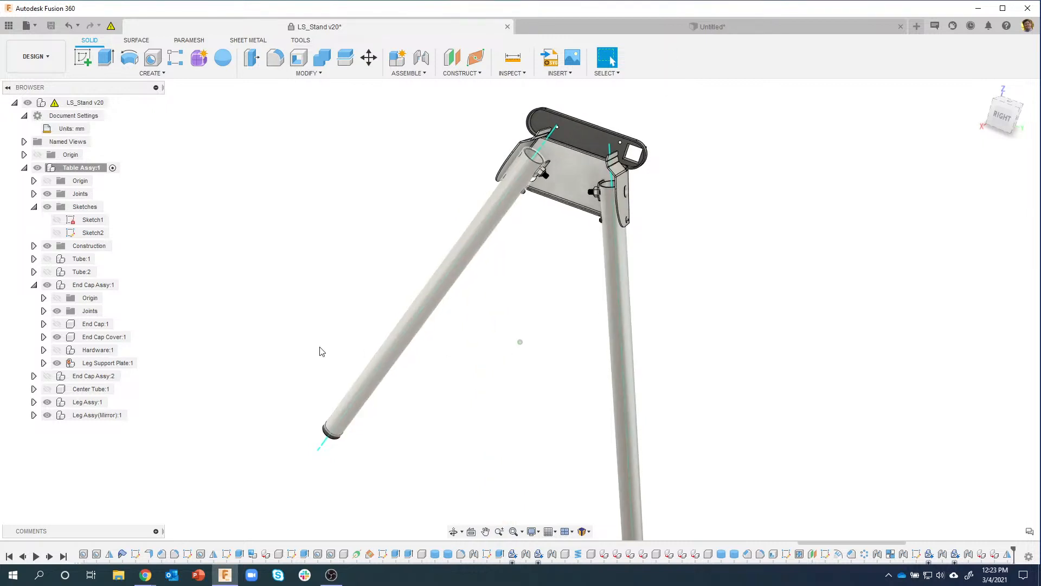
# Step: Make Leg Assy(Mirror):1 a rigid group
pyautogui.rightClick(87, 420)
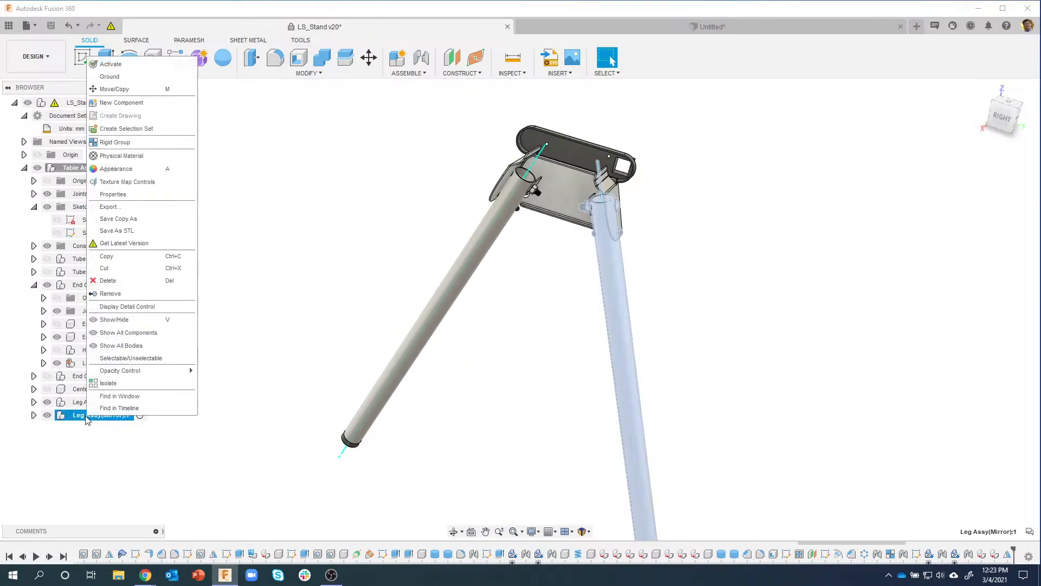
pyautogui.click(116, 142)
pyautogui.keyDown('shift'); pyautogui.moveTo(434, 310); pyautogui.dragTo(646, 323, button='middle'); pyautogui.keyUp('shift')
pyautogui.click(967, 205)
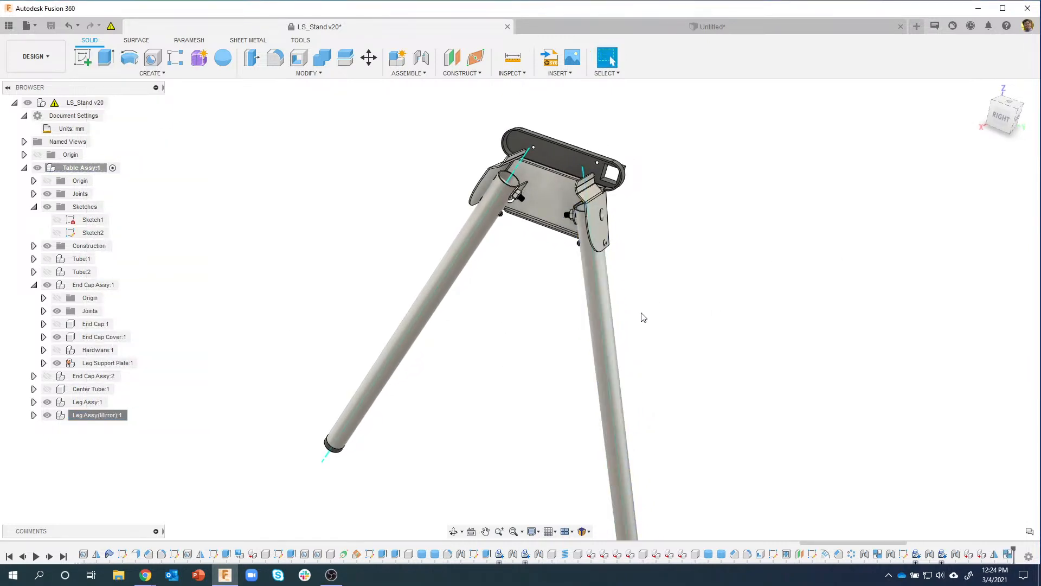
# Step: Drag the mirrored right leg to test that it moves as one piece
pyautogui.moveTo(611, 302); pyautogui.dragTo(585, 320)
pyautogui.keyDown('shift'); pyautogui.moveTo(630, 261); pyautogui.dragTo(561, 249, button='middle'); pyautogui.keyUp('shift')
pyautogui.scroll(3, 563, 250)
pyautogui.keyDown('shift'); pyautogui.moveTo(630, 228); pyautogui.dragTo(662, 174, button='middle'); pyautogui.keyUp('shift')
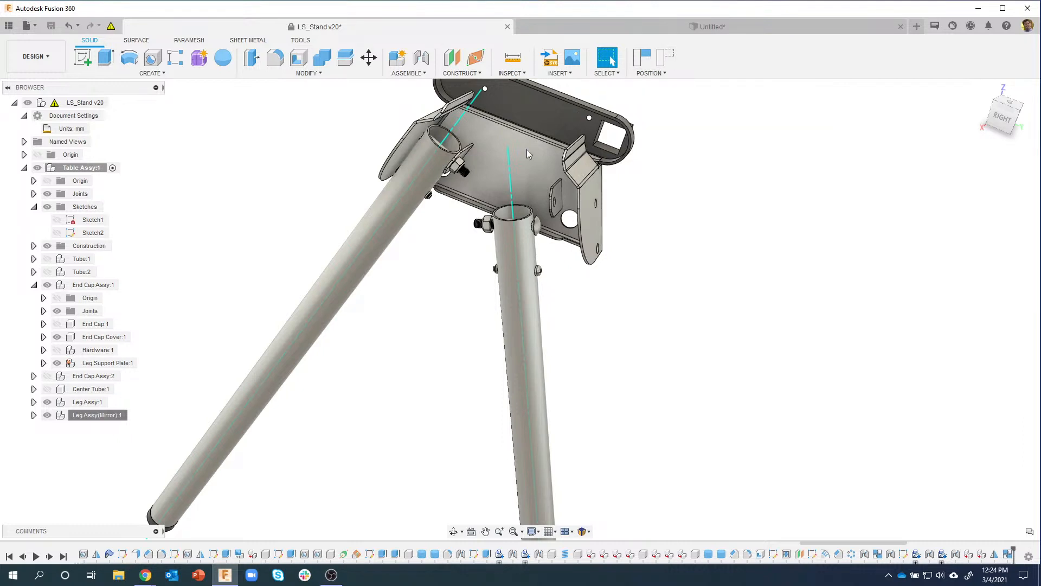
# Step: Revert the swung mirrored leg to its original position and bring up the Assemble menu
pyautogui.keyDown('shift'); pyautogui.moveTo(528, 153); pyautogui.dragTo(451, 167, button='middle'); pyautogui.keyUp('shift')
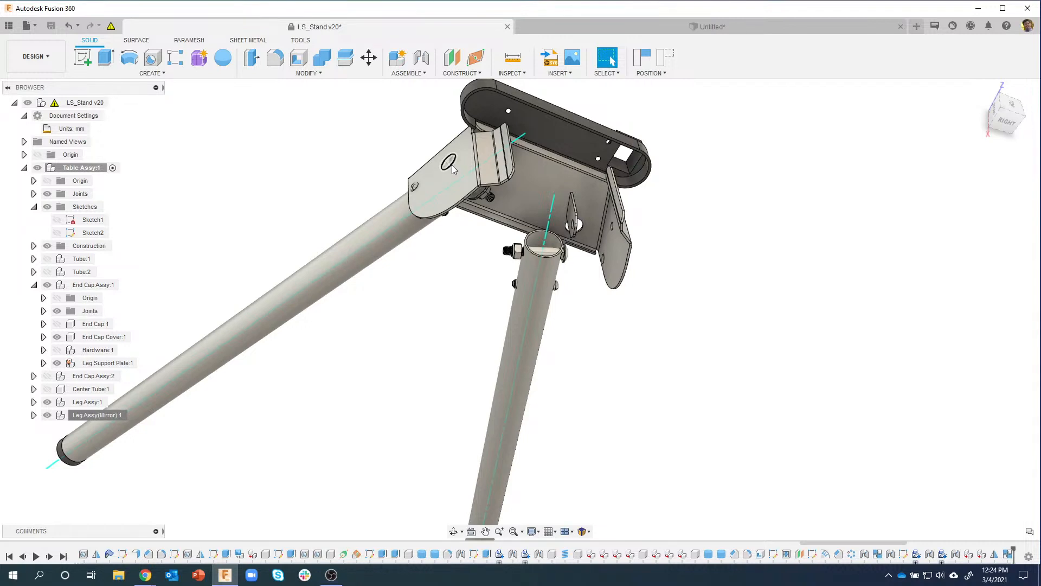
pyautogui.keyDown('shift'); pyautogui.moveTo(453, 168); pyautogui.dragTo(567, 214, button='middle'); pyautogui.keyUp('shift')
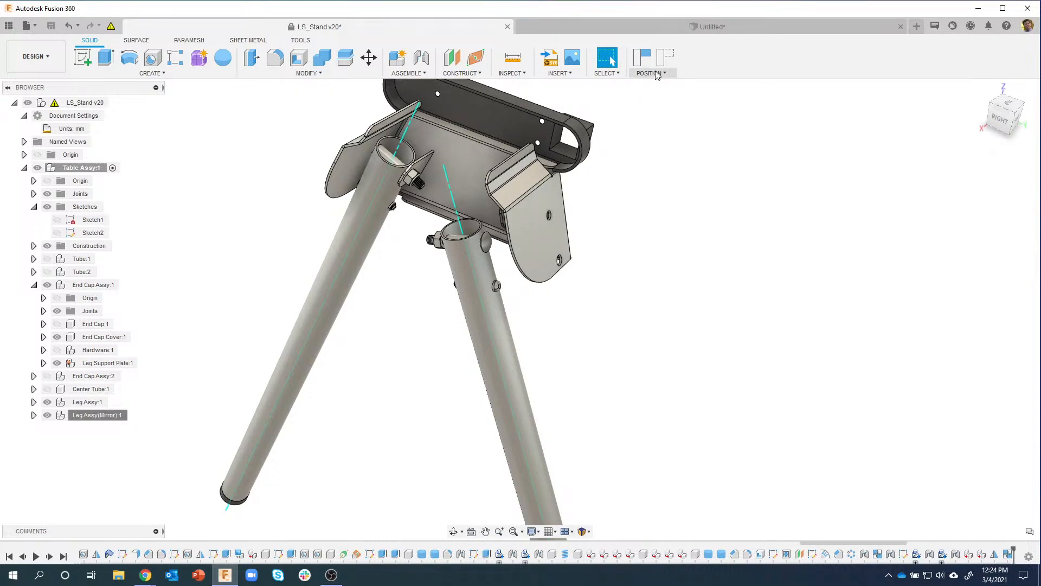
pyautogui.click(666, 56)
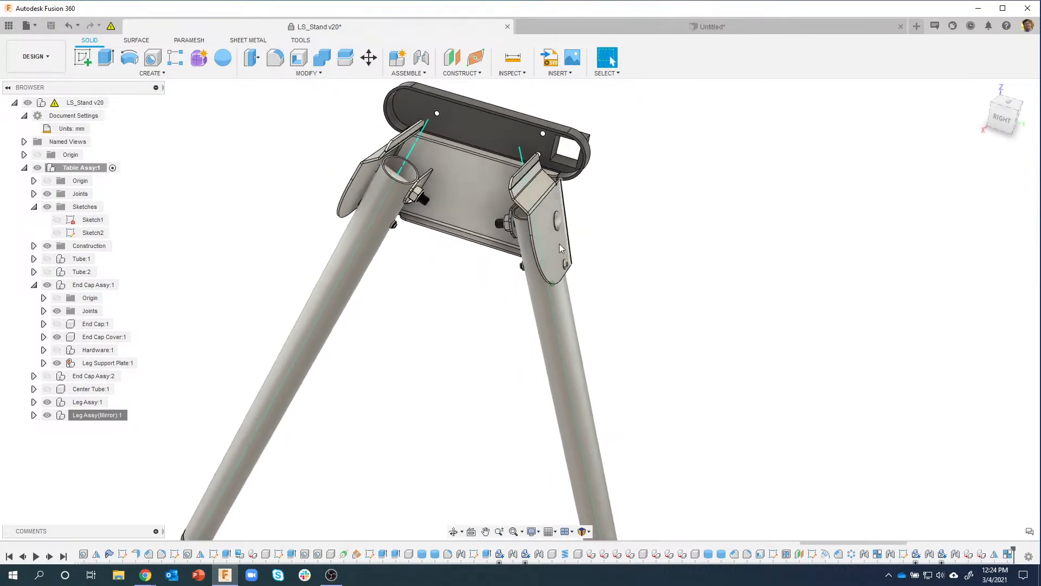
pyautogui.scroll(3, 560, 241)
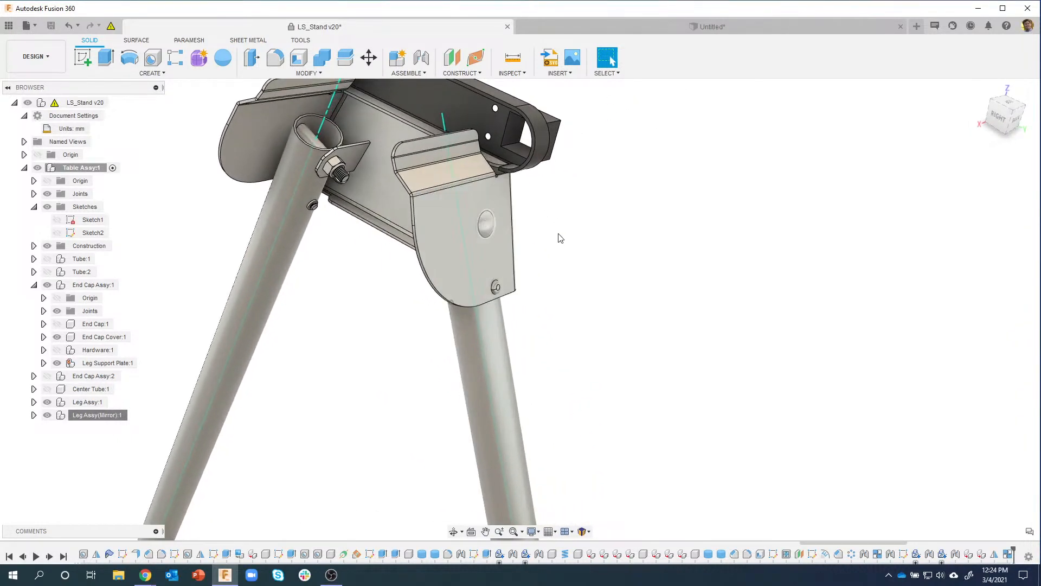
pyautogui.keyDown('shift'); pyautogui.moveTo(559, 234); pyautogui.dragTo(626, 241, button='middle'); pyautogui.keyUp('shift')
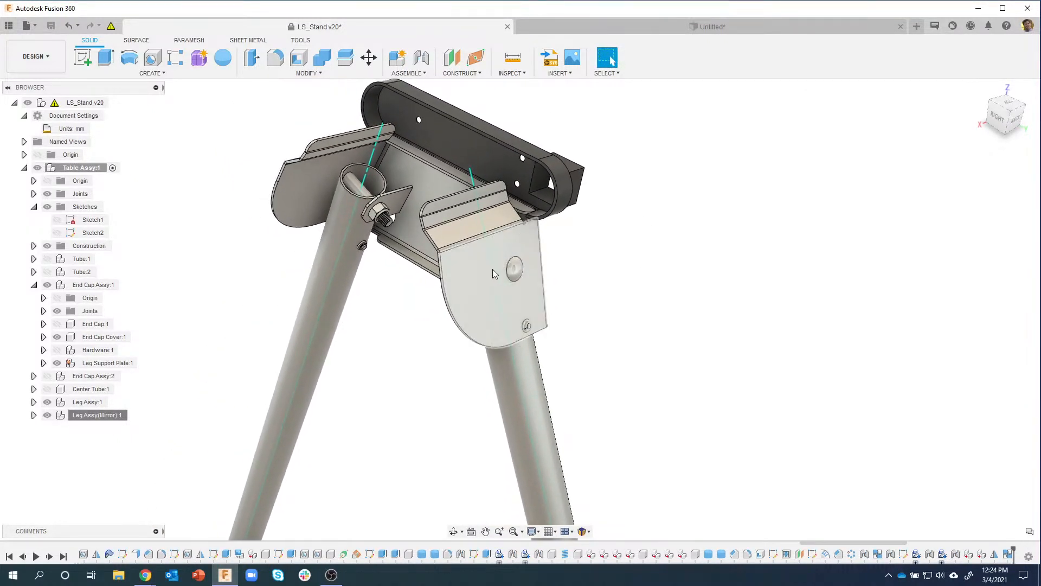
pyautogui.keyDown('shift'); pyautogui.moveTo(489, 262); pyautogui.dragTo(515, 109, button='middle'); pyautogui.keyUp('shift')
pyautogui.click(410, 74)
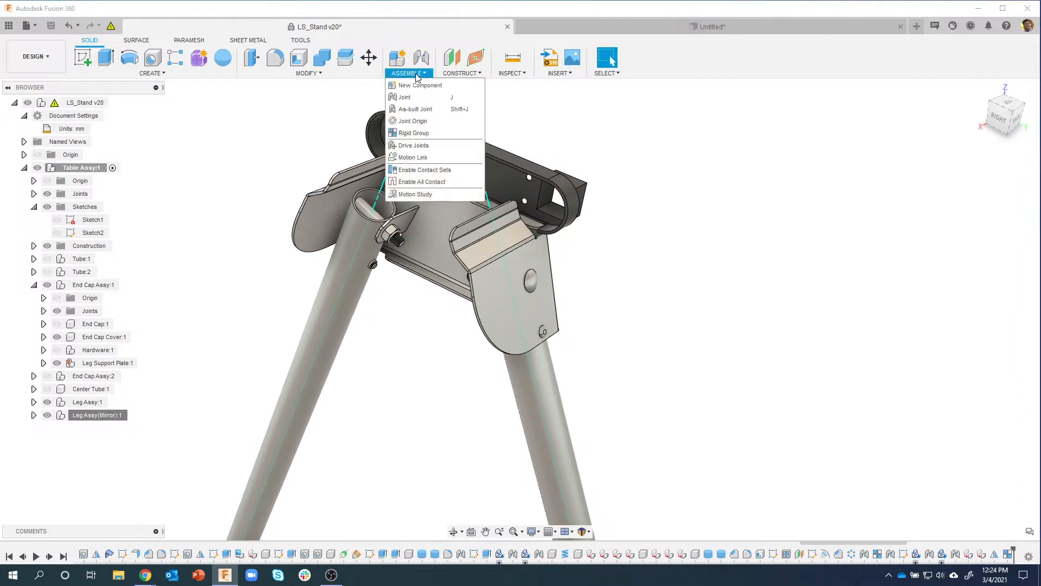
# Step: Start an As-built Joint with the Revolute joint type
pyautogui.click(432, 109)
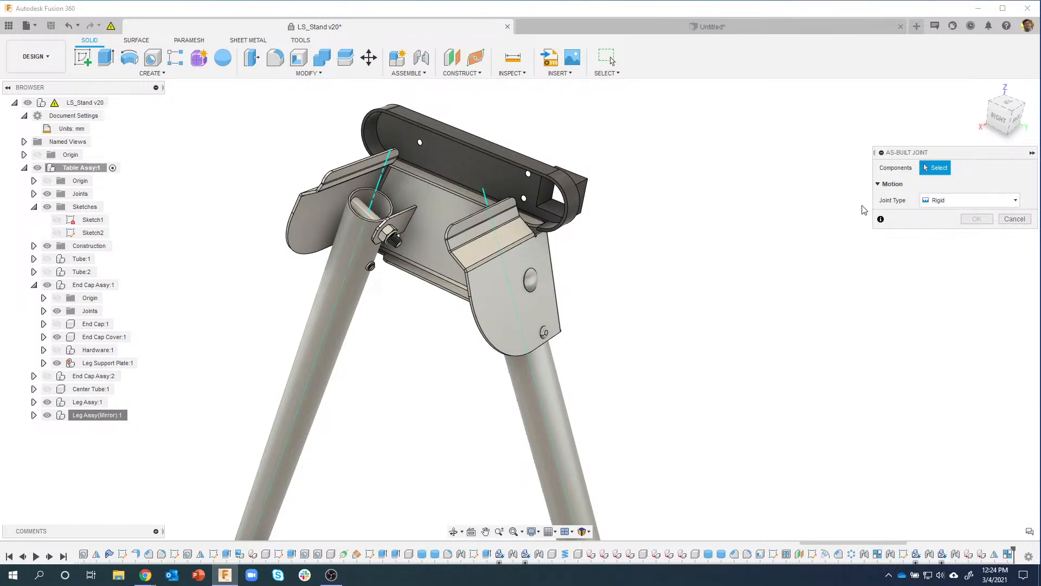
pyautogui.click(958, 201)
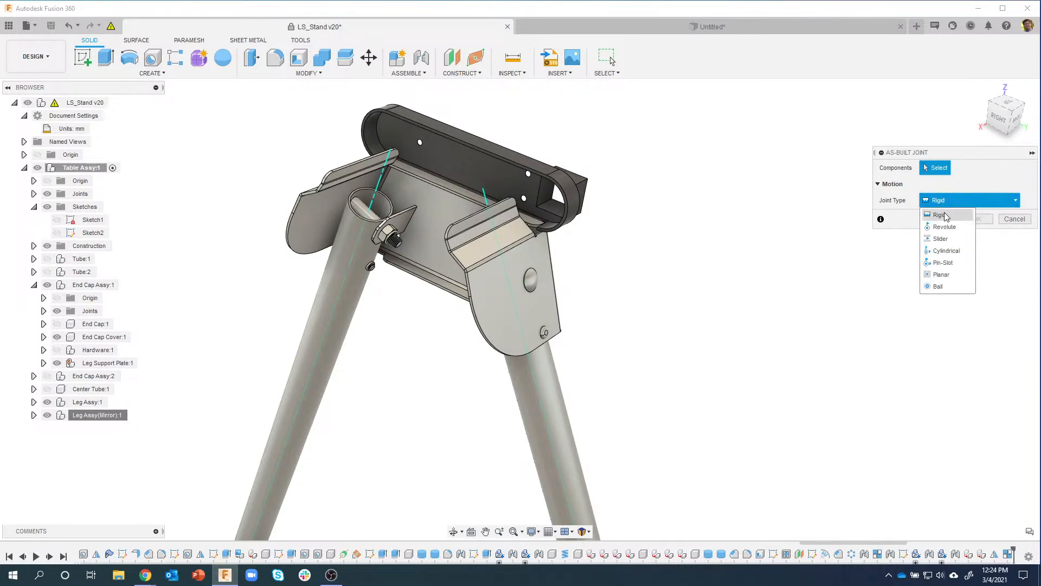
pyautogui.click(944, 219)
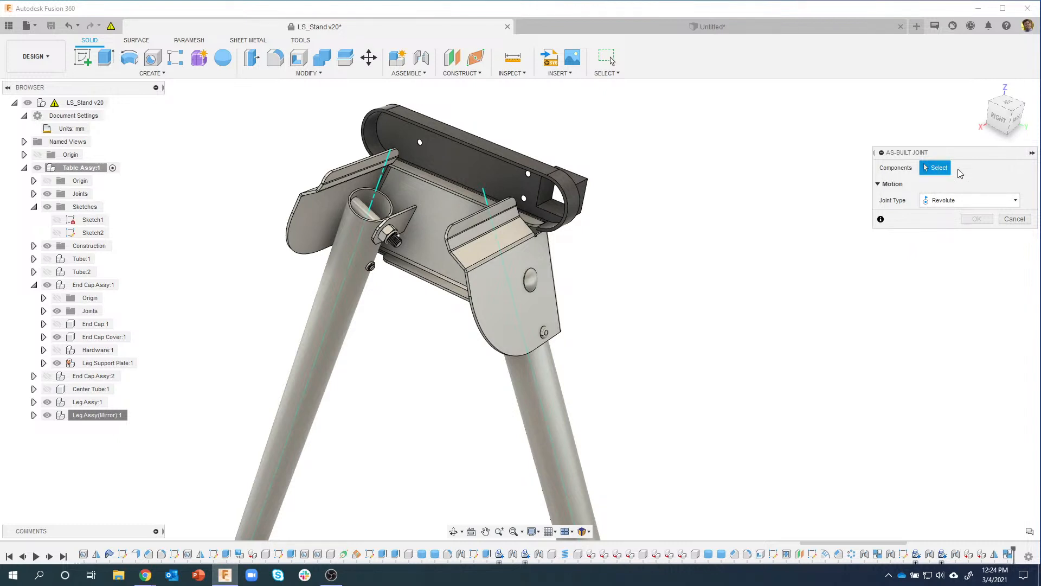
pyautogui.scroll(-1, 819, 260)
pyautogui.scroll(3, 705, 253)
pyautogui.keyDown('shift'); pyautogui.moveTo(662, 251); pyautogui.dragTo(613, 260, button='middle'); pyautogui.keyUp('shift')
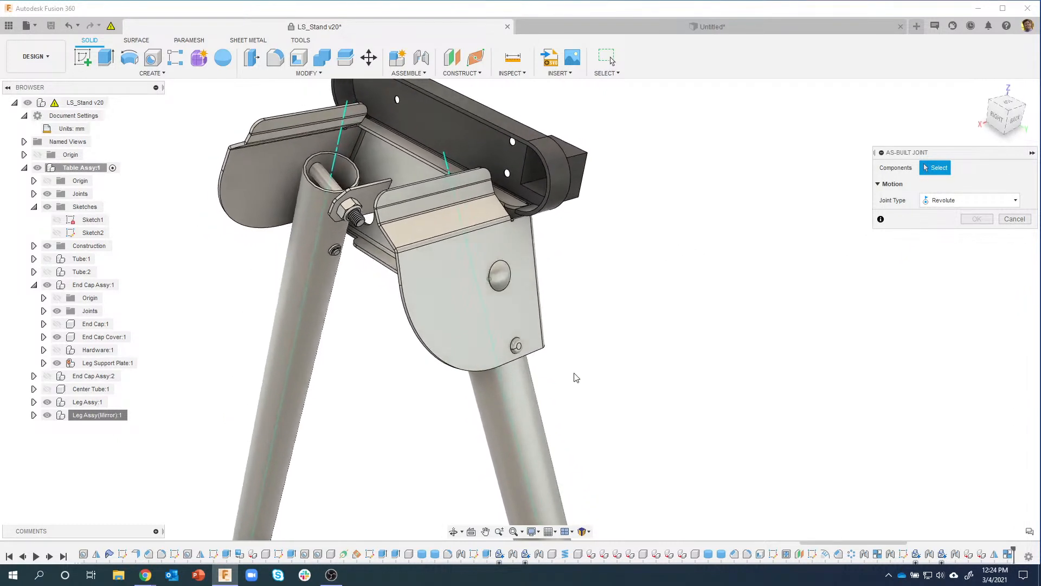
# Step: Join the mirrored leg tube to the Leg Support Plate at the round boss
pyautogui.click(519, 416)
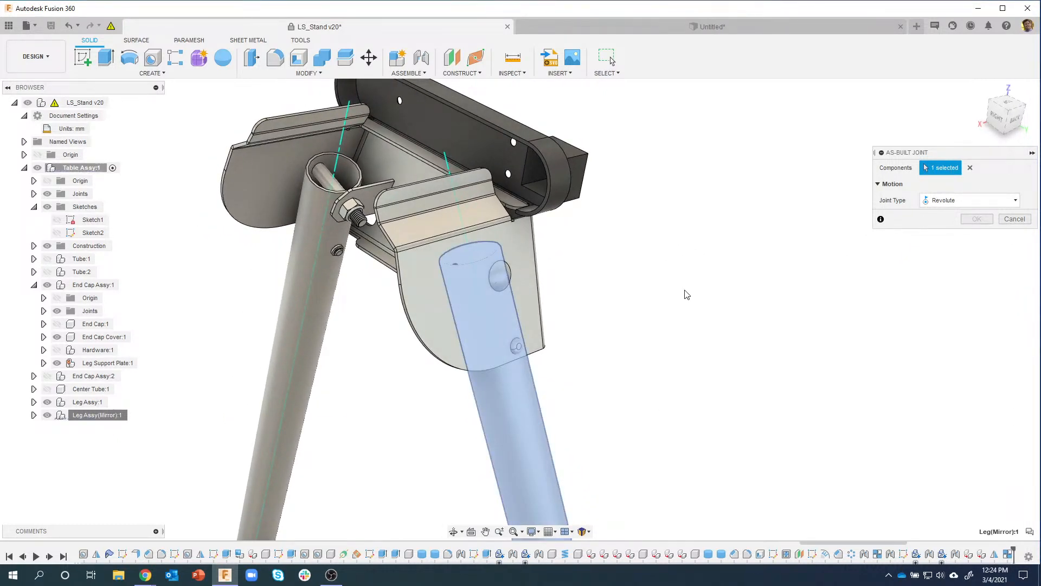
pyautogui.click(432, 325)
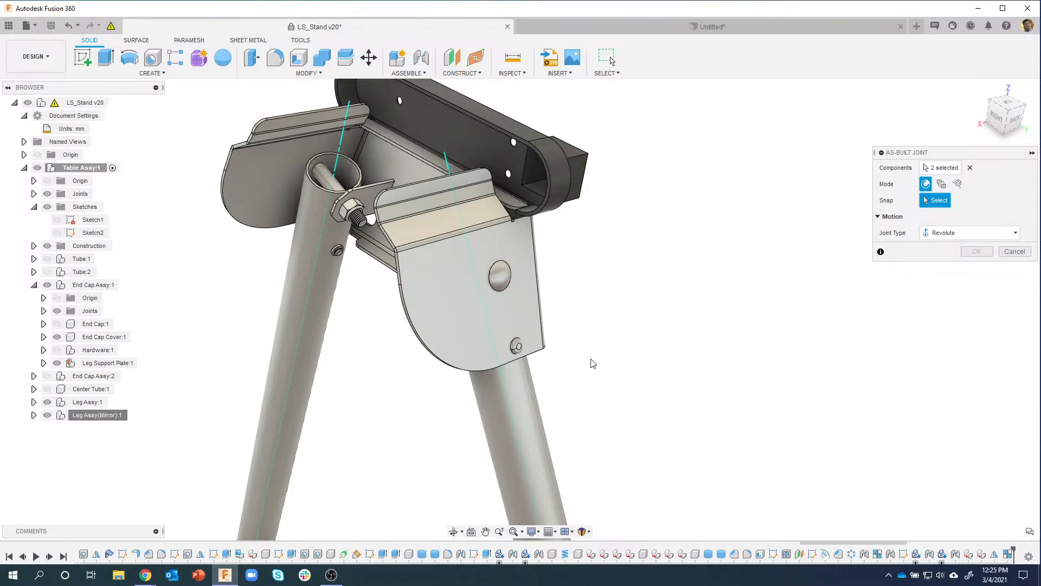
pyautogui.scroll(2, 502, 268)
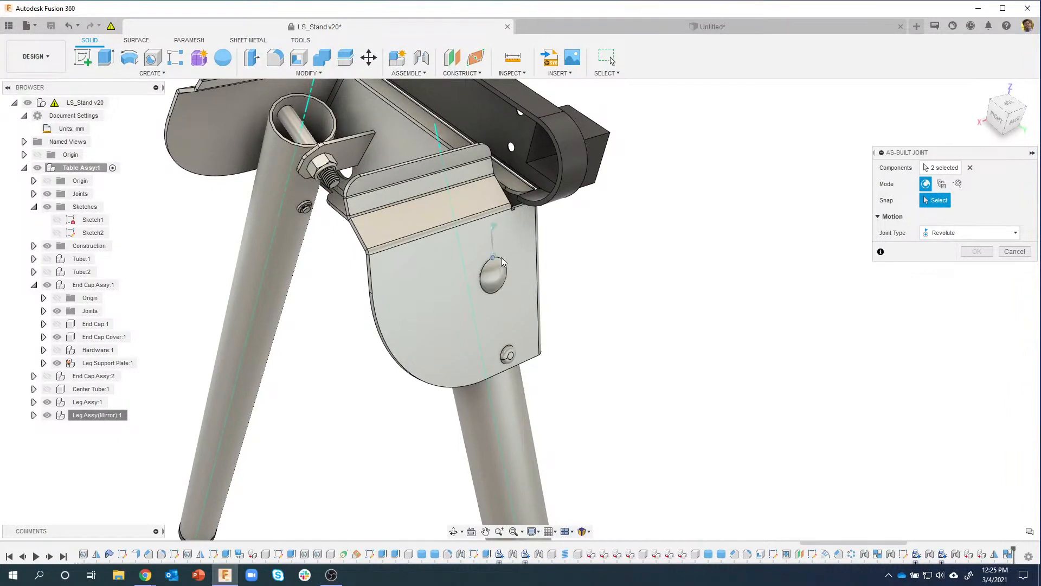
pyautogui.keyDown('shift'); pyautogui.moveTo(501, 261); pyautogui.dragTo(451, 267, button='middle'); pyautogui.keyUp('shift')
pyautogui.scroll(2, 451, 267)
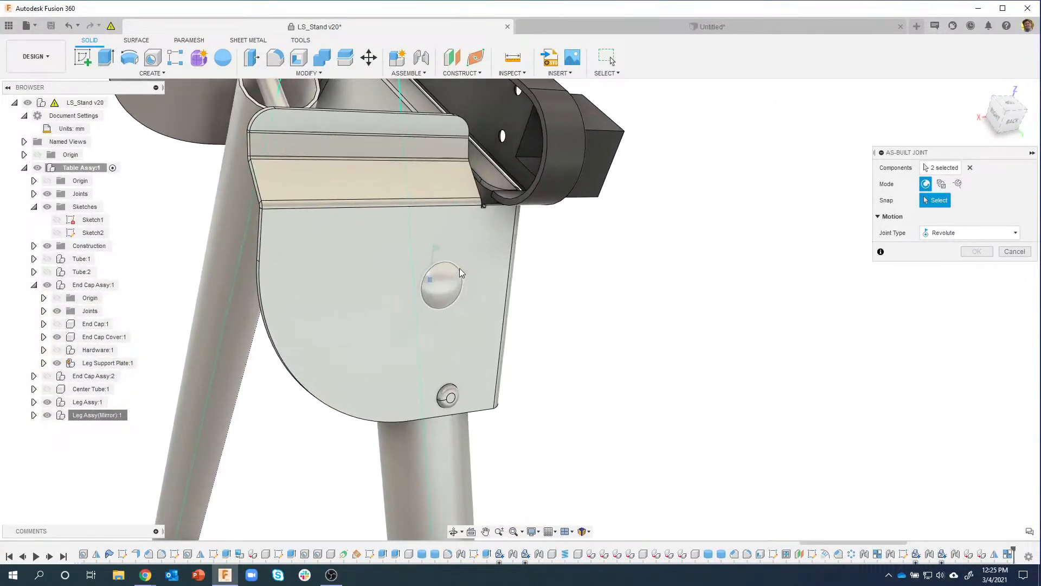
pyautogui.click(458, 268)
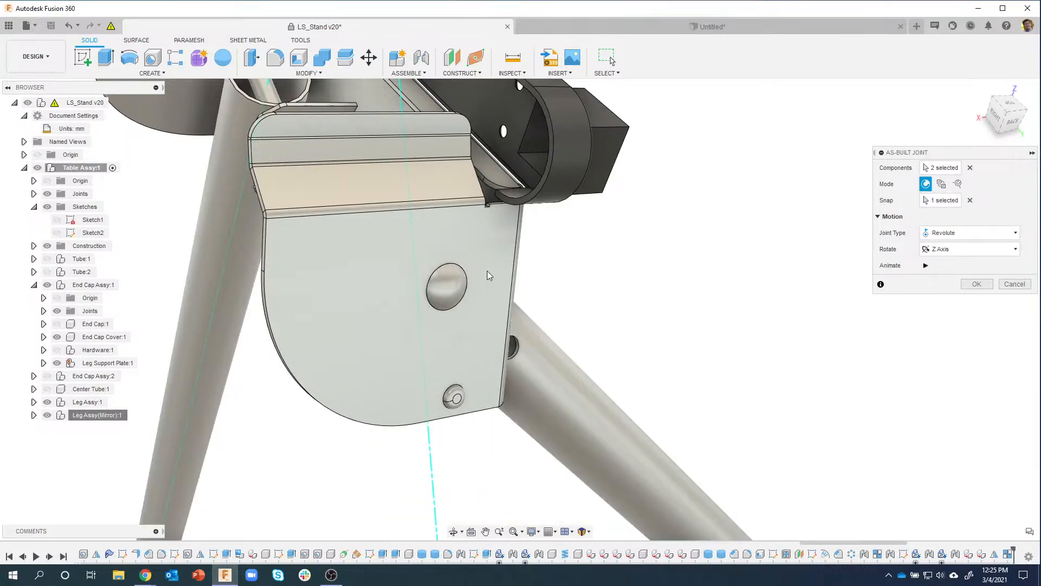
pyautogui.scroll(-3, 562, 362)
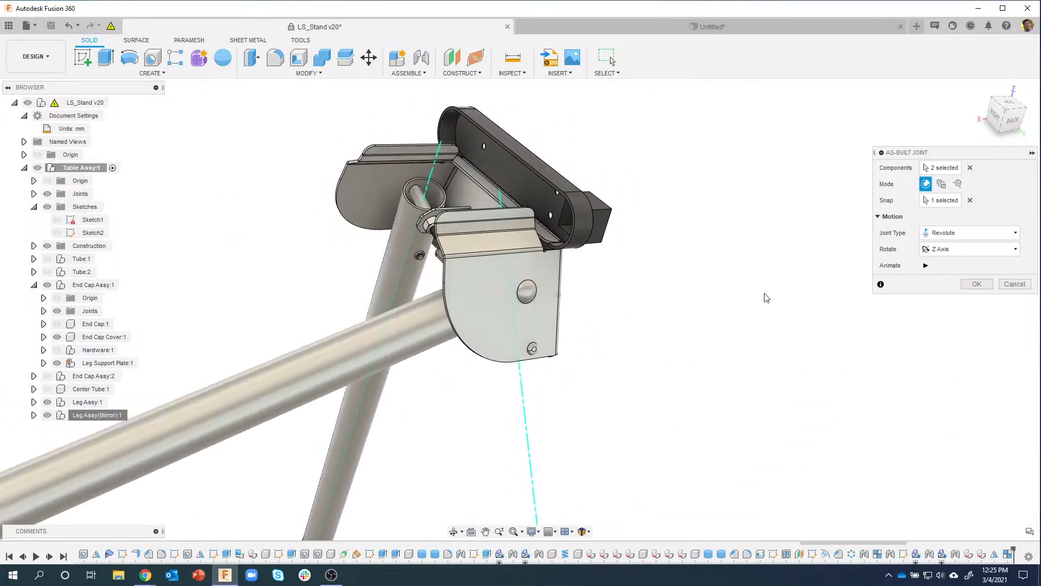
pyautogui.click(977, 283)
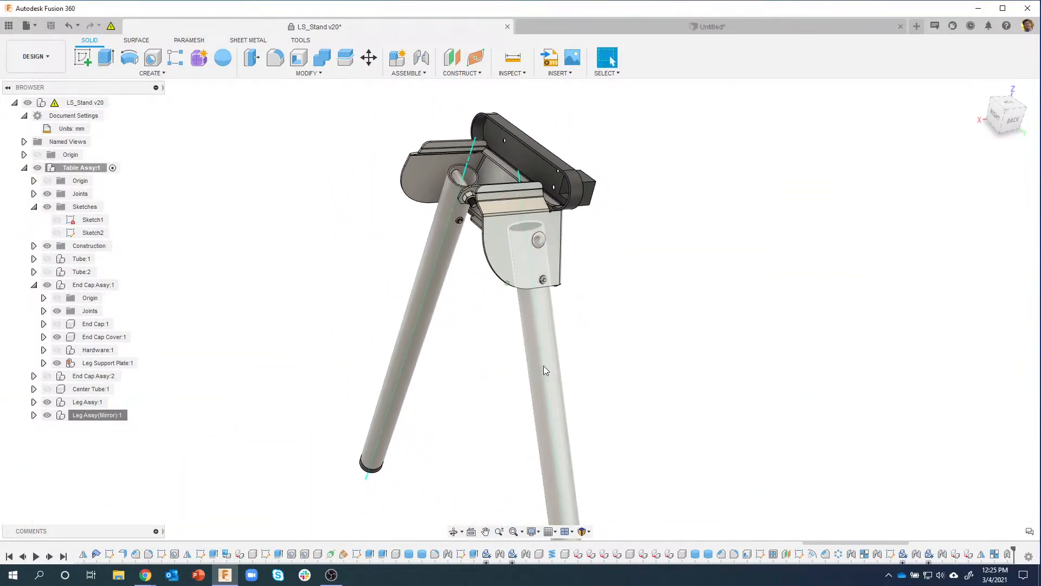
# Step: Swing the leg on its new joint, then revert it to its original position
pyautogui.moveTo(545, 365); pyautogui.dragTo(766, 284)
pyautogui.keyDown('shift'); pyautogui.moveTo(766, 283); pyautogui.dragTo(857, 234, button='middle'); pyautogui.keyUp('shift')
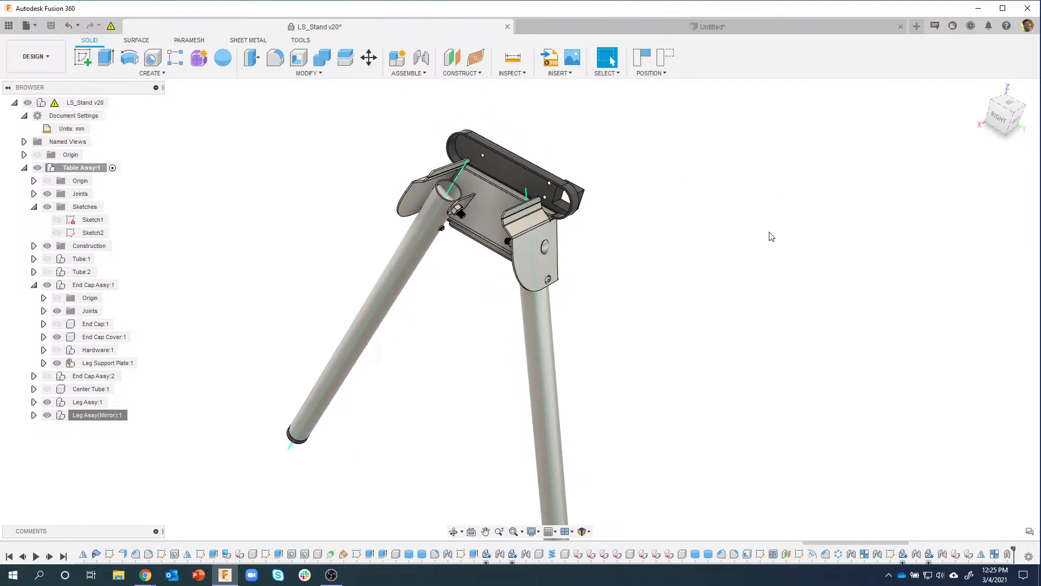
pyautogui.click(671, 61)
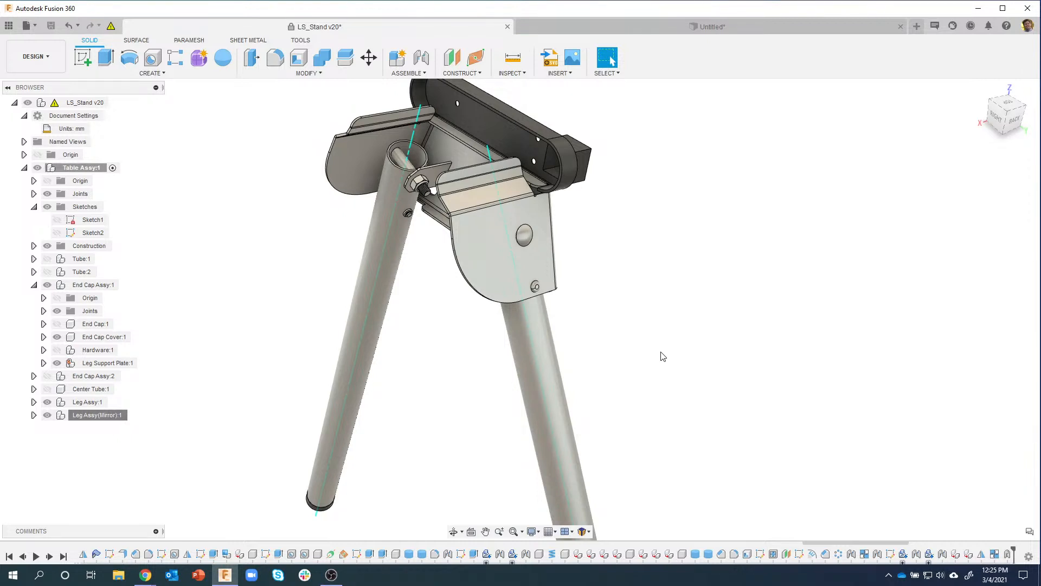
# Step: Browse the Assemble menu without choosing, then open the Inspect dropdown
pyautogui.click(408, 73)
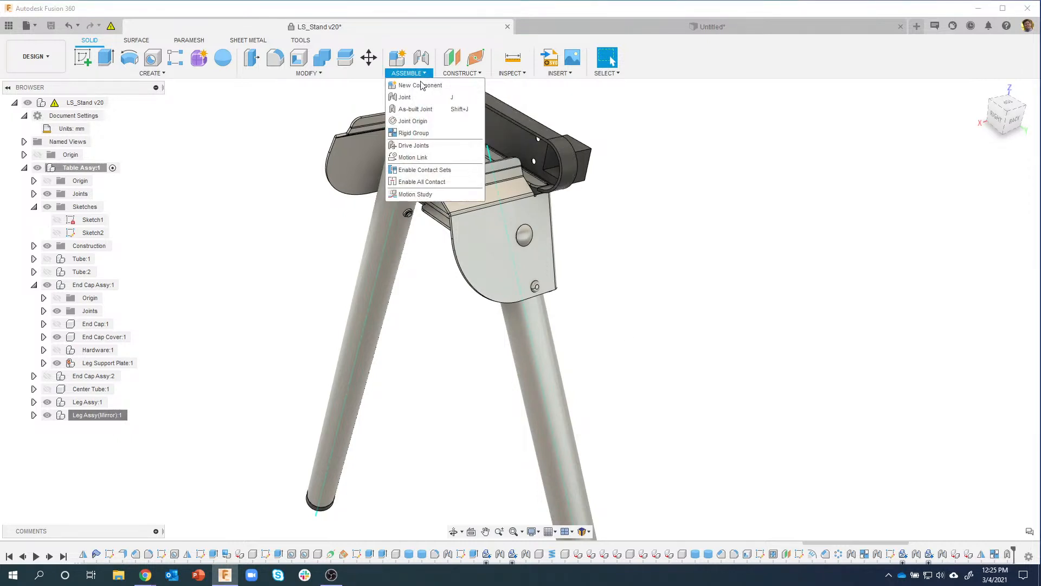
pyautogui.click(662, 114)
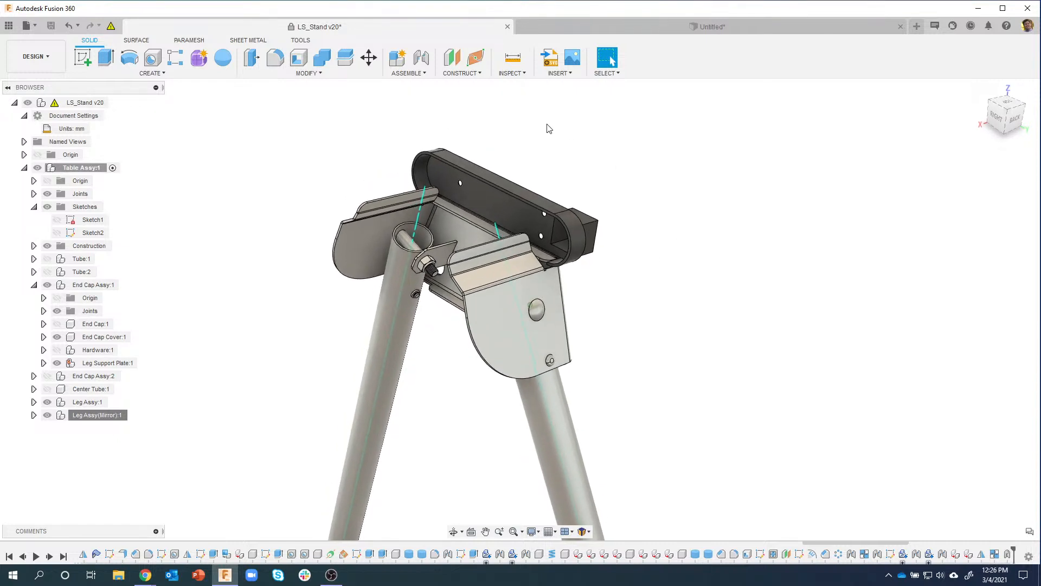
pyautogui.click(511, 74)
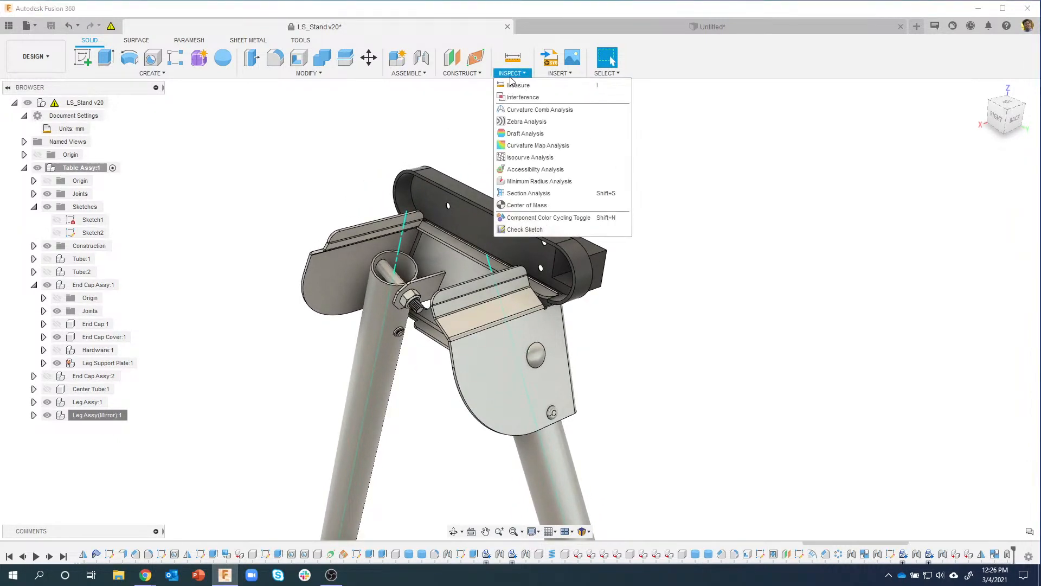
# Step: Start the Interference check and inspect the bolt head up close
pyautogui.click(536, 98)
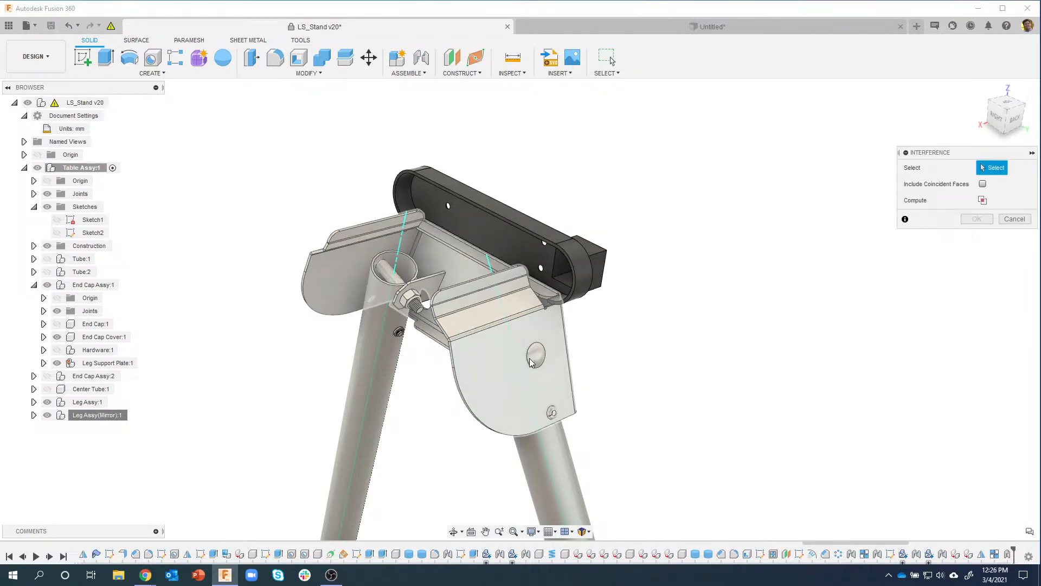
pyautogui.keyDown('shift'); pyautogui.moveTo(542, 356); pyautogui.dragTo(573, 350, button='middle'); pyautogui.keyUp('shift')
pyautogui.scroll(6, 513, 348)
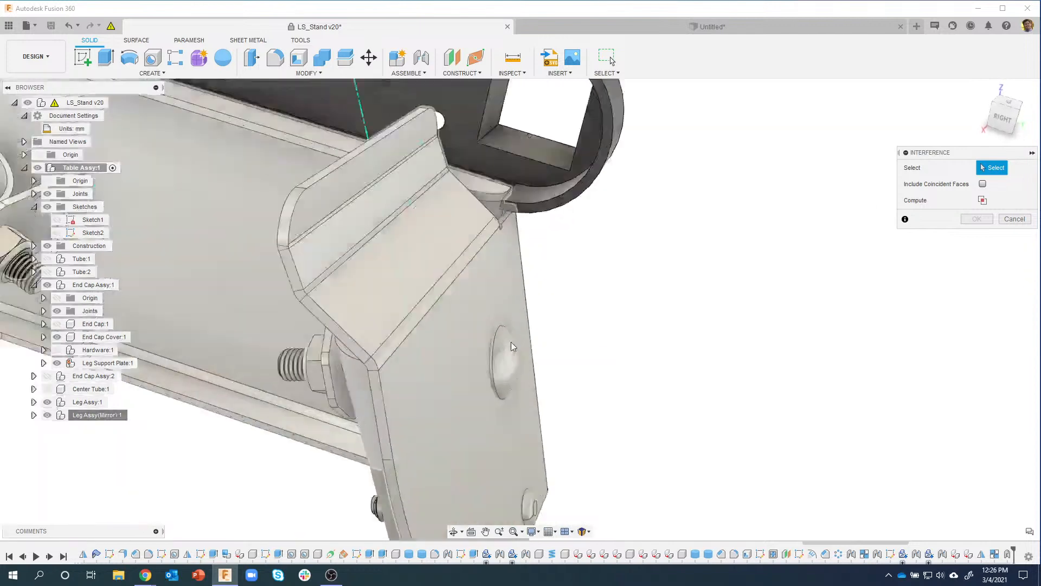
pyautogui.keyDown('shift'); pyautogui.moveTo(482, 362); pyautogui.dragTo(493, 353, button='middle'); pyautogui.keyUp('shift')
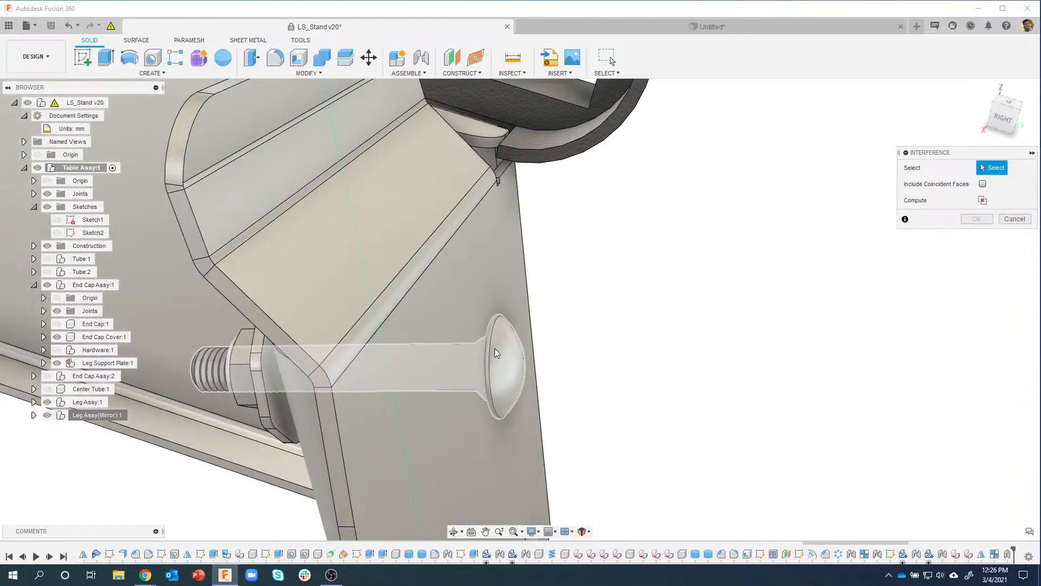
pyautogui.scroll(-8, 495, 354)
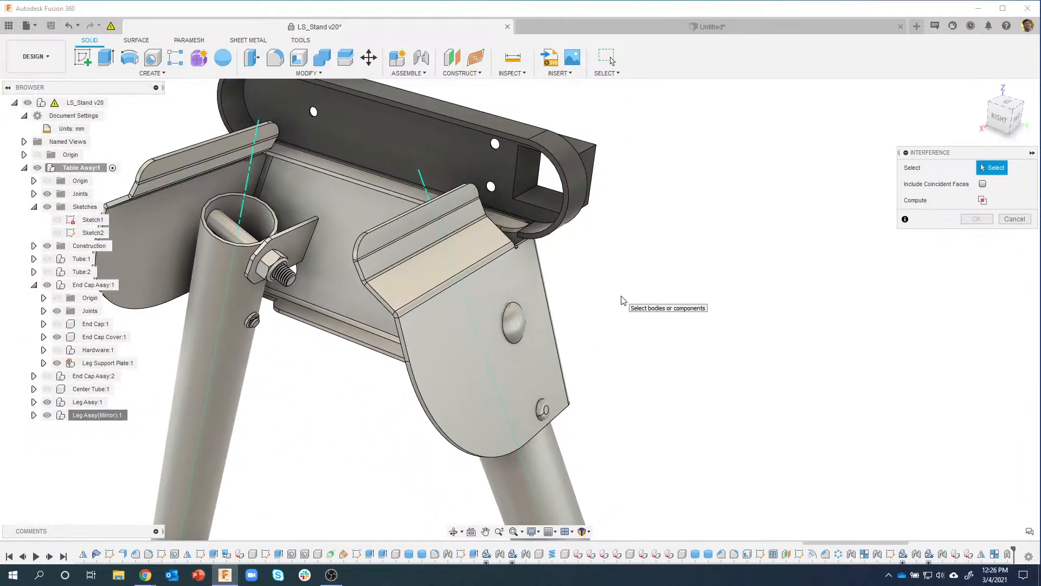
pyautogui.scroll(-3, 622, 296)
pyautogui.keyDown('shift'); pyautogui.moveTo(622, 297); pyautogui.dragTo(658, 277, button='middle'); pyautogui.keyUp('shift')
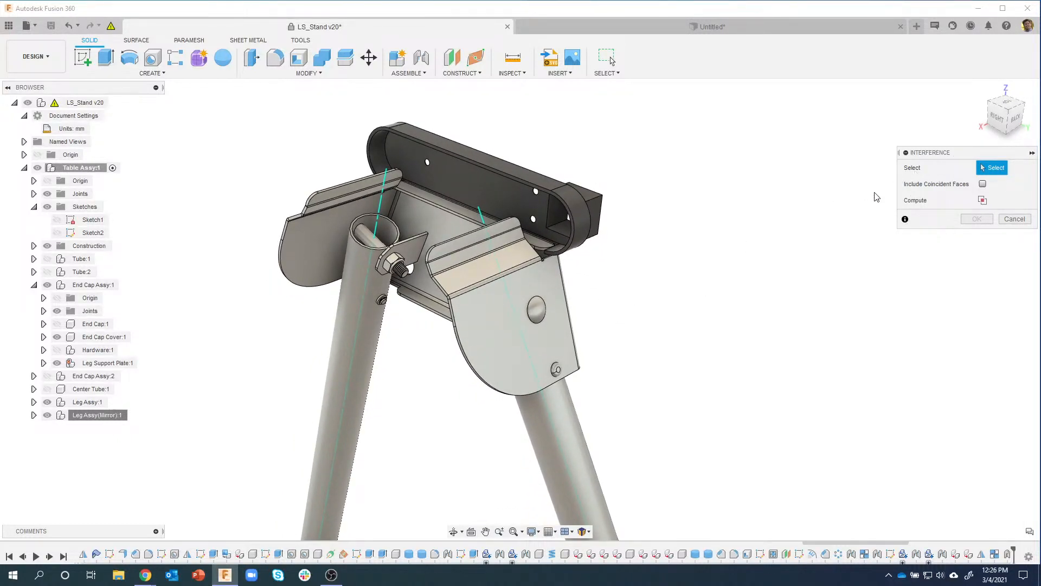
pyautogui.scroll(-3, 853, 342)
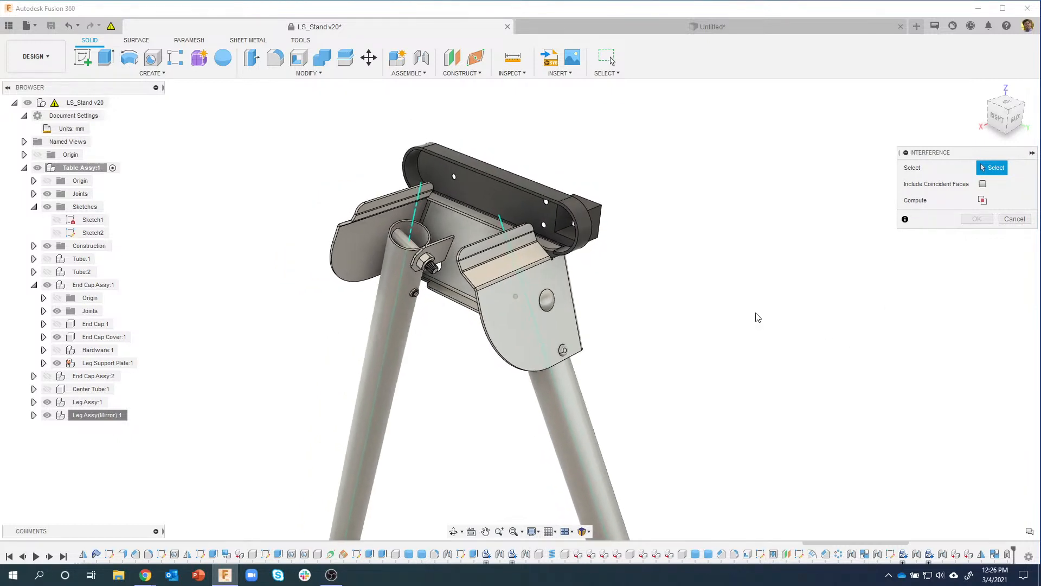
pyautogui.keyDown('shift'); pyautogui.moveTo(758, 318); pyautogui.dragTo(683, 331, button='middle'); pyautogui.keyUp('shift')
# Step: Window-select all 25 components, compute interferences, and move the results table aside
pyautogui.moveTo(711, 410); pyautogui.dragTo(327, 139)
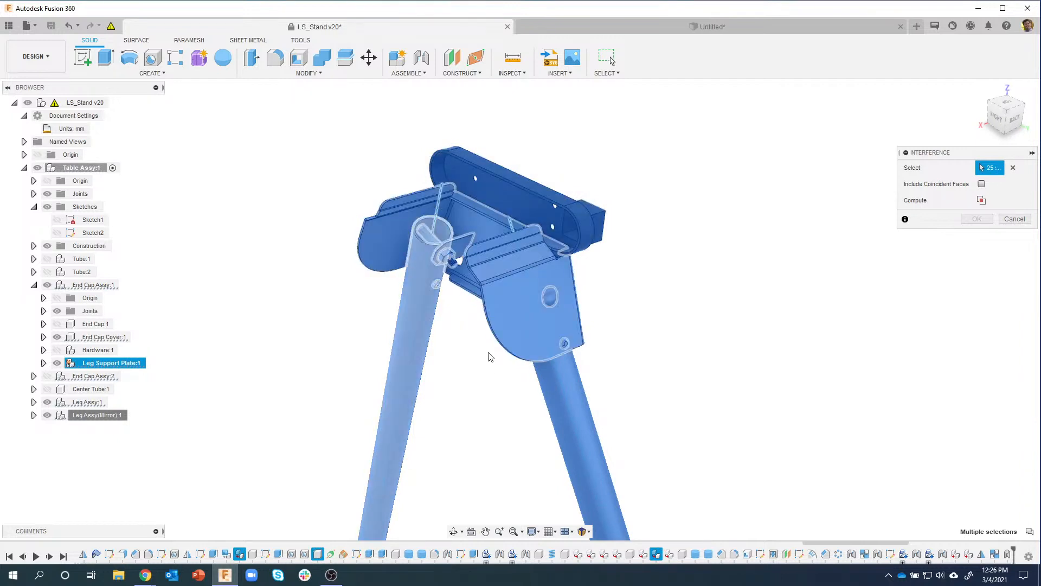
pyautogui.click(981, 202)
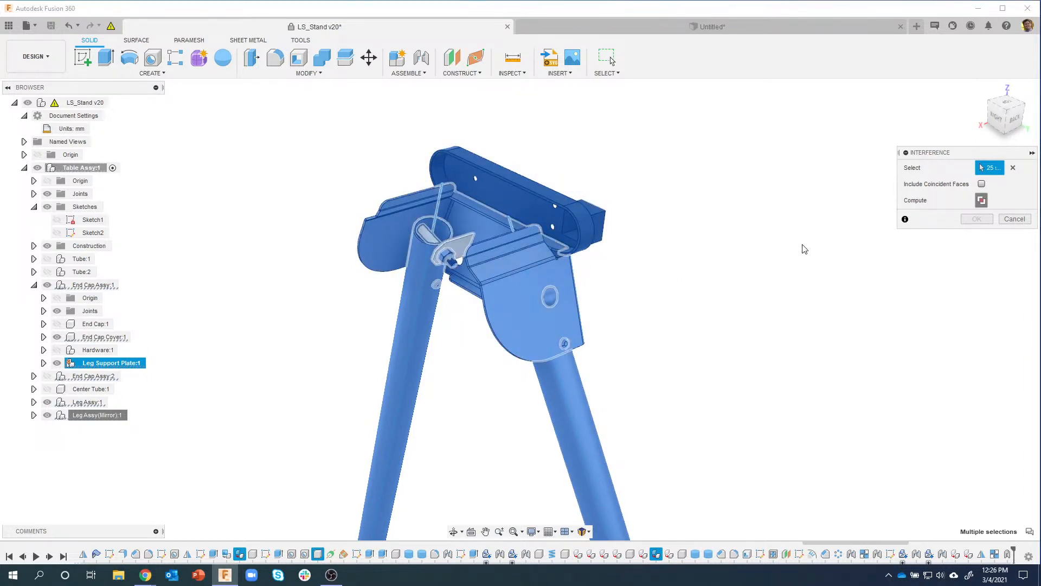
pyautogui.moveTo(616, 208); pyautogui.dragTo(895, 274)
pyautogui.scroll(5, 557, 293)
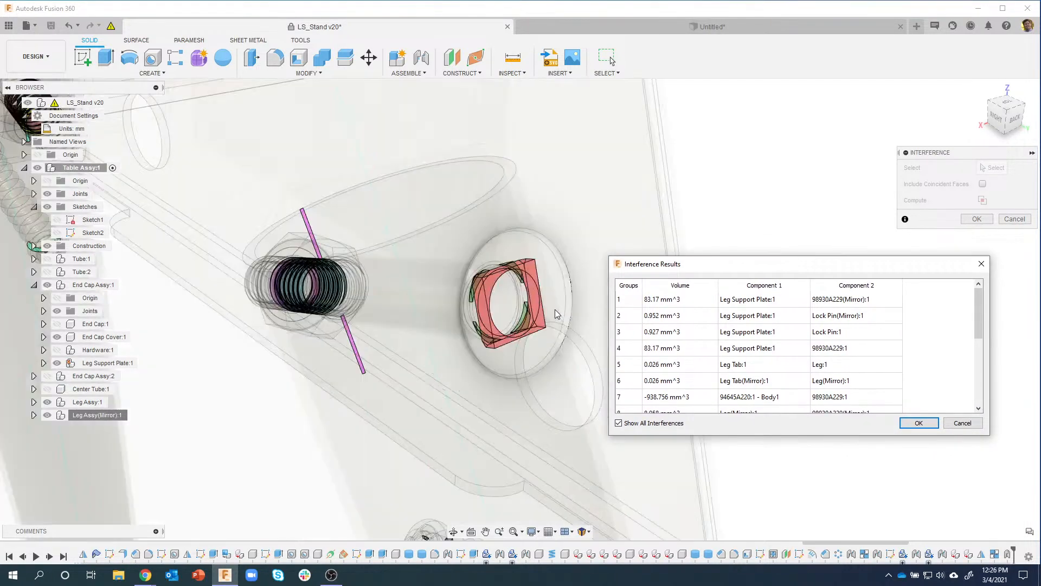
pyautogui.keyDown('shift'); pyautogui.moveTo(547, 302); pyautogui.dragTo(279, 244, button='middle'); pyautogui.keyUp('shift')
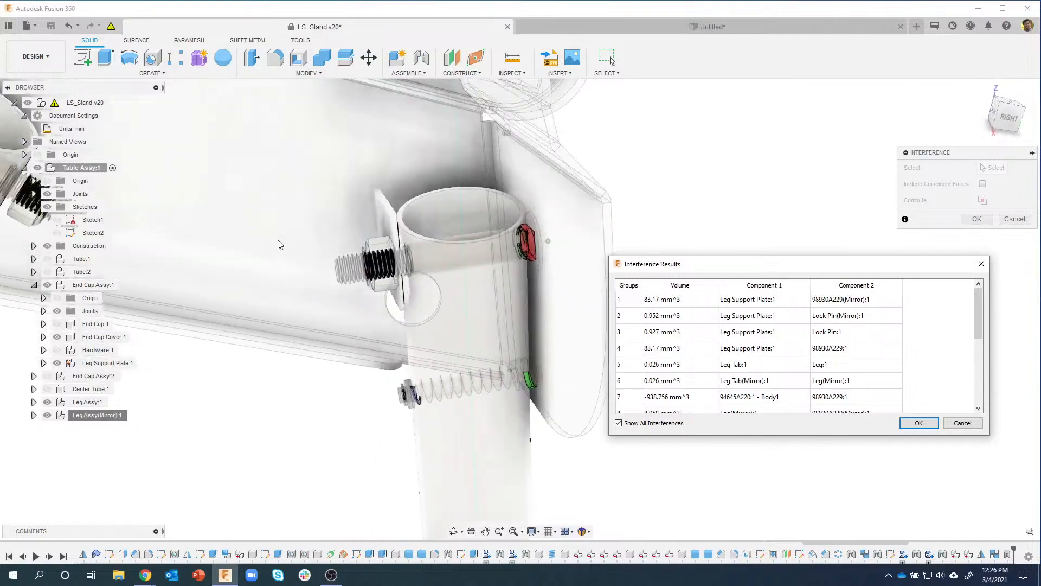
pyautogui.scroll(3, 278, 244)
pyautogui.scroll(3, 418, 268)
pyautogui.scroll(3, 325, 271)
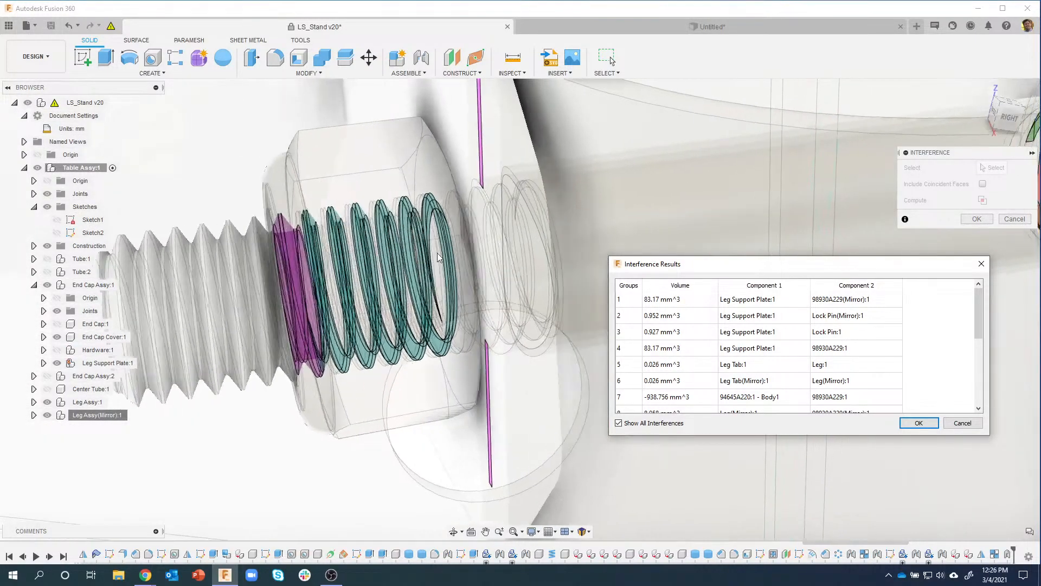
pyautogui.keyDown('shift'); pyautogui.moveTo(336, 244); pyautogui.dragTo(379, 236, button='middle'); pyautogui.keyUp('shift')
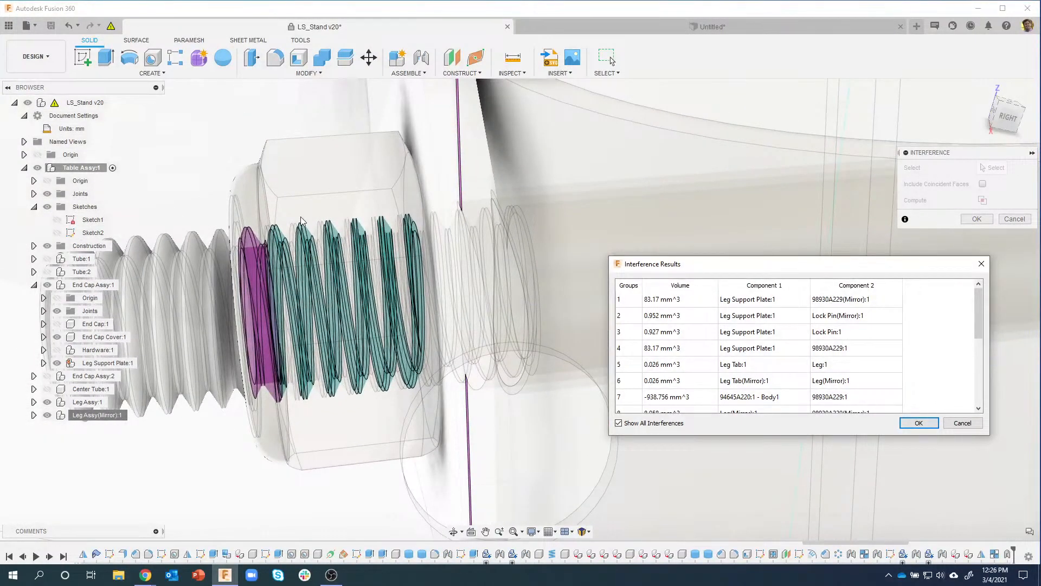
pyautogui.keyDown('shift'); pyautogui.moveTo(301, 222); pyautogui.dragTo(398, 300, button='middle'); pyautogui.keyUp('shift')
pyautogui.keyDown('shift'); pyautogui.moveTo(364, 335); pyautogui.dragTo(317, 214, button='middle'); pyautogui.keyUp('shift')
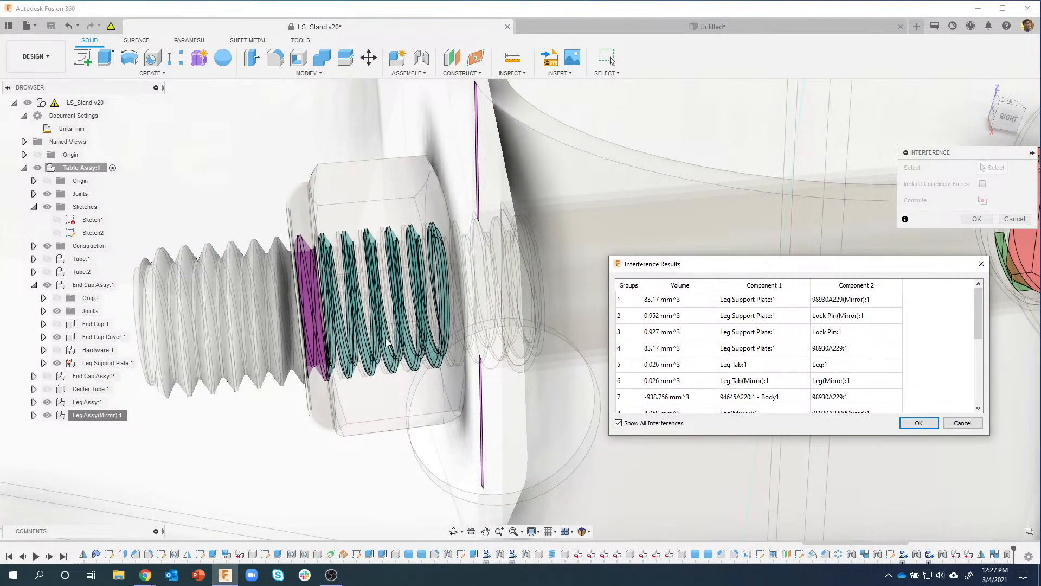
pyautogui.scroll(-8, 385, 343)
pyautogui.keyDown('shift'); pyautogui.moveTo(380, 353); pyautogui.dragTo(552, 302, button='middle'); pyautogui.keyUp('shift')
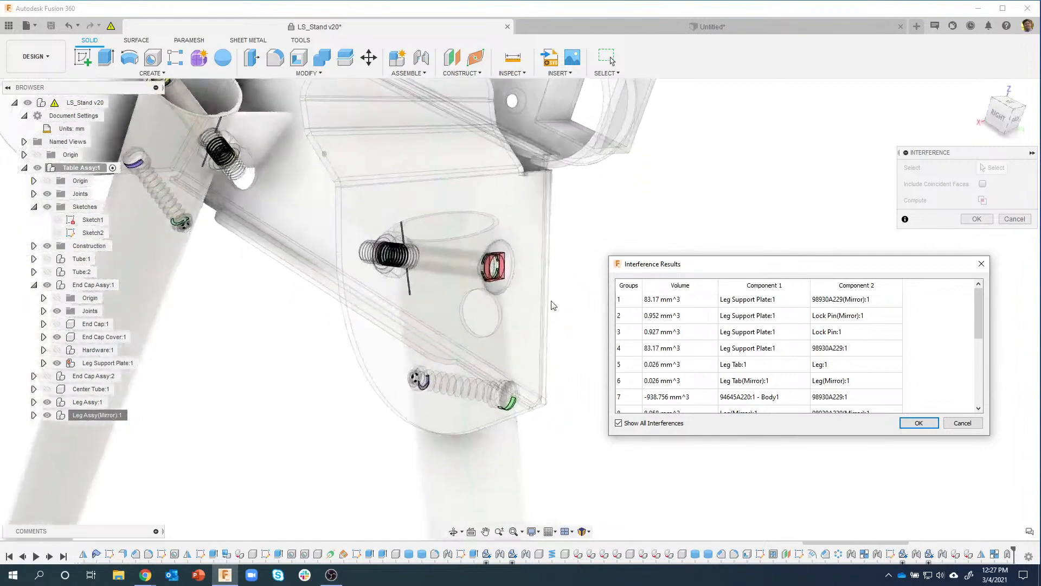
pyautogui.scroll(5, 551, 301)
pyautogui.keyDown('shift'); pyautogui.moveTo(411, 250); pyautogui.dragTo(339, 286, button='middle'); pyautogui.keyUp('shift')
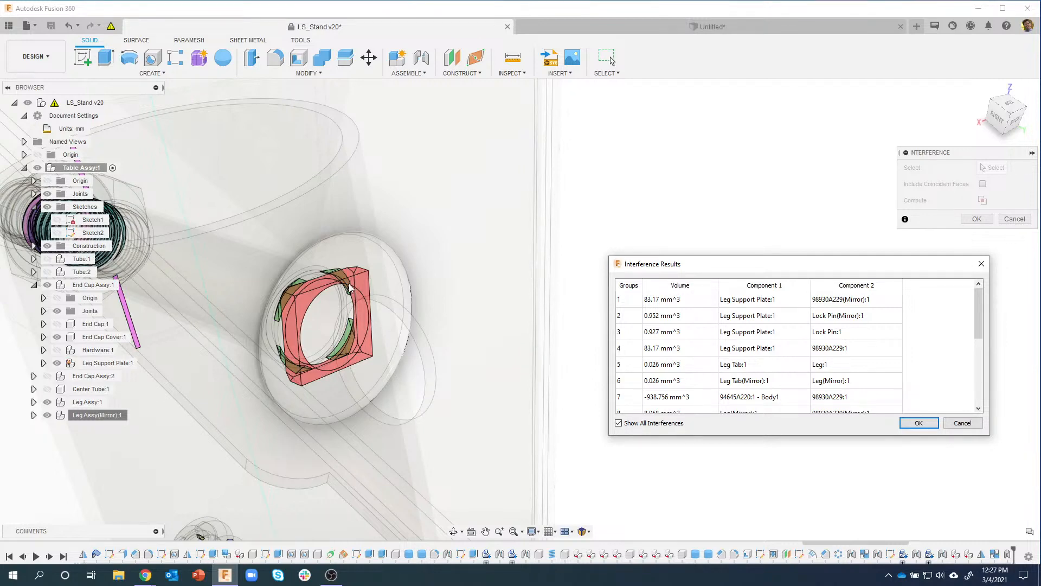
pyautogui.scroll(-4, 341, 296)
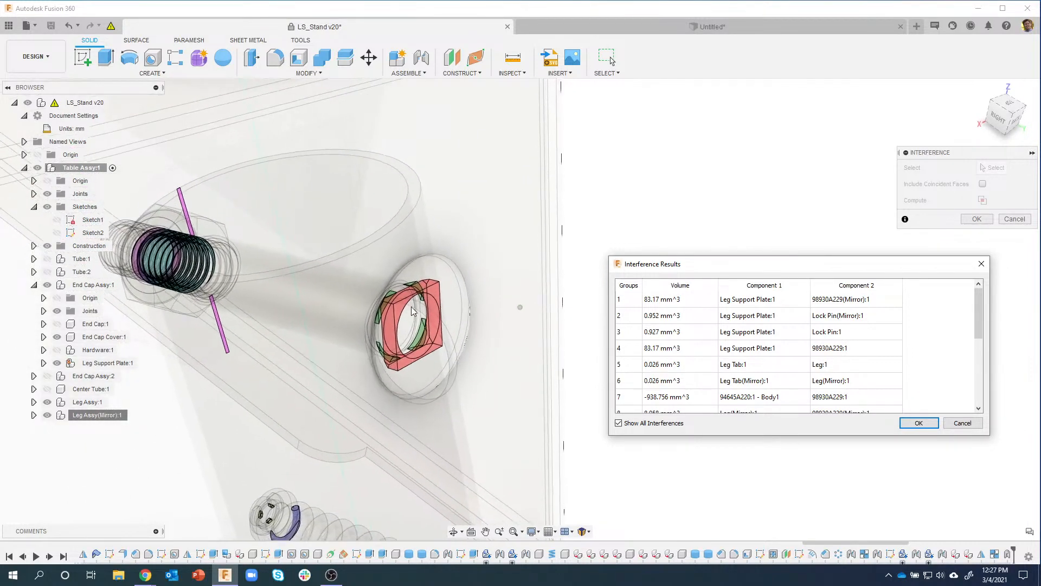
pyautogui.scroll(-8, 412, 310)
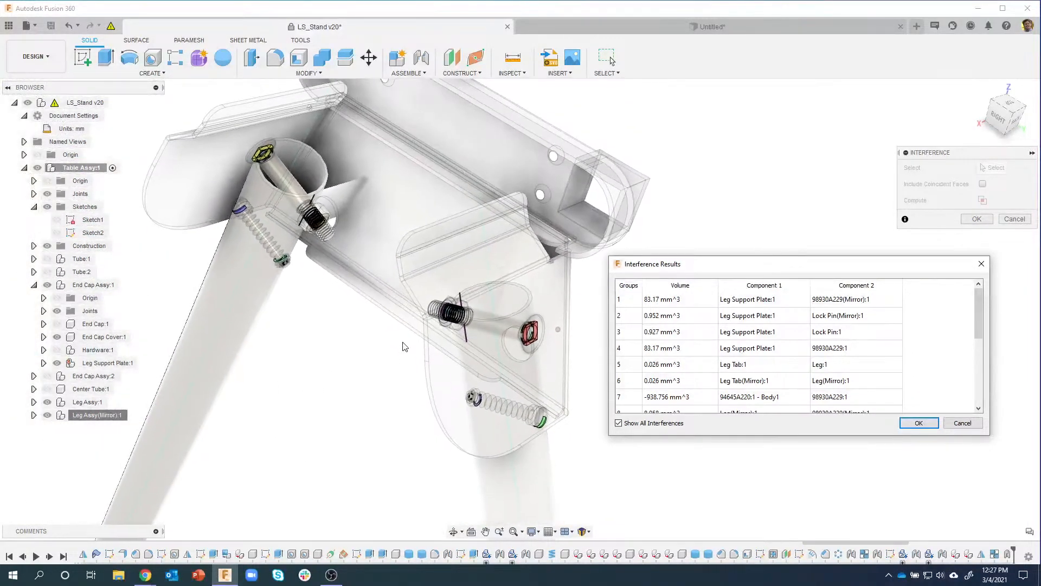
pyautogui.keyDown('shift'); pyautogui.moveTo(427, 337); pyautogui.dragTo(554, 346, button='middle'); pyautogui.keyUp('shift')
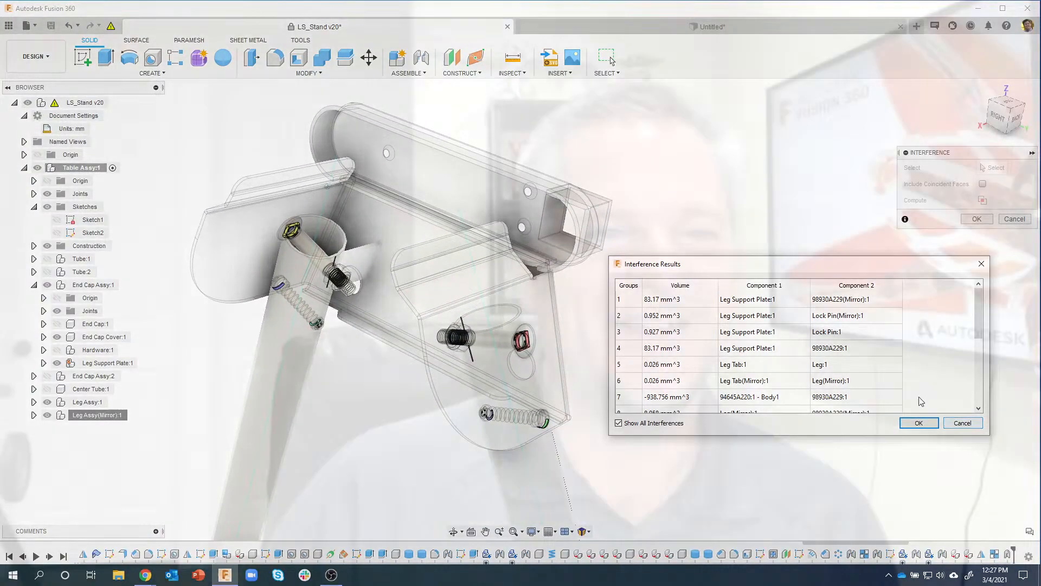
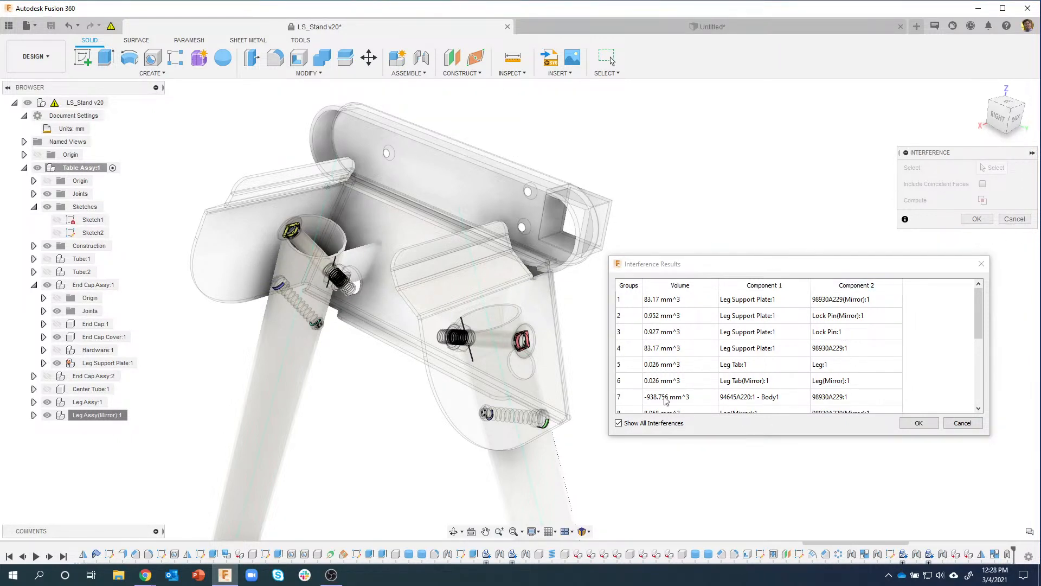
# Step: Close the Interference Results table and the Interference panel
pyautogui.click(957, 423)
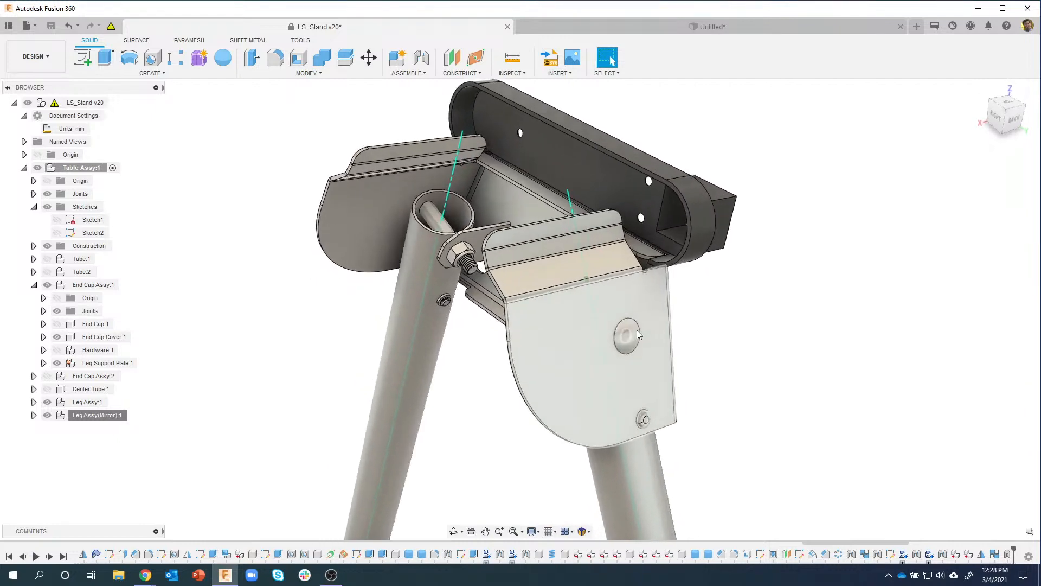
# Step: Swing both legs about their pivots to test the joints, then revert them to their original positions
pyautogui.scroll(3, 638, 335)
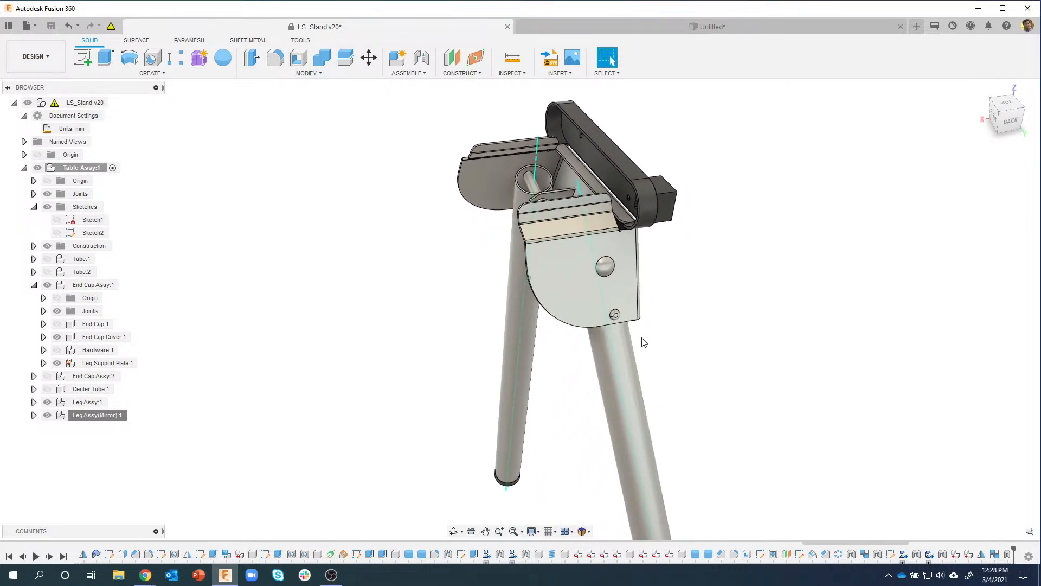
pyautogui.moveTo(643, 364); pyautogui.dragTo(627, 325)
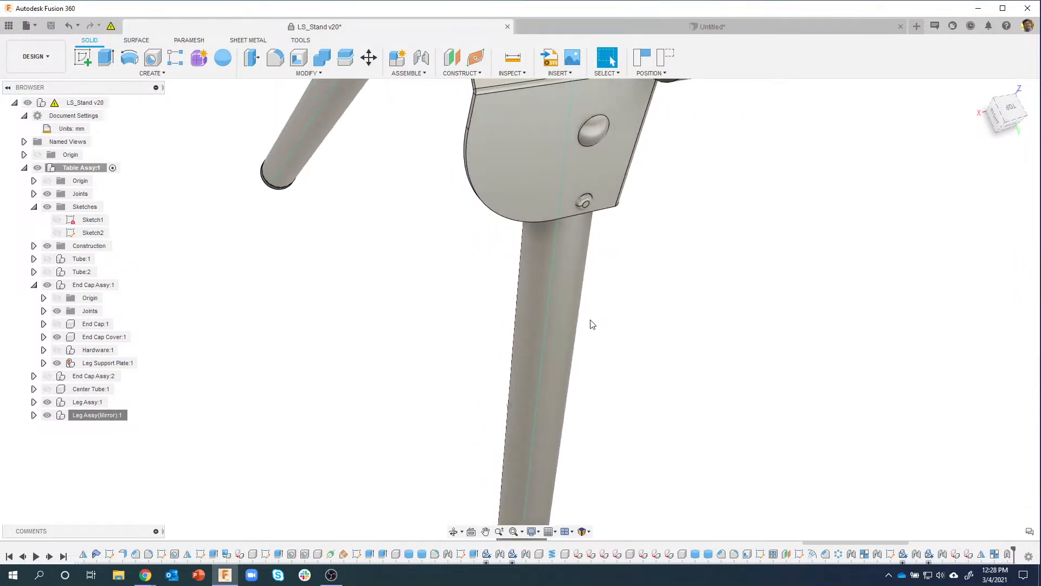
pyautogui.moveTo(578, 353); pyautogui.dragTo(420, 292)
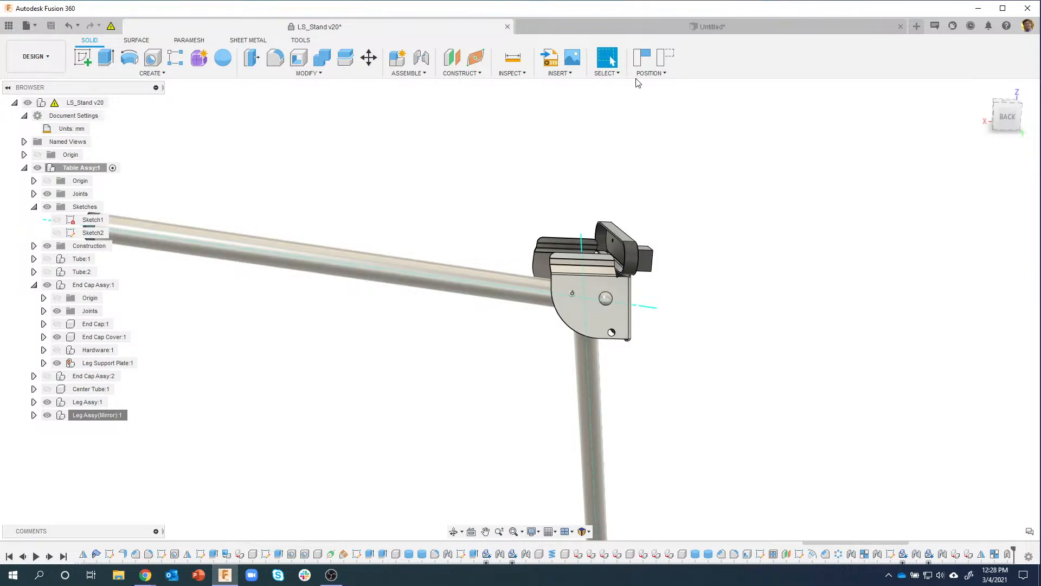
pyautogui.click(666, 58)
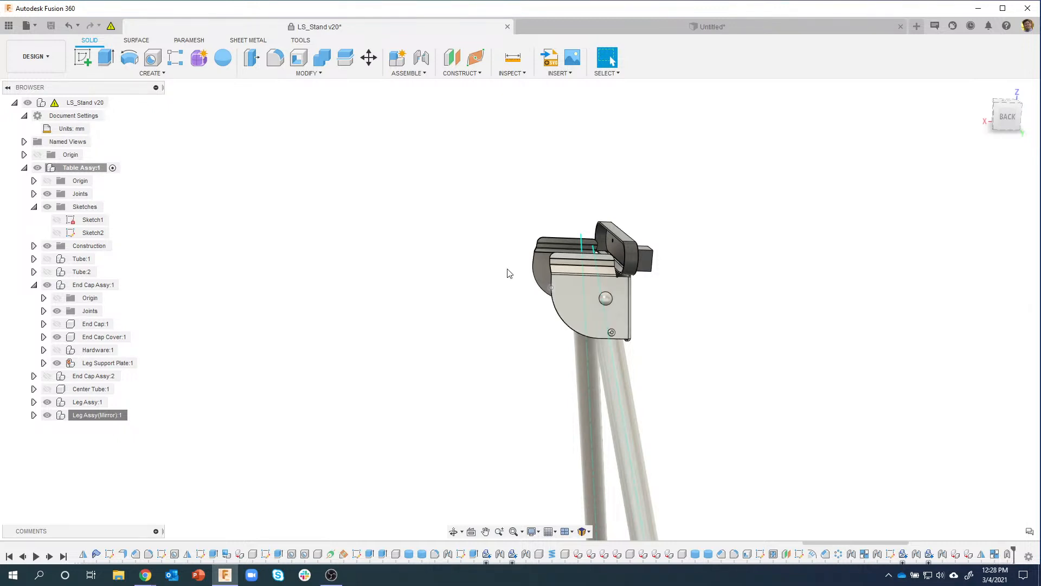
pyautogui.click(417, 76)
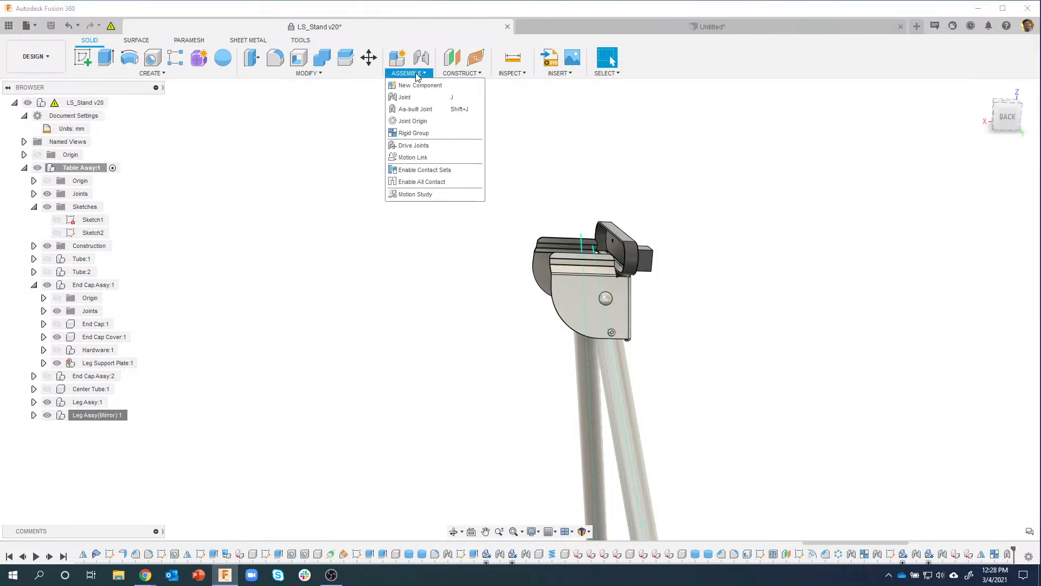
# Step: Start Drive Joints, orbit to view the legs, then cancel it
pyautogui.click(429, 146)
pyautogui.keyDown('shift'); pyautogui.moveTo(521, 164); pyautogui.dragTo(923, 504, button='middle'); pyautogui.keyUp('shift')
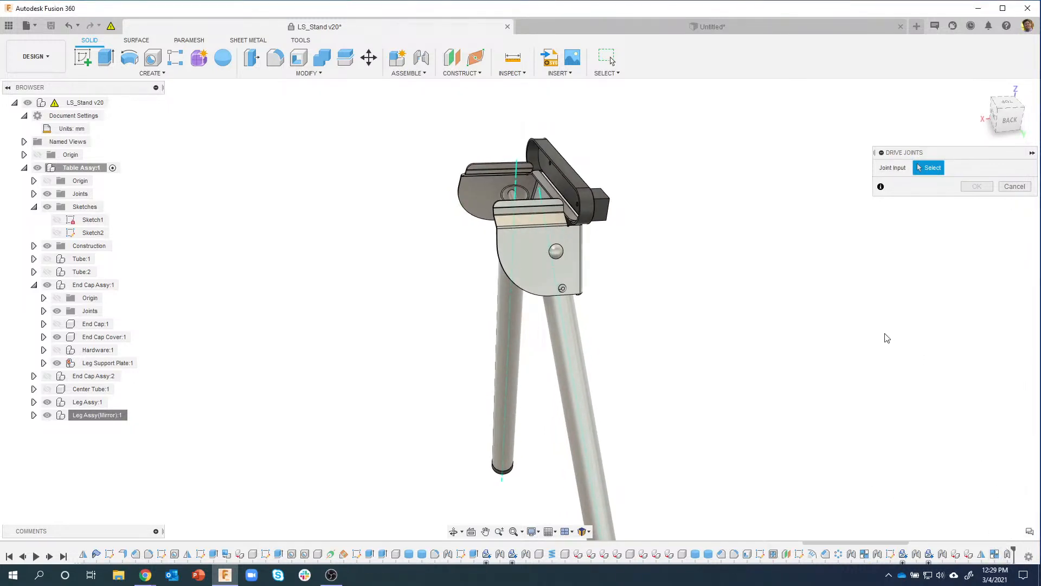
pyautogui.moveTo(897, 542); pyautogui.dragTo(1025, 542)
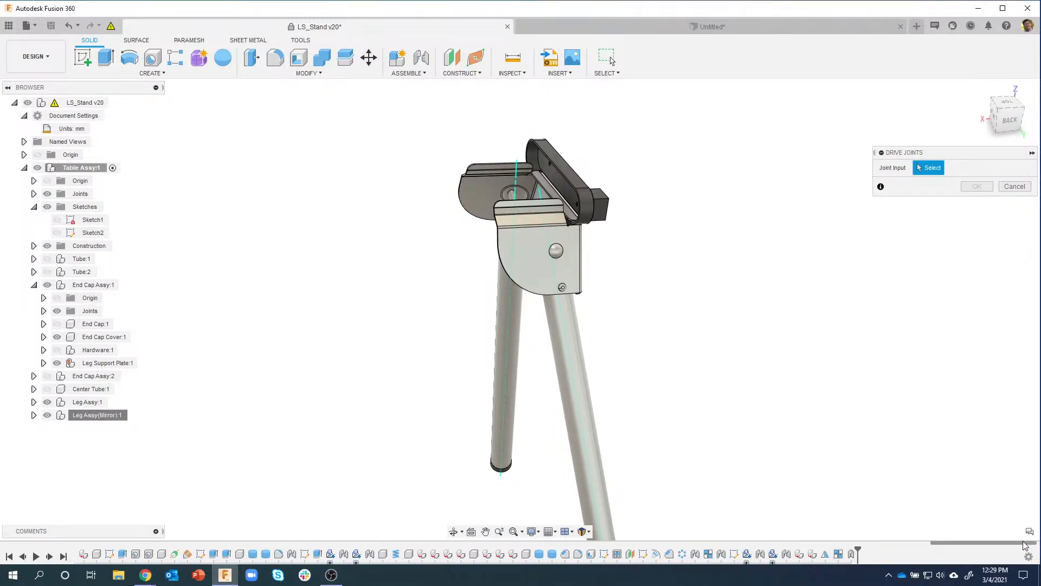
pyautogui.click(1004, 190)
# Step: Turn on joint glyphs in Display Settings and start Drive Joints again
pyautogui.keyDown('shift'); pyautogui.moveTo(730, 299); pyautogui.dragTo(560, 539, button='middle'); pyautogui.keyUp('shift')
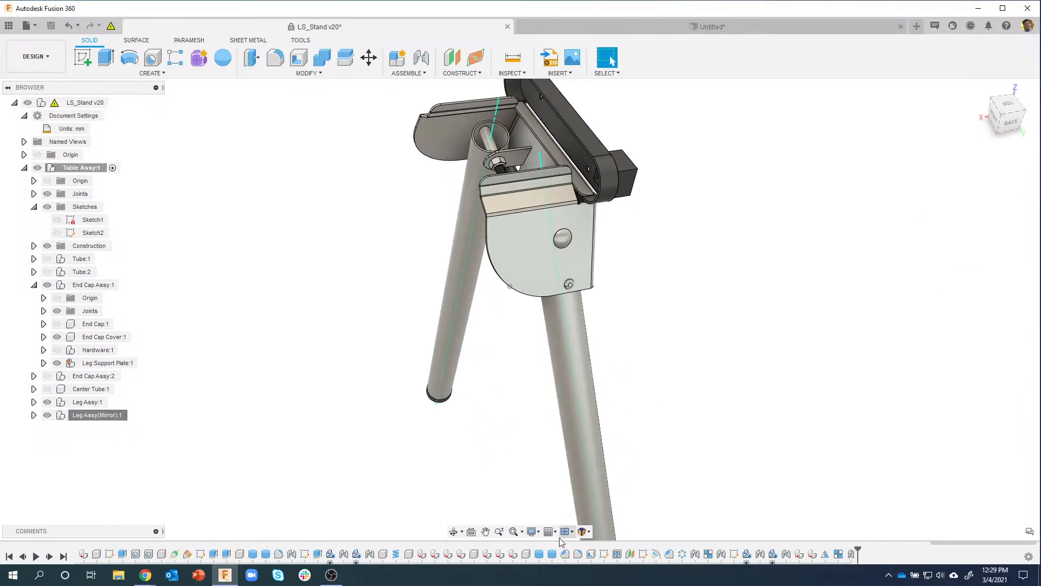
pyautogui.click(538, 532)
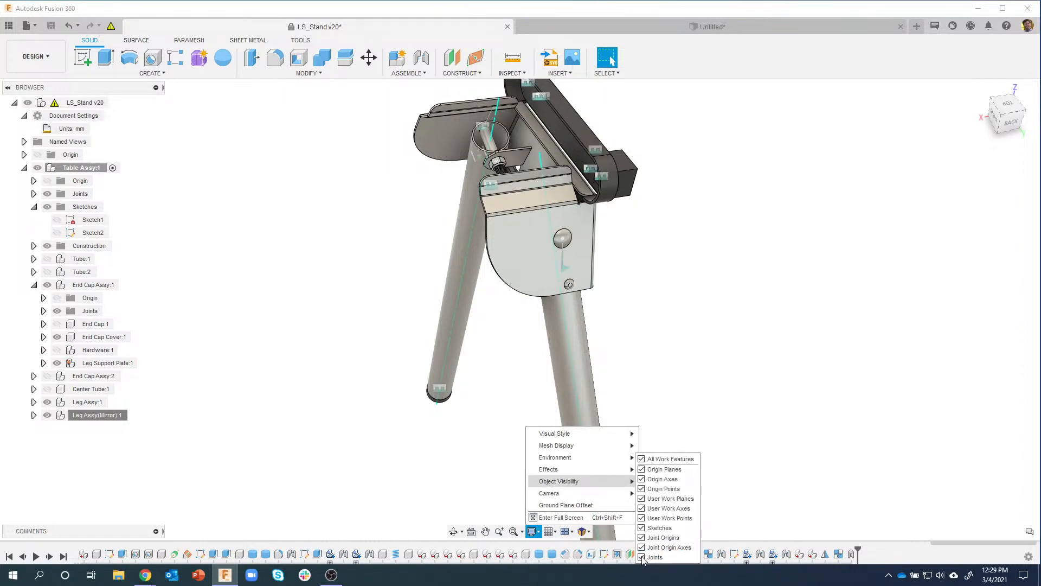
pyautogui.click(670, 404)
pyautogui.keyDown('shift'); pyautogui.moveTo(668, 388); pyautogui.dragTo(589, 222, button='middle'); pyautogui.keyUp('shift')
pyautogui.moveTo(405, 75)
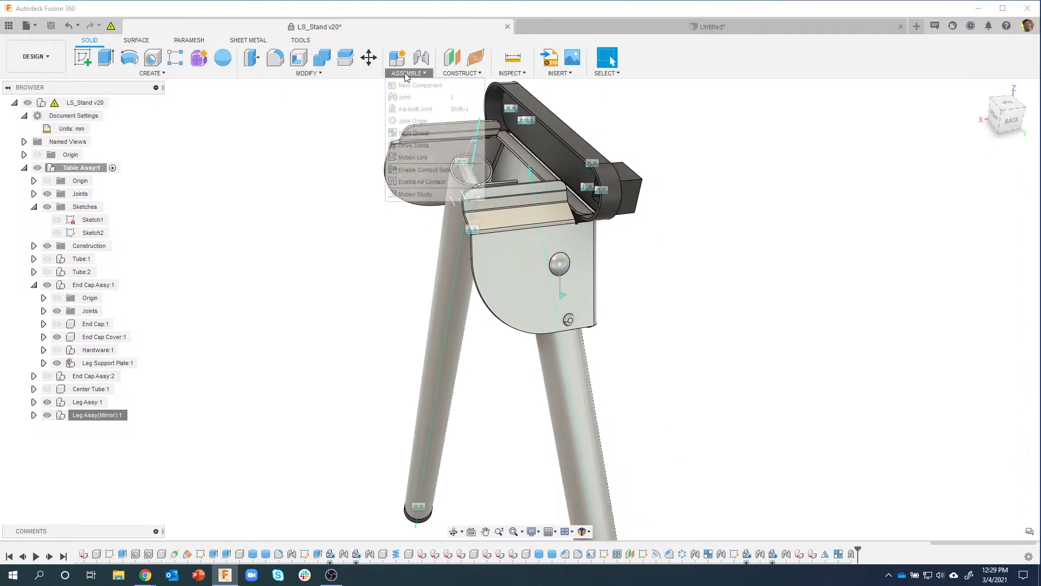
pyautogui.click(413, 145)
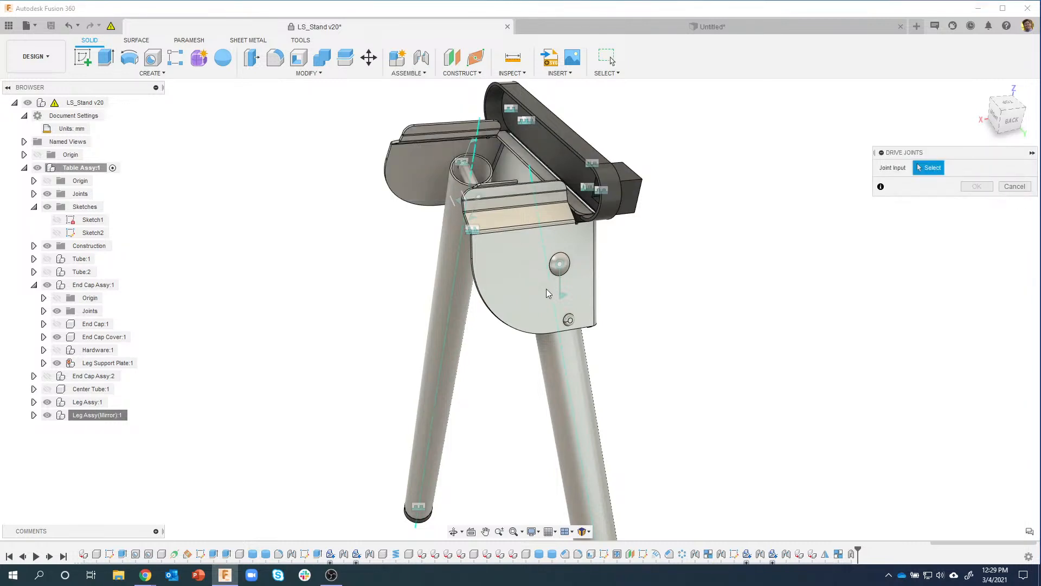
# Step: Select the leg's pivot joint and drag it around to try rotation angles
pyautogui.click(562, 296)
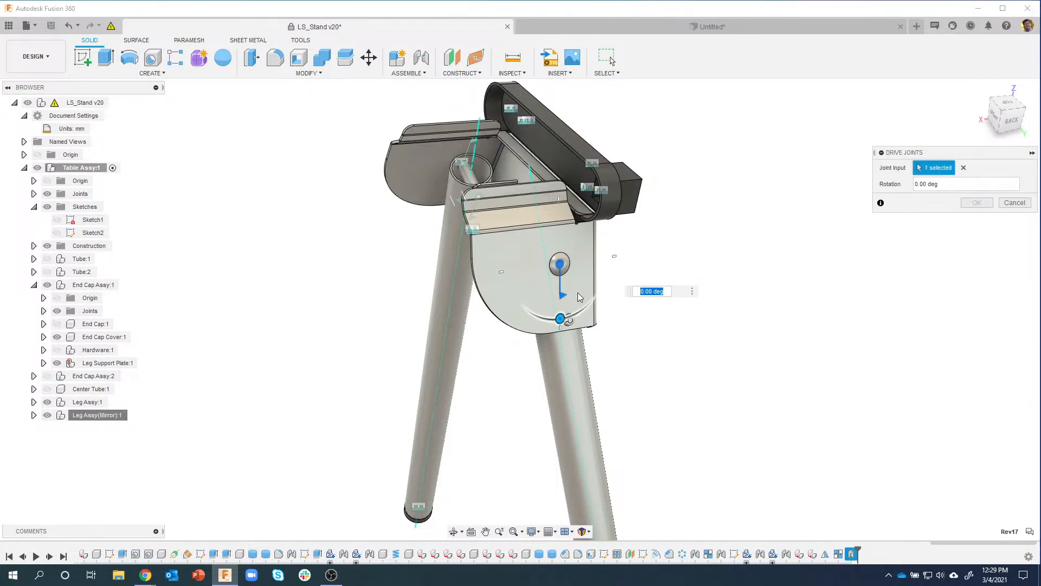
pyautogui.moveTo(570, 317); pyautogui.dragTo(510, 260)
pyautogui.keyDown('shift'); pyautogui.moveTo(573, 350); pyautogui.dragTo(552, 238, button='middle'); pyautogui.keyUp('shift')
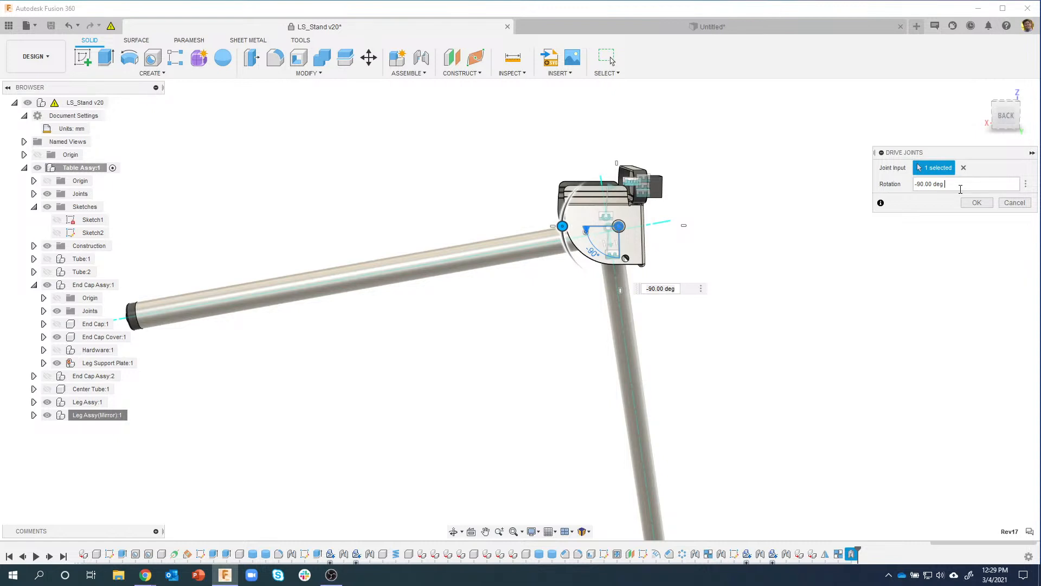
pyautogui.write('+ 10.305 deg')
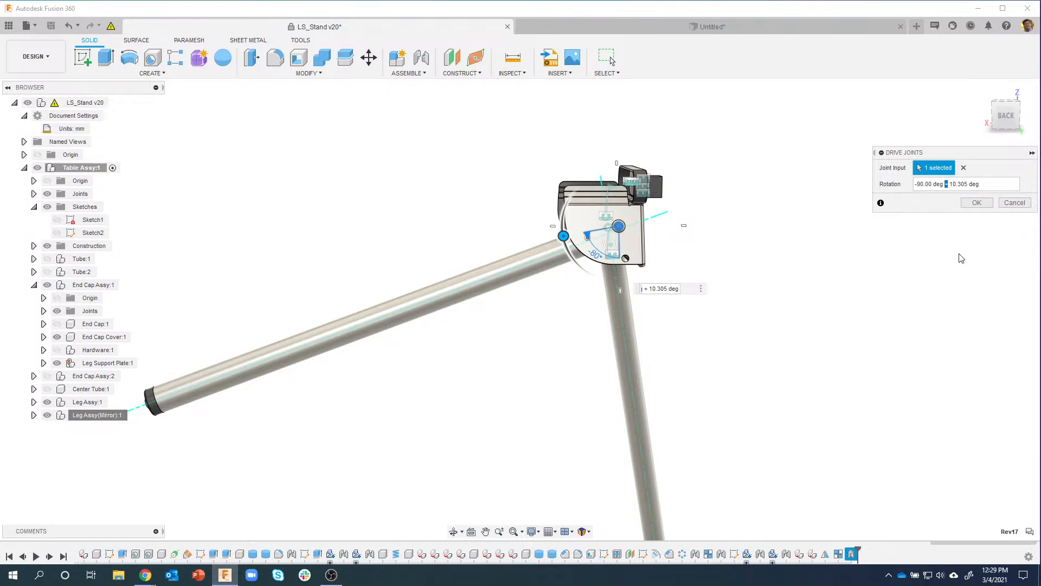
pyautogui.write('-')
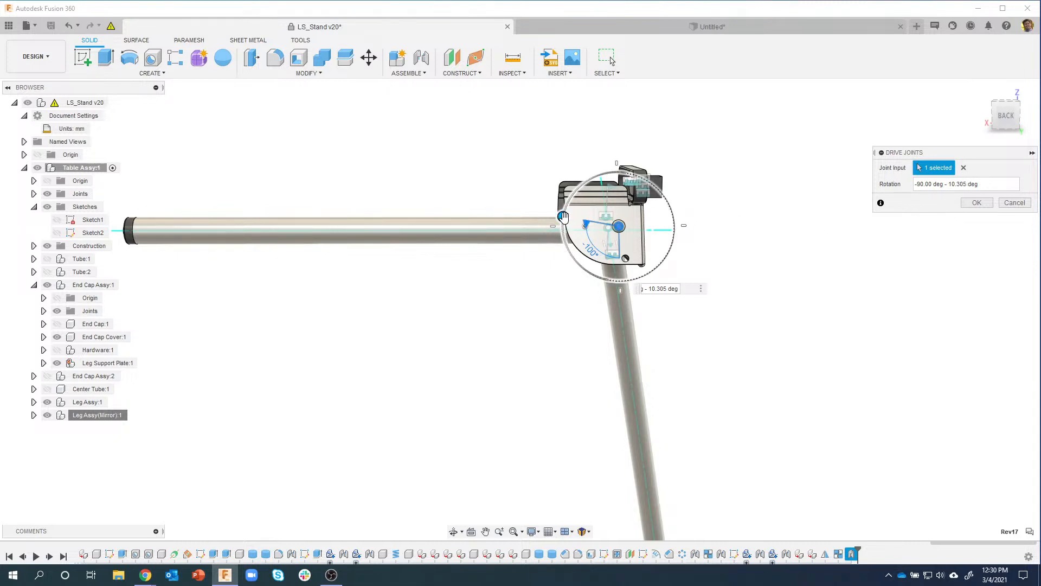
pyautogui.moveTo(563, 217); pyautogui.dragTo(440, 199)
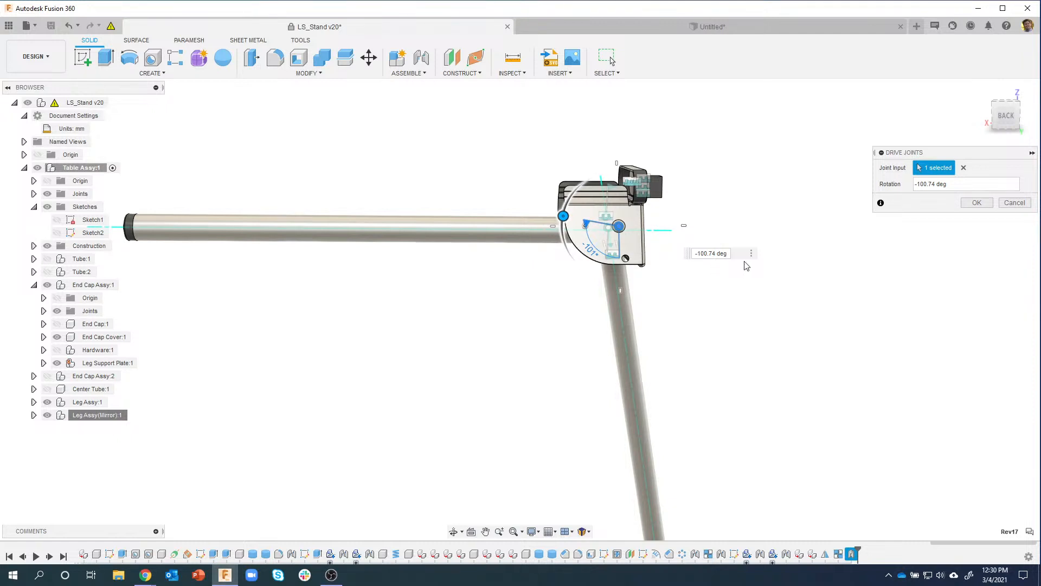
# Step: Set the leg joint rotation to -90 -10.305 deg and confirm it
pyautogui.click(728, 254)
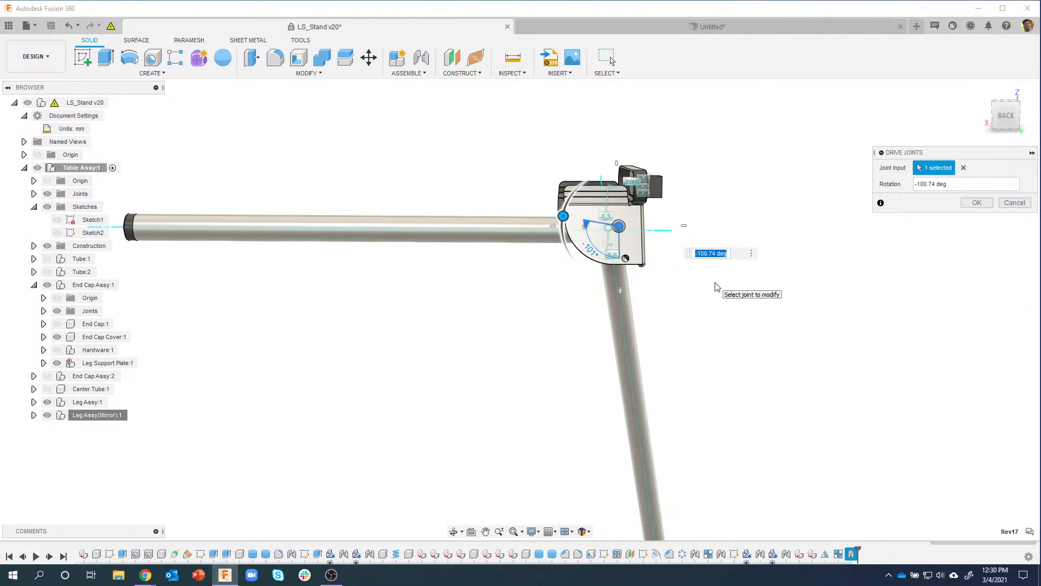
pyautogui.write('-99')
pyautogui.press('Return')
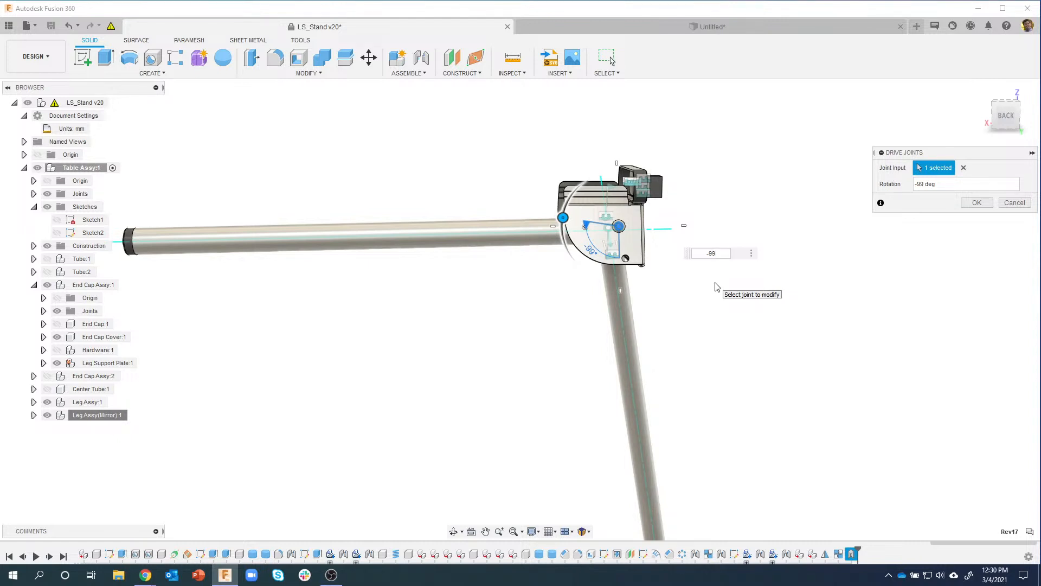
pyautogui.press('Return')
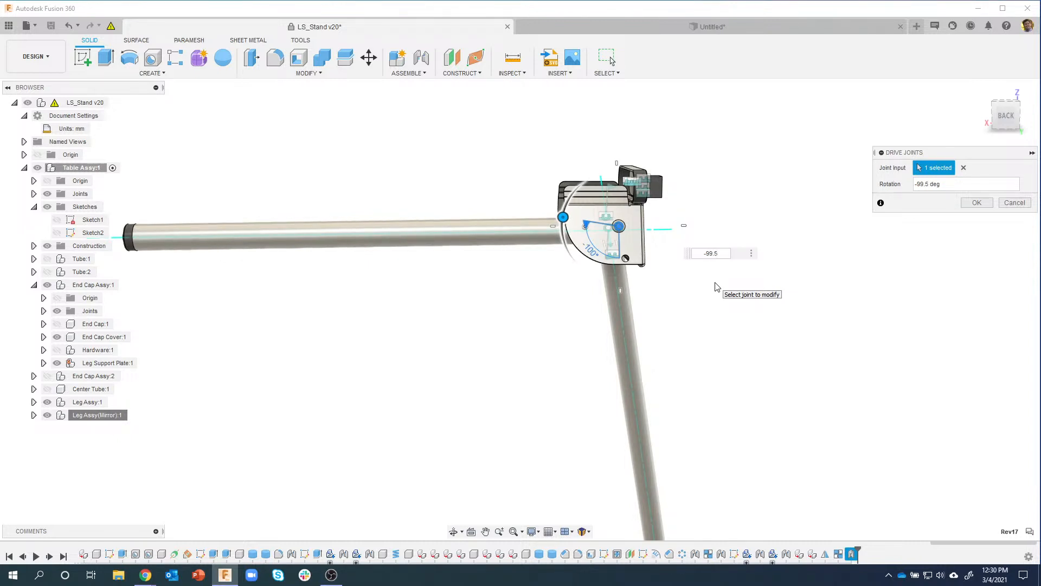
pyautogui.doubleClick(925, 185)
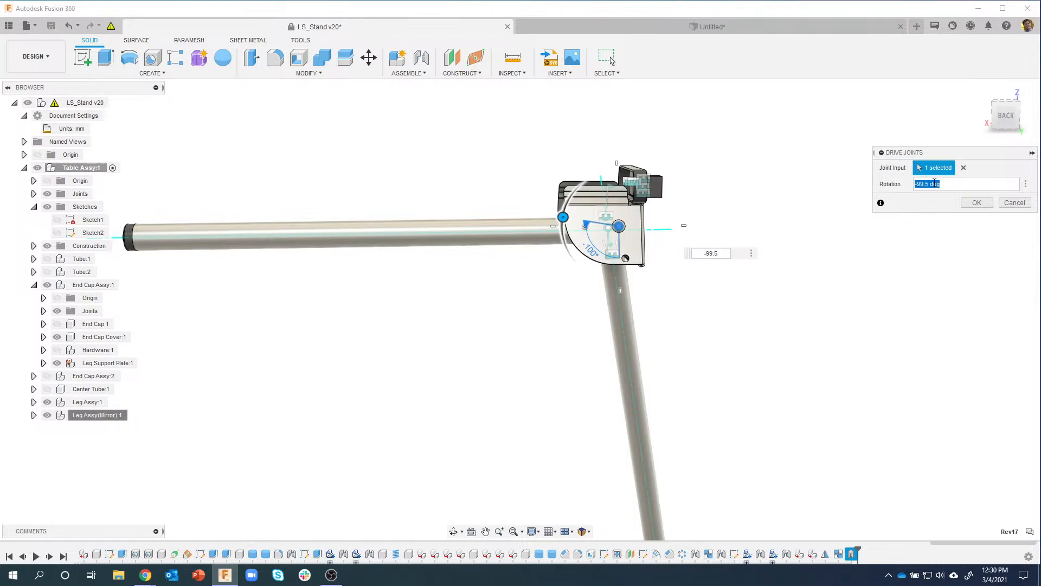
pyautogui.write('-90 -')
pyautogui.write('10.305 deg')
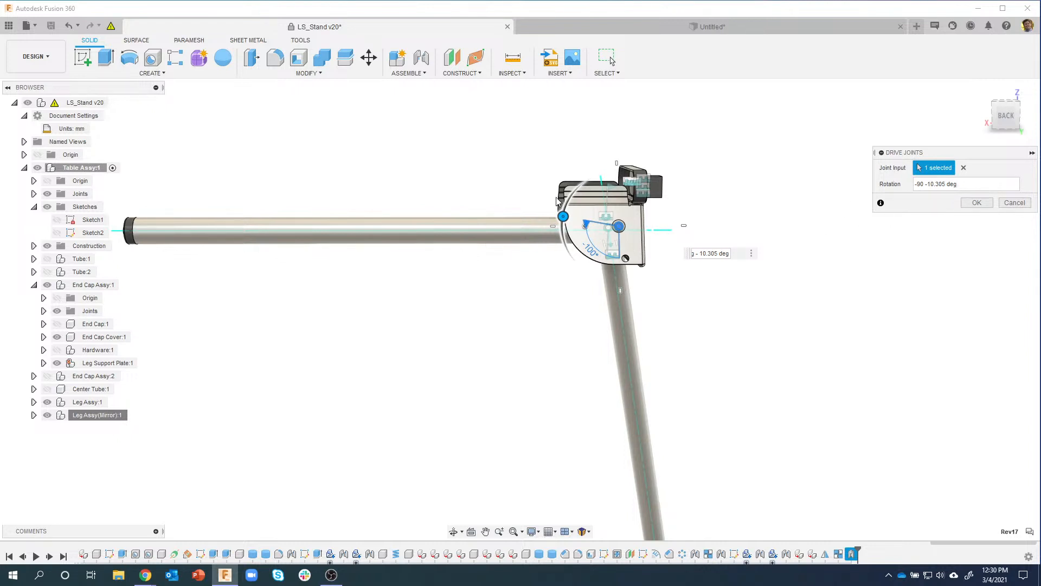
pyautogui.click(977, 204)
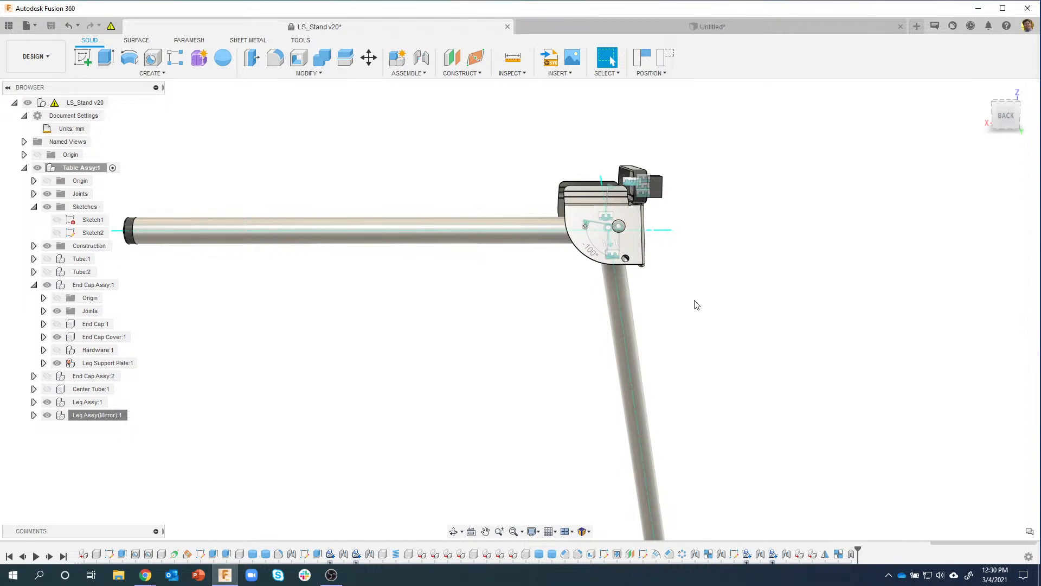
# Step: Hide the joint glyphs in Display Settings
pyautogui.scroll(5, 598, 218)
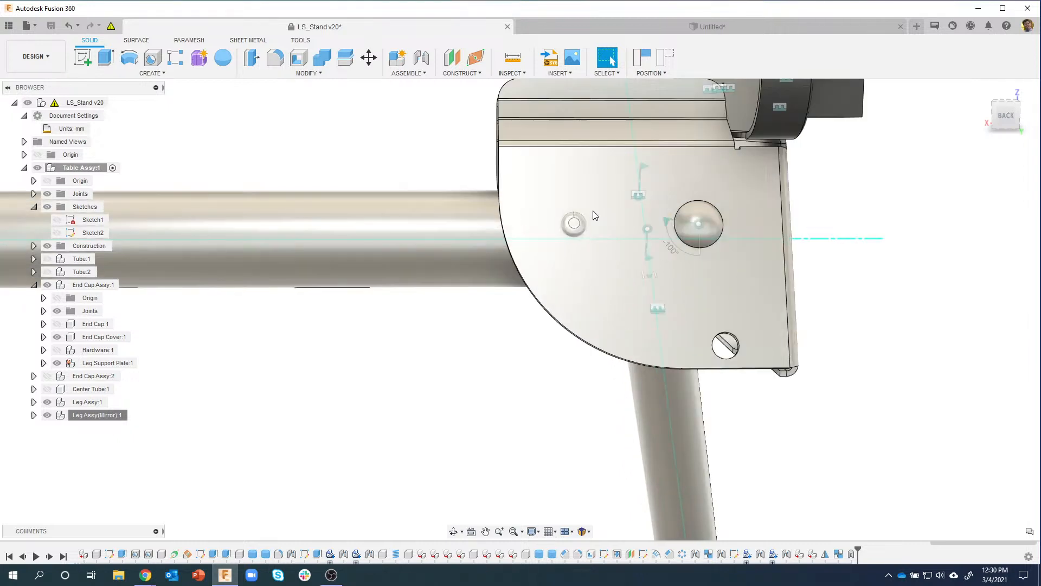
pyautogui.click(539, 533)
pyautogui.moveTo(596, 482)
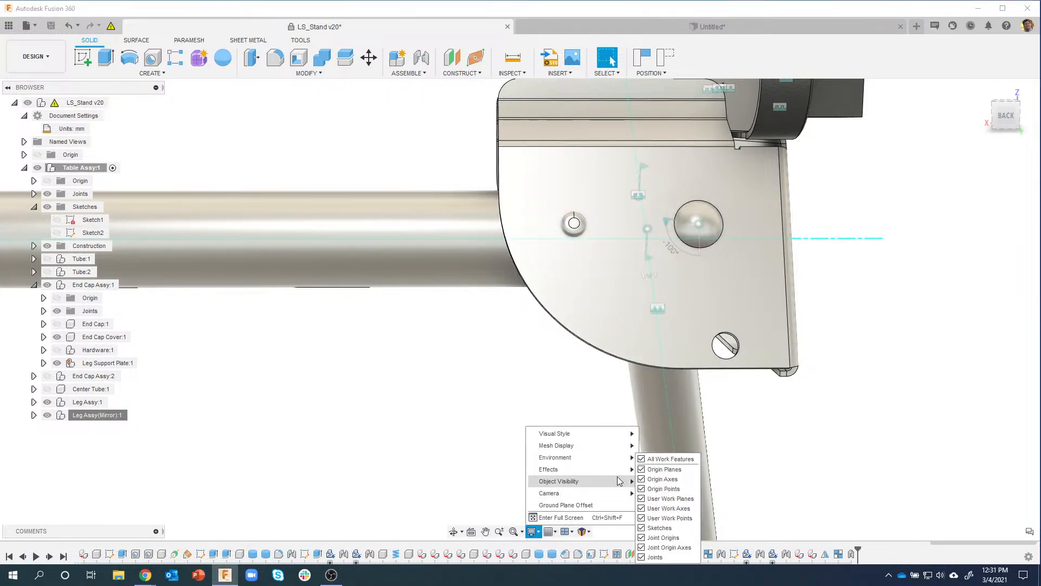
pyautogui.click(650, 558)
pyautogui.click(899, 290)
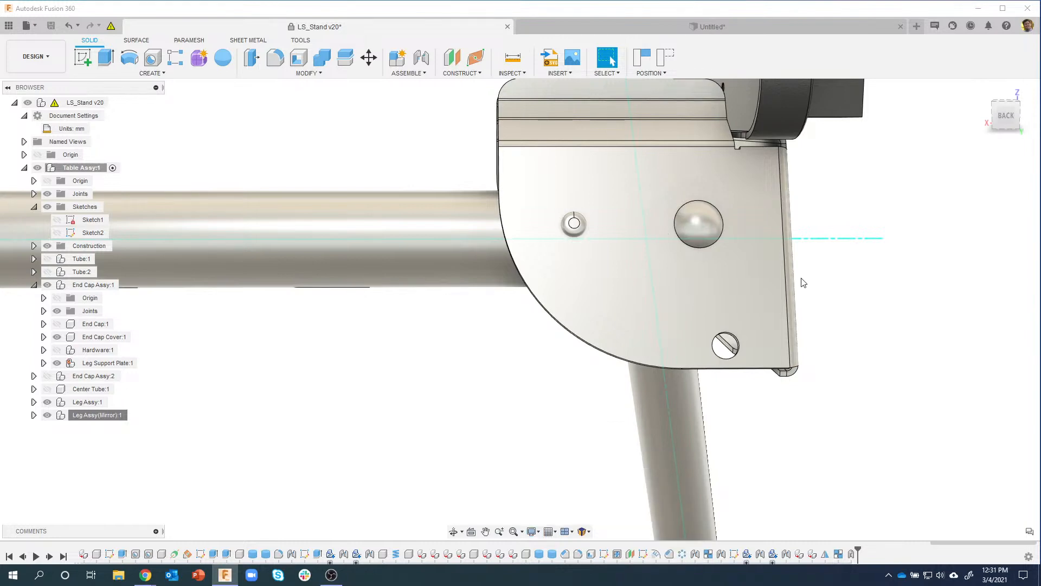
pyautogui.keyDown('shift'); pyautogui.moveTo(612, 237); pyautogui.dragTo(749, 404, button='middle'); pyautogui.keyUp('shift')
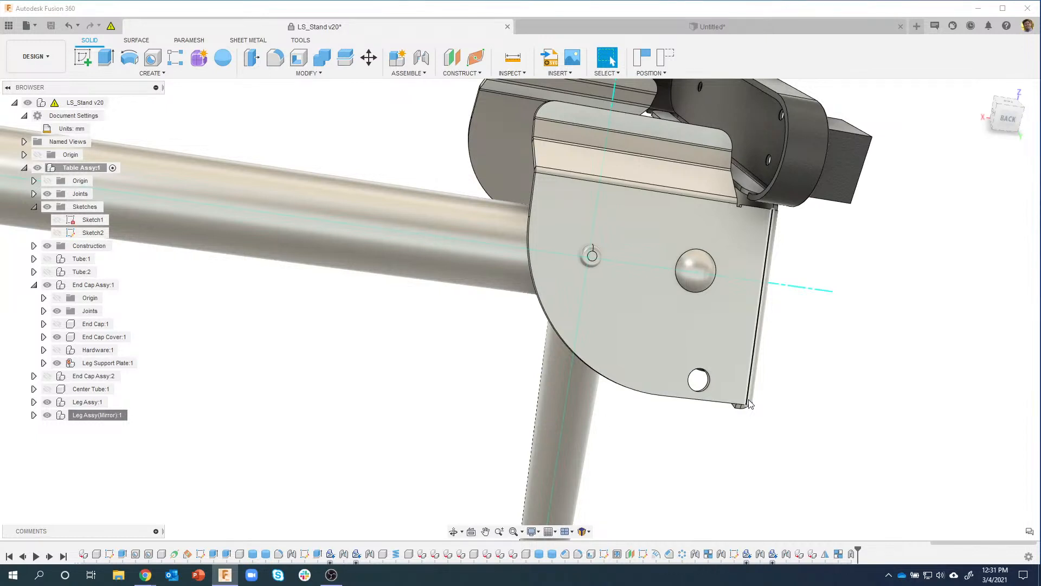
# Step: Capture the new leg position in the timeline and select the end cap's front face
pyautogui.click(650, 63)
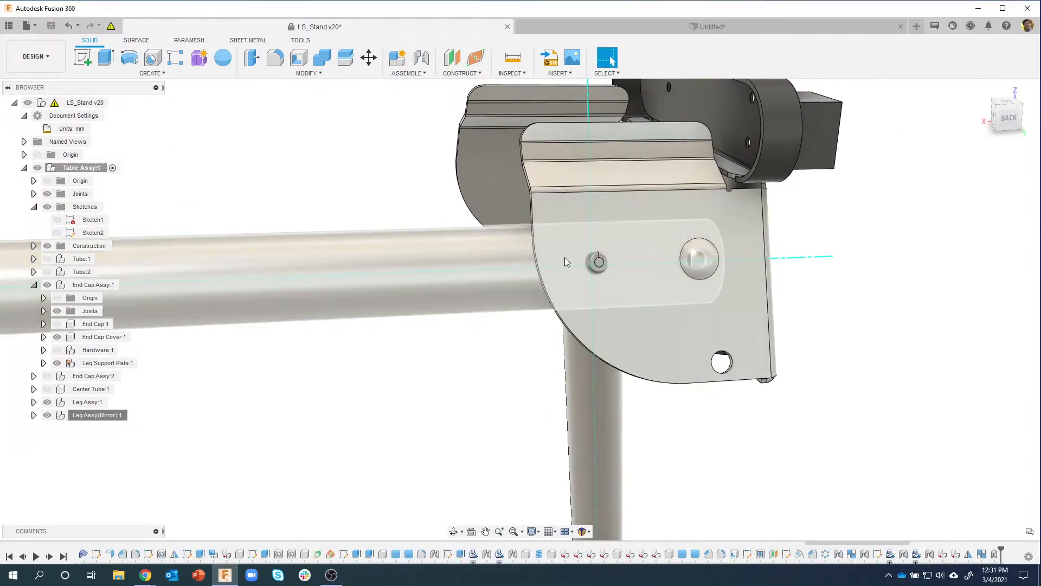
pyautogui.moveTo(888, 542); pyautogui.dragTo(946, 541)
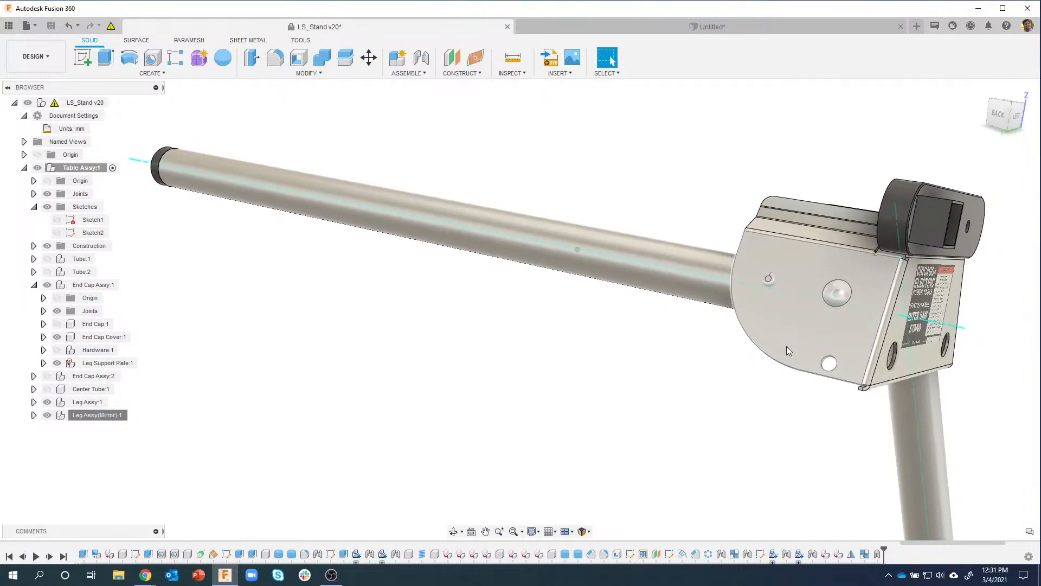
pyautogui.click(825, 372)
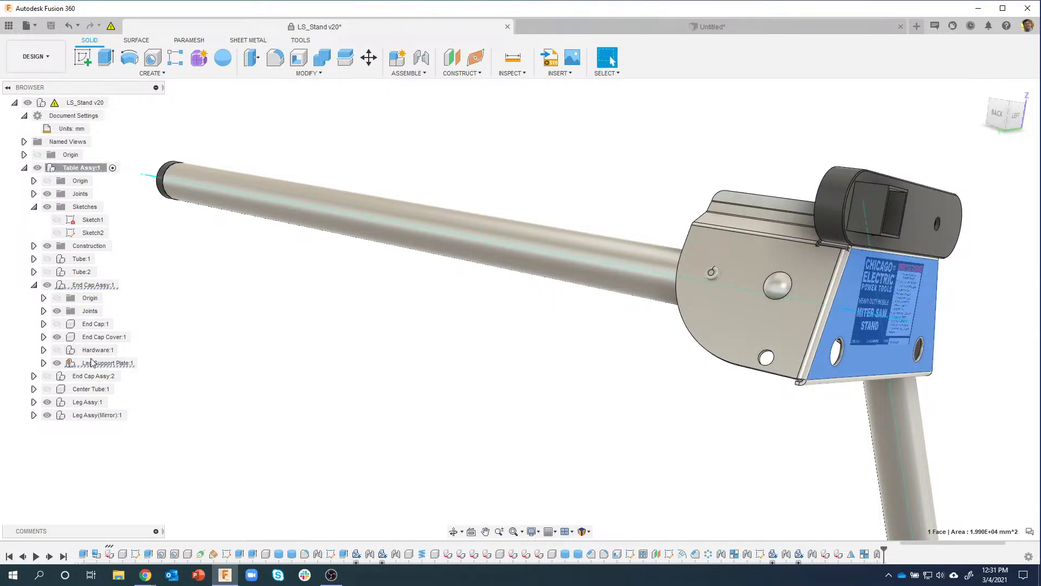
# Step: Orbit so the leg points down and bring up the context menu for Leg Support Plate:1's end face
pyautogui.click(143, 364)
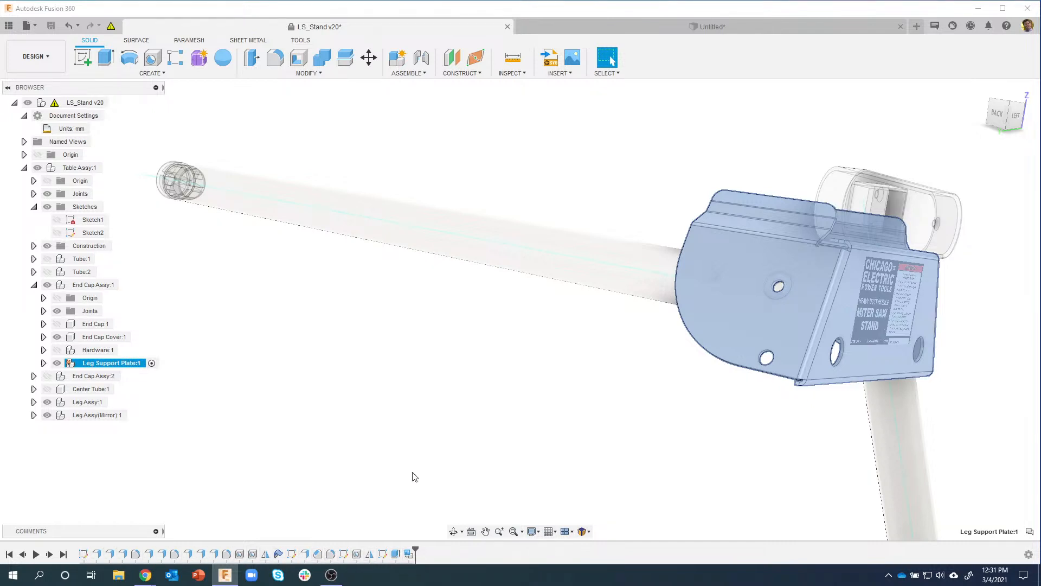
pyautogui.click(411, 439)
pyautogui.keyDown('shift'); pyautogui.moveTo(411, 439); pyautogui.dragTo(814, 297, button='middle'); pyautogui.keyUp('shift')
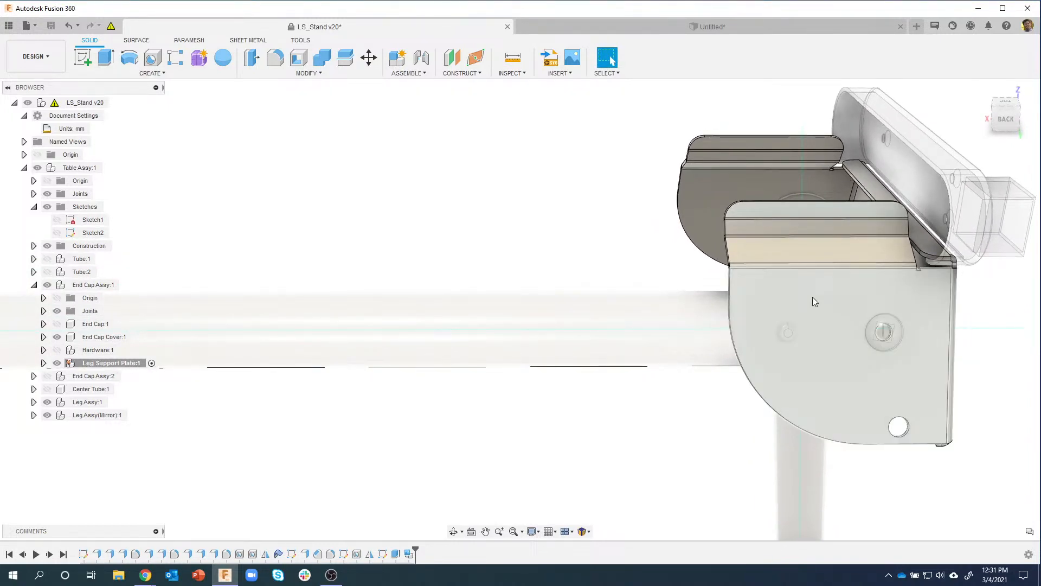
pyautogui.rightClick(813, 301)
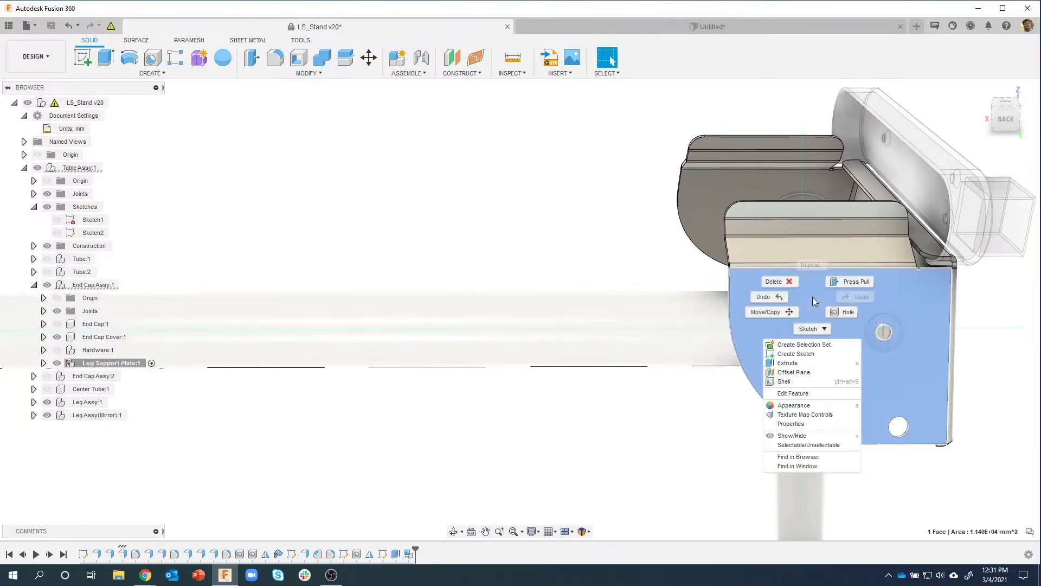
# Step: Start a sketch on the end plate face and project the left hole into it
pyautogui.click(796, 353)
pyautogui.scroll(8, 503, 281)
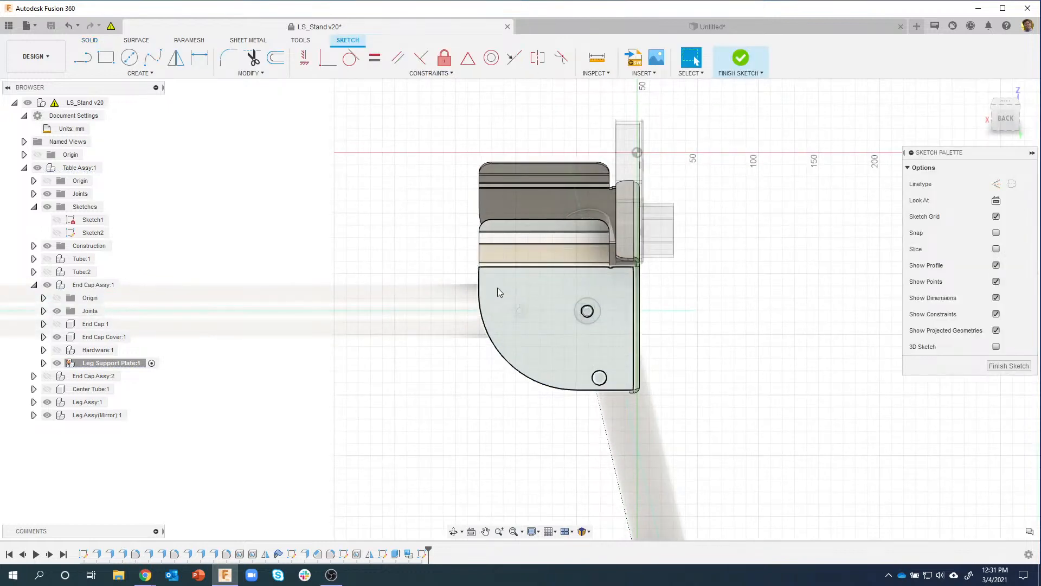
pyautogui.press('p')
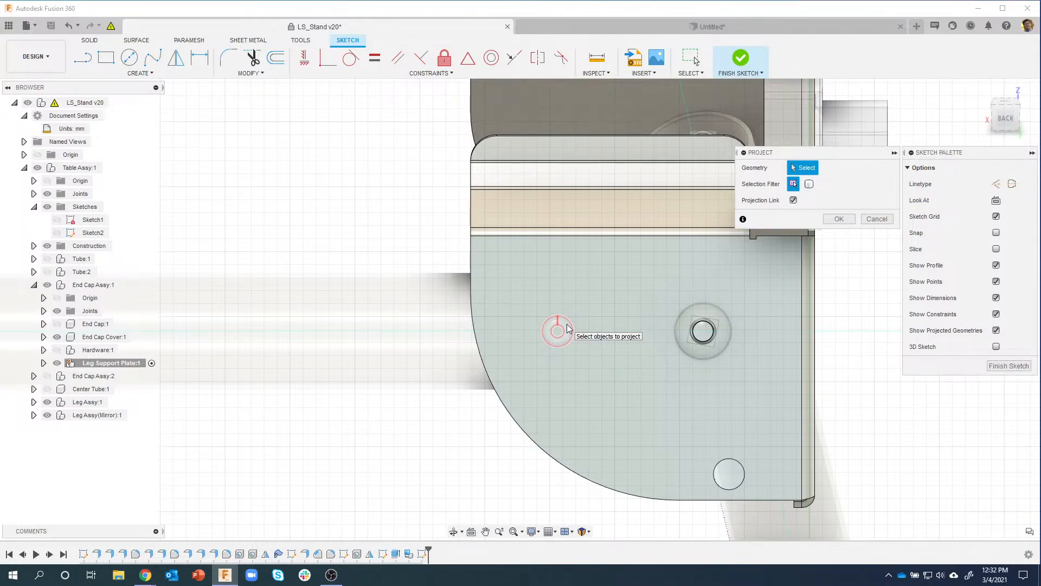
pyautogui.scroll(3, 567, 327)
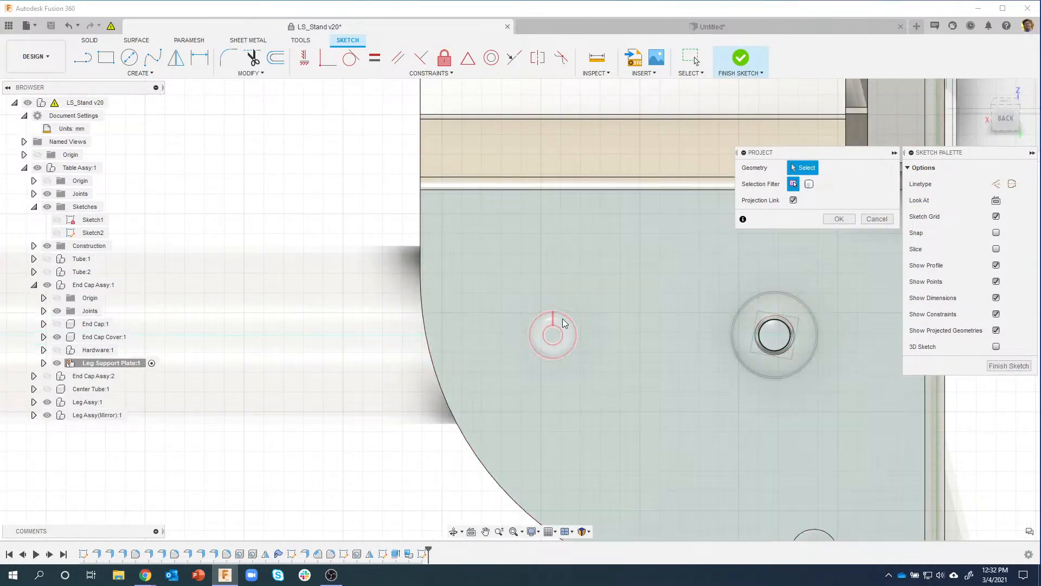
pyautogui.click(576, 326)
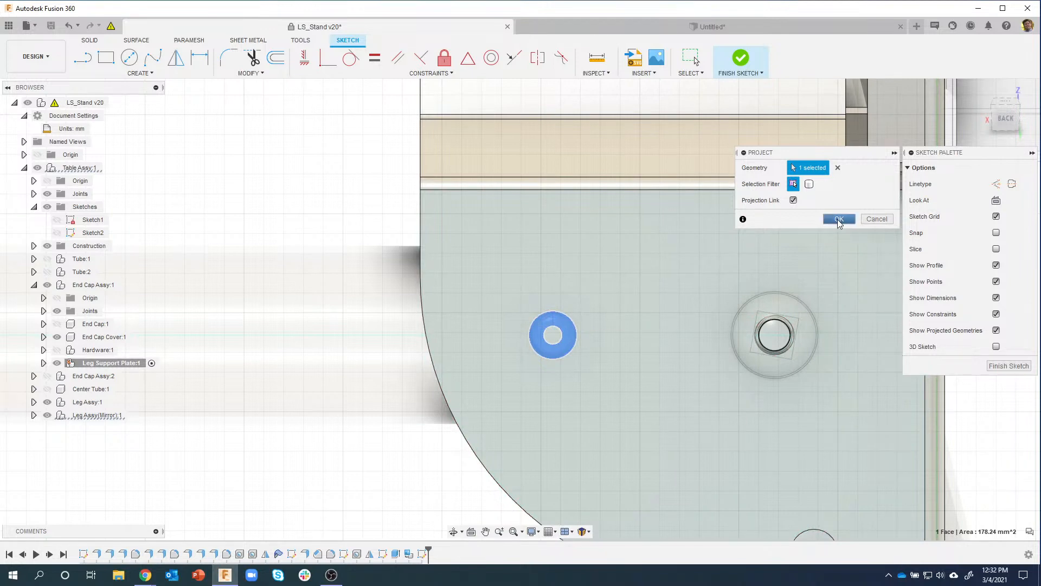
pyautogui.click(839, 218)
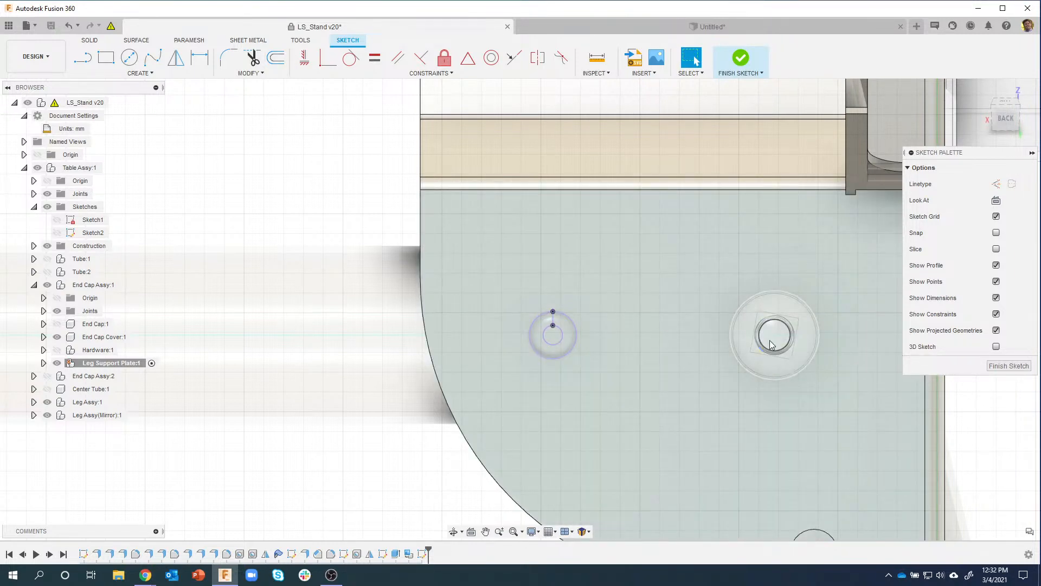
# Step: Project the ring face around the right hole into the sketch
pyautogui.press('p')
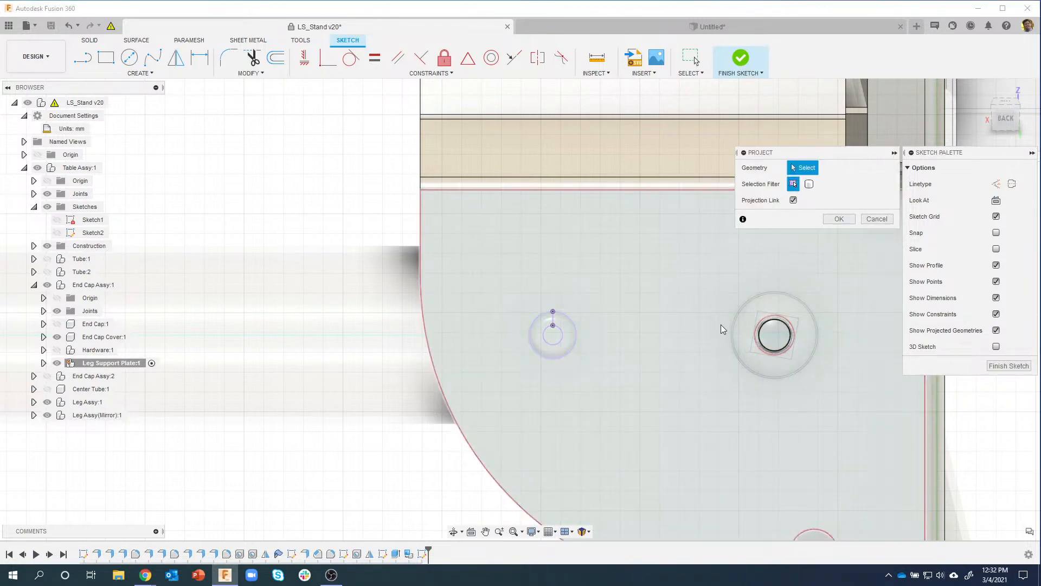
pyautogui.click(789, 340)
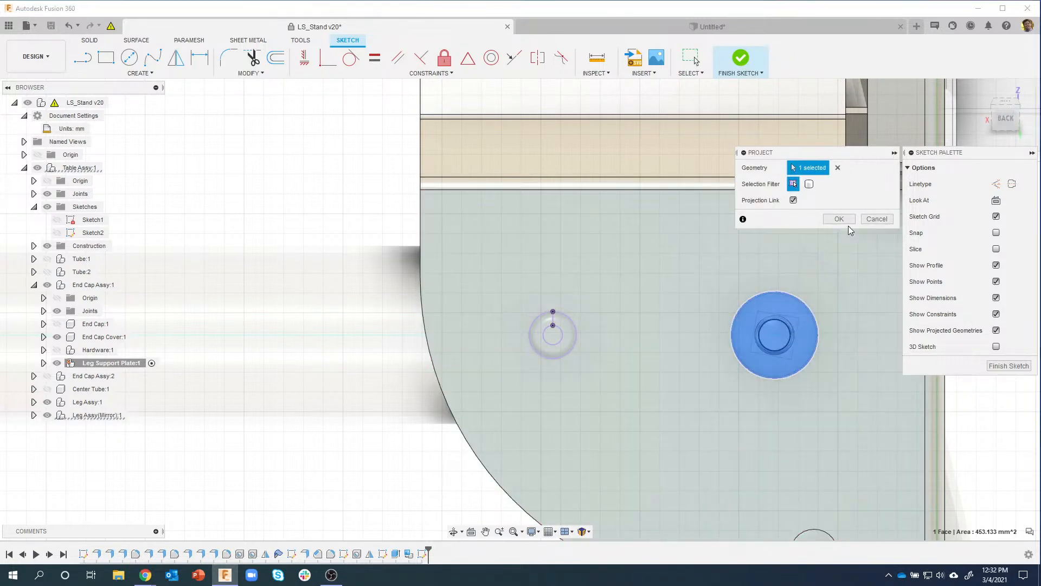
pyautogui.click(845, 220)
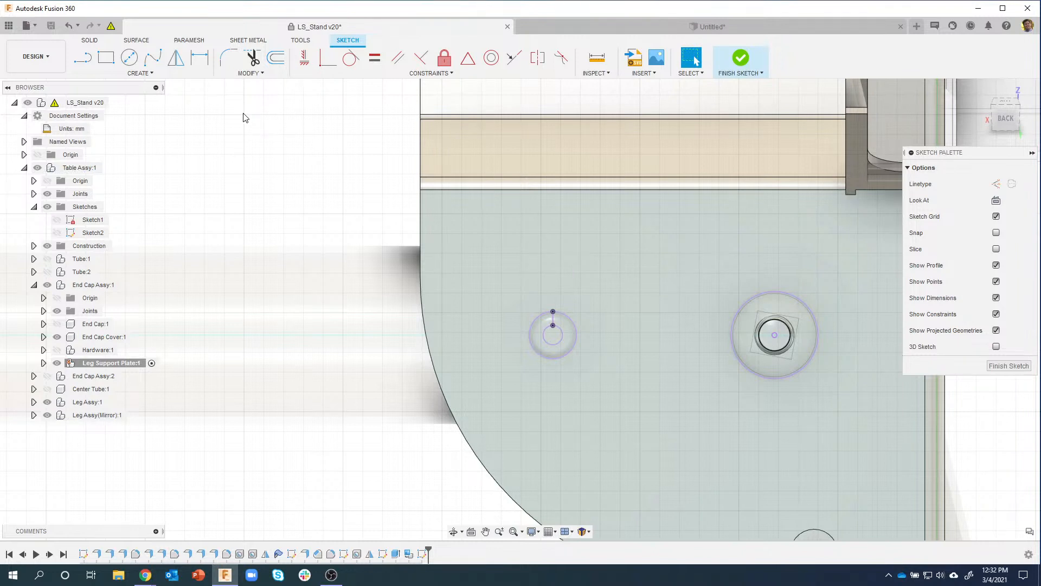
pyautogui.click(130, 57)
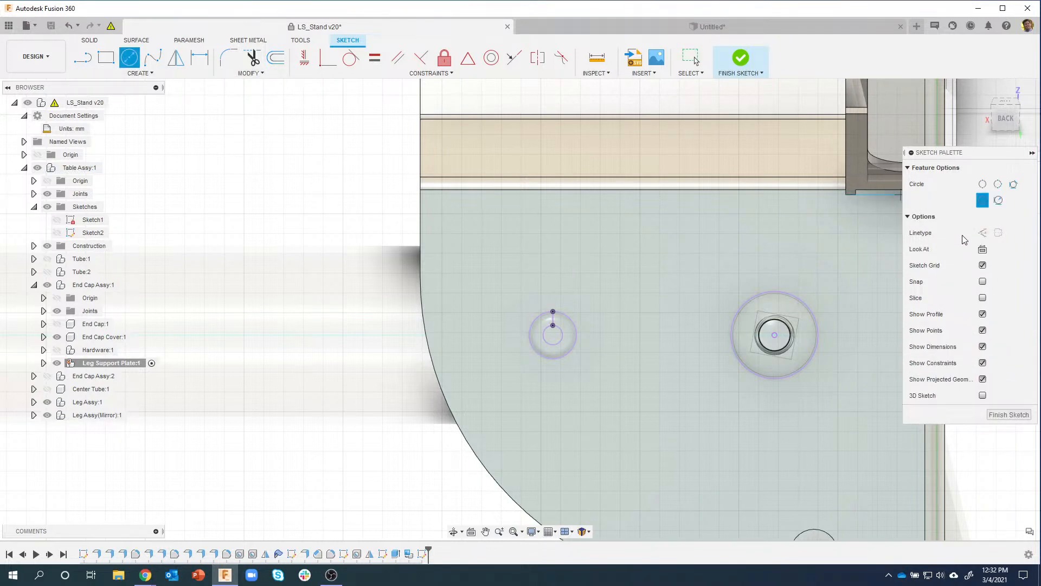
# Step: Draw a construction circle centred on the right hole through the left hole's top point
pyautogui.click(982, 233)
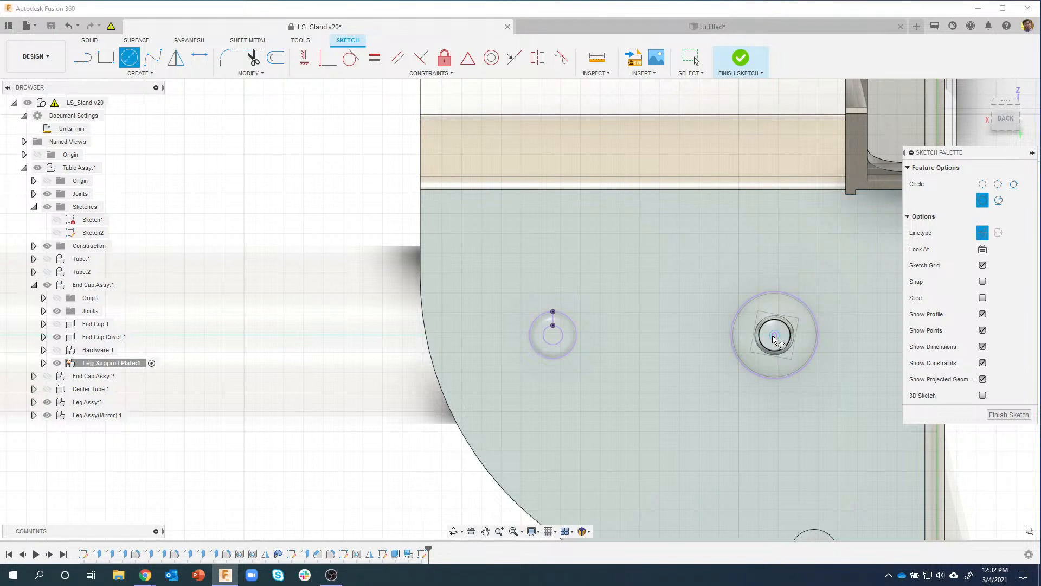
pyautogui.click(775, 335)
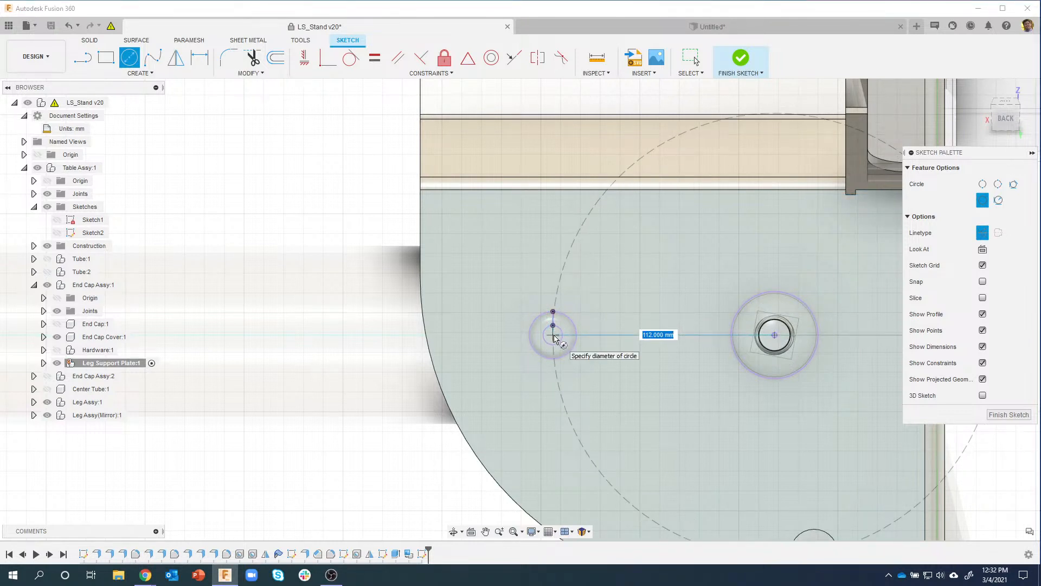
pyautogui.scroll(3, 553, 323)
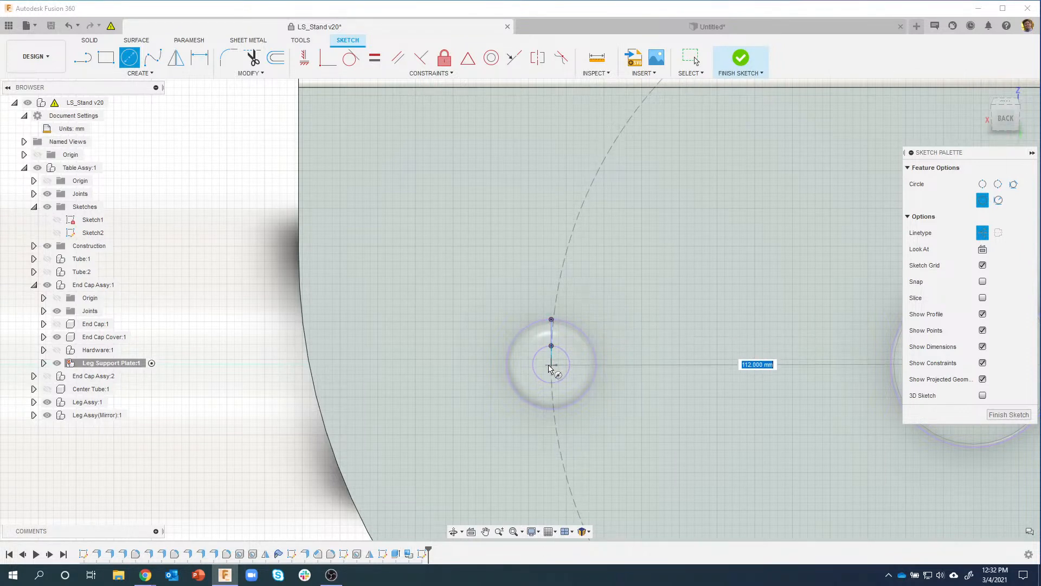
pyautogui.click(551, 322)
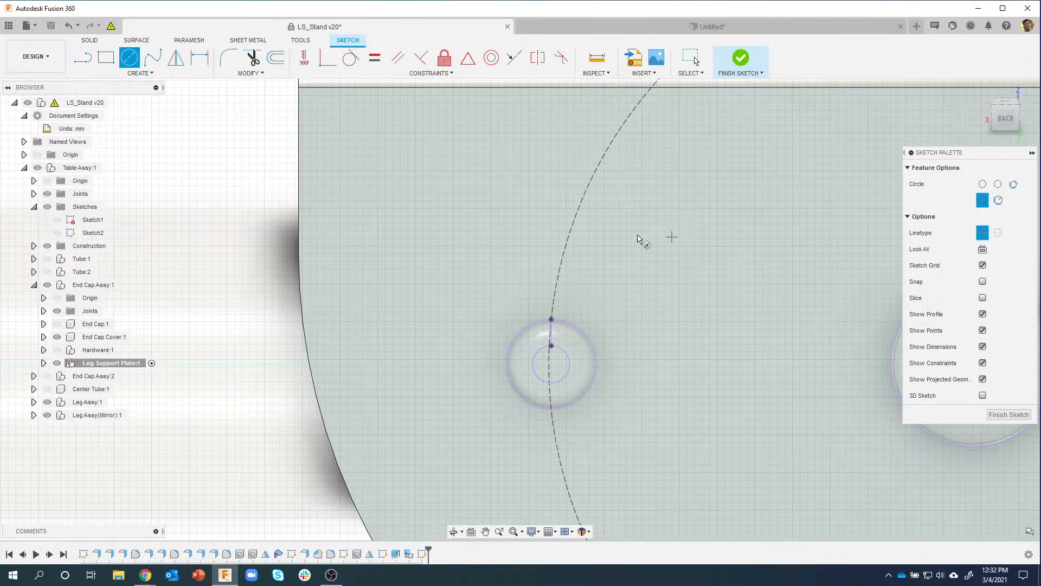
pyautogui.scroll(-3, 627, 325)
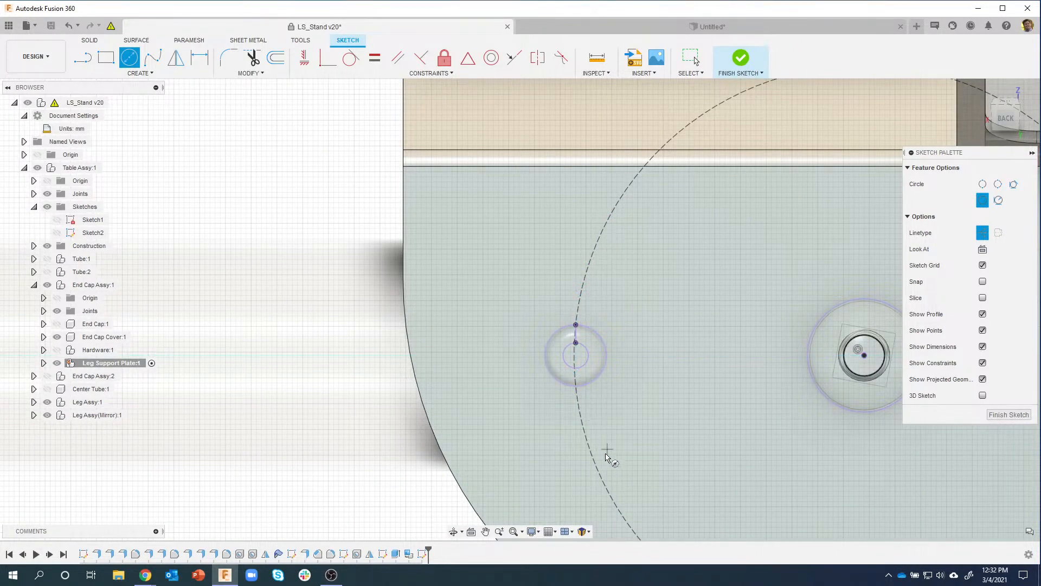
pyautogui.click(142, 74)
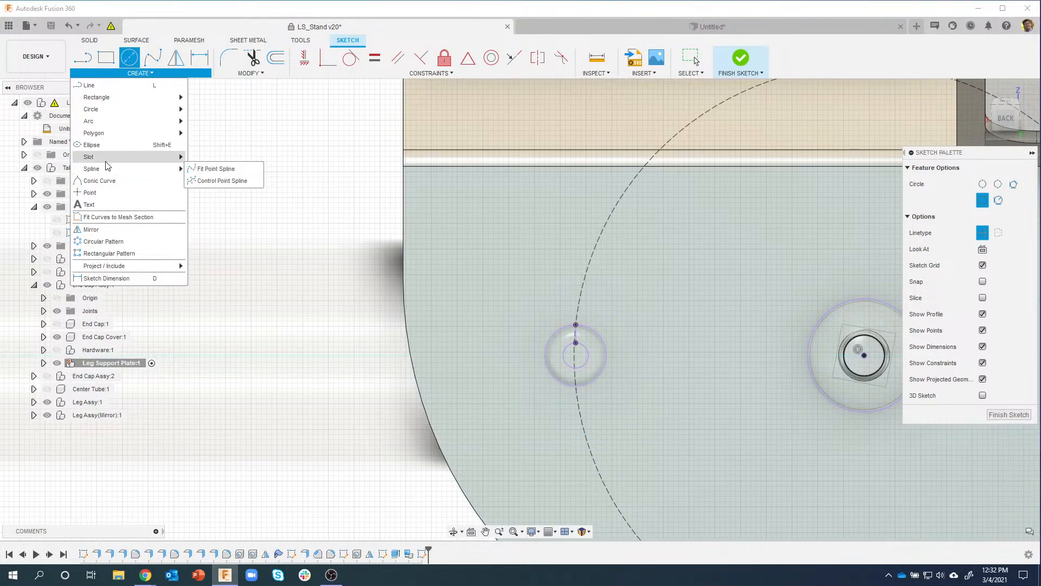
# Step: Begin a centre-point arc slot around the right hole, then cancel it unfinished
pyautogui.moveTo(106, 162)
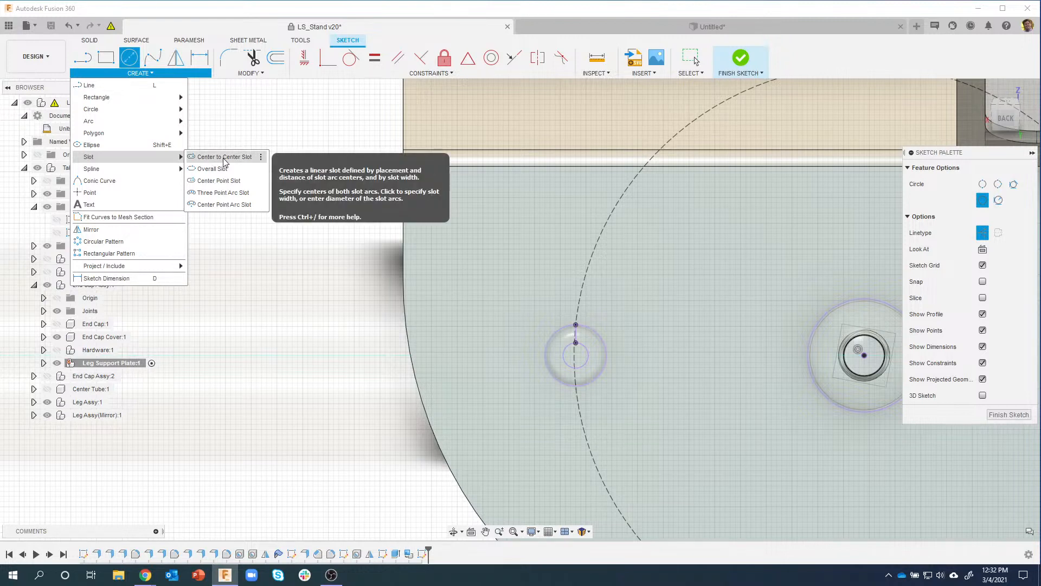
pyautogui.click(224, 205)
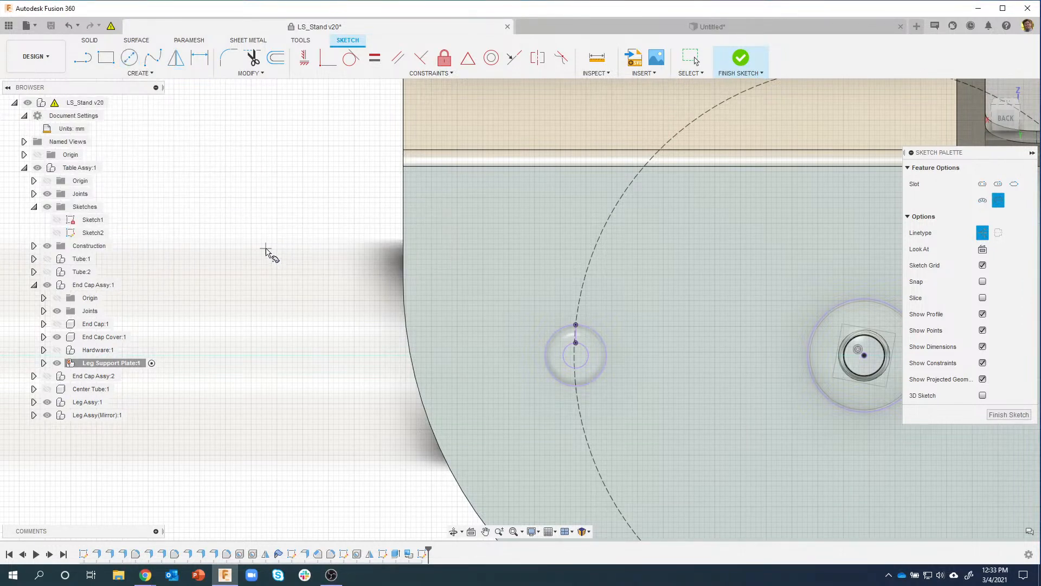
pyautogui.moveTo(292, 244); pyautogui.dragTo(223, 226, button='middle')
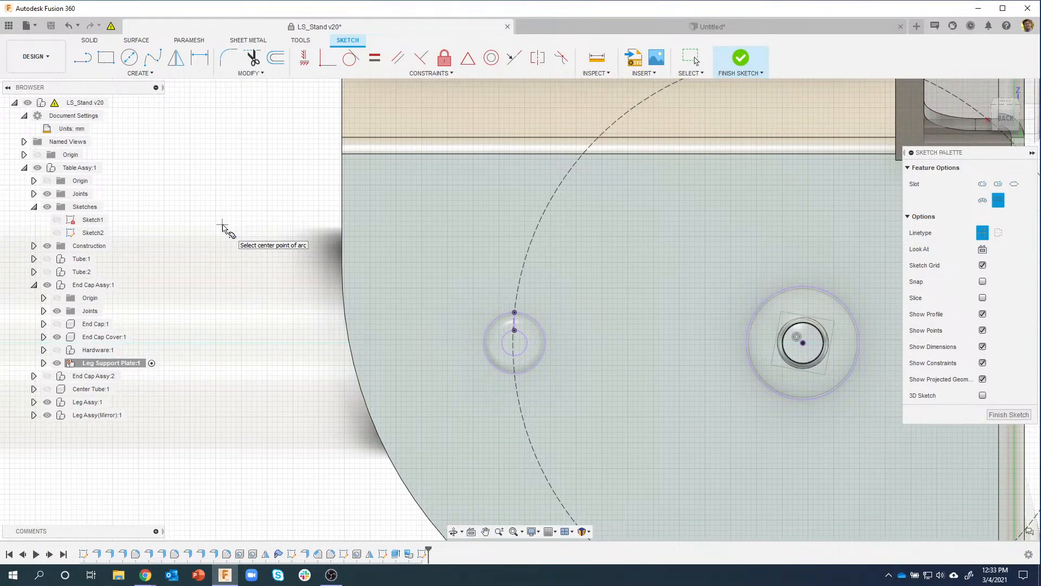
pyautogui.click(802, 342)
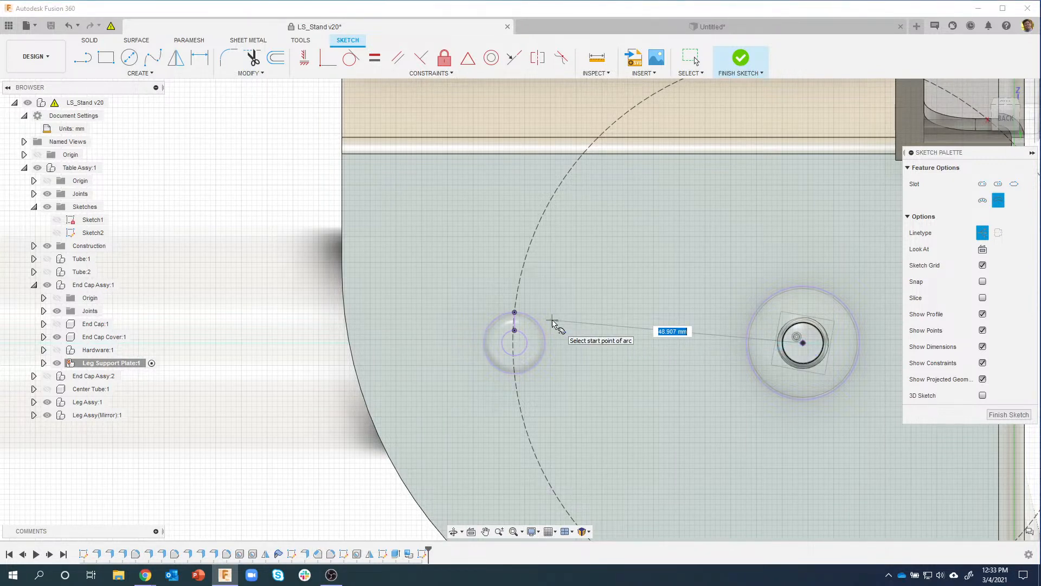
pyautogui.scroll(3, 548, 323)
pyautogui.click(501, 314)
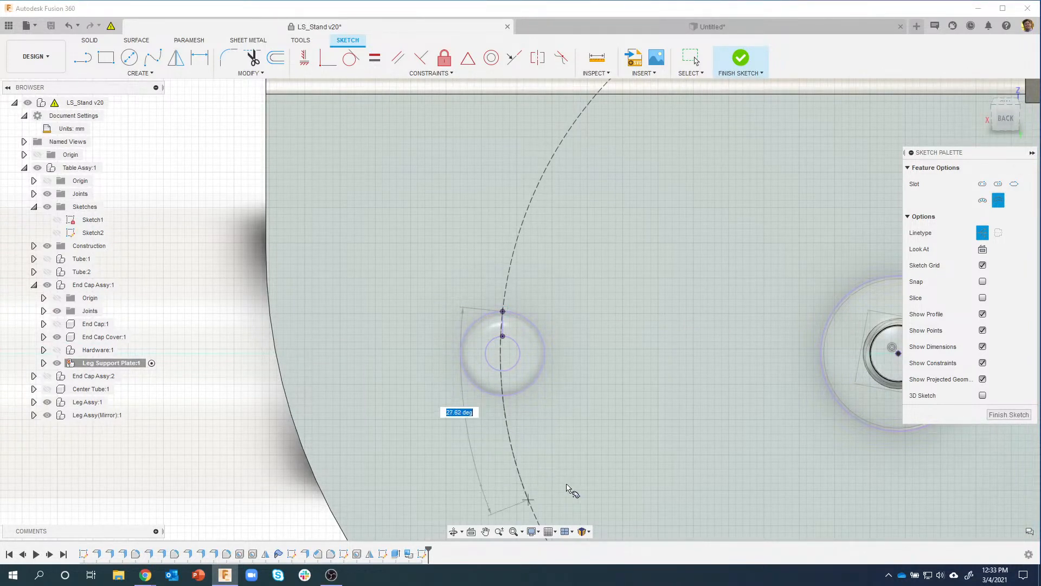
pyautogui.click(503, 400)
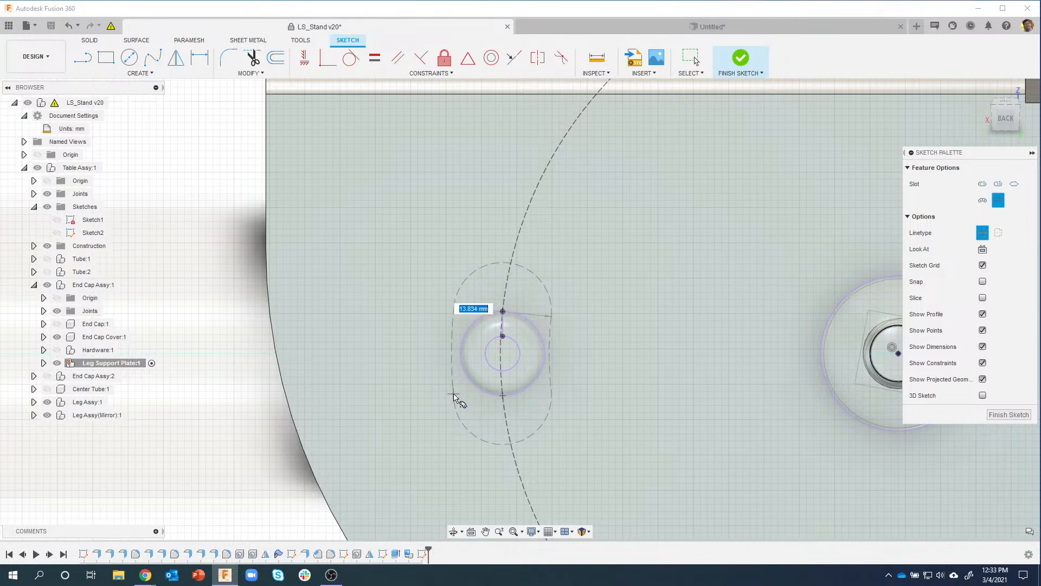
pyautogui.click(983, 233)
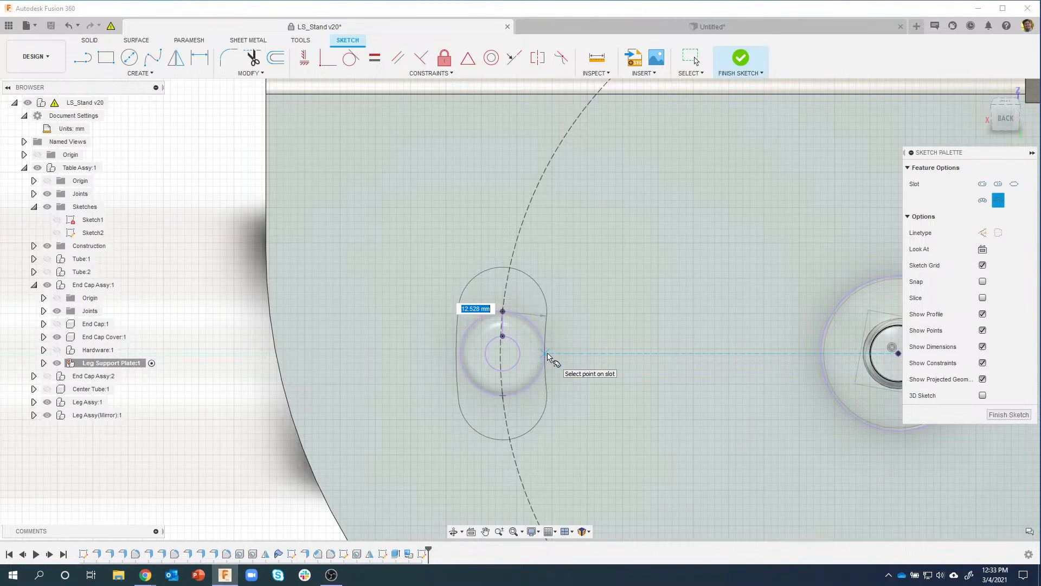
pyautogui.press('Escape')
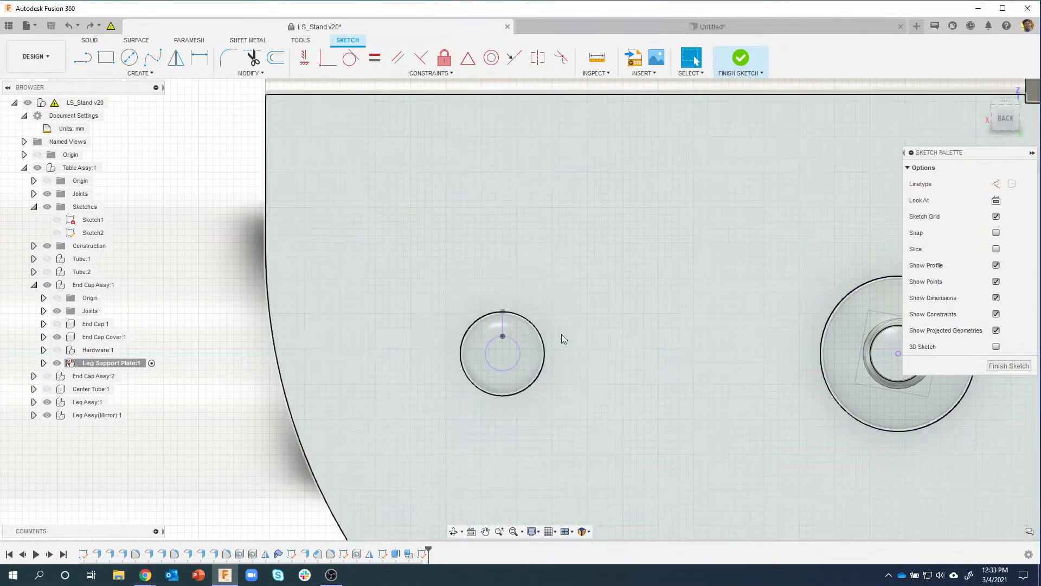
# Step: Begin a construction circle on the right hole, cancel it, and start Project again
pyautogui.scroll(-1, 526, 342)
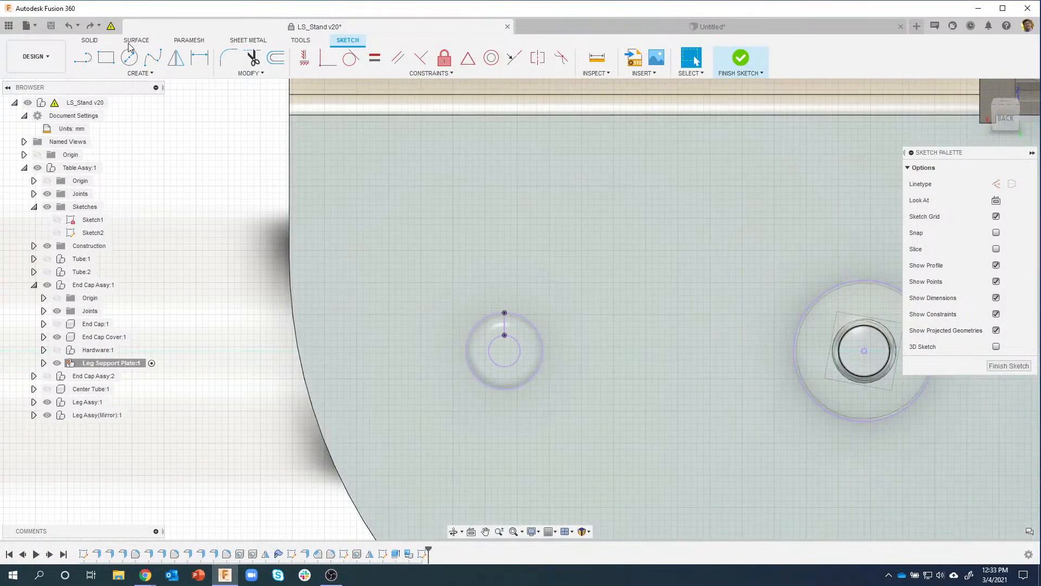
pyautogui.click(126, 57)
pyautogui.click(982, 233)
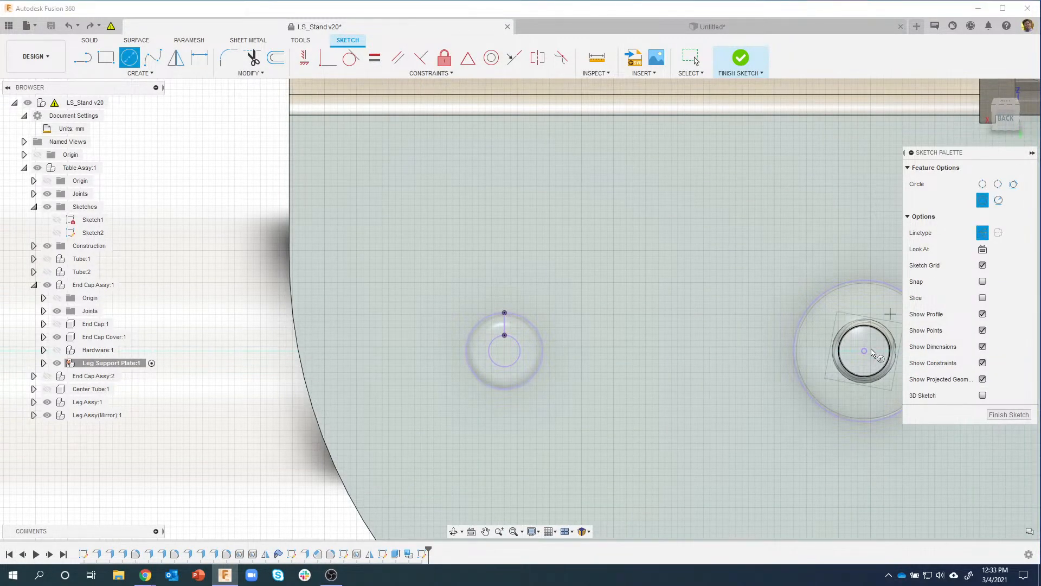
pyautogui.click(864, 350)
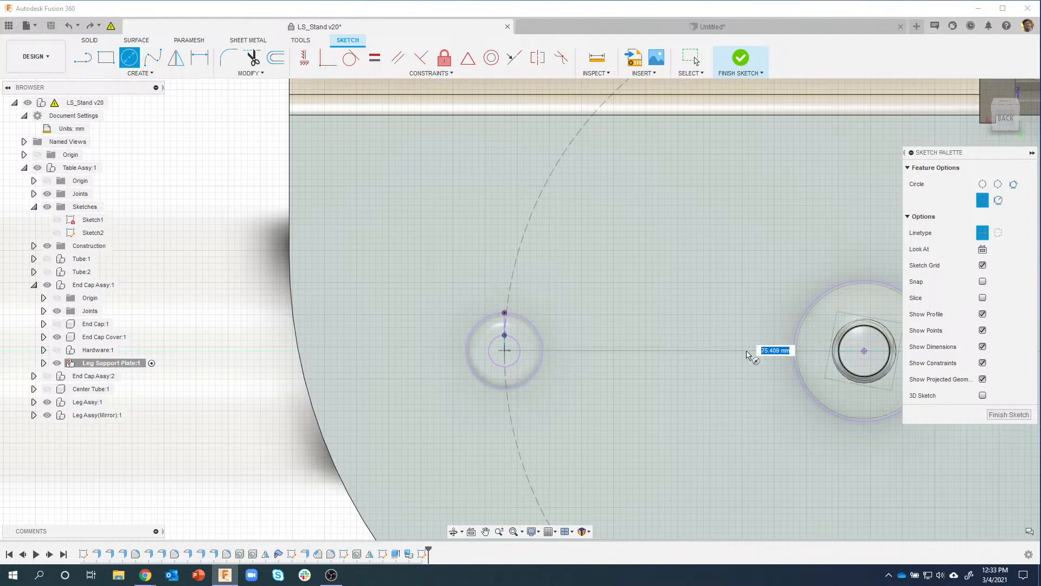
pyautogui.scroll(2, 505, 358)
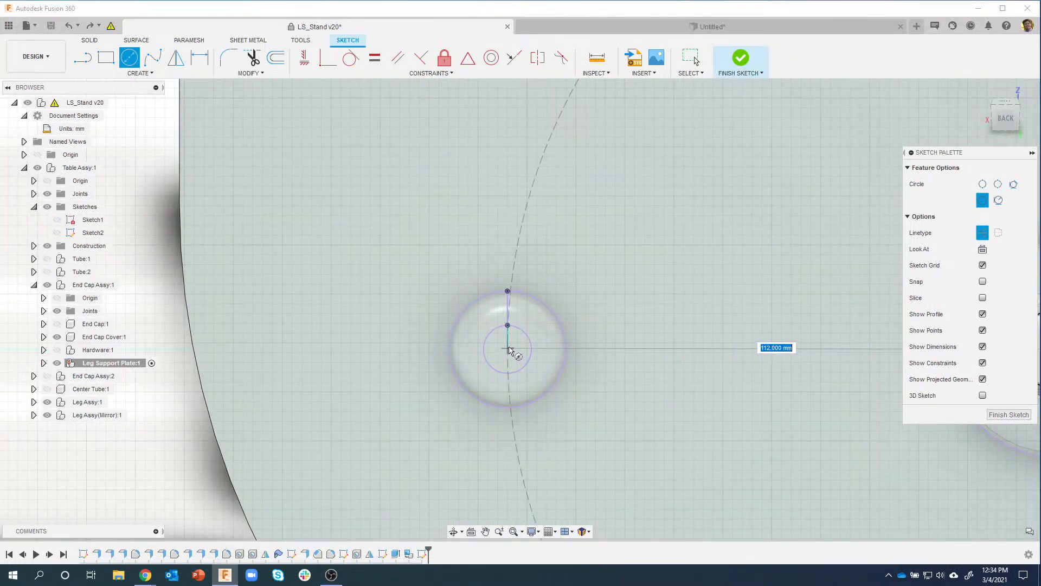
pyautogui.scroll(2, 511, 359)
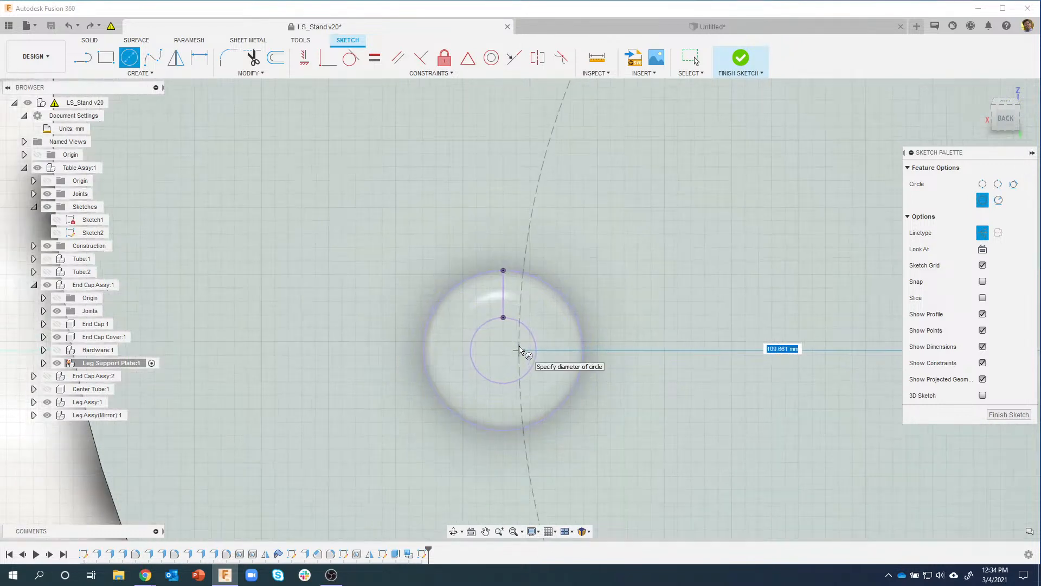
pyautogui.press('Escape')
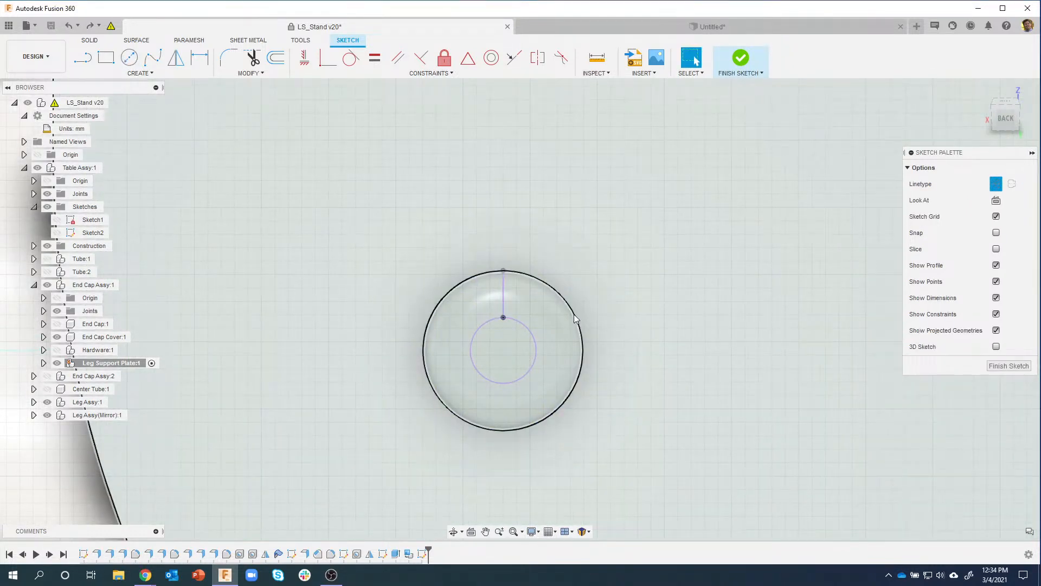
pyautogui.press('p')
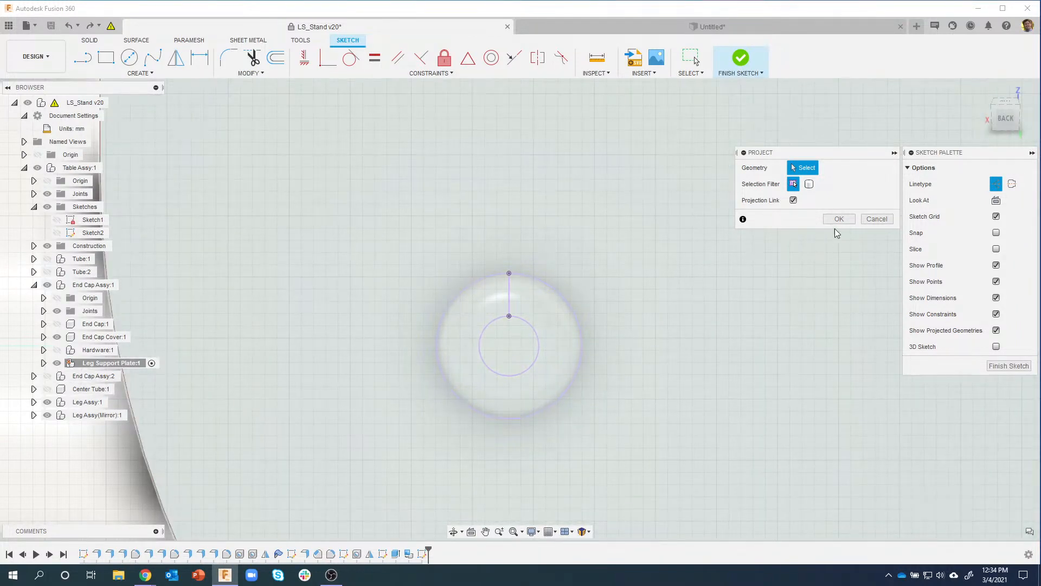
# Step: Cancel the projection and delete the old sketch circles, line and profile
pyautogui.click(870, 218)
pyautogui.moveTo(380, 237); pyautogui.dragTo(644, 471)
pyautogui.press('Delete')
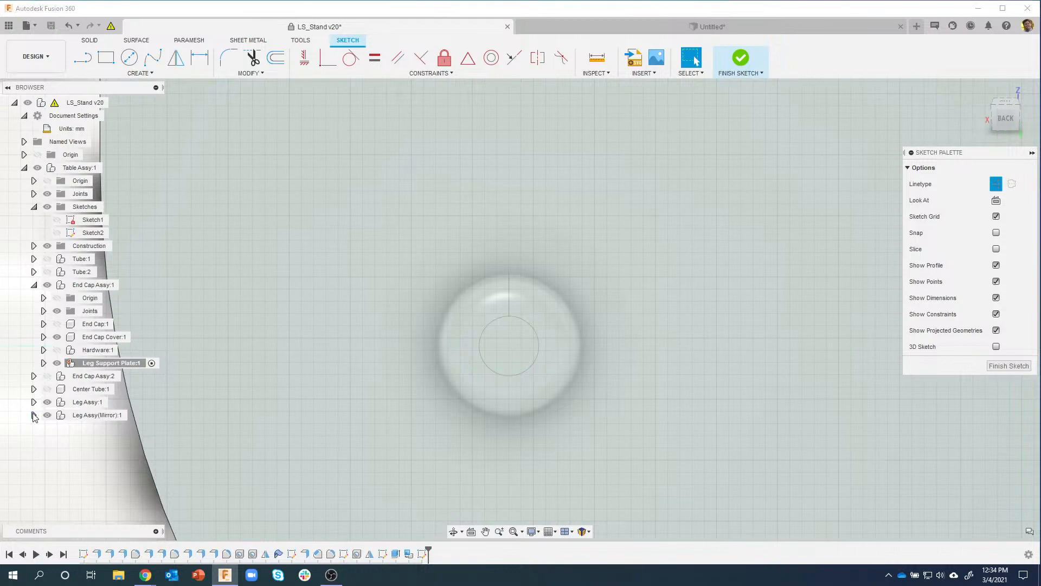
# Step: Hide Pin Assy(Mirror):1 in the browser
pyautogui.click(34, 415)
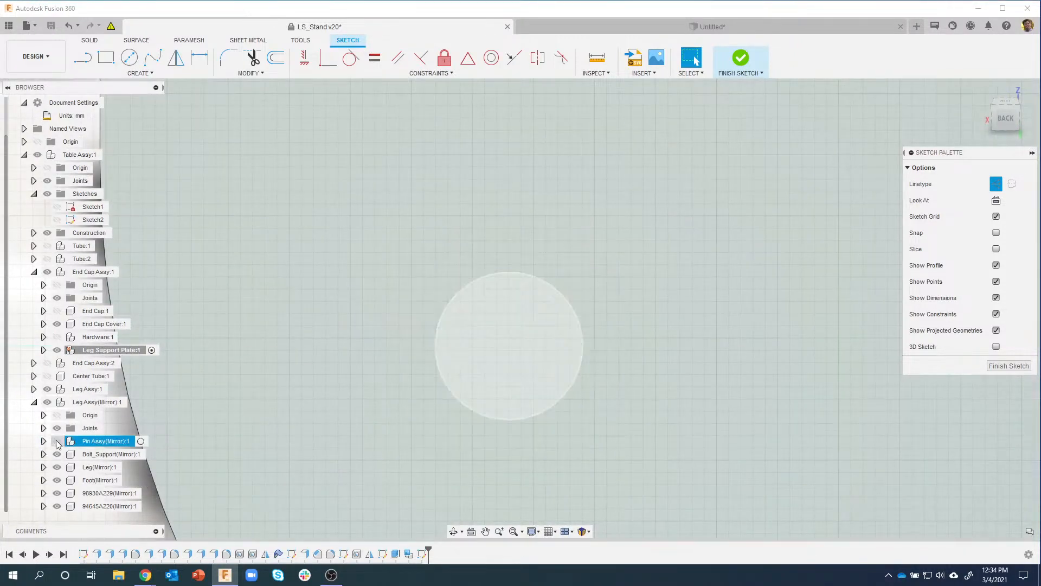
pyautogui.click(57, 442)
pyautogui.scroll(-6, 360, 304)
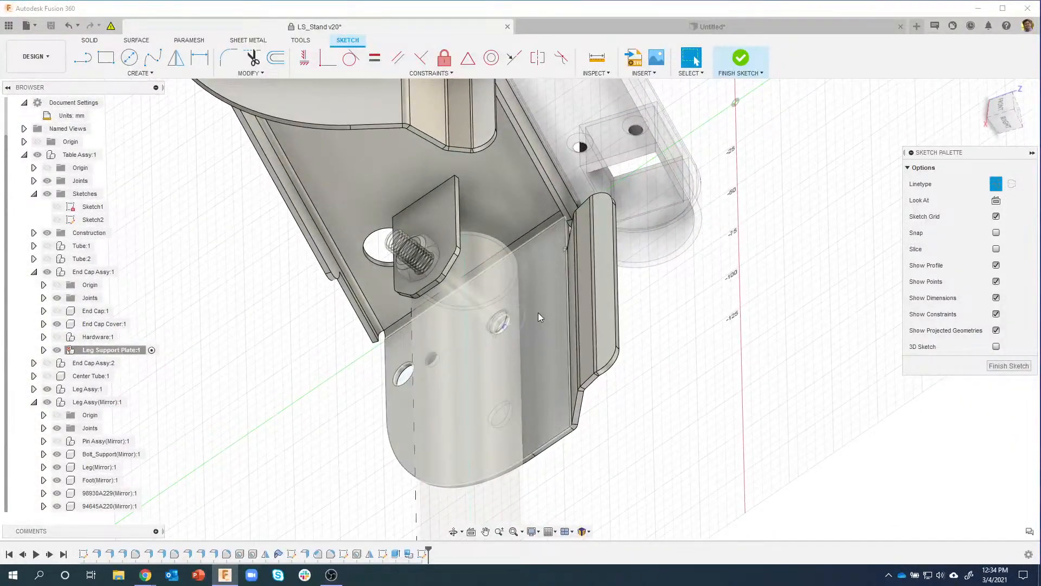
# Step: Project the leg's 3.10 mm-radius small hole face into the end plate sketch
pyautogui.press('p')
pyautogui.scroll(5, 470, 398)
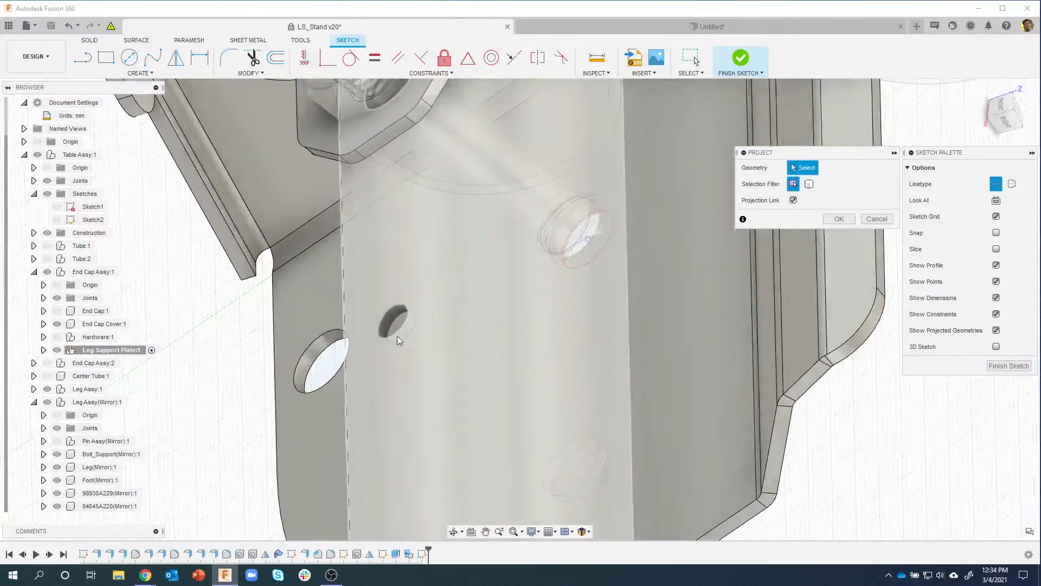
pyautogui.click(395, 312)
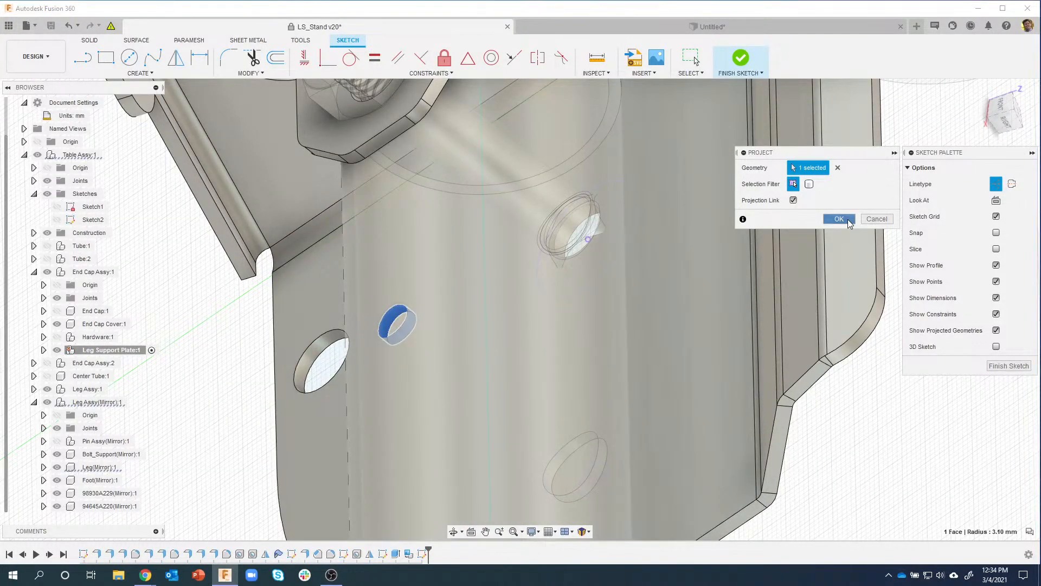
pyautogui.click(848, 220)
pyautogui.keyDown('shift'); pyautogui.moveTo(790, 264); pyautogui.dragTo(107, 81, button='middle'); pyautogui.keyUp('shift')
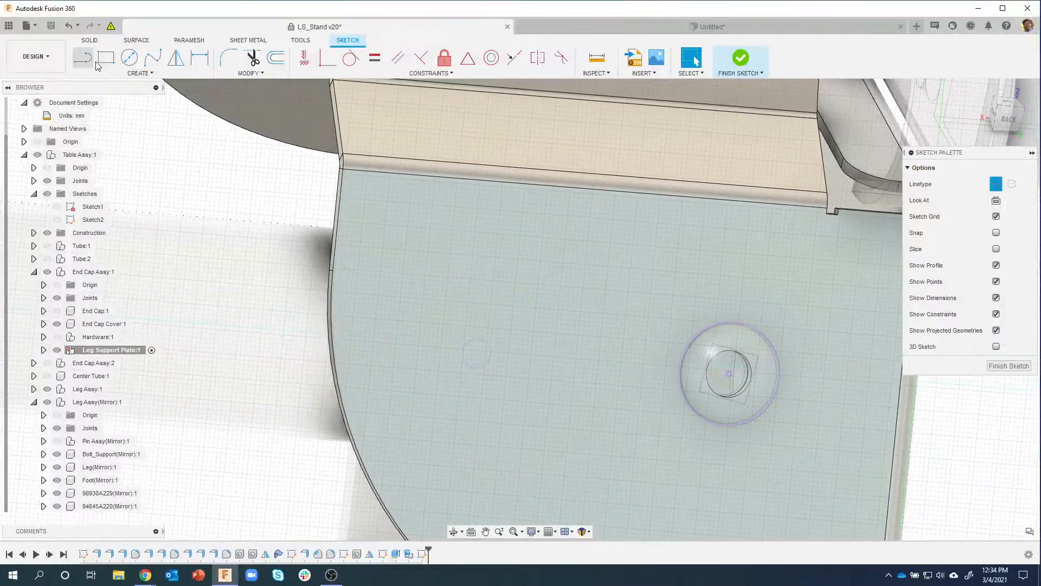
# Step: Draw vertical and horizontal centre lines across the projected small hole
pyautogui.press('l')
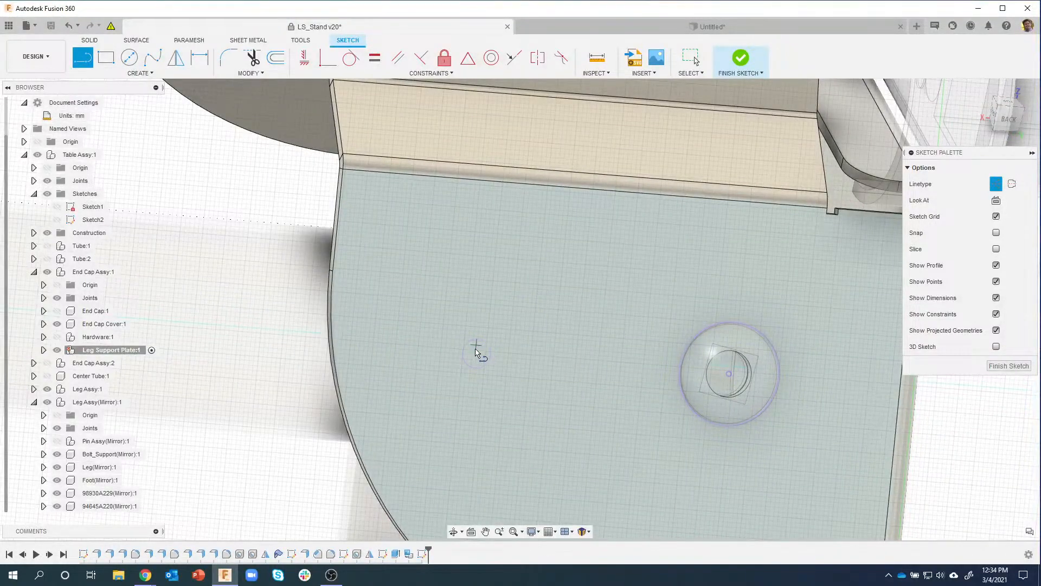
pyautogui.scroll(10, 482, 359)
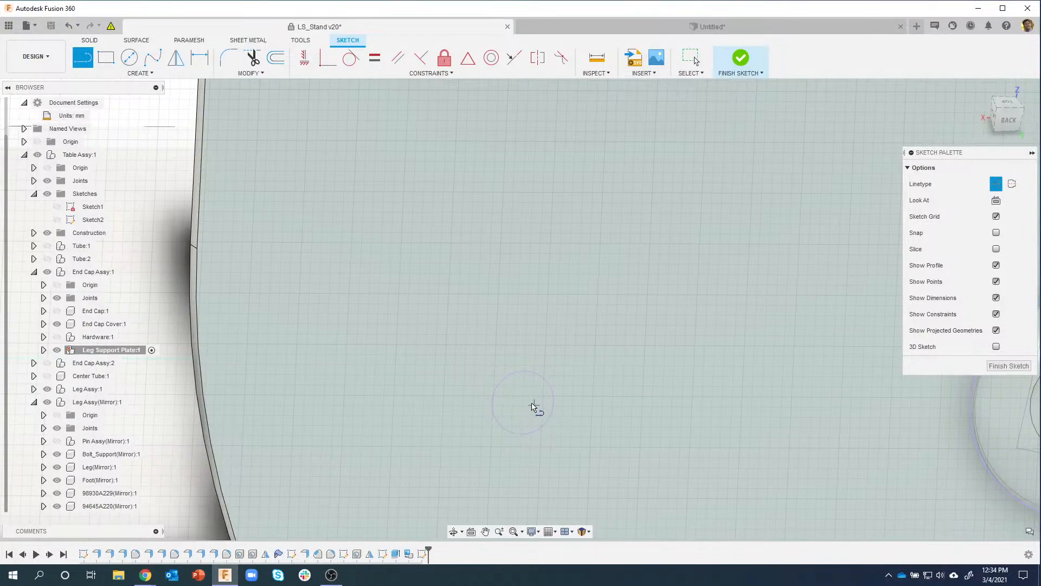
pyautogui.scroll(-2, 521, 390)
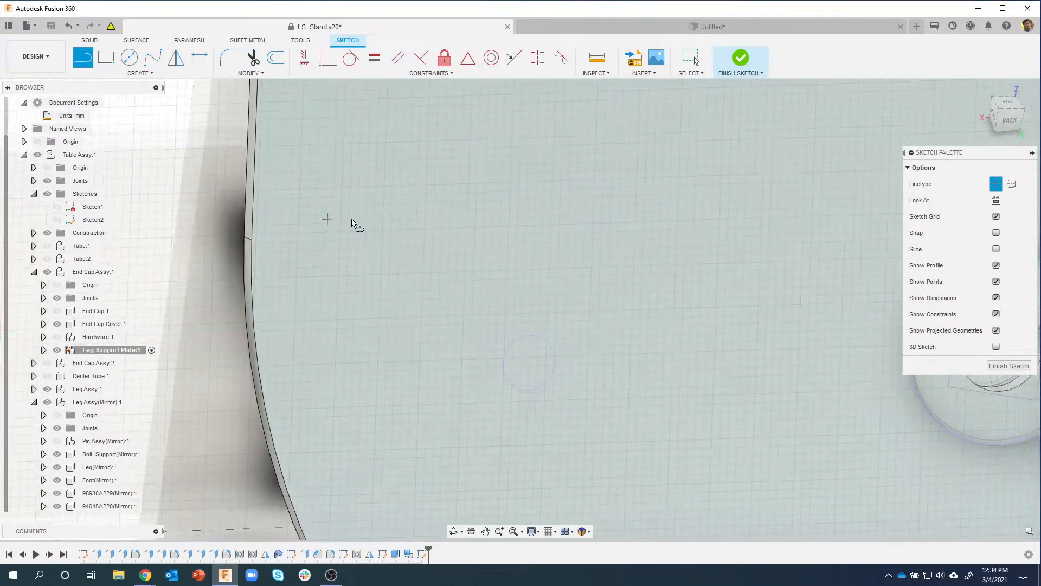
pyautogui.scroll(5, 501, 263)
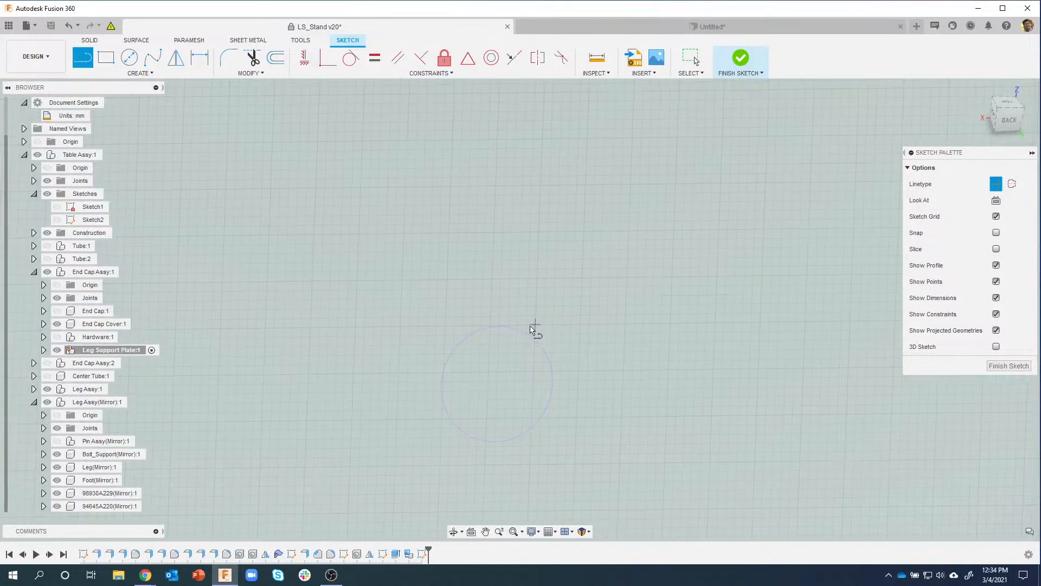
pyautogui.click(505, 331)
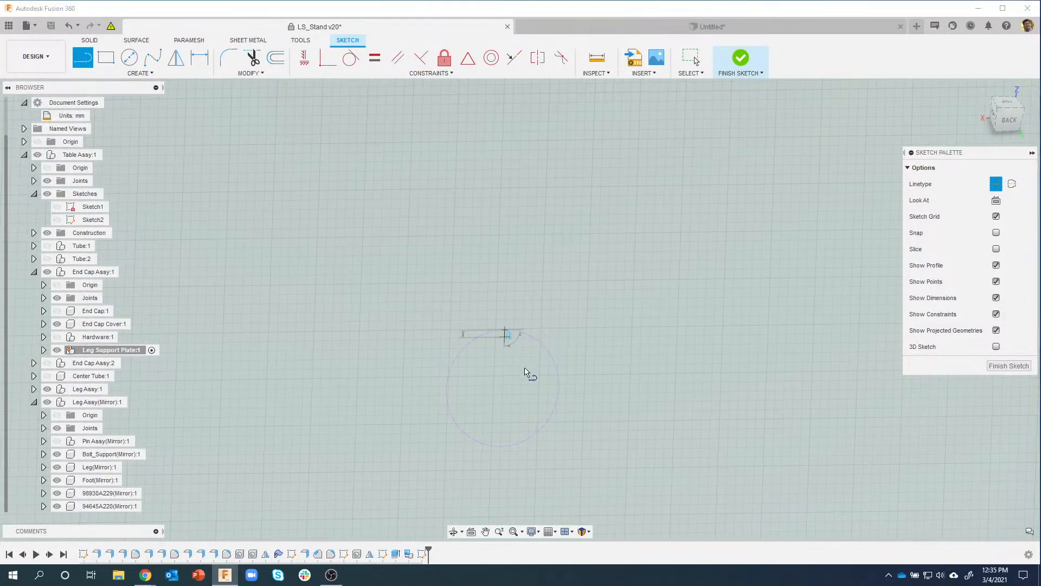
pyautogui.click(500, 448)
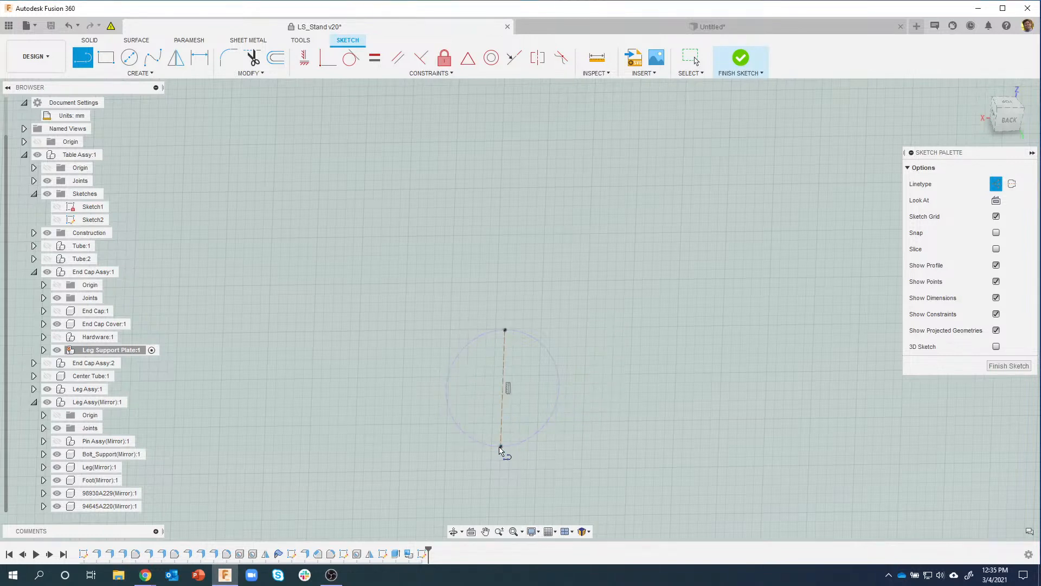
pyautogui.click(447, 389)
pyautogui.click(559, 390)
pyautogui.moveTo(560, 394)
pyautogui.mouseDown(button='middle')
pyautogui.moveTo(450, 288)
pyautogui.moveTo(422, 291)
pyautogui.moveTo(443, 371)
pyautogui.mouseUp(button='middle')
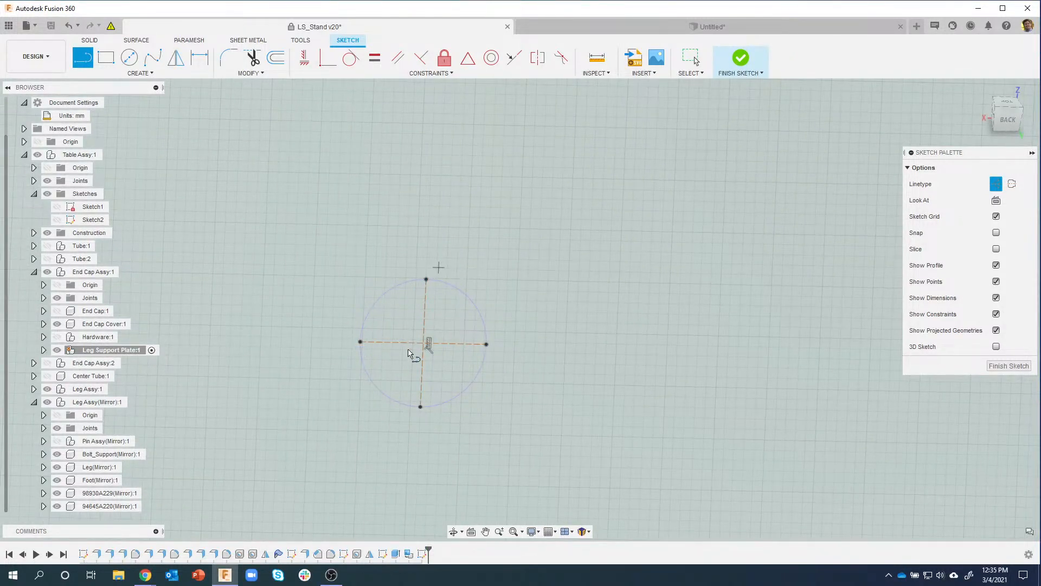
pyautogui.scroll(-8, 425, 346)
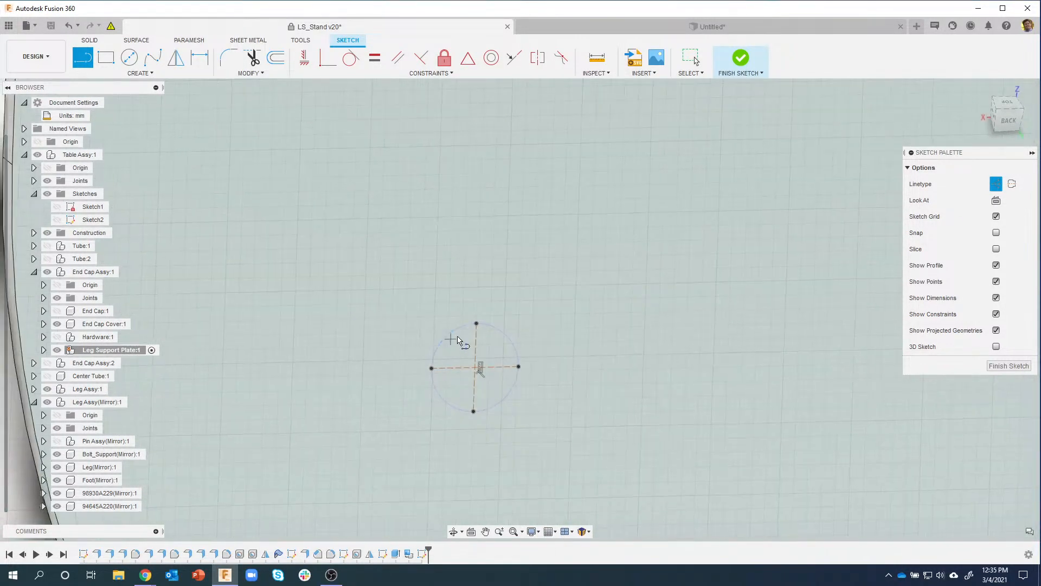
pyautogui.scroll(-3, 516, 310)
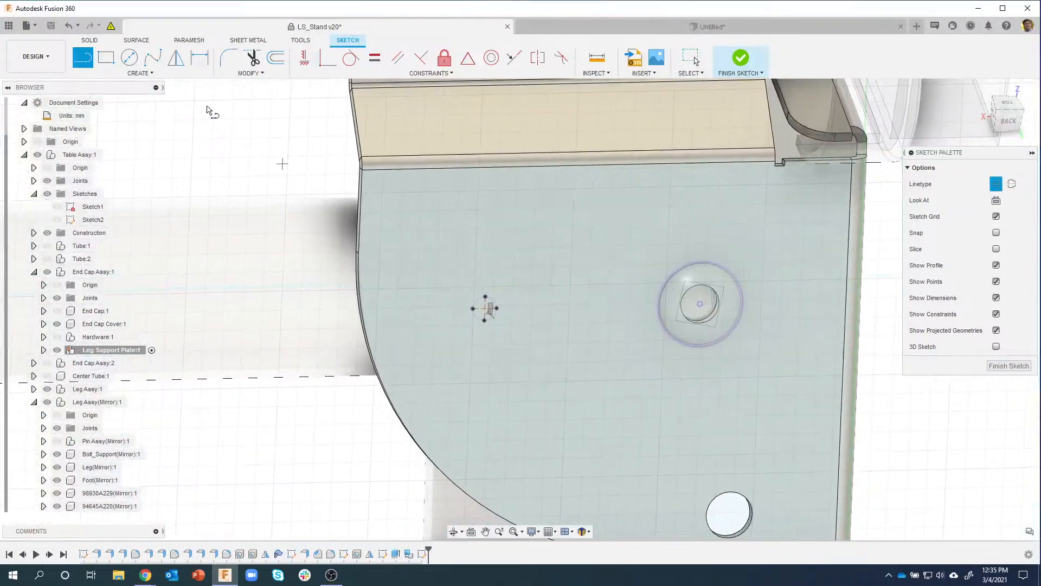
# Step: Draw a 112 mm circle centred on the plate hole, passing through the small hole
pyautogui.click(129, 57)
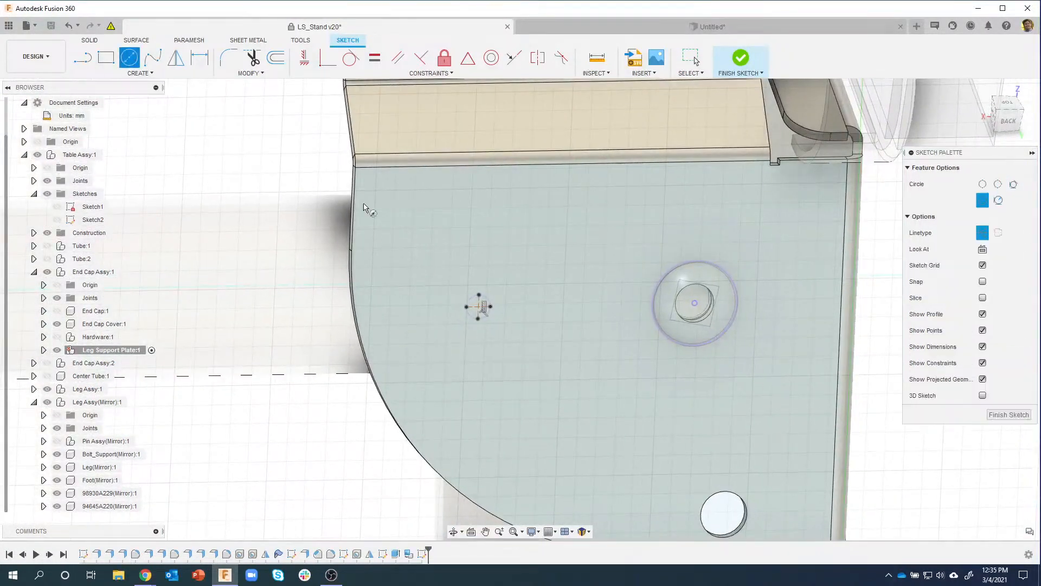
pyautogui.click(691, 305)
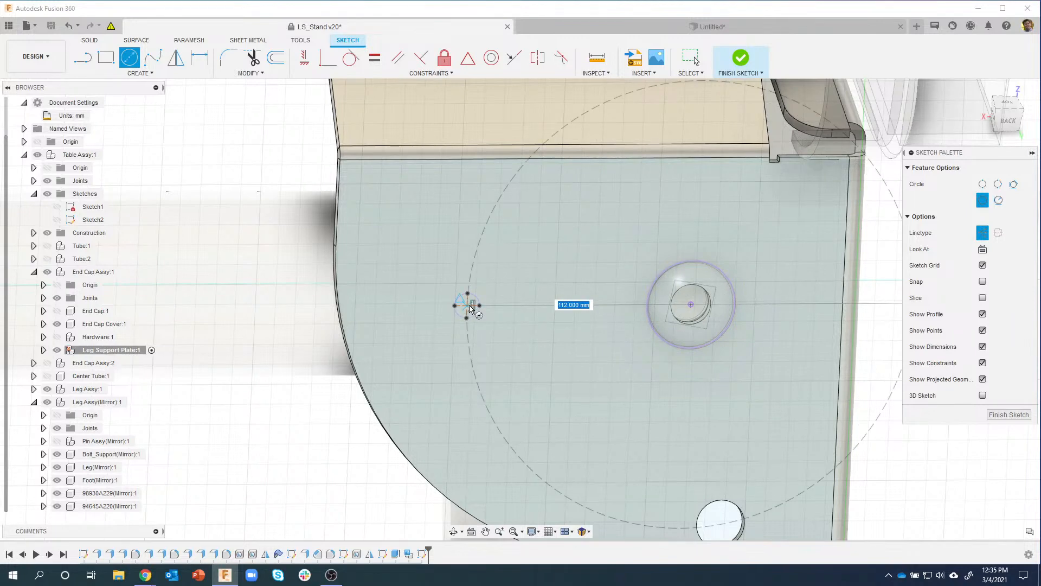
pyautogui.scroll(4, 470, 309)
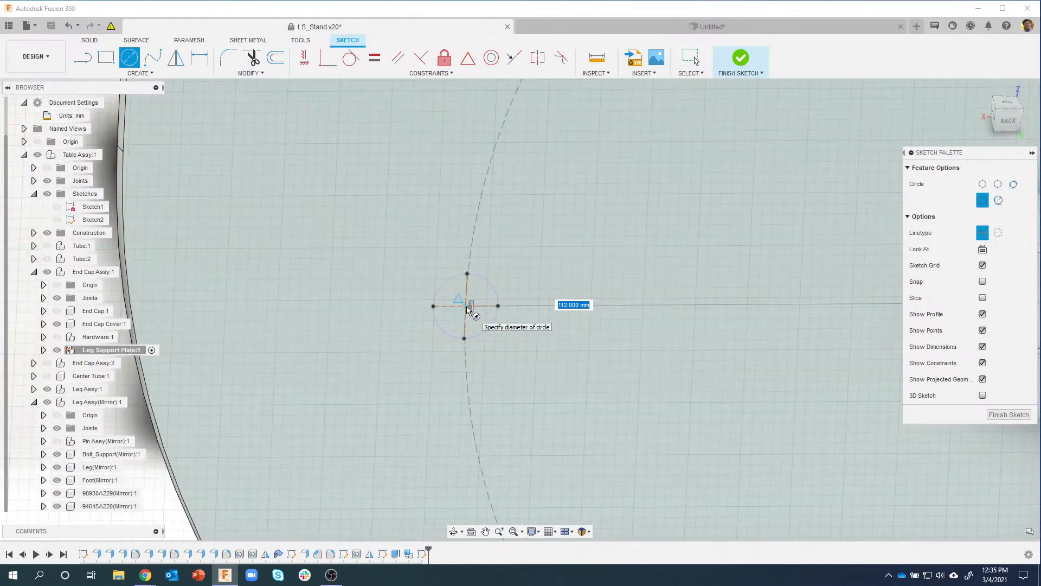
pyautogui.scroll(5, 469, 309)
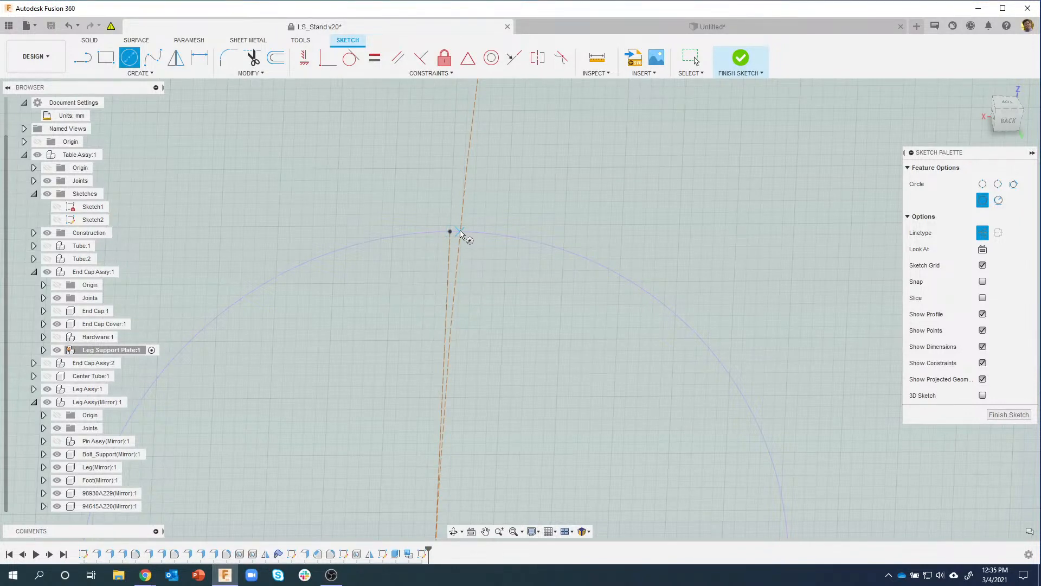
# Step: Start a Center Point Arc Slot with its centre on the plate hole
pyautogui.scroll(-5, 463, 255)
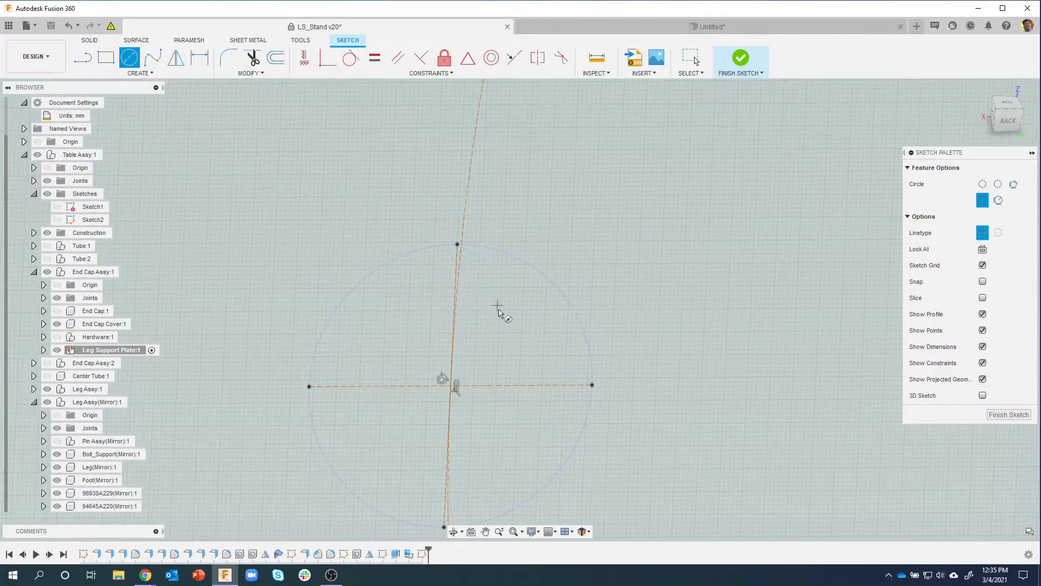
pyautogui.scroll(-3, 498, 309)
pyautogui.click(137, 73)
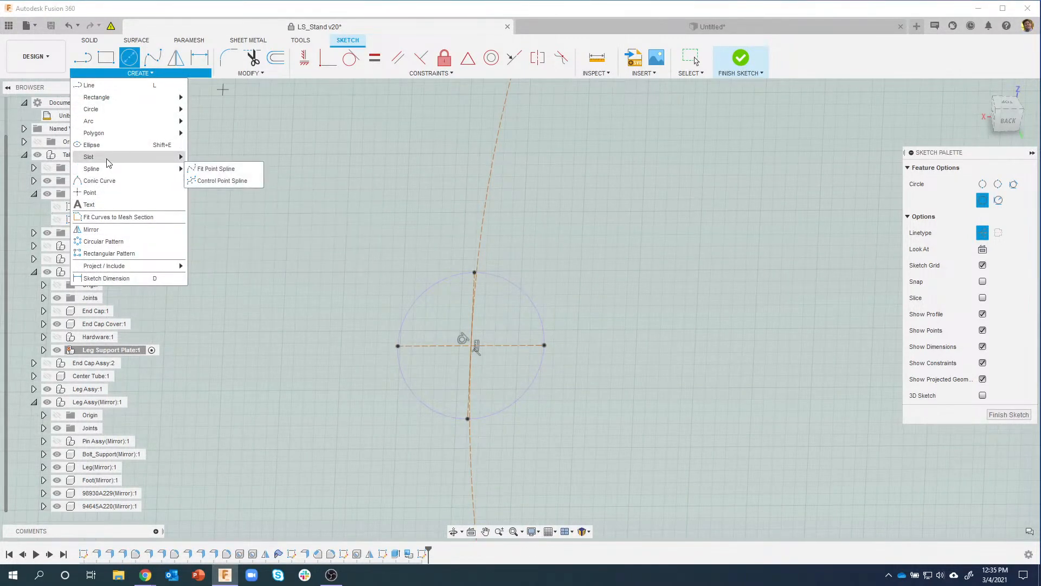
pyautogui.moveTo(108, 162)
pyautogui.click(206, 205)
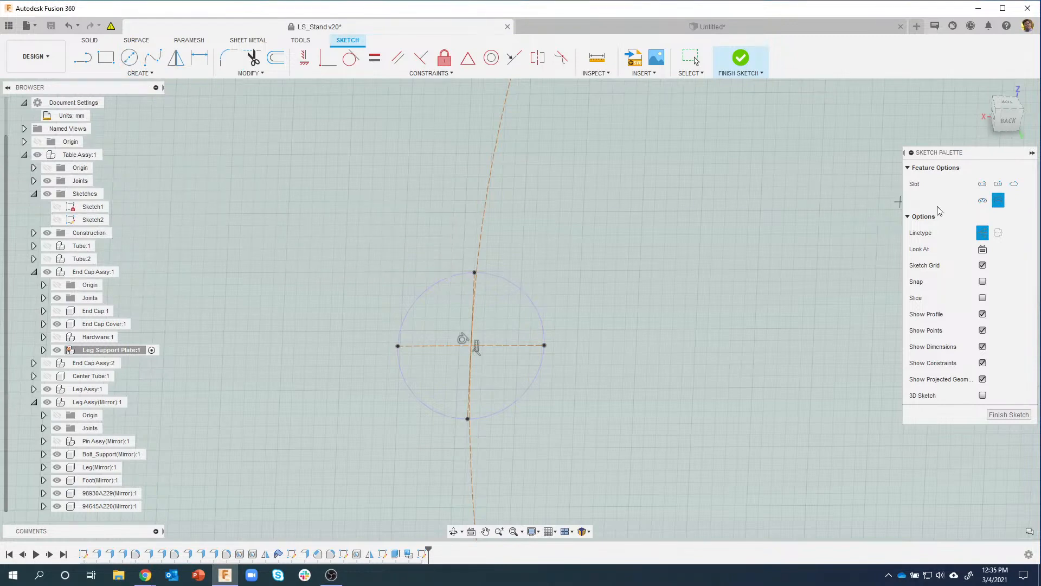
pyautogui.scroll(-4, 779, 295)
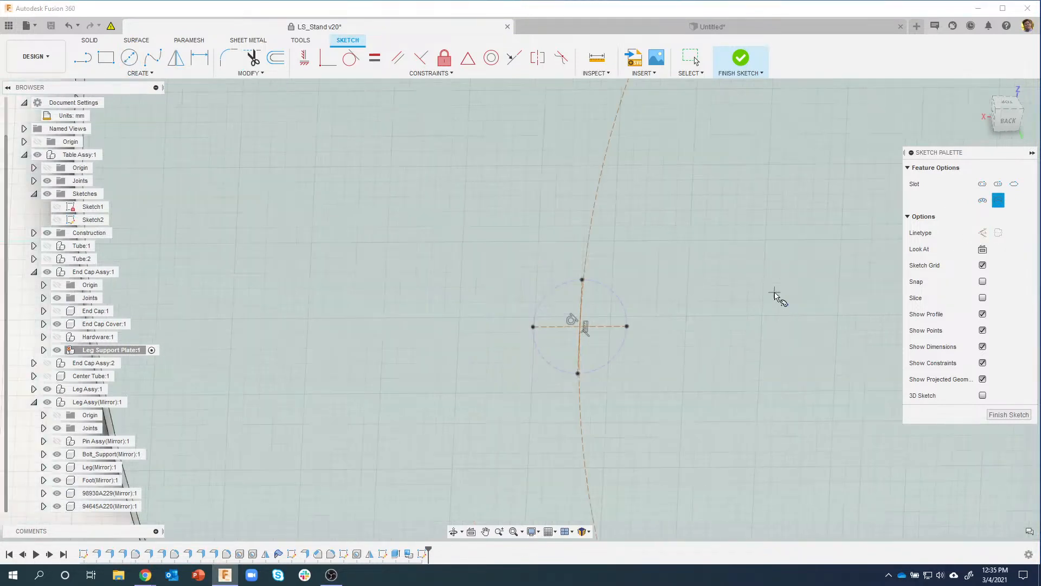
pyautogui.moveTo(762, 288)
pyautogui.mouseDown(button='middle')
pyautogui.moveTo(591, 243)
pyautogui.moveTo(432, 234)
pyautogui.mouseUp(button='middle')
pyautogui.scroll(-2, 532, 263)
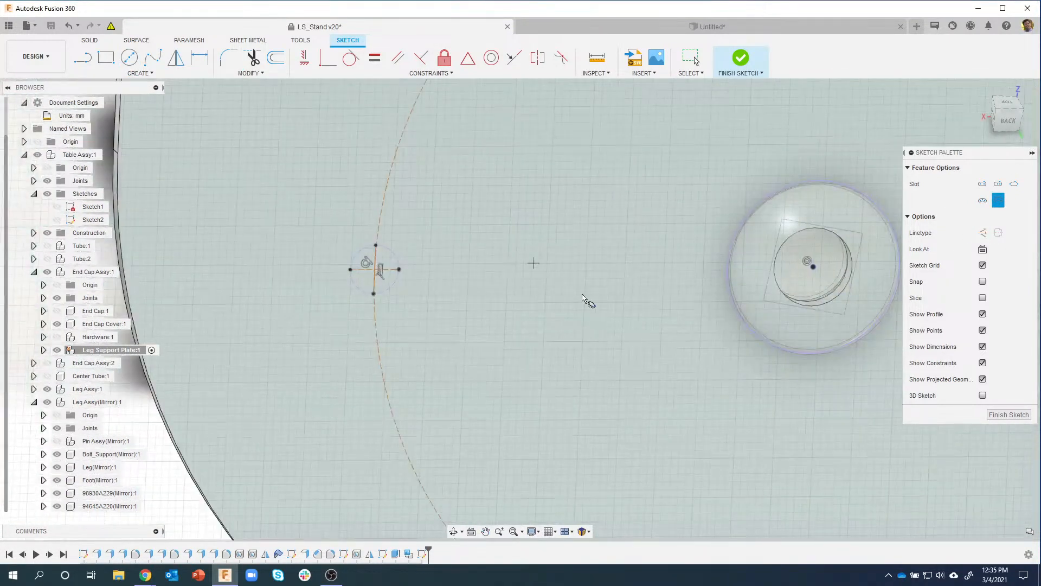
pyautogui.moveTo(632, 301); pyautogui.dragTo(607, 299, button='middle')
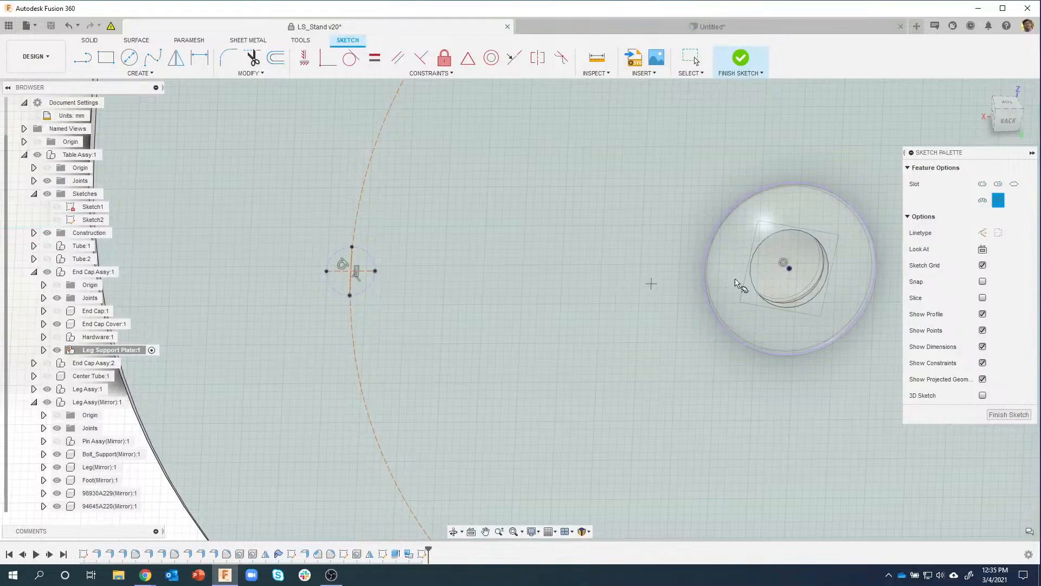
pyautogui.click(791, 269)
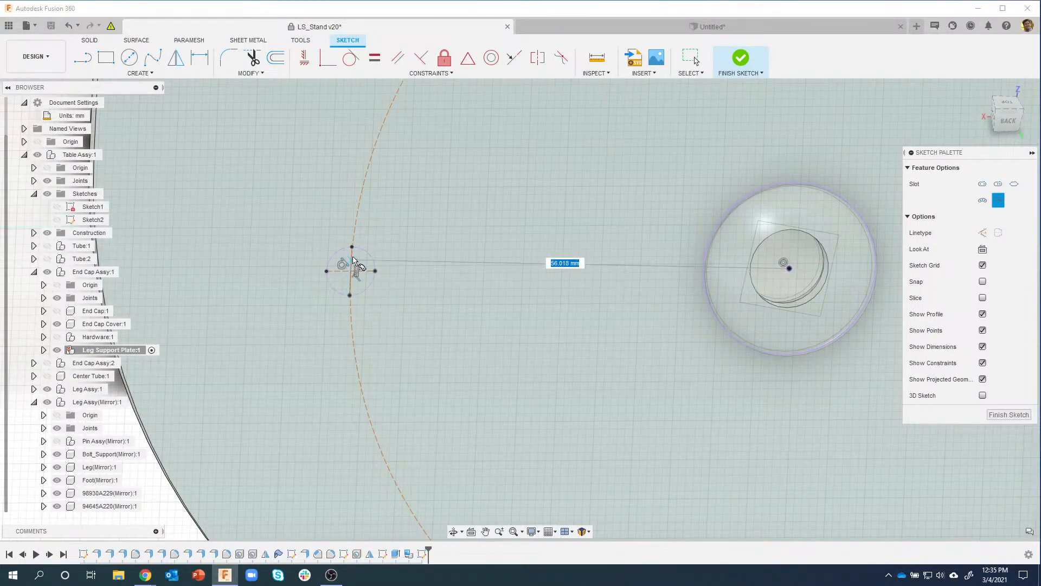
# Step: Run the 56 mm-radius slot arc from the small circle's top to its bottom
pyautogui.scroll(5, 354, 254)
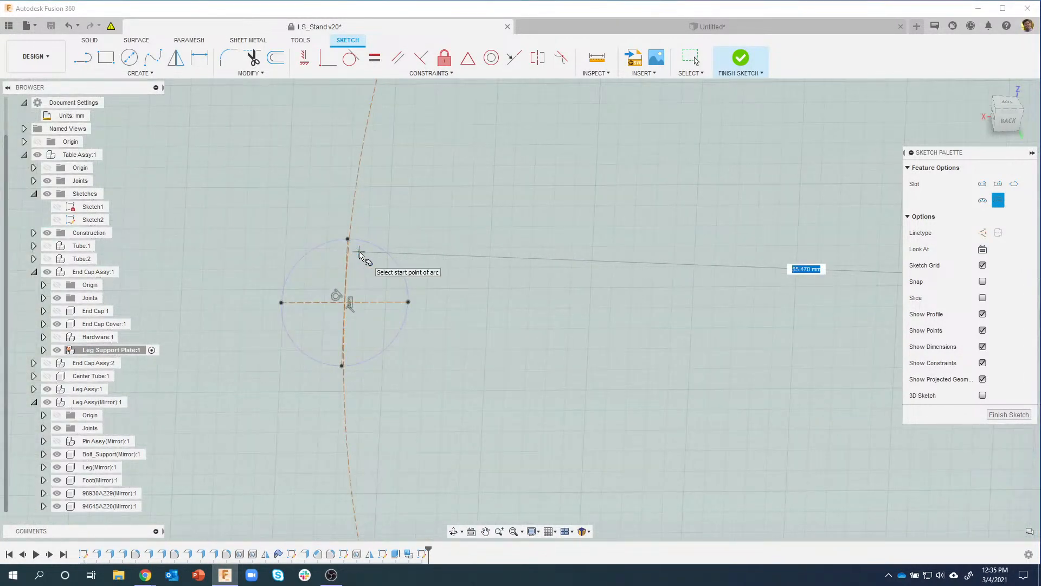
pyautogui.scroll(3, 350, 239)
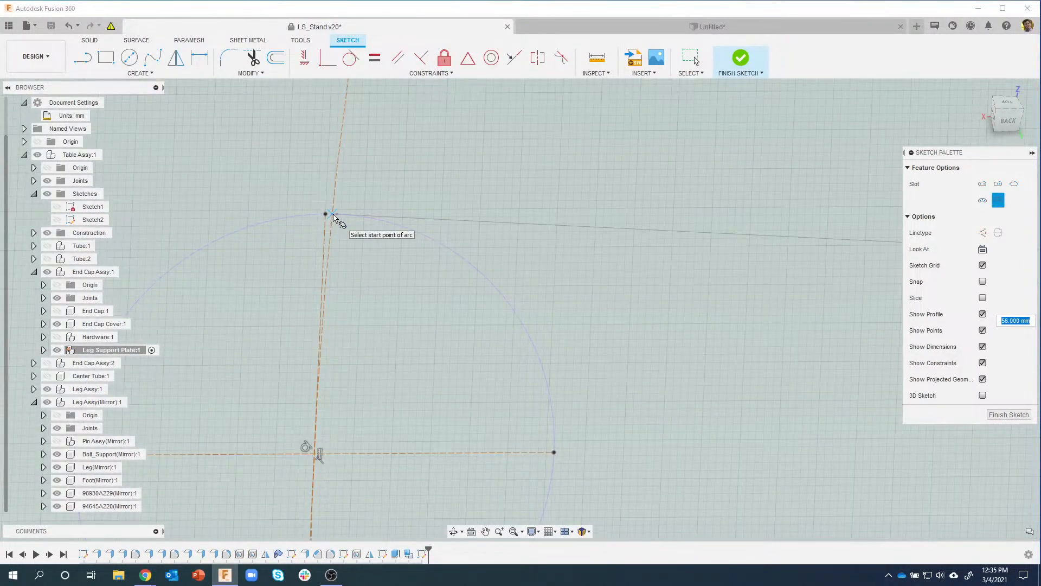
pyautogui.click(333, 215)
pyautogui.moveTo(360, 339)
pyautogui.mouseDown(button='middle')
pyautogui.moveTo(374, 230)
pyautogui.moveTo(358, 299)
pyautogui.mouseUp(button='middle')
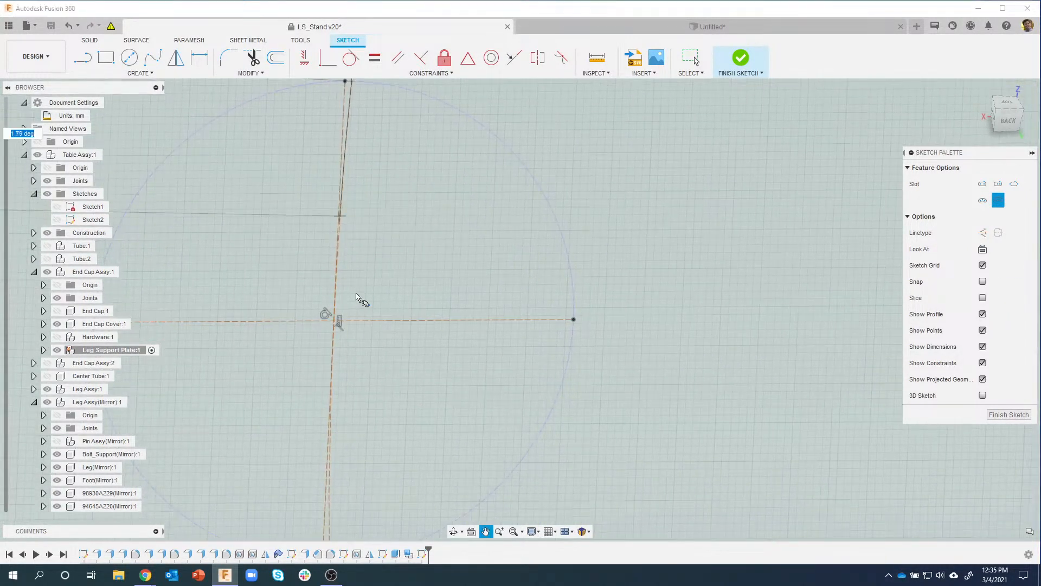
pyautogui.moveTo(377, 365); pyautogui.dragTo(380, 179, button='middle')
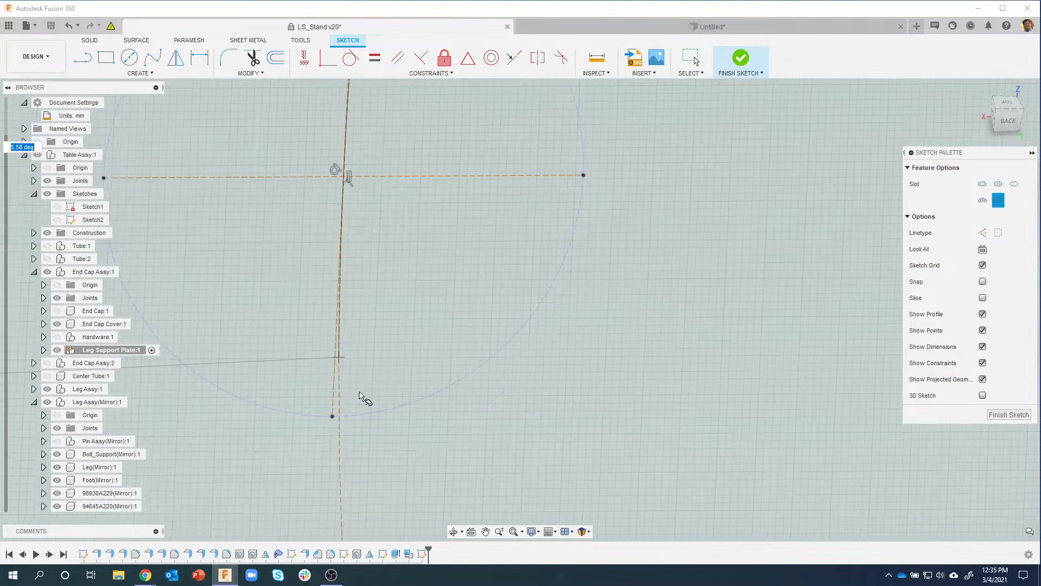
pyautogui.click(340, 417)
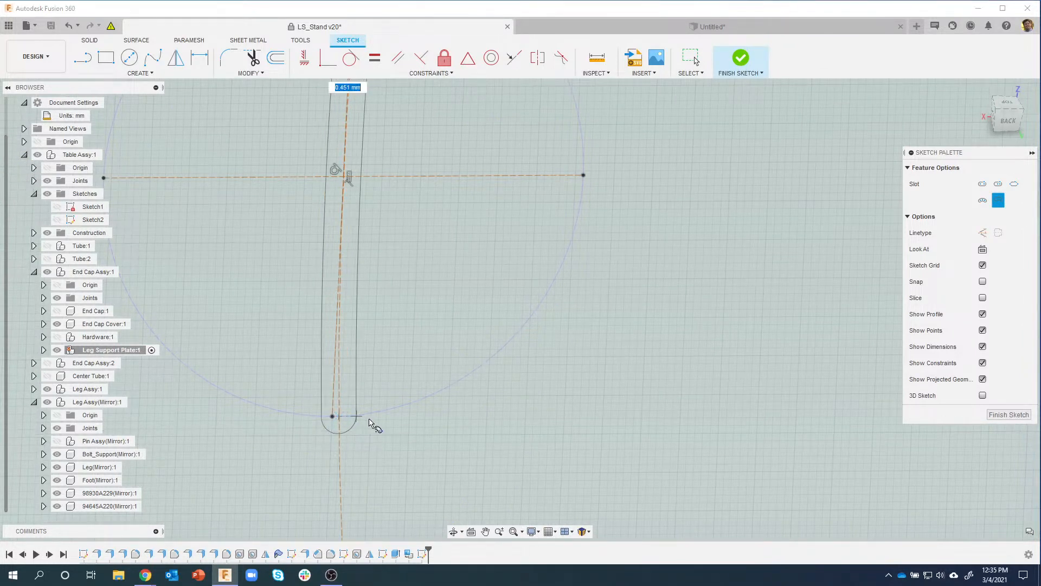
pyautogui.scroll(-2, 406, 420)
# Step: Complete the arc slot with a 13 mm width
pyautogui.scroll(-1, 405, 418)
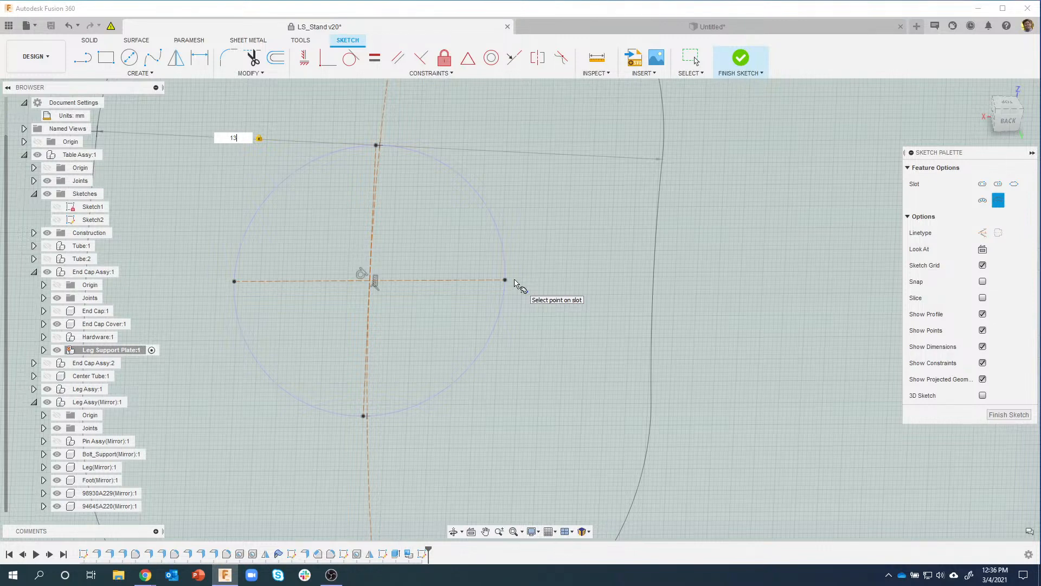
pyautogui.press('Return')
pyautogui.press('Escape')
# Step: Show Pin Assy(Mirror) again and finish the slot sketch
pyautogui.scroll(-6, 514, 286)
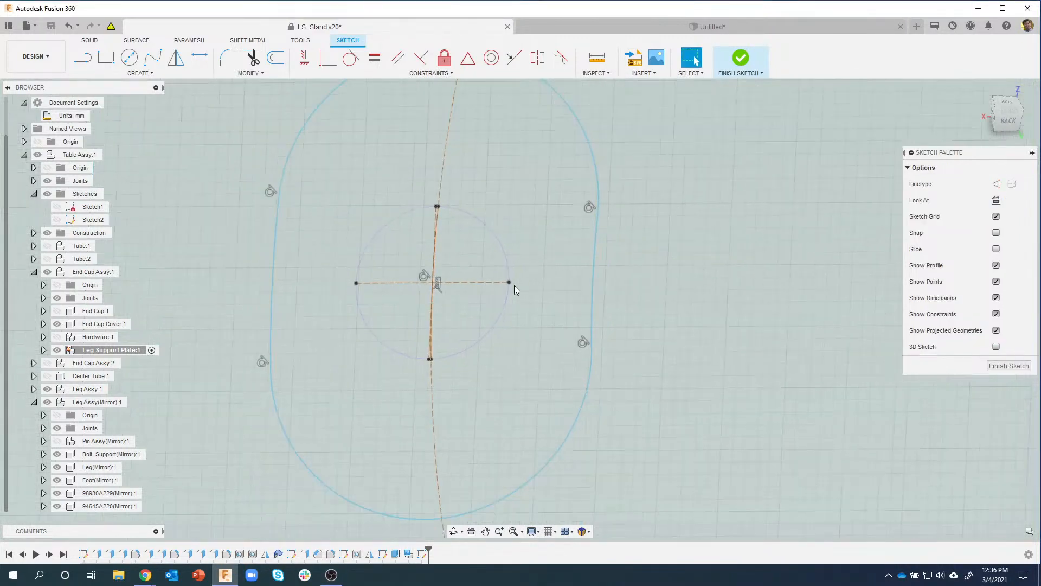
pyautogui.scroll(-1, 514, 286)
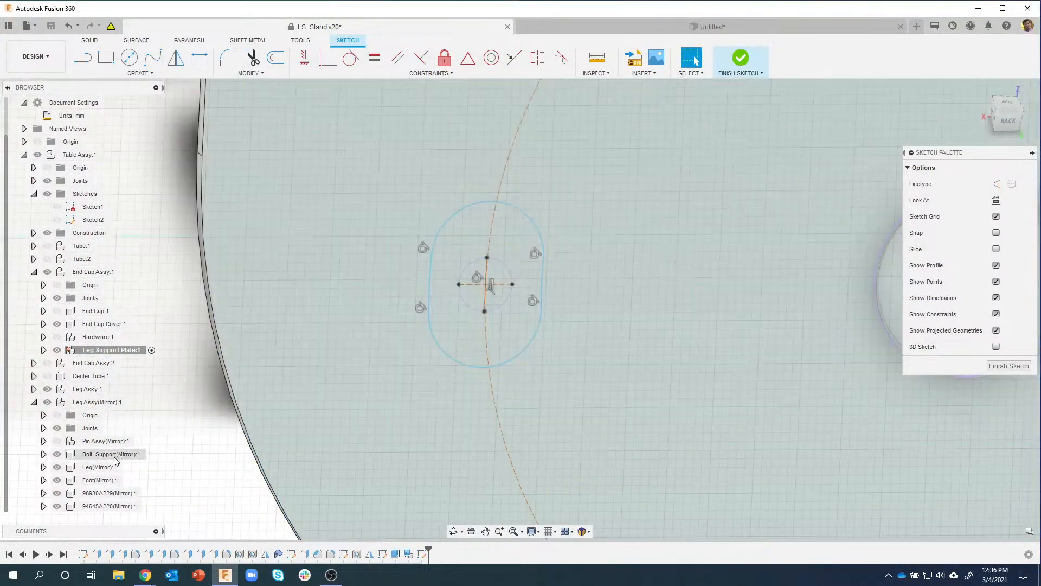
pyautogui.click(58, 442)
pyautogui.scroll(4, 483, 262)
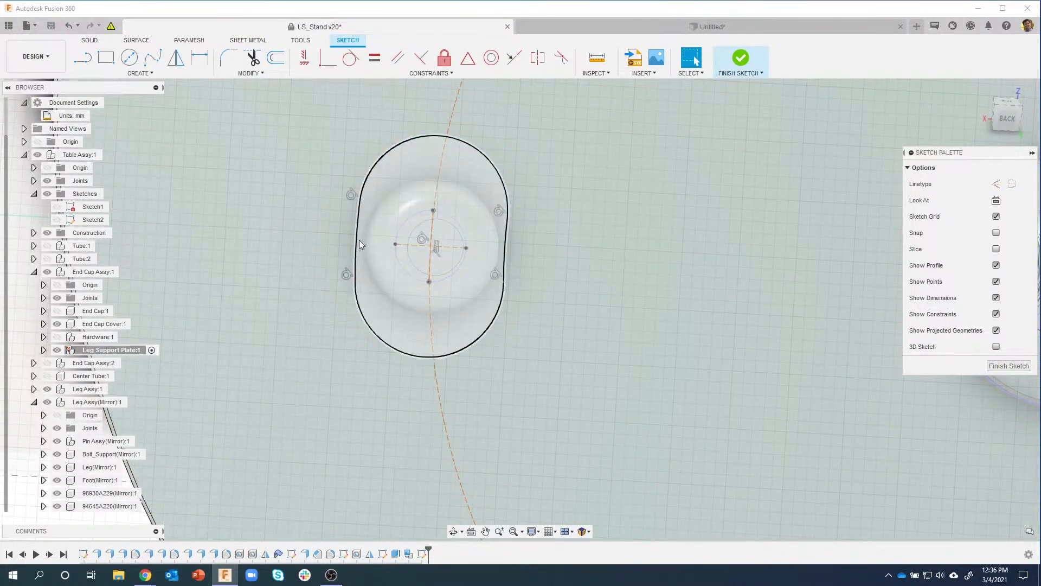
pyautogui.moveTo(359, 243)
pyautogui.keyDown('shift'); pyautogui.mouseDown(button='middle')
pyautogui.moveTo(388, 277)
pyautogui.moveTo(403, 361)
pyautogui.mouseUp(button='middle'); pyautogui.keyUp('shift')
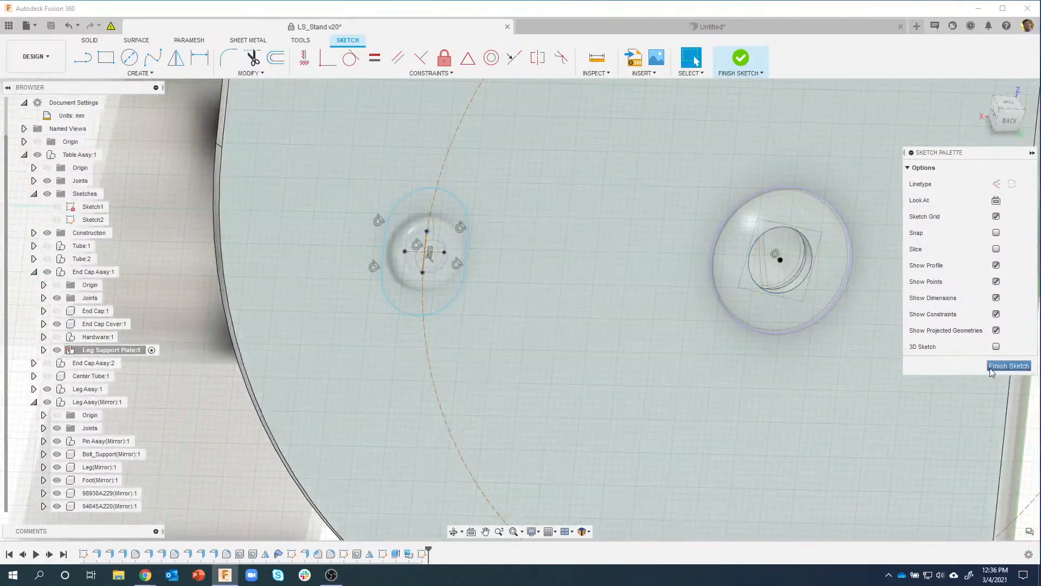
pyautogui.click(996, 366)
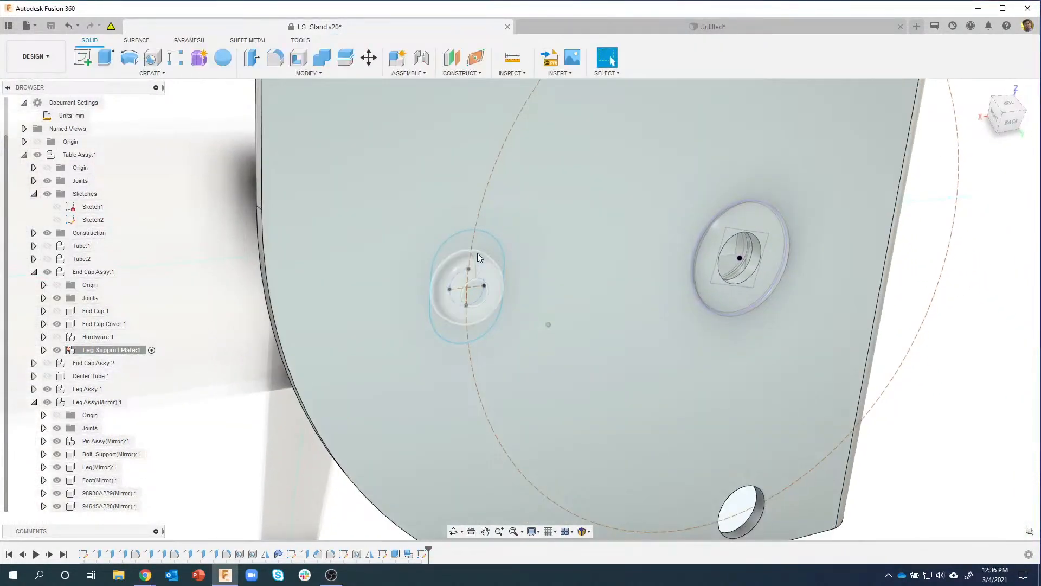
# Step: Extrude the slot profile inward as a Cut with Extent Type set to To Object
pyautogui.click(482, 249)
pyautogui.rightClick(482, 249)
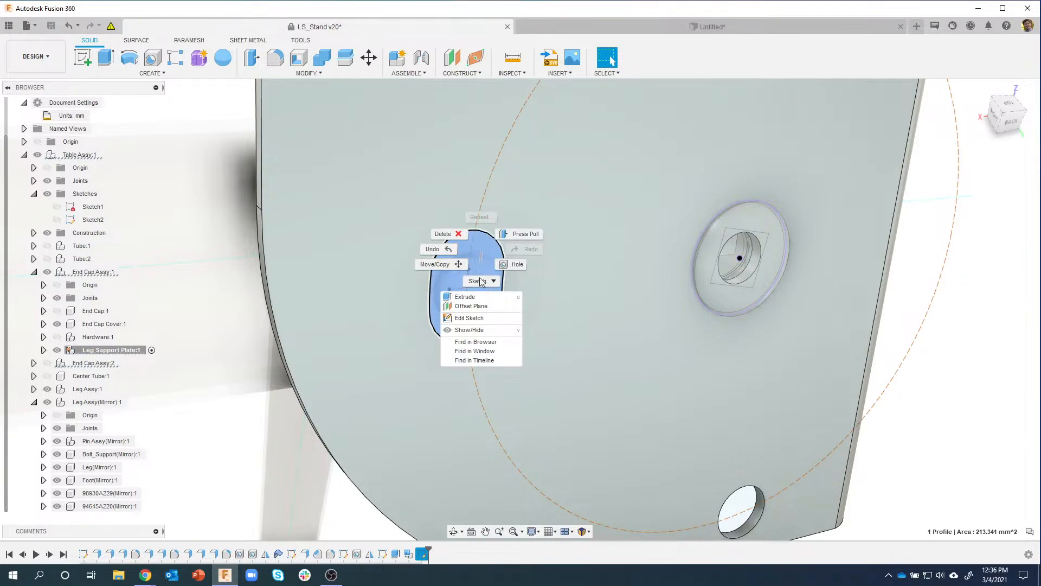
pyautogui.click(476, 297)
pyautogui.keyDown('shift'); pyautogui.moveTo(476, 299); pyautogui.dragTo(497, 297, button='middle'); pyautogui.keyUp('shift')
pyautogui.moveTo(494, 298); pyautogui.dragTo(488, 297)
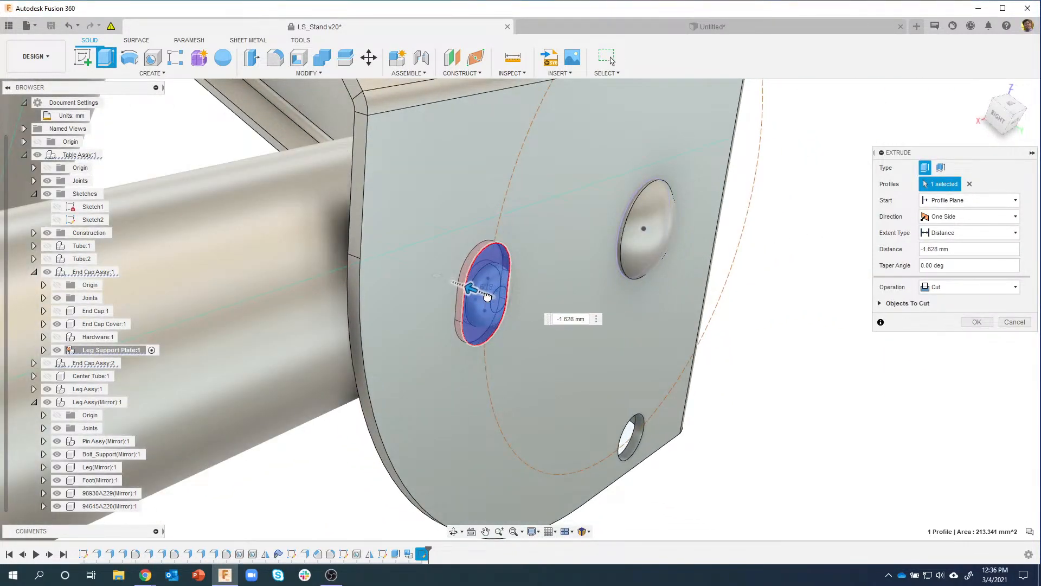
pyautogui.moveTo(601, 263)
pyautogui.keyDown('shift'); pyautogui.mouseDown(button='middle')
pyautogui.moveTo(570, 276)
pyautogui.moveTo(663, 255)
pyautogui.moveTo(600, 239)
pyautogui.moveTo(598, 261)
pyautogui.moveTo(623, 253)
pyautogui.moveTo(608, 255)
pyautogui.mouseUp(button='middle'); pyautogui.keyUp('shift')
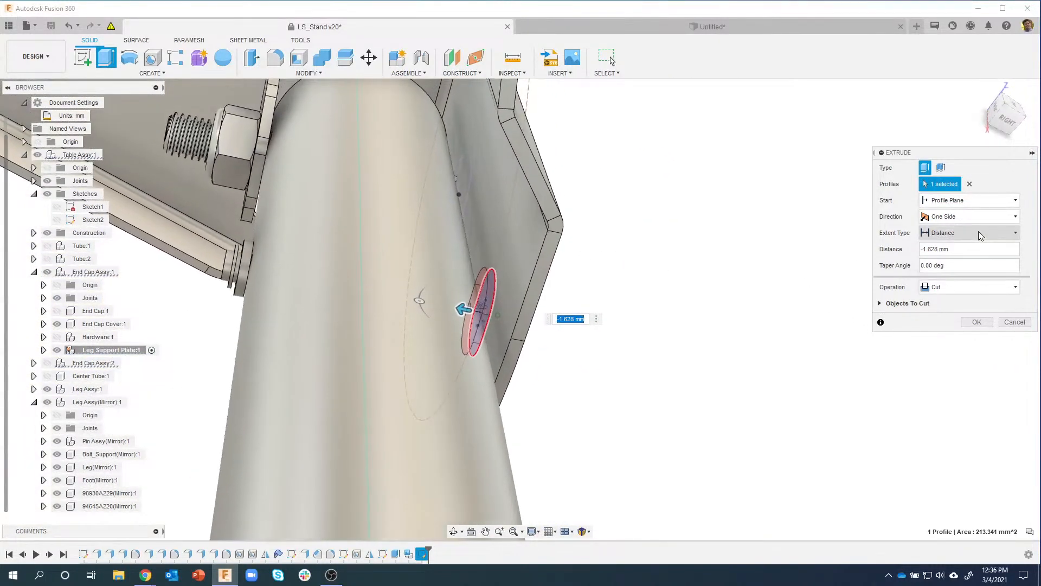
pyautogui.click(977, 232)
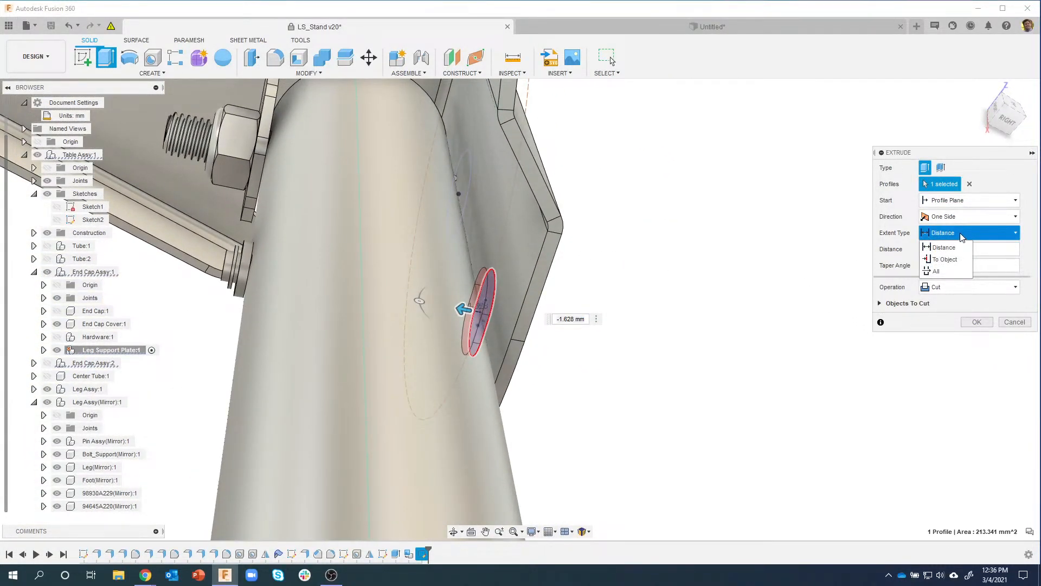
pyautogui.click(945, 260)
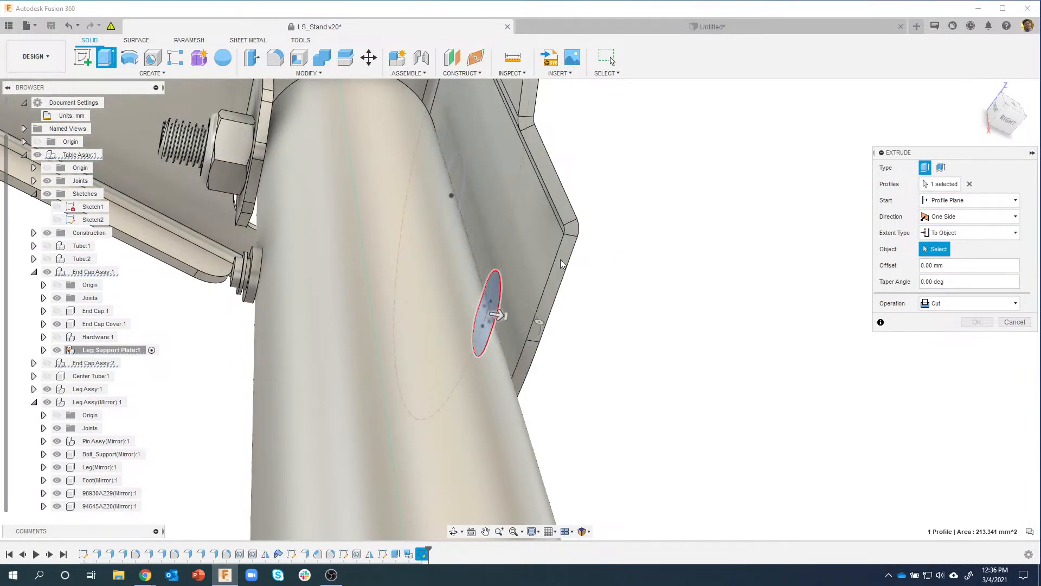
# Step: Pick the plate face as the To Object target at 0.00 mm offset and check the preview
pyautogui.click(535, 258)
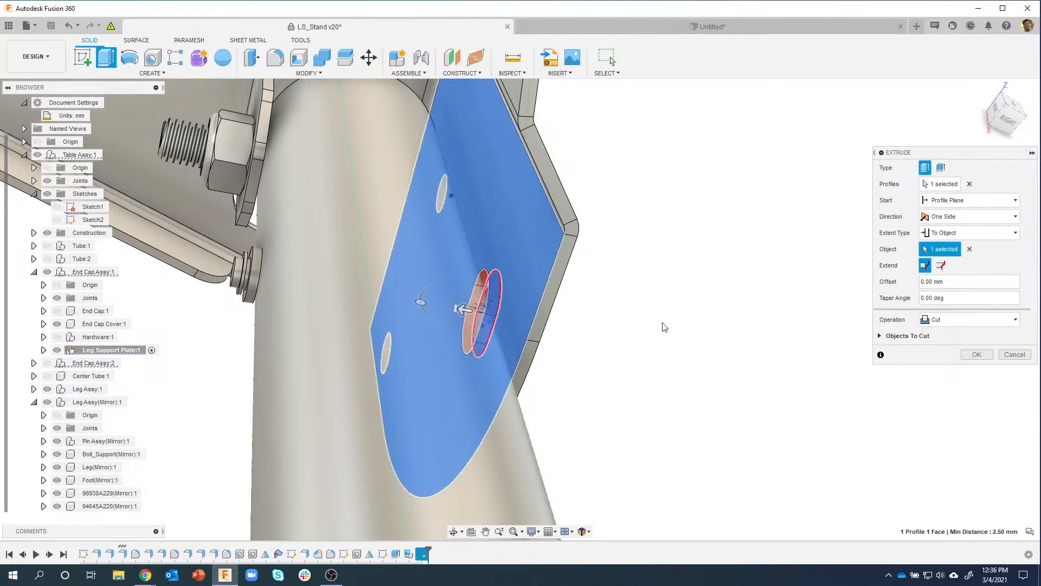
pyautogui.keyDown('shift'); pyautogui.moveTo(661, 324); pyautogui.dragTo(663, 335, button='middle'); pyautogui.keyUp('shift')
pyautogui.keyDown('shift'); pyautogui.moveTo(551, 324); pyautogui.dragTo(368, 248, button='middle'); pyautogui.keyUp('shift')
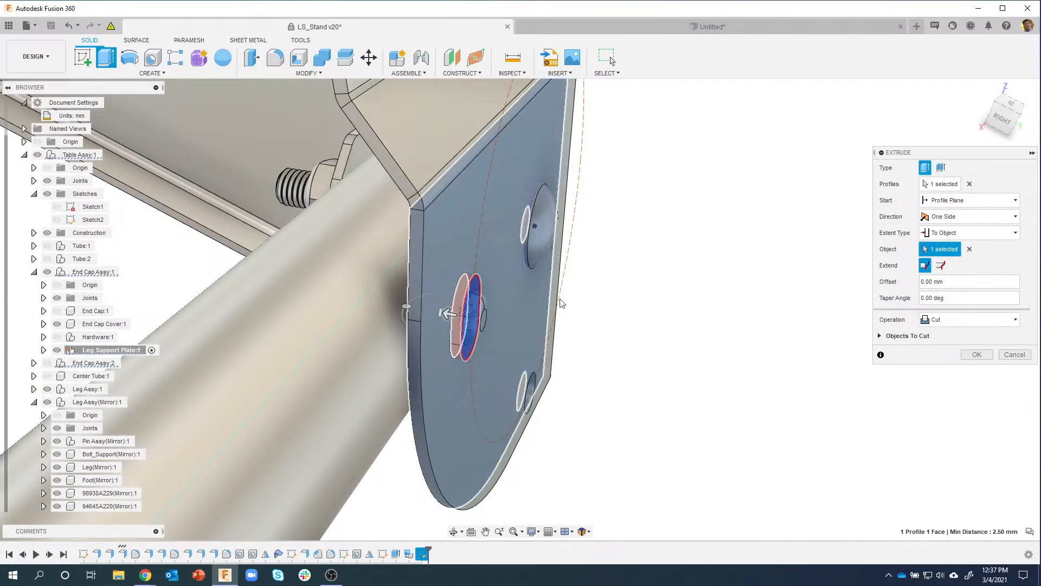
pyautogui.keyDown('shift'); pyautogui.moveTo(618, 392); pyautogui.dragTo(677, 346, button='middle'); pyautogui.keyUp('shift')
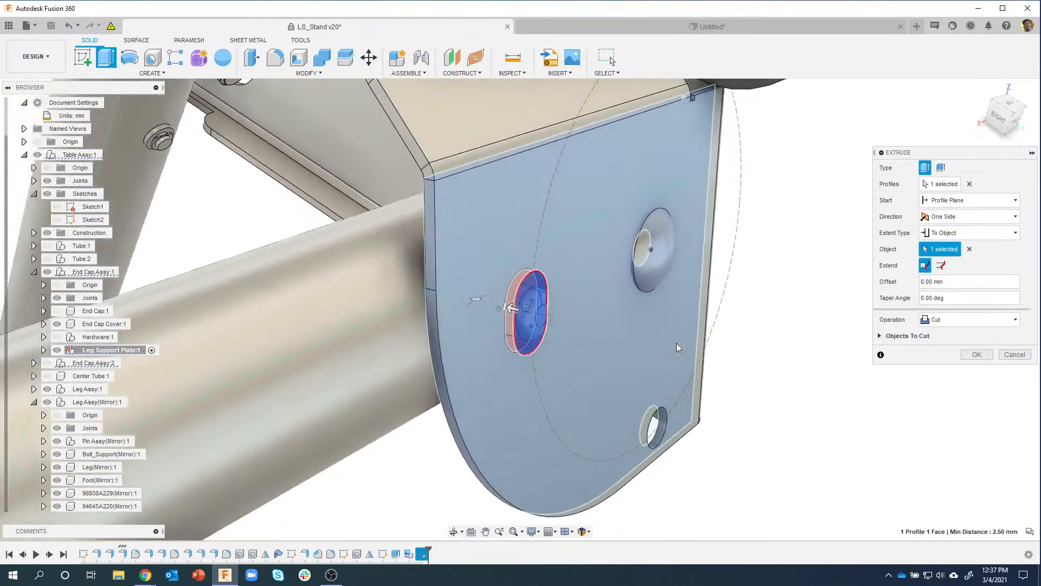
pyautogui.scroll(3, 678, 347)
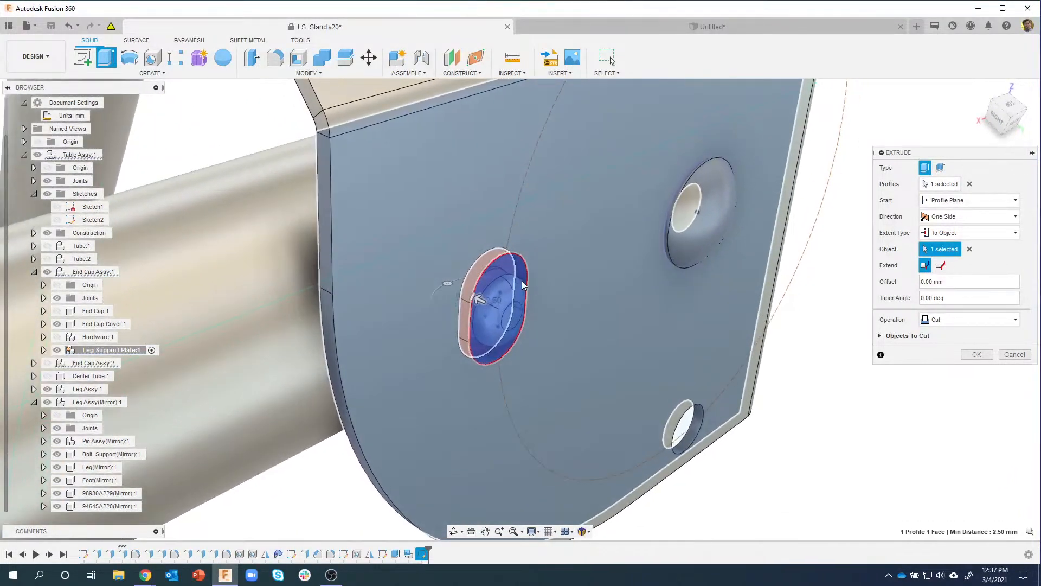
pyautogui.scroll(5, 522, 280)
pyautogui.keyDown('shift'); pyautogui.moveTo(518, 281); pyautogui.dragTo(496, 274, button='middle'); pyautogui.keyUp('shift')
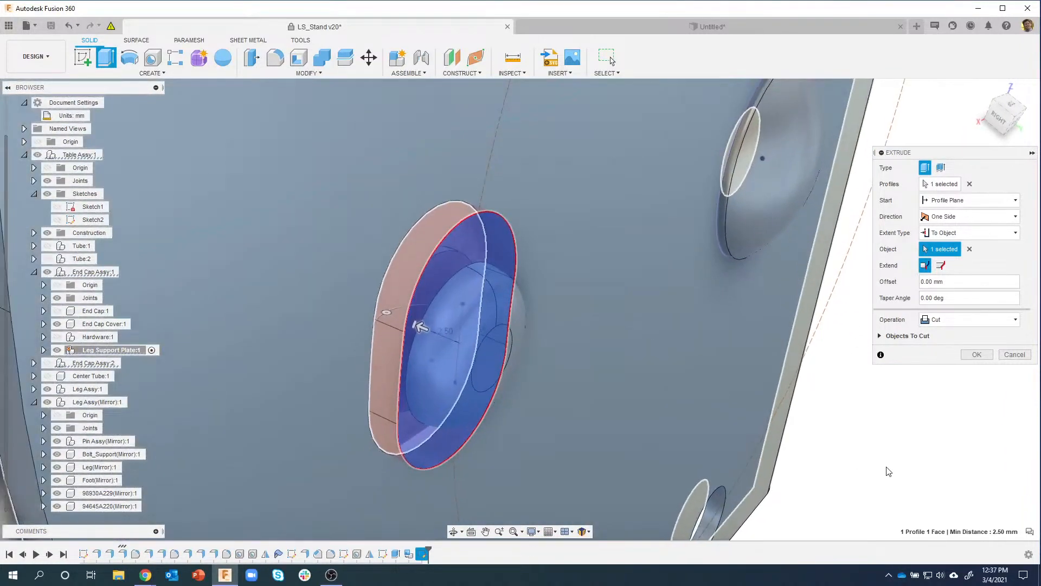
pyautogui.scroll(-3, 902, 481)
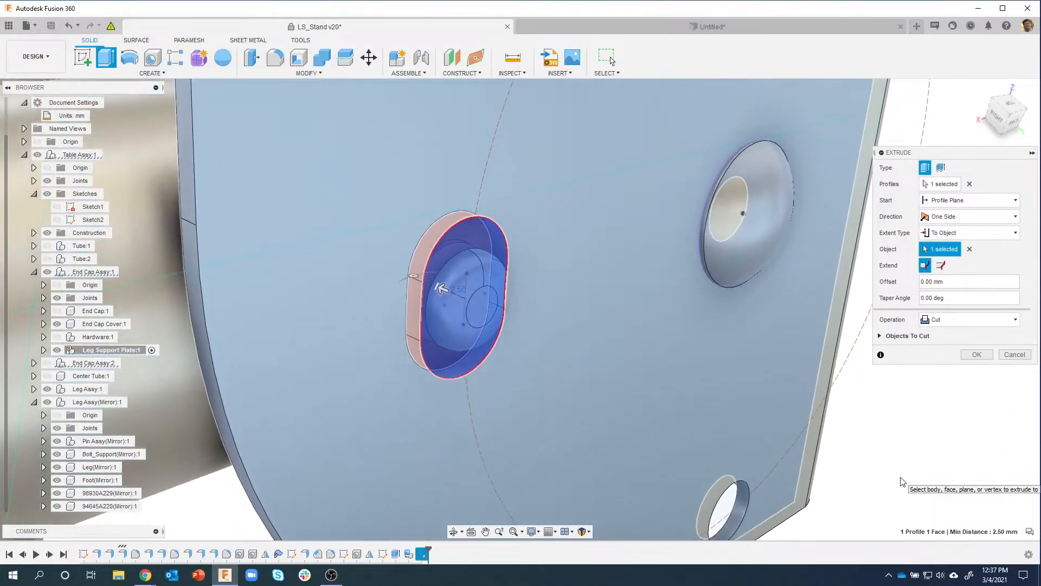
pyautogui.keyDown('shift'); pyautogui.moveTo(900, 481); pyautogui.dragTo(870, 452, button='middle'); pyautogui.keyUp('shift')
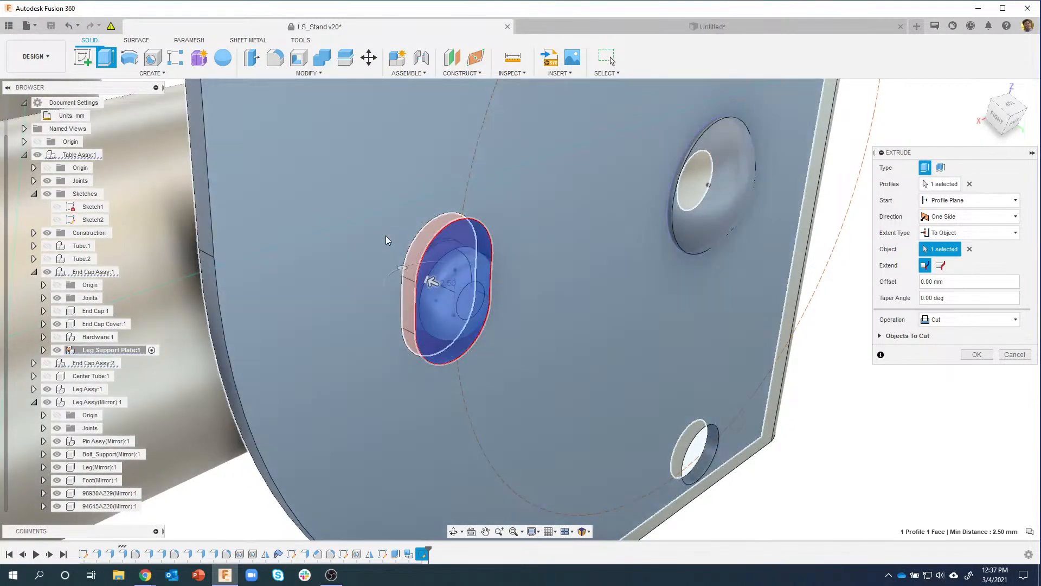
pyautogui.keyDown('shift'); pyautogui.moveTo(915, 326); pyautogui.dragTo(914, 332, button='middle'); pyautogui.keyUp('shift')
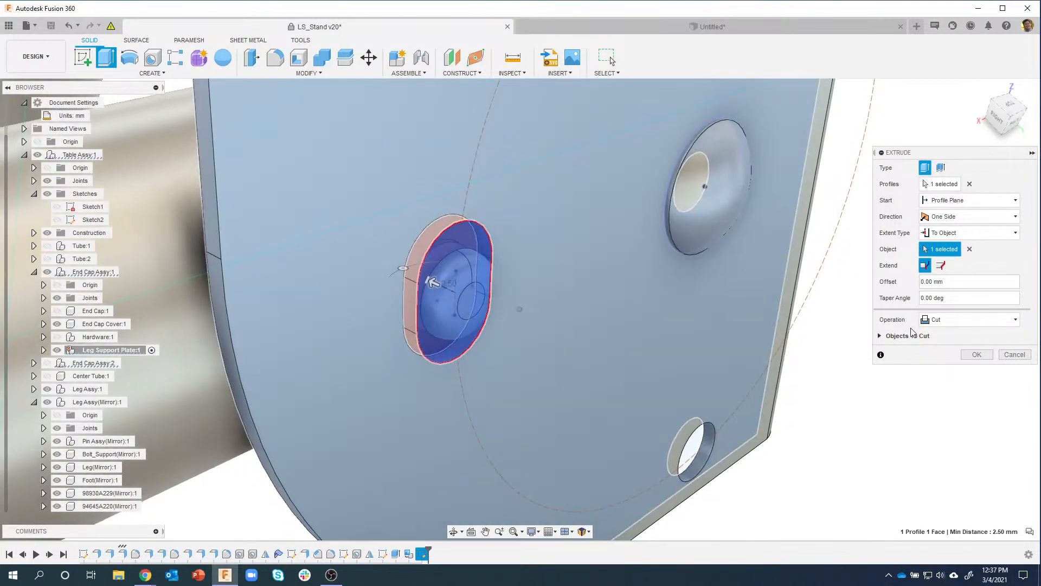
# Step: Exclude the Lock Pin body from Objects To Cut and commit the slot cut
pyautogui.click(880, 336)
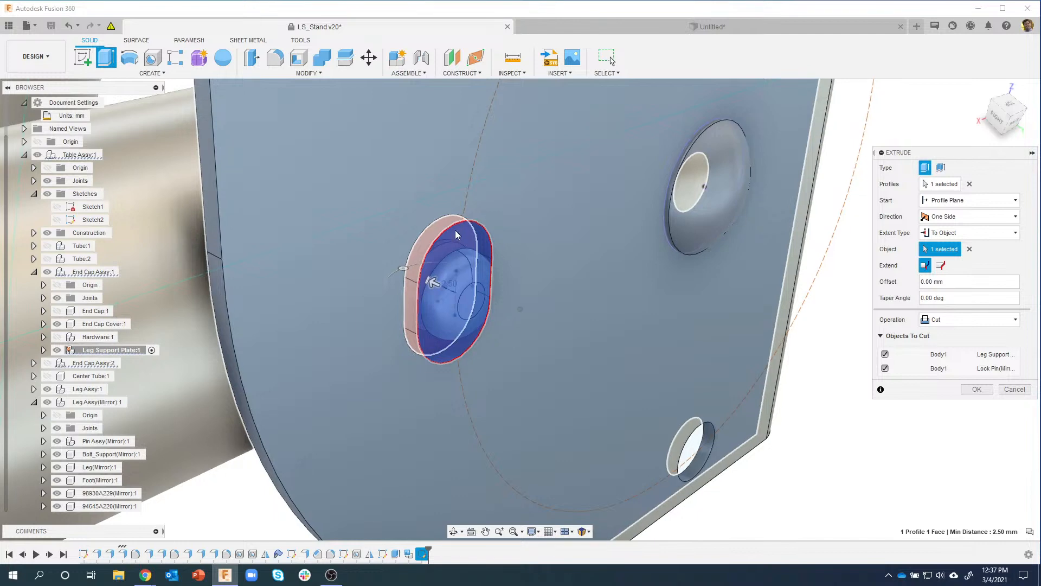
pyautogui.keyDown('shift'); pyautogui.moveTo(455, 230); pyautogui.dragTo(445, 262, button='middle'); pyautogui.keyUp('shift')
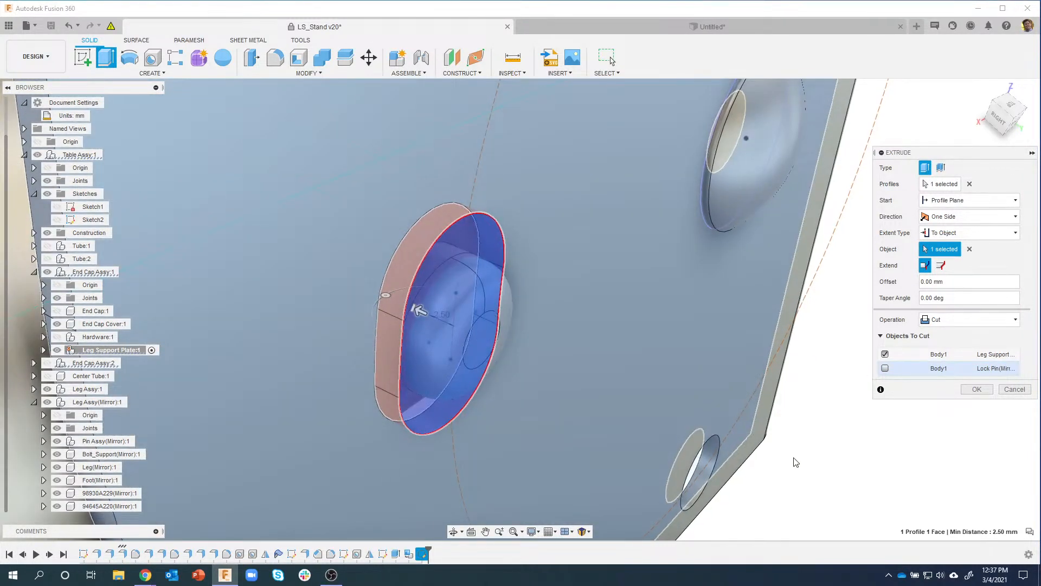
pyautogui.keyDown('shift'); pyautogui.moveTo(794, 457); pyautogui.dragTo(842, 477, button='middle'); pyautogui.keyUp('shift')
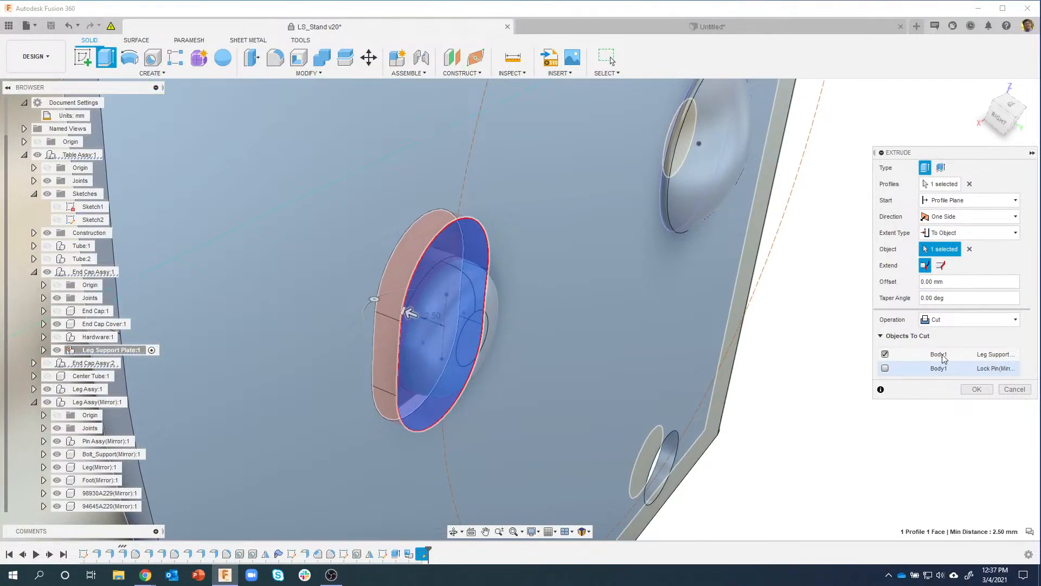
pyautogui.click(881, 336)
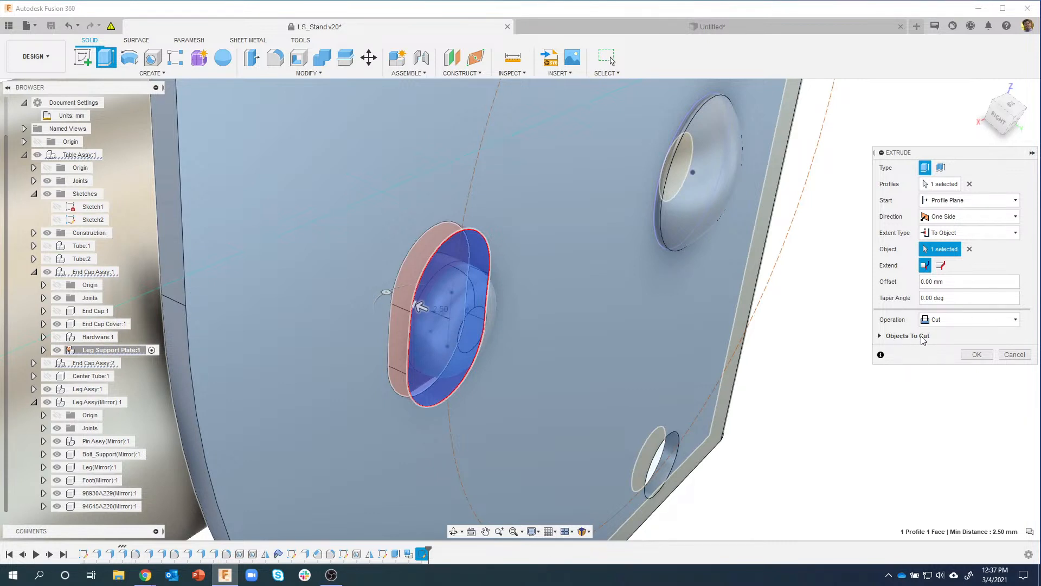
pyautogui.click(880, 337)
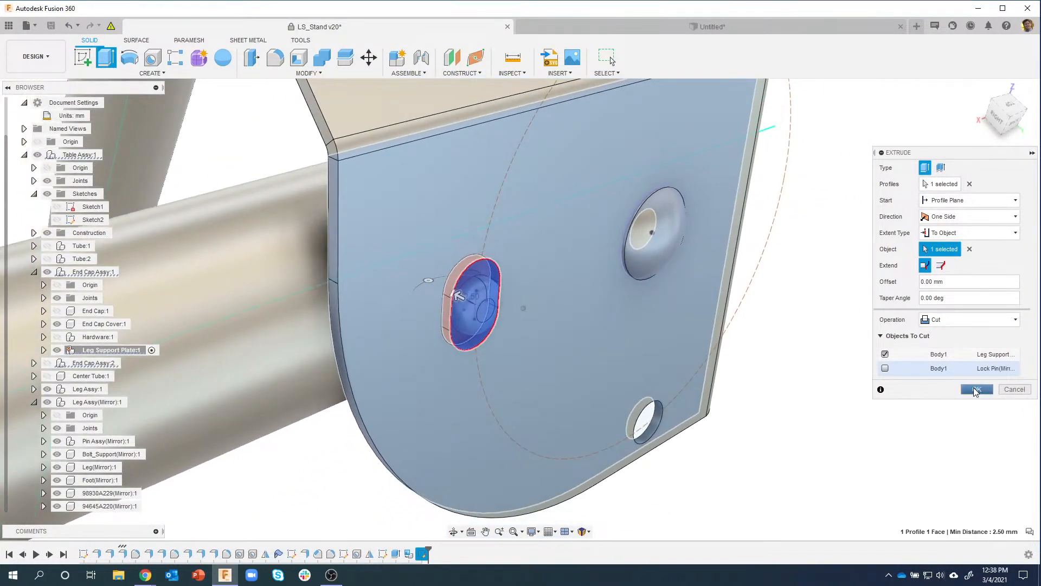
pyautogui.click(976, 389)
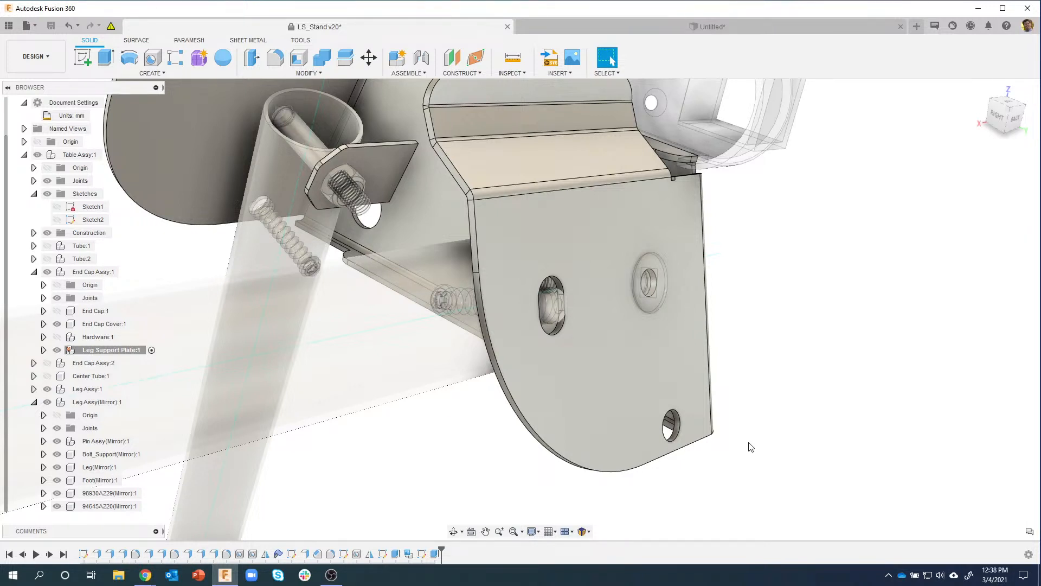
pyautogui.keyDown('shift'); pyautogui.moveTo(609, 523); pyautogui.dragTo(621, 523, button='middle'); pyautogui.keyUp('shift')
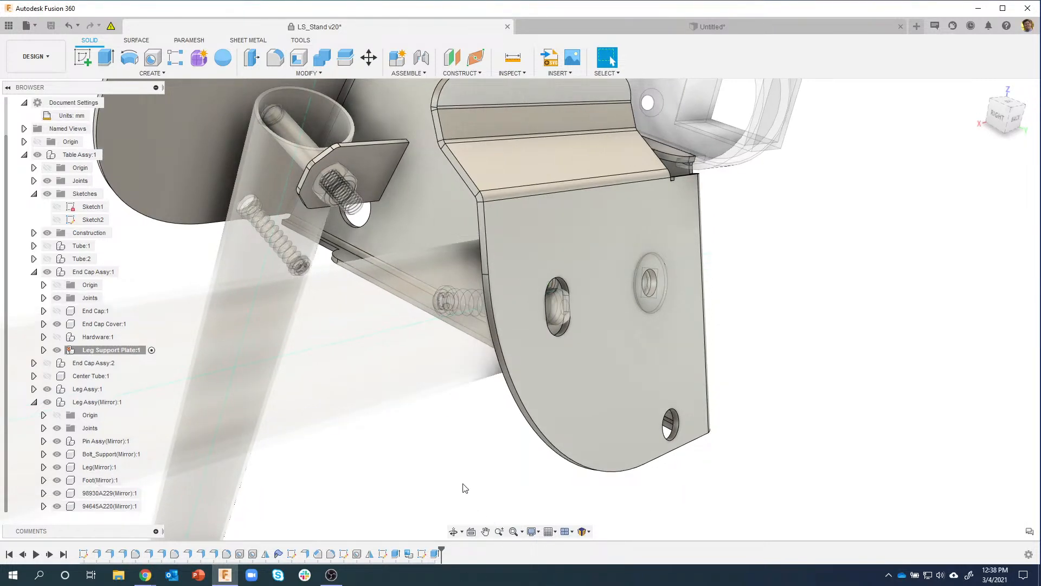
pyautogui.scroll(-5, 462, 440)
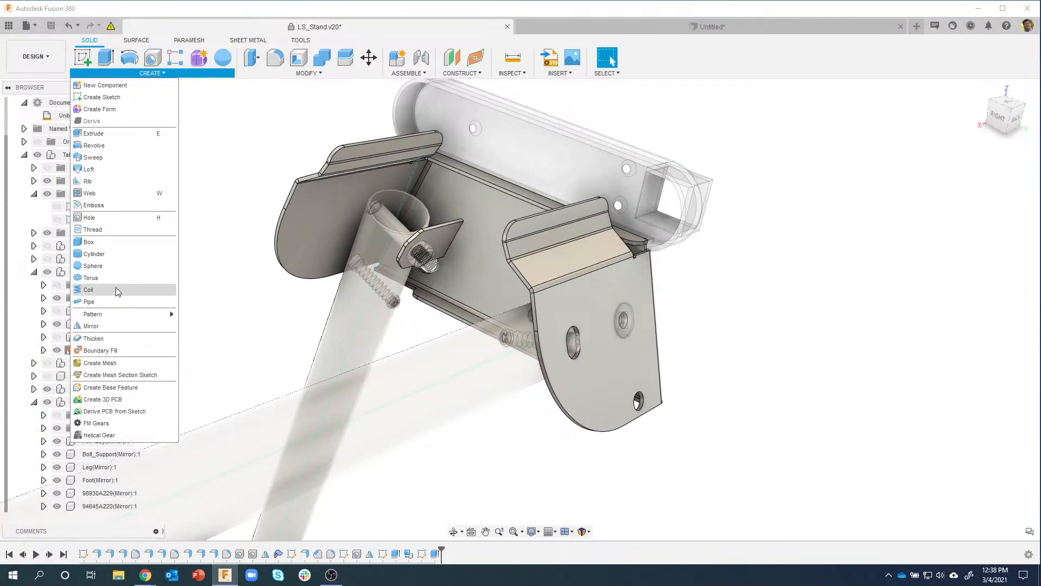
# Step: Start a feature Mirror and select the slot cut features
pyautogui.click(94, 326)
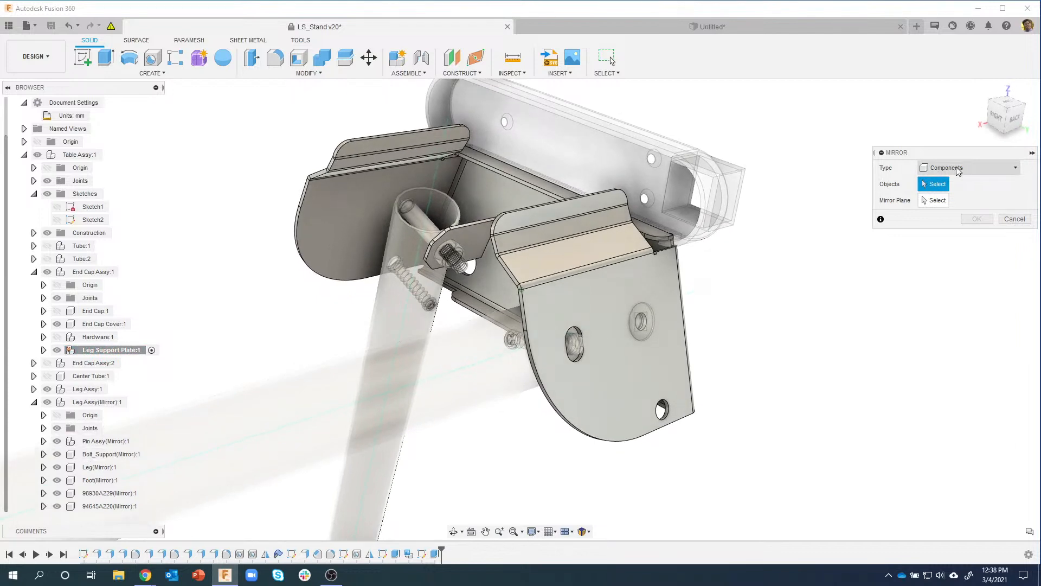
pyautogui.click(968, 170)
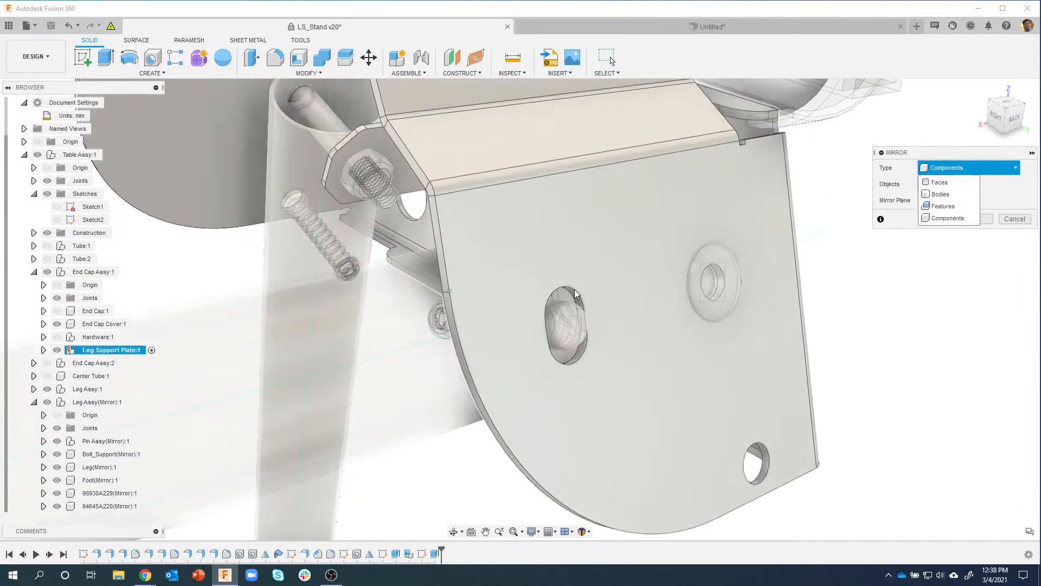
pyautogui.scroll(2, 576, 294)
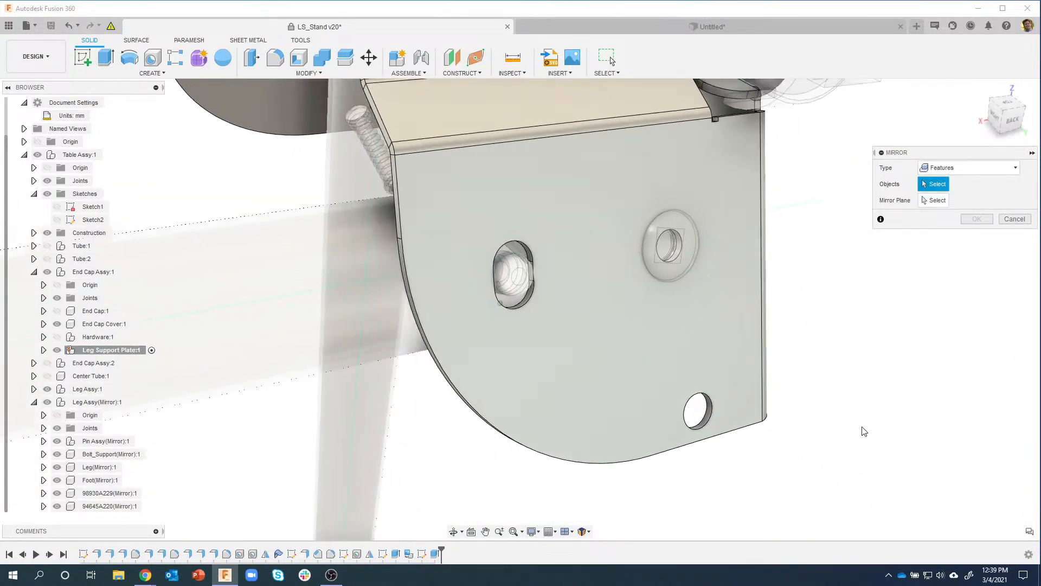
pyautogui.click(436, 555)
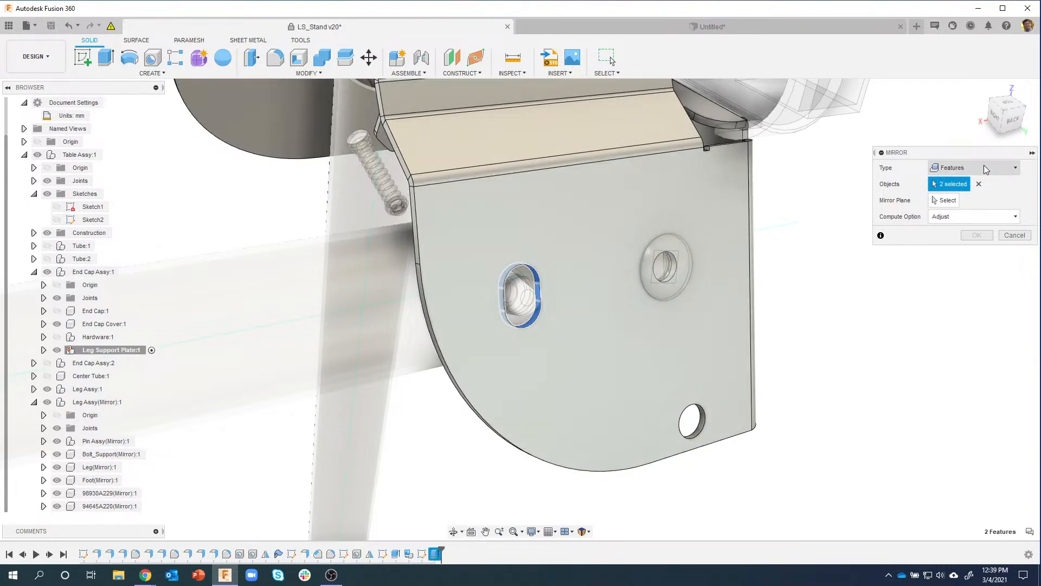
pyautogui.click(944, 200)
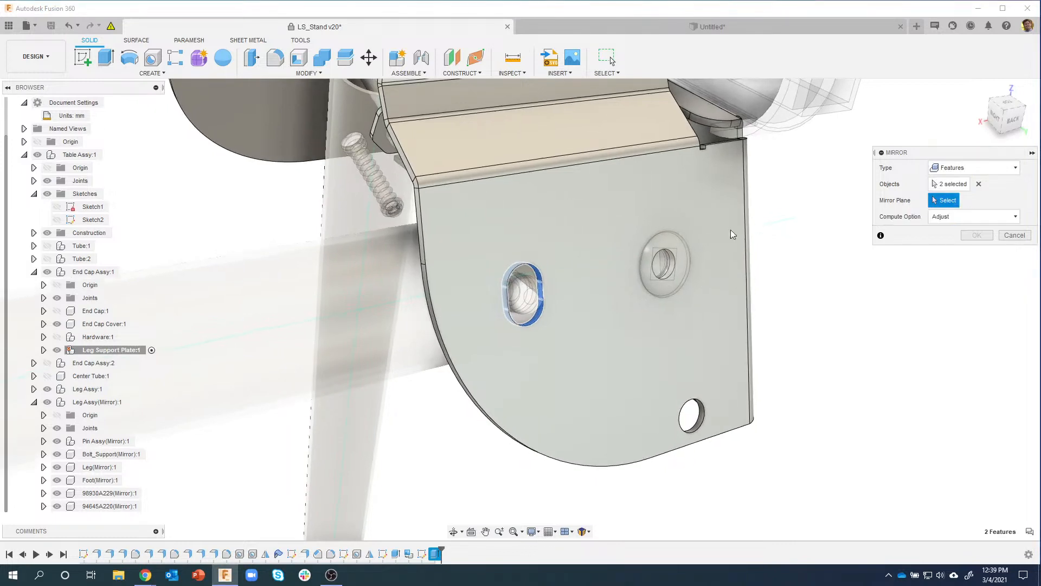
# Step: Show Plane3, use it as the mirror plane and confirm the mirror
pyautogui.keyDown('shift'); pyautogui.moveTo(731, 229); pyautogui.dragTo(216, 269, button='middle'); pyautogui.keyUp('shift')
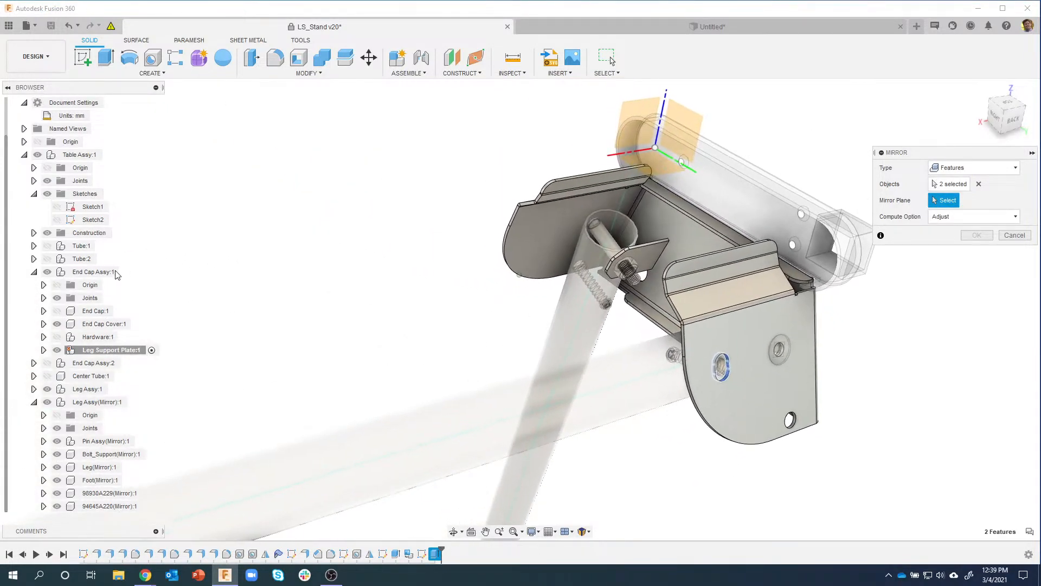
pyautogui.click(34, 233)
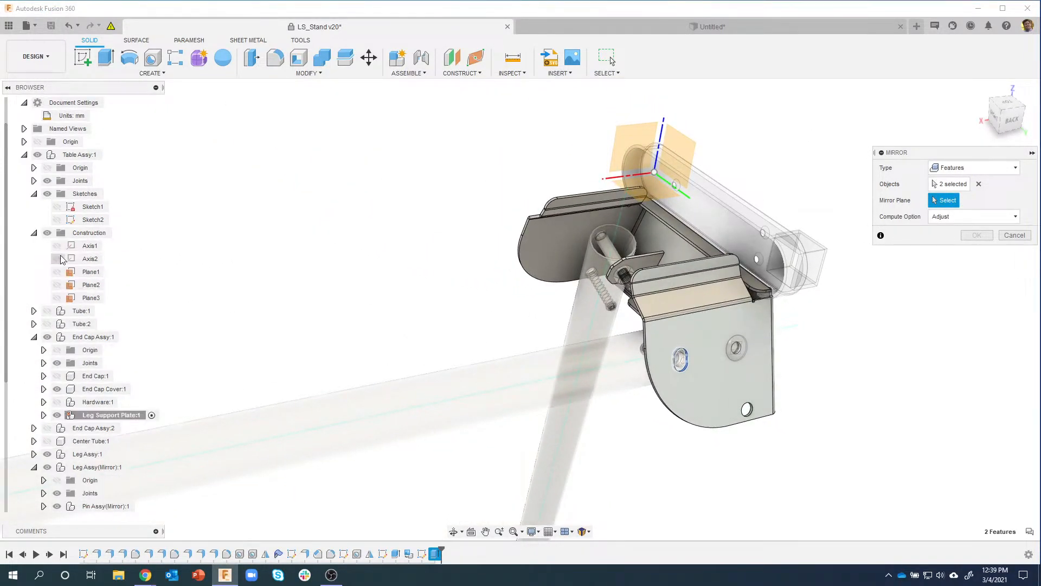
pyautogui.click(57, 298)
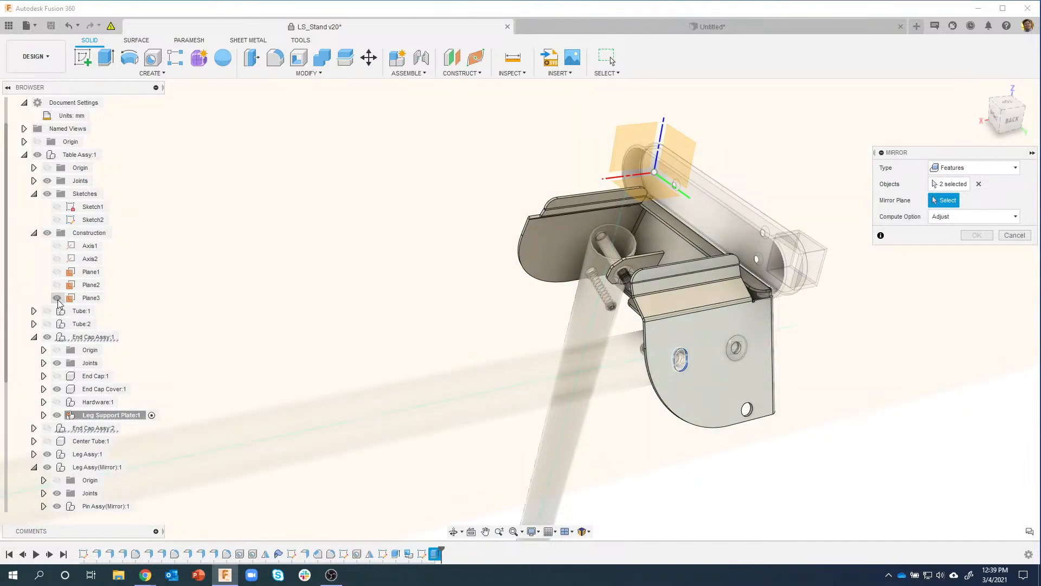
pyautogui.keyDown('shift'); pyautogui.moveTo(964, 243); pyautogui.dragTo(941, 218, button='middle'); pyautogui.keyUp('shift')
pyautogui.keyDown('shift'); pyautogui.moveTo(705, 208); pyautogui.dragTo(917, 242, button='middle'); pyautogui.keyUp('shift')
pyautogui.click(574, 200)
pyautogui.scroll(5, 694, 291)
pyautogui.click(975, 235)
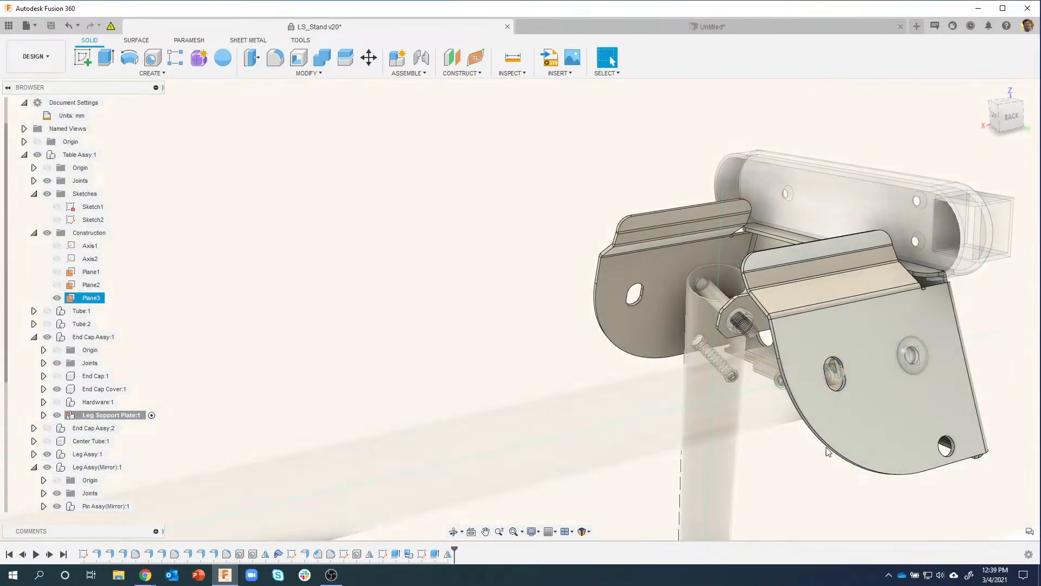
# Step: Swing the leg about its joint, revert it to its original position, and inspect the plate
pyautogui.keyDown('shift'); pyautogui.moveTo(826, 446); pyautogui.dragTo(623, 360, button='middle'); pyautogui.keyUp('shift')
pyautogui.keyDown('shift'); pyautogui.moveTo(530, 354); pyautogui.dragTo(544, 413, button='middle'); pyautogui.keyUp('shift')
pyautogui.moveTo(544, 413)
pyautogui.mouseDown()
pyautogui.moveTo(632, 356)
pyautogui.moveTo(660, 278)
pyautogui.moveTo(672, 450)
pyautogui.moveTo(559, 499)
pyautogui.moveTo(686, 297)
pyautogui.moveTo(533, 425)
pyautogui.mouseUp()
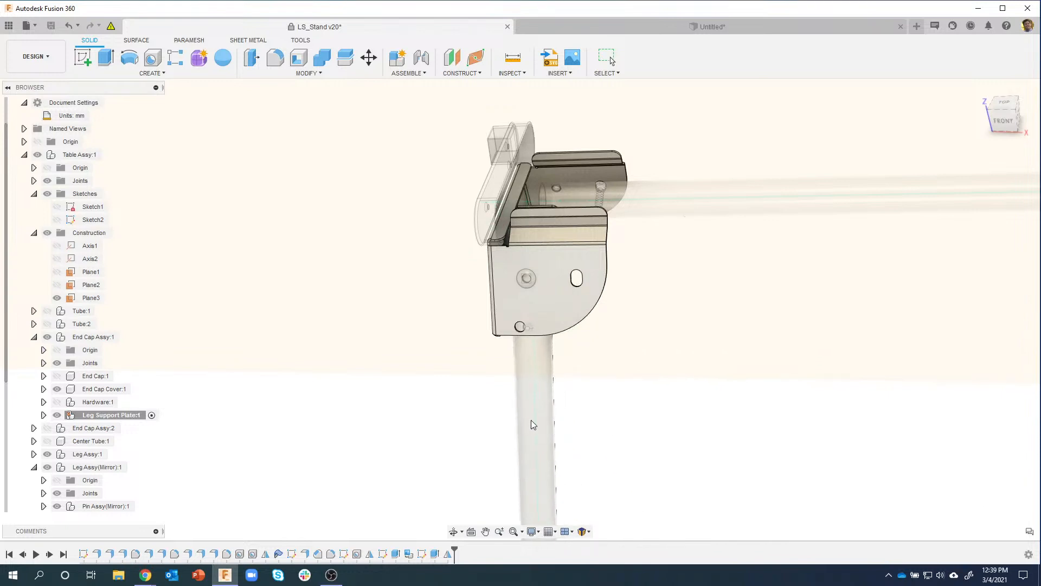
pyautogui.click(661, 56)
pyautogui.keyDown('shift'); pyautogui.moveTo(679, 128); pyautogui.dragTo(612, 362, button='middle'); pyautogui.keyUp('shift')
pyautogui.scroll(6, 613, 347)
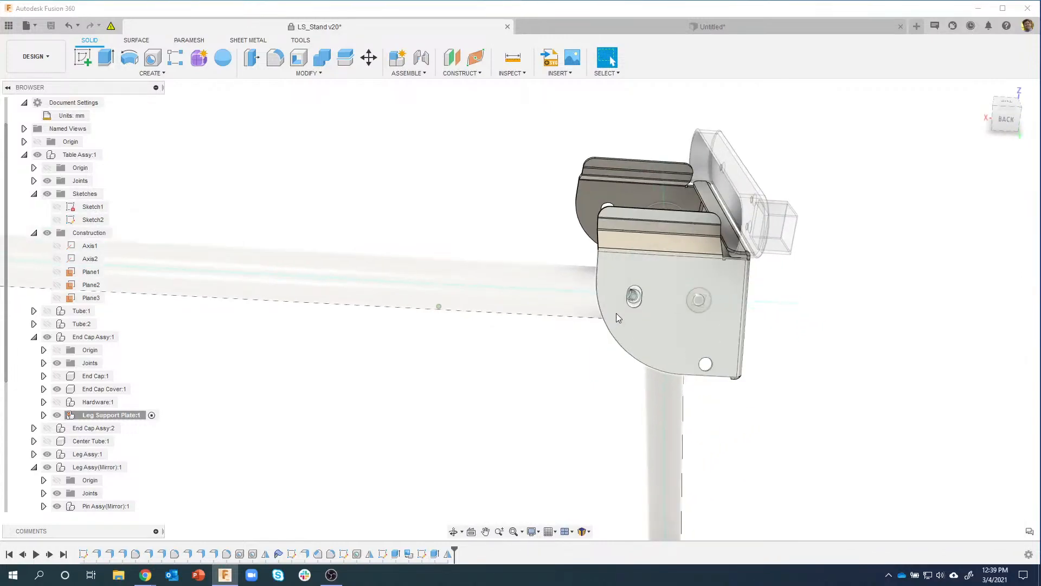
pyautogui.scroll(3, 666, 307)
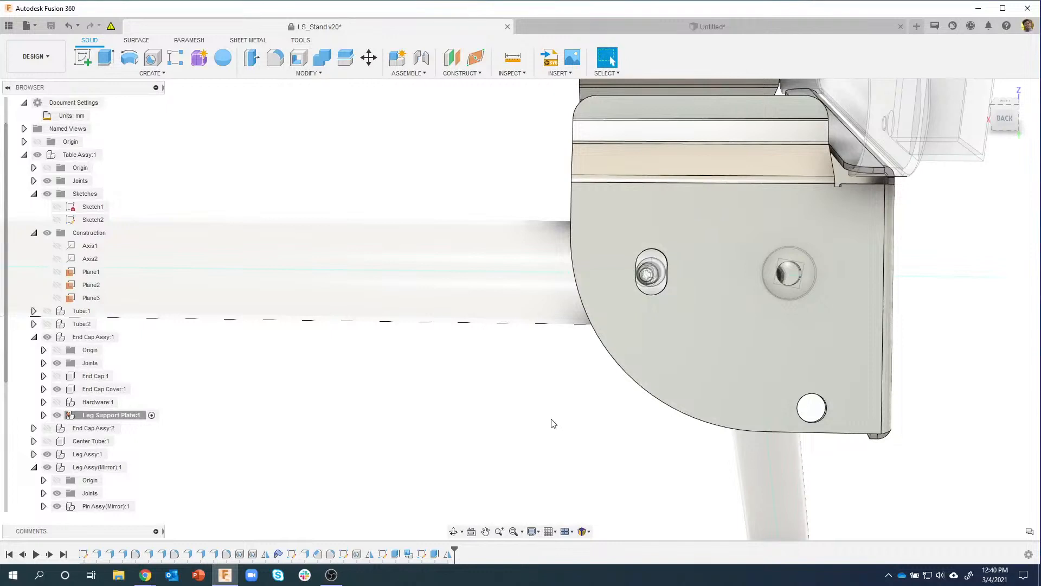
pyautogui.scroll(-6, 548, 426)
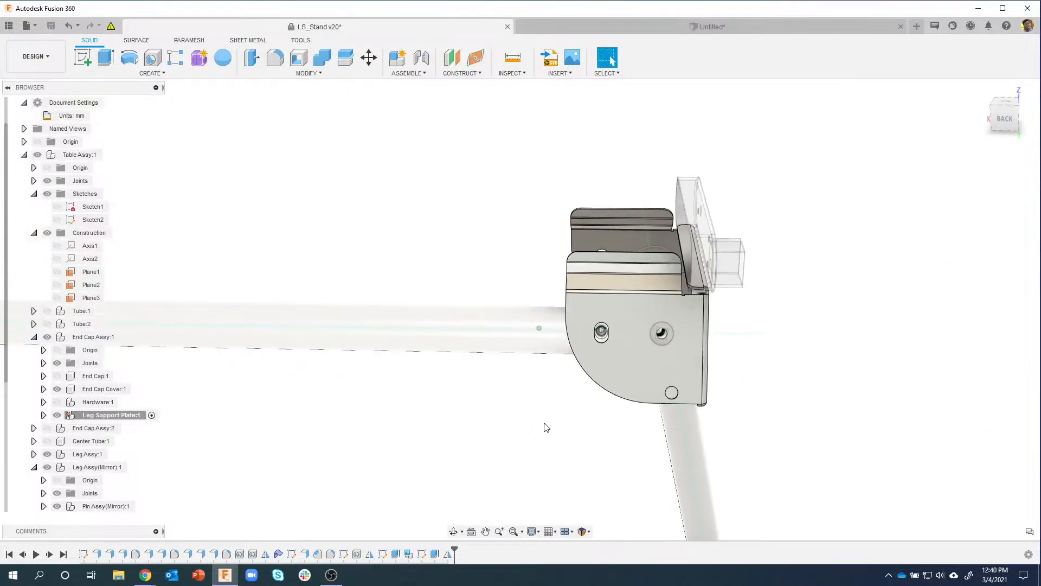
pyautogui.keyDown('shift'); pyautogui.moveTo(563, 276); pyautogui.dragTo(624, 296, button='middle'); pyautogui.keyUp('shift')
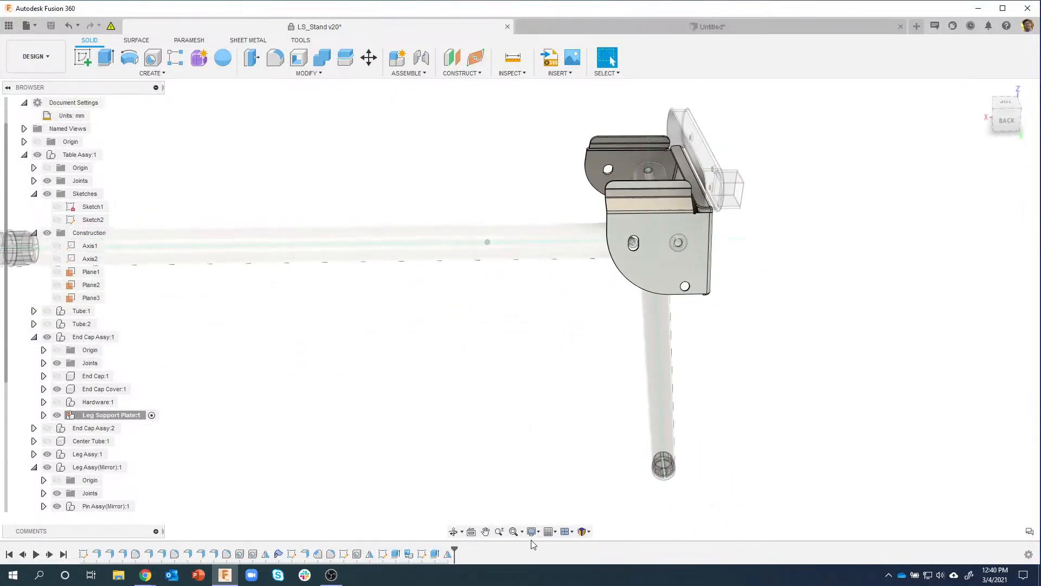
# Step: Activate Table Assy:1 in the browser
pyautogui.click(536, 534)
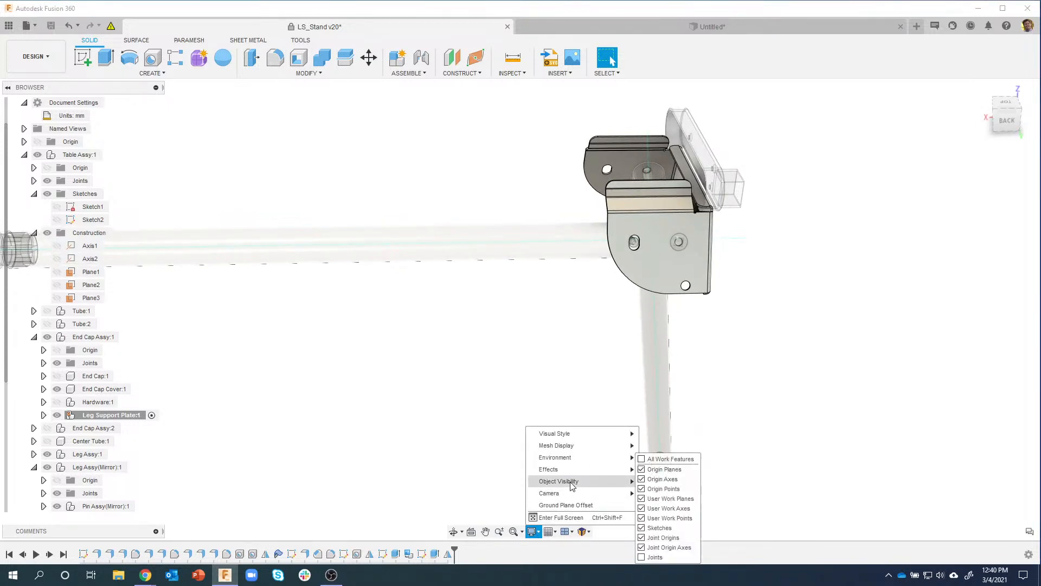
pyautogui.click(772, 411)
pyautogui.scroll(8, 635, 227)
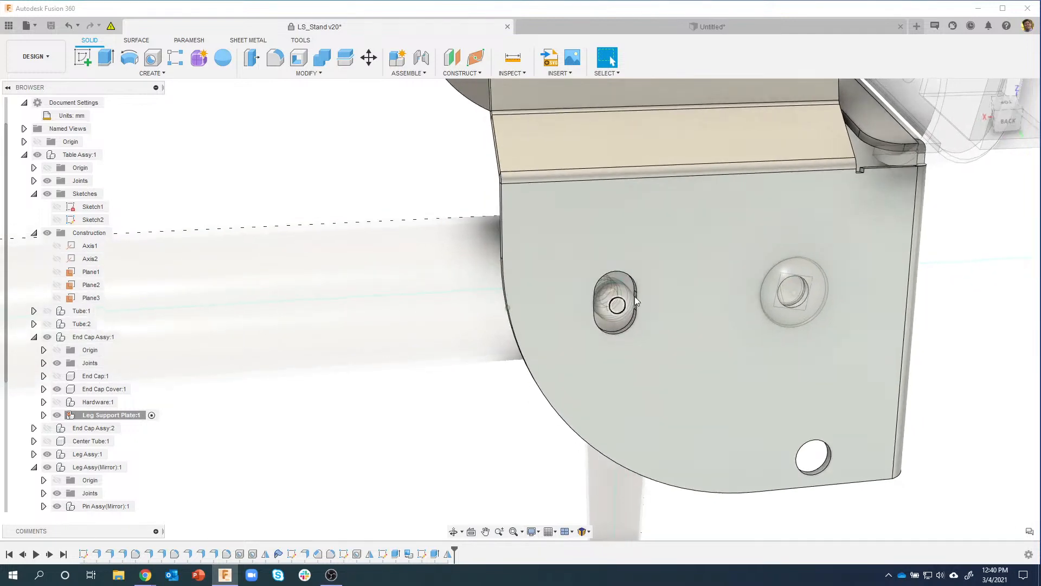
pyautogui.keyDown('shift'); pyautogui.moveTo(635, 297); pyautogui.dragTo(704, 324, button='middle'); pyautogui.keyUp('shift')
pyautogui.scroll(-2, 549, 326)
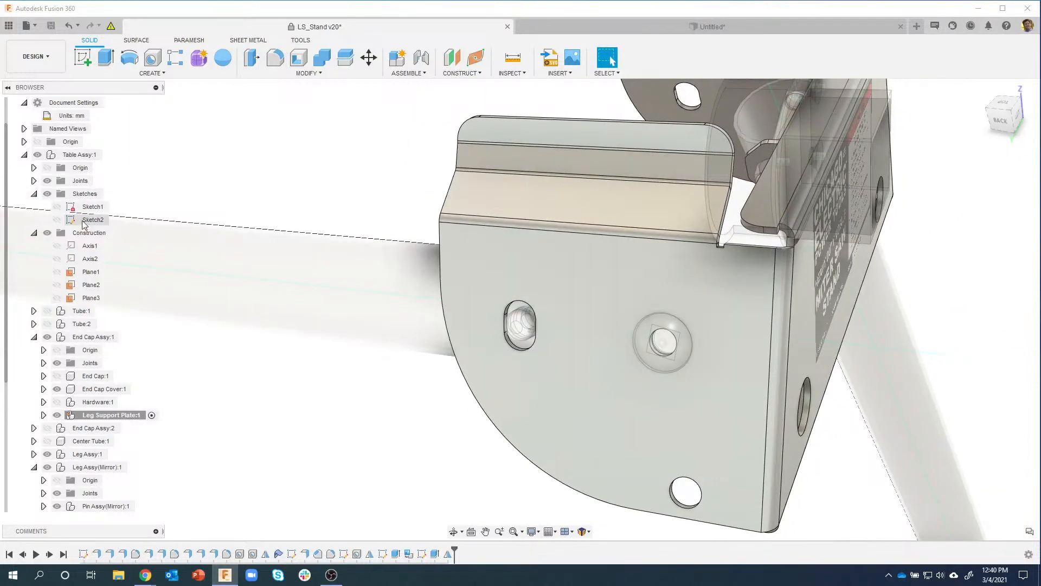
pyautogui.click(108, 155)
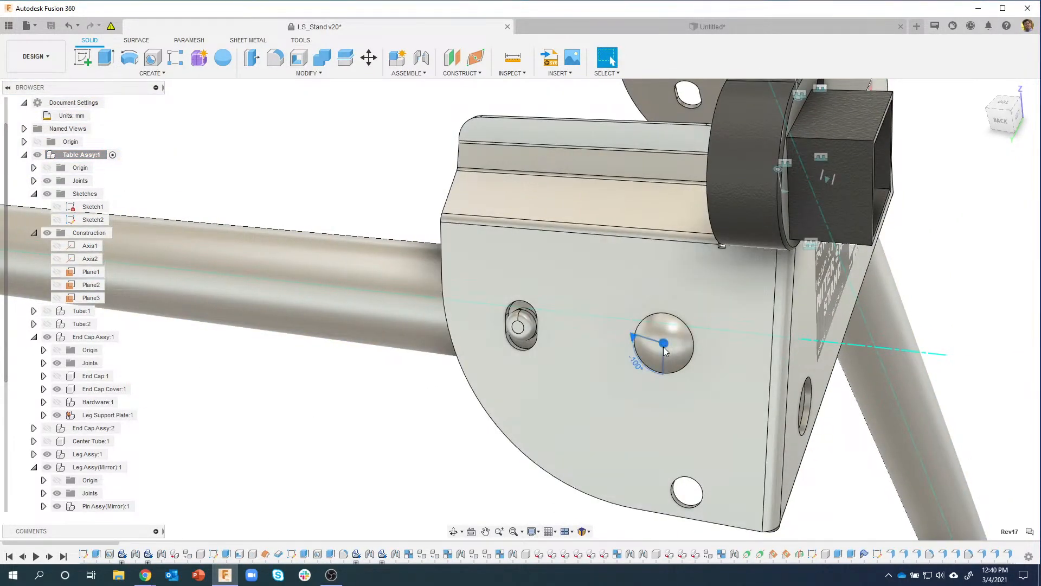
pyautogui.rightClick(665, 351)
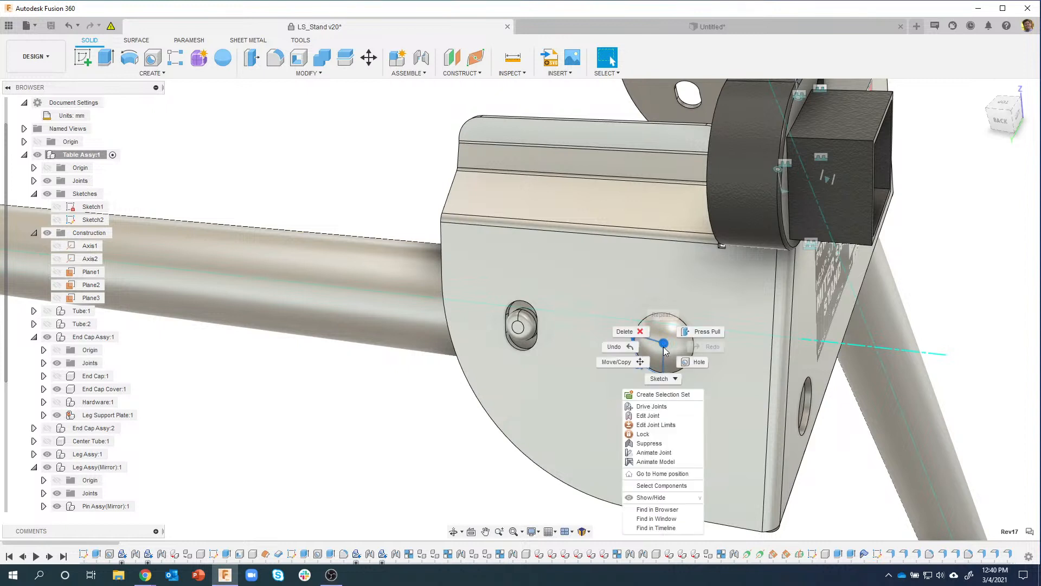
pyautogui.click(654, 416)
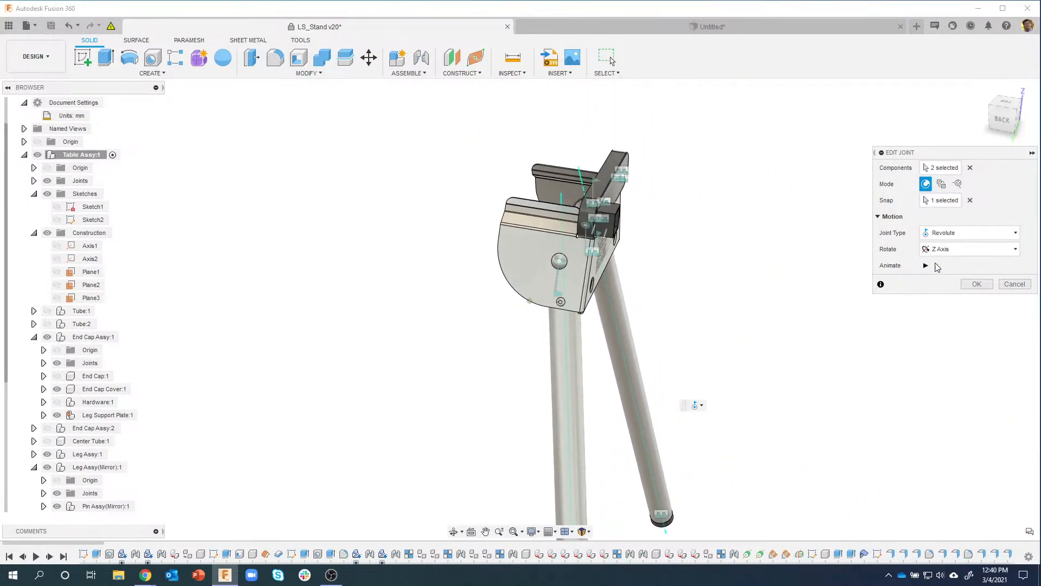
pyautogui.click(977, 284)
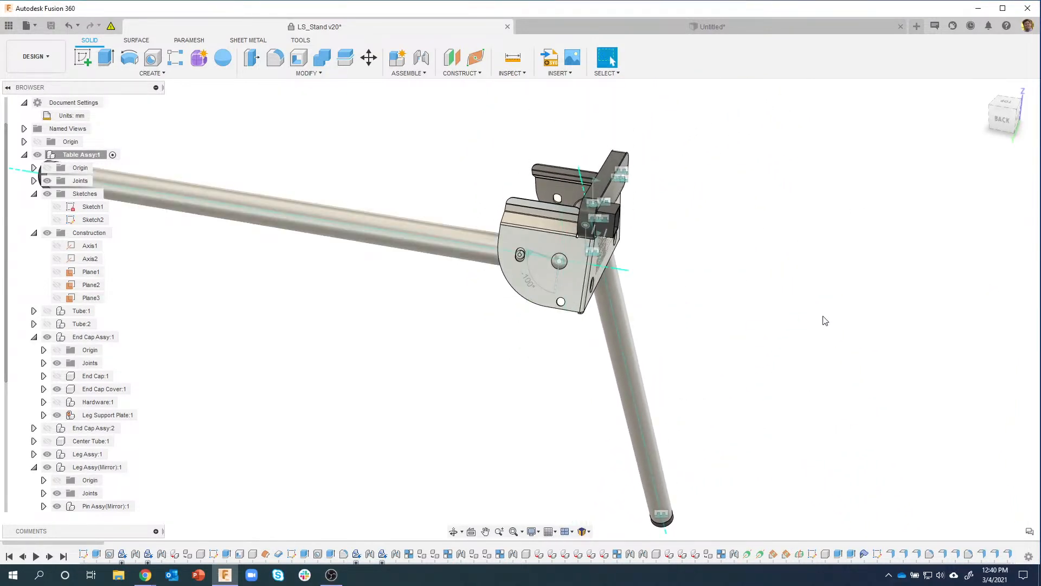
pyautogui.rightClick(561, 267)
pyautogui.click(553, 341)
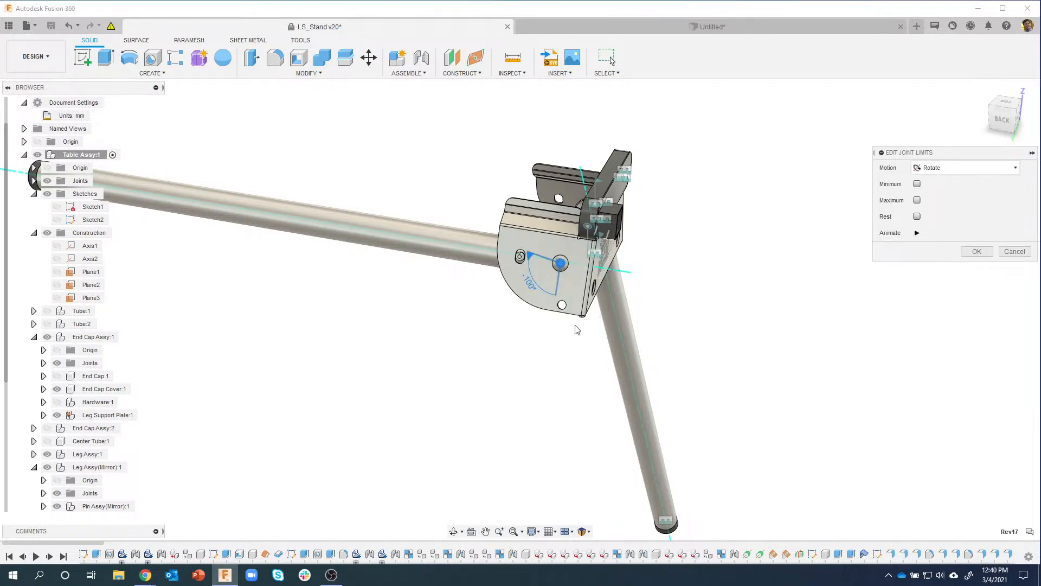
pyautogui.click(917, 217)
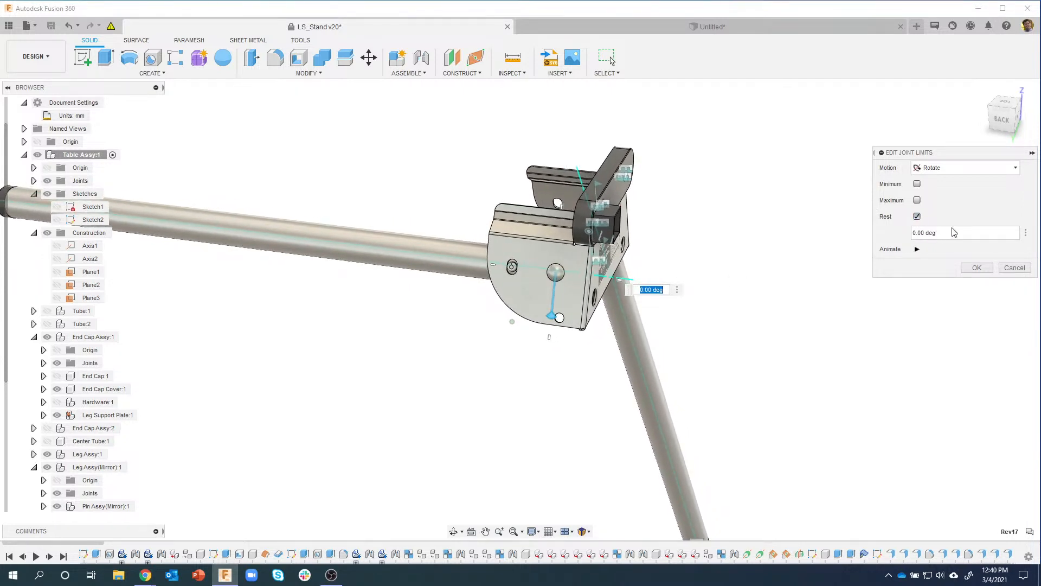
pyautogui.click(1015, 267)
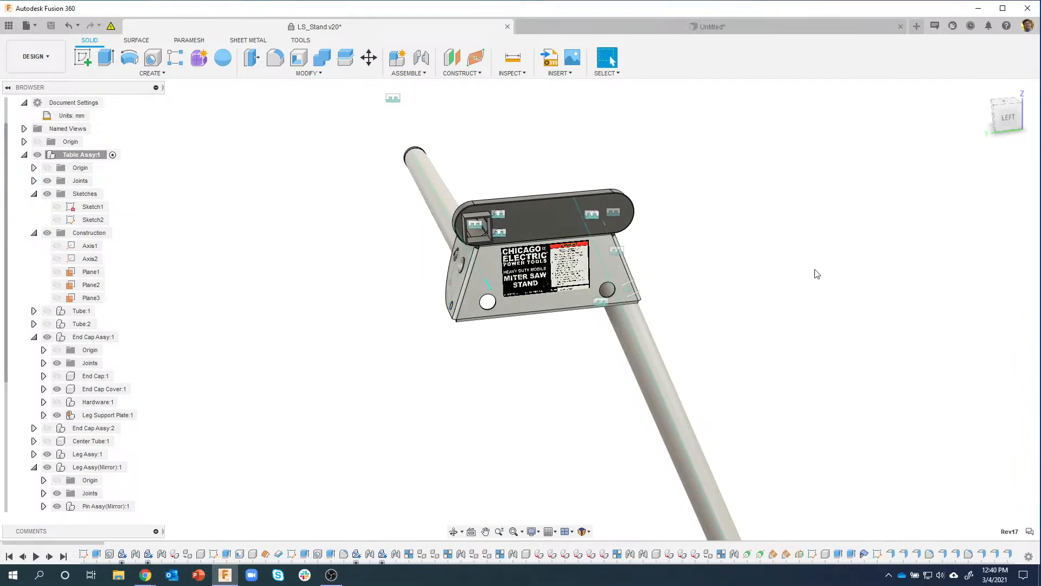
pyautogui.keyDown('shift'); pyautogui.moveTo(815, 270); pyautogui.dragTo(173, 304, button='middle'); pyautogui.keyUp('shift')
pyautogui.scroll(5, 556, 324)
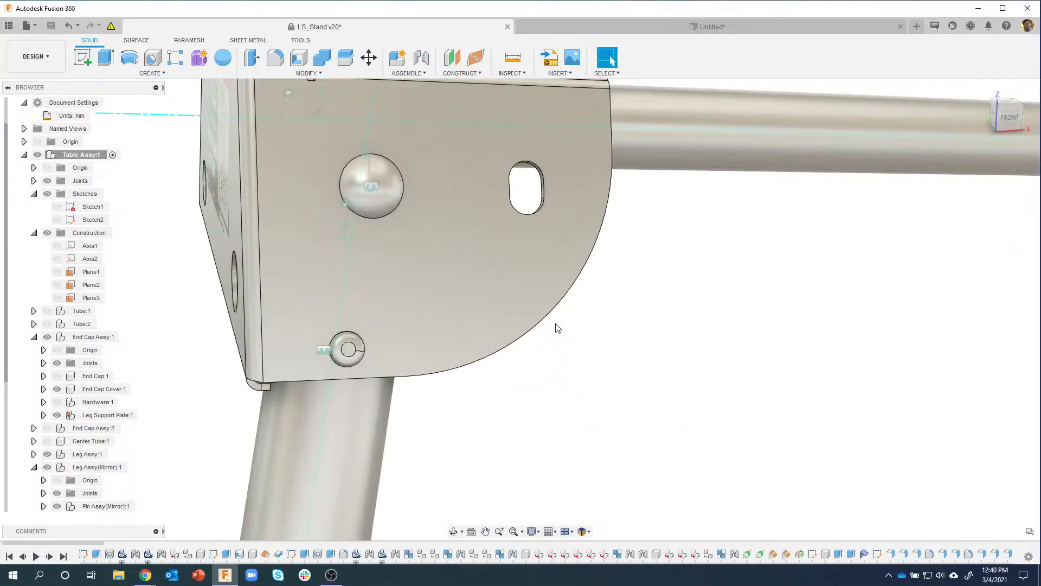
pyautogui.keyDown('shift'); pyautogui.moveTo(399, 204); pyautogui.dragTo(438, 271, button='middle'); pyautogui.keyUp('shift')
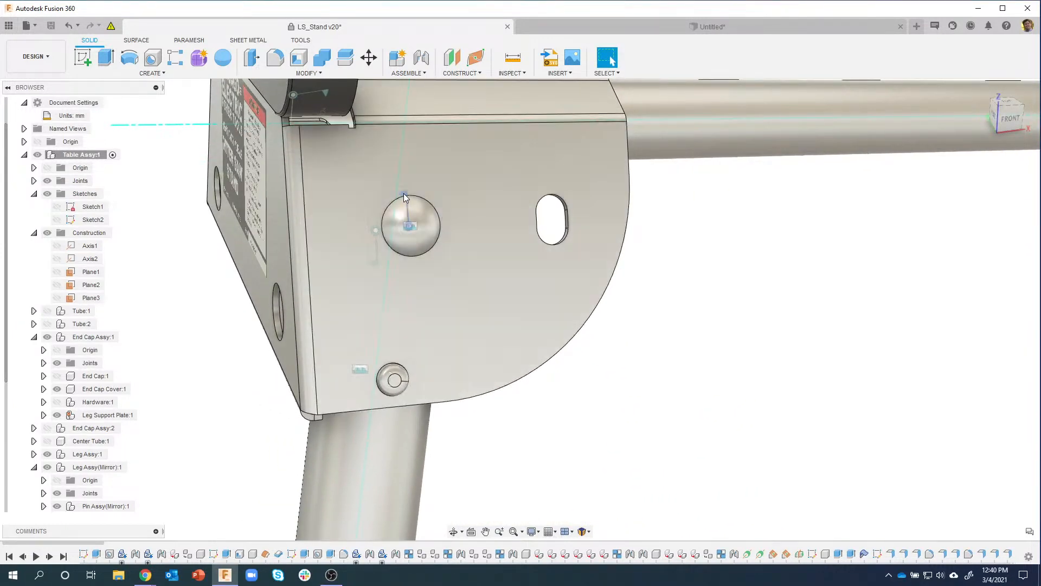
# Step: Give the leg's revolute joint limits of 0 to 105 degrees with a 0 degree rest
pyautogui.rightClick(403, 193)
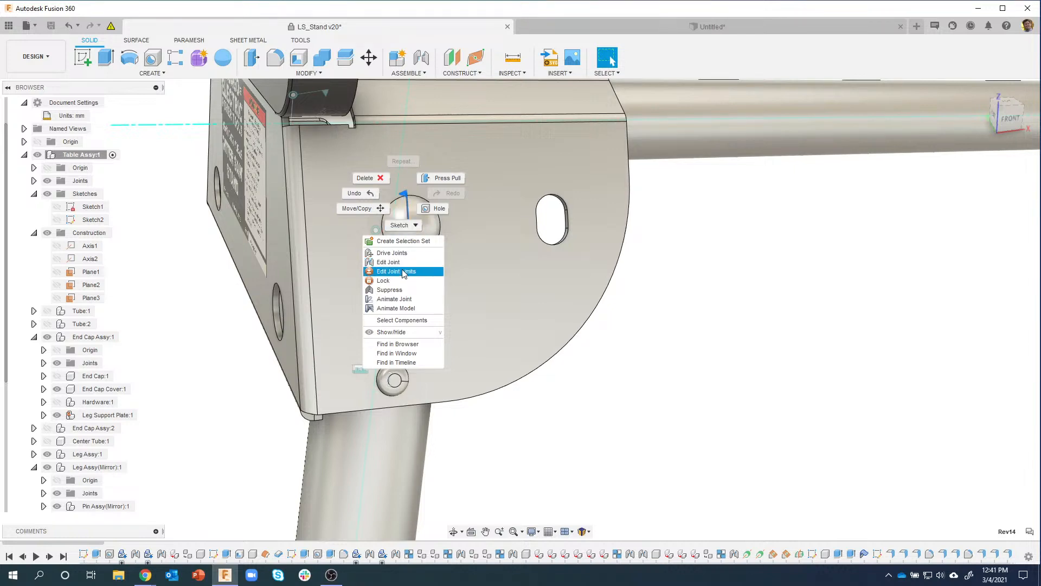
pyautogui.click(403, 271)
pyautogui.scroll(-5, 523, 263)
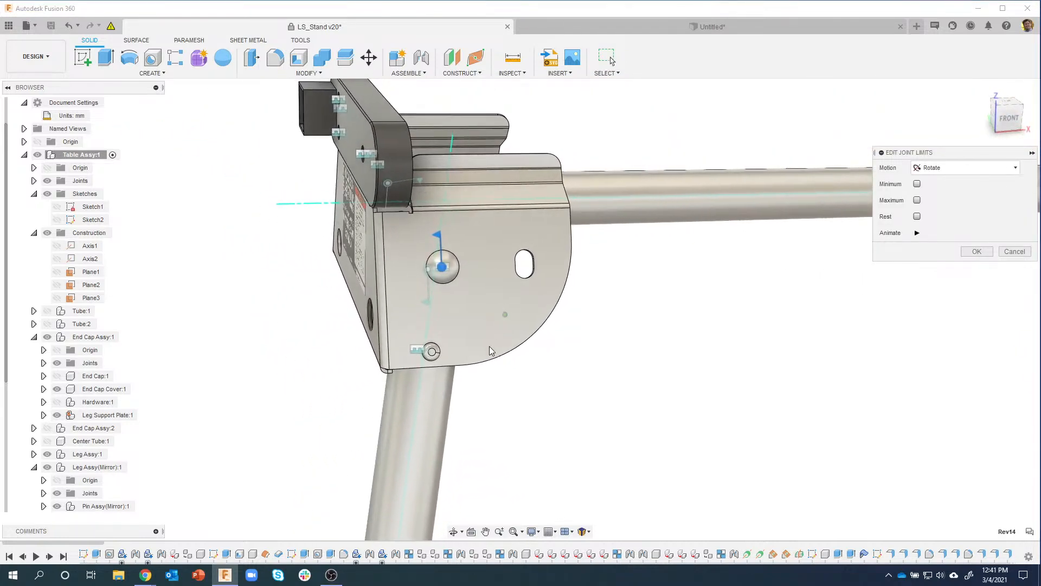
pyautogui.scroll(-2, 539, 327)
pyautogui.scroll(-1, 524, 267)
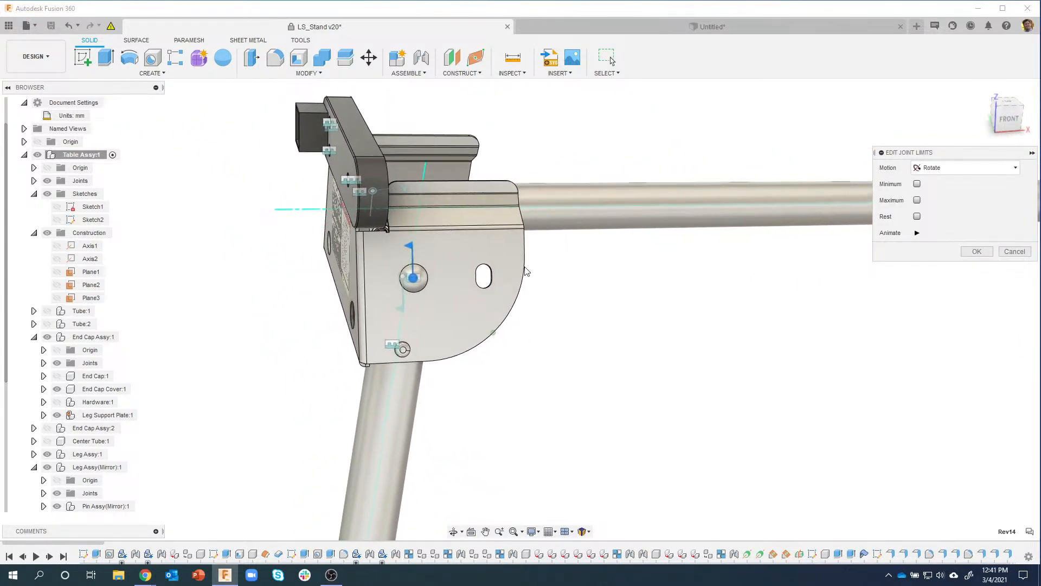
pyautogui.click(917, 200)
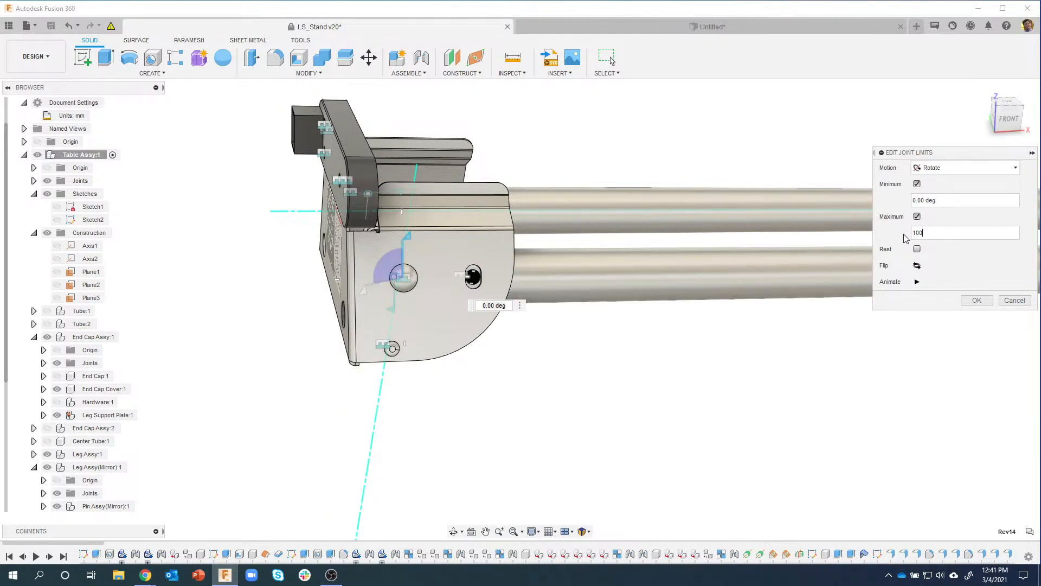
pyautogui.write('5')
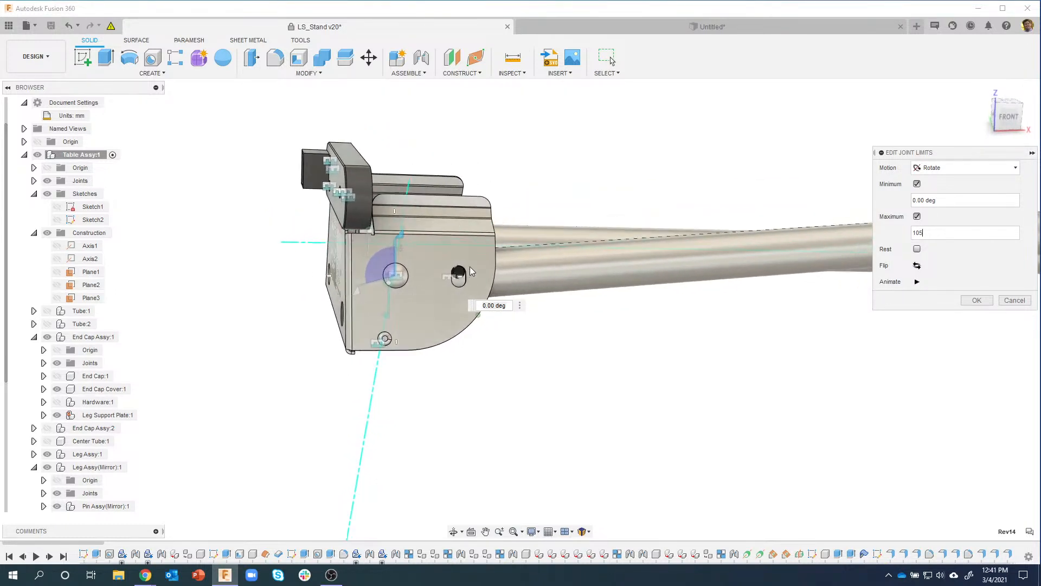
pyautogui.click(399, 75)
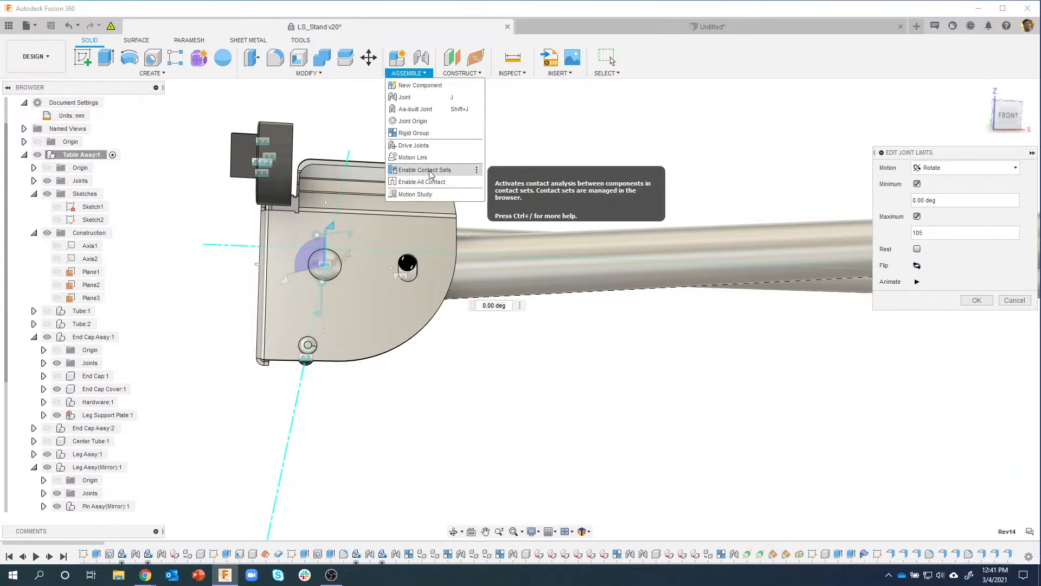
pyautogui.click(409, 75)
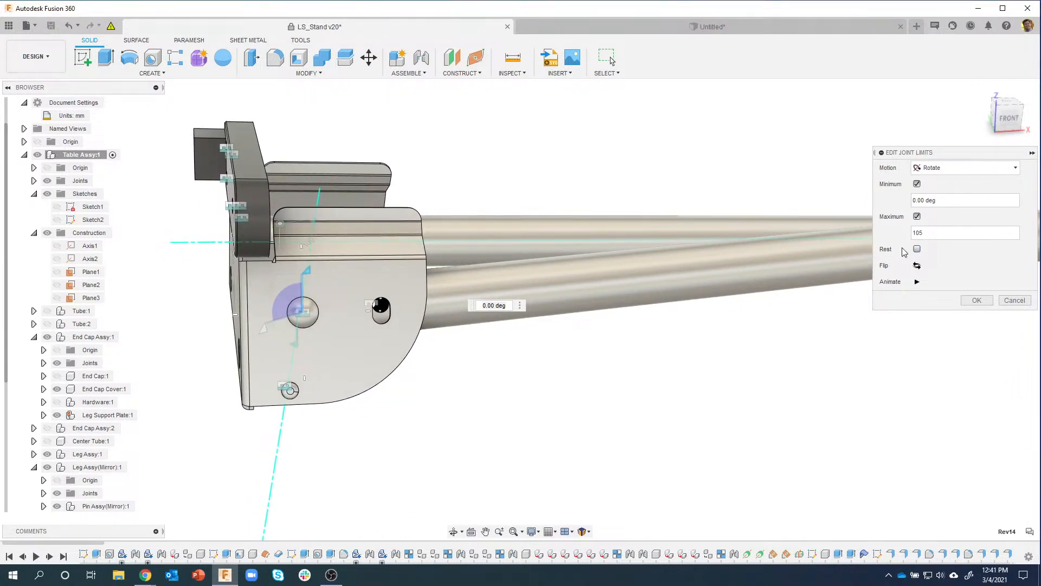
pyautogui.click(917, 250)
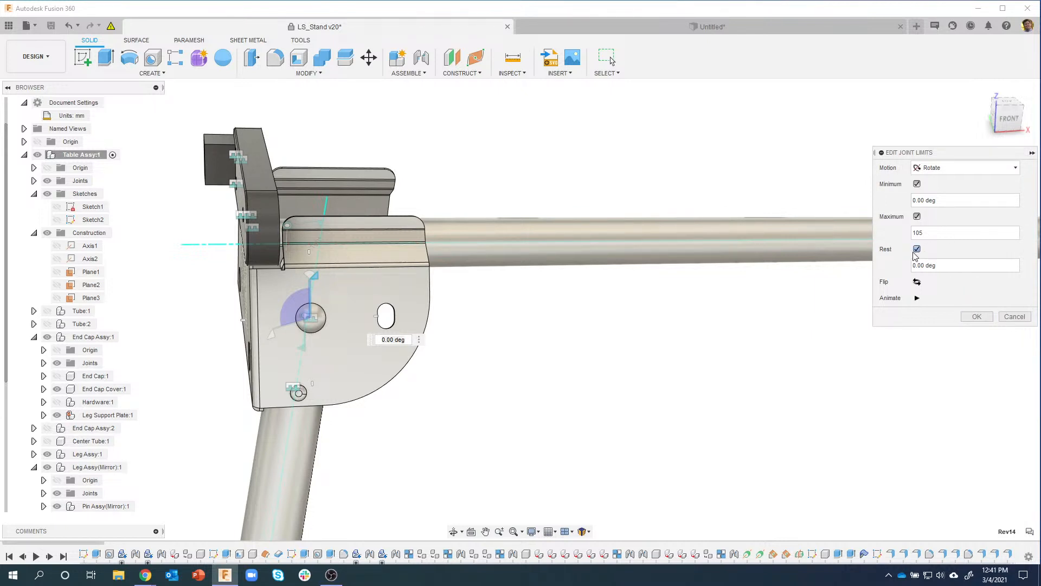
pyautogui.click(979, 319)
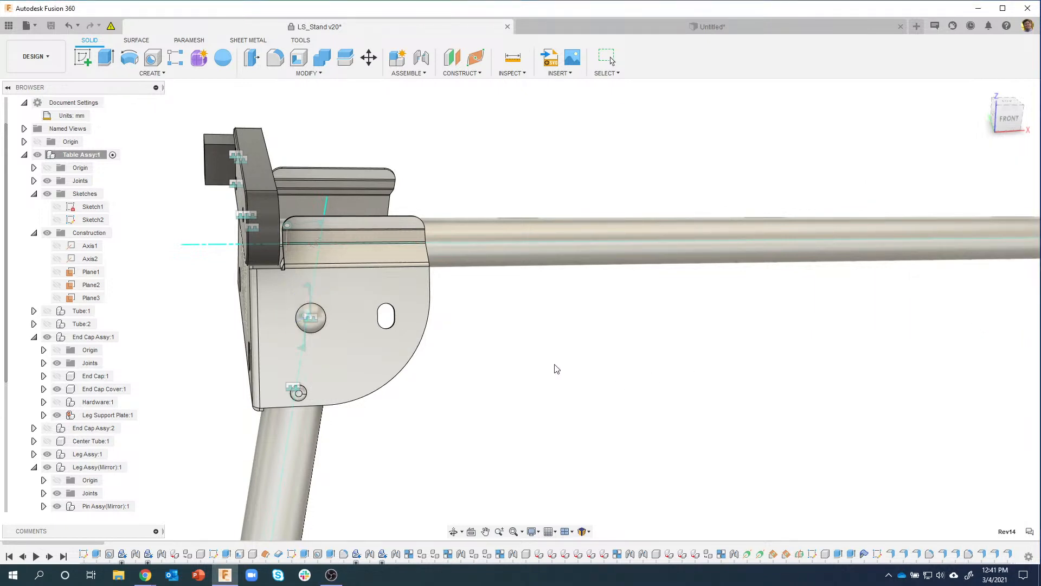
pyautogui.moveTo(327, 434); pyautogui.dragTo(683, 194)
pyautogui.moveTo(700, 112); pyautogui.dragTo(723, 55)
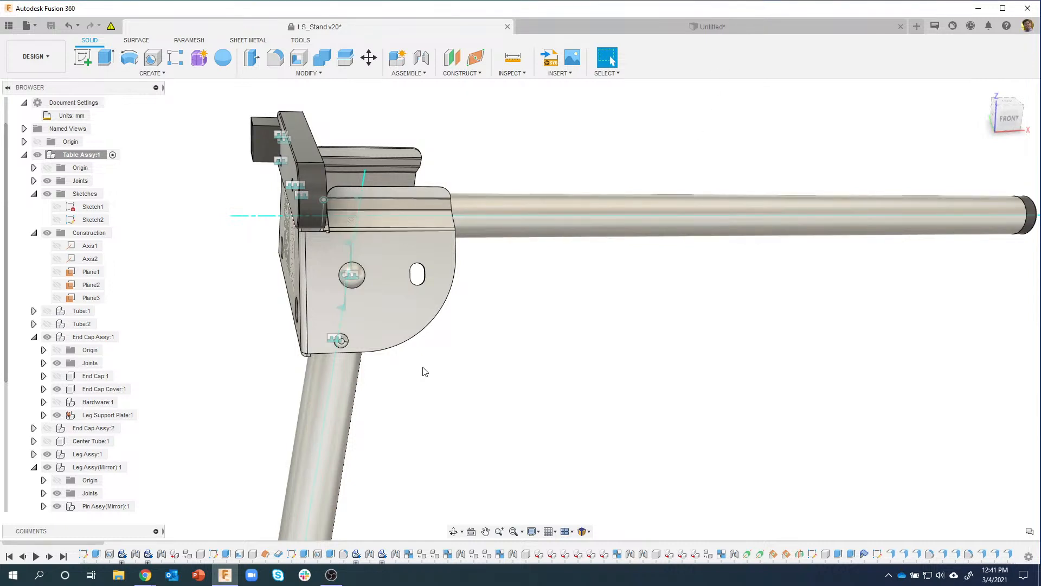
pyautogui.moveTo(326, 425); pyautogui.dragTo(503, 387)
pyautogui.moveTo(315, 416); pyautogui.dragTo(658, 322)
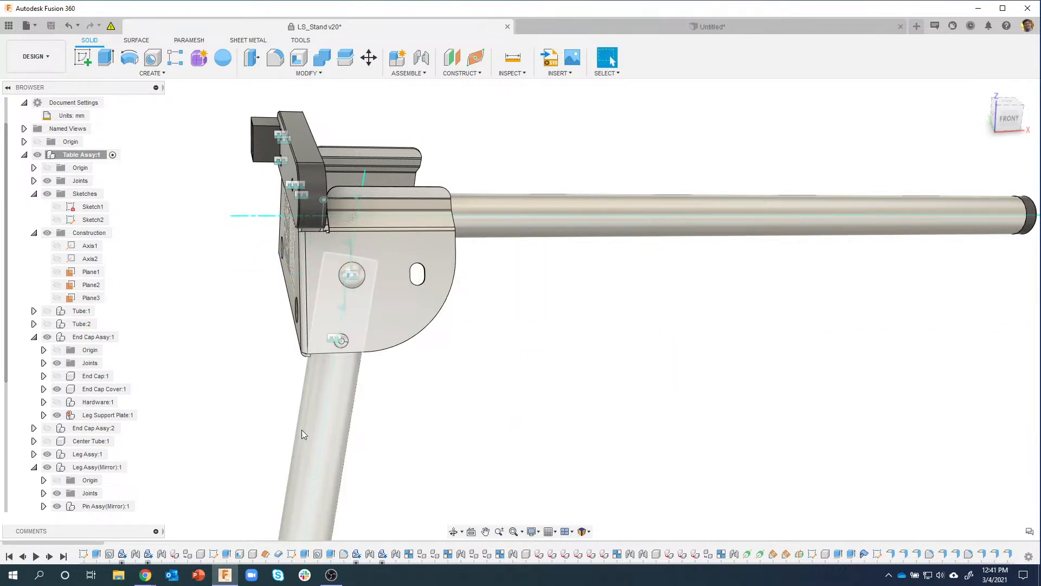
pyautogui.moveTo(302, 430); pyautogui.dragTo(593, 337)
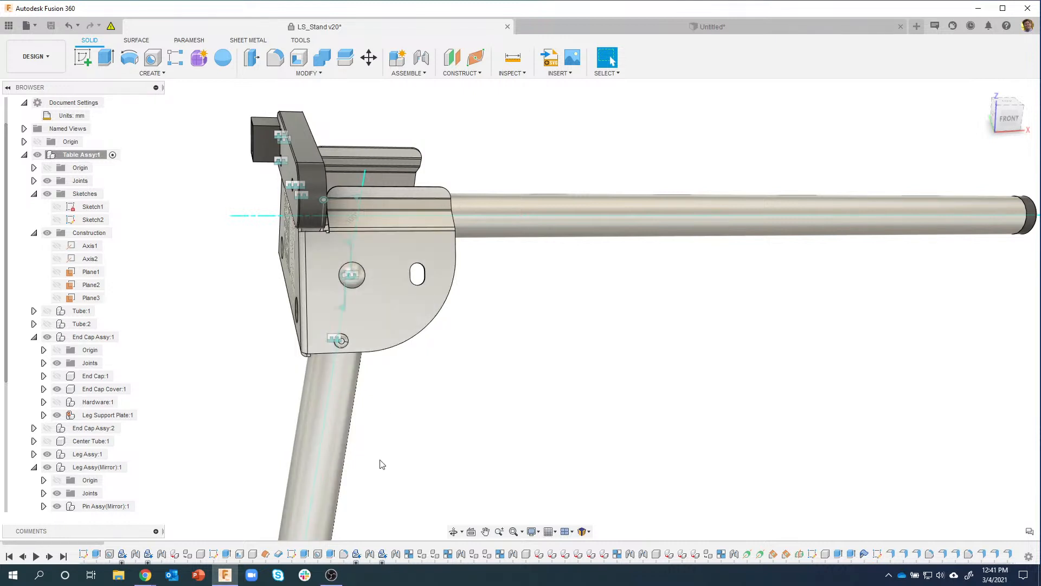
pyautogui.moveTo(341, 425); pyautogui.dragTo(558, 217)
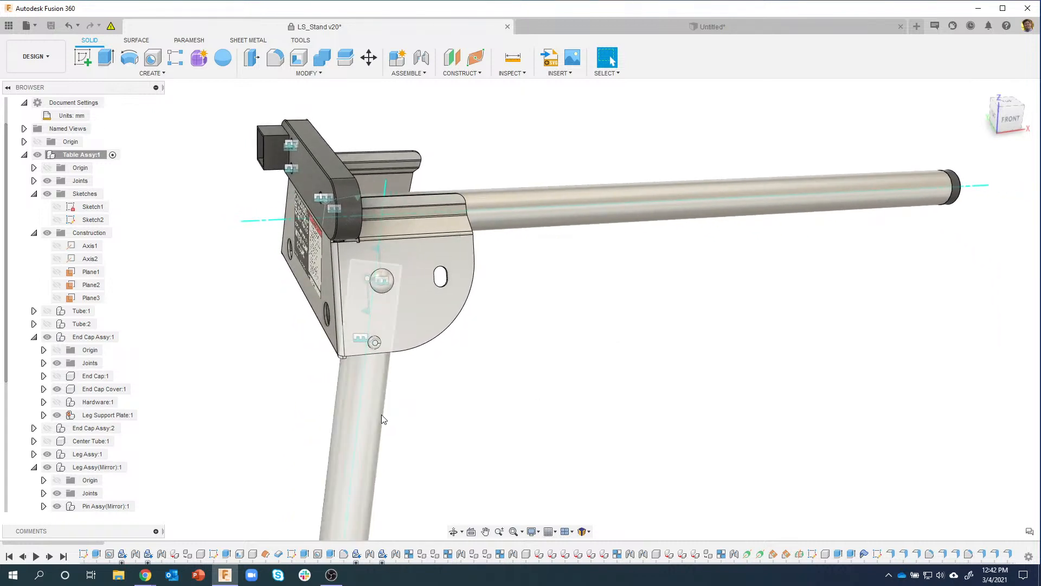
pyautogui.moveTo(382, 414); pyautogui.dragTo(559, 362)
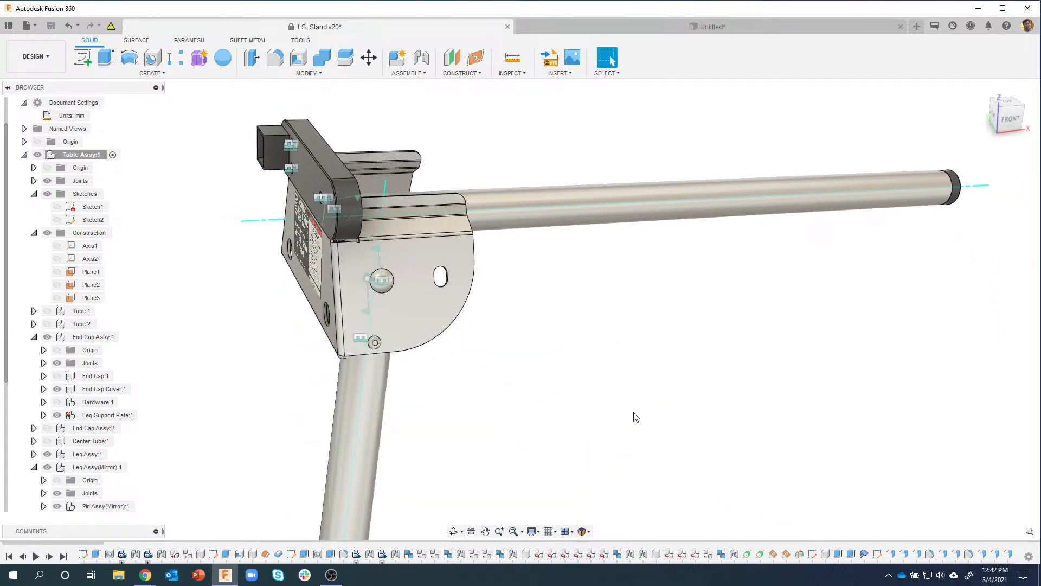
pyautogui.keyDown('shift'); pyautogui.moveTo(635, 421); pyautogui.dragTo(536, 334, button='middle'); pyautogui.keyUp('shift')
pyautogui.scroll(2, 535, 347)
pyautogui.rightClick(537, 339)
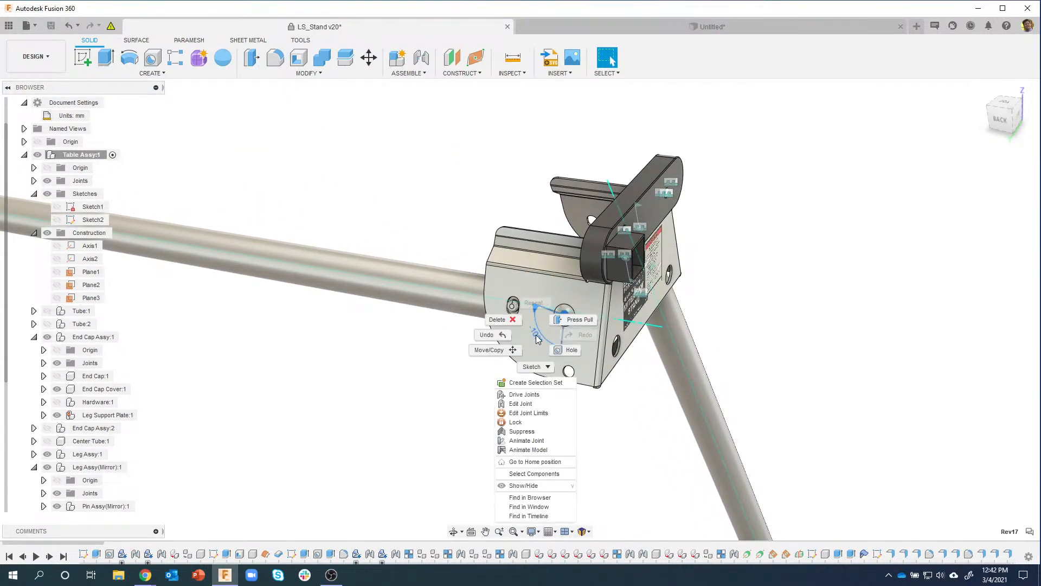
pyautogui.click(530, 413)
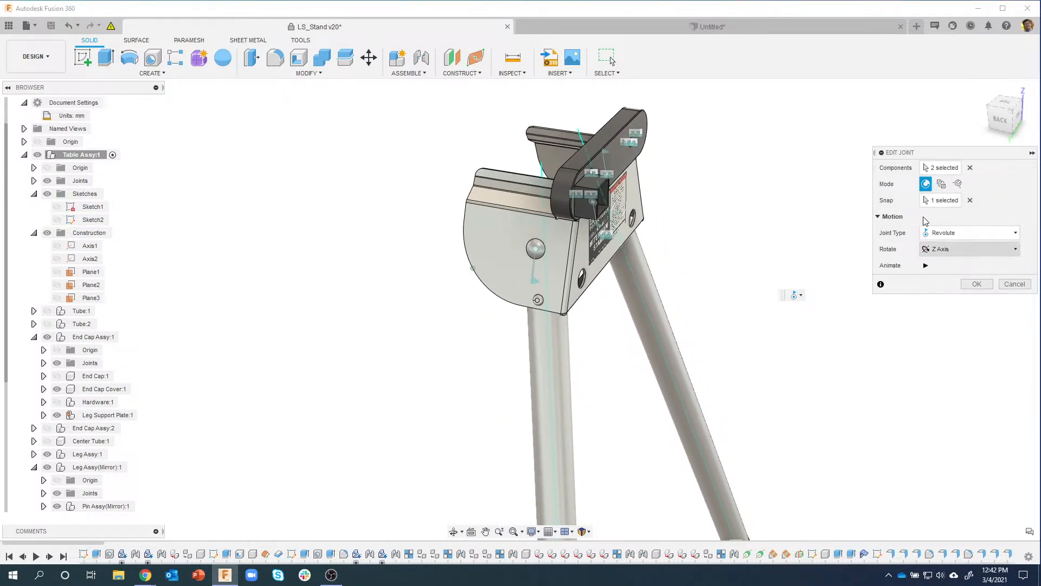
pyautogui.click(1015, 284)
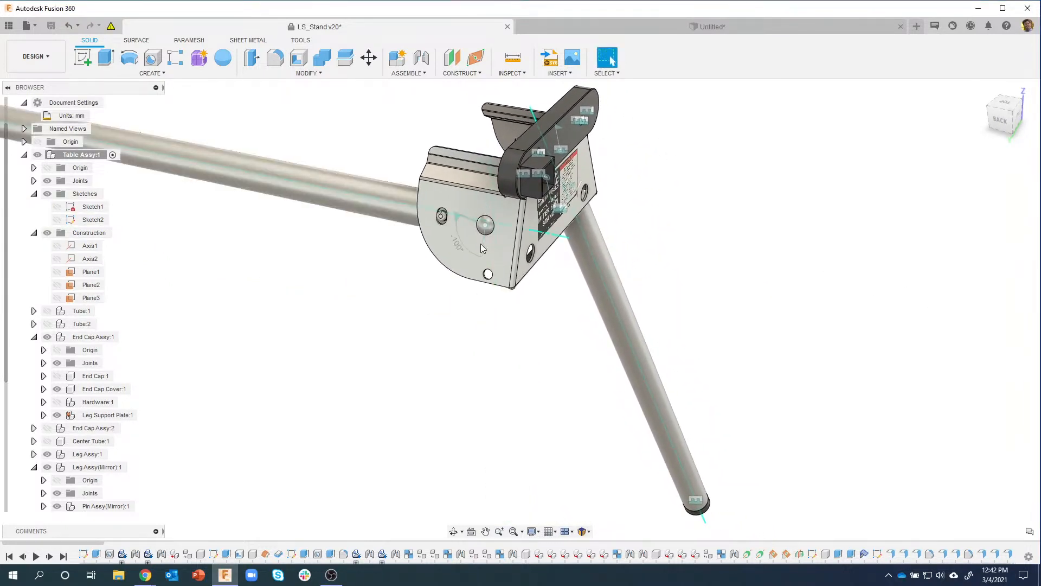
pyautogui.rightClick(459, 269)
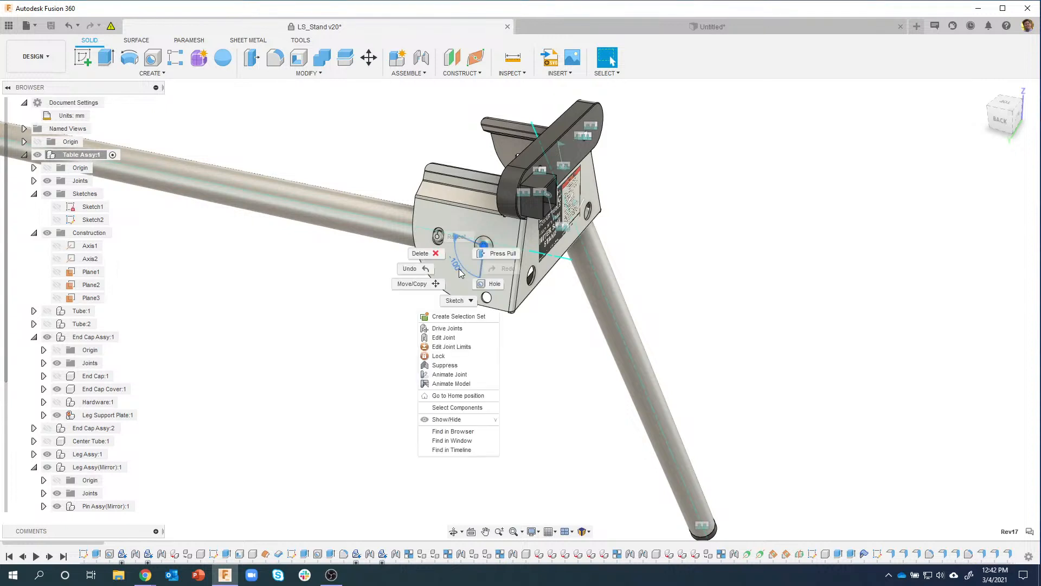
pyautogui.click(459, 346)
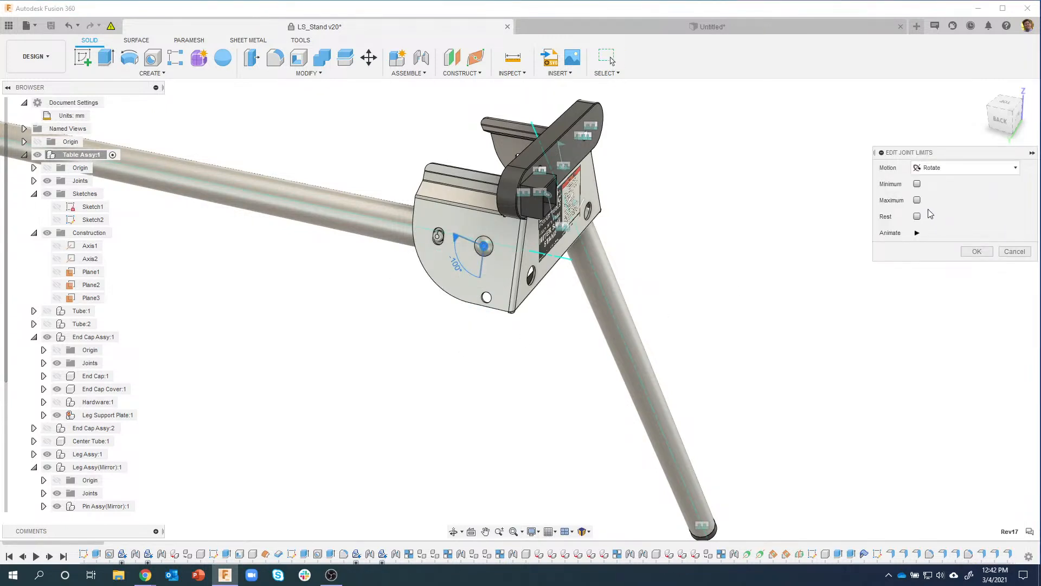
pyautogui.click(1015, 252)
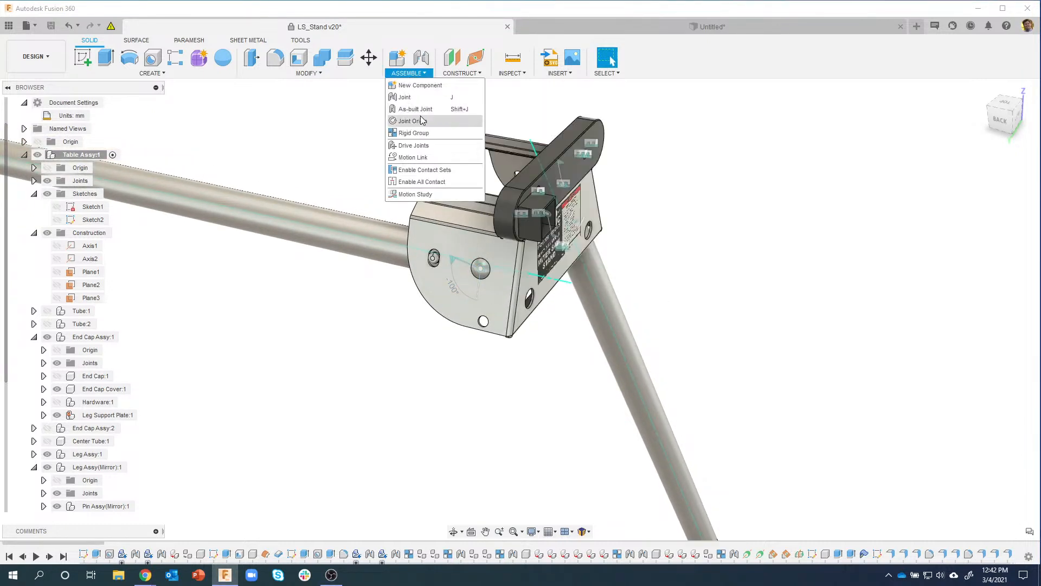
# Step: Drive the leg's rotating joint to 0 degrees and capture it as the assembly position
pyautogui.click(423, 146)
pyautogui.click(457, 261)
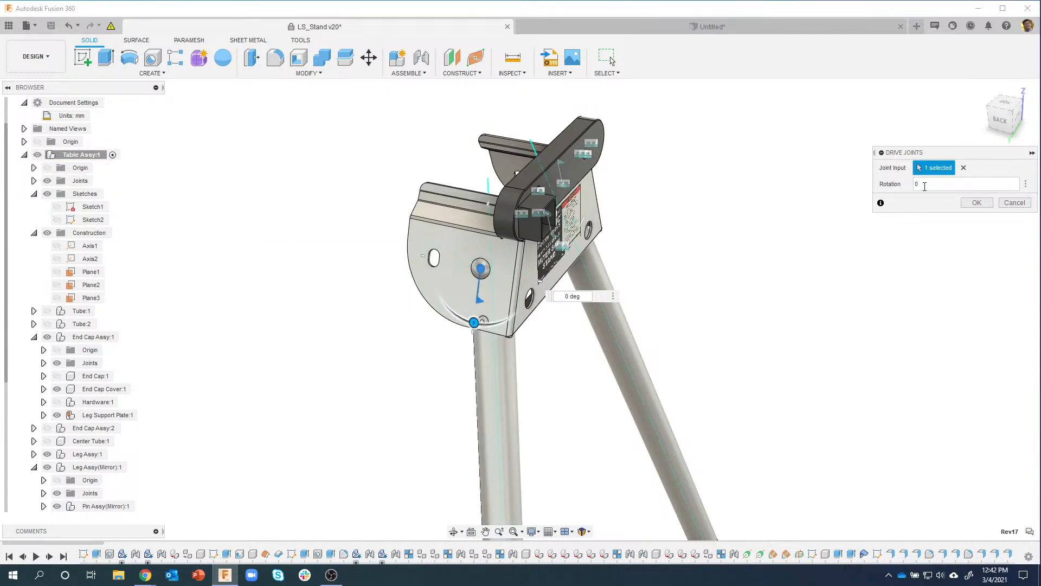
pyautogui.click(977, 203)
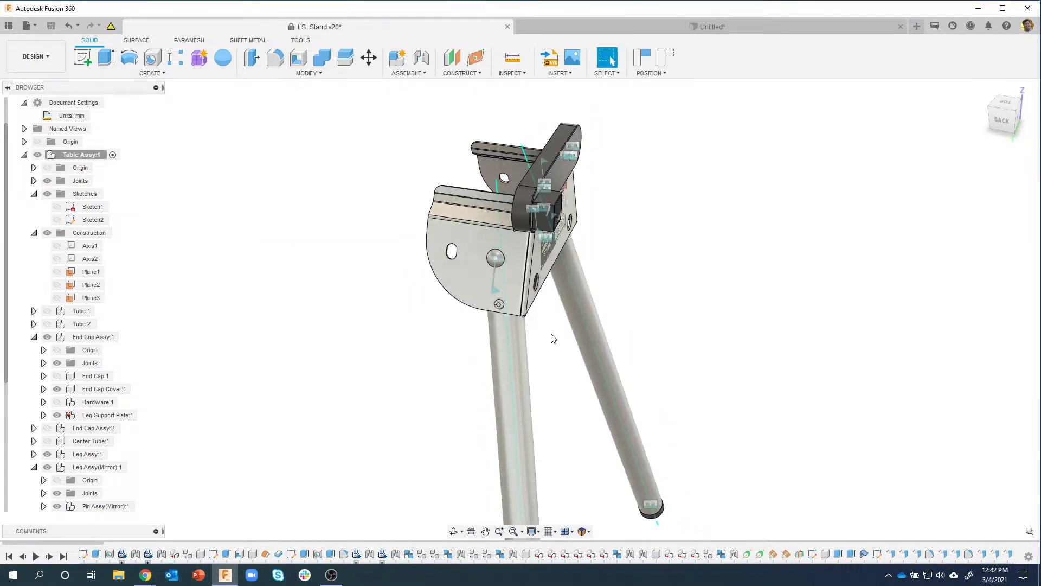
pyautogui.click(643, 57)
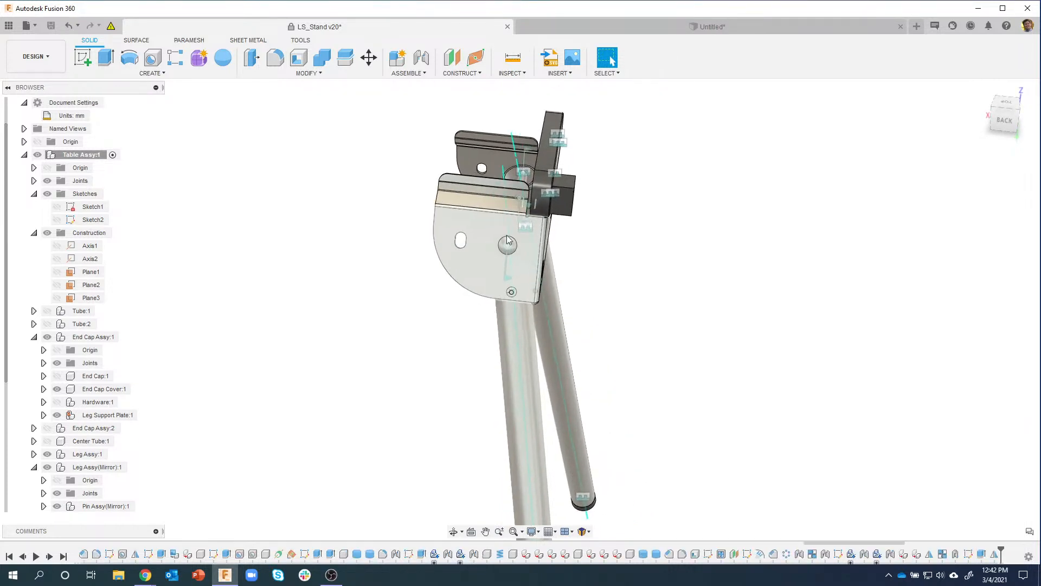
pyautogui.keyDown('shift'); pyautogui.moveTo(508, 241); pyautogui.dragTo(96, 129, button='middle'); pyautogui.keyUp('shift')
# Step: Show all components of Table Assy:1 to restore the horizontal tubes and far end cap
pyautogui.rightClick(82, 156)
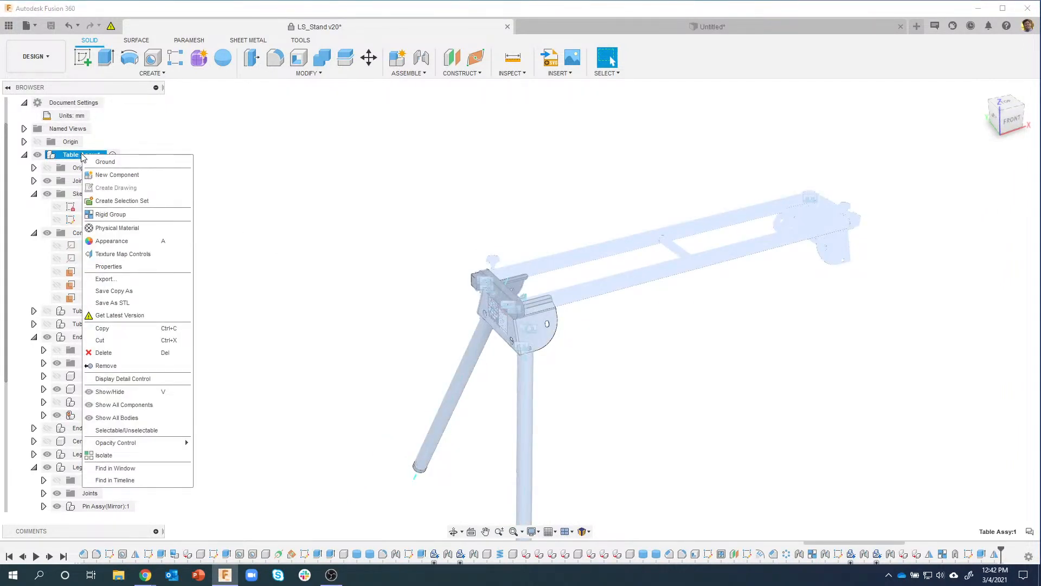
pyautogui.click(136, 405)
pyautogui.click(323, 236)
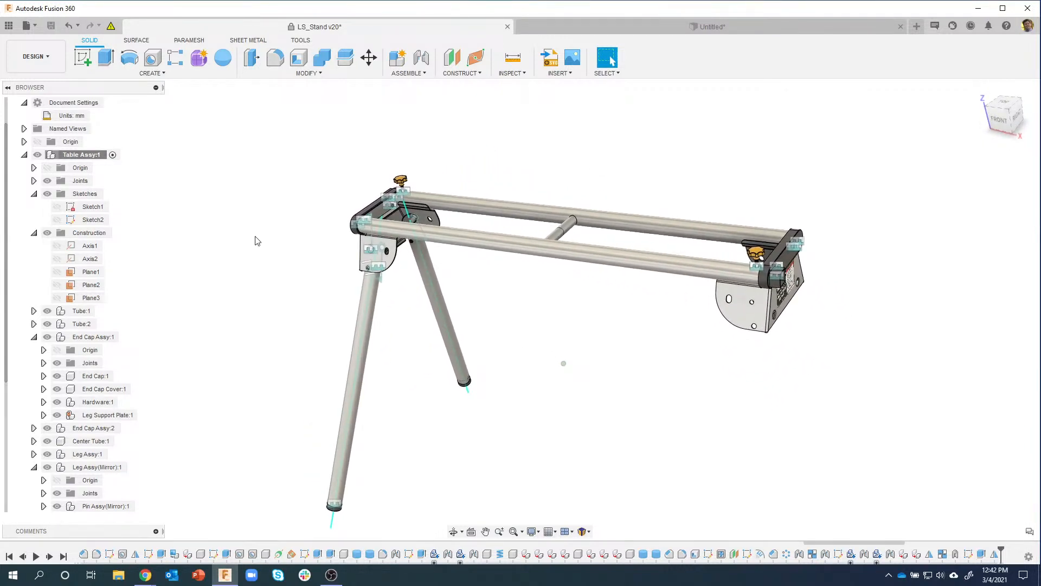
pyautogui.click(270, 76)
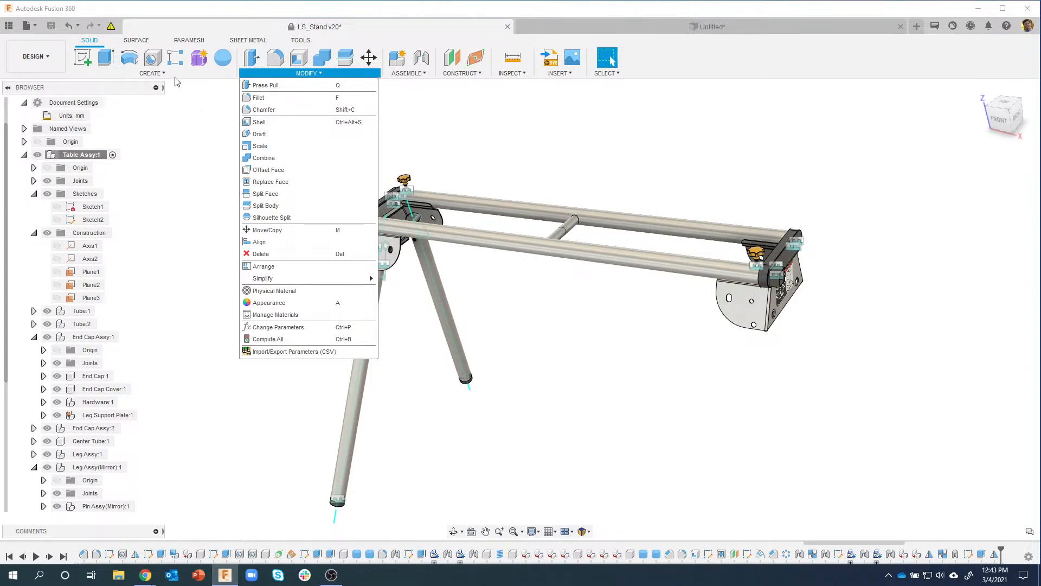
pyautogui.moveTo(168, 79)
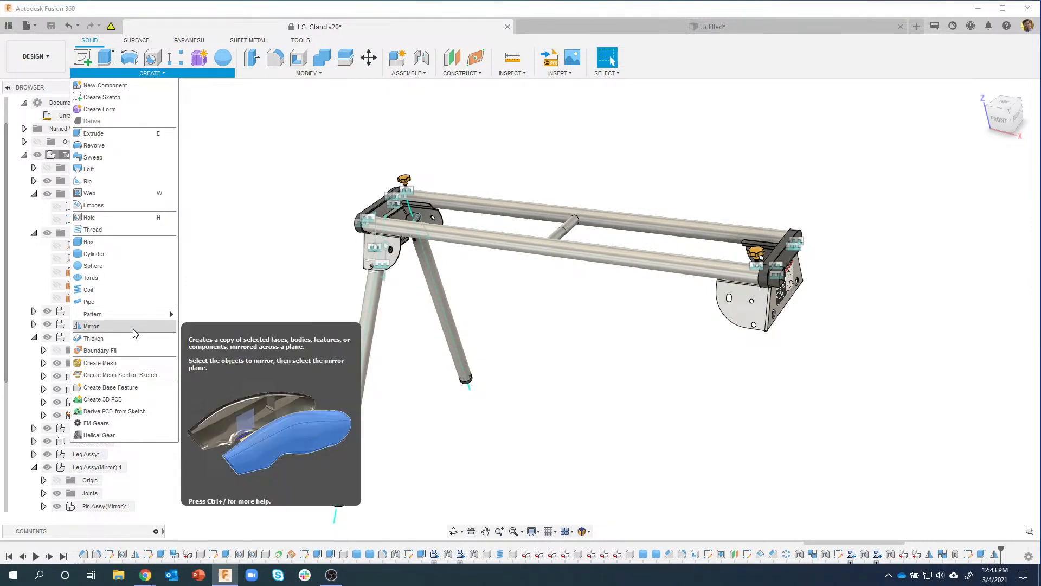
pyautogui.click(104, 326)
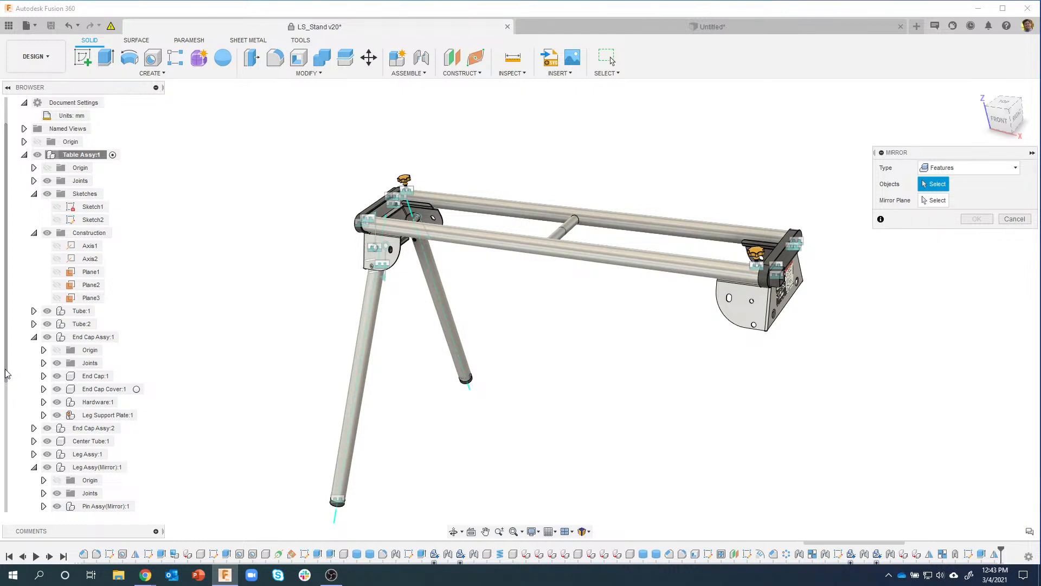
pyautogui.moveTo(4, 369); pyautogui.dragTo(12, 536)
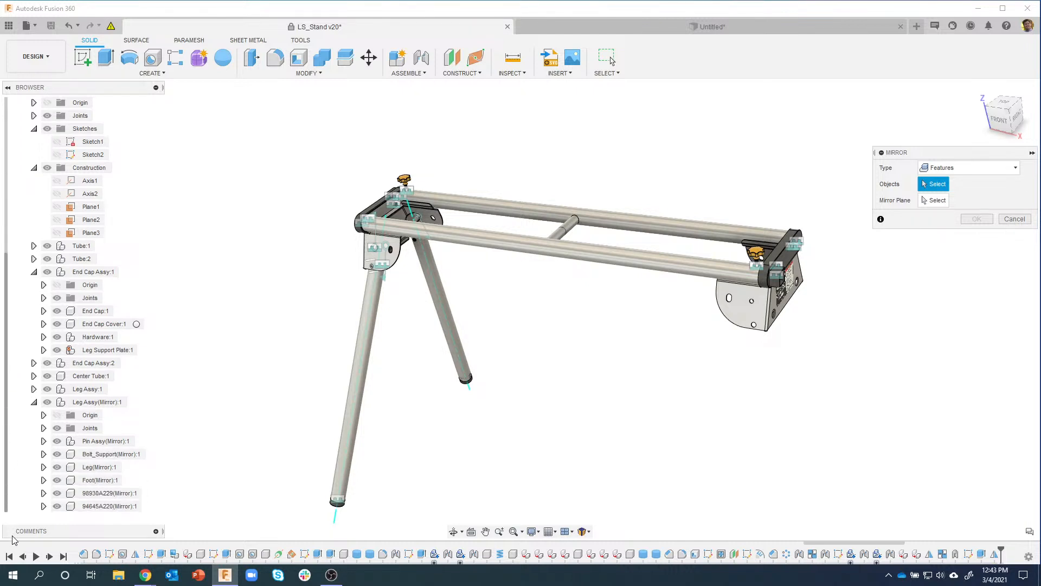
pyautogui.click(34, 403)
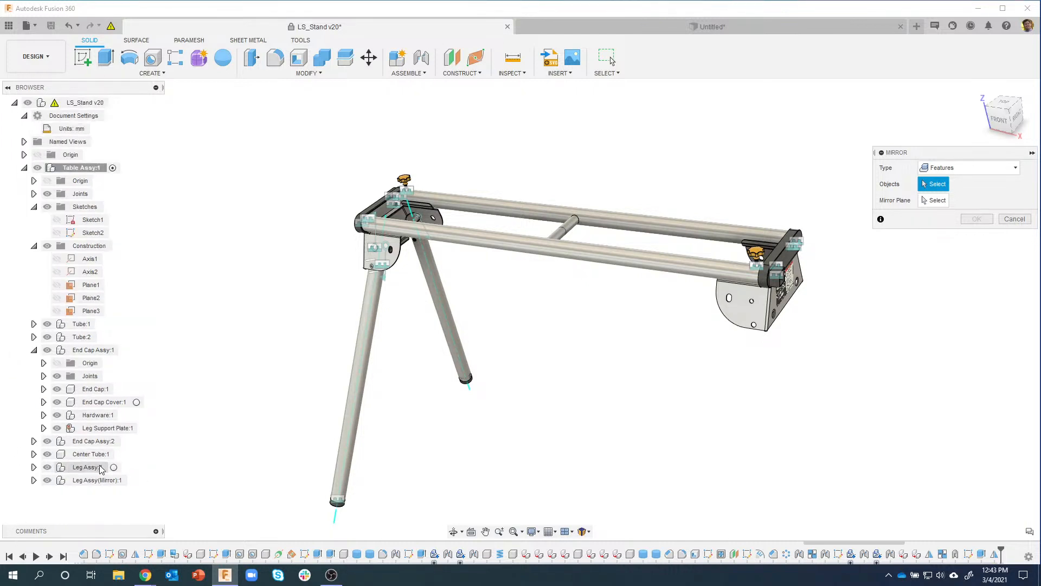
pyautogui.click(947, 218)
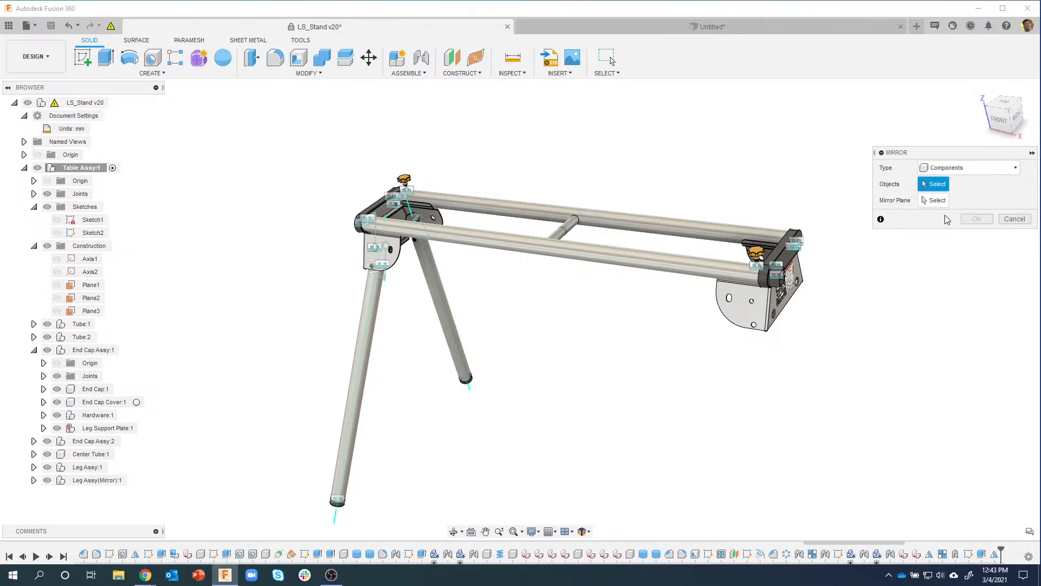
pyautogui.click(89, 467)
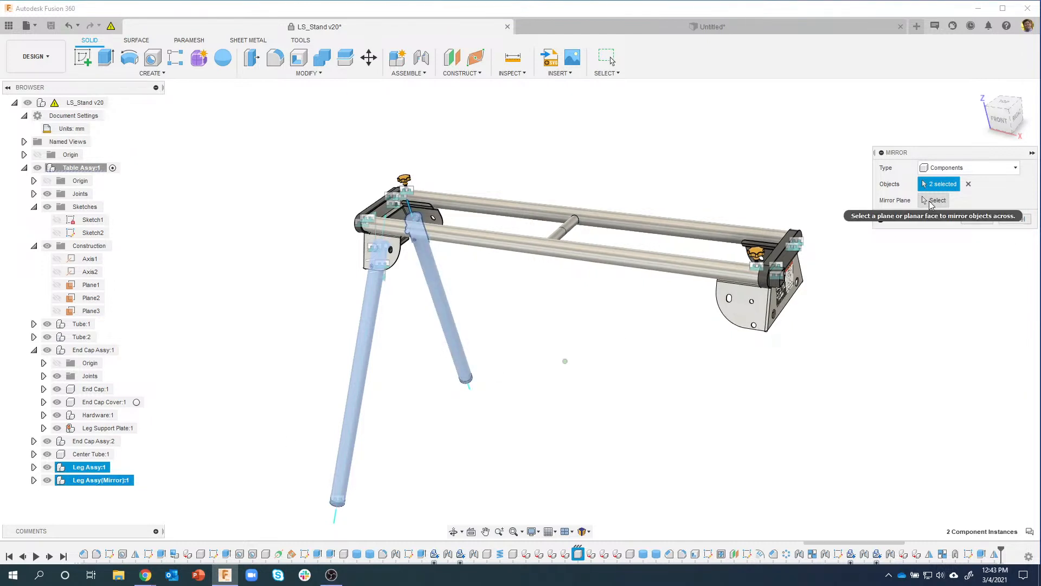
pyautogui.click(932, 205)
pyautogui.keyDown('shift'); pyautogui.moveTo(287, 220); pyautogui.dragTo(396, 241, button='middle'); pyautogui.keyUp('shift')
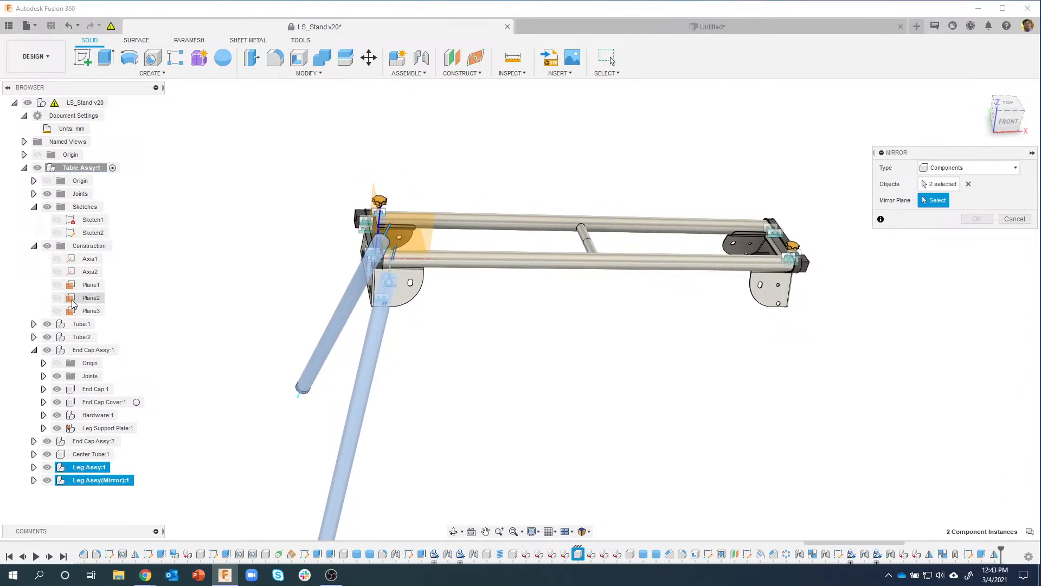
pyautogui.click(60, 303)
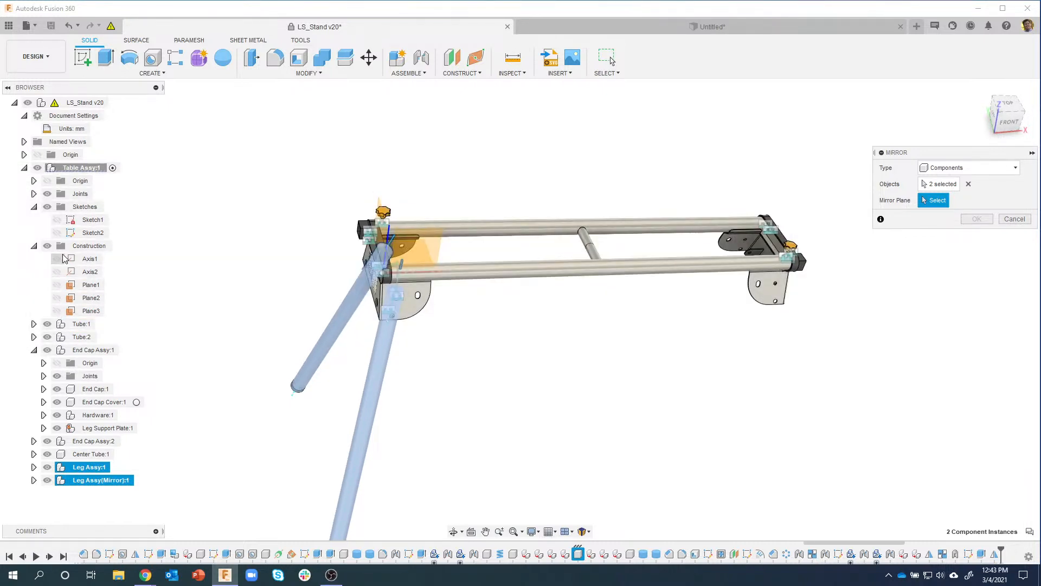
pyautogui.keyDown('shift'); pyautogui.moveTo(502, 347); pyautogui.dragTo(764, 273, button='middle'); pyautogui.keyUp('shift')
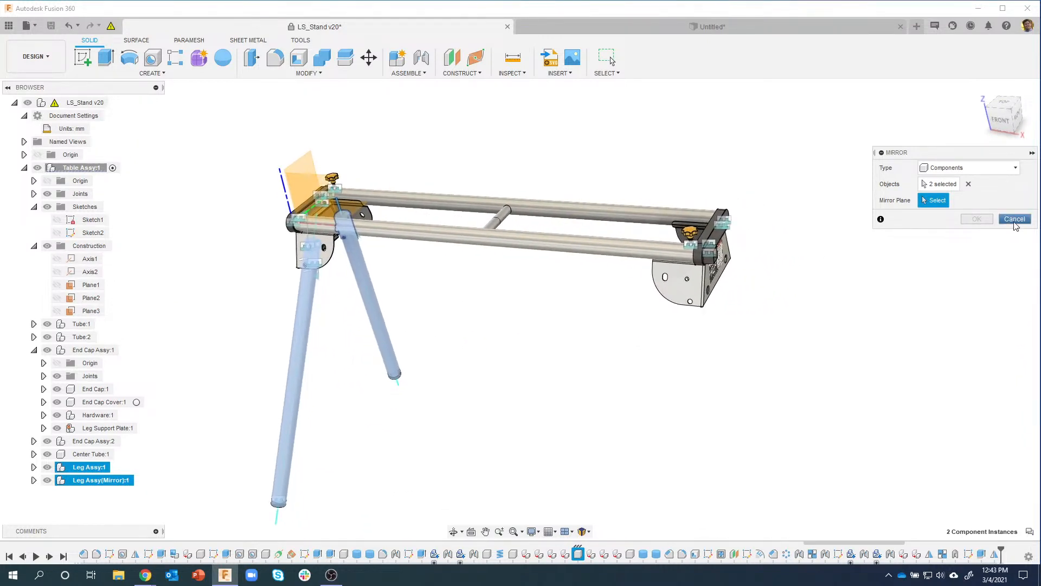
pyautogui.press('Escape')
pyautogui.press('Escape')
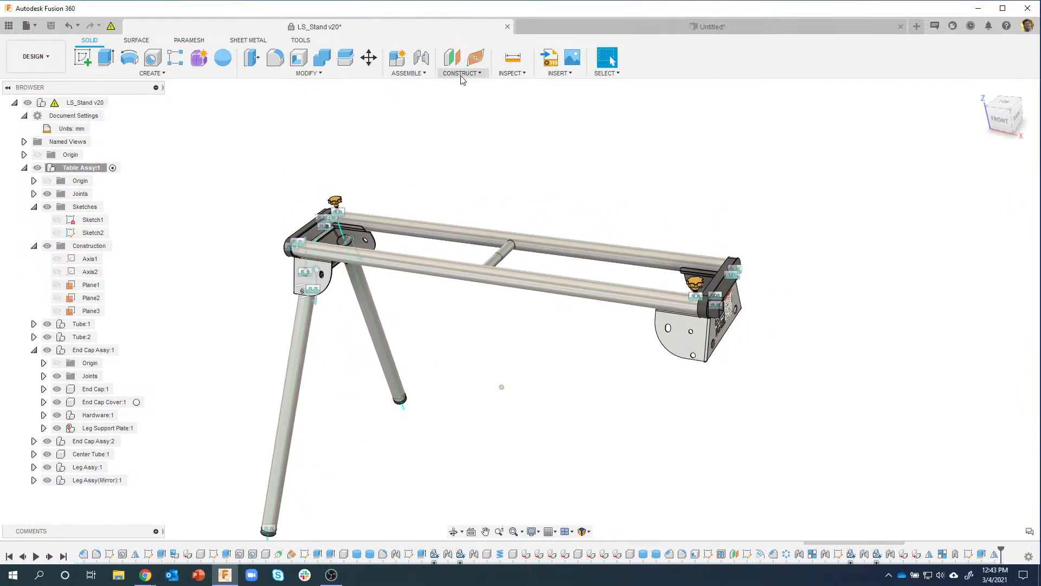
# Step: Create Plane4 as a midplane between the inner faces of the two end caps
pyautogui.click(461, 74)
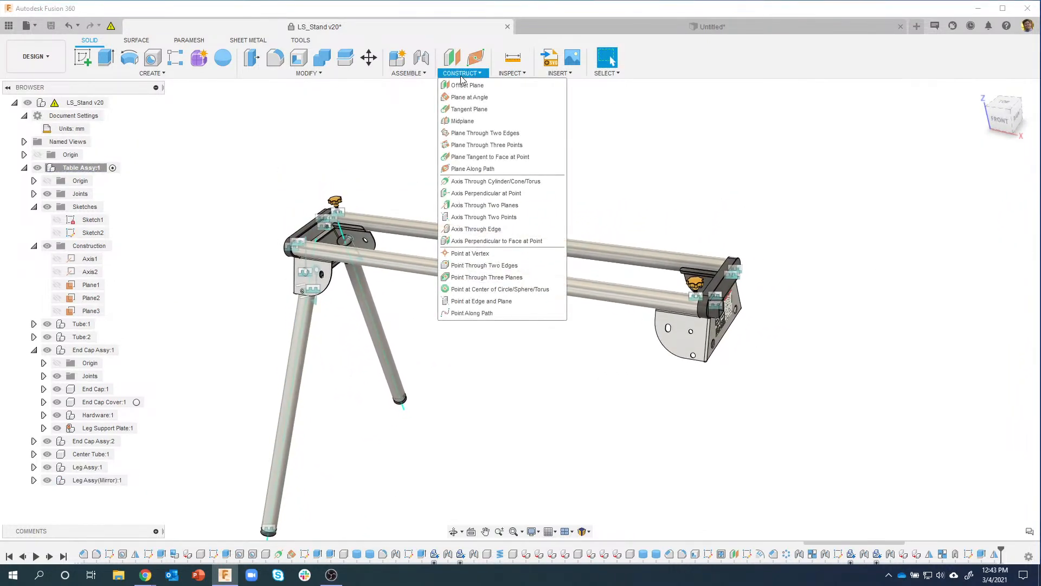
pyautogui.click(469, 122)
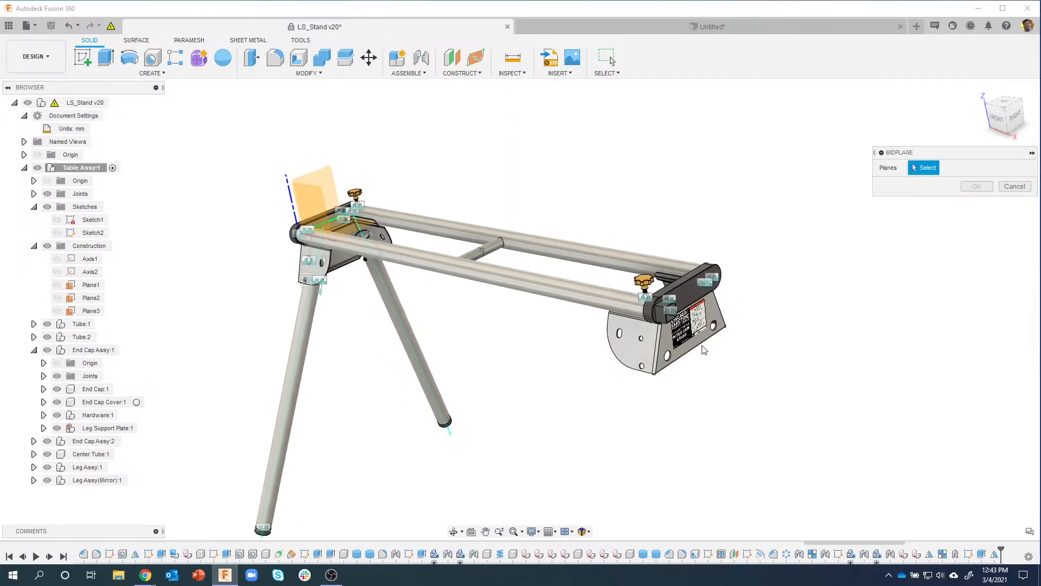
pyautogui.keyDown('shift'); pyautogui.moveTo(700, 354); pyautogui.dragTo(595, 356, button='middle'); pyautogui.keyUp('shift')
pyautogui.click(378, 355)
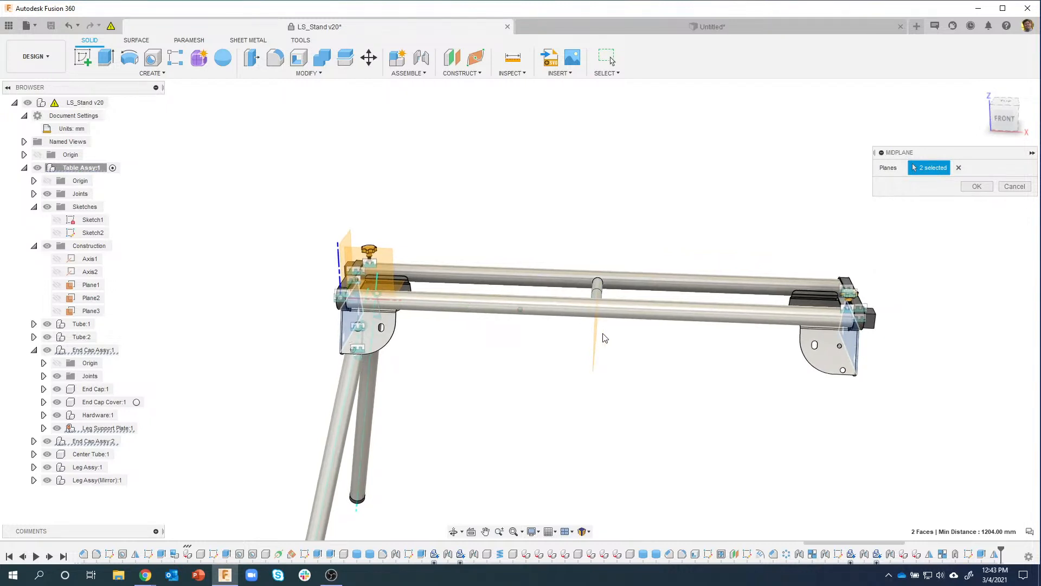
pyautogui.click(983, 187)
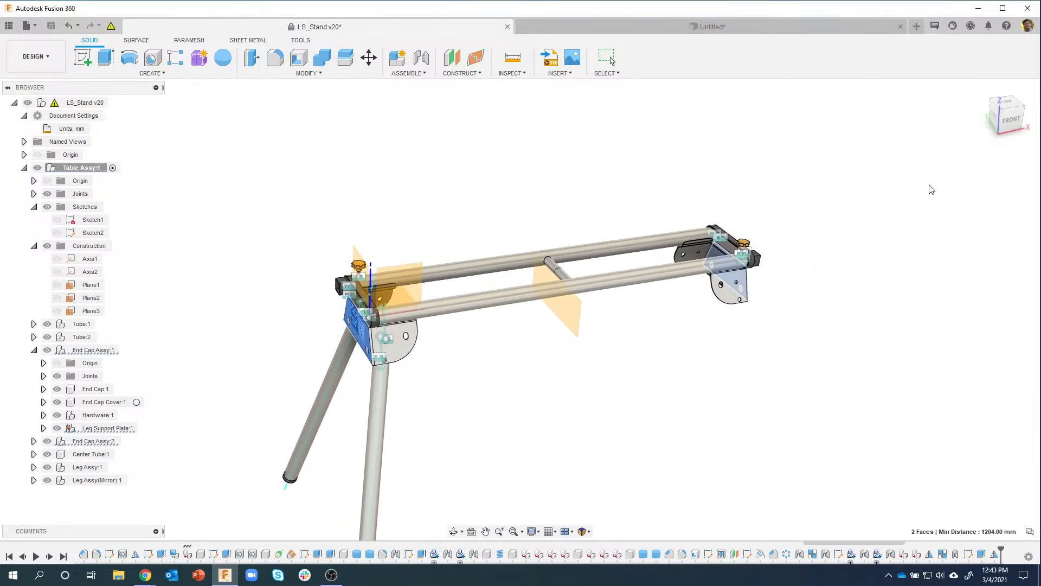
pyautogui.click(152, 73)
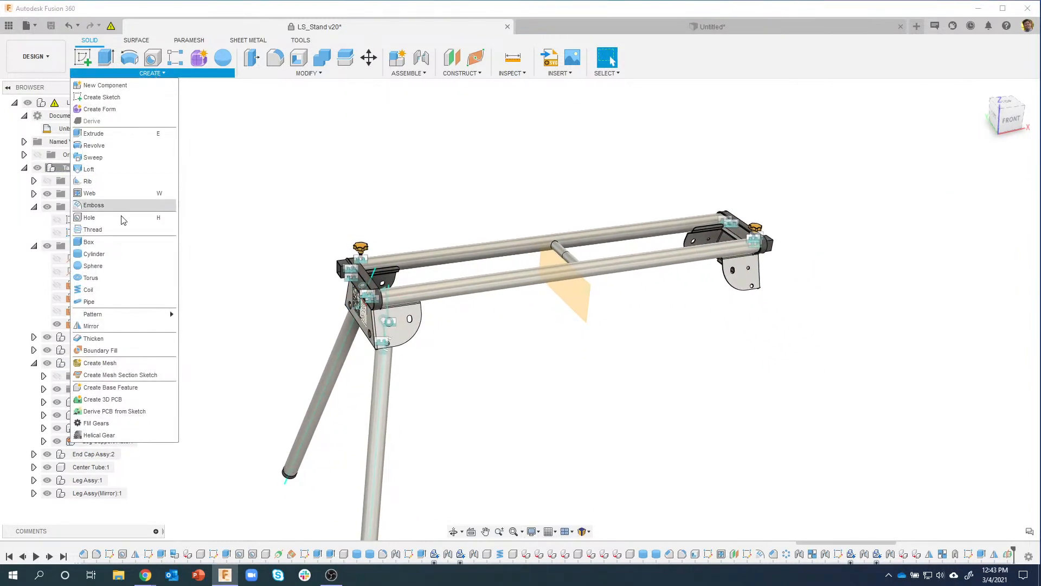
pyautogui.click(103, 328)
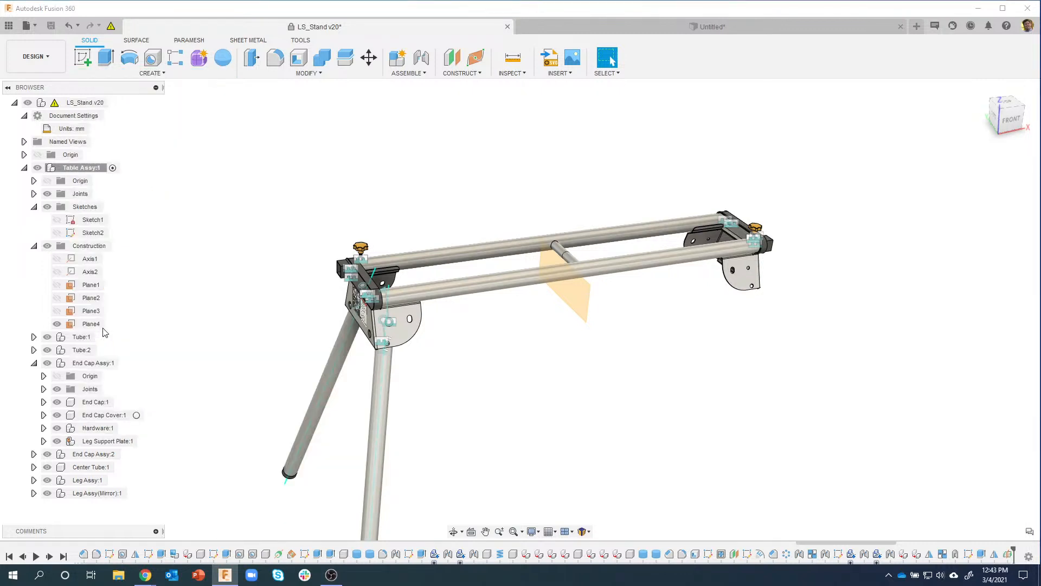
# Step: Mirror Leg Assy:1 and Leg Assy(Mirror):1 as components across Plane4
pyautogui.click(971, 167)
pyautogui.click(941, 209)
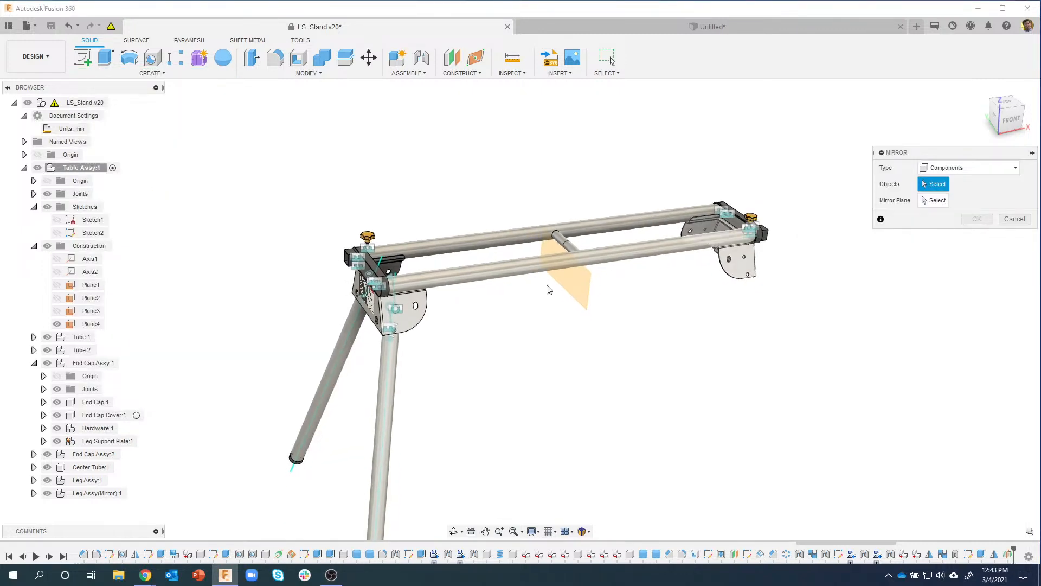
pyautogui.click(89, 480)
pyautogui.click(101, 493)
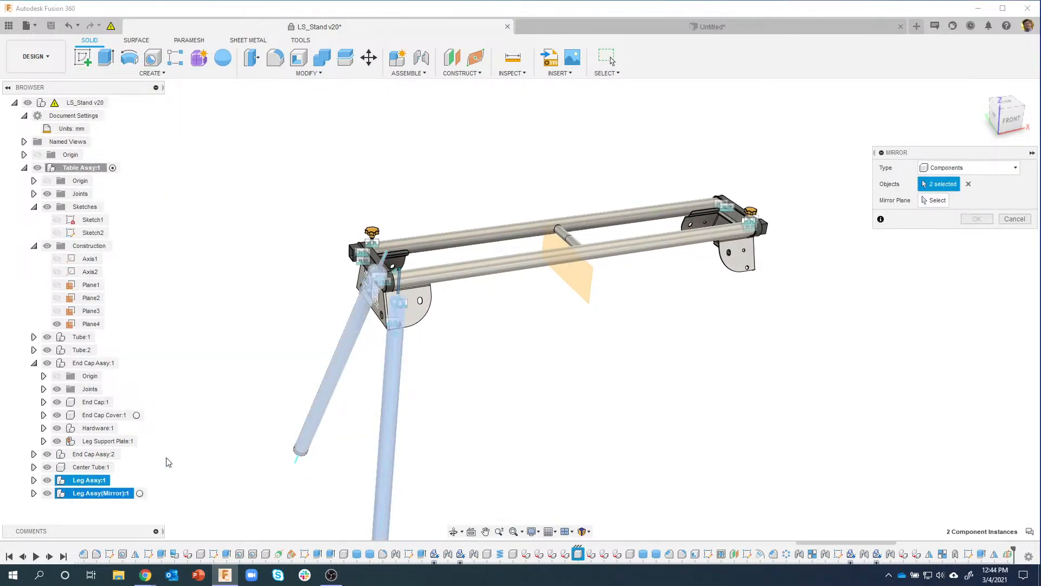
pyautogui.click(589, 289)
pyautogui.keyDown('shift'); pyautogui.moveTo(751, 338); pyautogui.dragTo(977, 220, button='middle'); pyautogui.keyUp('shift')
pyautogui.click(976, 219)
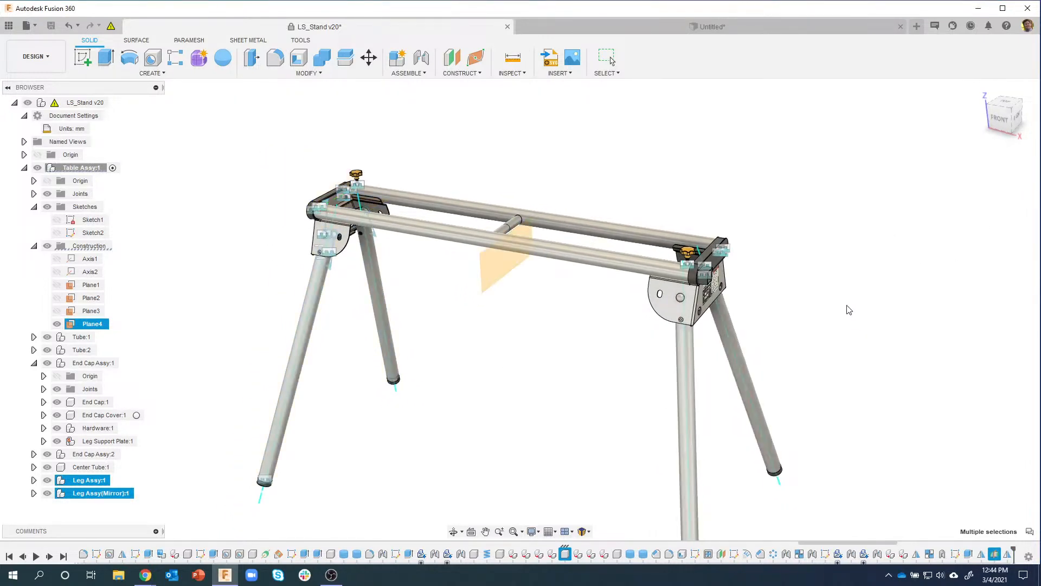
# Step: Orbit and zoom to inspect all four legs, then drag a leg tube to test its connection
pyautogui.keyDown('shift'); pyautogui.moveTo(409, 372); pyautogui.dragTo(433, 404, button='middle'); pyautogui.keyUp('shift')
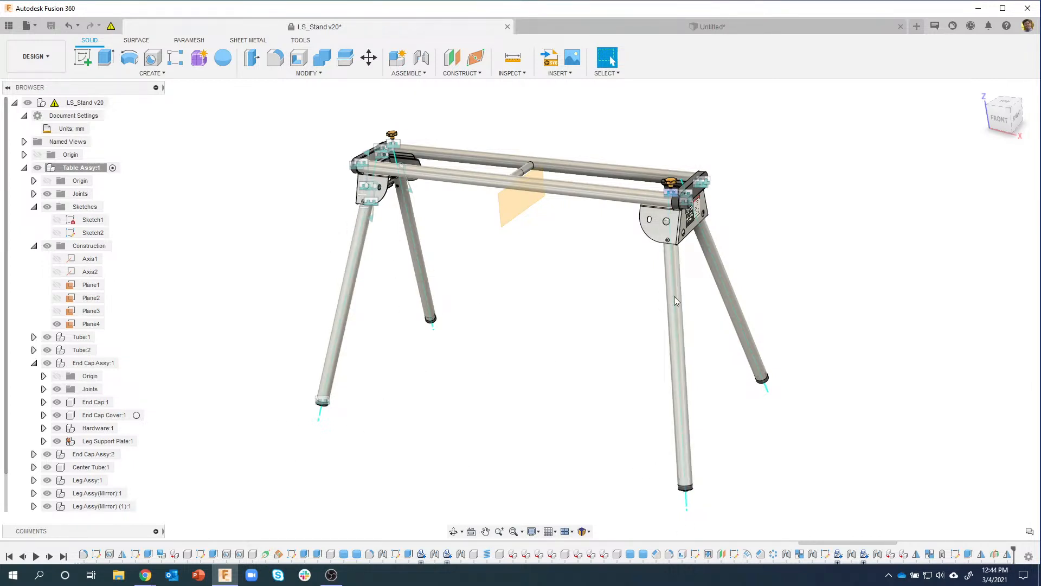
pyautogui.scroll(5, 758, 256)
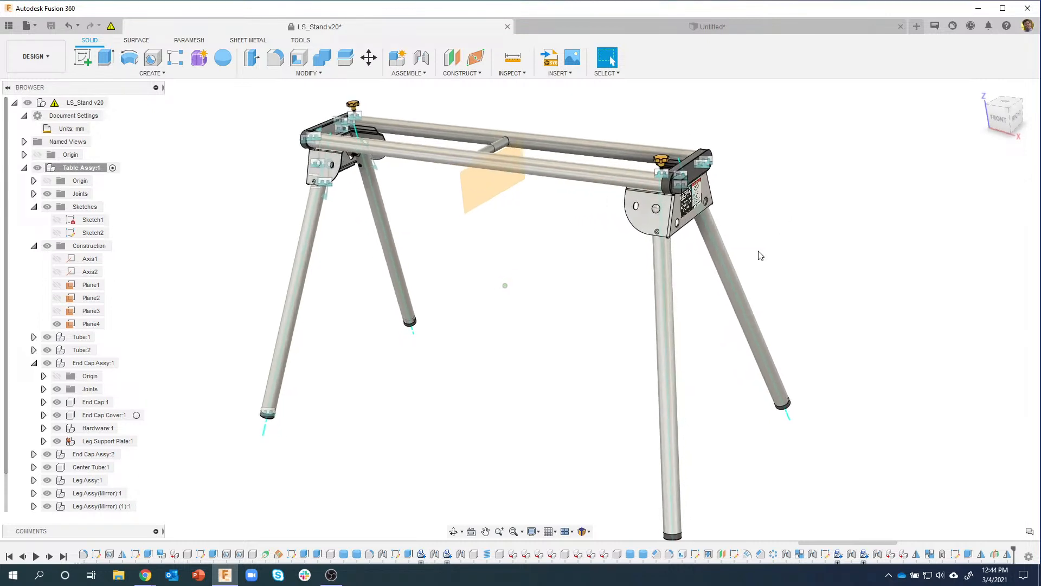
pyautogui.scroll(-2, 635, 345)
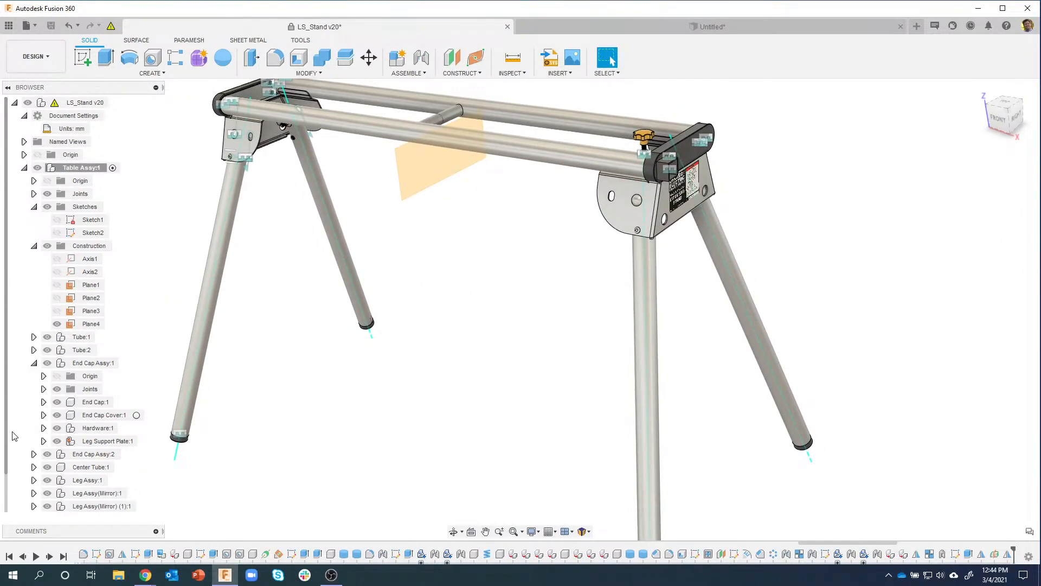
pyautogui.scroll(-1, 8, 435)
pyautogui.scroll(-3, 541, 353)
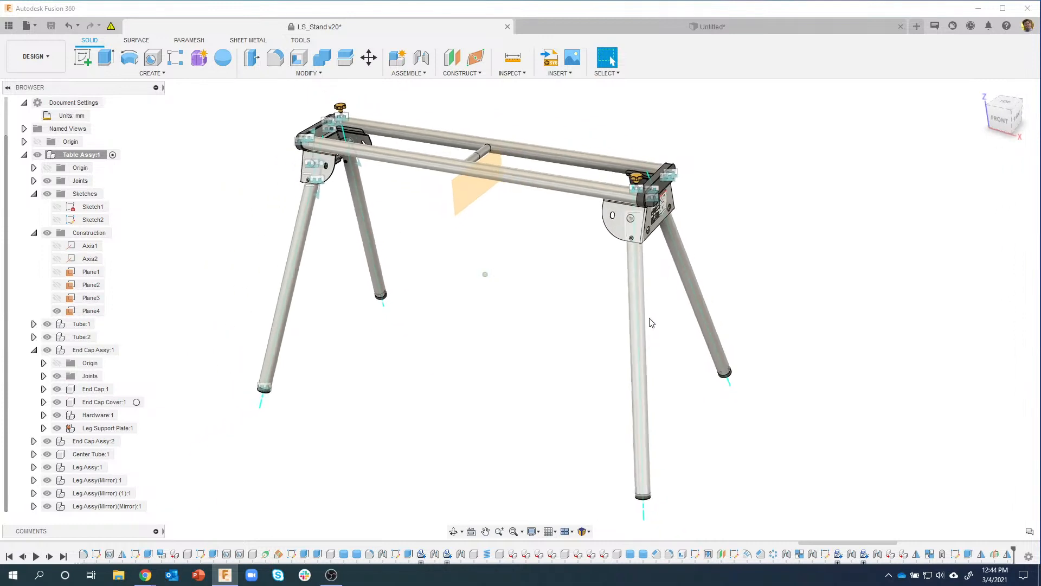
pyautogui.moveTo(639, 350); pyautogui.dragTo(569, 330)
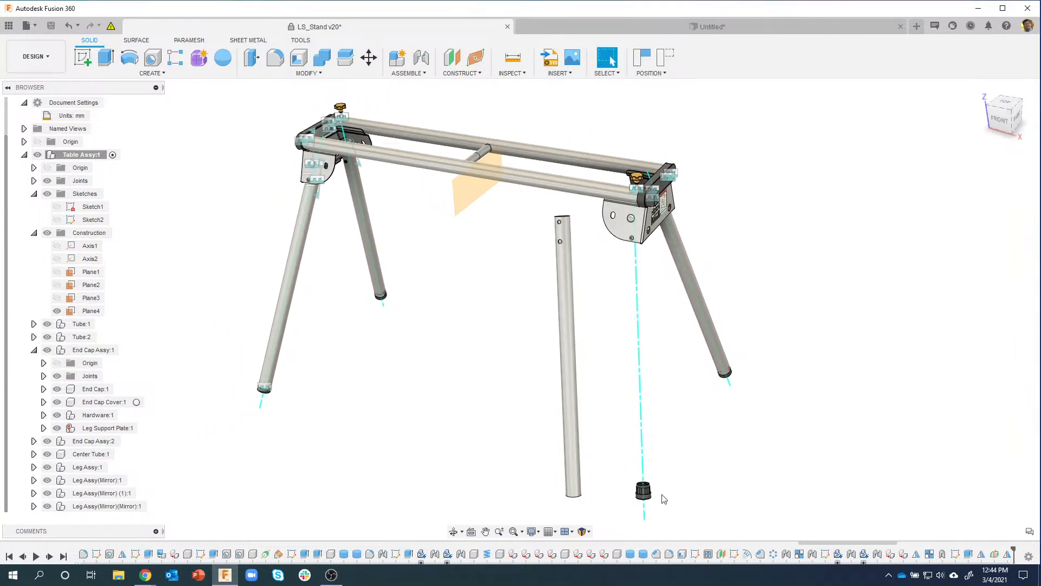
# Step: Revert the moved leg tube and make Leg Assy(Mirror) (1):1 a rigid group
pyautogui.click(661, 61)
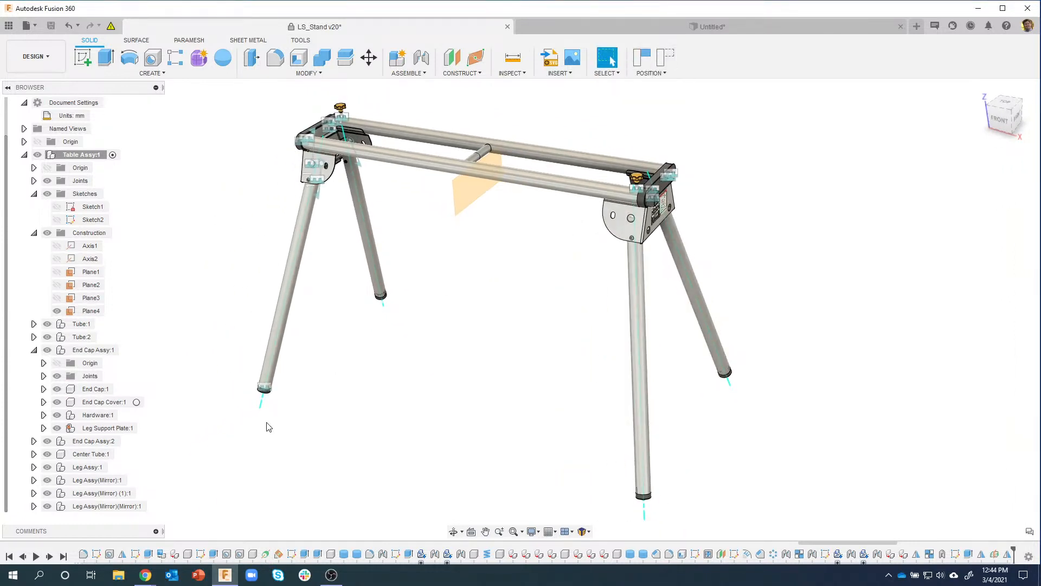
pyautogui.rightClick(107, 494)
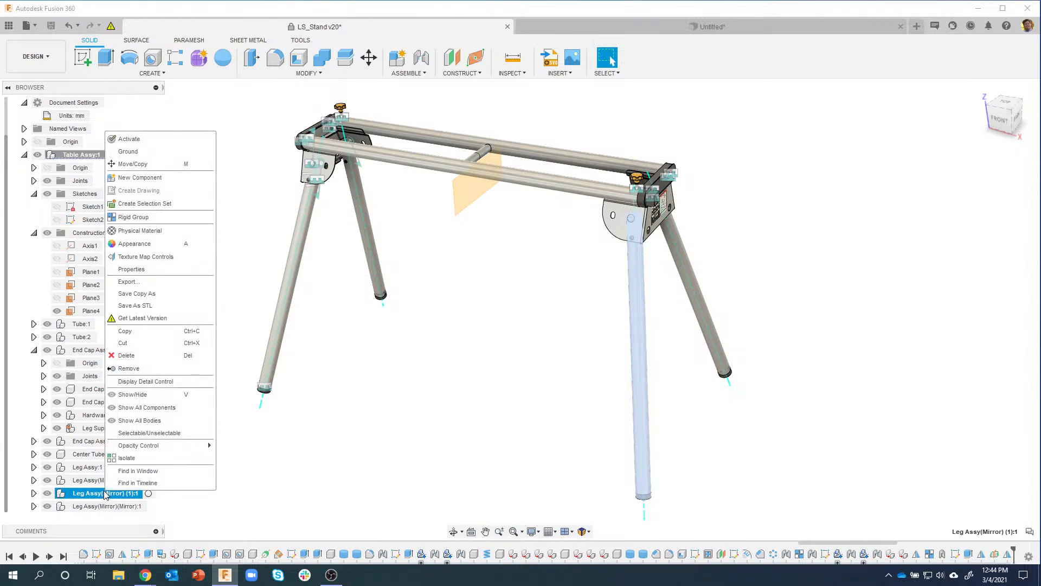
pyautogui.click(131, 218)
pyautogui.click(977, 203)
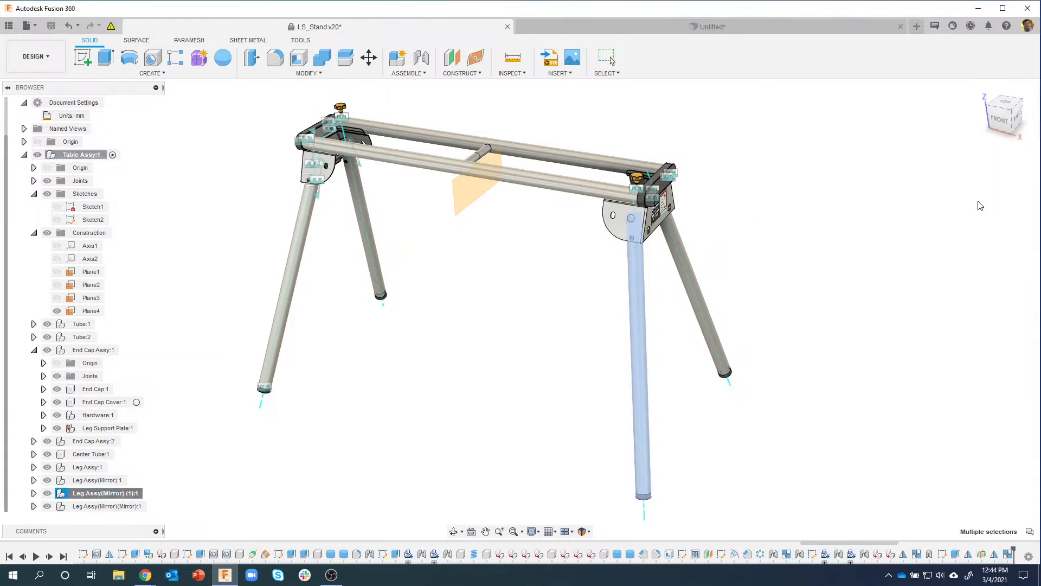
# Step: Make Leg Assy(Mirror)(Mirror):1 a rigid group, then test-drag the front-right leg and revert
pyautogui.click(107, 506)
pyautogui.rightClick(109, 505)
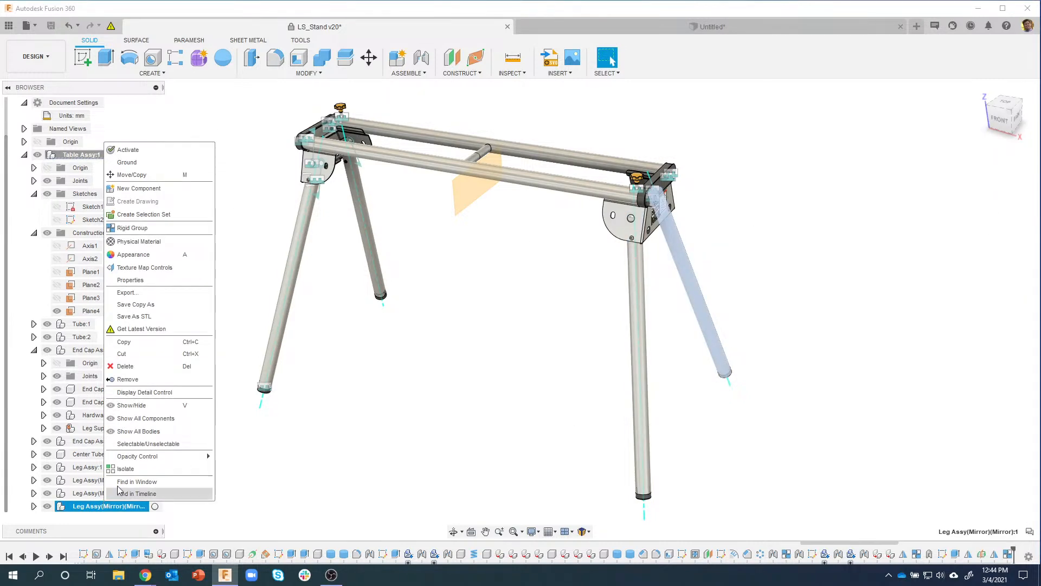
pyautogui.click(133, 228)
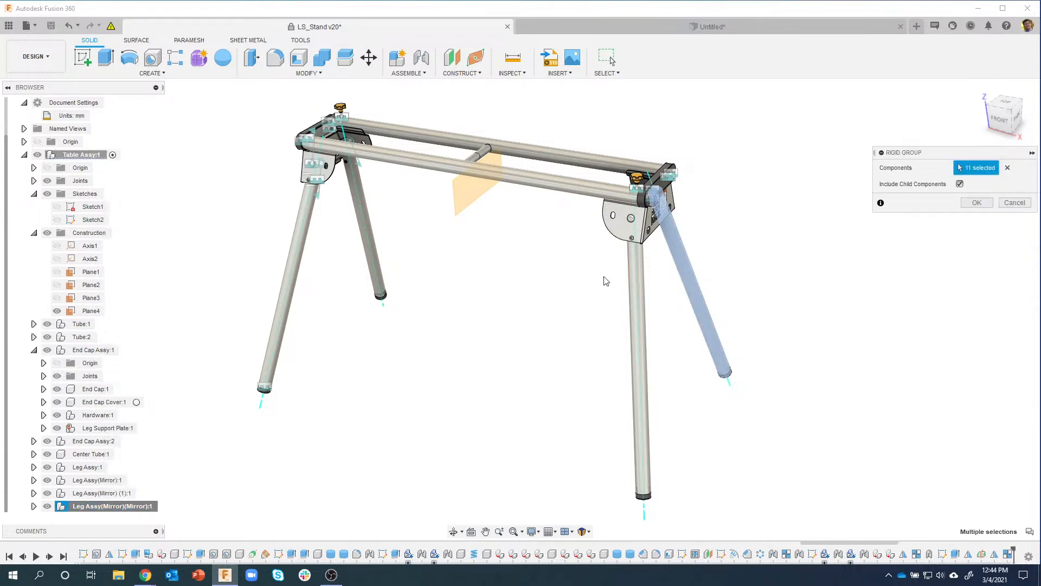
pyautogui.click(983, 206)
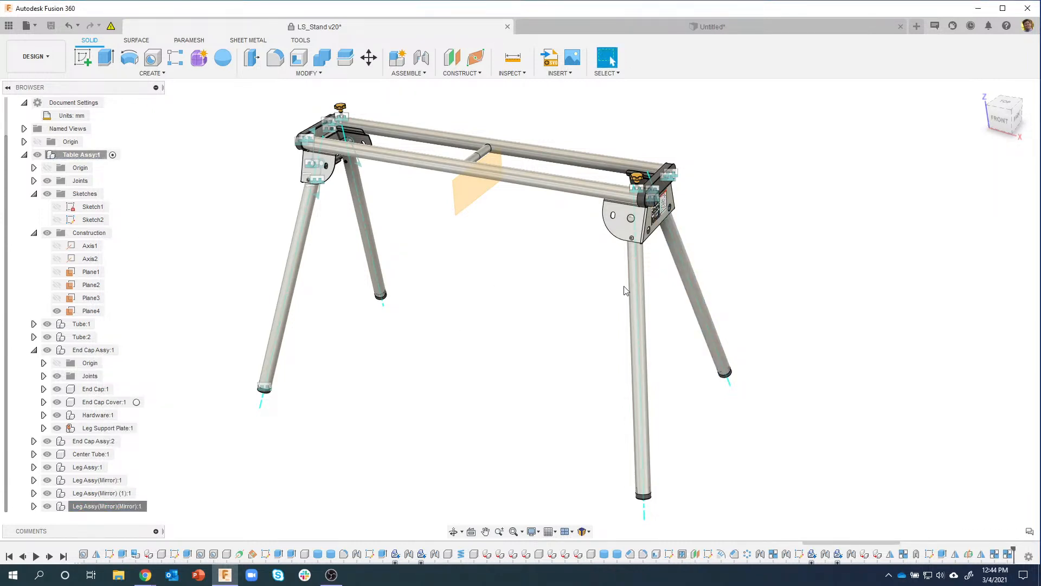
pyautogui.moveTo(639, 285); pyautogui.dragTo(597, 285)
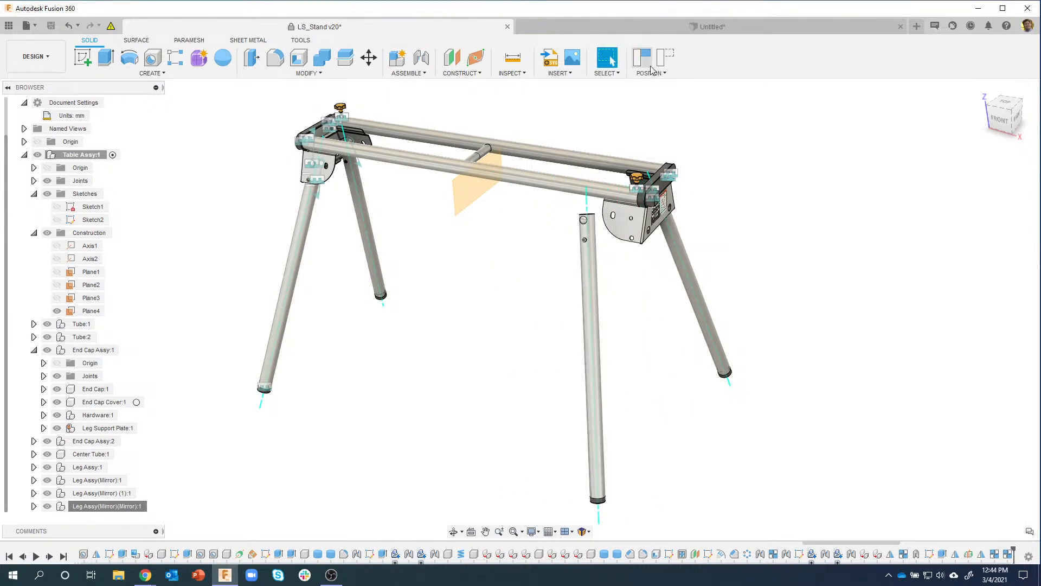
pyautogui.click(665, 59)
pyautogui.click(416, 76)
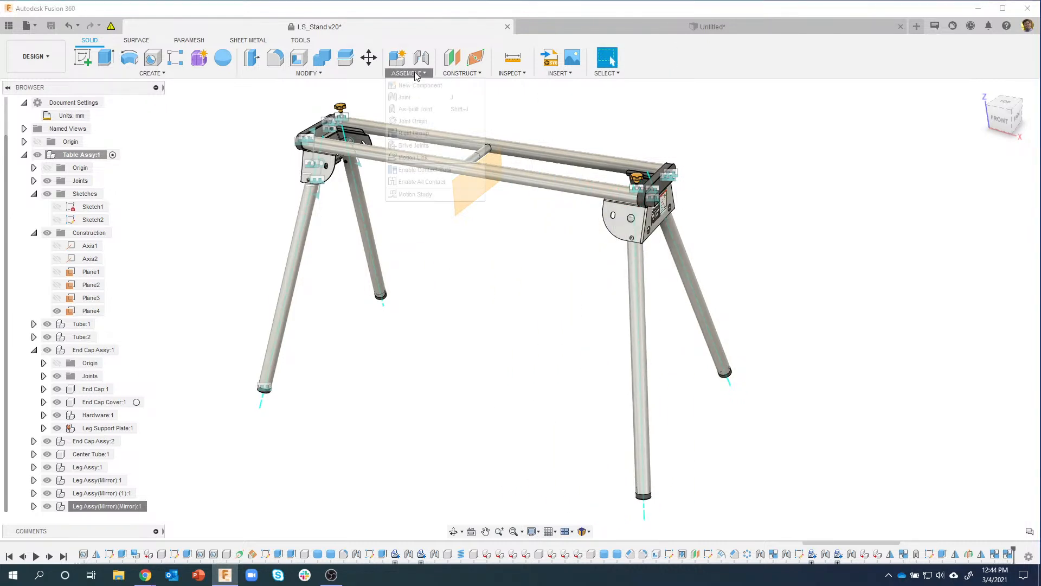
# Step: Add a revolute as-built joint between the front-right leg and Leg Support Plate at the bolt hole
pyautogui.click(429, 111)
pyautogui.scroll(3, 651, 244)
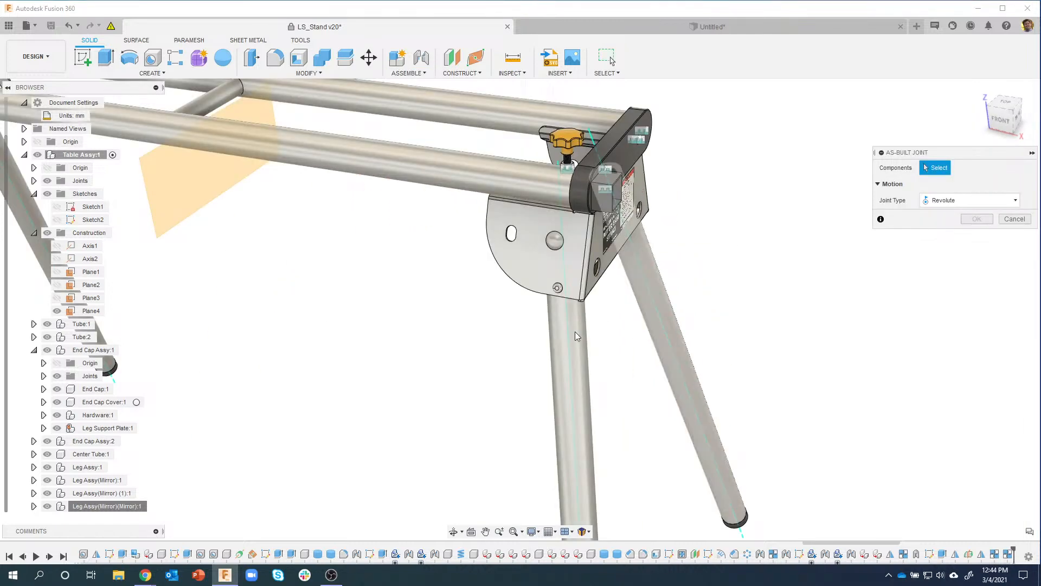
pyautogui.click(558, 357)
pyautogui.scroll(2, 570, 284)
pyautogui.scroll(2, 570, 285)
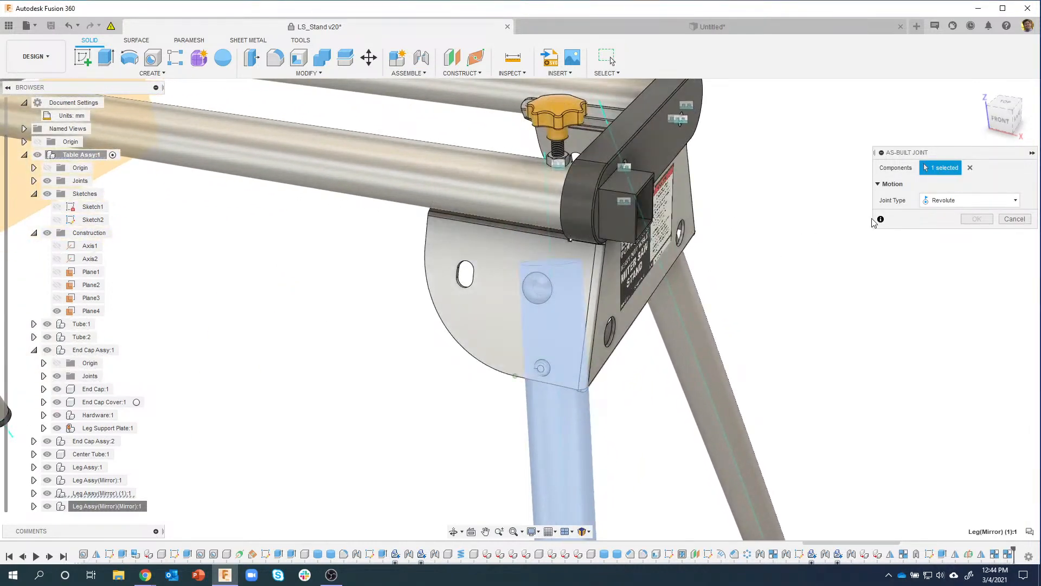
pyautogui.keyDown('shift'); pyautogui.moveTo(836, 236); pyautogui.dragTo(688, 283, button='middle'); pyautogui.keyUp('shift')
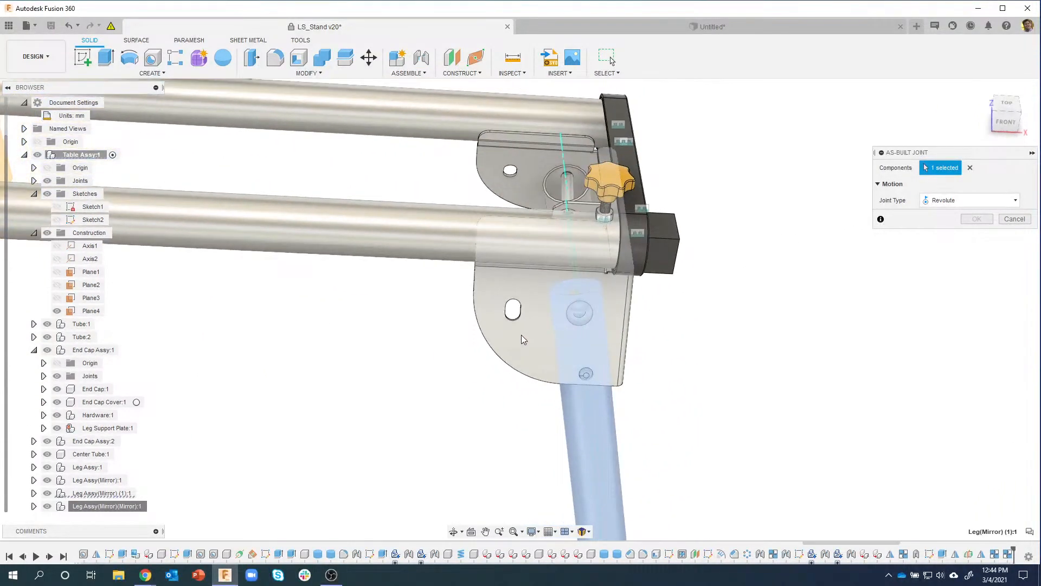
pyautogui.click(525, 340)
pyautogui.keyDown('shift'); pyautogui.moveTo(560, 337); pyautogui.dragTo(595, 312, button='middle'); pyautogui.keyUp('shift')
pyautogui.click(593, 308)
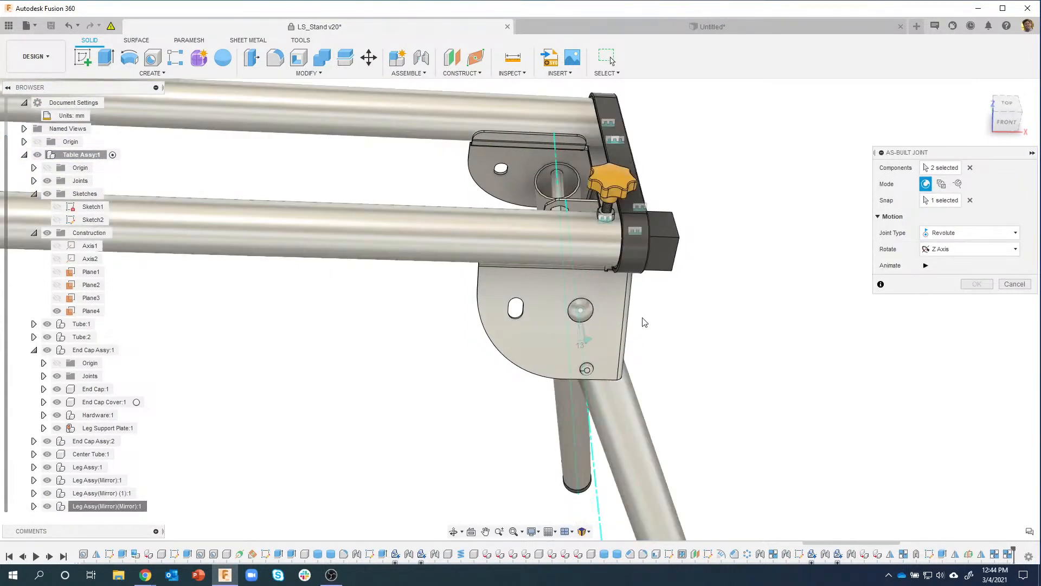
pyautogui.click(975, 286)
# Step: Drag the leg to test the new joint, revert it, and select the support plate face
pyautogui.scroll(-3, 597, 400)
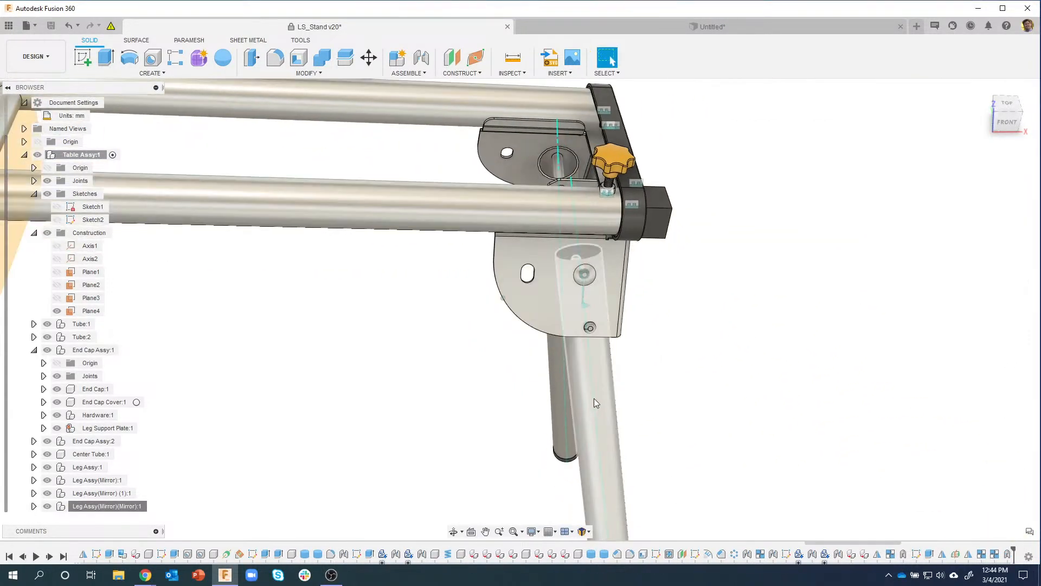
pyautogui.moveTo(613, 461); pyautogui.dragTo(631, 359, button='middle')
pyautogui.moveTo(609, 367); pyautogui.dragTo(562, 383)
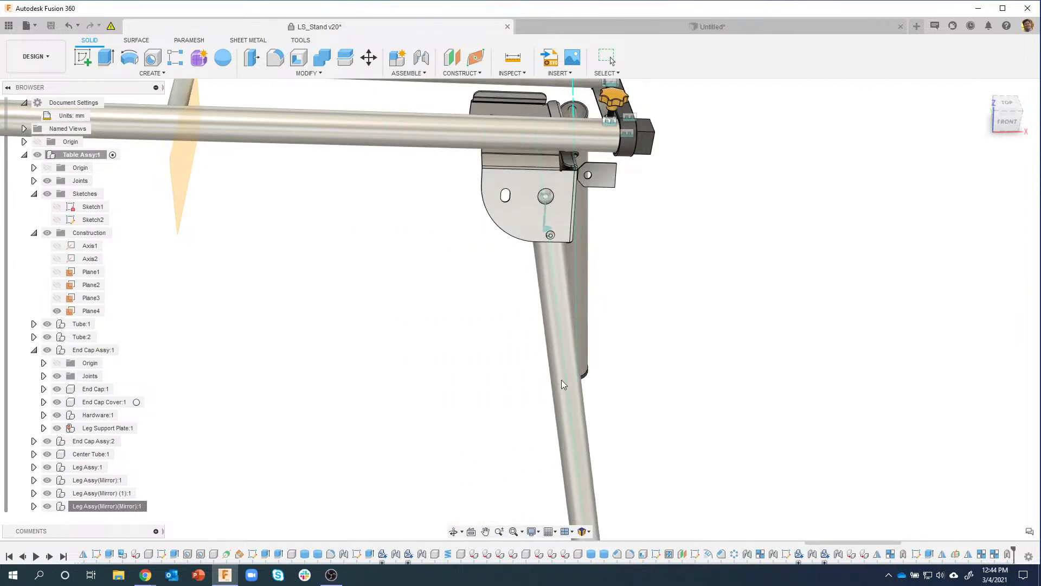
pyautogui.keyDown('shift'); pyautogui.moveTo(608, 182); pyautogui.dragTo(445, 222, button='middle'); pyautogui.keyUp('shift')
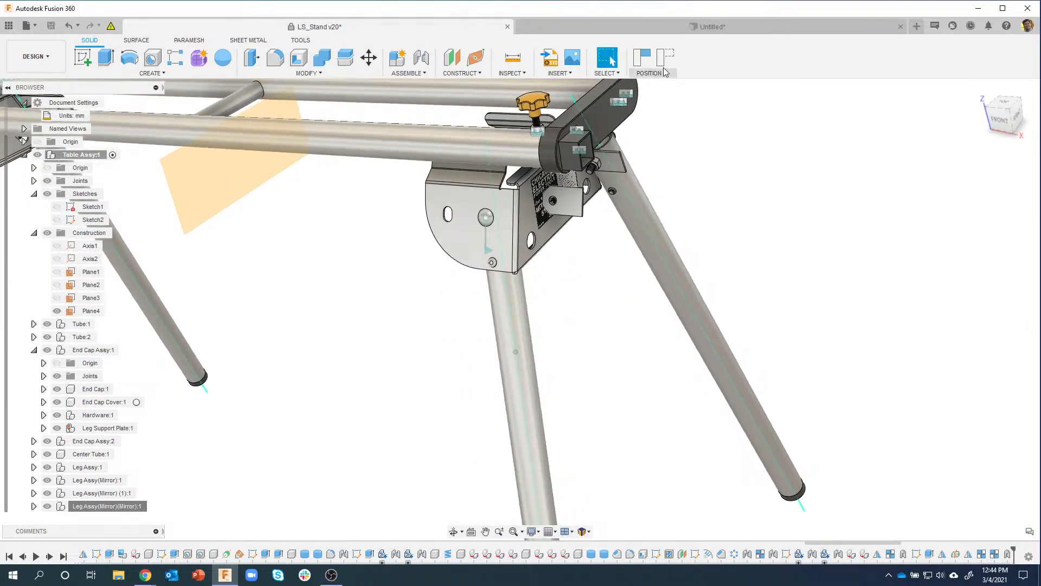
pyautogui.click(662, 64)
pyautogui.click(521, 231)
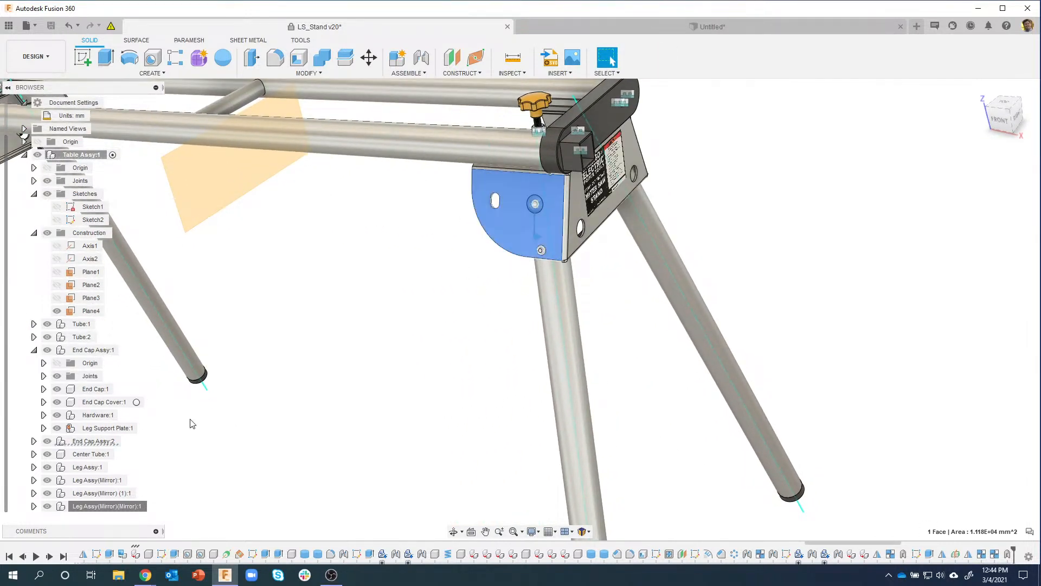
pyautogui.scroll(-2, 191, 423)
pyautogui.scroll(-3, 22, 362)
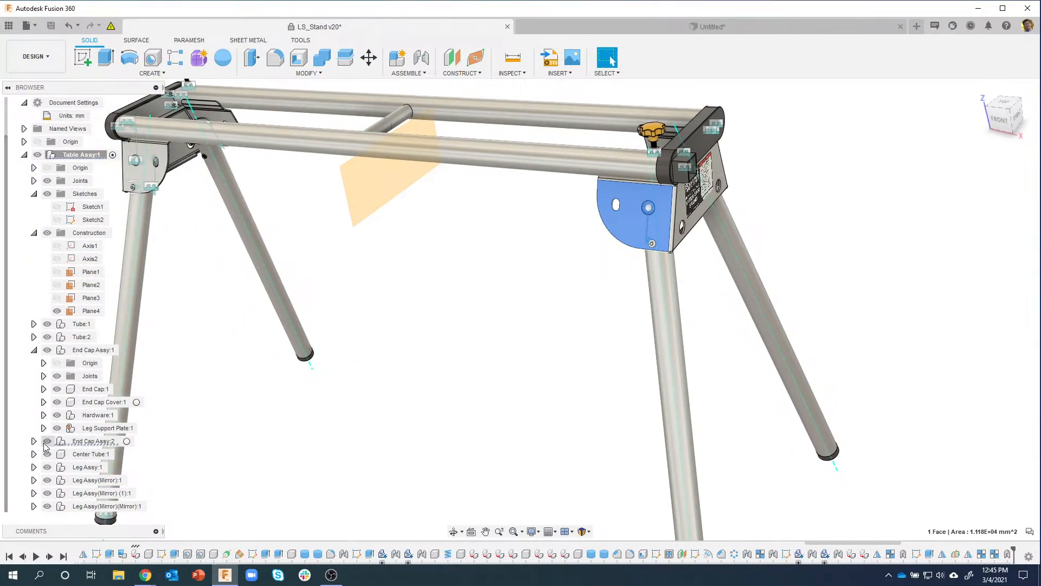
# Step: Ground Leg Support Plate:1 in End Cap Assy:2, then swing the front-right leg and revert it
pyautogui.click(34, 441)
pyautogui.rightClick(105, 445)
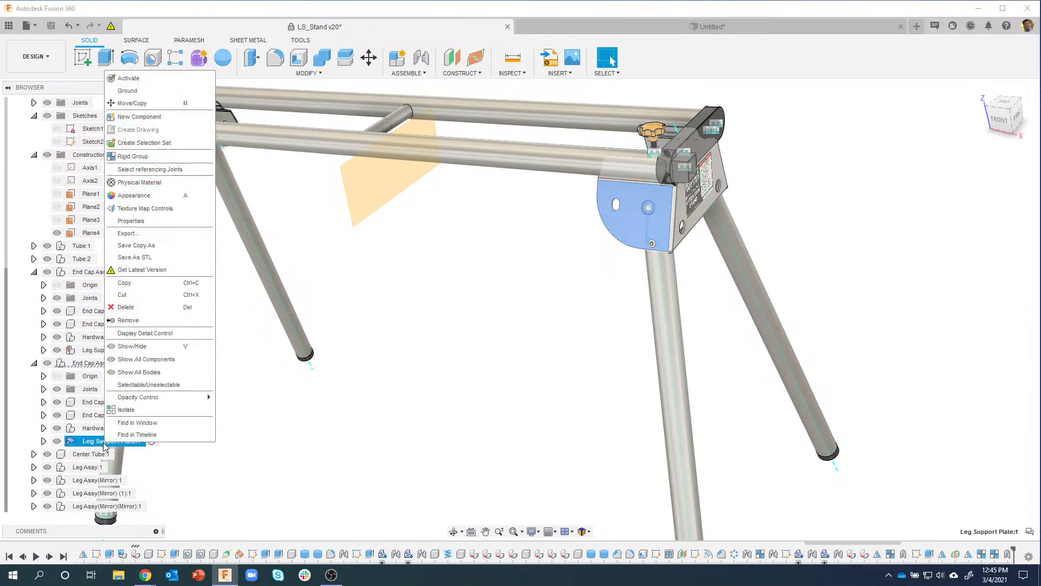
pyautogui.click(130, 90)
pyautogui.scroll(-2, 520, 314)
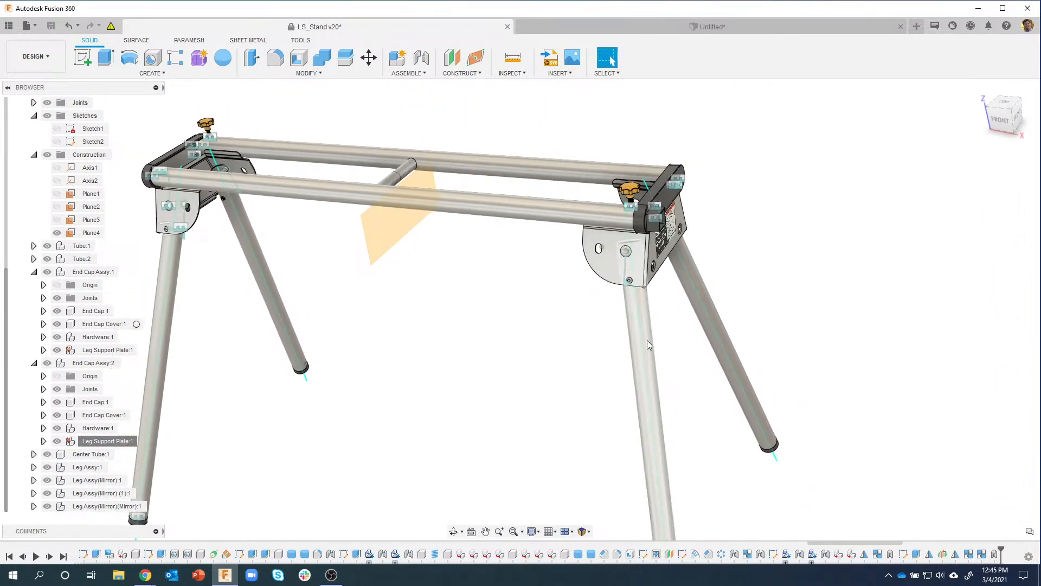
pyautogui.moveTo(647, 342); pyautogui.dragTo(840, 309)
pyautogui.click(670, 61)
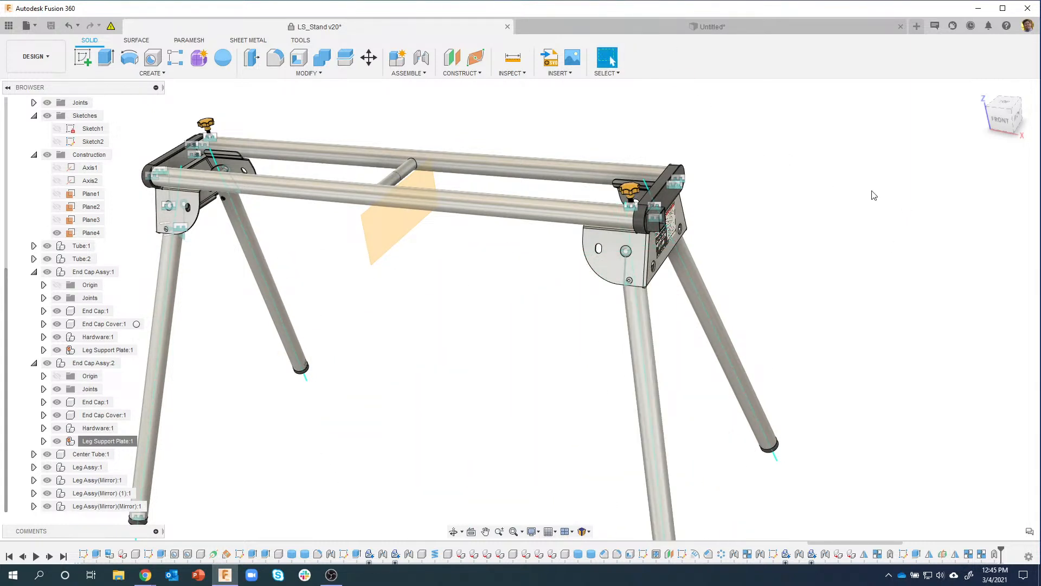
# Step: Join the near leg to its support plate with a revolute as-built joint at the bolt hole, then swing-test it
pyautogui.keyDown('shift'); pyautogui.moveTo(772, 289); pyautogui.dragTo(81, 432, button='middle'); pyautogui.keyUp('shift')
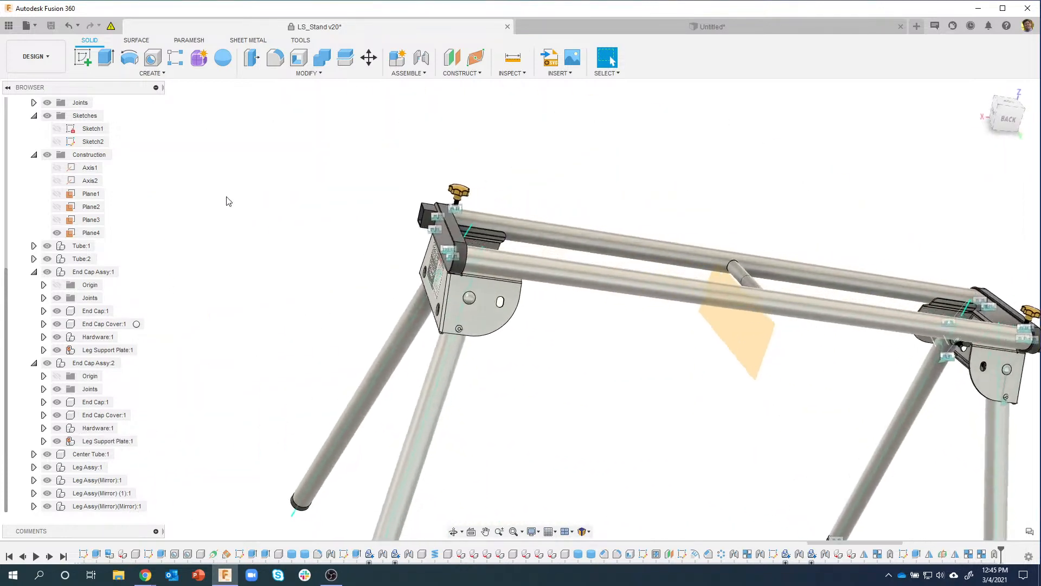
pyautogui.click(409, 74)
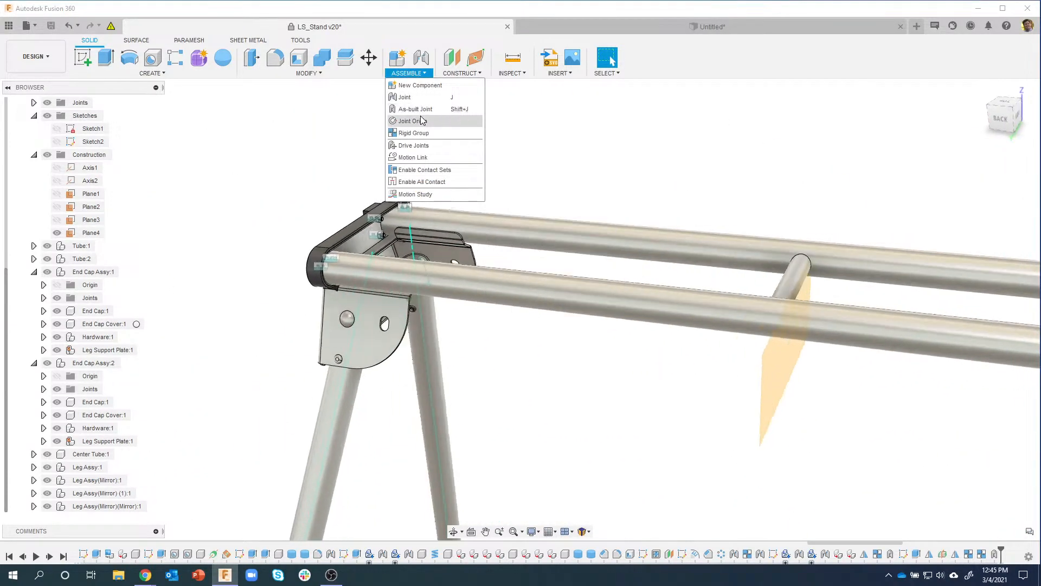
pyautogui.click(415, 109)
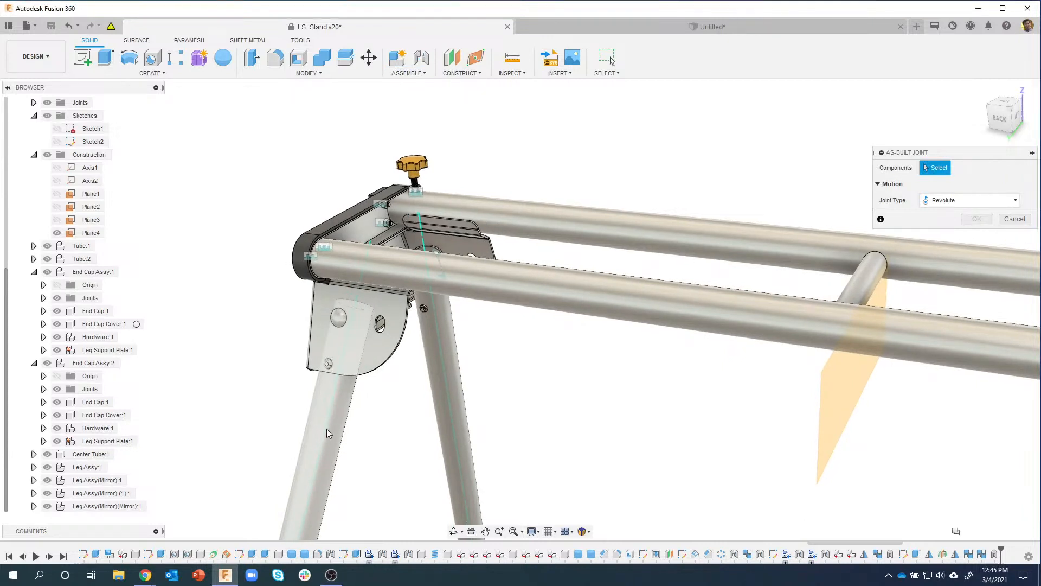
pyautogui.click(326, 436)
pyautogui.click(462, 309)
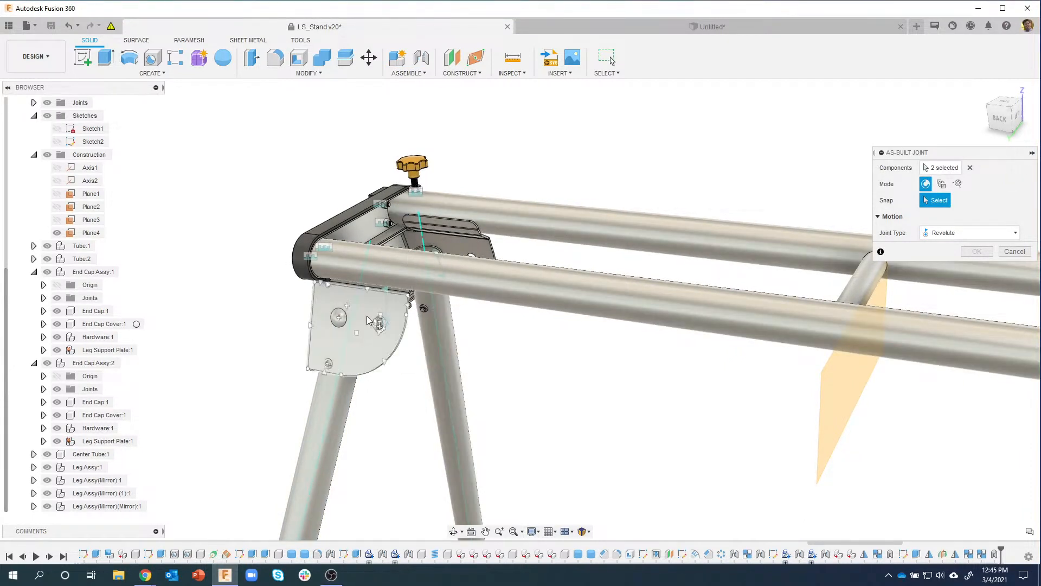
pyautogui.click(339, 317)
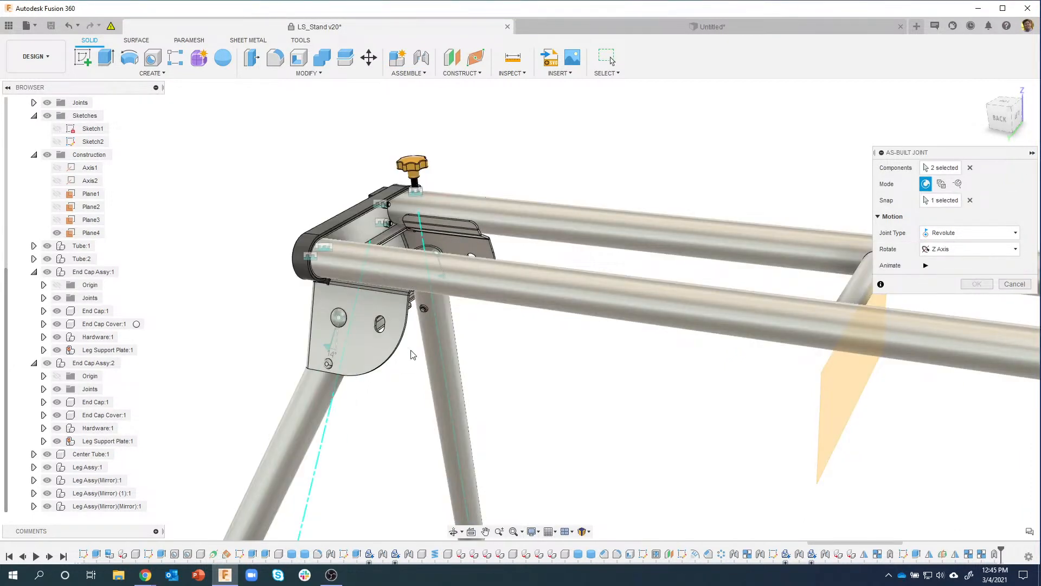
pyautogui.click(977, 284)
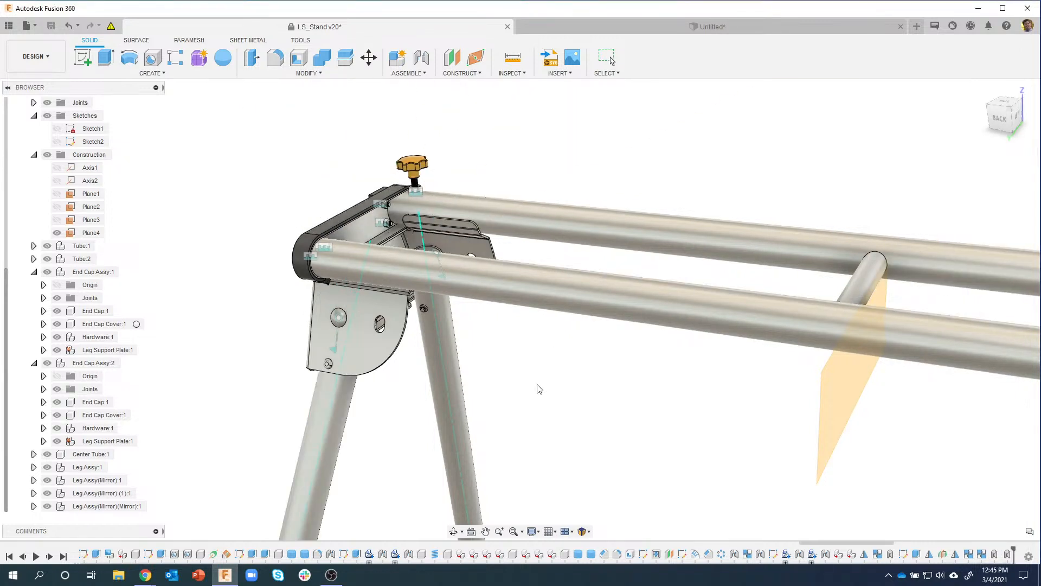
pyautogui.moveTo(483, 332); pyautogui.dragTo(537, 358)
# Step: Revert the swung leg, then orbit and zoom around the four-legged stand to inspect it
pyautogui.click(674, 59)
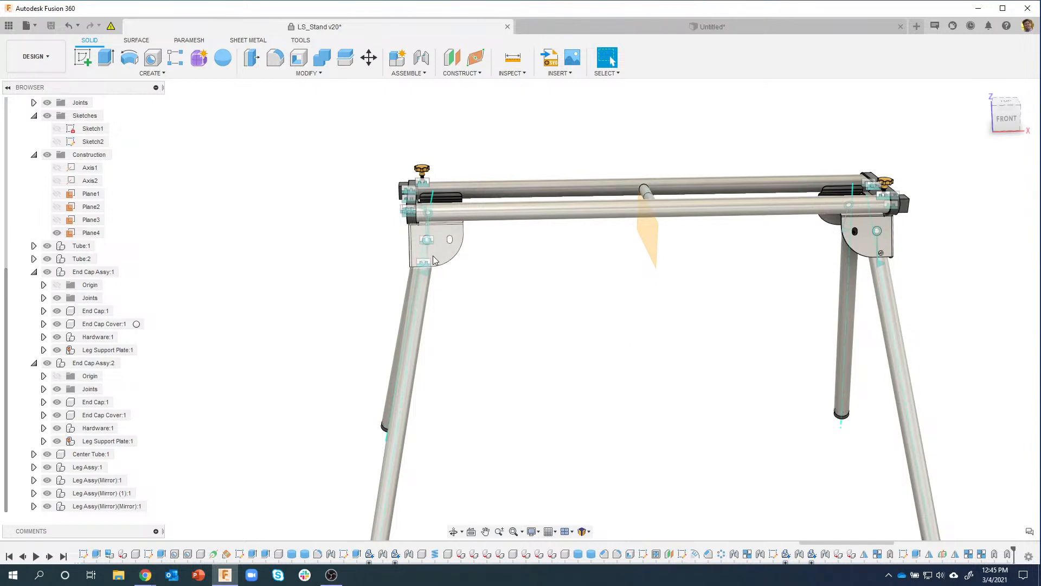
pyautogui.keyDown('shift'); pyautogui.moveTo(446, 251); pyautogui.dragTo(399, 310, button='middle'); pyautogui.keyUp('shift')
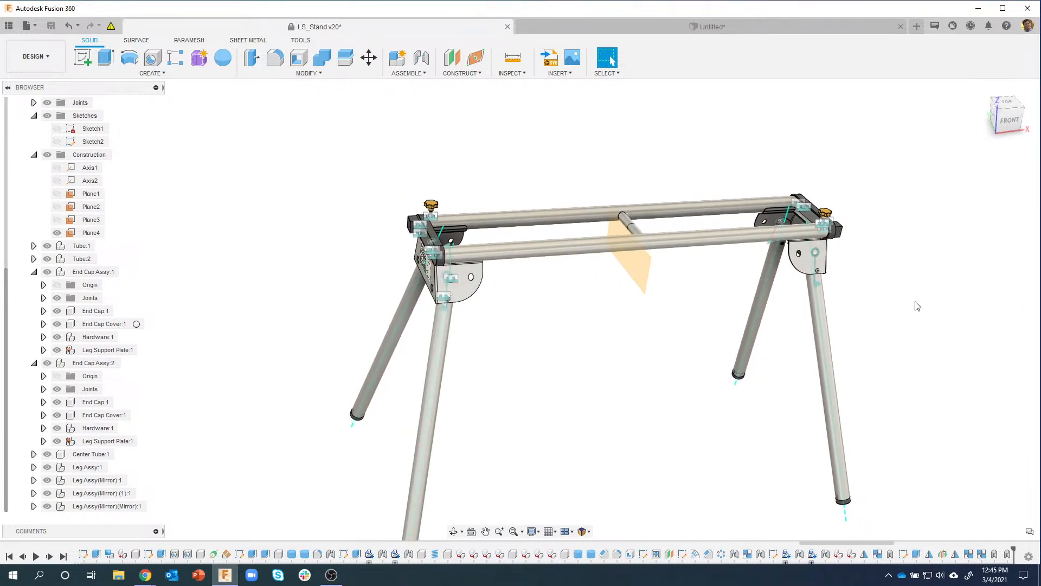
pyautogui.keyDown('shift'); pyautogui.moveTo(917, 306); pyautogui.dragTo(335, 372, button='middle'); pyautogui.keyUp('shift')
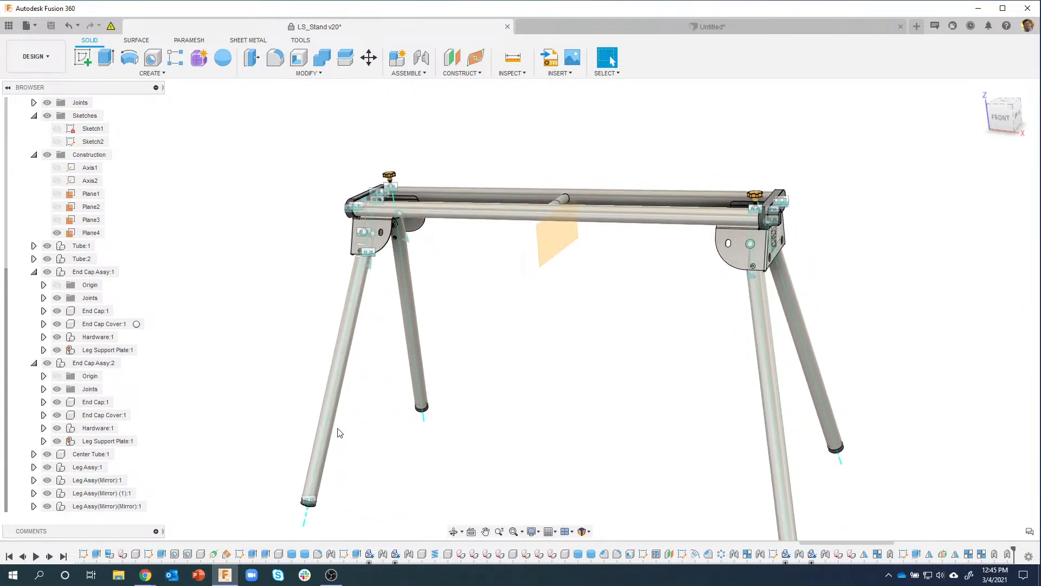
pyautogui.keyDown('shift'); pyautogui.moveTo(339, 432); pyautogui.dragTo(642, 380, button='middle'); pyautogui.keyUp('shift')
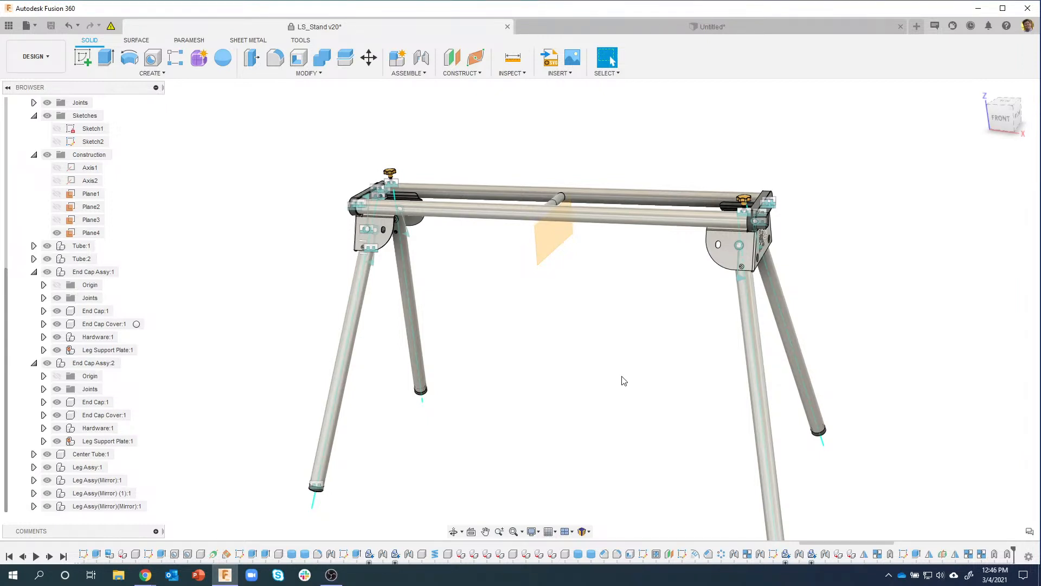
pyautogui.keyDown('shift'); pyautogui.moveTo(614, 376); pyautogui.dragTo(672, 325, button='middle'); pyautogui.keyUp('shift')
pyautogui.scroll(10, 493, 300)
pyautogui.scroll(-9, 492, 303)
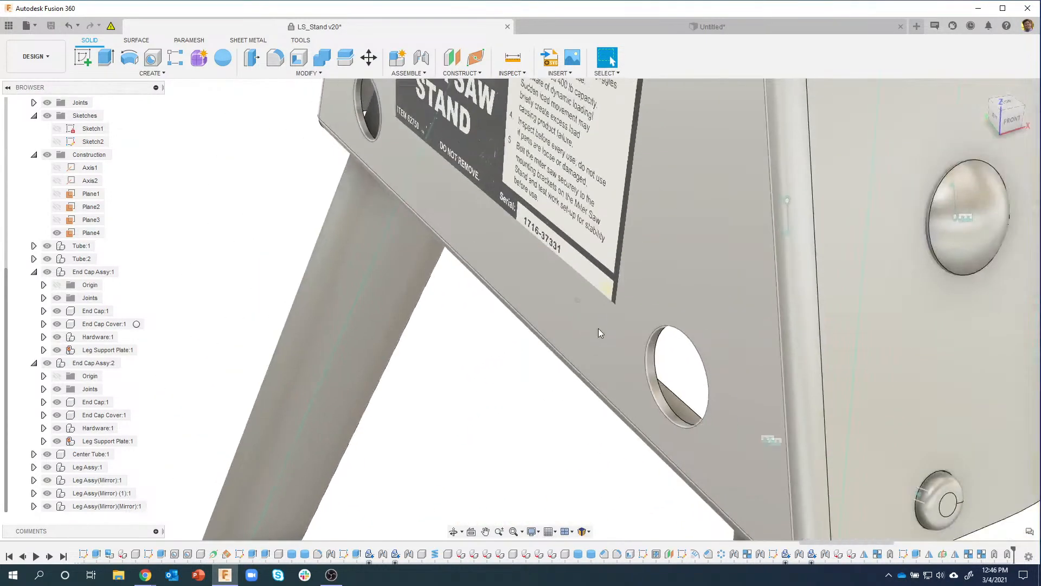
pyautogui.scroll(-2, 412, 408)
pyautogui.scroll(-5, 412, 408)
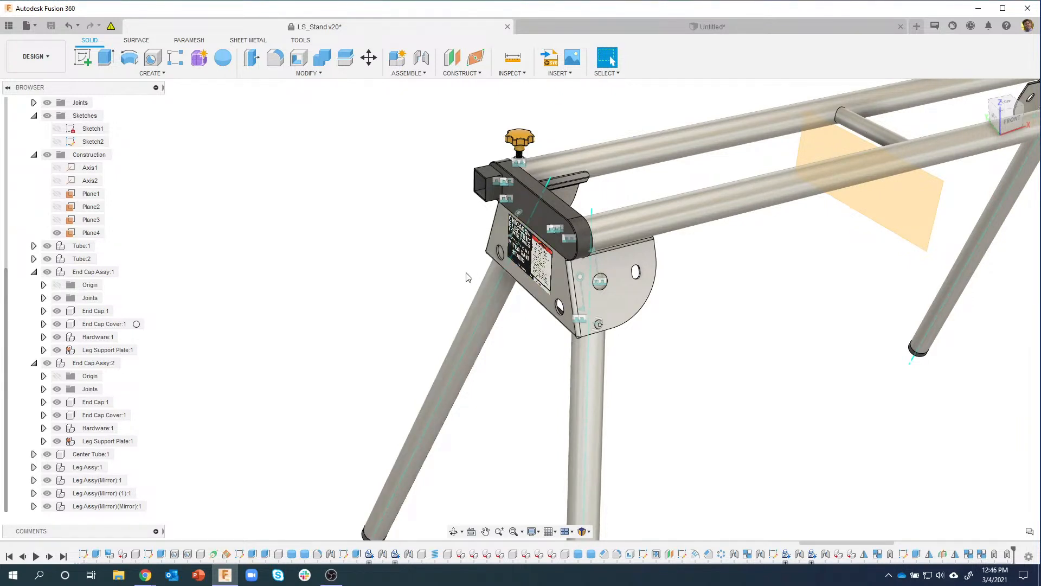
# Step: Collapse End Cap Assy:1, Construction, Sketches and End Cap Assy:2 in the browser
pyautogui.click(34, 273)
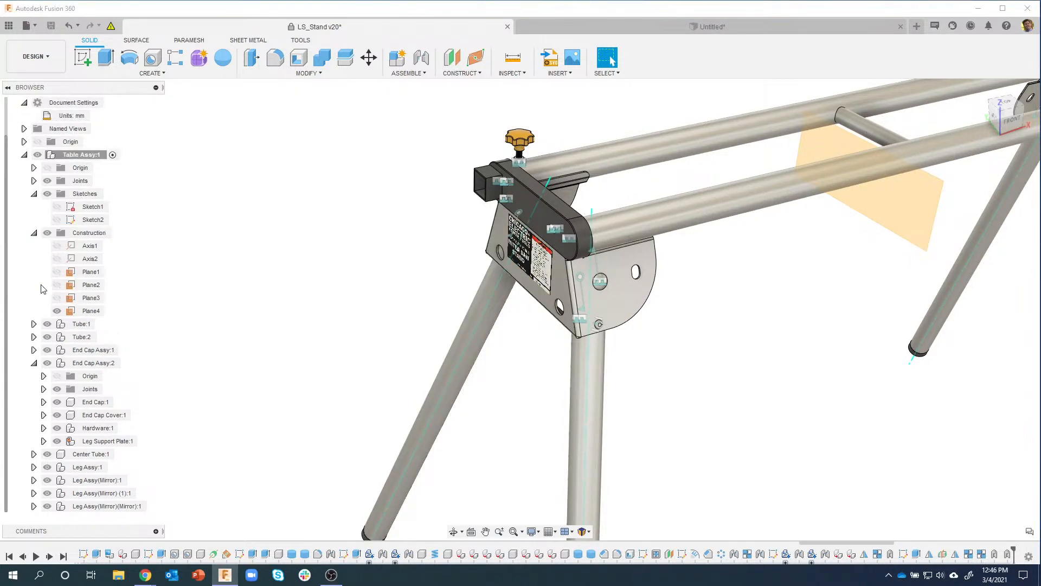
pyautogui.click(35, 236)
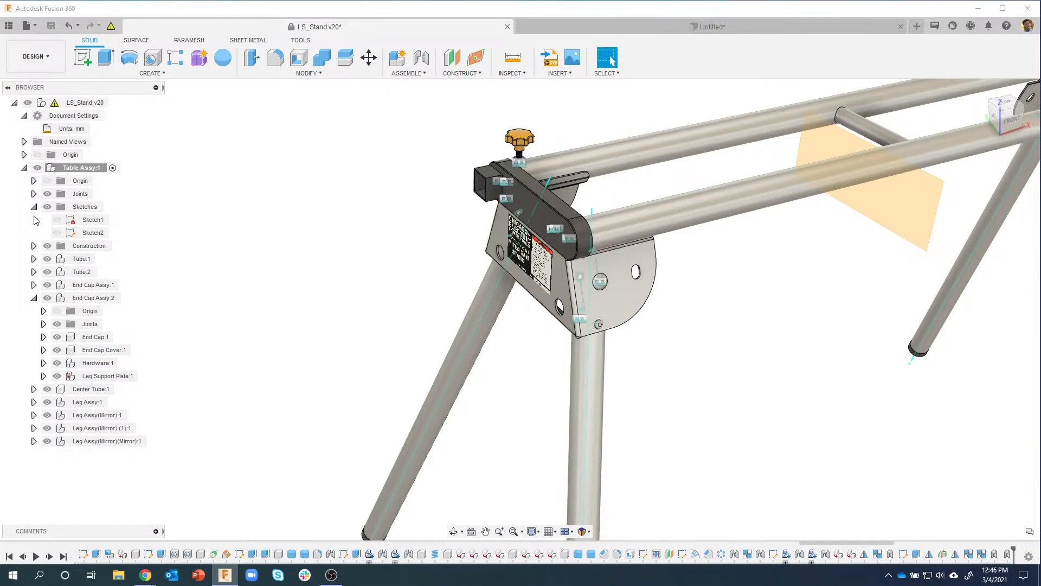
pyautogui.click(35, 206)
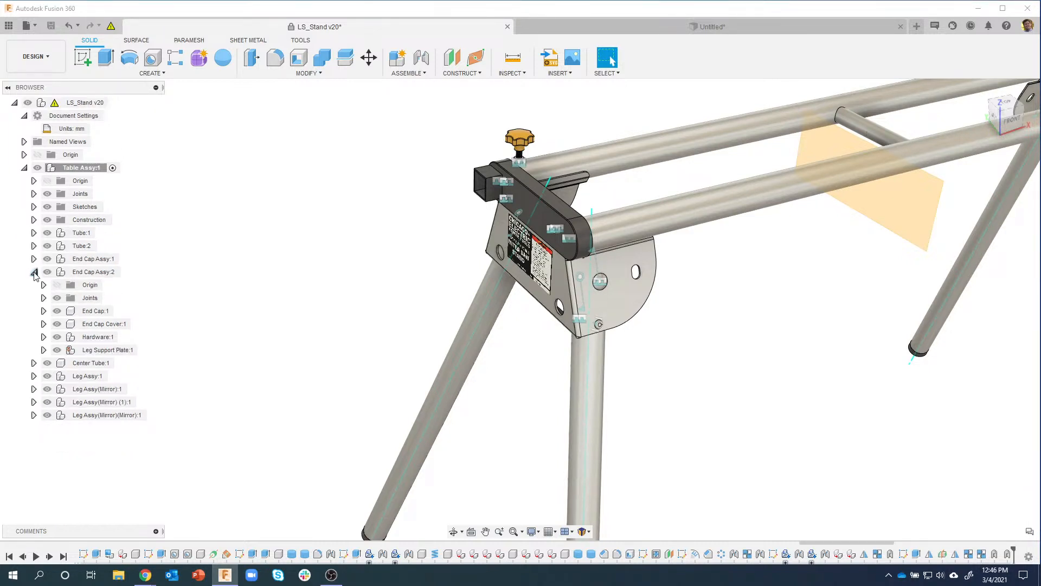
pyautogui.click(34, 272)
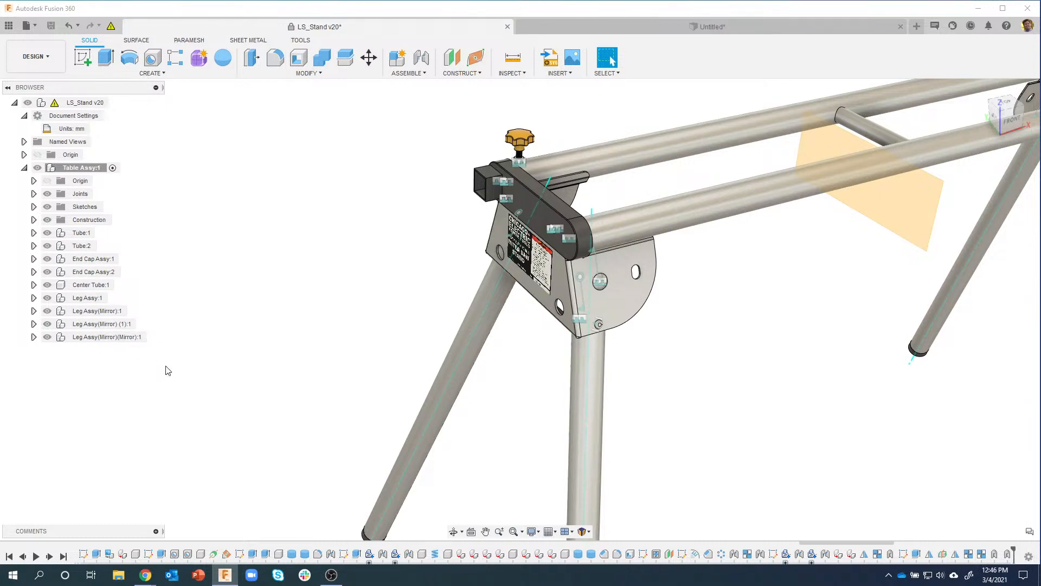
# Step: Create an empty Handle component inside Table Assy:1 and make it active
pyautogui.rightClick(85, 170)
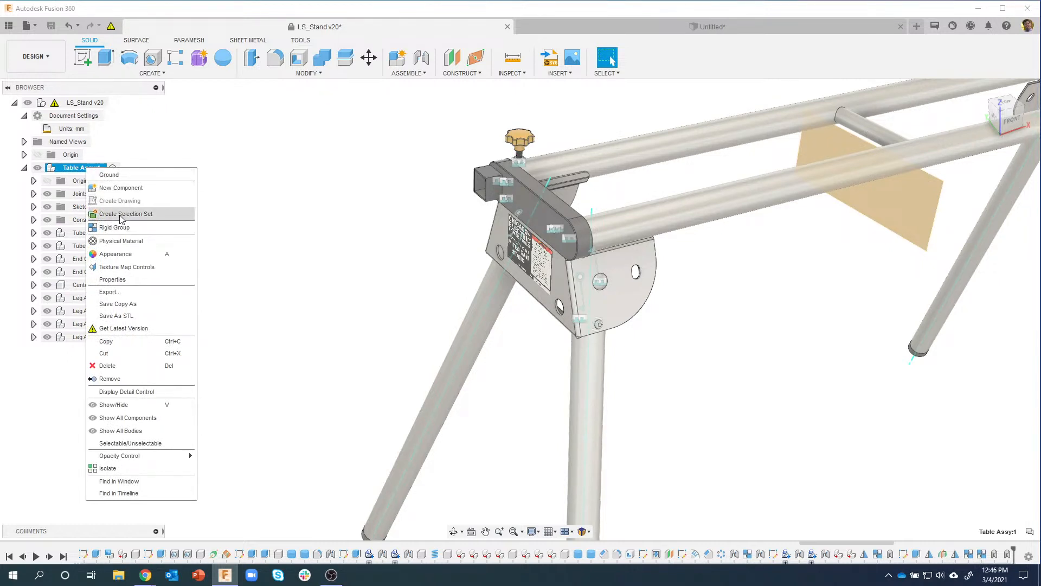
pyautogui.click(124, 188)
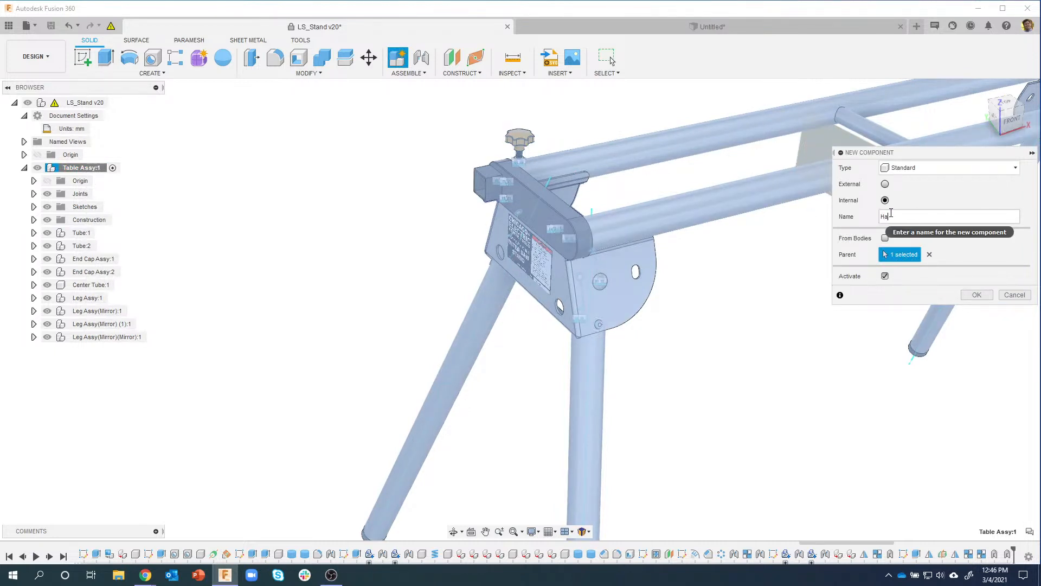
pyautogui.press('Return')
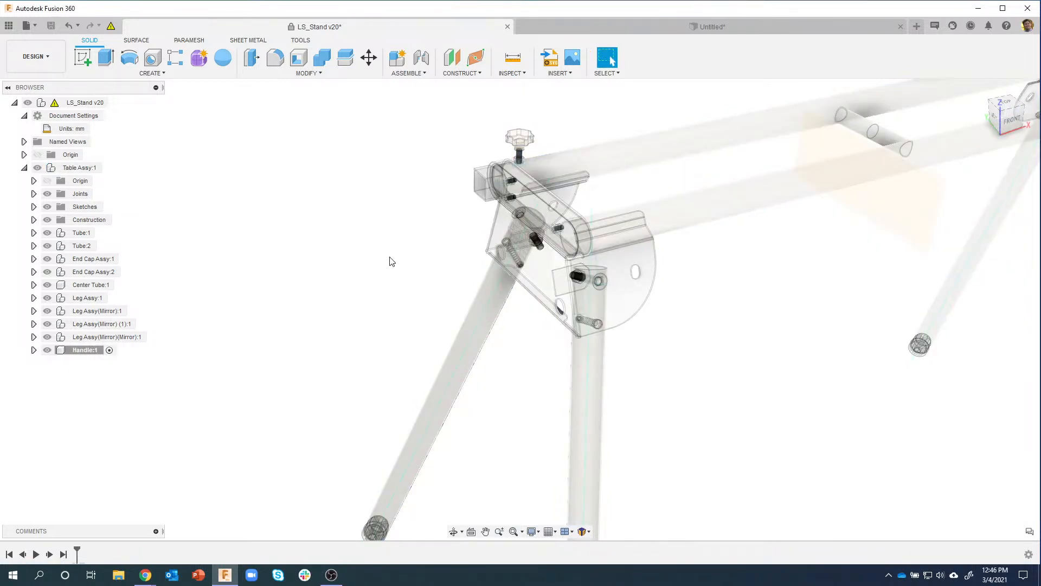
# Step: Start a new sketch on the large face of the leg support plate
pyautogui.scroll(6, 570, 325)
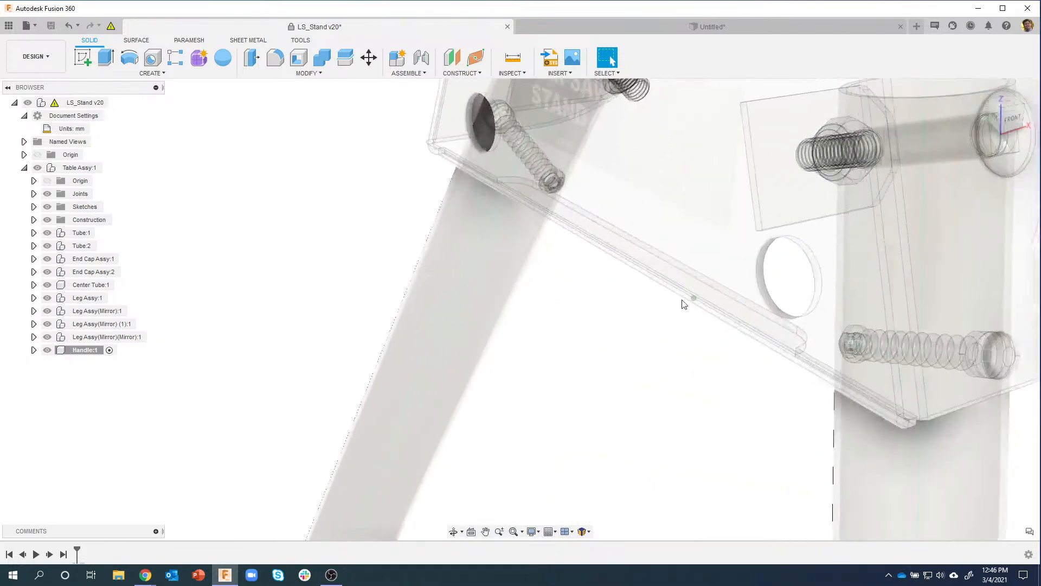
pyautogui.keyDown('shift'); pyautogui.moveTo(760, 263); pyautogui.dragTo(494, 177, button='middle'); pyautogui.keyUp('shift')
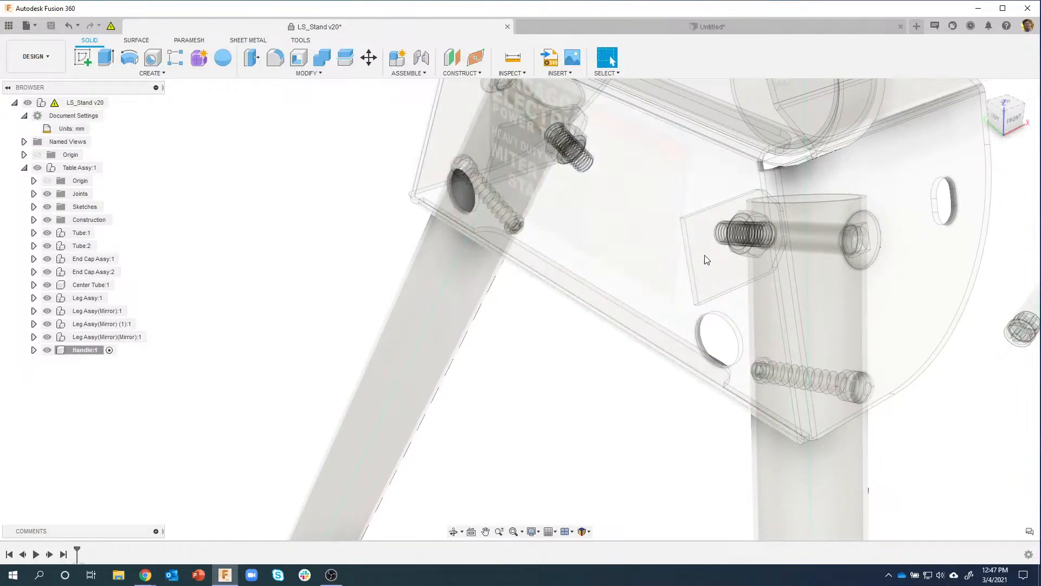
pyautogui.click(639, 293)
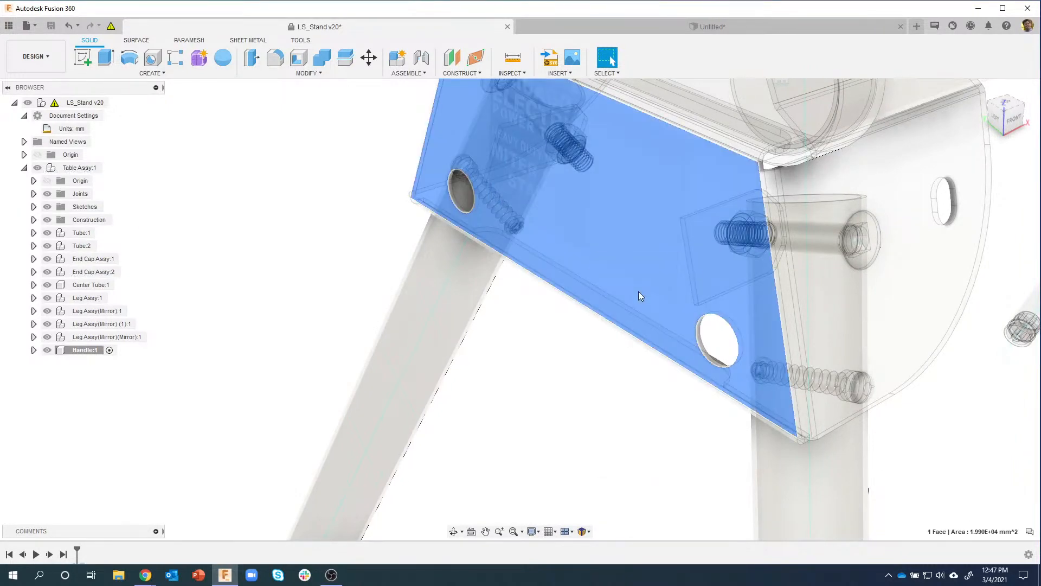
pyautogui.rightClick(639, 291)
pyautogui.click(619, 347)
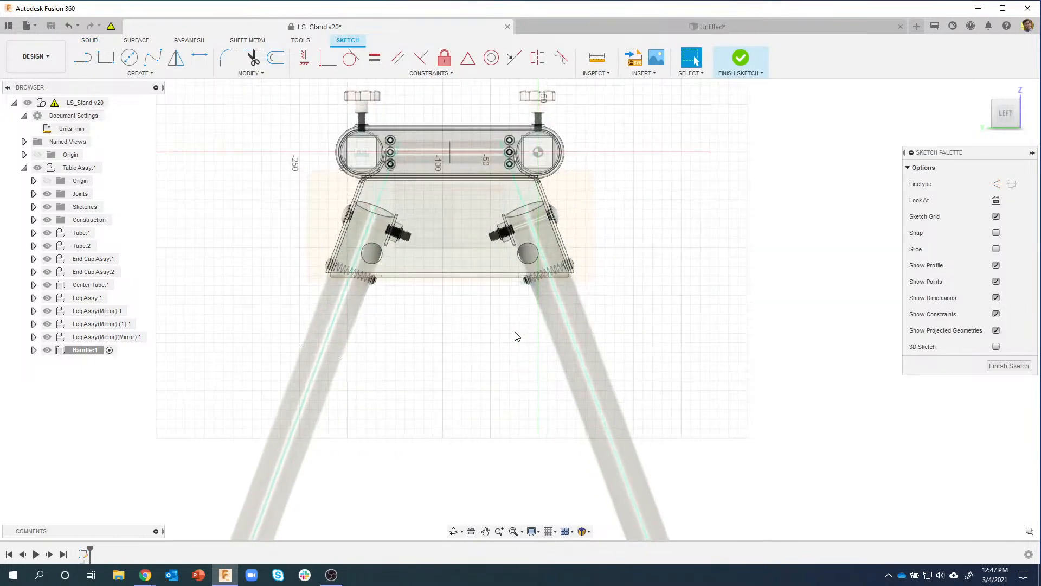
# Step: Project the plate face's outline and holes into the sketch
pyautogui.scroll(3, 504, 334)
pyautogui.press('p')
pyautogui.scroll(2, 490, 291)
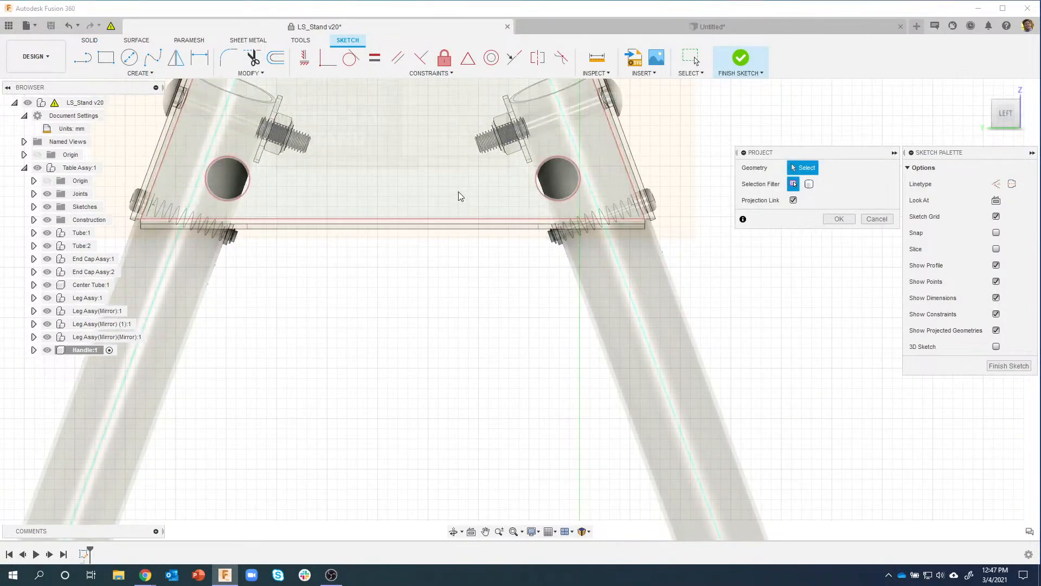
pyautogui.click(458, 191)
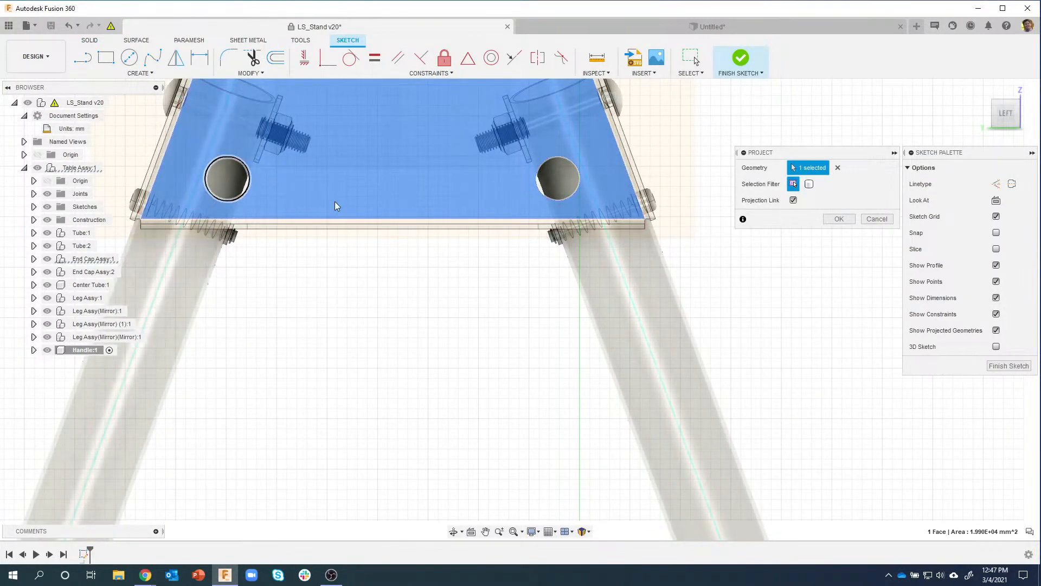
pyautogui.click(838, 219)
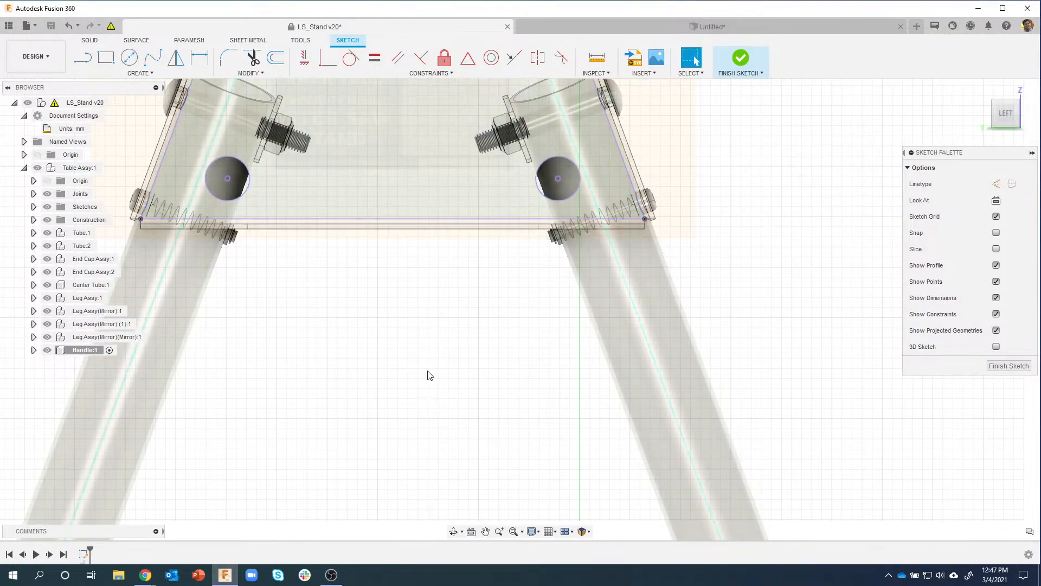
pyautogui.keyDown('shift'); pyautogui.moveTo(443, 337); pyautogui.dragTo(835, 378, button='middle'); pyautogui.keyUp('shift')
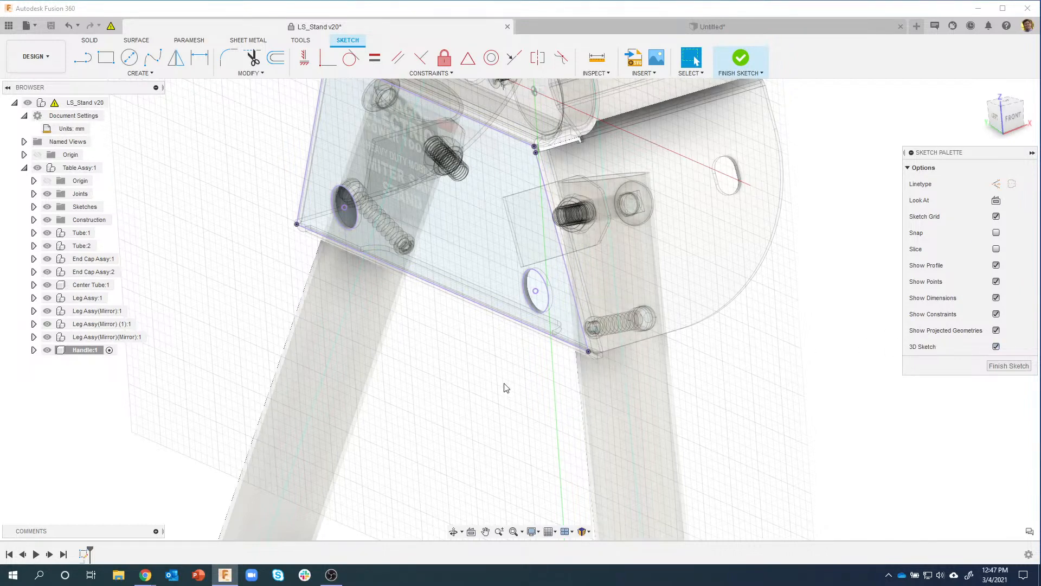
# Step: Start a line with its first point at the plate's lower hole
pyautogui.click(86, 61)
pyautogui.moveTo(461, 189); pyautogui.dragTo(457, 238, button='middle')
pyautogui.moveTo(522, 143)
pyautogui.keyDown('shift'); pyautogui.mouseDown(button='middle')
pyautogui.moveTo(549, 140)
pyautogui.moveTo(537, 206)
pyautogui.moveTo(606, 237)
pyautogui.moveTo(499, 167)
pyautogui.mouseUp(button='middle'); pyautogui.keyUp('shift')
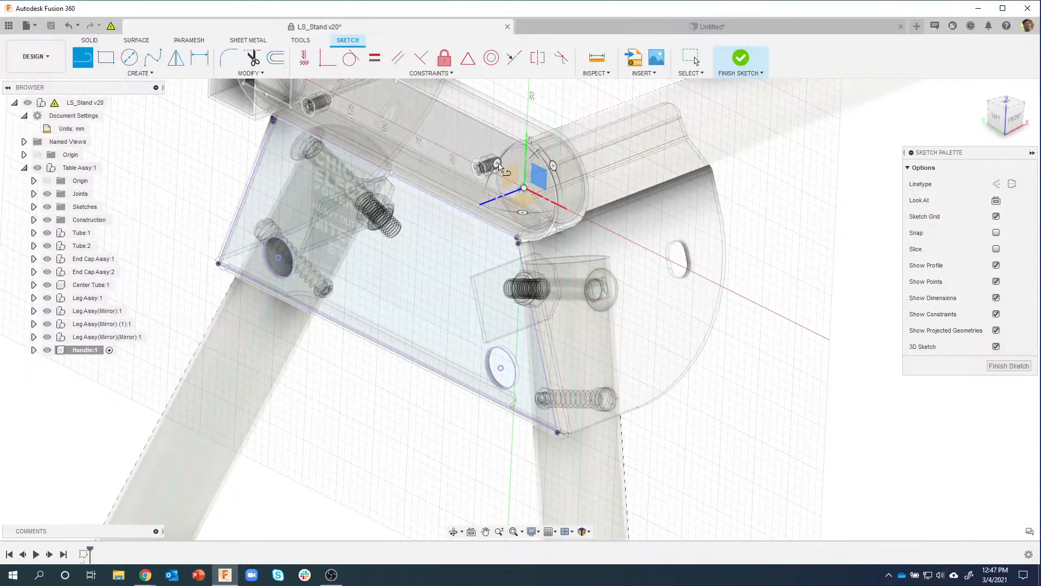
pyautogui.moveTo(575, 266)
pyautogui.keyDown('shift'); pyautogui.mouseDown(button='middle')
pyautogui.moveTo(825, 379)
pyautogui.moveTo(812, 404)
pyautogui.mouseUp(button='middle'); pyautogui.keyUp('shift')
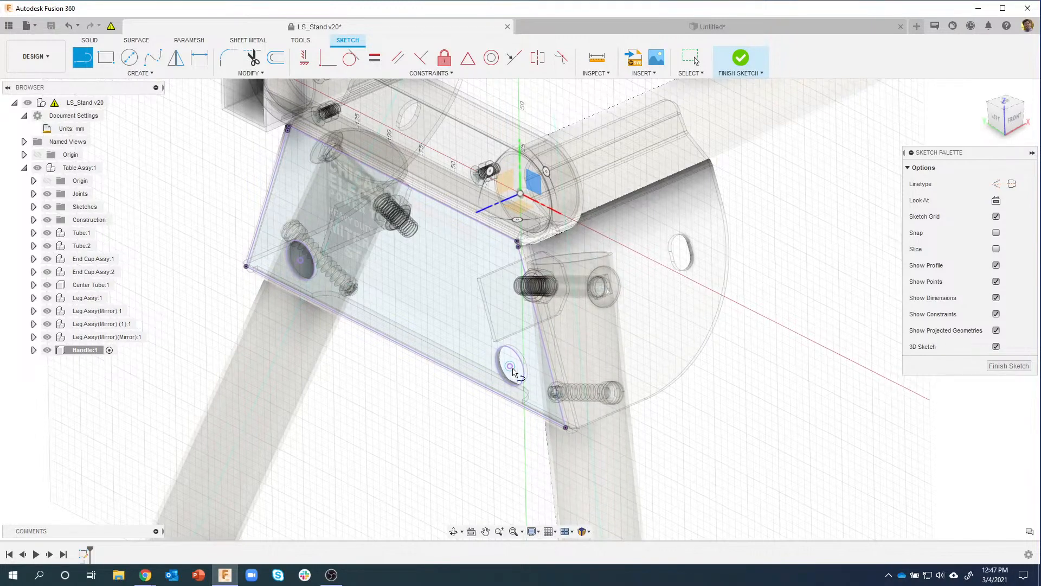
pyautogui.scroll(-1, 516, 353)
pyautogui.scroll(-1, 516, 352)
pyautogui.moveTo(515, 352); pyautogui.dragTo(535, 331, button='middle')
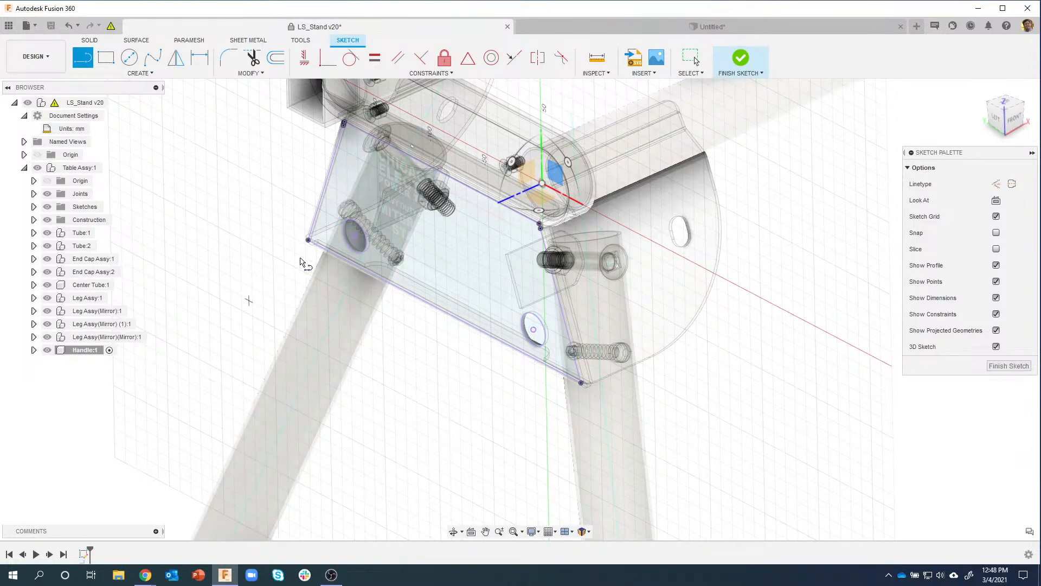
pyautogui.keyDown('shift'); pyautogui.moveTo(528, 340); pyautogui.dragTo(522, 344, button='middle'); pyautogui.keyUp('shift')
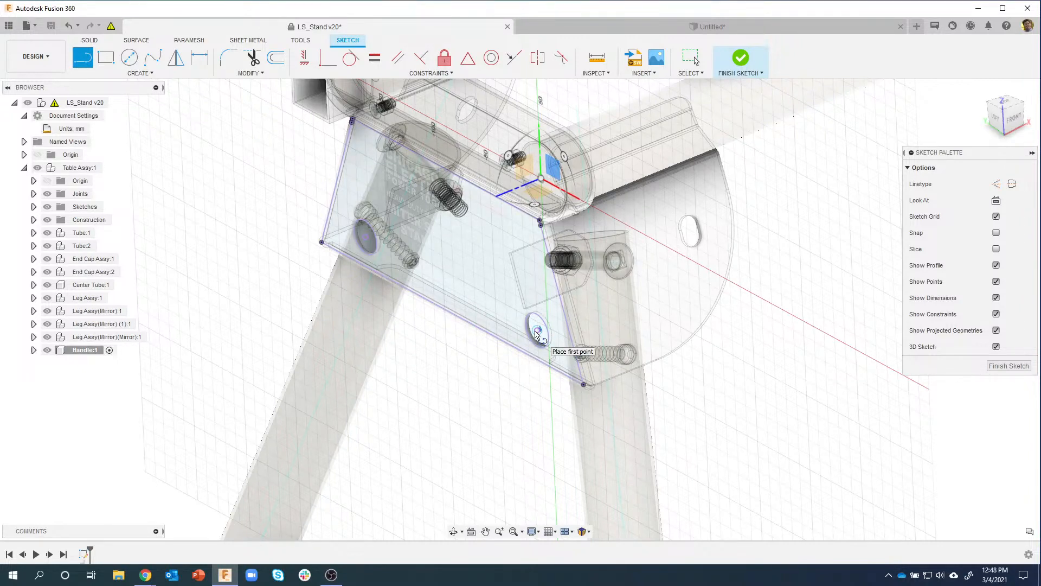
pyautogui.scroll(2, 536, 331)
pyautogui.click(538, 330)
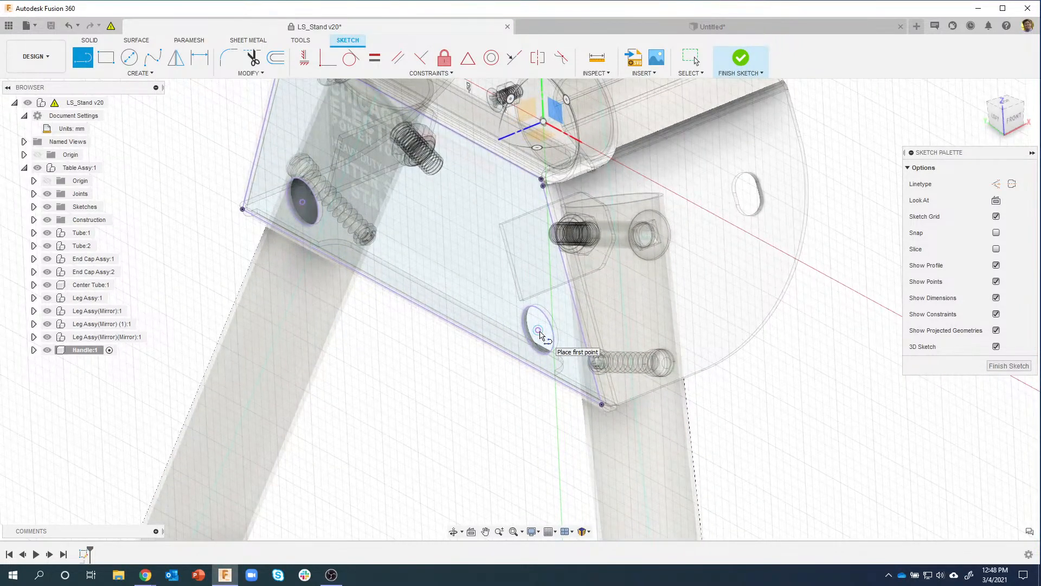
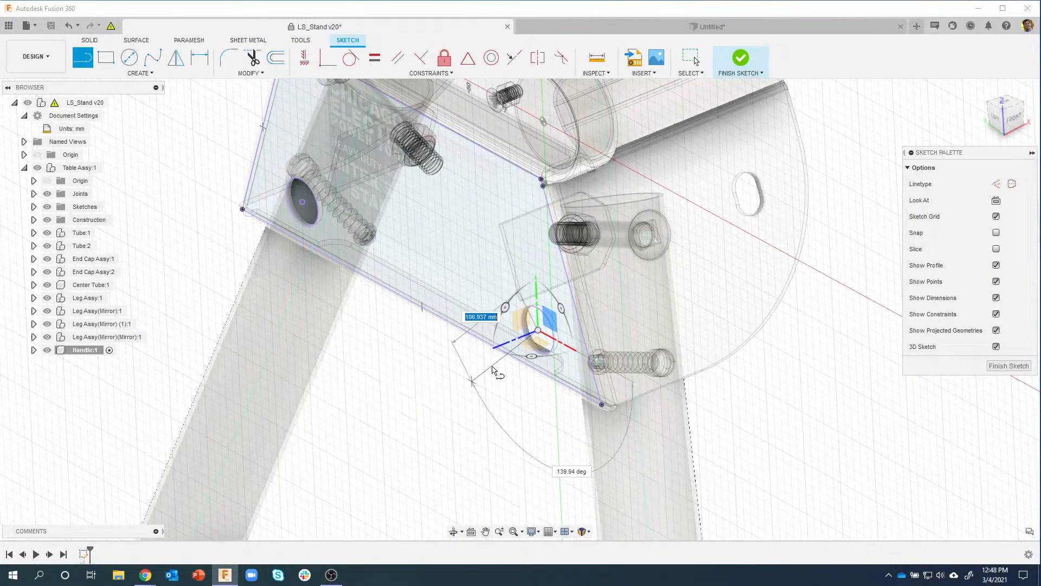
# Step: Draw the first Handle 3D sketch lines from the sleeve hole, flipping triad planes between segments
pyautogui.click(519, 320)
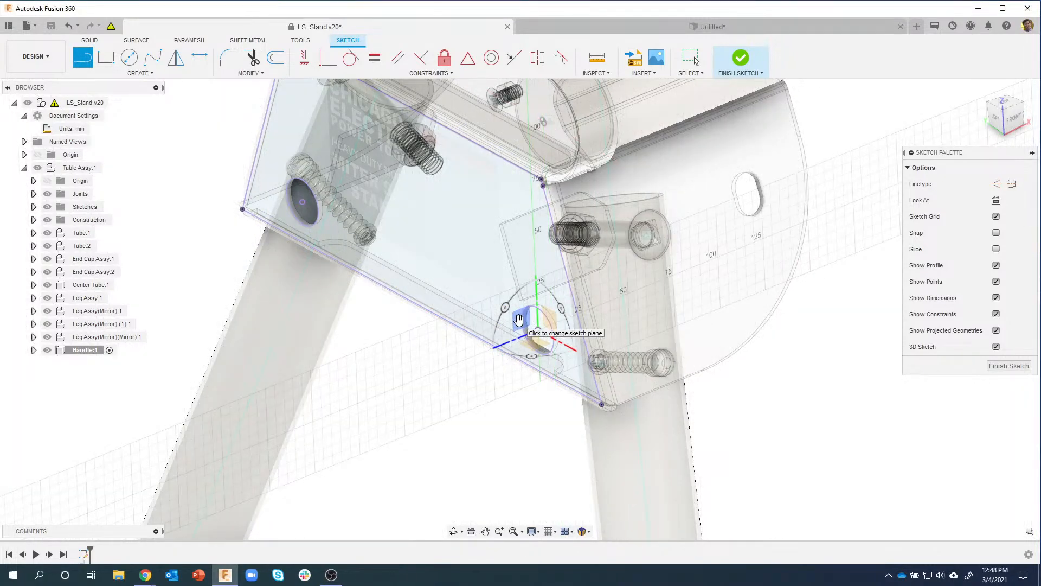
pyautogui.click(519, 320)
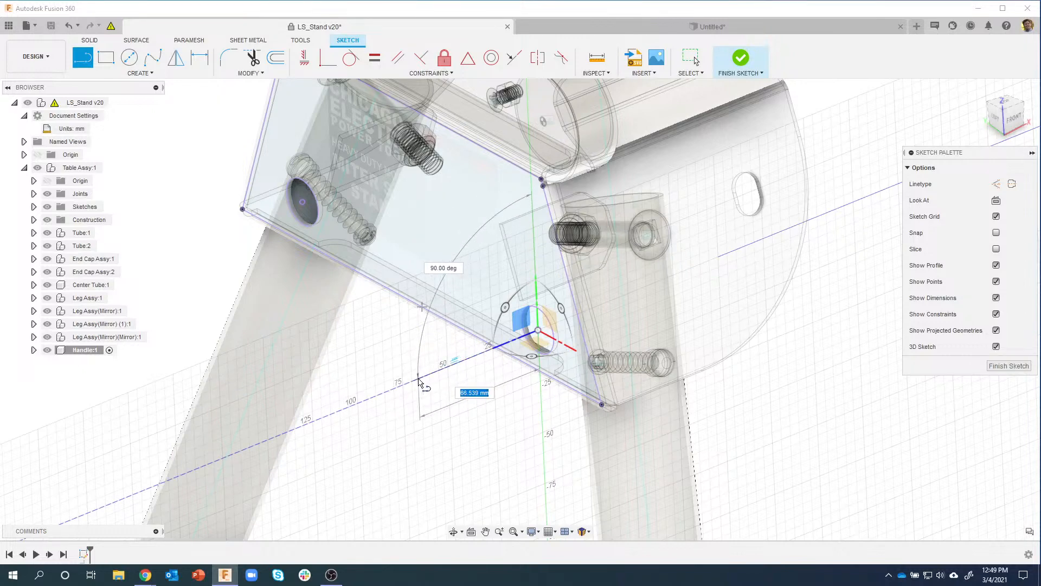
pyautogui.click(456, 370)
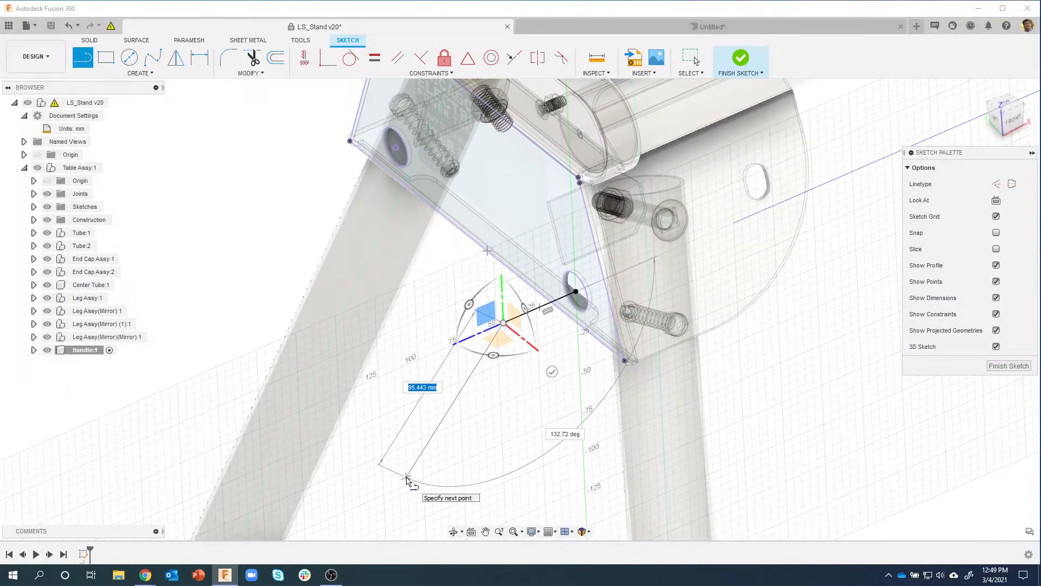
pyautogui.click(407, 478)
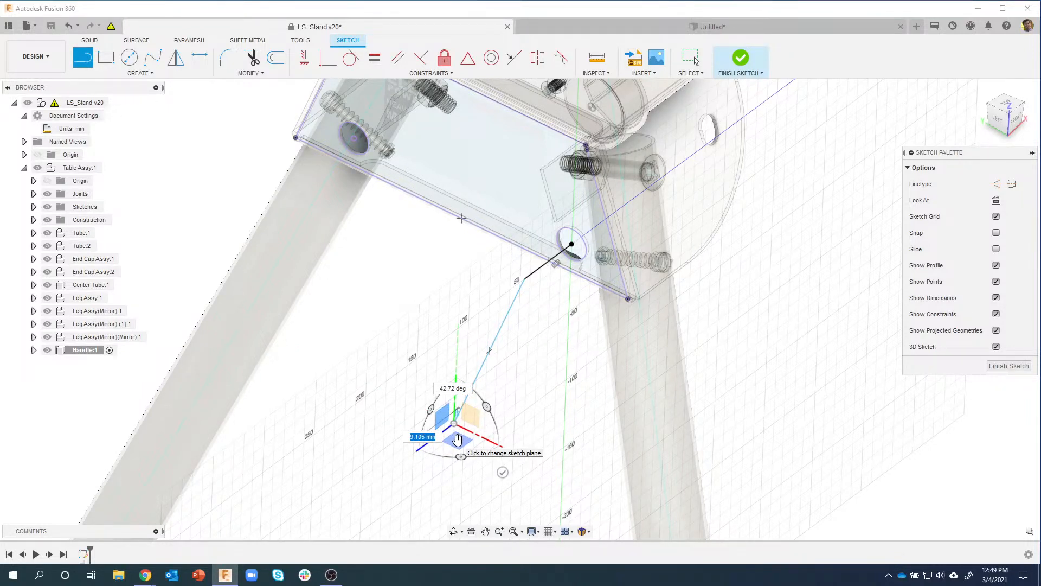
pyautogui.click(457, 439)
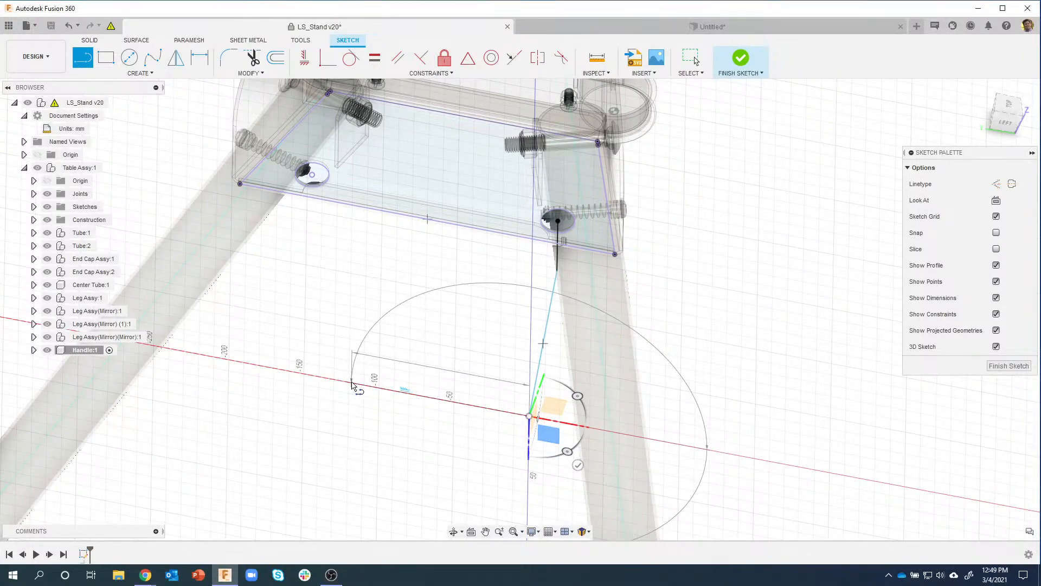
# Step: Continue the line path along the red axis, up vertically, and back to the left sleeve hole
pyautogui.click(354, 385)
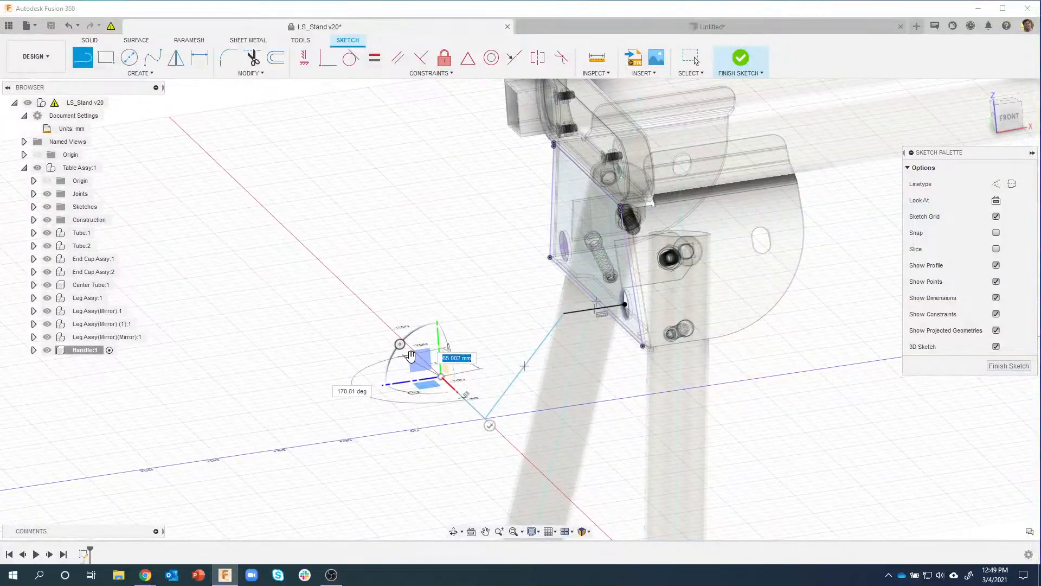
pyautogui.click(411, 356)
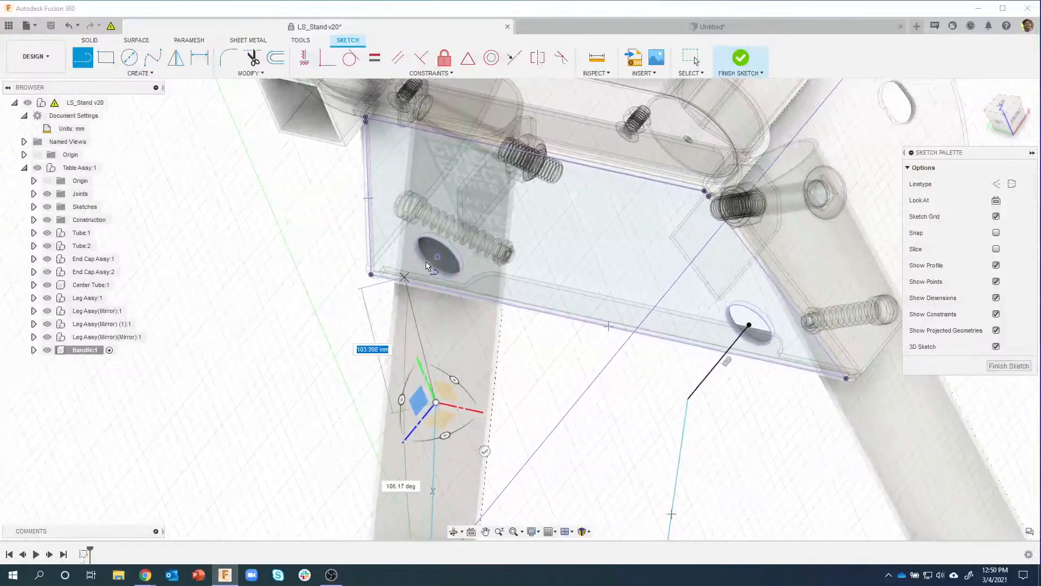
pyautogui.click(435, 257)
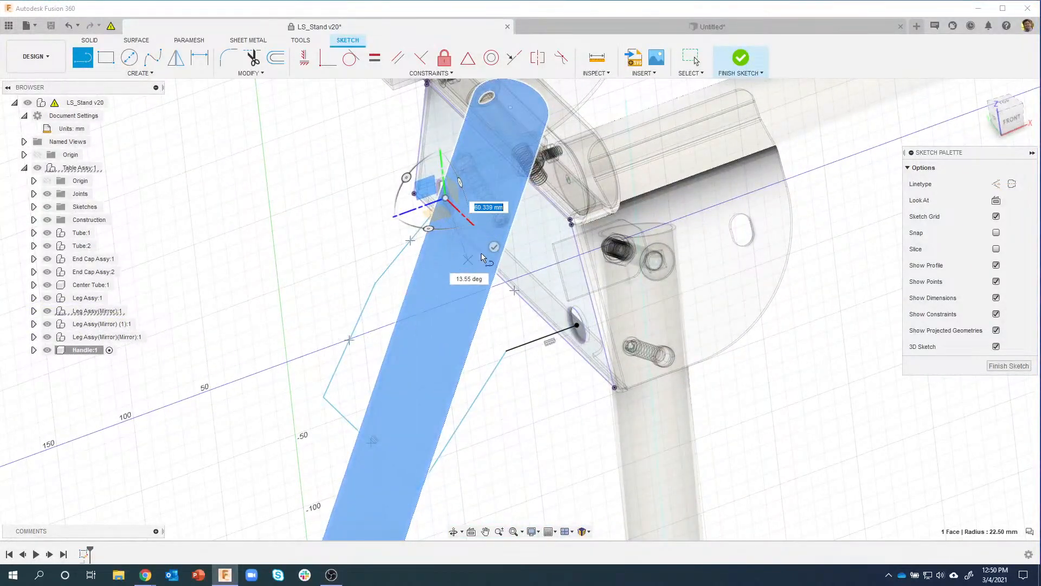
pyautogui.click(494, 248)
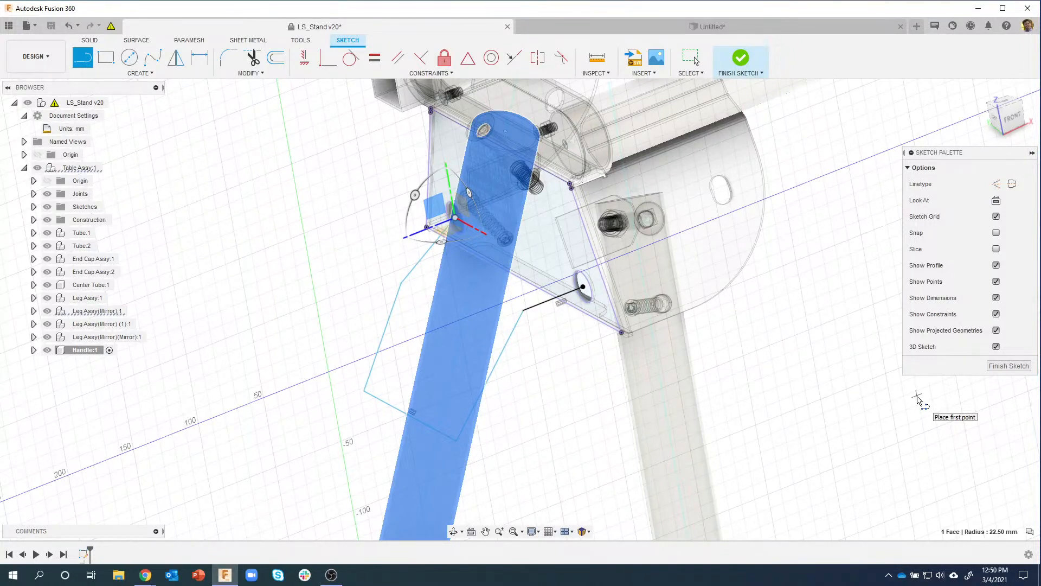
# Step: Constrain the two short lines at the sleeve holes to be equal in length and parallel
pyautogui.moveTo(790, 361)
pyautogui.keyDown('shift'); pyautogui.mouseDown(button='middle')
pyautogui.moveTo(302, 303)
pyautogui.moveTo(297, 256)
pyautogui.moveTo(487, 324)
pyautogui.mouseUp(button='middle'); pyautogui.keyUp('shift')
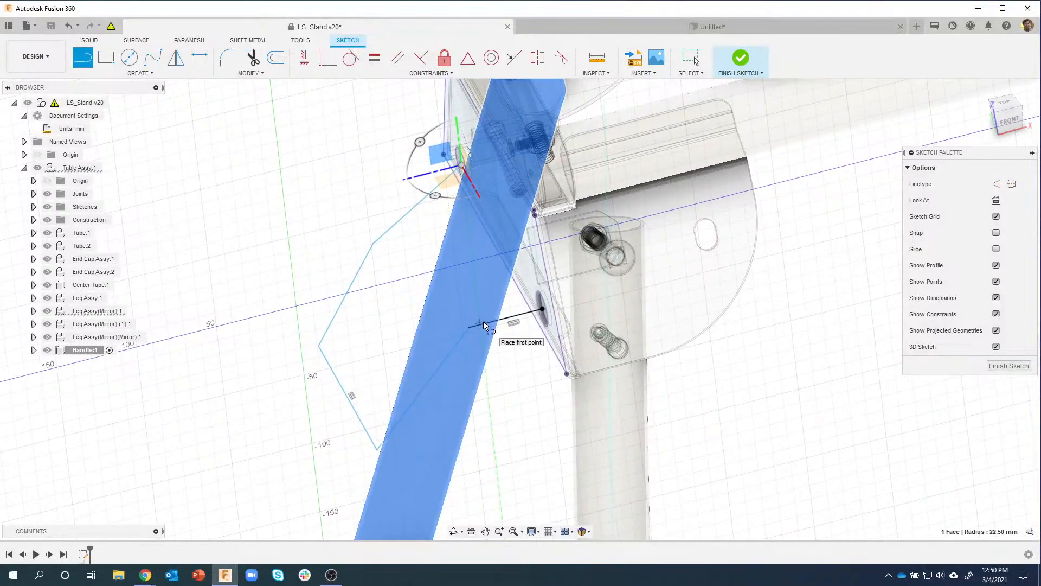
pyautogui.click(375, 57)
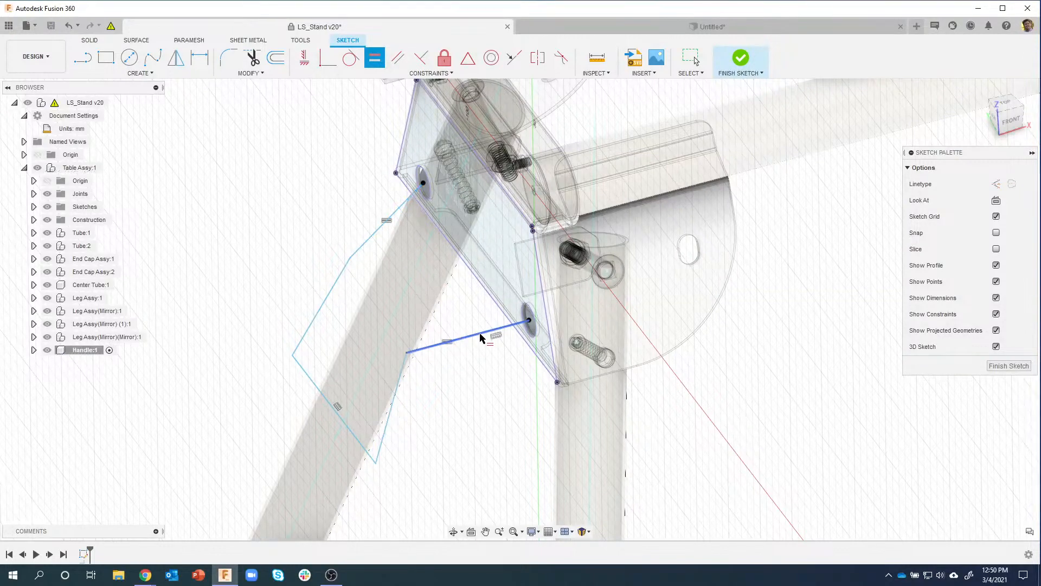
pyautogui.moveTo(485, 398)
pyautogui.keyDown('shift'); pyautogui.mouseDown(button='middle')
pyautogui.moveTo(475, 403)
pyautogui.moveTo(435, 343)
pyautogui.mouseUp(button='middle'); pyautogui.keyUp('shift')
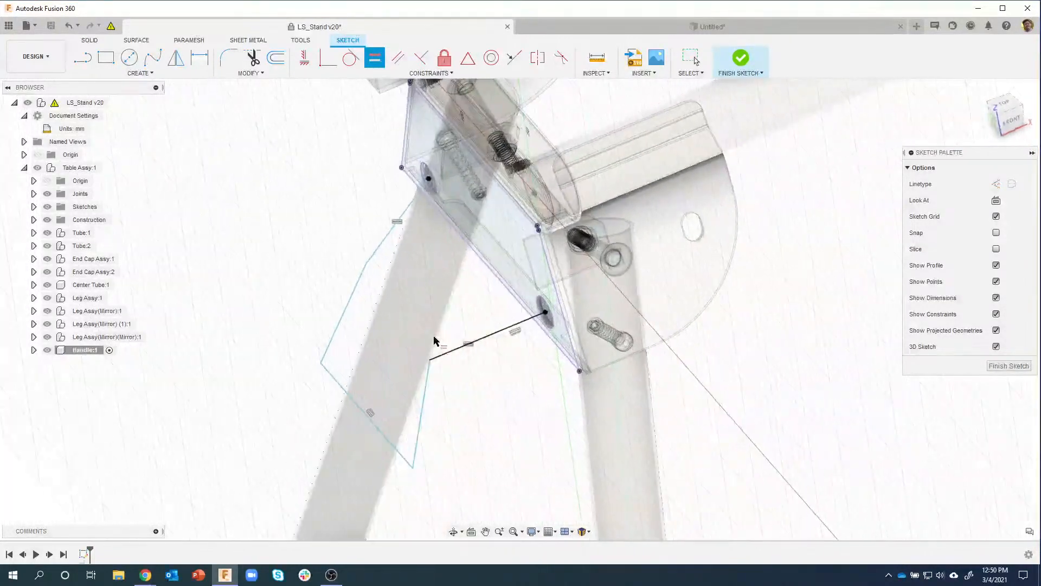
pyautogui.click(399, 58)
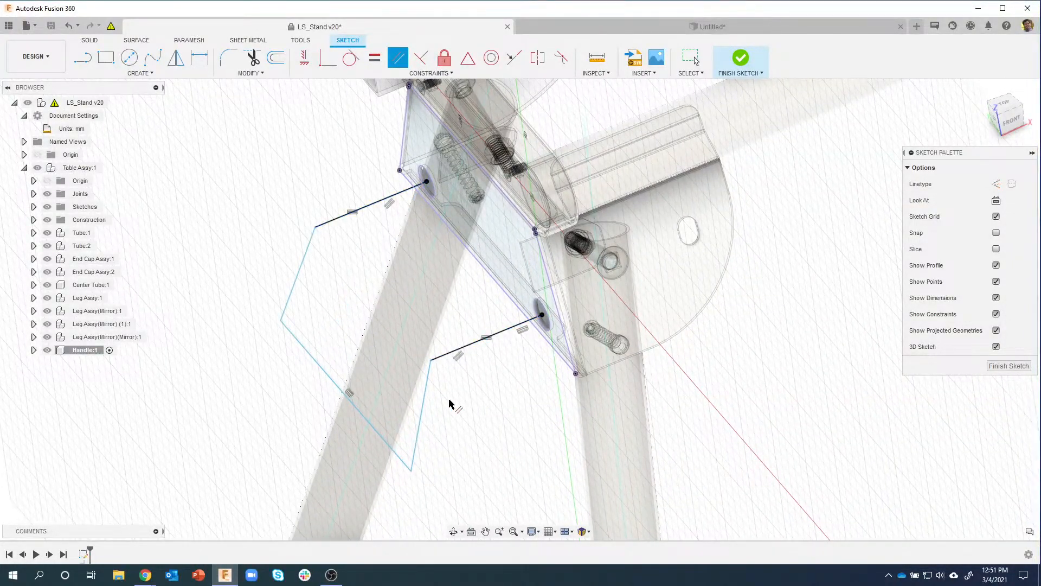
pyautogui.moveTo(499, 461)
pyautogui.keyDown('shift'); pyautogui.mouseDown(button='middle')
pyautogui.moveTo(472, 365)
pyautogui.moveTo(287, 250)
pyautogui.moveTo(324, 295)
pyautogui.moveTo(267, 352)
pyautogui.moveTo(275, 342)
pyautogui.moveTo(388, 385)
pyautogui.moveTo(405, 378)
pyautogui.moveTo(465, 438)
pyautogui.moveTo(553, 413)
pyautogui.moveTo(609, 446)
pyautogui.moveTo(586, 469)
pyautogui.moveTo(564, 450)
pyautogui.mouseUp(button='middle'); pyautogui.keyUp('shift')
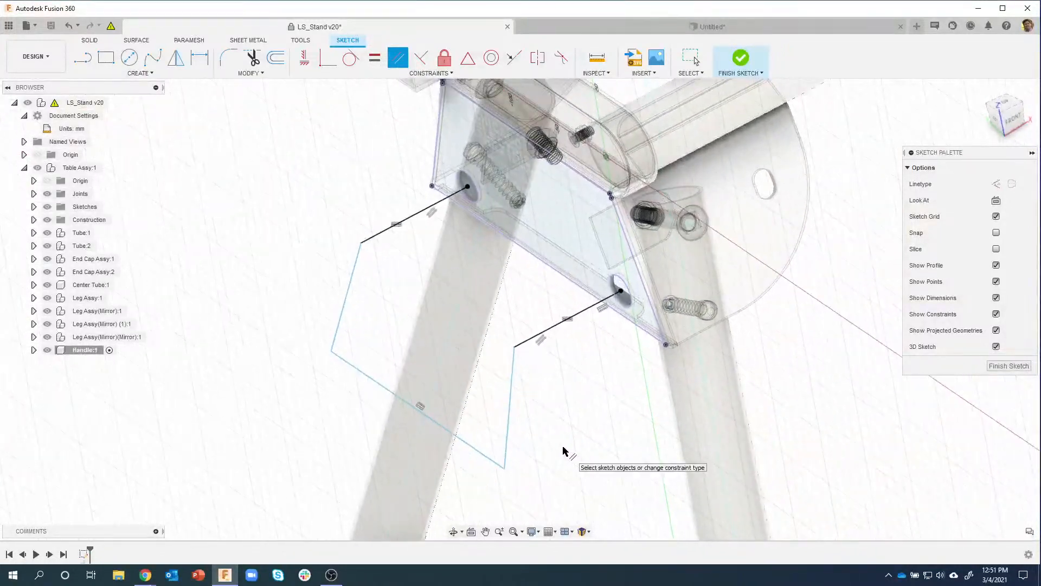
# Step: Dimension the short sleeve line to 85 mm, the bend to 135°, and the angled line to 120 mm
pyautogui.press('Escape')
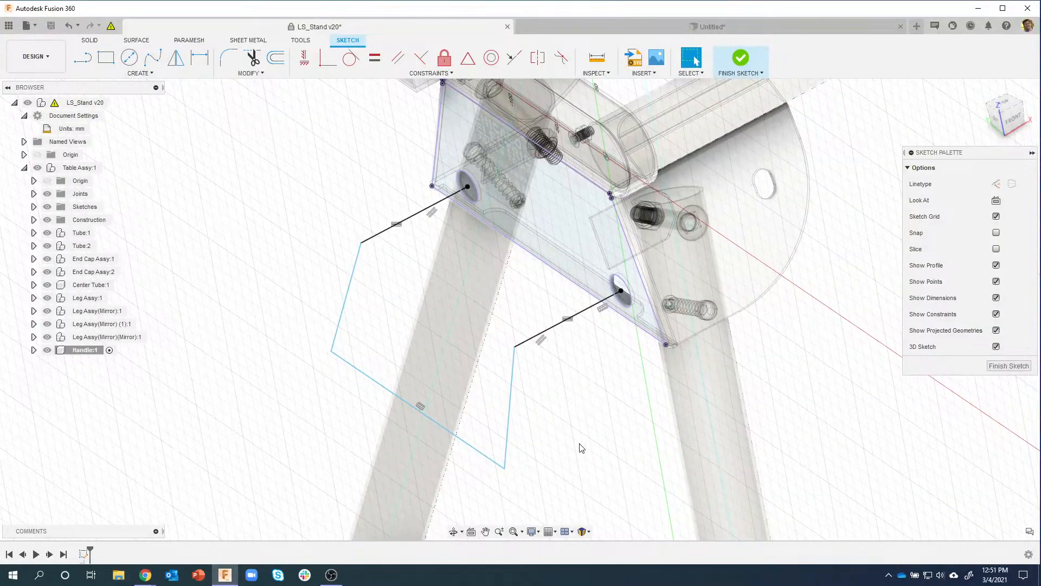
pyautogui.moveTo(600, 445)
pyautogui.keyDown('shift'); pyautogui.mouseDown(button='middle')
pyautogui.moveTo(571, 428)
pyautogui.moveTo(589, 419)
pyautogui.moveTo(575, 344)
pyautogui.moveTo(515, 330)
pyautogui.moveTo(504, 316)
pyautogui.moveTo(532, 318)
pyautogui.moveTo(524, 310)
pyautogui.mouseUp(button='middle'); pyautogui.keyUp('shift')
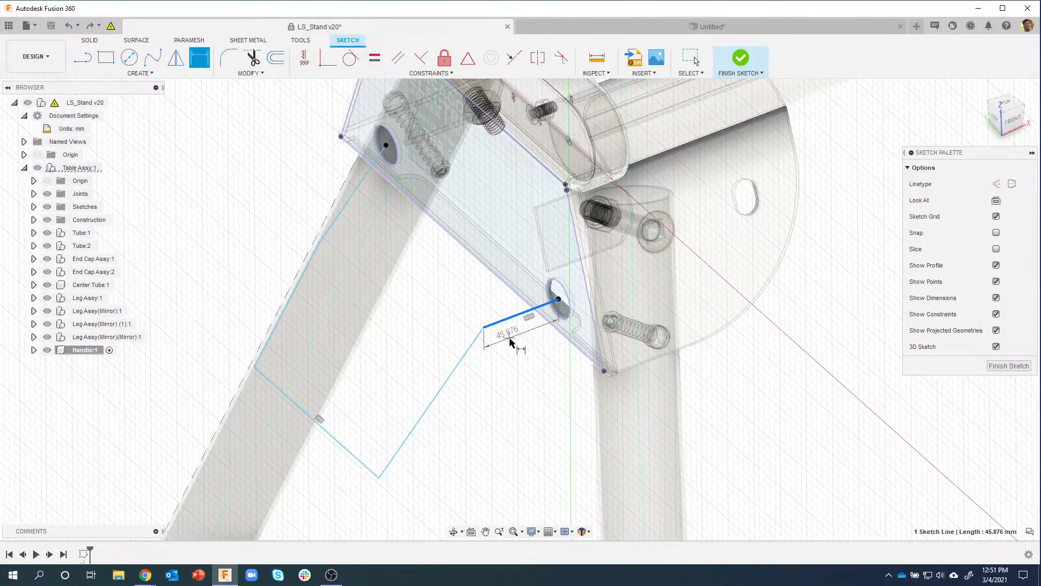
pyautogui.click(515, 352)
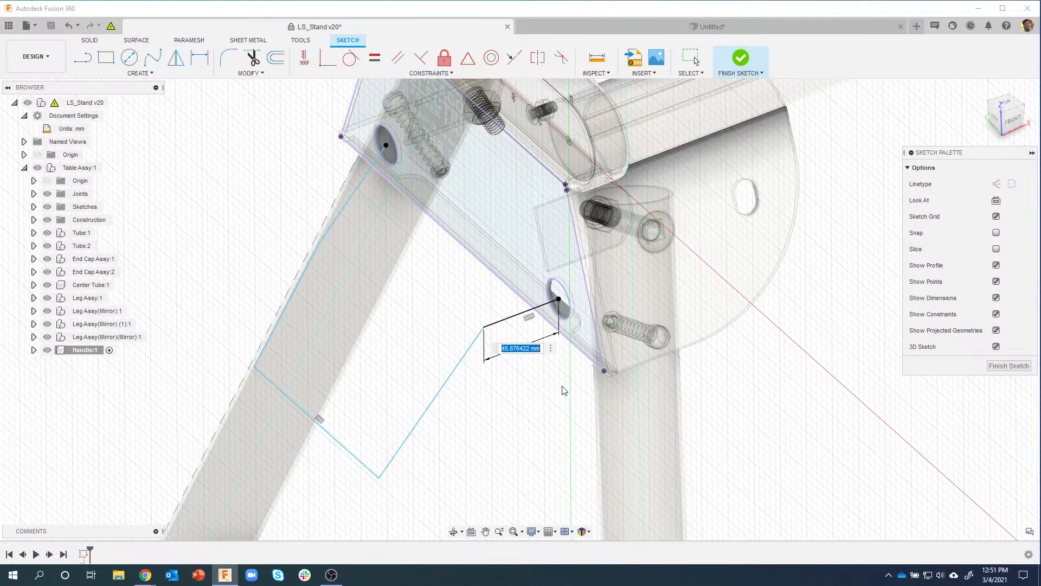
pyautogui.press('Return')
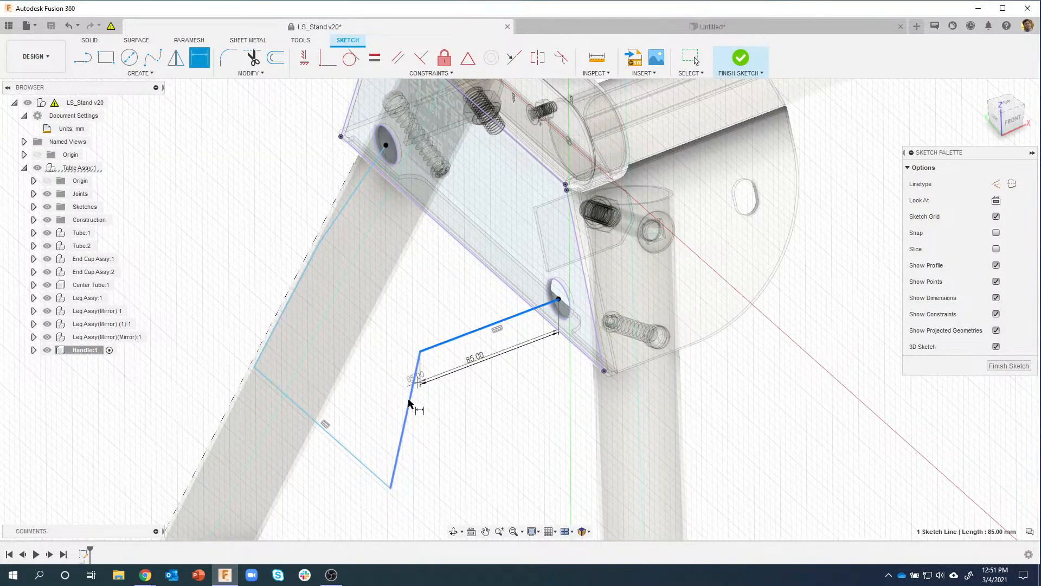
pyautogui.click(443, 398)
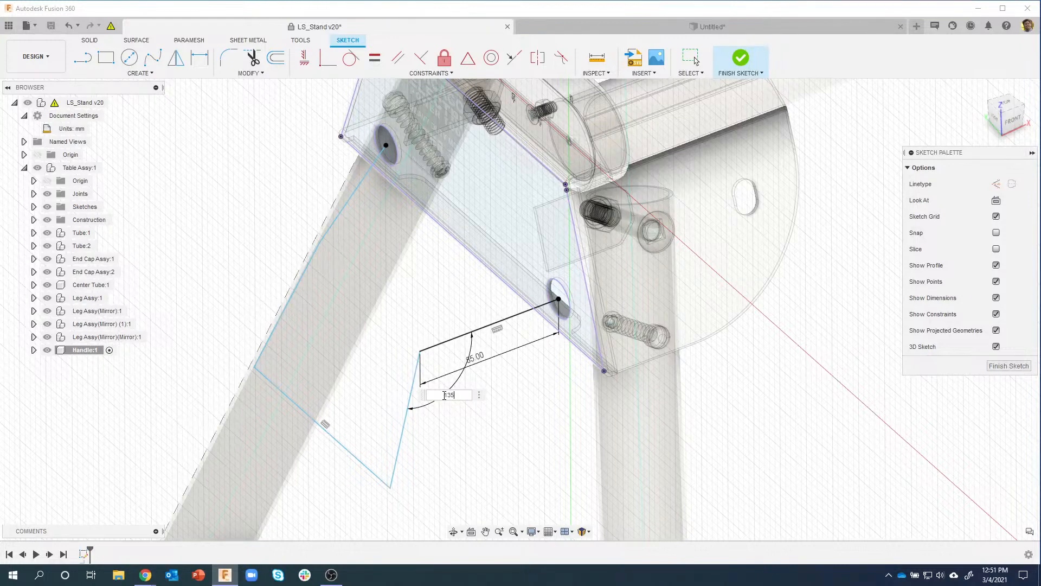
pyautogui.press('Return')
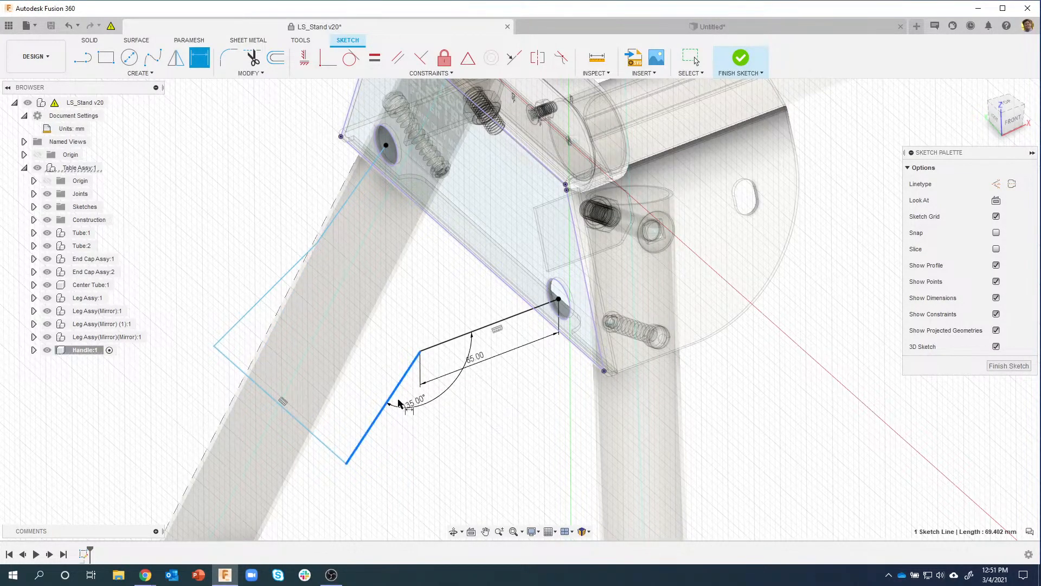
pyautogui.click(426, 428)
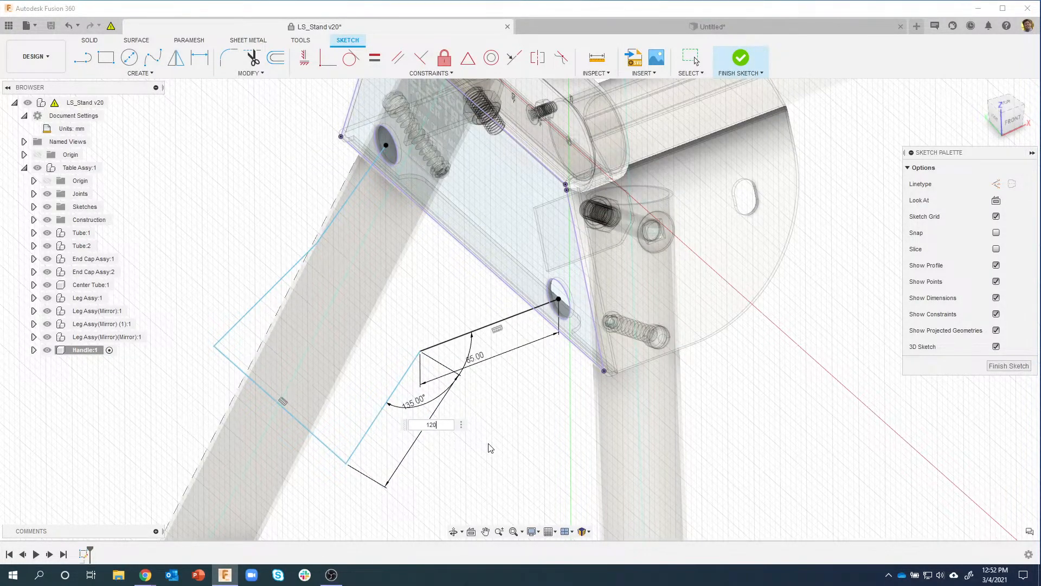
pyautogui.press('Return')
pyautogui.moveTo(529, 419)
pyautogui.keyDown('shift'); pyautogui.mouseDown(button='middle')
pyautogui.moveTo(556, 392)
pyautogui.moveTo(588, 326)
pyautogui.moveTo(487, 294)
pyautogui.moveTo(507, 326)
pyautogui.moveTo(516, 417)
pyautogui.moveTo(557, 489)
pyautogui.moveTo(392, 382)
pyautogui.mouseUp(button='middle'); pyautogui.keyUp('shift')
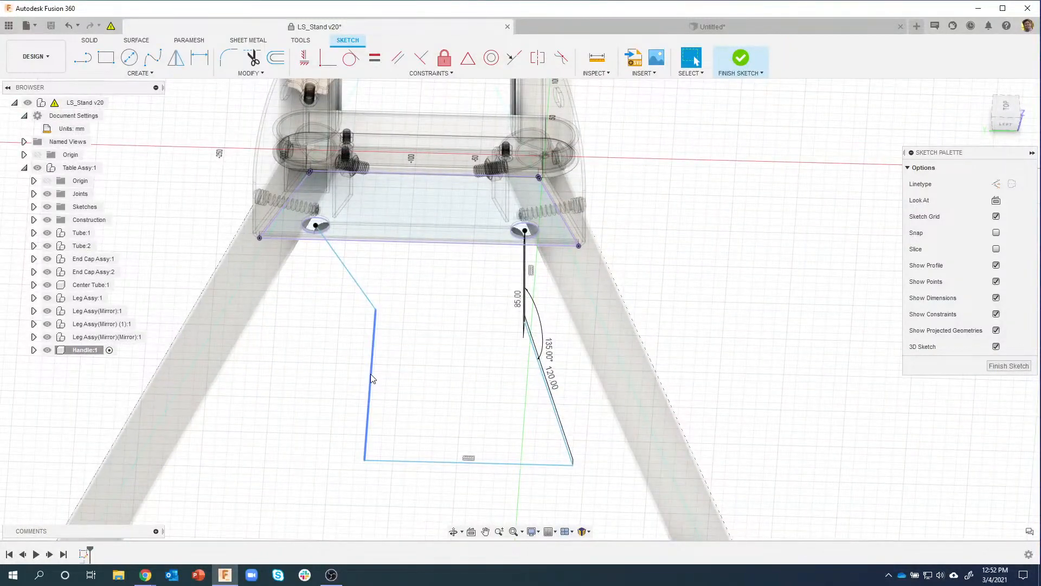
# Step: Try constraining the top line against the 120 mm line, then cancel the failed constraint
pyautogui.moveTo(323, 374)
pyautogui.keyDown('shift'); pyautogui.mouseDown(button='middle')
pyautogui.moveTo(397, 388)
pyautogui.moveTo(410, 379)
pyautogui.moveTo(320, 331)
pyautogui.moveTo(337, 242)
pyautogui.moveTo(366, 175)
pyautogui.moveTo(510, 69)
pyautogui.mouseUp(button='middle'); pyautogui.keyUp('shift')
pyautogui.click(511, 62)
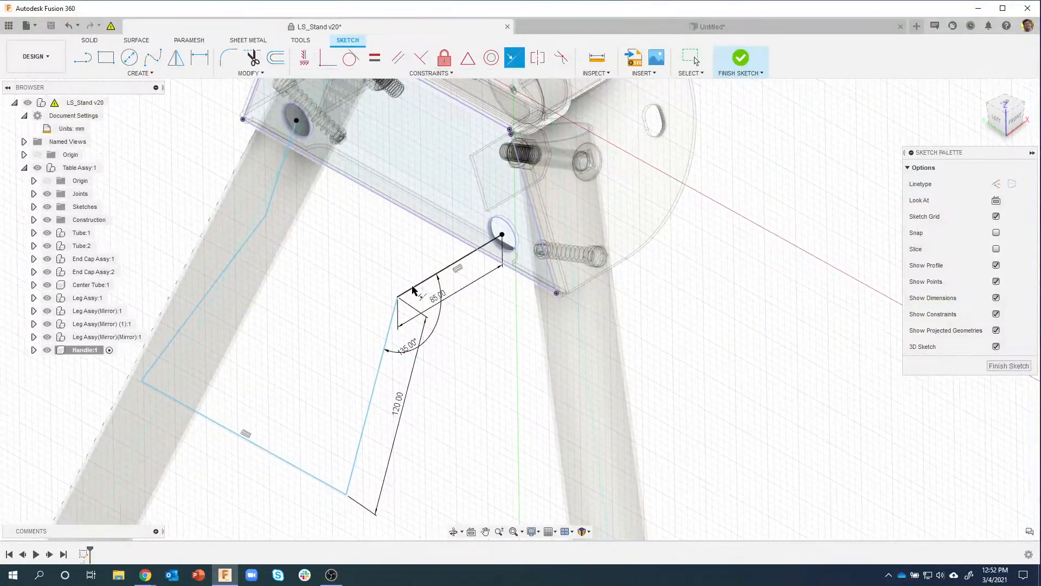
pyautogui.click(416, 290)
pyautogui.click(382, 358)
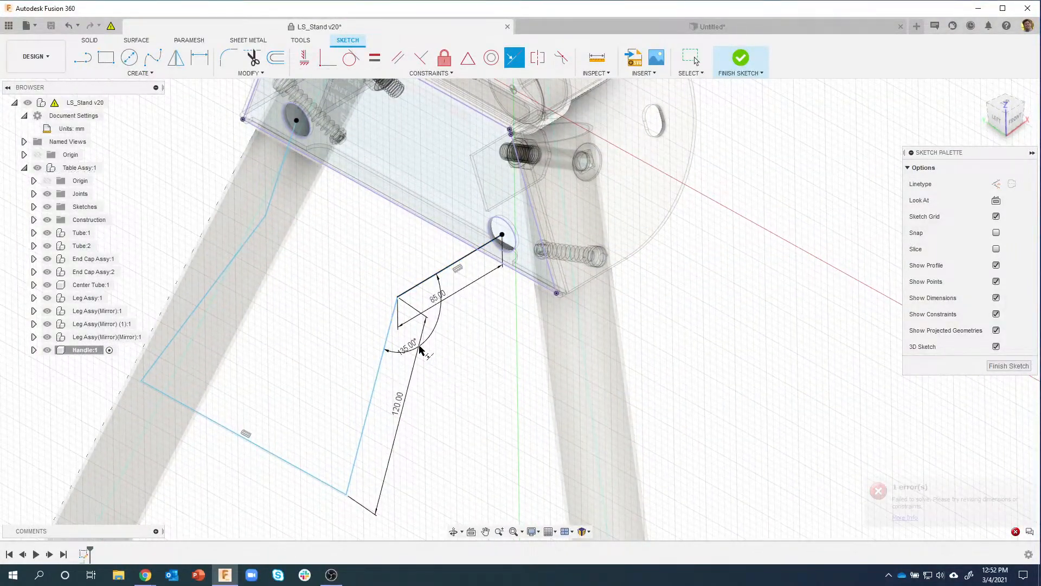
pyautogui.press('Escape')
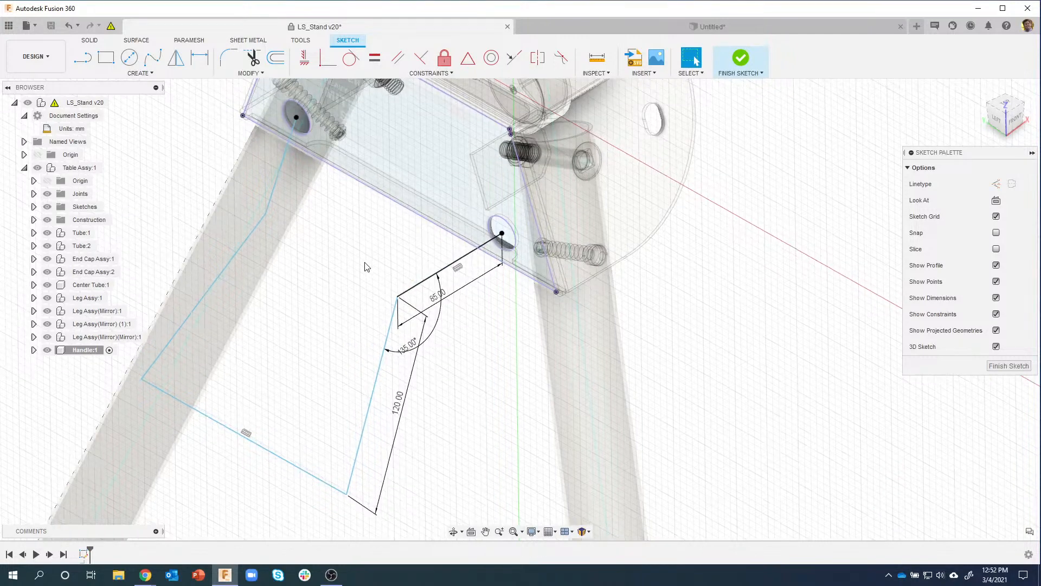
# Step: Make the left side parallel to the 85 mm line and square the remaining lines perpendicular
pyautogui.keyDown('shift'); pyautogui.moveTo(365, 265); pyautogui.dragTo(395, 93, button='middle'); pyautogui.keyUp('shift')
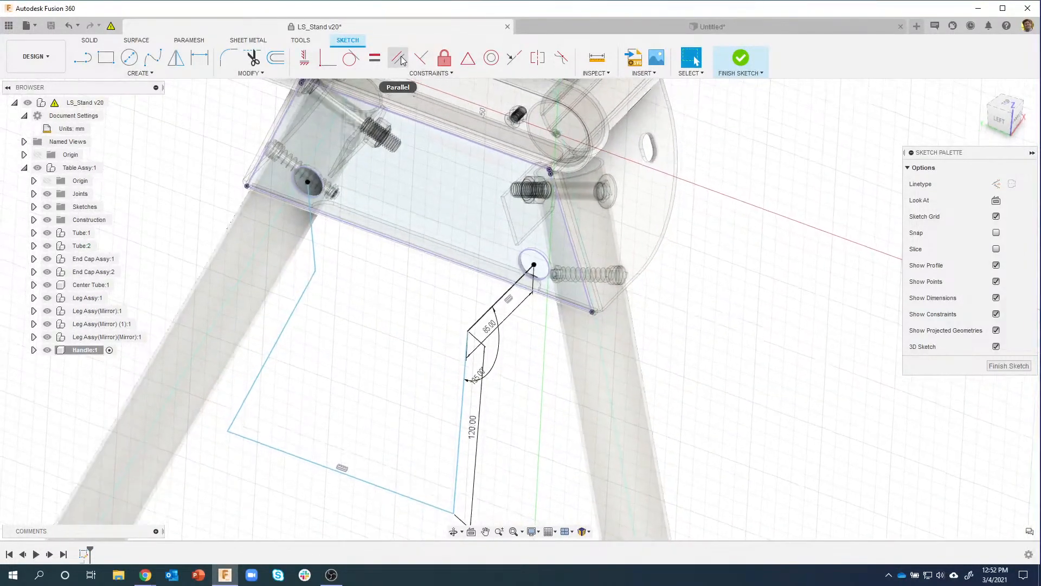
pyautogui.click(374, 58)
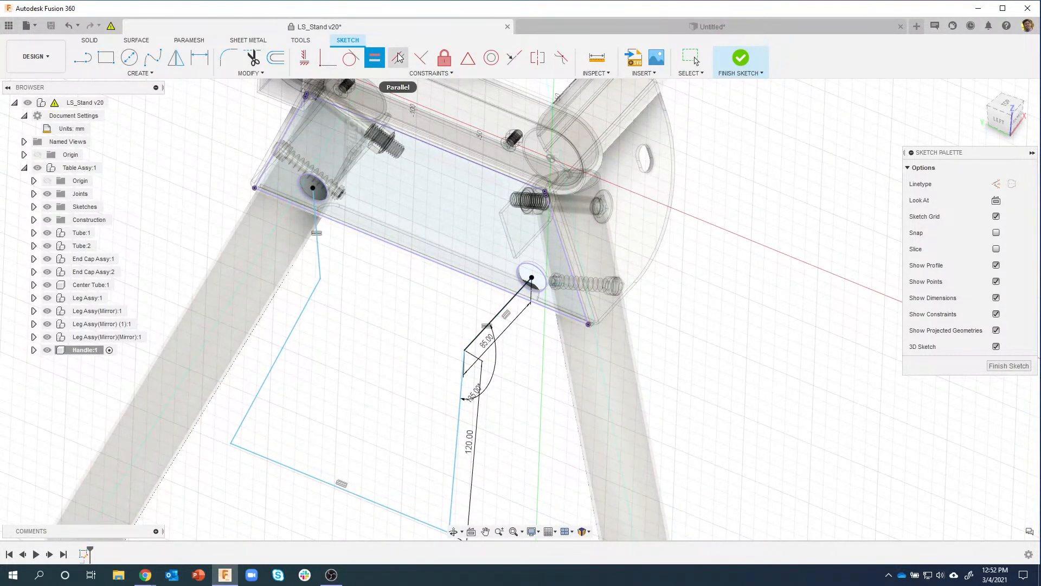
pyautogui.click(319, 258)
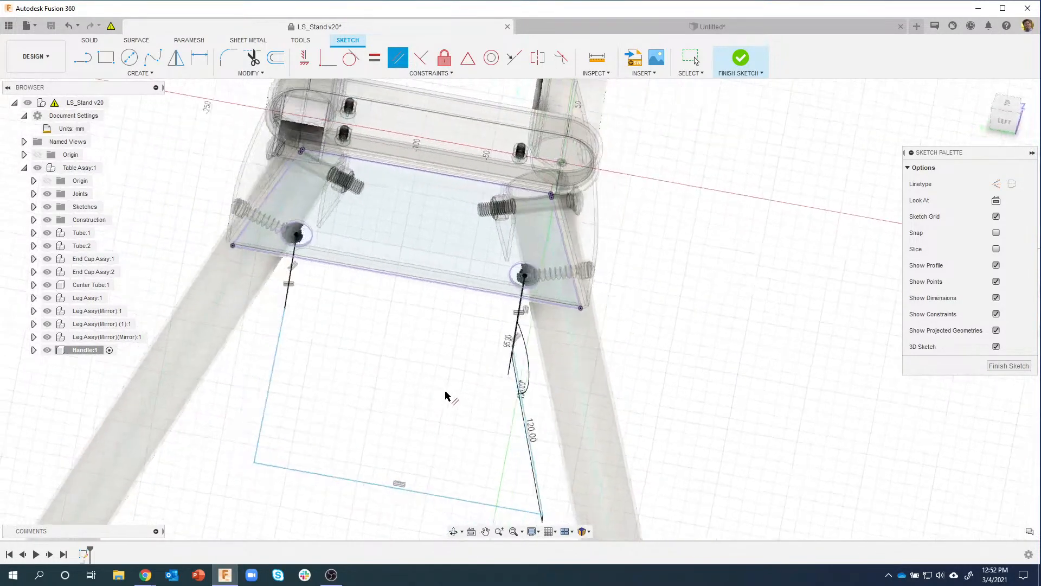
pyautogui.moveTo(465, 414)
pyautogui.keyDown('shift'); pyautogui.mouseDown(button='middle')
pyautogui.moveTo(440, 408)
pyautogui.moveTo(477, 418)
pyautogui.moveTo(433, 389)
pyautogui.moveTo(429, 402)
pyautogui.moveTo(465, 399)
pyautogui.moveTo(449, 411)
pyautogui.moveTo(320, 91)
pyautogui.mouseUp(button='middle'); pyautogui.keyUp('shift')
pyautogui.click(422, 56)
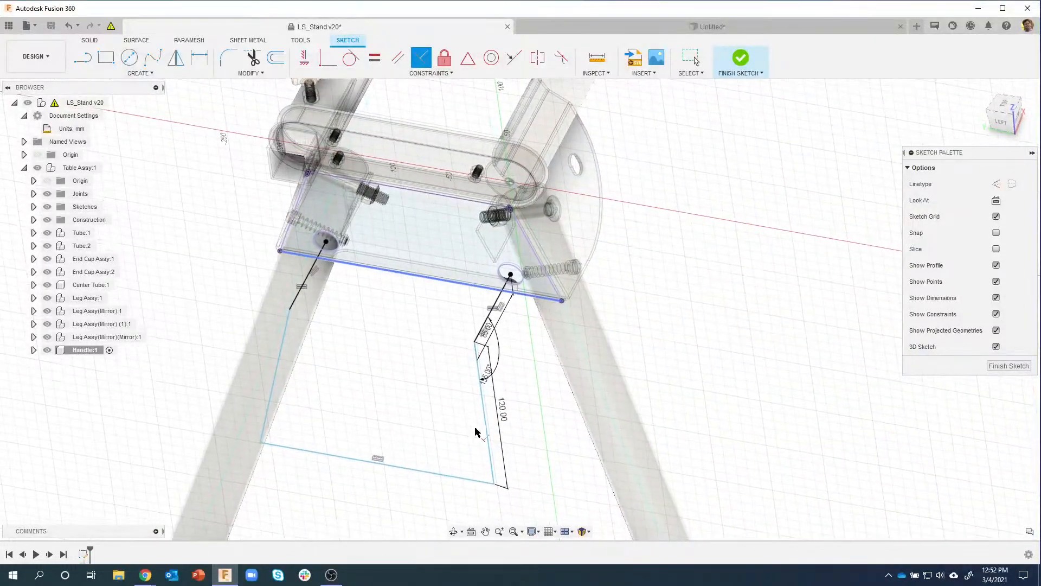
pyautogui.moveTo(415, 399)
pyautogui.keyDown('shift'); pyautogui.mouseDown(button='middle')
pyautogui.moveTo(360, 430)
pyautogui.moveTo(442, 431)
pyautogui.mouseUp(button='middle'); pyautogui.keyUp('shift')
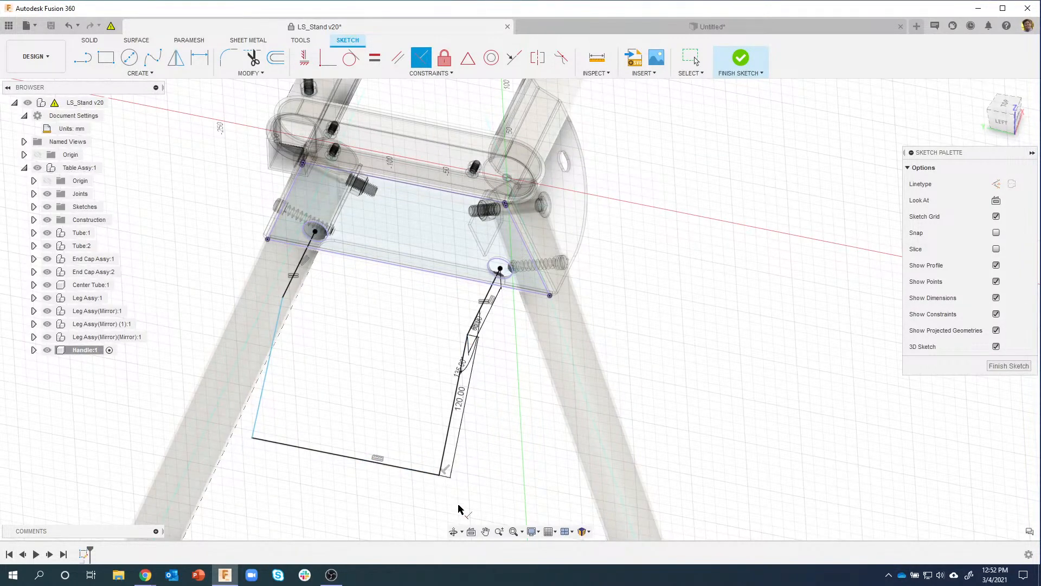
pyautogui.moveTo(461, 509)
pyautogui.keyDown('shift'); pyautogui.mouseDown(button='middle')
pyautogui.moveTo(502, 509)
pyautogui.moveTo(486, 353)
pyautogui.moveTo(429, 328)
pyautogui.moveTo(355, 369)
pyautogui.moveTo(353, 407)
pyautogui.moveTo(425, 495)
pyautogui.moveTo(440, 486)
pyautogui.moveTo(365, 465)
pyautogui.moveTo(403, 487)
pyautogui.mouseUp(button='middle'); pyautogui.keyUp('shift')
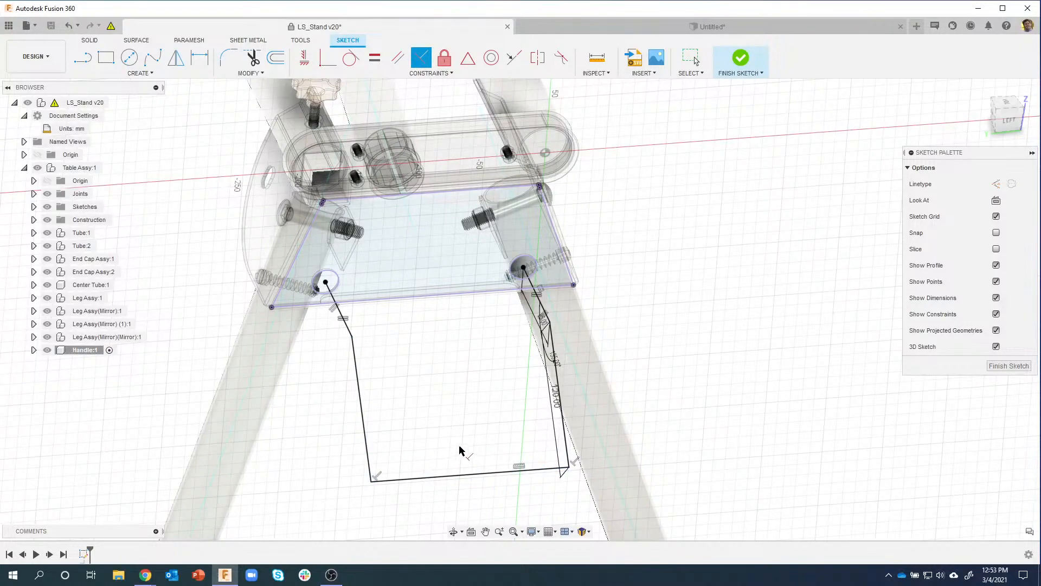
pyautogui.keyDown('shift'); pyautogui.moveTo(490, 424); pyautogui.dragTo(549, 420, button='middle'); pyautogui.keyUp('shift')
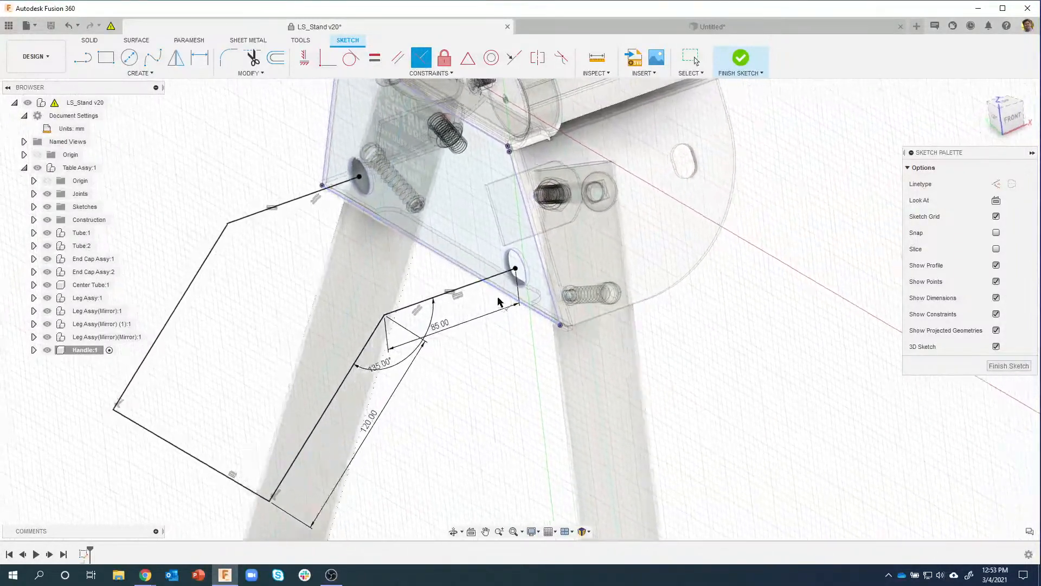
# Step: Round the 135° bend and the lower-left and upper-left corners with 25 mm sketch fillets
pyautogui.click(433, 299)
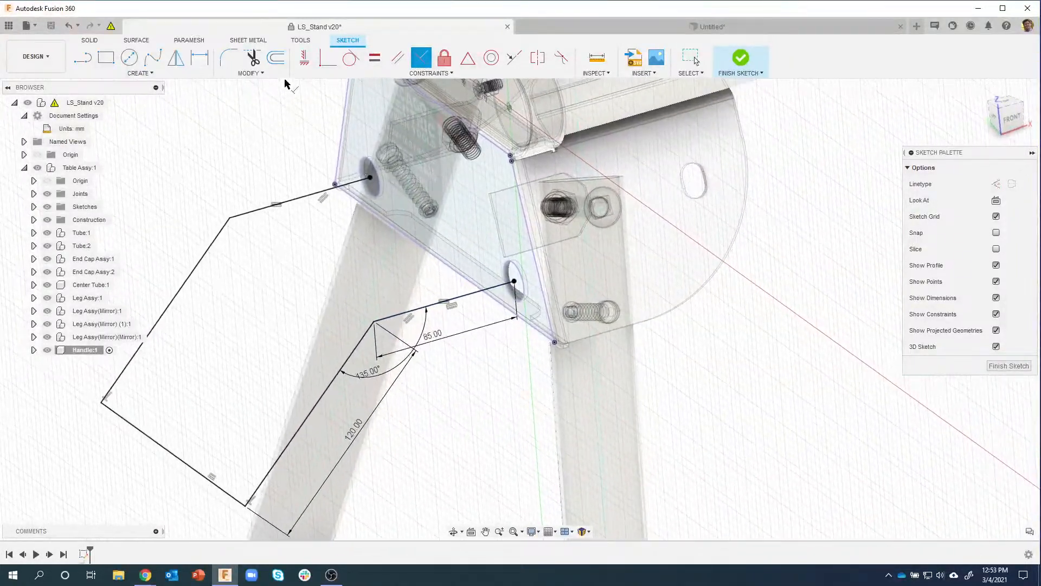
pyautogui.click(253, 74)
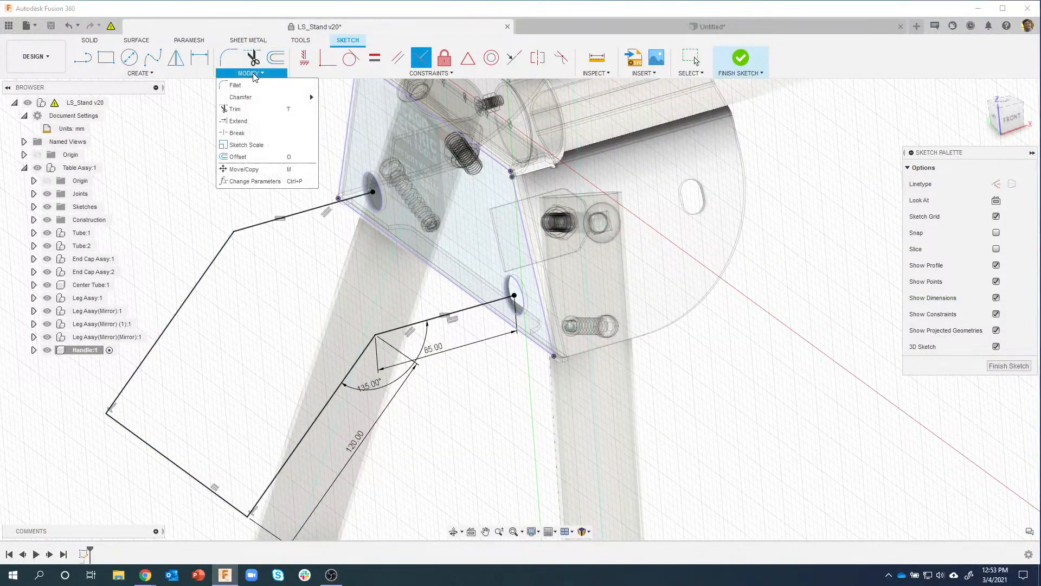
pyautogui.click(237, 85)
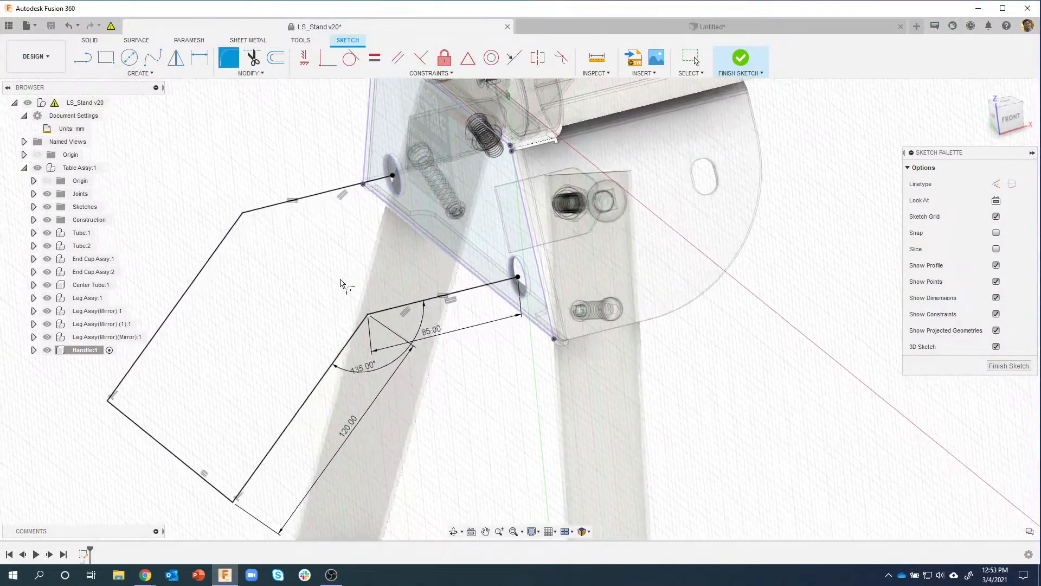
pyautogui.click(368, 313)
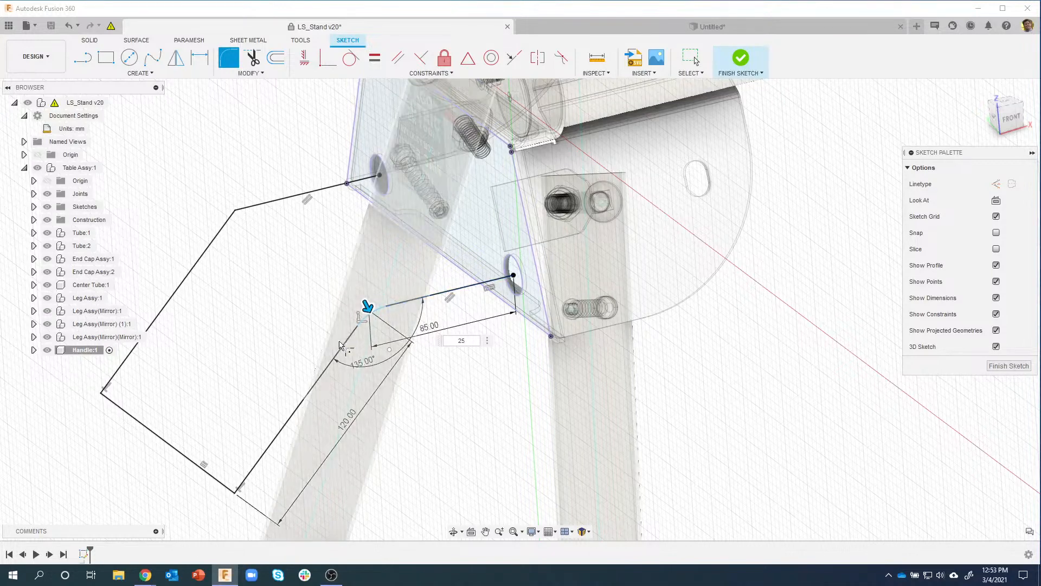
pyautogui.click(237, 495)
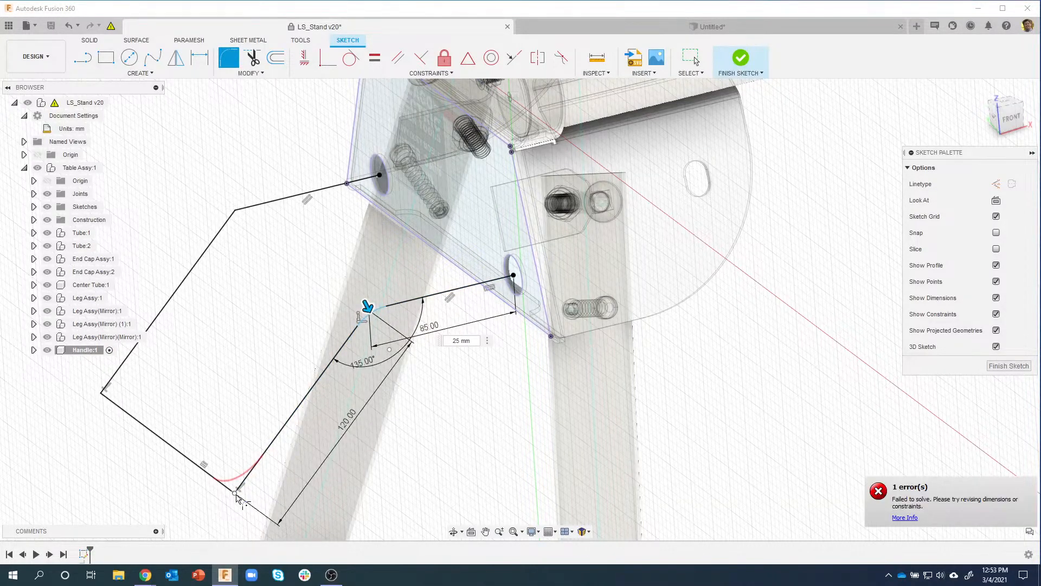
pyautogui.click(101, 397)
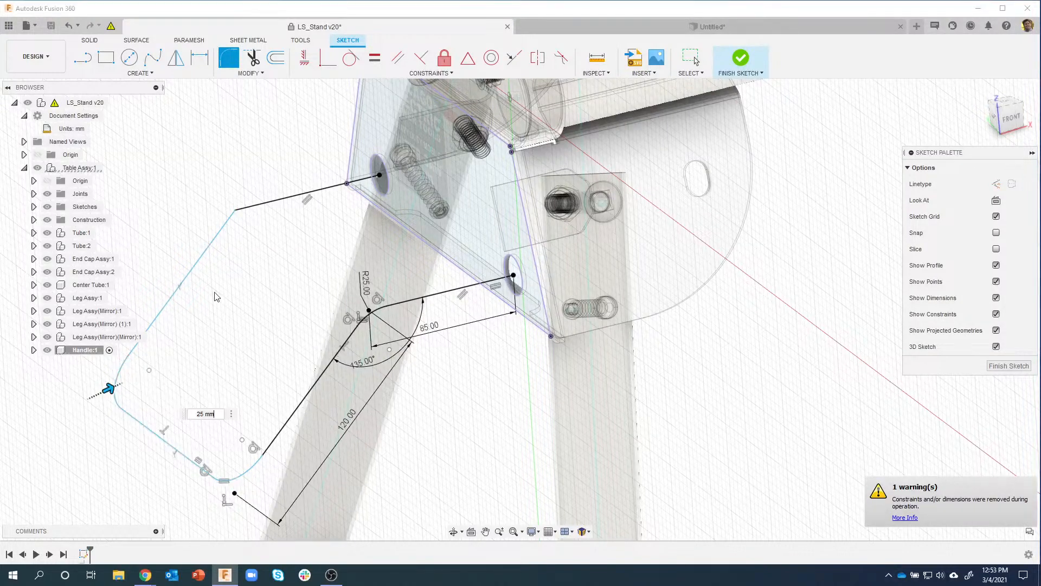
pyautogui.click(236, 212)
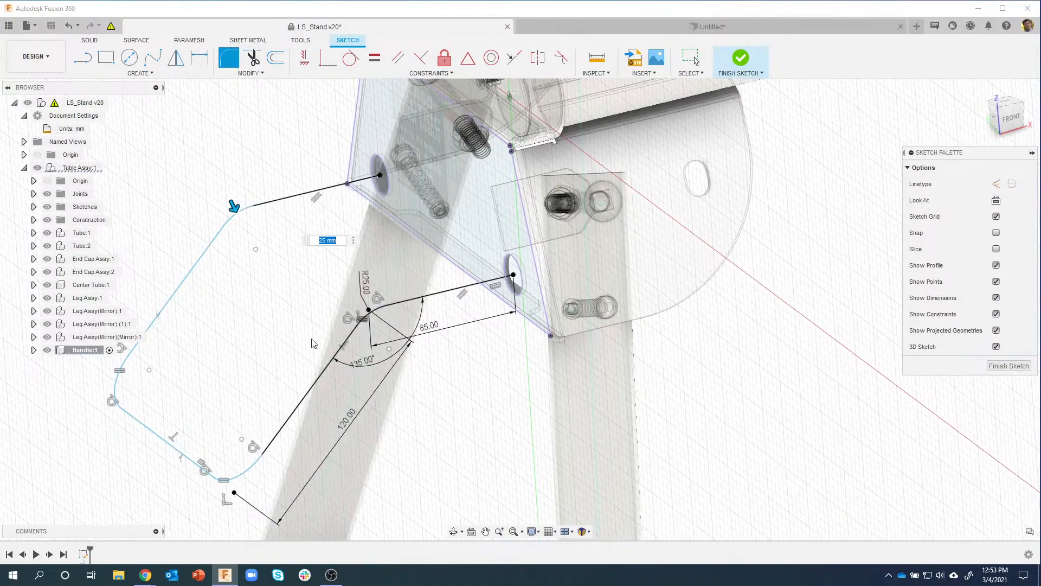
pyautogui.moveTo(312, 343)
pyautogui.keyDown('shift'); pyautogui.mouseDown(button='middle')
pyautogui.moveTo(329, 299)
pyautogui.moveTo(529, 271)
pyautogui.mouseUp(button='middle'); pyautogui.keyUp('shift')
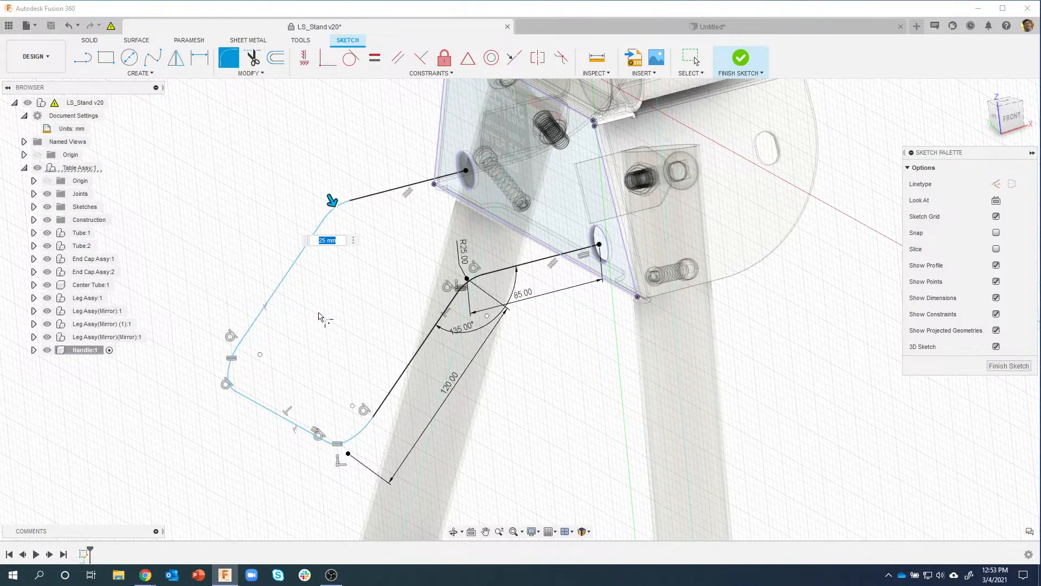
pyautogui.press('Escape')
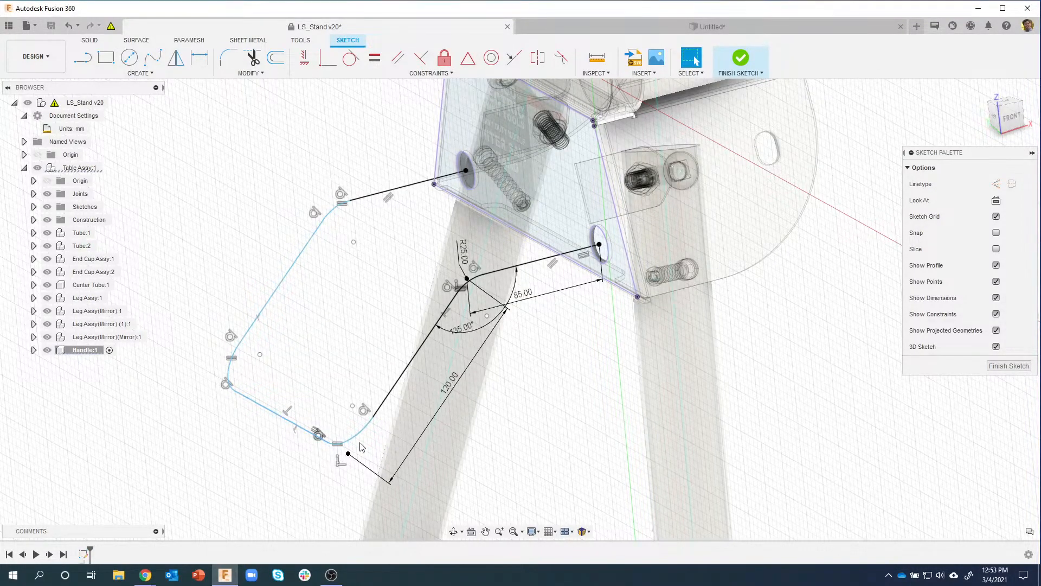
# Step: Select points on the rounded path, including the lower-left corner endpoint, to check them
pyautogui.moveTo(358, 432)
pyautogui.mouseDown()
pyautogui.moveTo(330, 413)
pyautogui.moveTo(353, 406)
pyautogui.moveTo(322, 405)
pyautogui.moveTo(295, 386)
pyautogui.mouseUp()
pyautogui.click(260, 356)
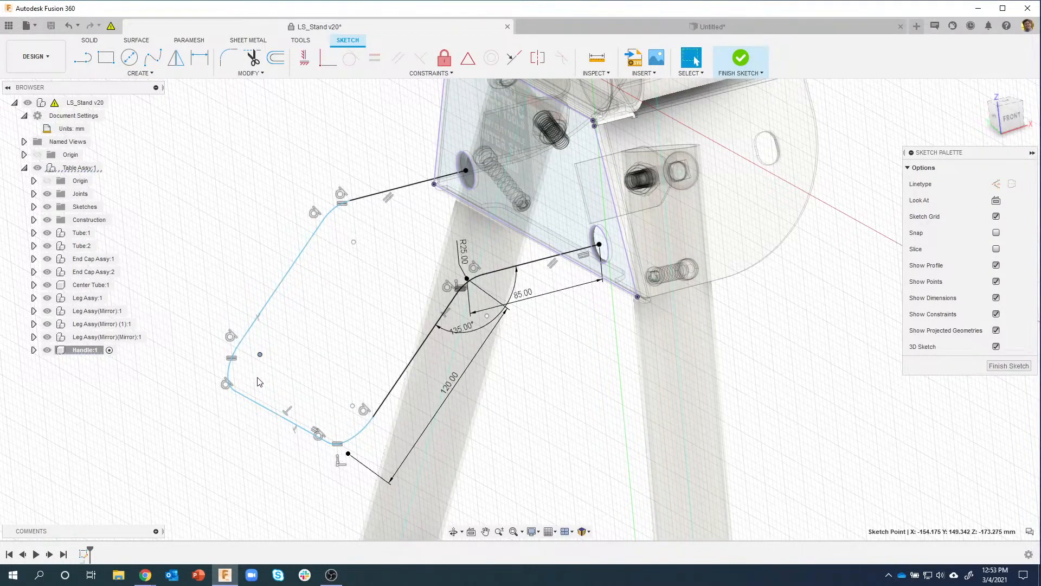
pyautogui.click(235, 391)
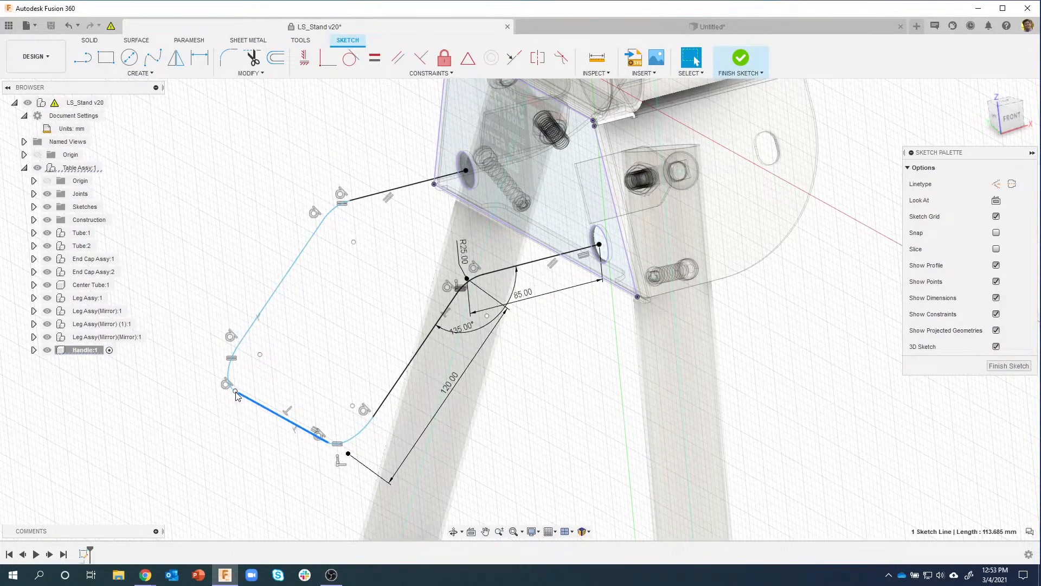
# Step: Inspect the left-side points and upper-left corner arc, then finish the Handle sketch
pyautogui.keyDown('shift'); pyautogui.moveTo(336, 260); pyautogui.dragTo(290, 229, button='middle'); pyautogui.keyUp('shift')
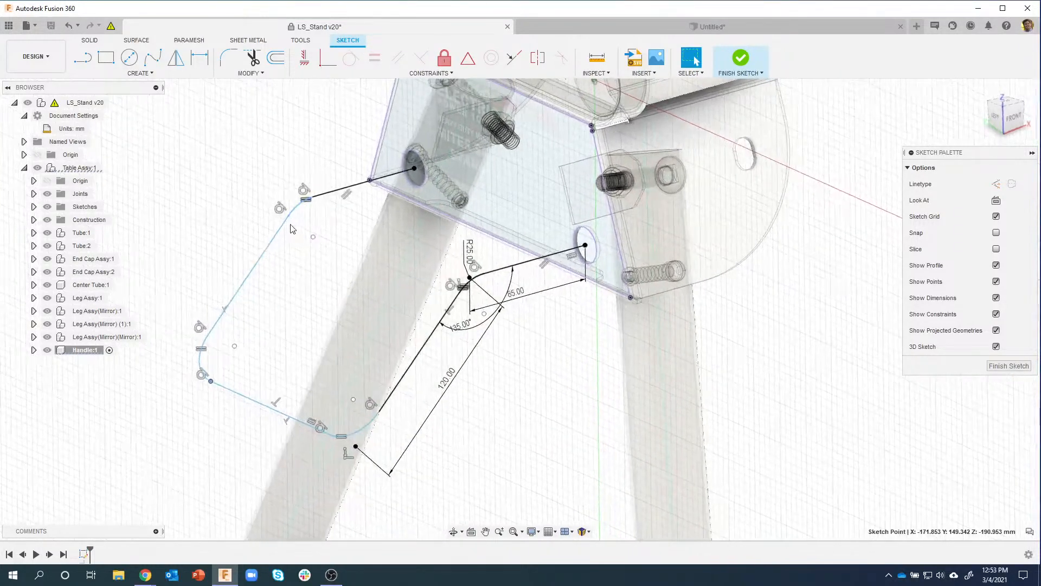
pyautogui.click(288, 217)
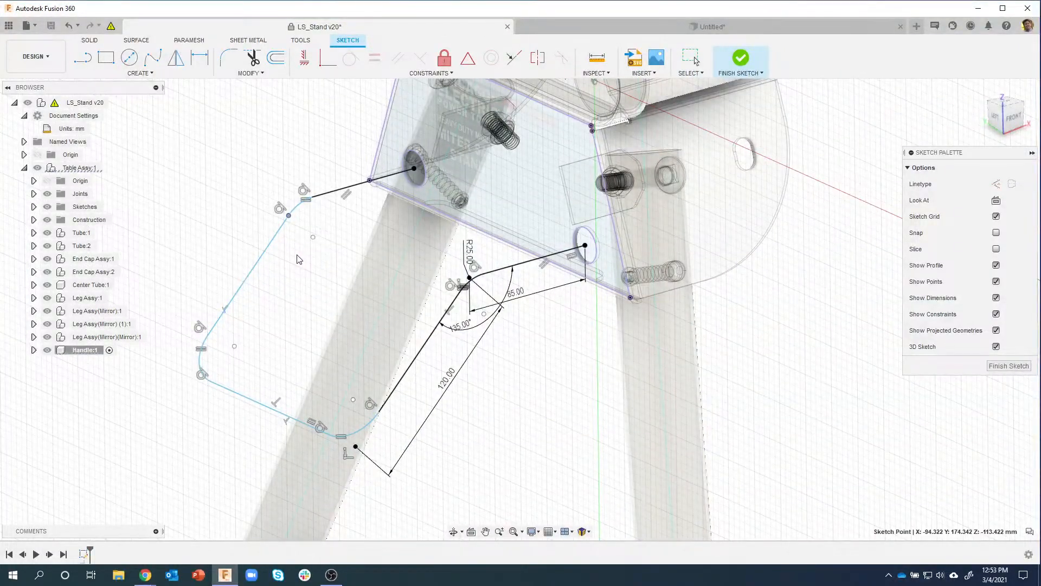
pyautogui.click(242, 238)
pyautogui.keyDown('shift'); pyautogui.moveTo(281, 232); pyautogui.dragTo(296, 206, button='middle'); pyautogui.keyUp('shift')
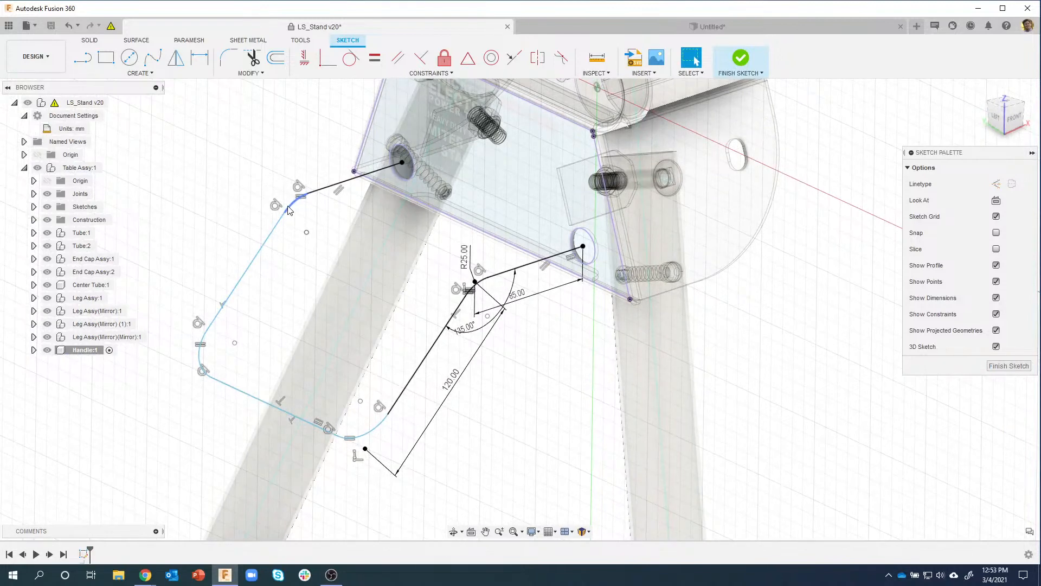
pyautogui.click(289, 210)
pyautogui.moveTo(424, 352)
pyautogui.keyDown('shift'); pyautogui.mouseDown(button='middle')
pyautogui.moveTo(373, 427)
pyautogui.moveTo(365, 200)
pyautogui.mouseUp(button='middle'); pyautogui.keyUp('shift')
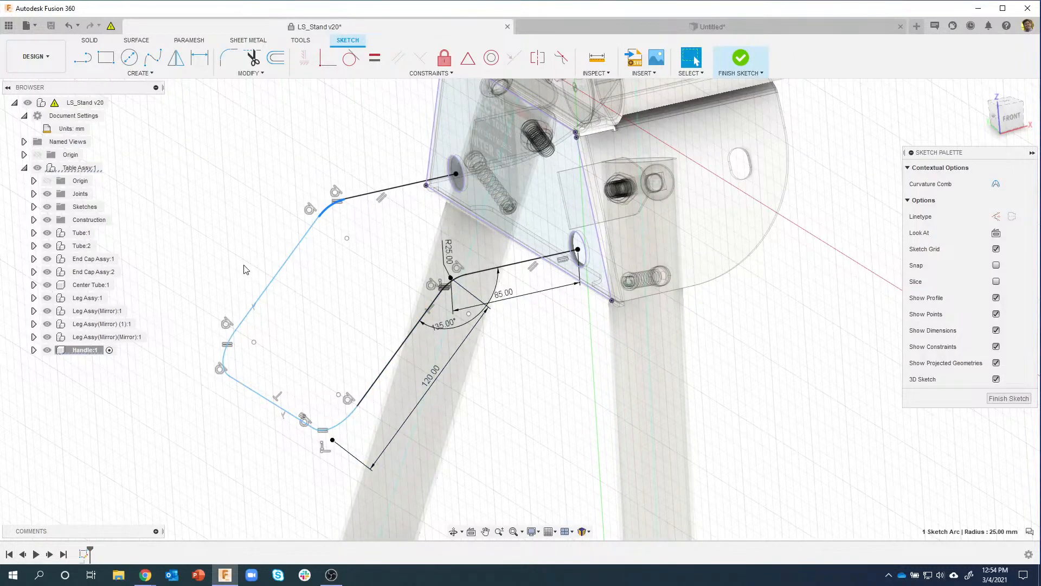
pyautogui.click(524, 434)
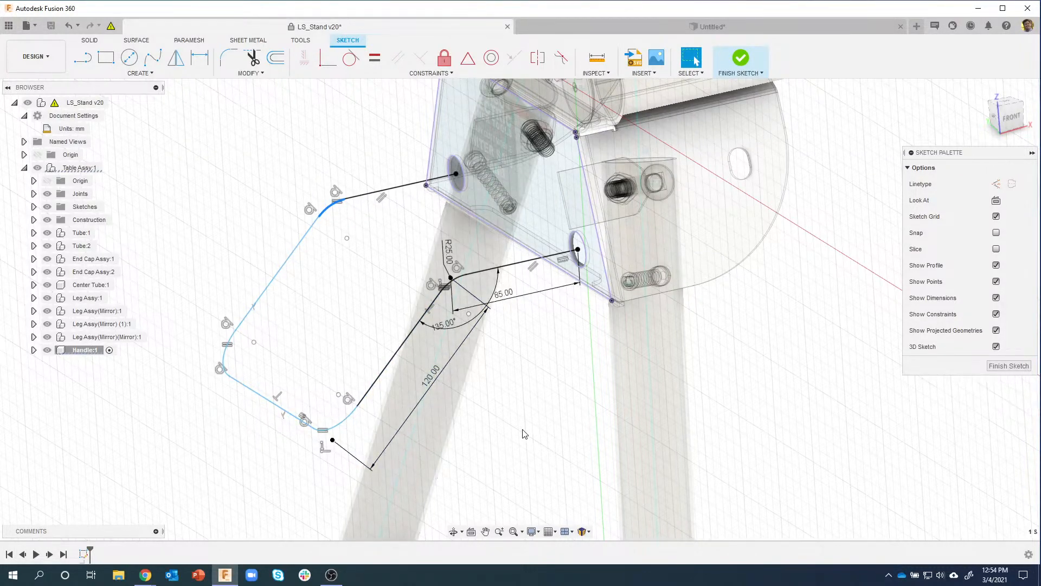
pyautogui.keyDown('shift'); pyautogui.moveTo(523, 429); pyautogui.dragTo(509, 434, button='middle'); pyautogui.keyUp('shift')
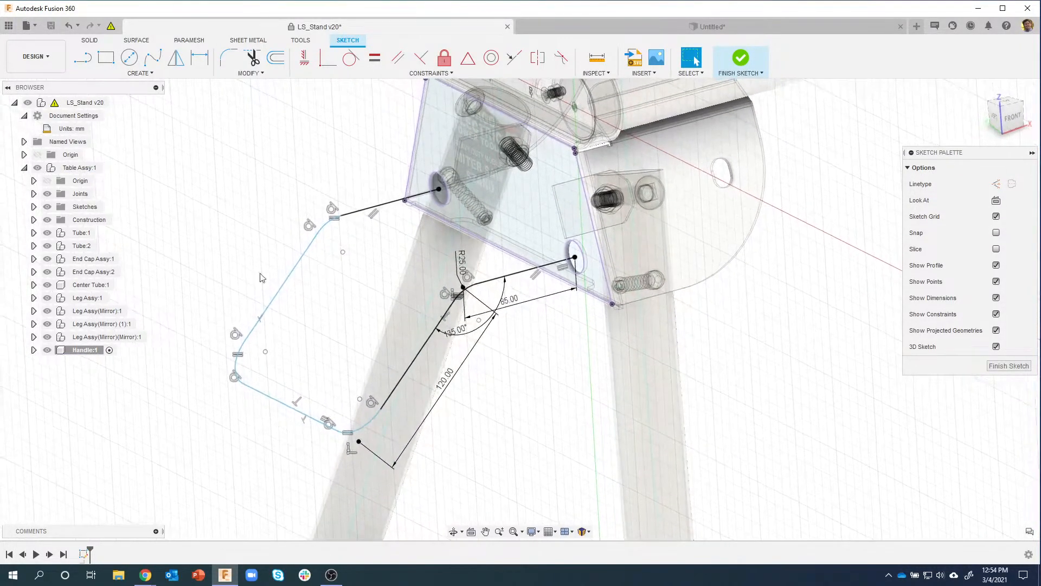
pyautogui.keyDown('shift'); pyautogui.moveTo(582, 310); pyautogui.dragTo(605, 293, button='middle'); pyautogui.keyUp('shift')
pyautogui.click(741, 59)
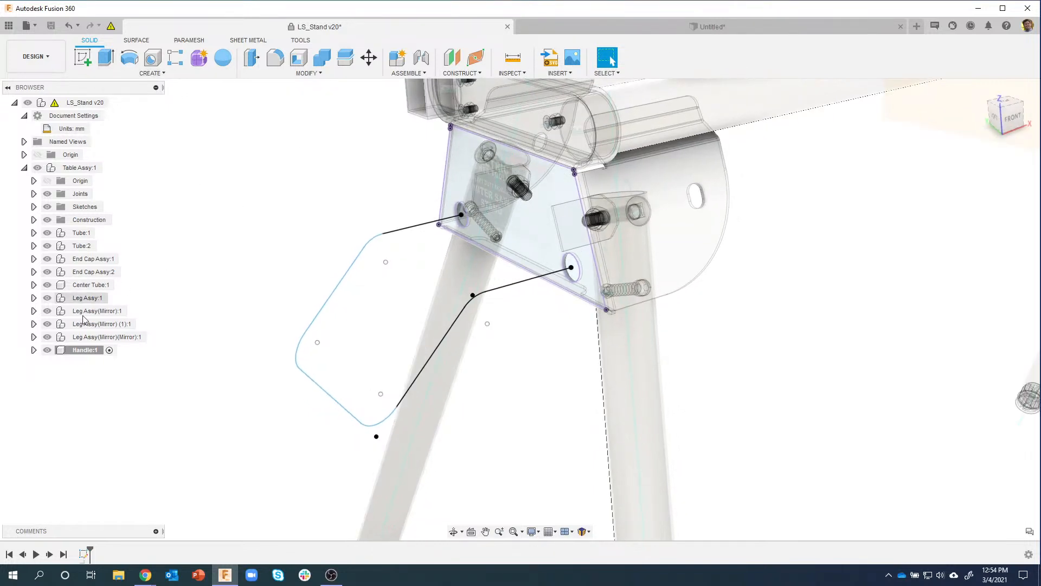
# Step: Create a hollow 25 mm pipe with 1.5 mm wall thickness along the handle sketch path
pyautogui.click(151, 73)
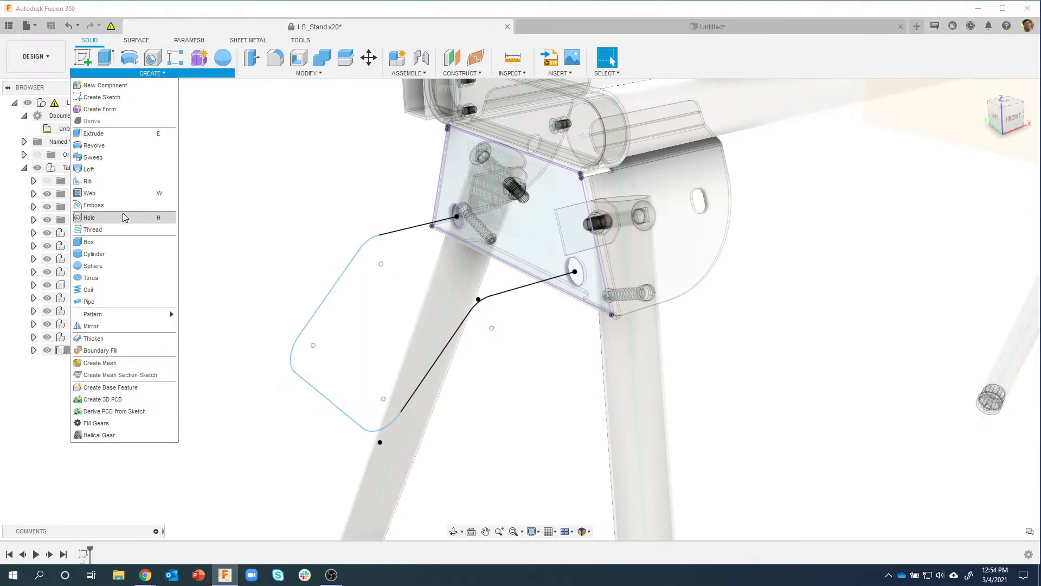
pyautogui.click(103, 301)
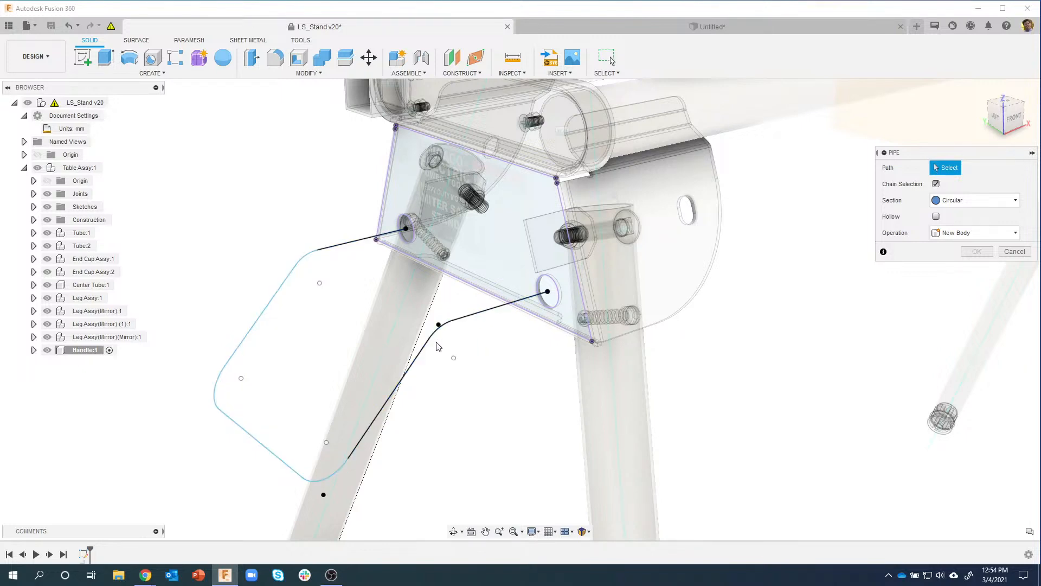
pyautogui.click(483, 320)
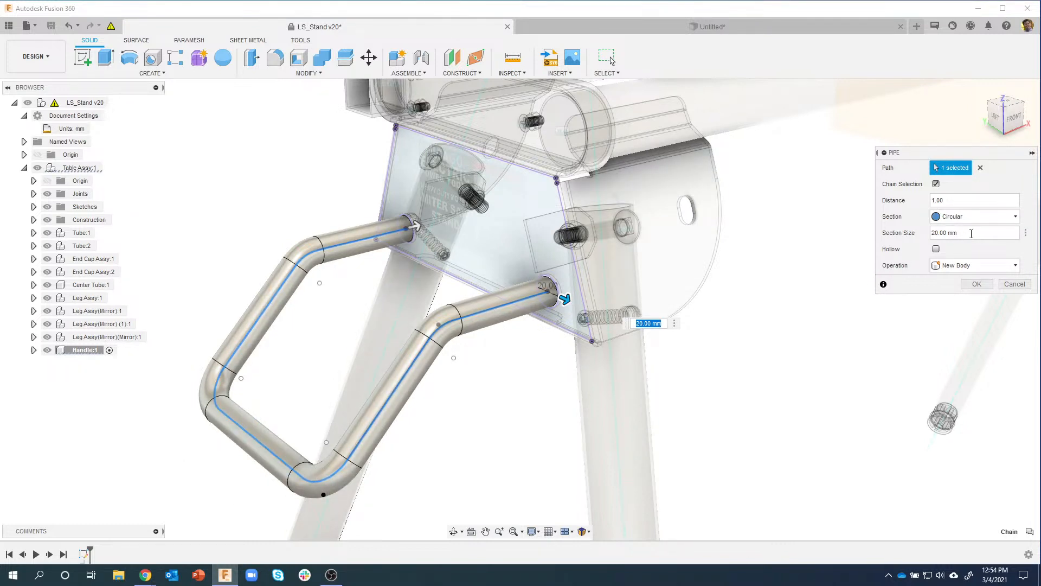
pyautogui.click(972, 233)
pyautogui.click(936, 249)
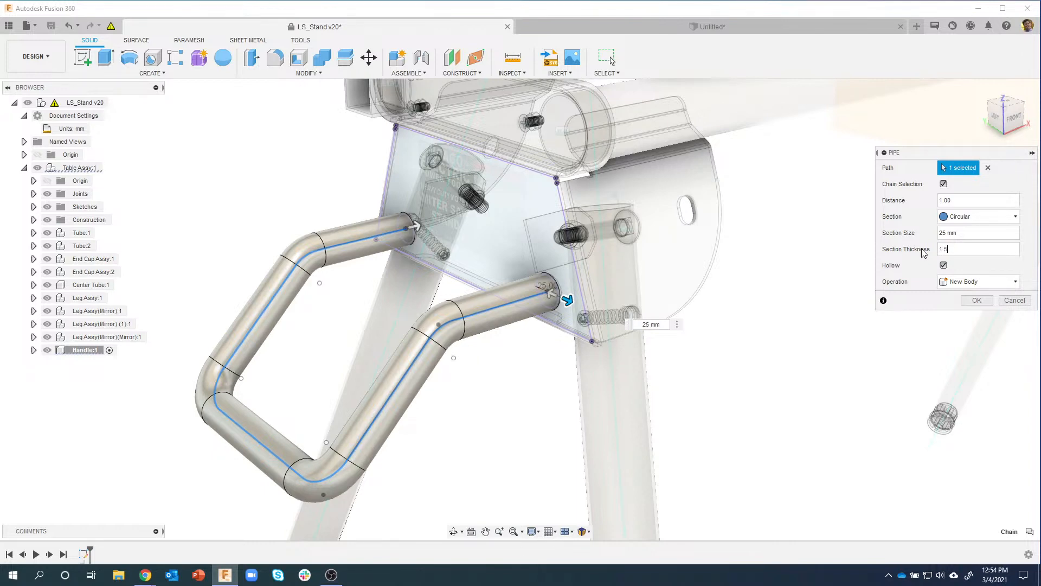
pyautogui.keyDown('shift'); pyautogui.moveTo(790, 273); pyautogui.dragTo(685, 287, button='middle'); pyautogui.keyUp('shift')
pyautogui.scroll(4, 690, 288)
pyautogui.scroll(5, 706, 298)
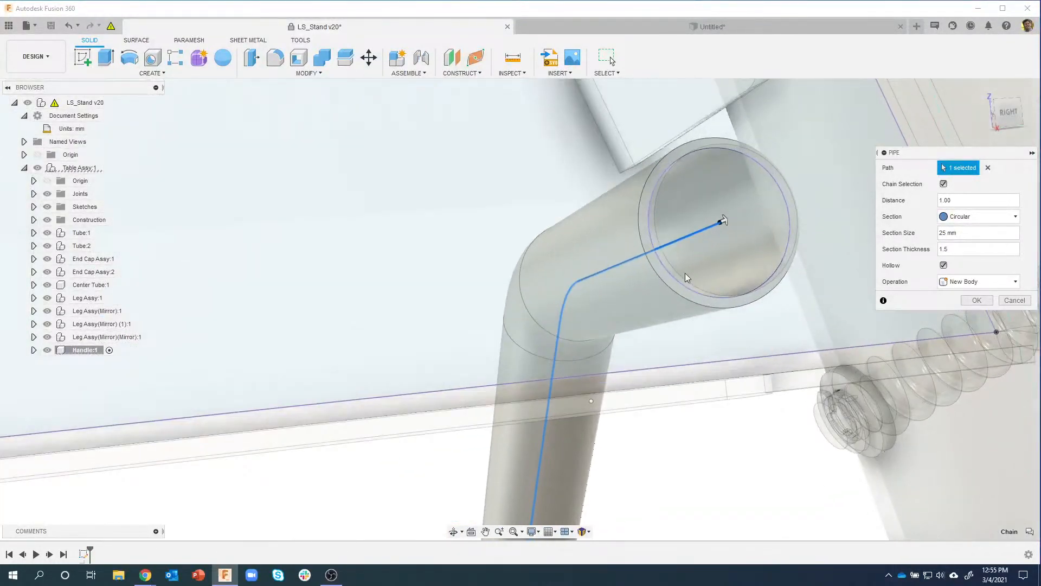
pyautogui.scroll(-8, 738, 293)
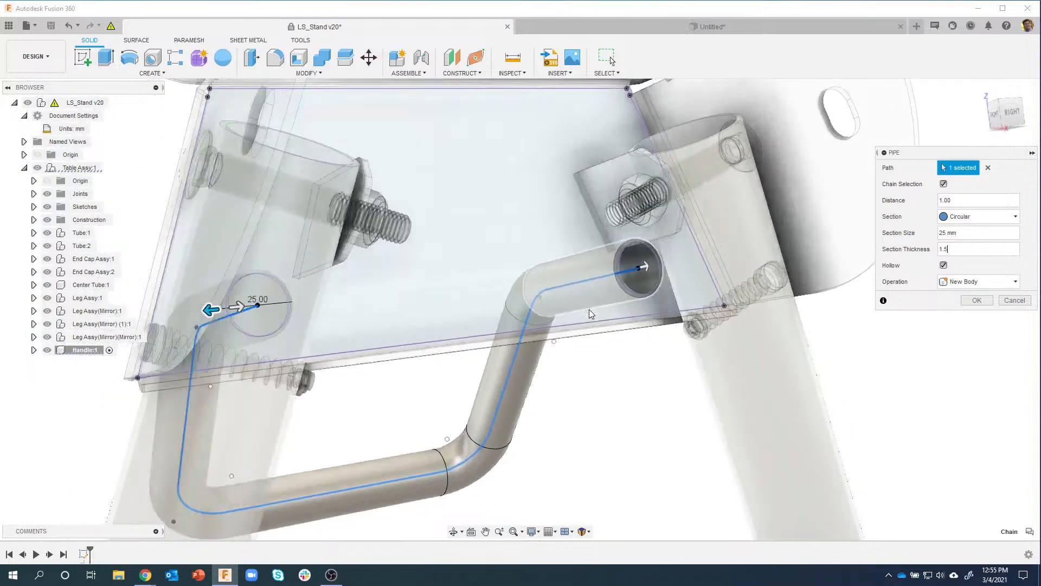
pyautogui.keyDown('shift'); pyautogui.moveTo(591, 314); pyautogui.dragTo(558, 273, button='middle'); pyautogui.keyUp('shift')
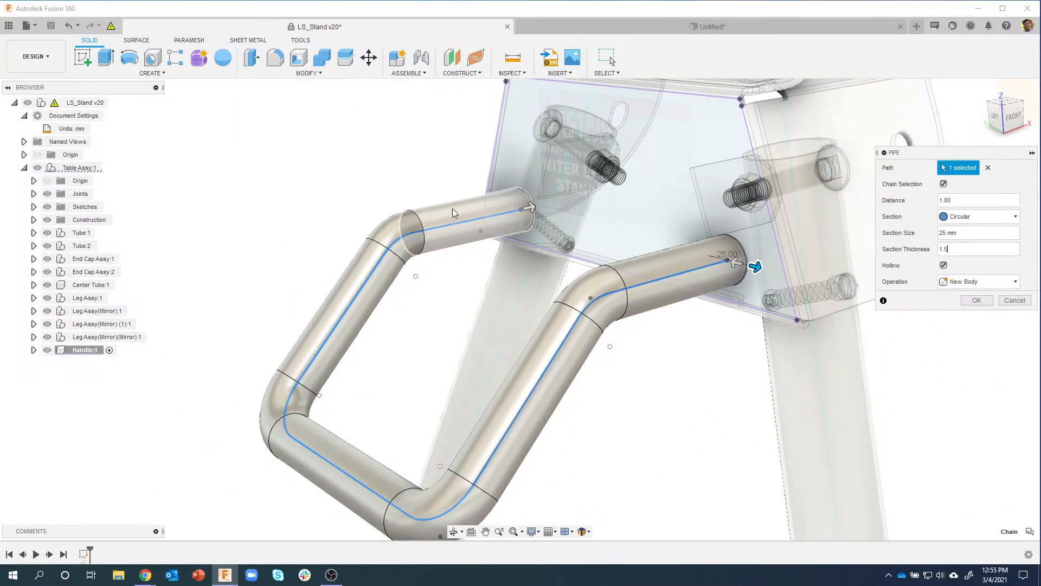
pyautogui.scroll(-2, 675, 247)
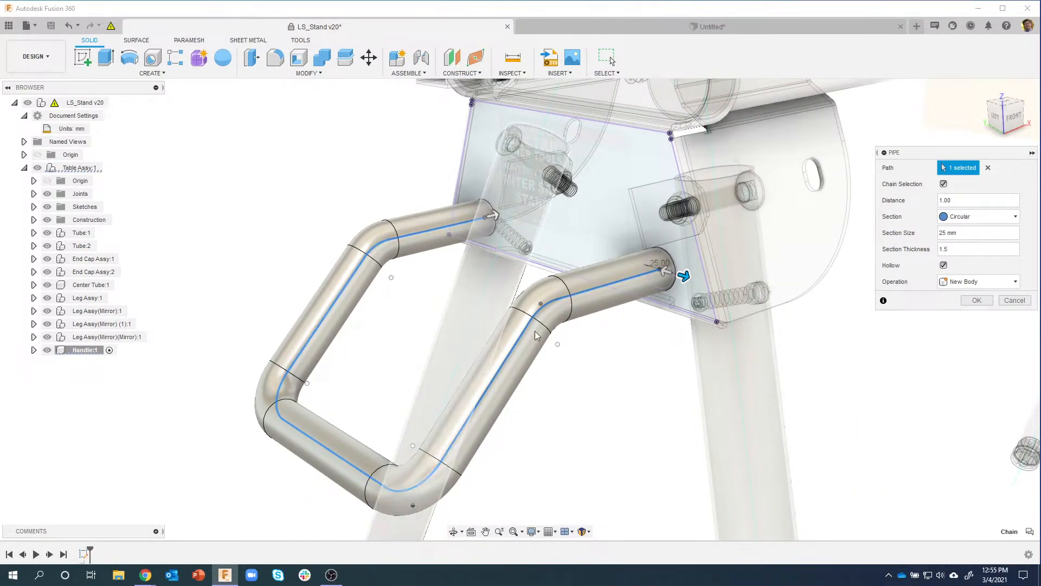
pyautogui.click(976, 300)
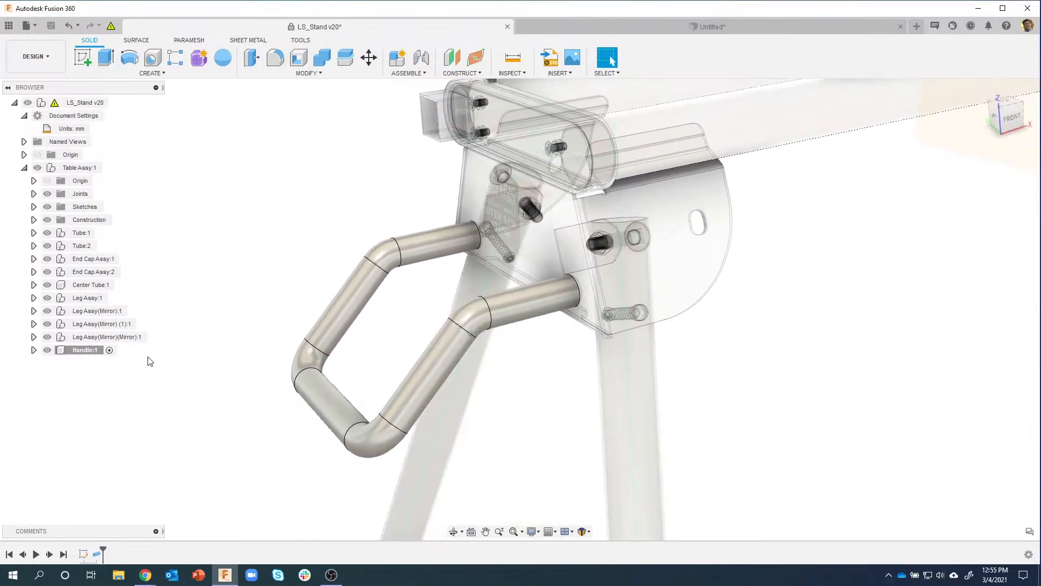
# Step: Activate Leg Support Plate:1 within End Cap Assy:1 and hide the Handle:1 component
pyautogui.click(47, 350)
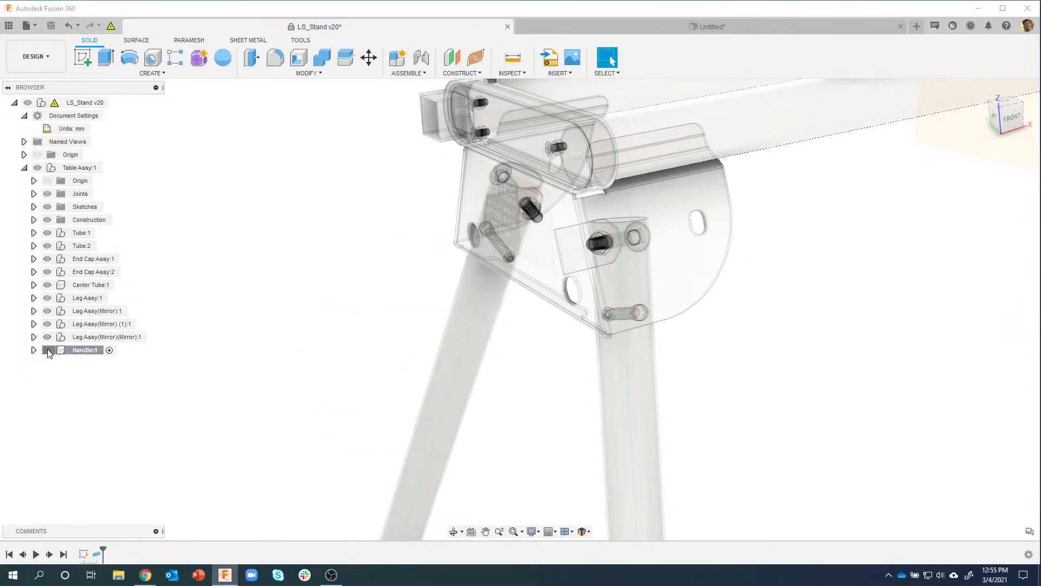
pyautogui.click(47, 350)
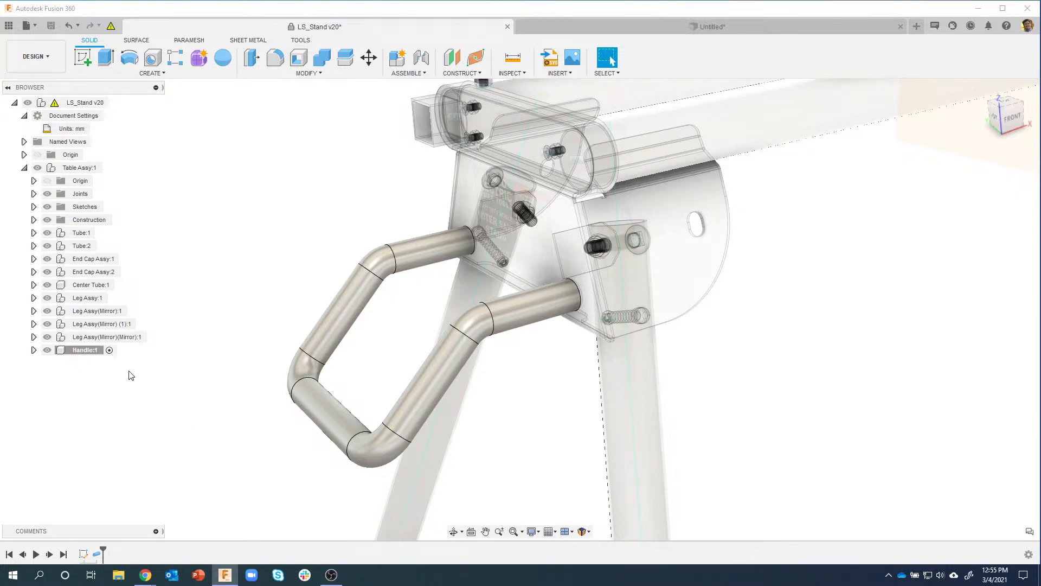
pyautogui.click(700, 285)
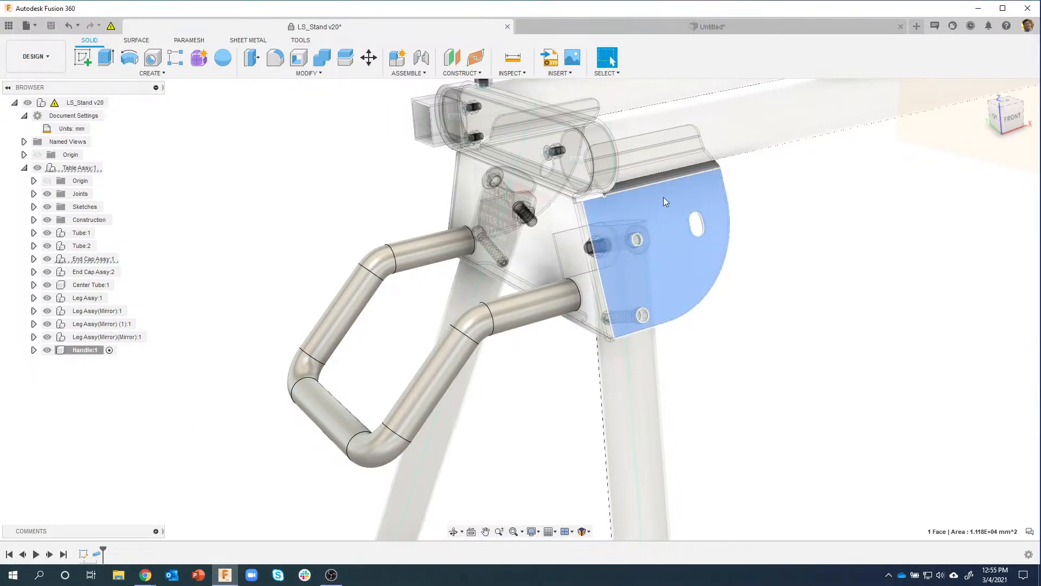
pyautogui.click(33, 259)
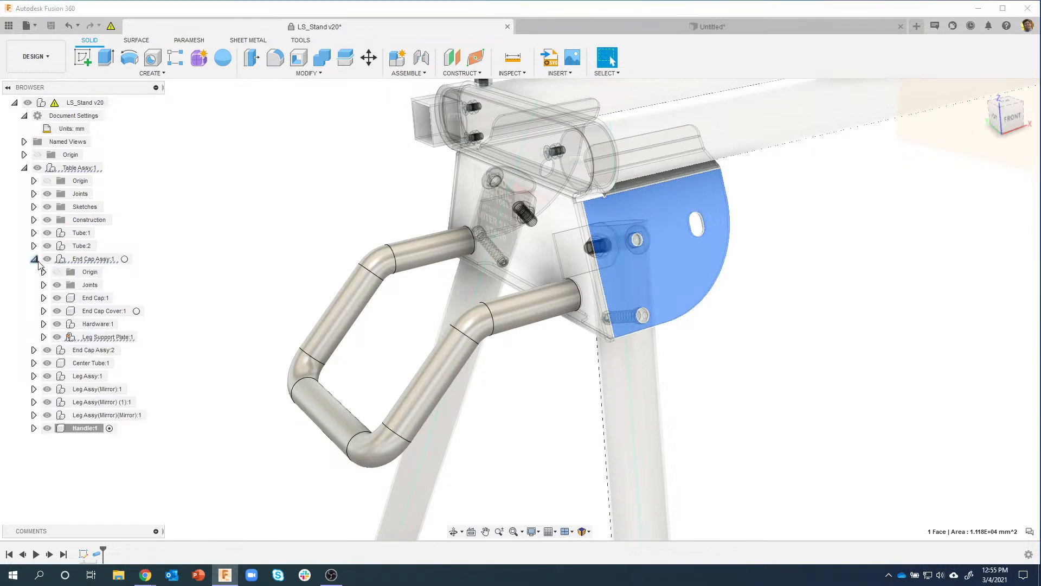
pyautogui.click(122, 337)
pyautogui.click(142, 338)
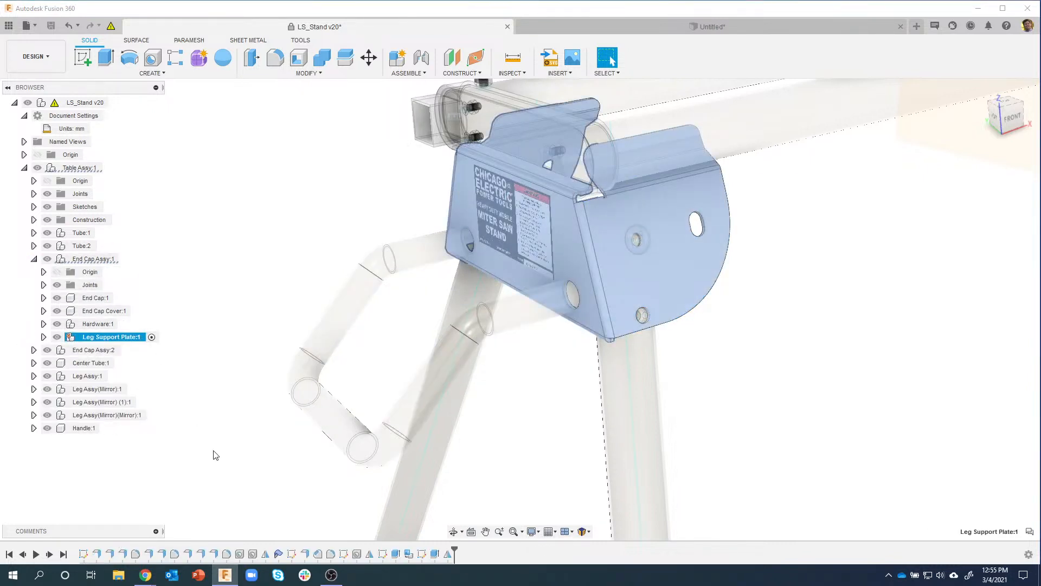
pyautogui.click(47, 428)
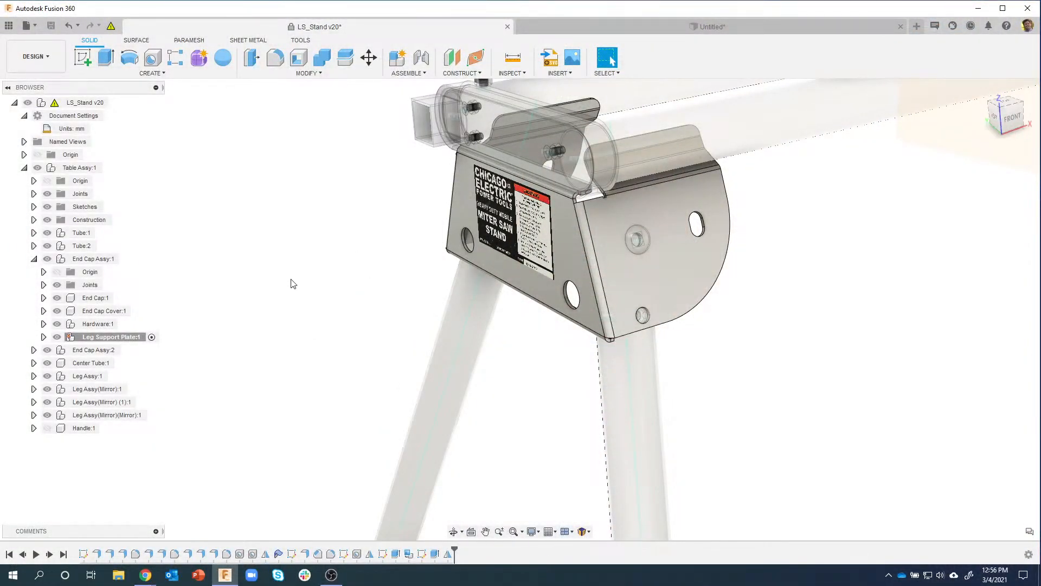
# Step: Add a new component named Handle Mount inside Leg Support Plate:1
pyautogui.rightClick(113, 339)
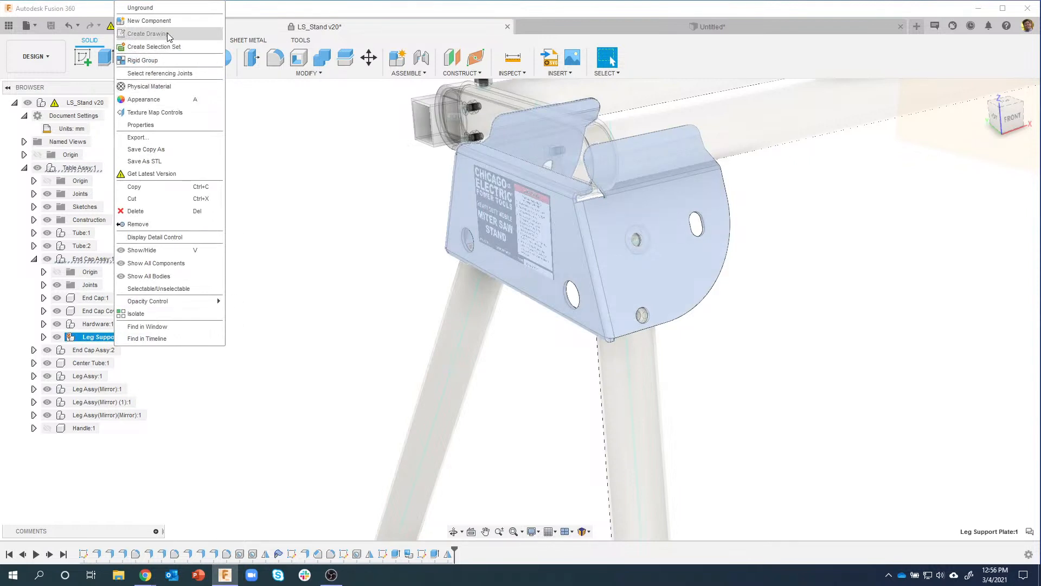
pyautogui.click(158, 21)
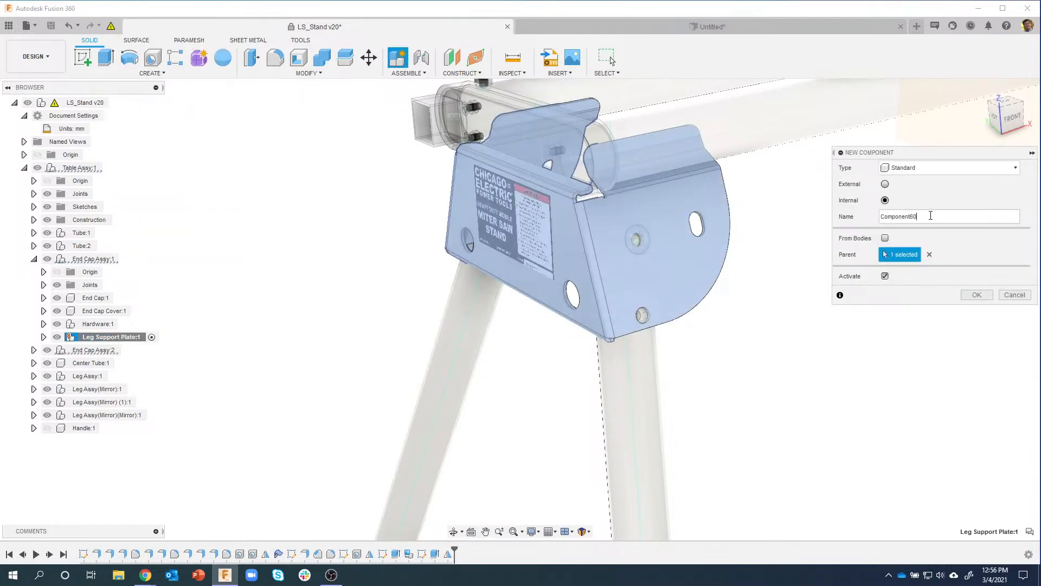
pyautogui.moveTo(931, 216); pyautogui.dragTo(839, 216)
pyautogui.write('Handle Mount')
pyautogui.press('Return')
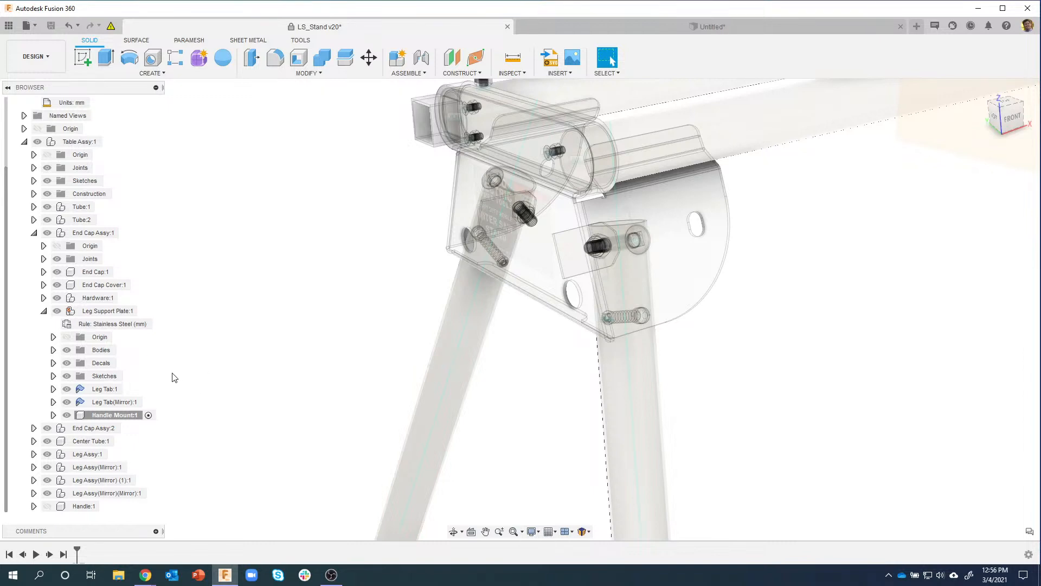
# Step: Show Sketch2 on the plate and start an extrude from its circle profile
pyautogui.click(53, 376)
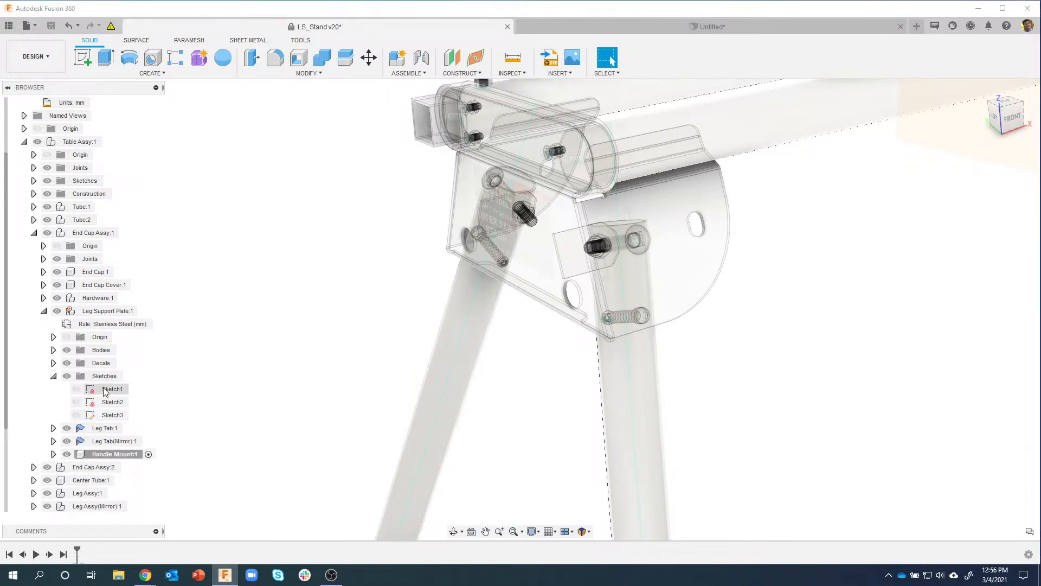
pyautogui.click(76, 402)
pyautogui.keyDown('shift'); pyautogui.moveTo(507, 363); pyautogui.dragTo(588, 298, button='middle'); pyautogui.keyUp('shift')
pyautogui.scroll(5, 553, 293)
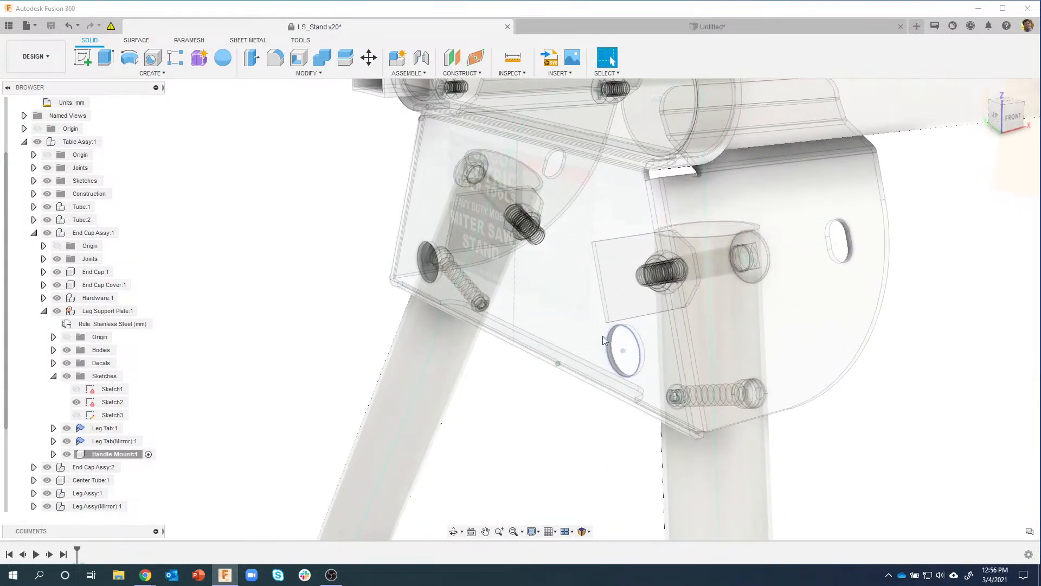
pyautogui.scroll(2, 603, 336)
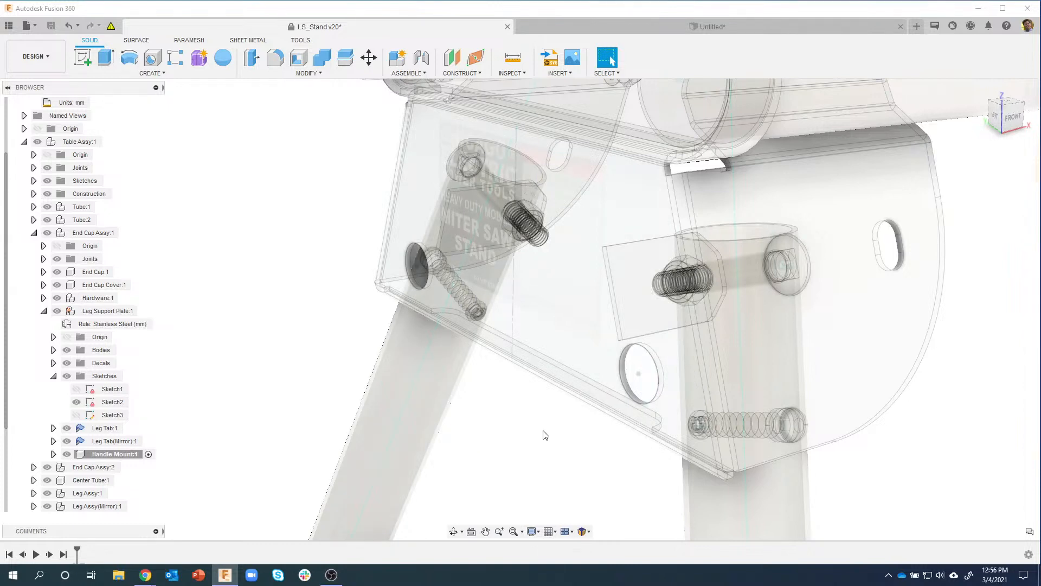
pyautogui.click(639, 364)
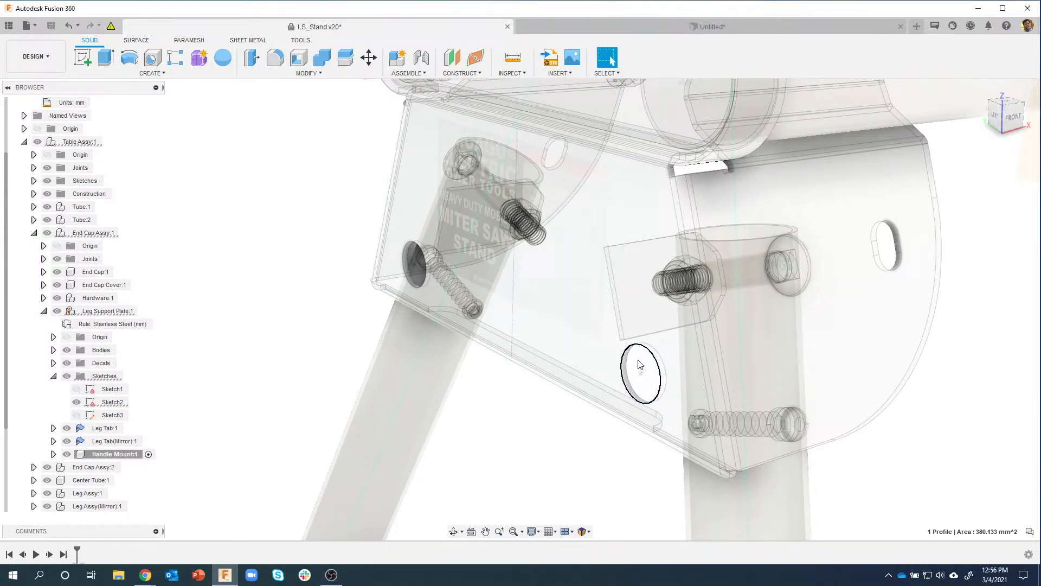
pyautogui.rightClick(639, 360)
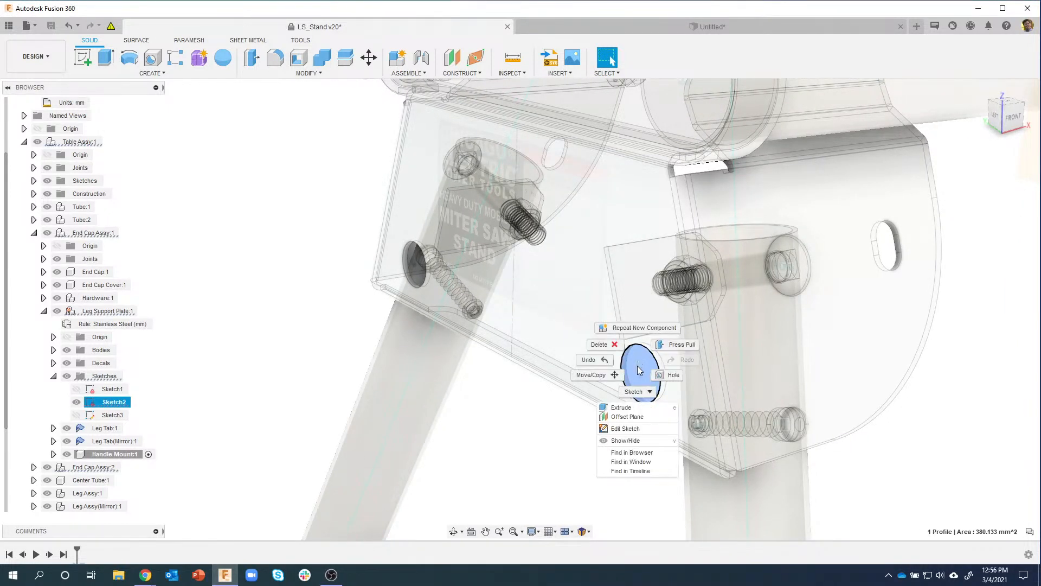
pyautogui.click(618, 408)
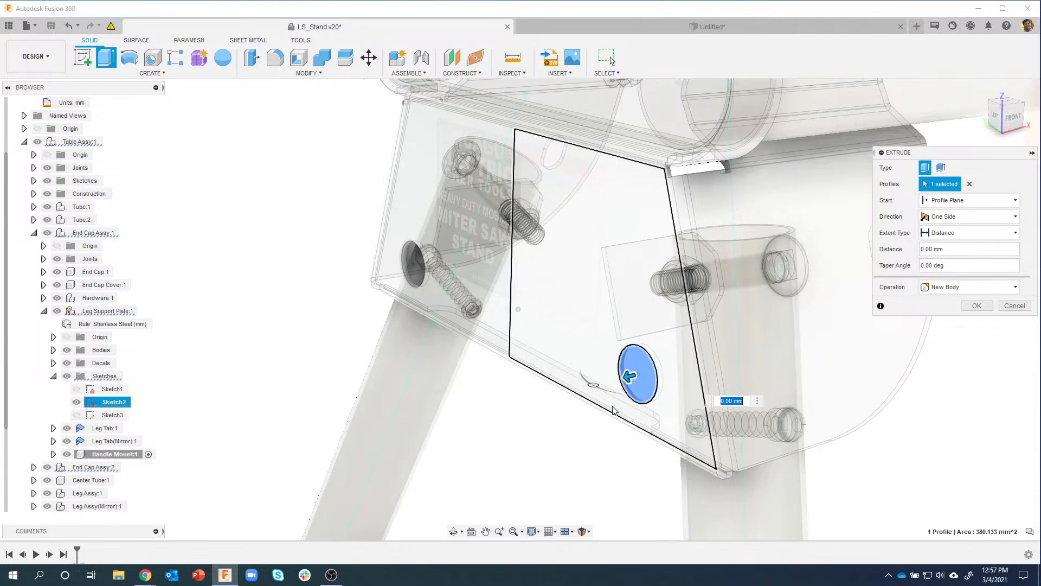
# Step: Make the extrusion thin and two-sided, 20 mm on one side and 8 mm on the other
pyautogui.keyDown('shift'); pyautogui.moveTo(613, 411); pyautogui.dragTo(646, 378, button='middle'); pyautogui.keyUp('shift')
pyautogui.scroll(2, 592, 400)
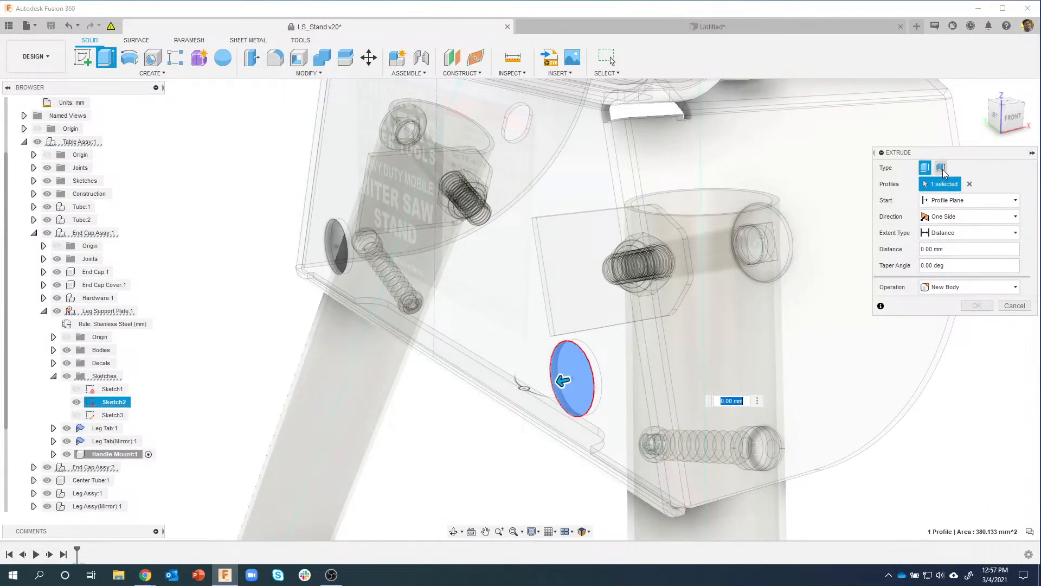
pyautogui.click(942, 169)
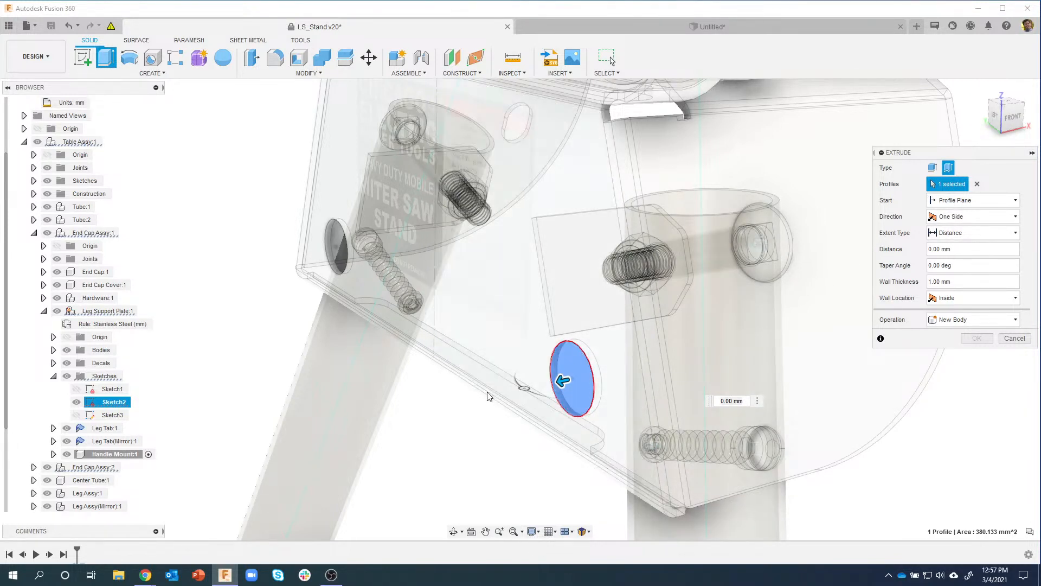
pyautogui.click(974, 216)
pyautogui.click(951, 237)
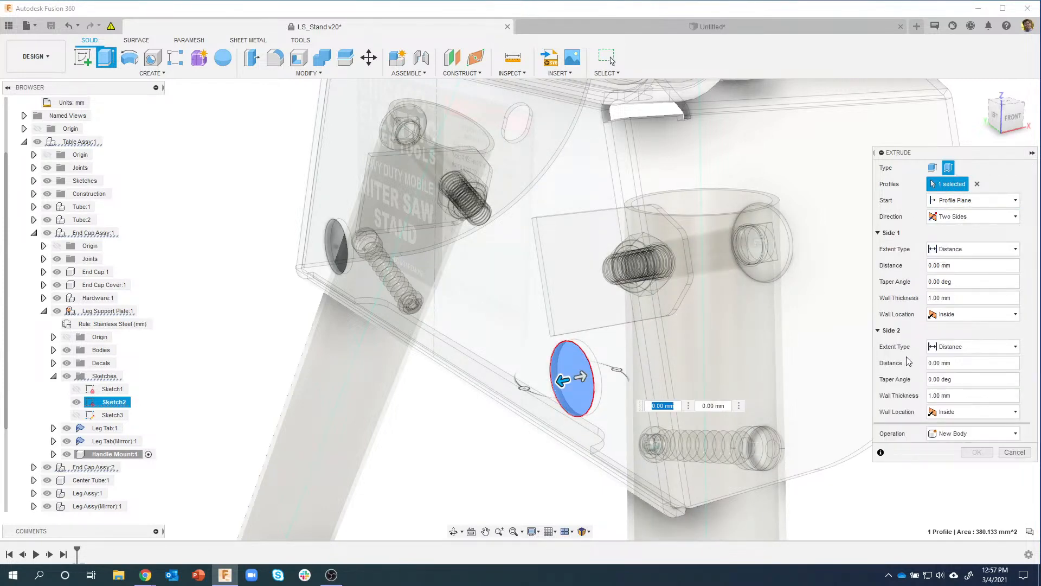
pyautogui.click(971, 267)
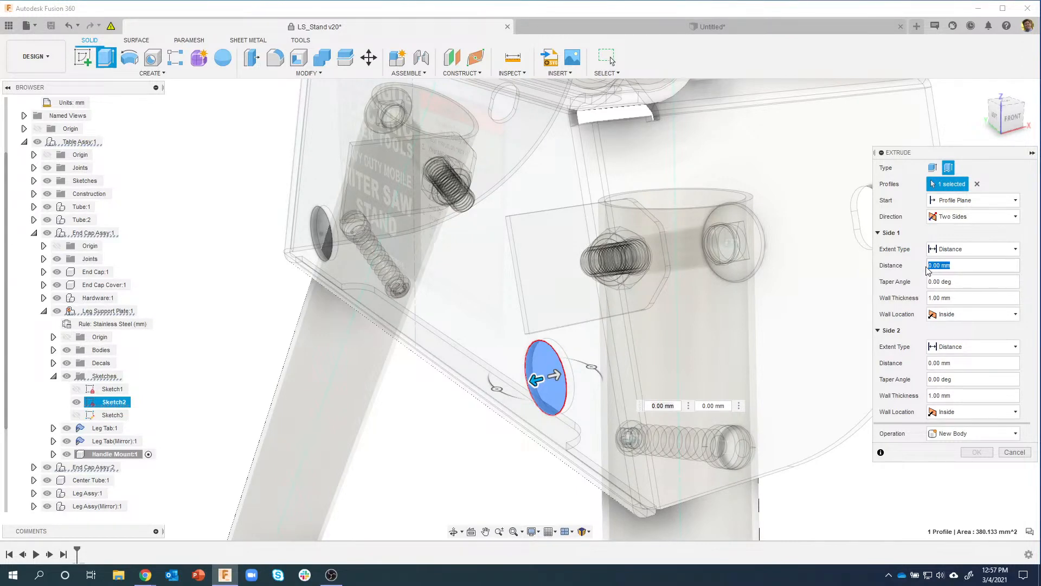
pyautogui.write('20')
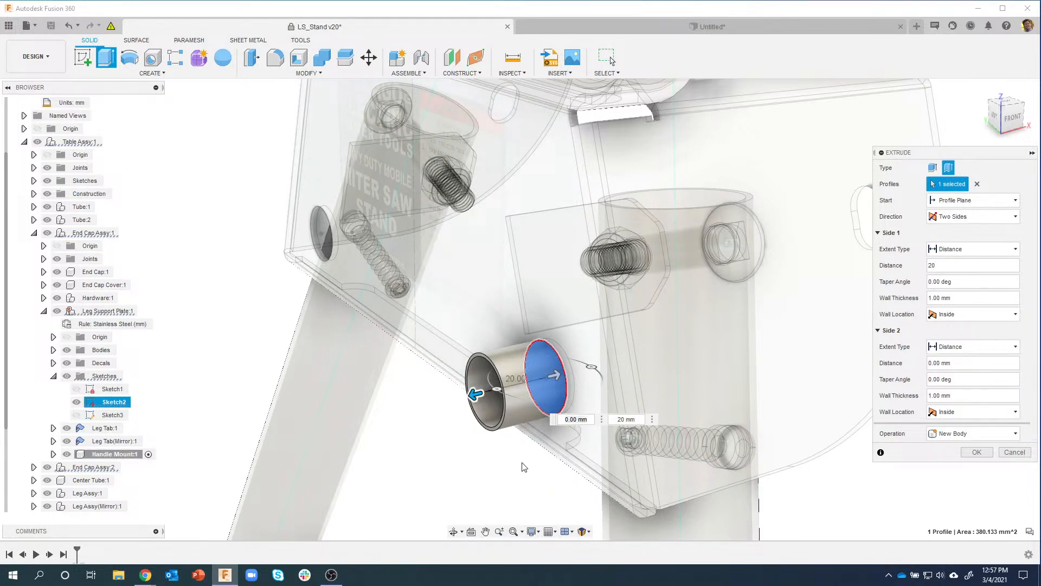
pyautogui.click(948, 364)
pyautogui.write('8')
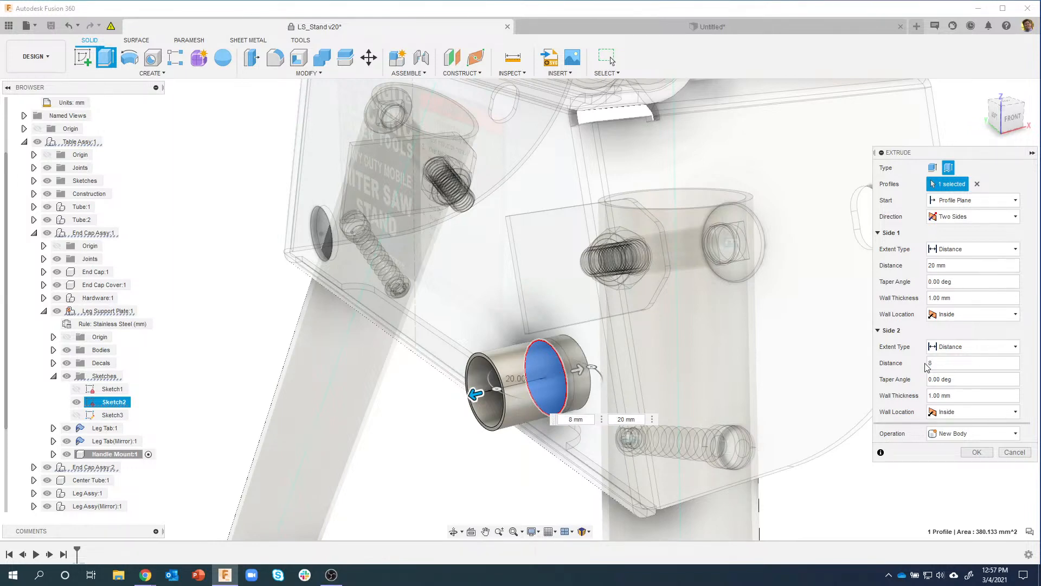
pyautogui.keyDown('shift'); pyautogui.moveTo(703, 369); pyautogui.dragTo(781, 434, button='middle'); pyautogui.keyUp('shift')
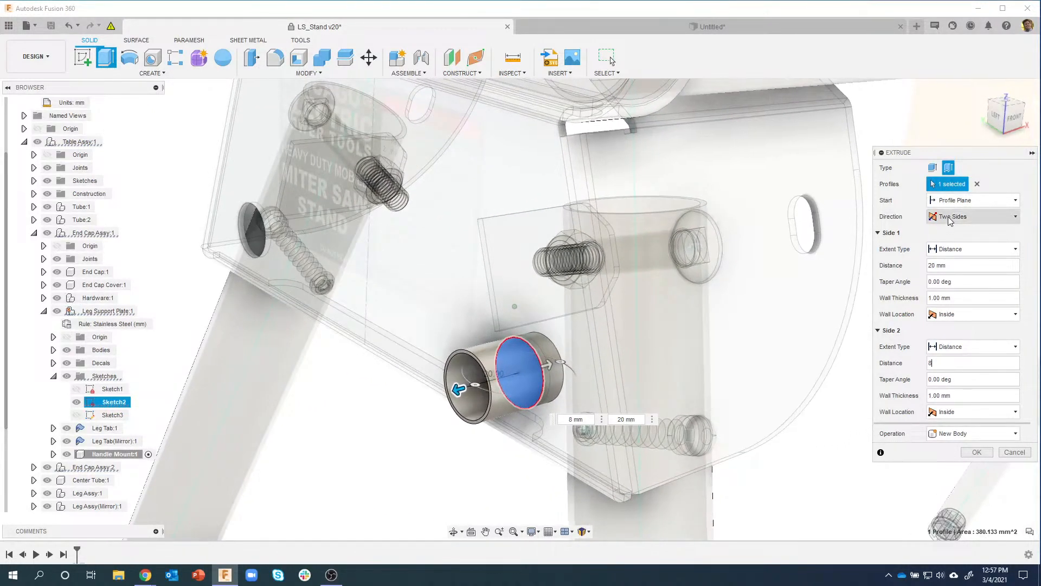
pyautogui.click(970, 220)
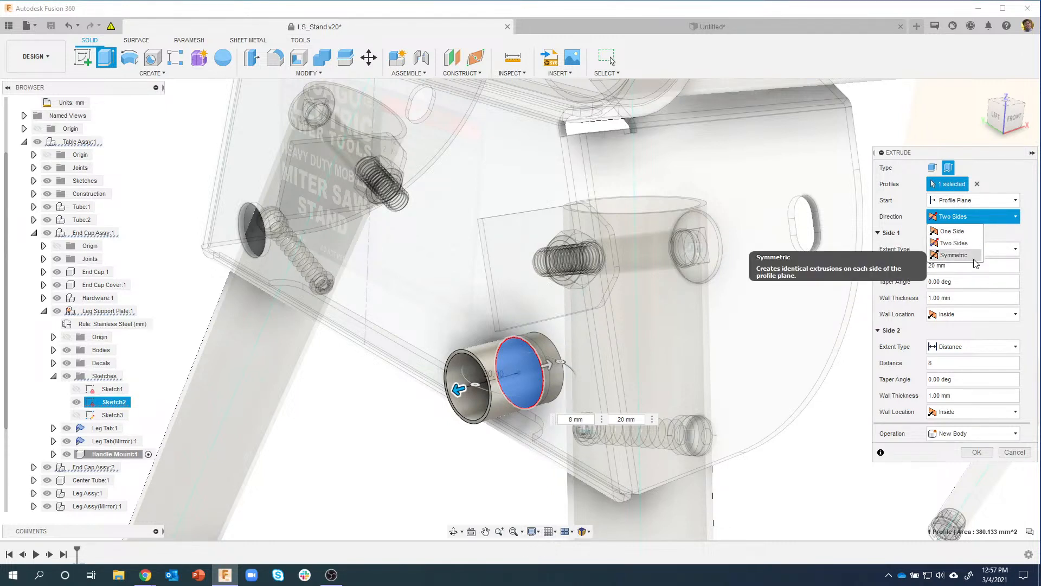
pyautogui.click(981, 218)
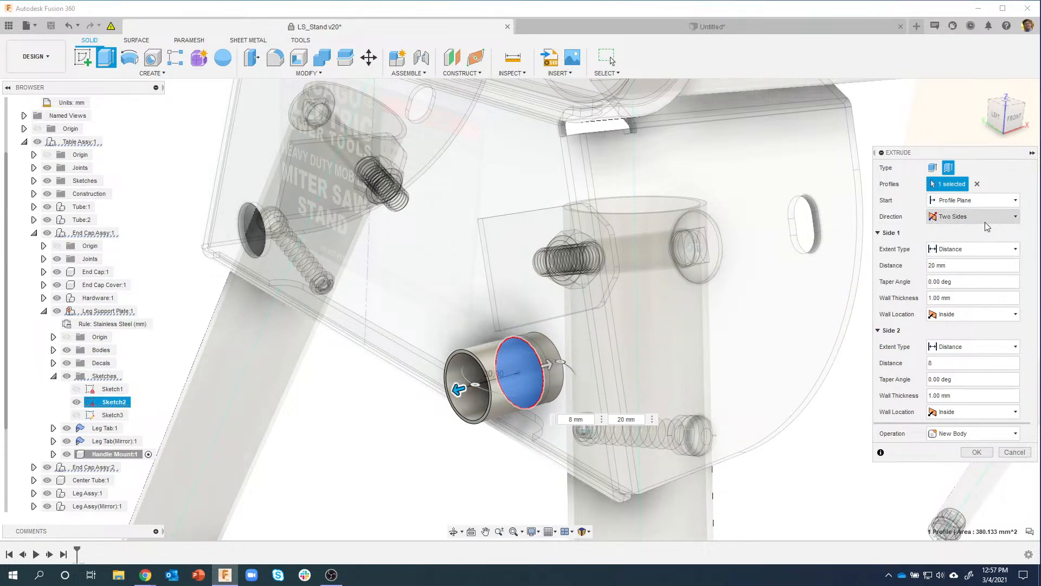
# Step: Set the sleeve's wall thickness to 1.5 mm and create the extrusion
pyautogui.moveTo(968, 294); pyautogui.dragTo(902, 300)
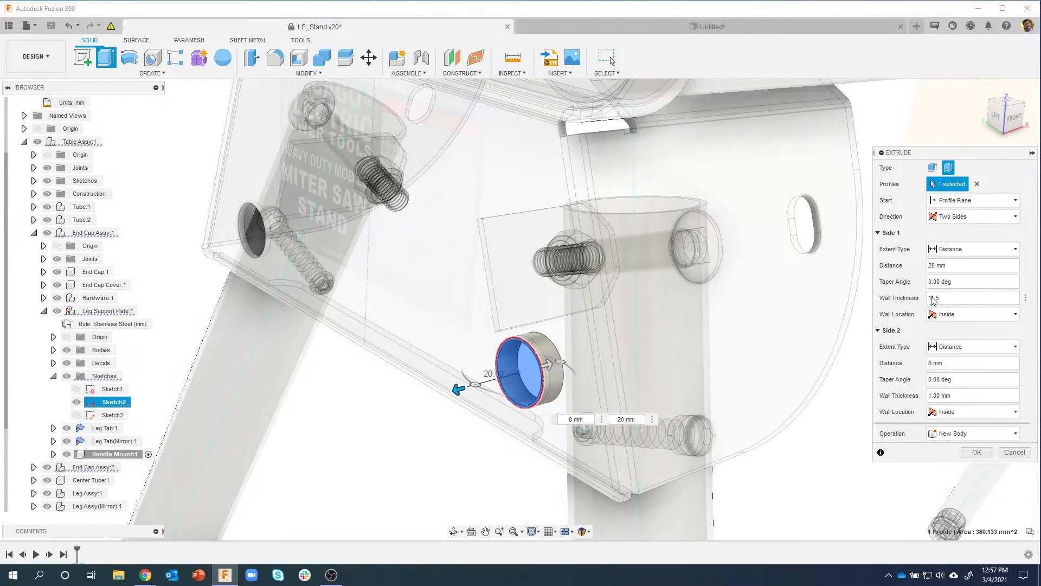
pyautogui.write('5')
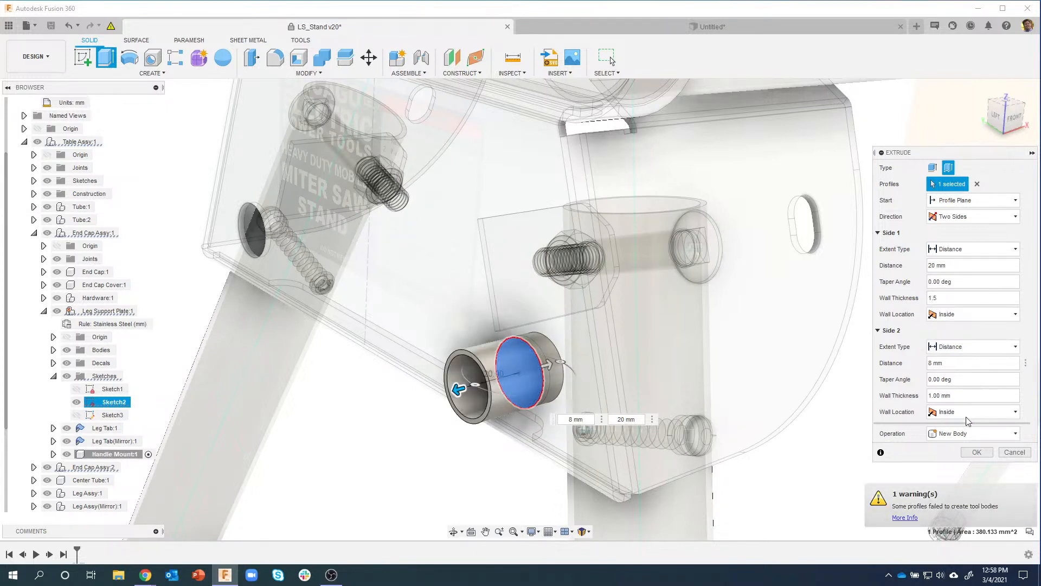
pyautogui.click(963, 395)
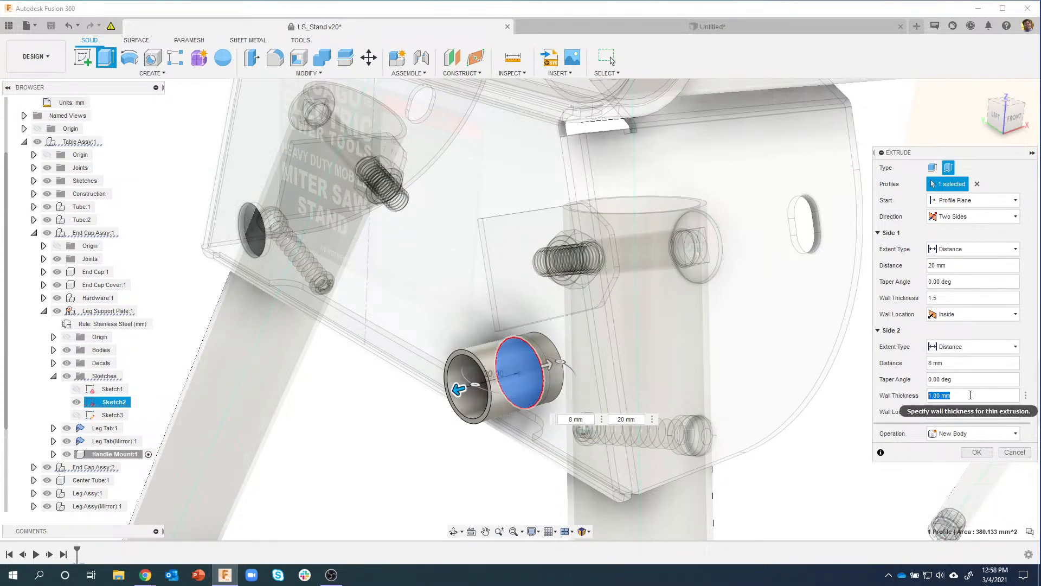
pyautogui.write('1.5')
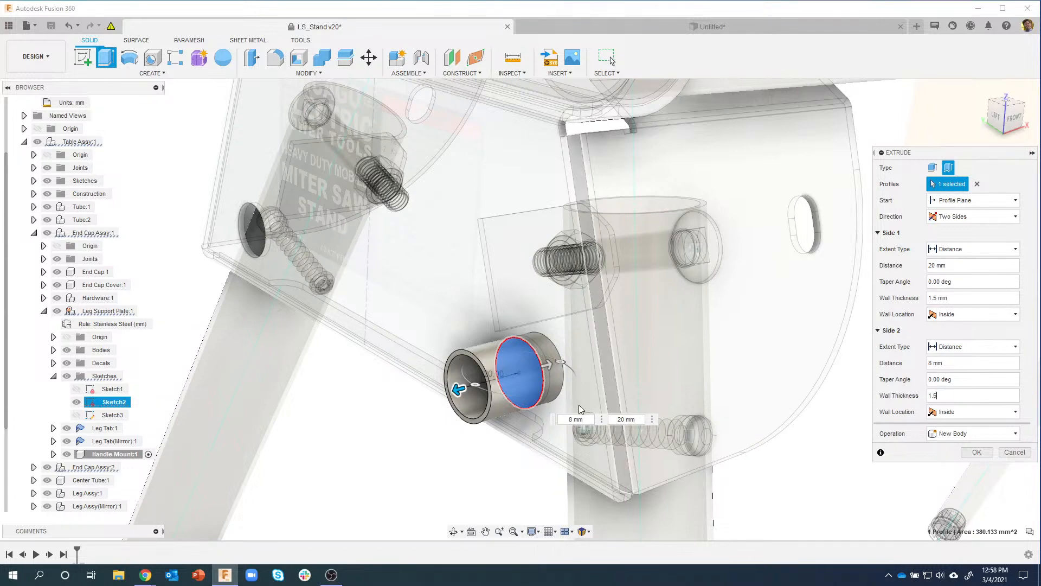
pyautogui.keyDown('shift'); pyautogui.moveTo(603, 348); pyautogui.dragTo(569, 352, button='middle'); pyautogui.keyUp('shift')
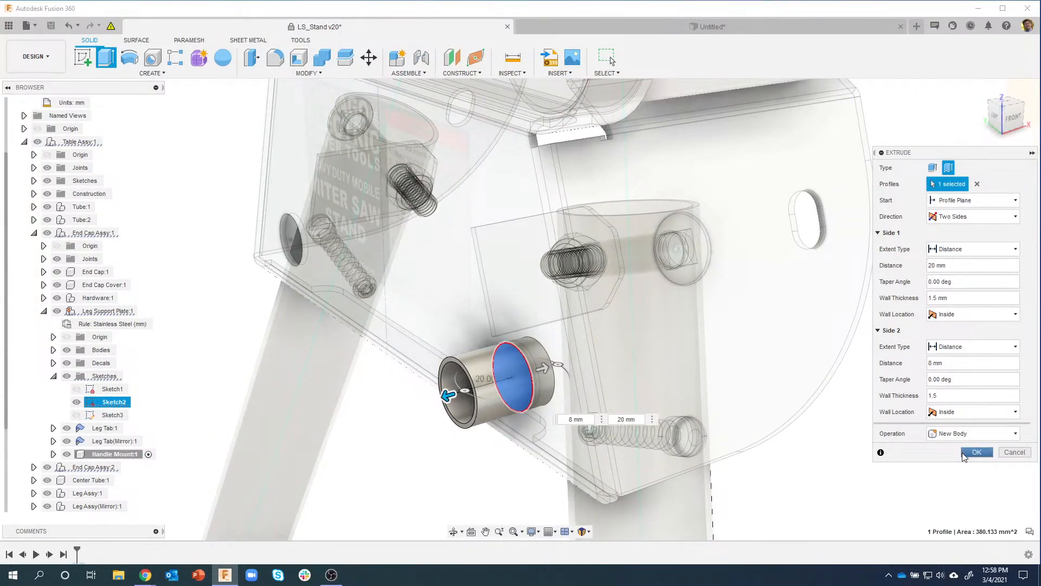
pyautogui.click(976, 451)
pyautogui.keyDown('shift'); pyautogui.moveTo(573, 421); pyautogui.dragTo(473, 473, button='middle'); pyautogui.keyUp('shift')
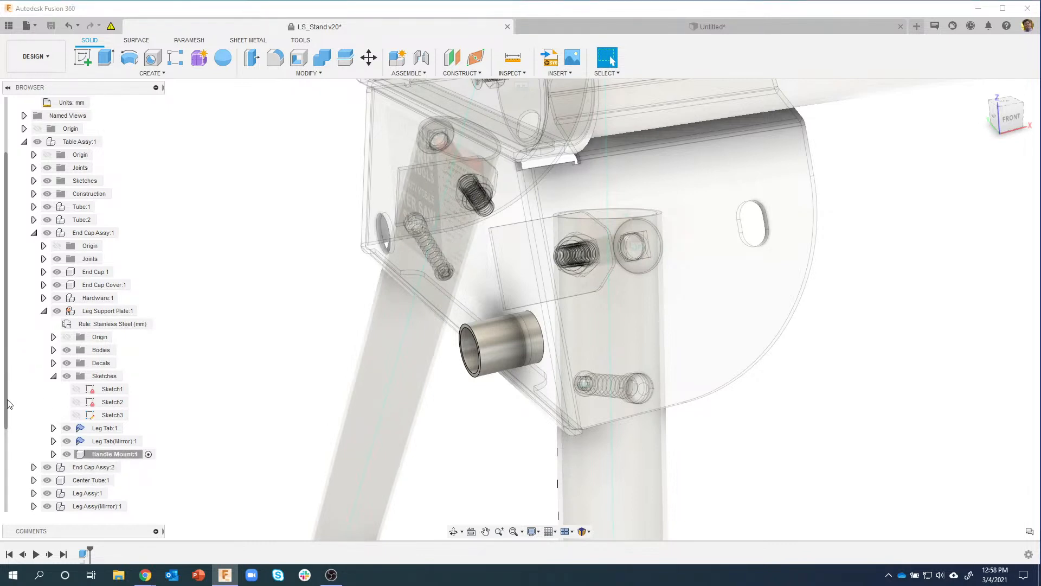
# Step: Unhide Handle:1 and make it the active component
pyautogui.scroll(-1, 9, 406)
pyautogui.click(47, 508)
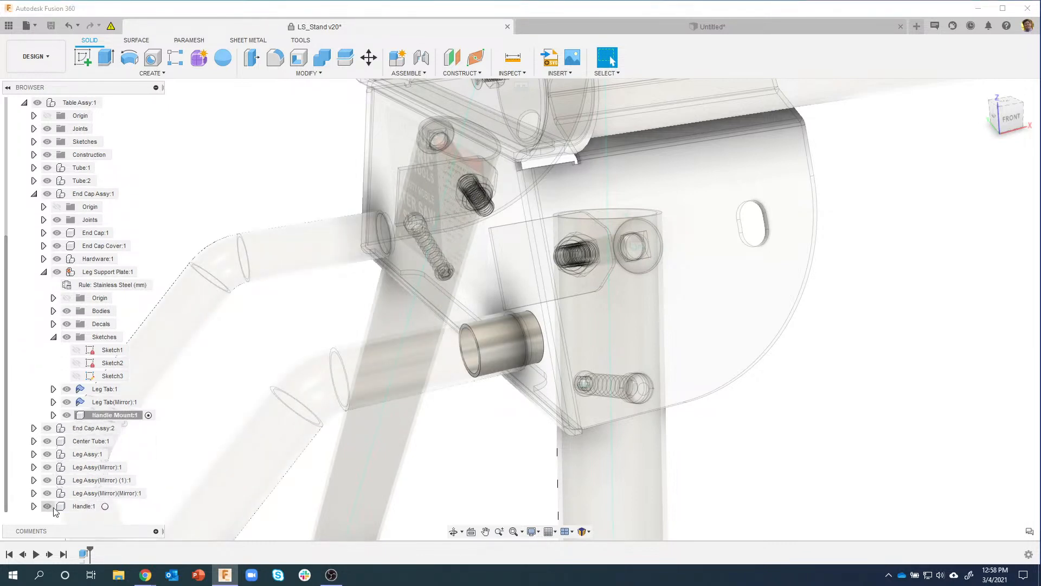
pyautogui.click(108, 506)
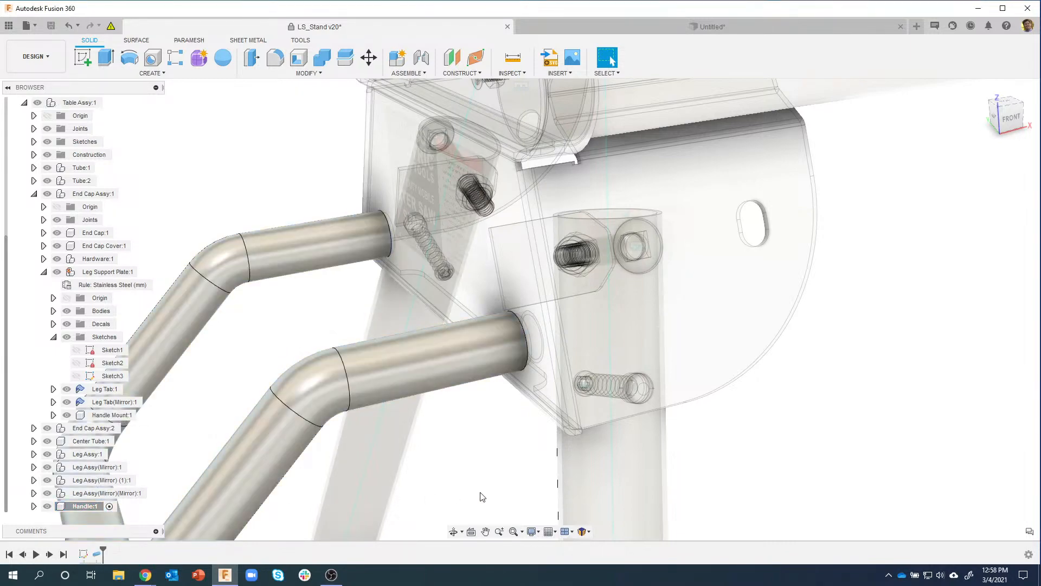
pyautogui.keyDown('shift'); pyautogui.moveTo(481, 495); pyautogui.dragTo(526, 330, button='middle'); pyautogui.keyUp('shift')
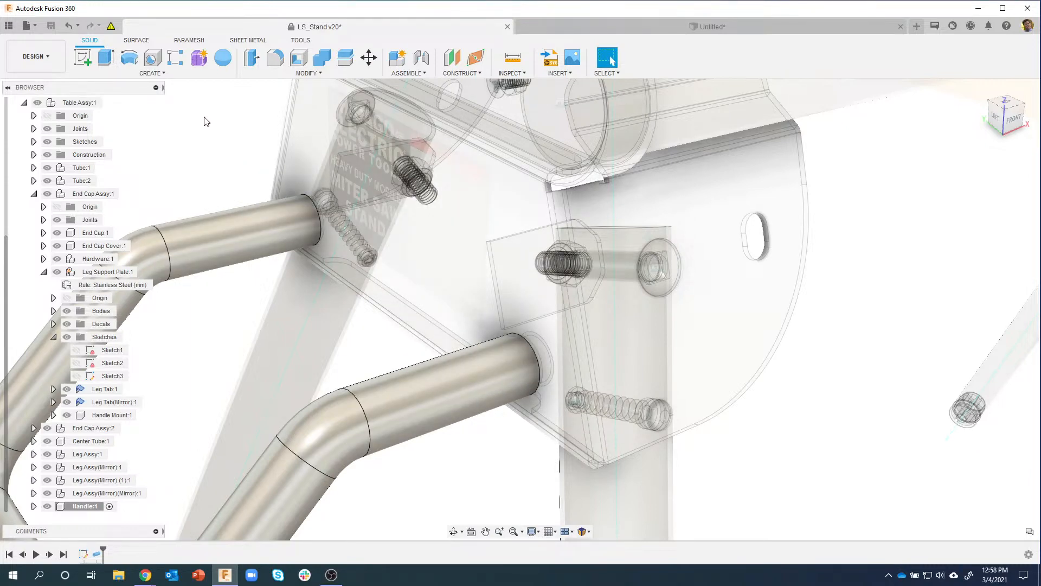
pyautogui.click(152, 58)
# Step: Place a 6.5 mm hole on the lower handle tube, 10 mm from the tube end
pyautogui.scroll(5, 481, 359)
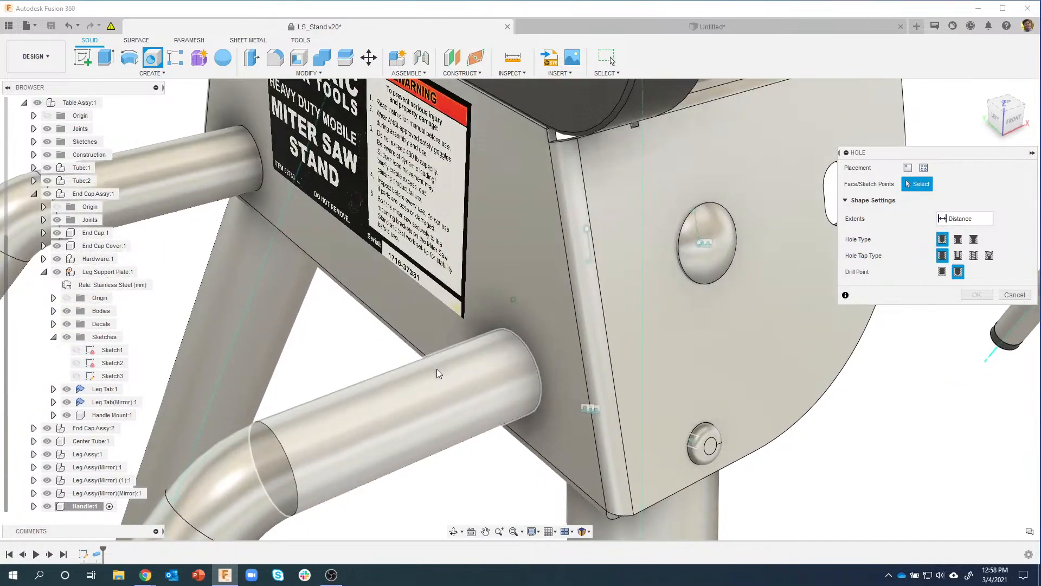
pyautogui.click(390, 419)
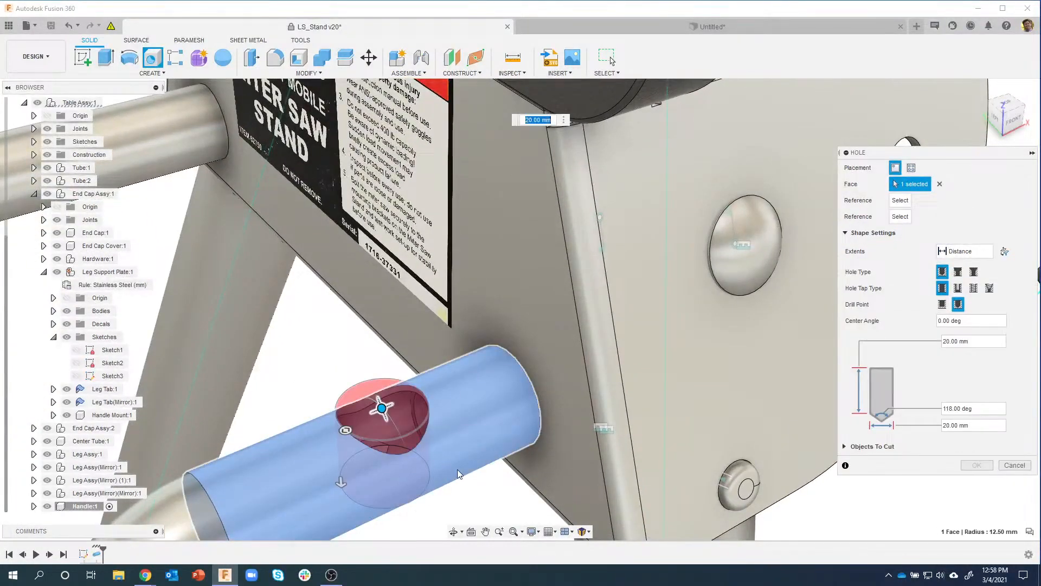
pyautogui.moveTo(502, 473)
pyautogui.keyDown('shift'); pyautogui.mouseDown(button='middle')
pyautogui.moveTo(571, 389)
pyautogui.moveTo(509, 435)
pyautogui.moveTo(558, 437)
pyautogui.moveTo(494, 432)
pyautogui.moveTo(545, 456)
pyautogui.moveTo(481, 448)
pyautogui.moveTo(526, 456)
pyautogui.moveTo(505, 459)
pyautogui.mouseUp(button='middle'); pyautogui.keyUp('shift')
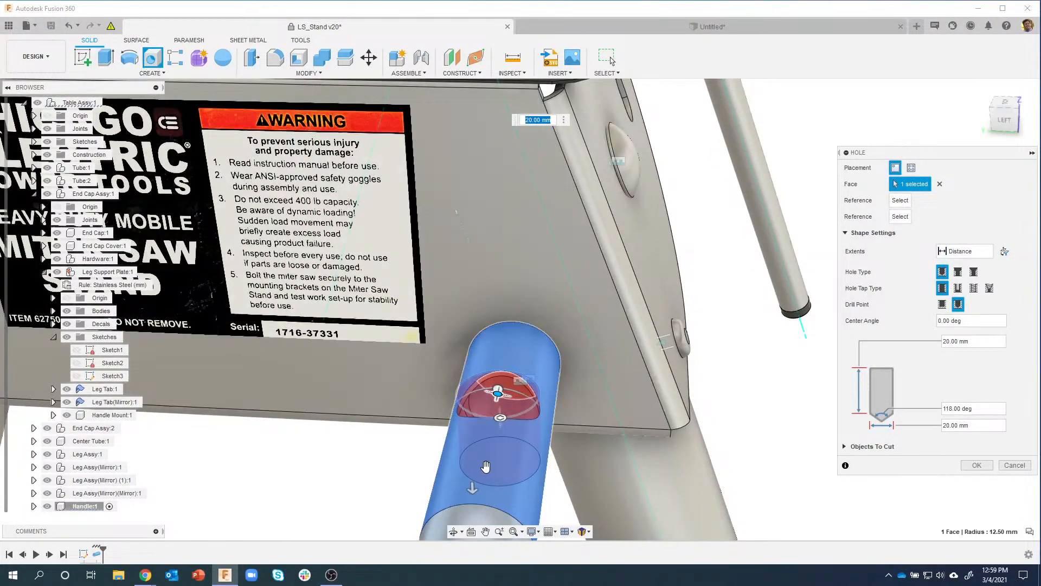
pyautogui.keyDown('shift'); pyautogui.moveTo(505, 339); pyautogui.dragTo(509, 316, button='middle'); pyautogui.keyUp('shift')
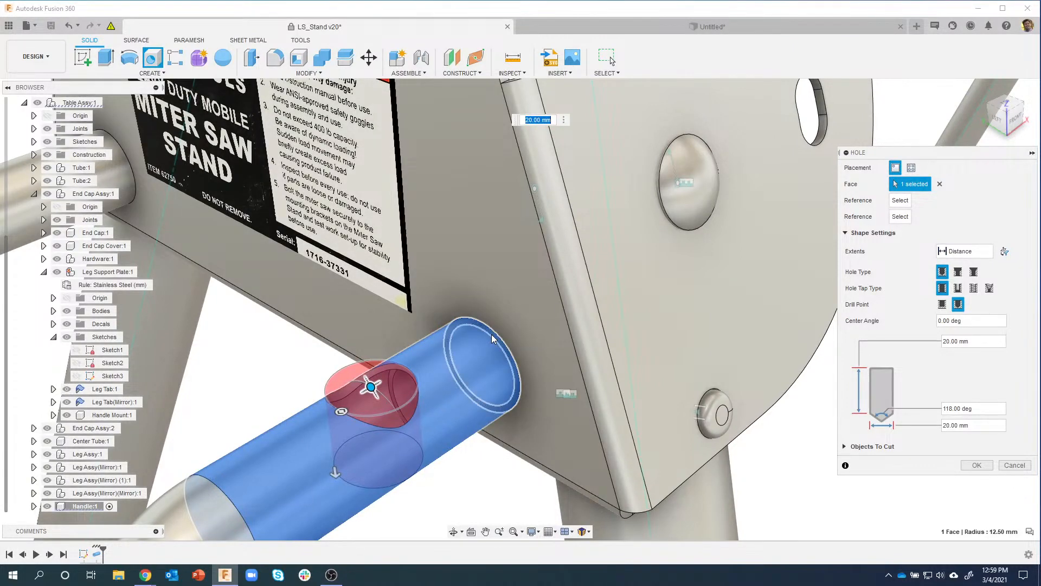
pyautogui.click(492, 336)
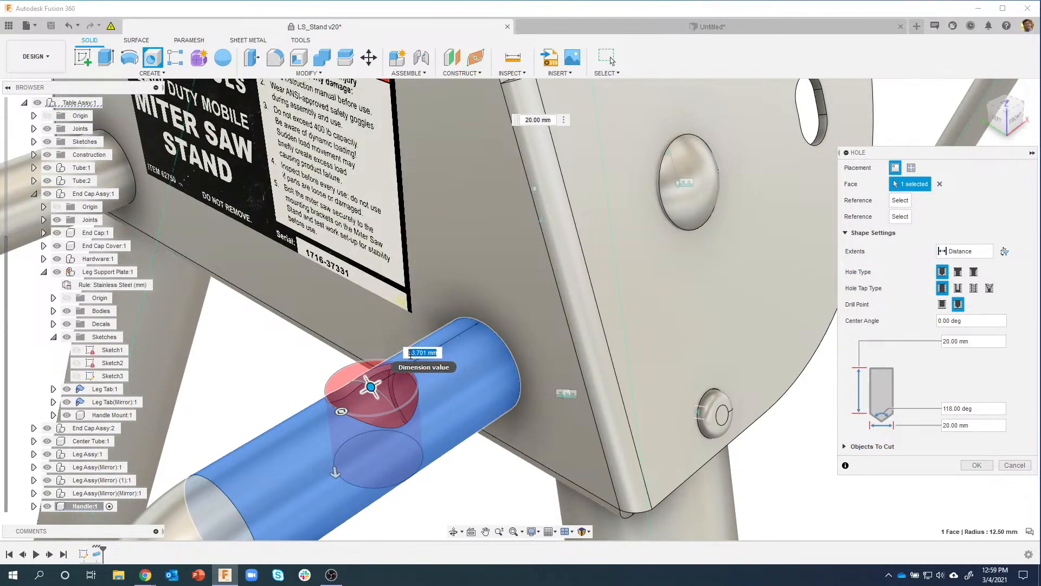
pyautogui.write('10')
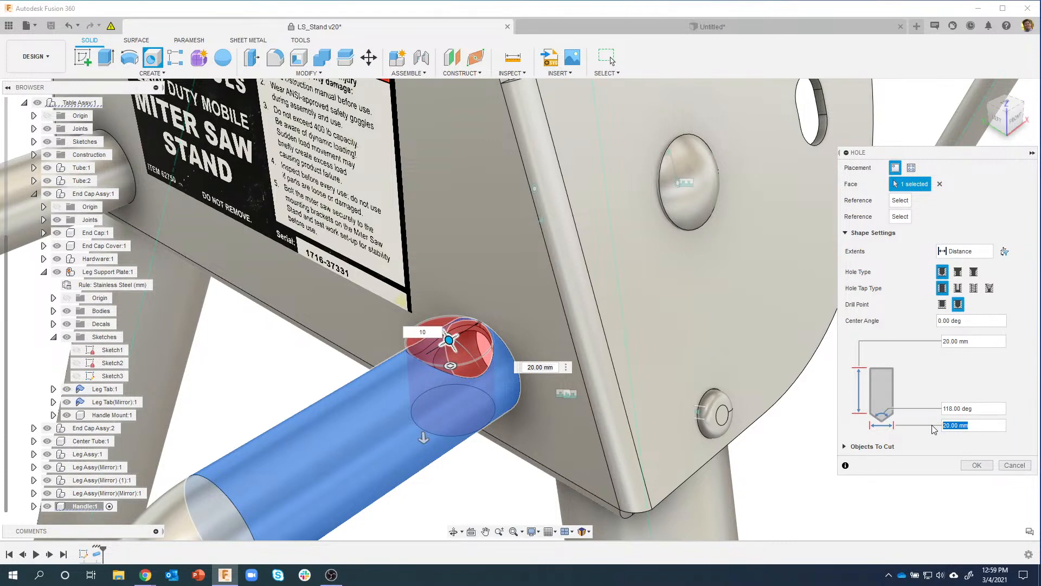
pyautogui.write('6.5')
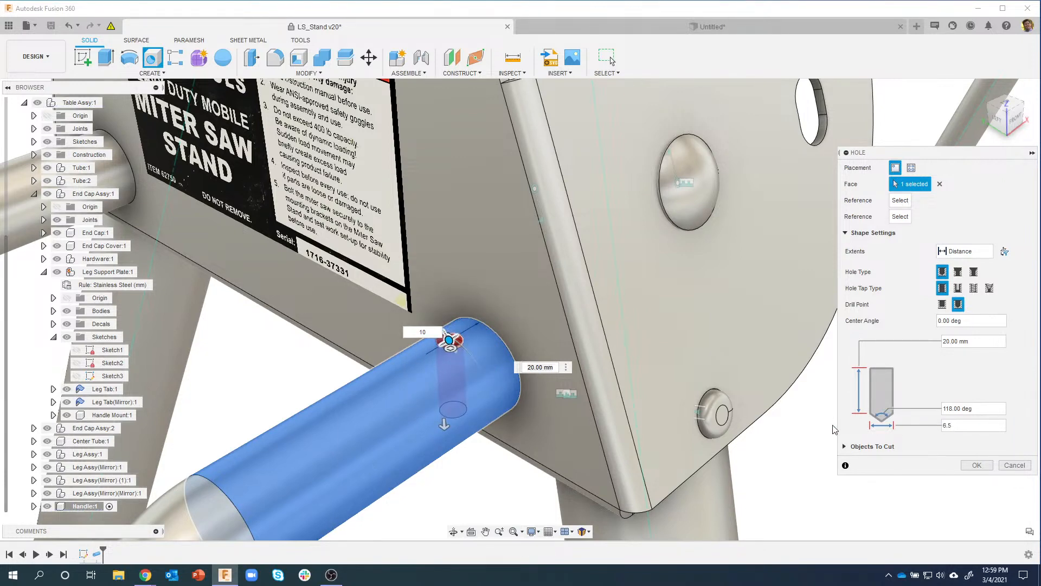
pyautogui.keyDown('shift'); pyautogui.moveTo(486, 386); pyautogui.dragTo(454, 312, button='middle'); pyautogui.keyUp('shift')
pyautogui.scroll(2, 464, 332)
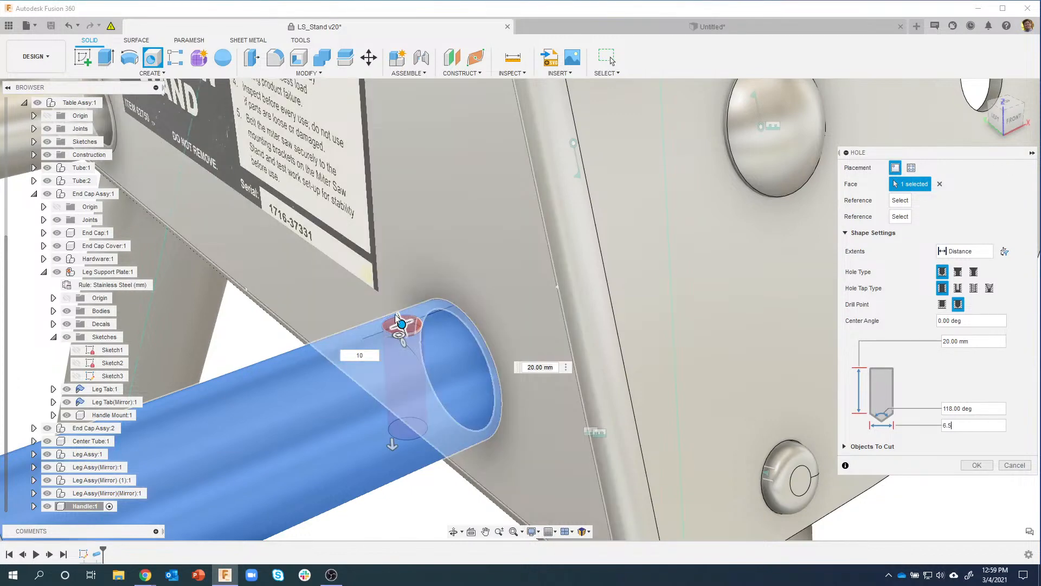
pyautogui.moveTo(426, 341); pyautogui.dragTo(428, 335, button='middle')
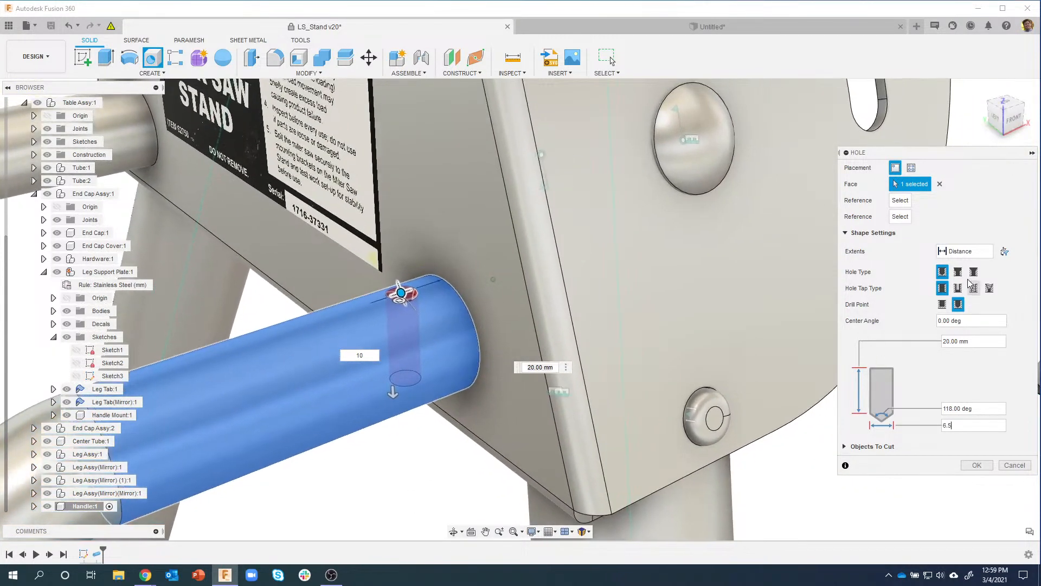
# Step: Set the hole extents to All, cutting Handle Mount and Handle, and create it
pyautogui.click(989, 251)
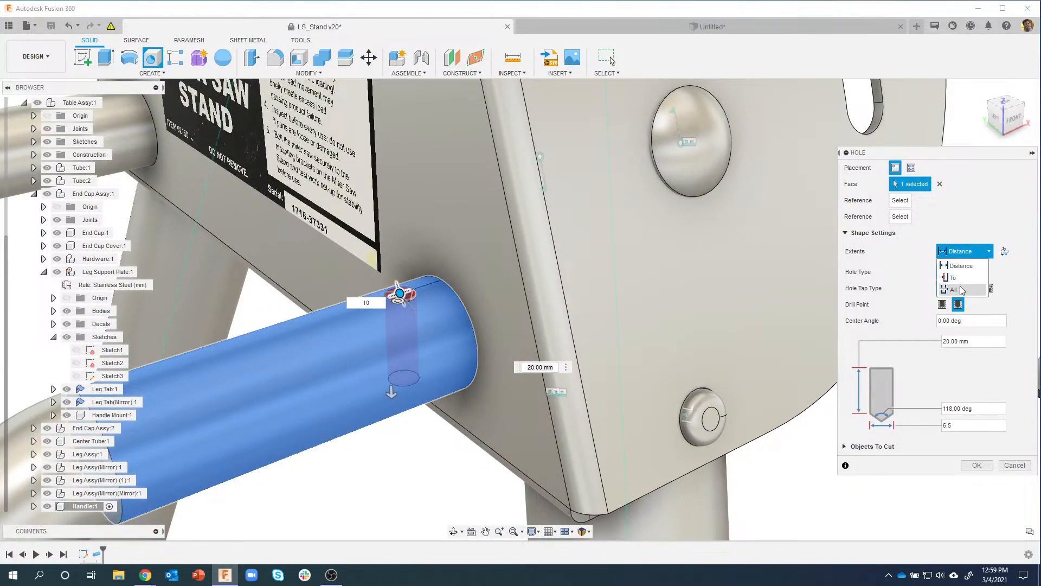
pyautogui.click(958, 290)
pyautogui.keyDown('shift'); pyautogui.moveTo(431, 486); pyautogui.dragTo(444, 421, button='middle'); pyautogui.keyUp('shift')
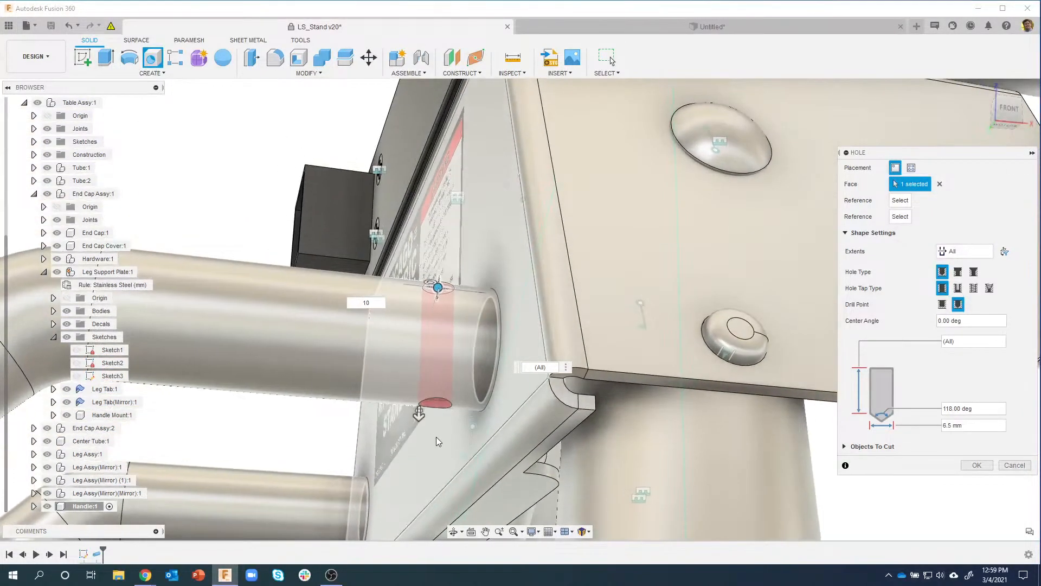
pyautogui.keyDown('shift'); pyautogui.moveTo(741, 449); pyautogui.dragTo(851, 448, button='middle'); pyautogui.keyUp('shift')
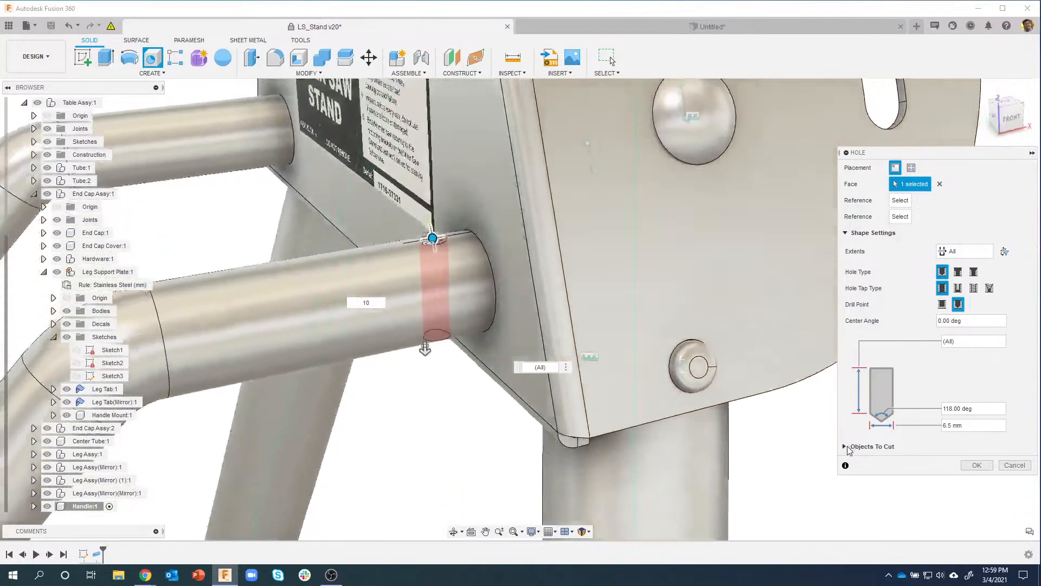
pyautogui.click(852, 448)
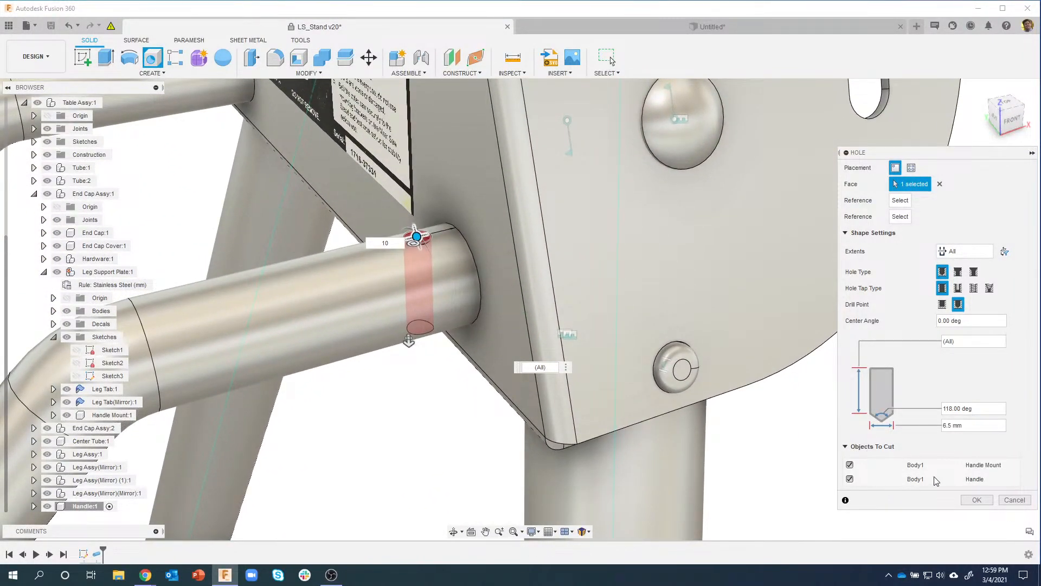
pyautogui.keyDown('shift'); pyautogui.moveTo(570, 451); pyautogui.dragTo(407, 458, button='middle'); pyautogui.keyUp('shift')
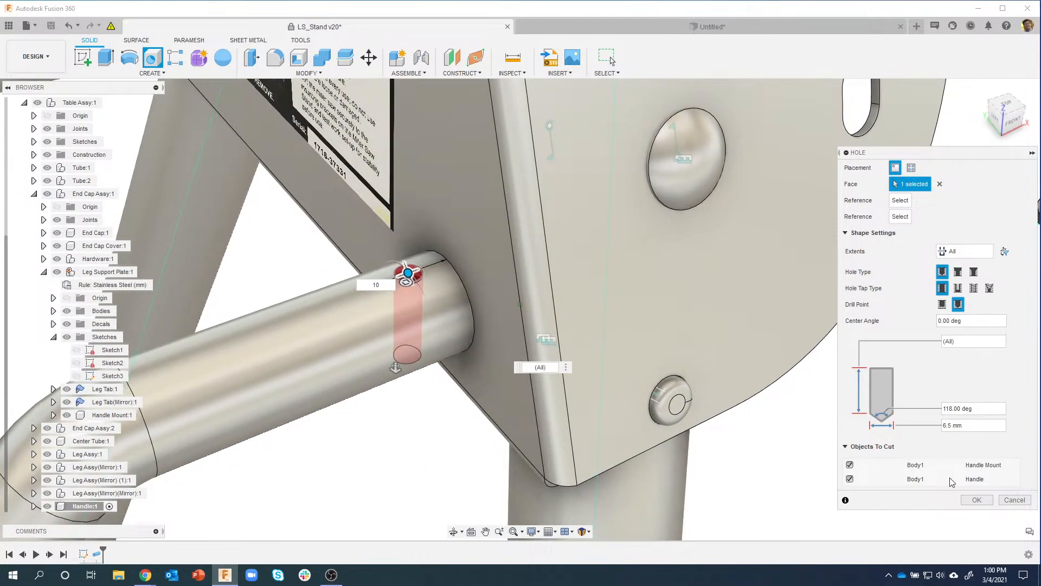
pyautogui.click(977, 500)
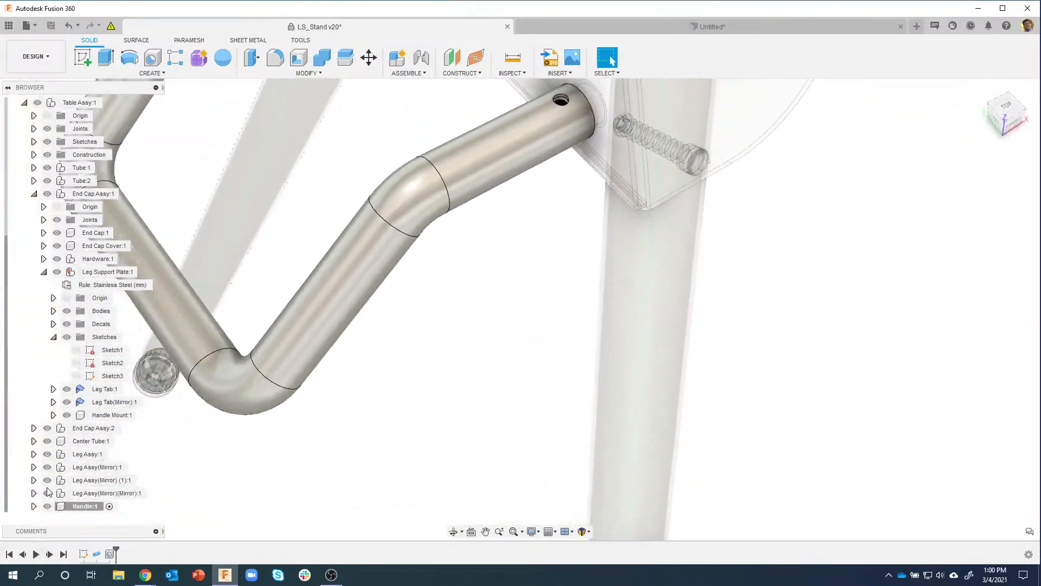
# Step: Hide and reshow Handle:1 to inspect the hole through the mount sleeve
pyautogui.click(47, 506)
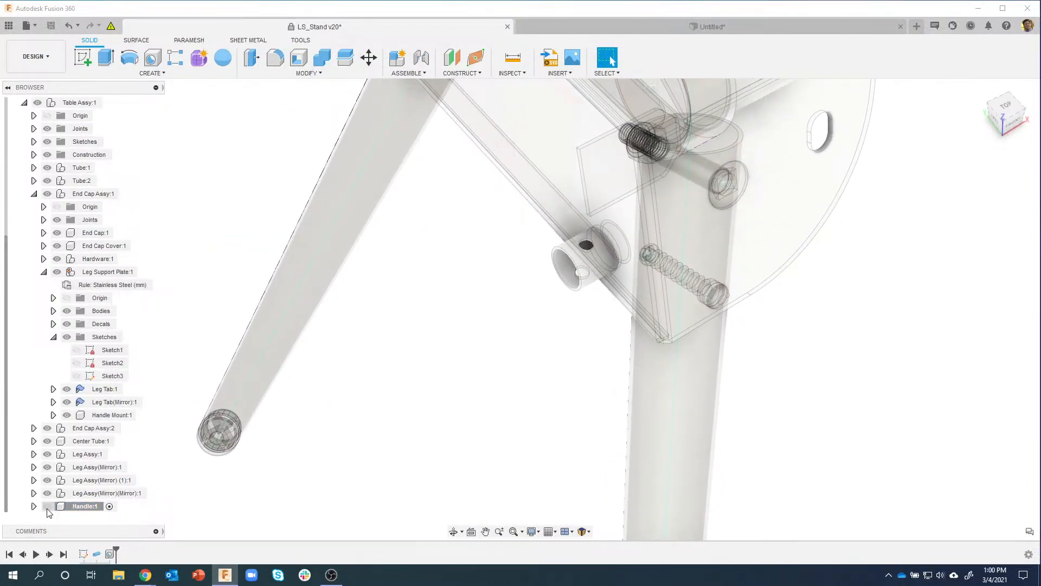
pyautogui.click(48, 506)
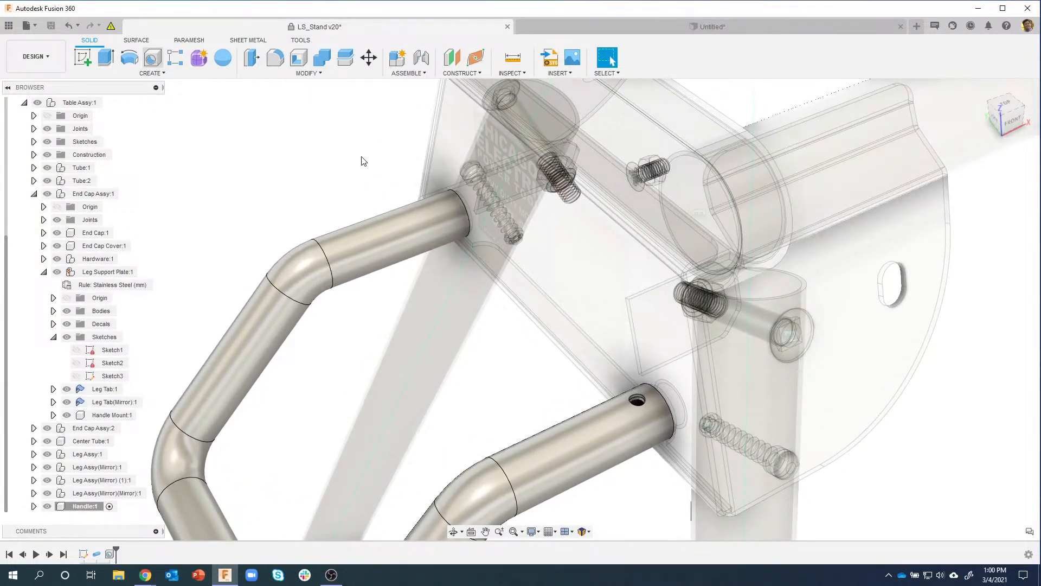
pyautogui.scroll(4, 394, 163)
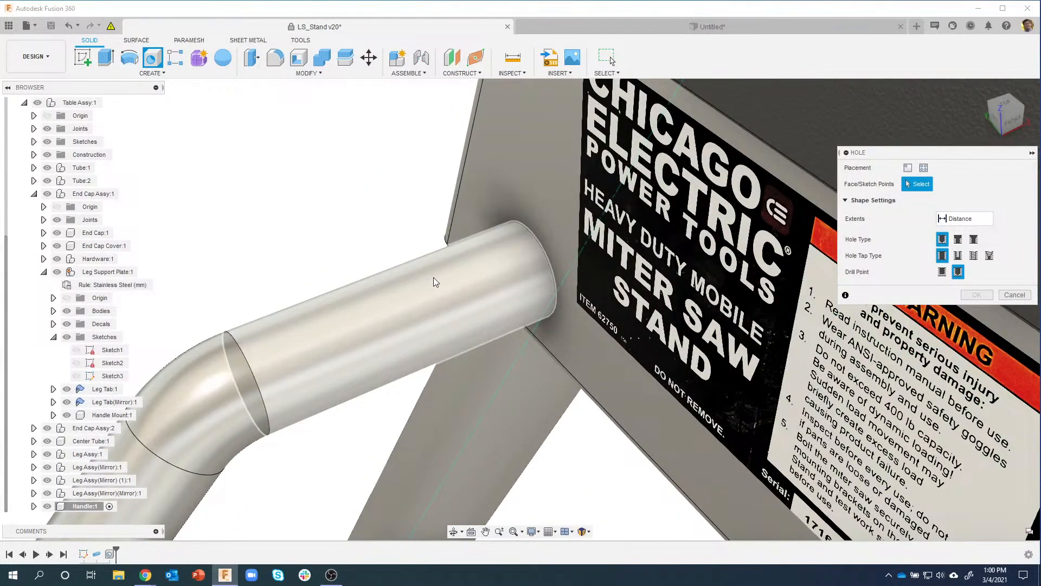
# Step: Place a 6.5 mm hole on the other tube 10 mm from its rim, extents All through Handle
pyautogui.click(428, 269)
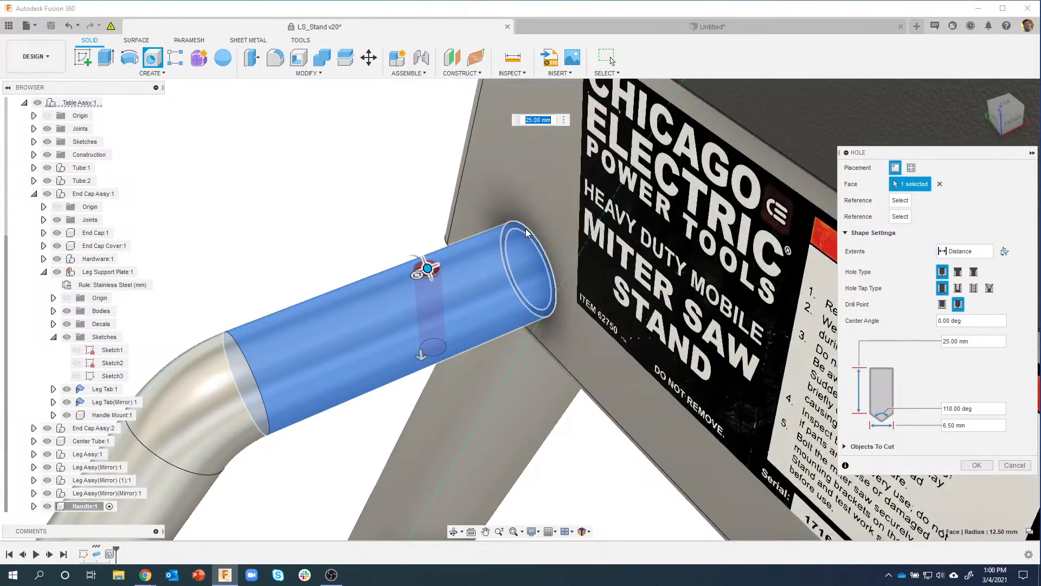
pyautogui.click(526, 233)
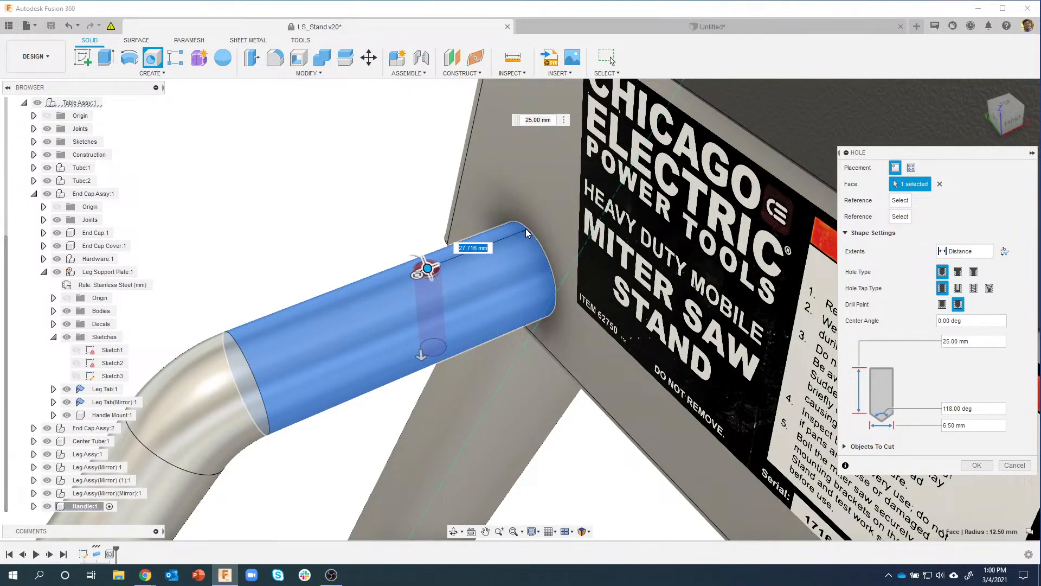
pyautogui.write('10')
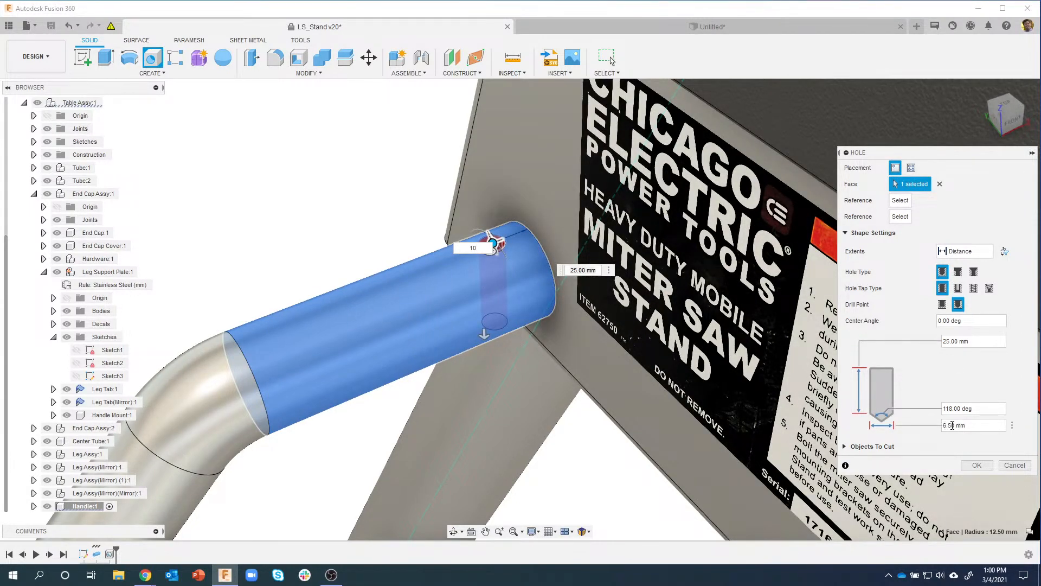
pyautogui.click(846, 447)
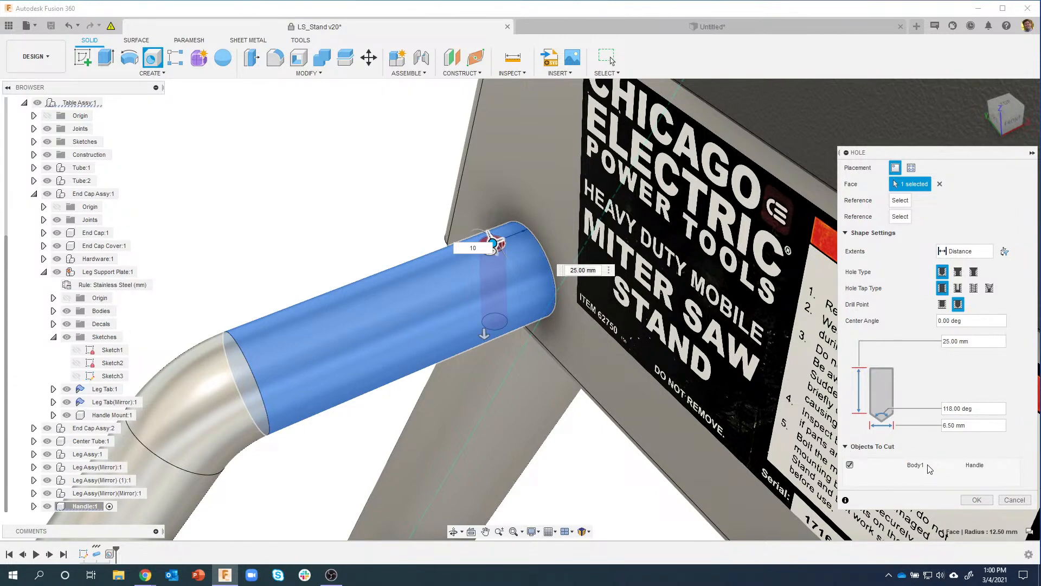
pyautogui.scroll(-4, 589, 436)
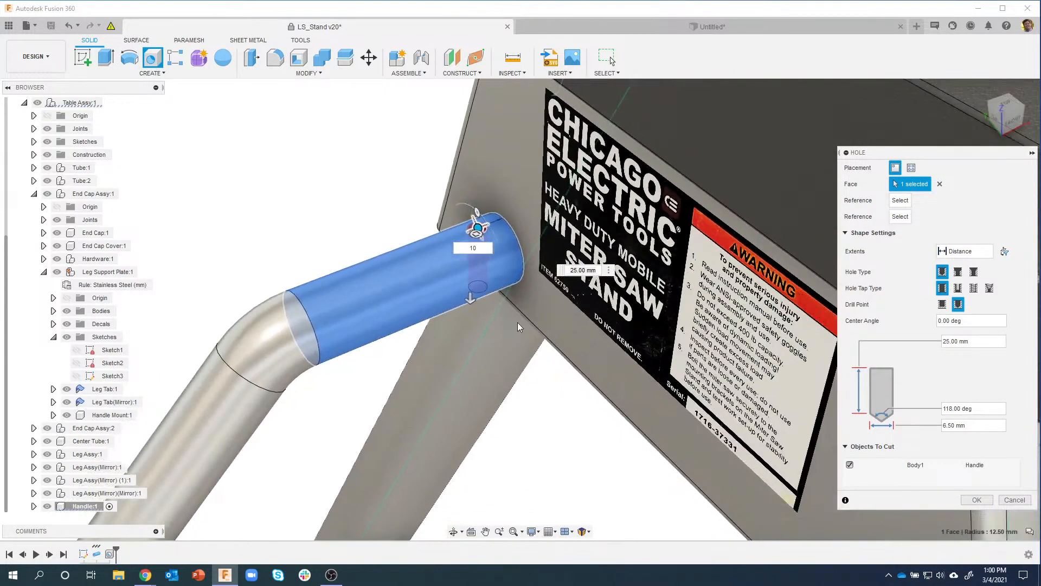
pyautogui.keyDown('shift'); pyautogui.moveTo(518, 322); pyautogui.dragTo(708, 476, button='middle'); pyautogui.keyUp('shift')
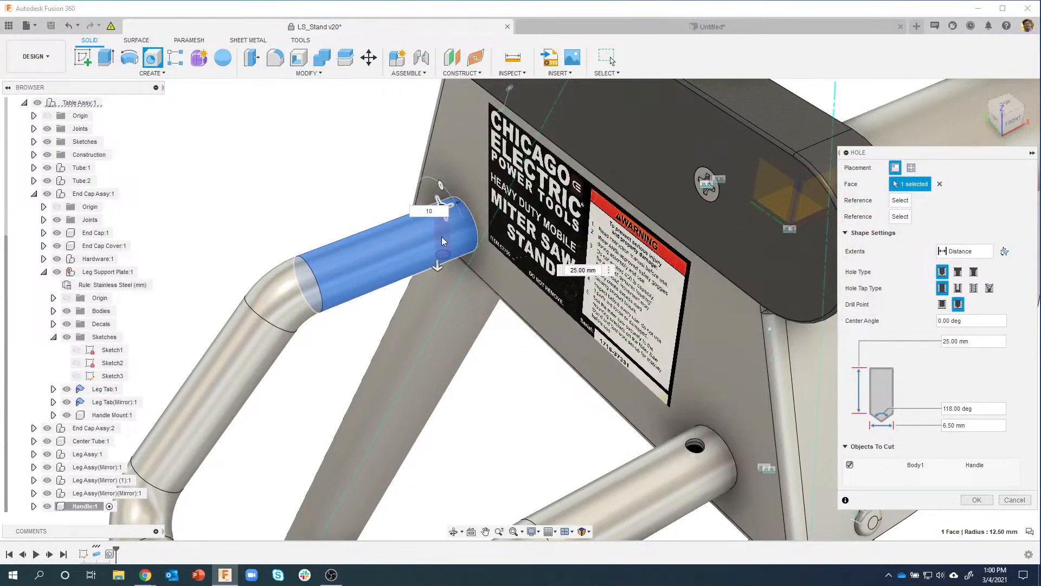
pyautogui.keyDown('shift'); pyautogui.moveTo(457, 233); pyautogui.dragTo(455, 336, button='middle'); pyautogui.keyUp('shift')
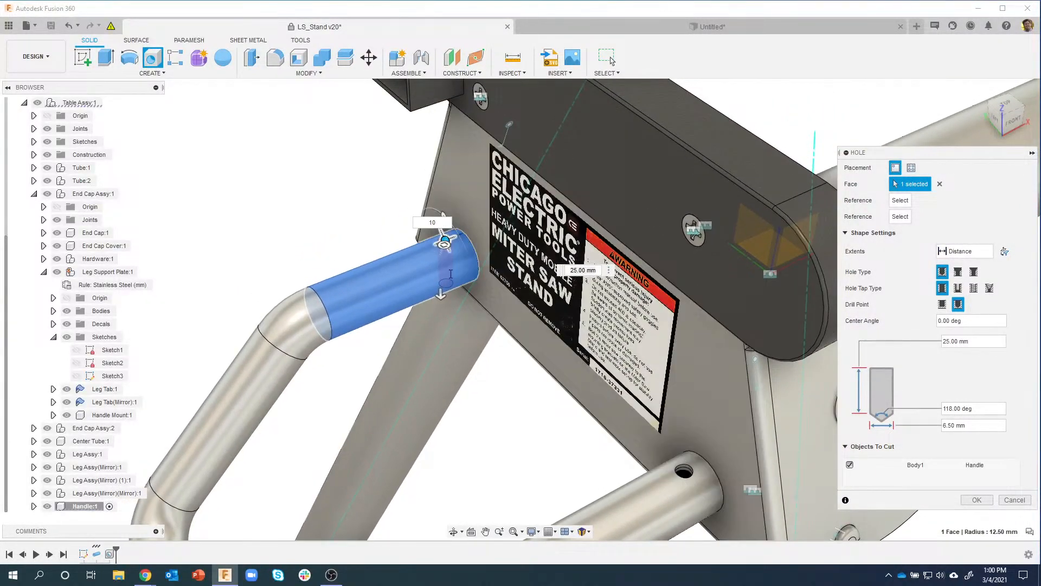
pyautogui.click(965, 251)
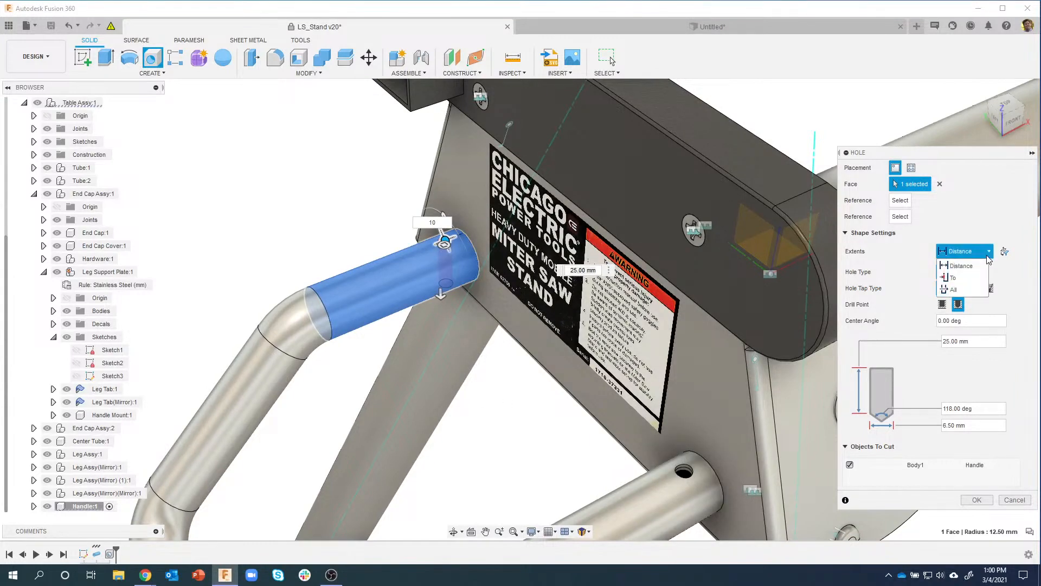
pyautogui.click(956, 287)
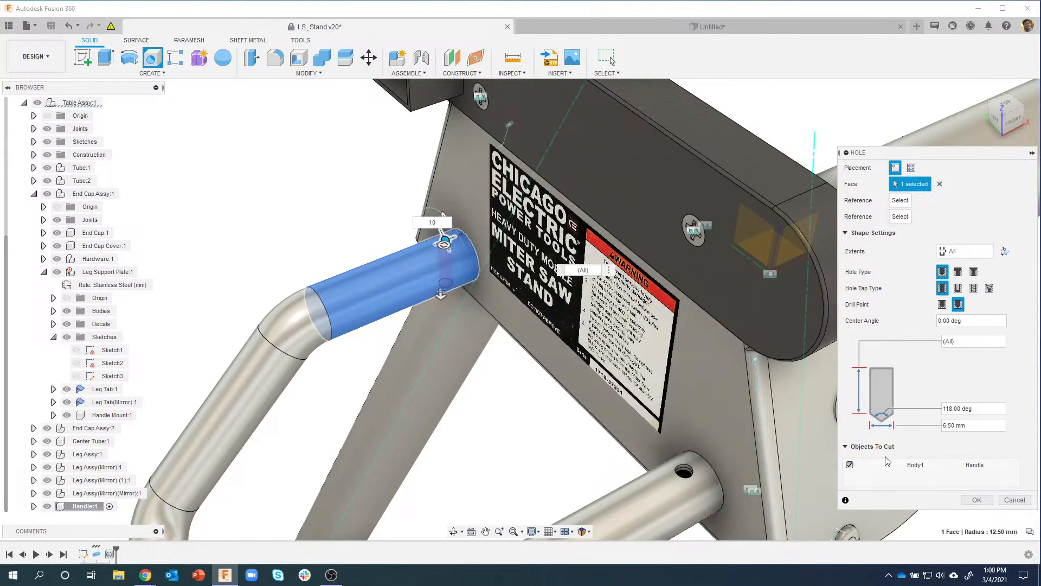
pyautogui.click(976, 499)
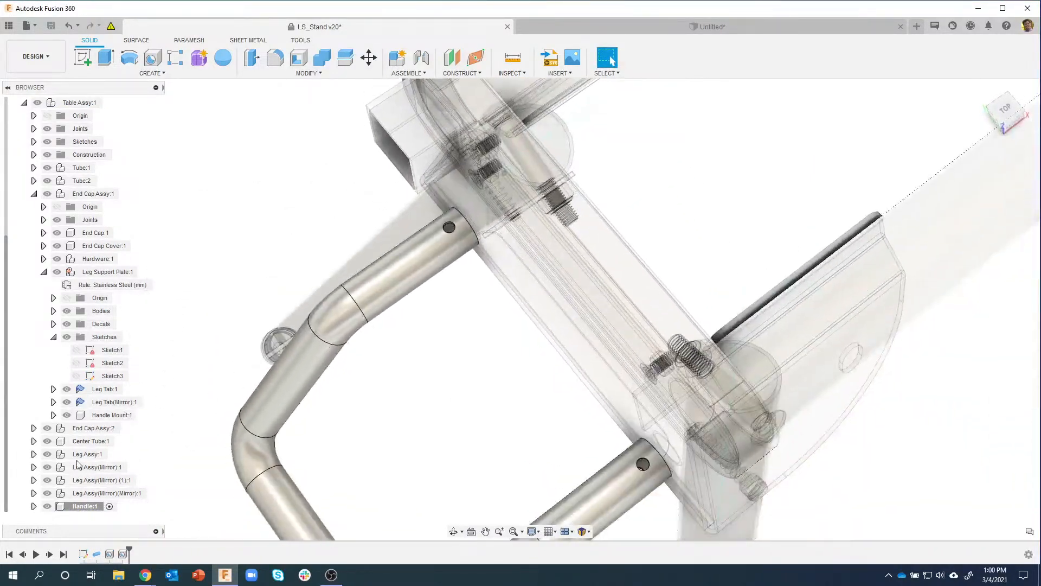
# Step: Hide and reshow Handle:1 to check both mount holes, then open the INSERT menu
pyautogui.click(47, 506)
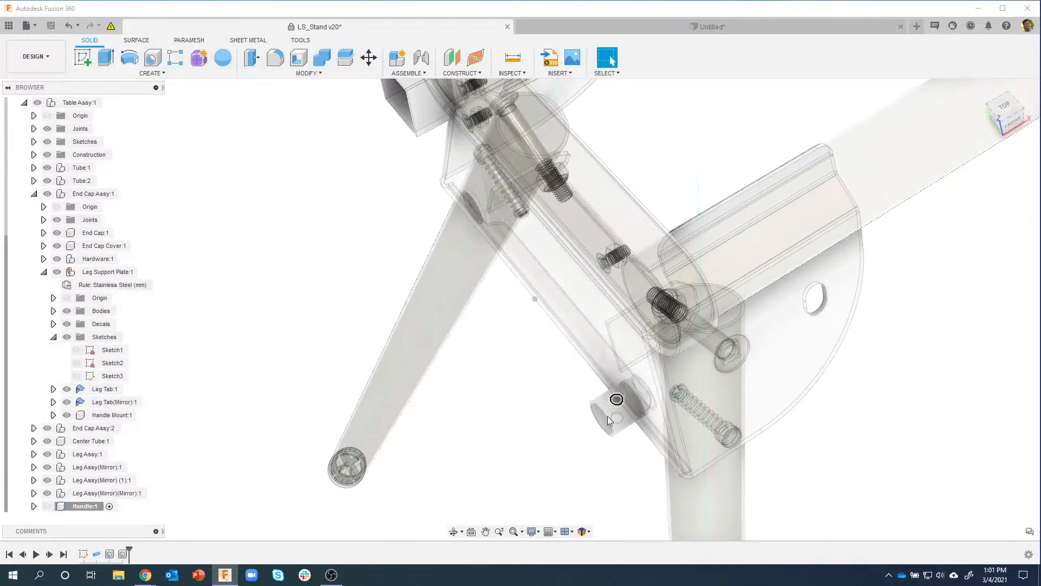
pyautogui.click(47, 506)
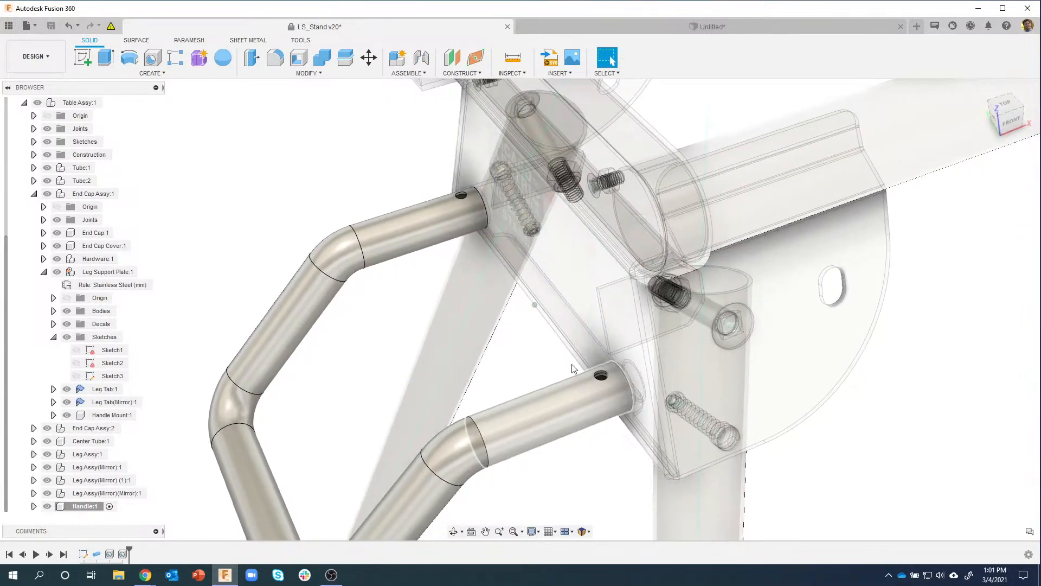
pyautogui.click(562, 73)
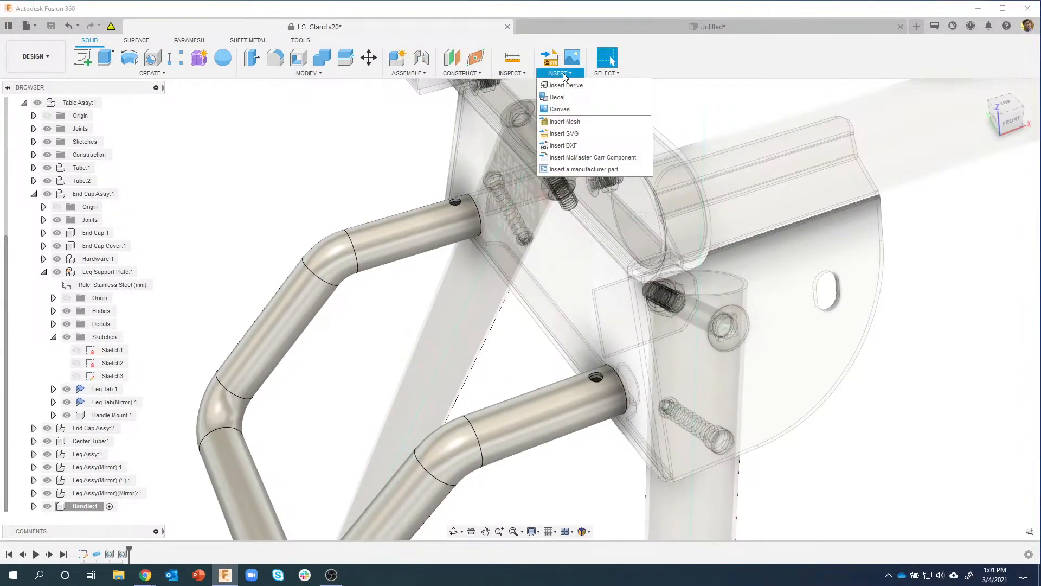
# Step: Search the McMaster-Carr catalog for screw 92000A439 and download its 3-D STEP model into the design
pyautogui.click(577, 157)
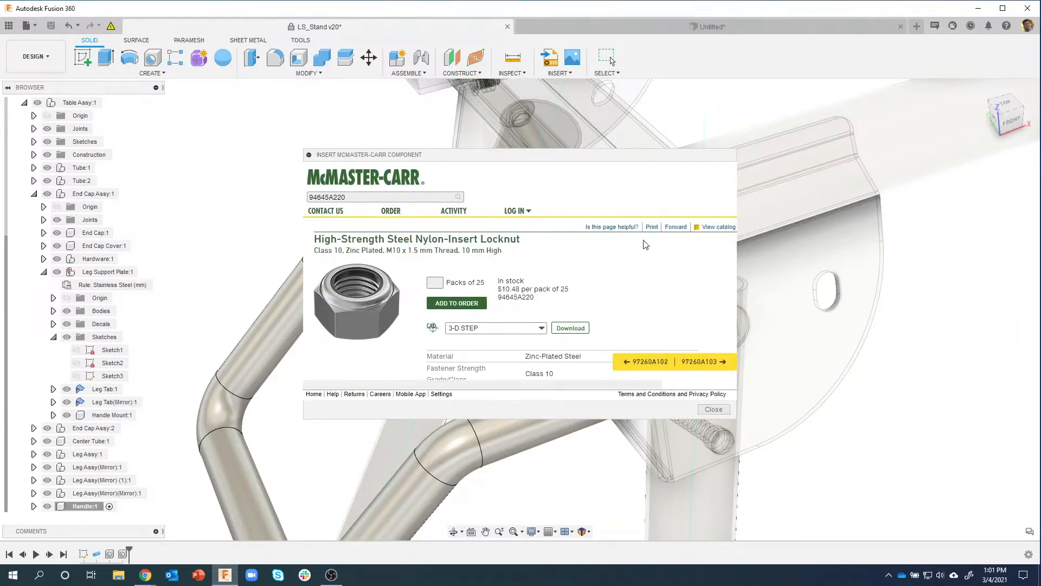
pyautogui.moveTo(401, 127); pyautogui.dragTo(346, 84)
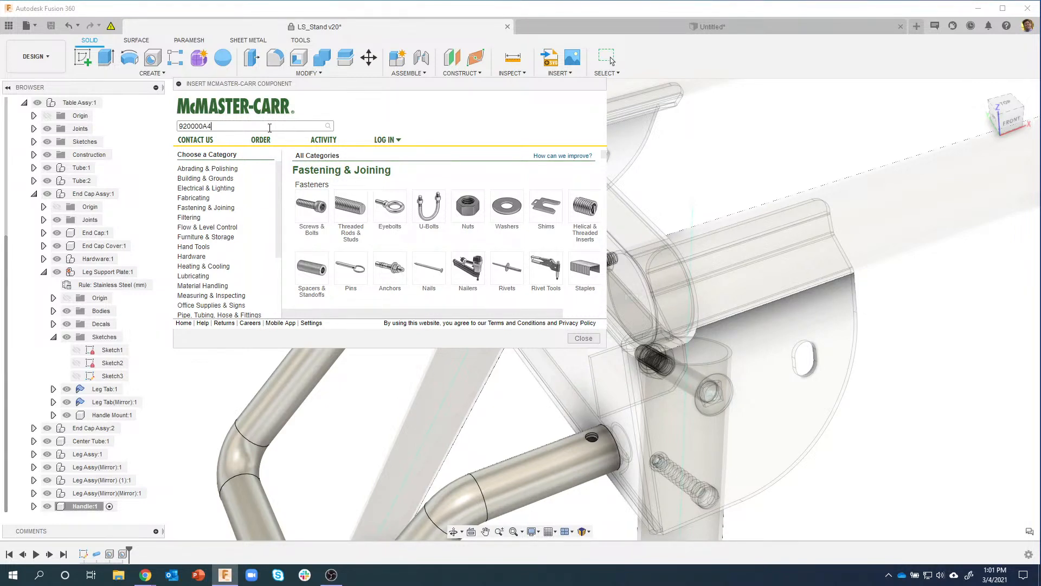
pyautogui.press('Return')
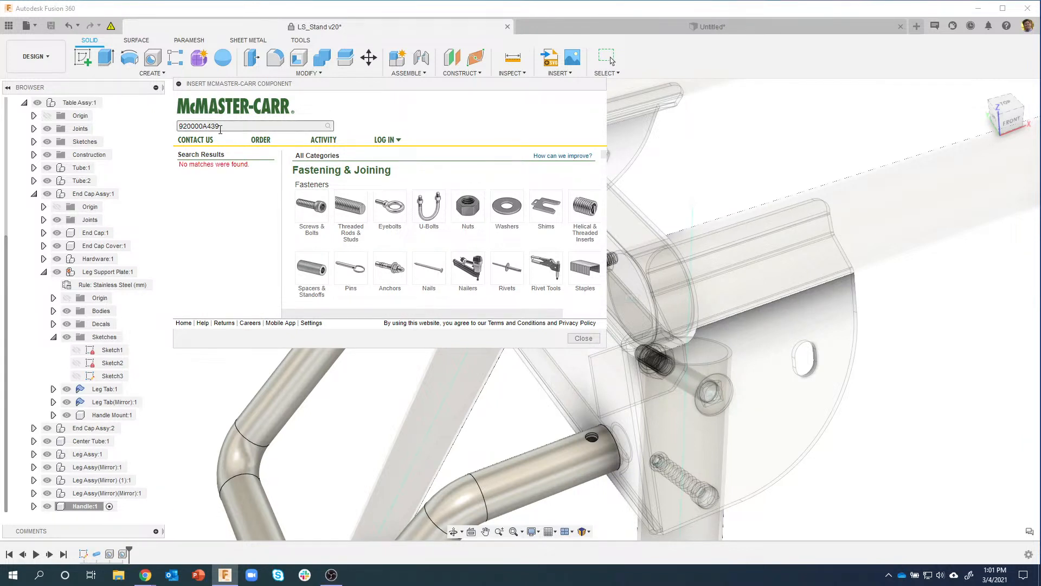
pyautogui.click(204, 126)
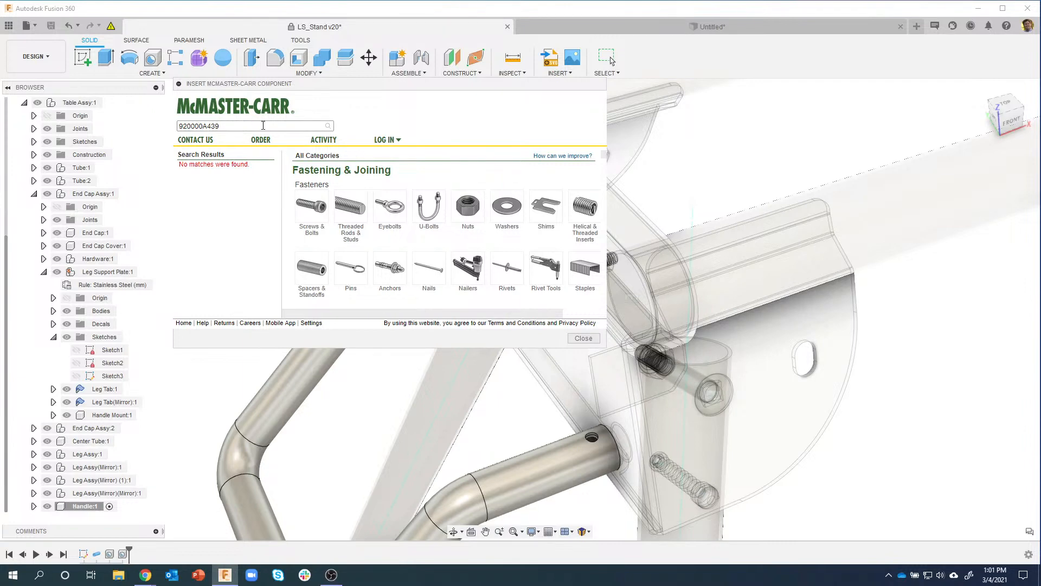
pyautogui.press('Return')
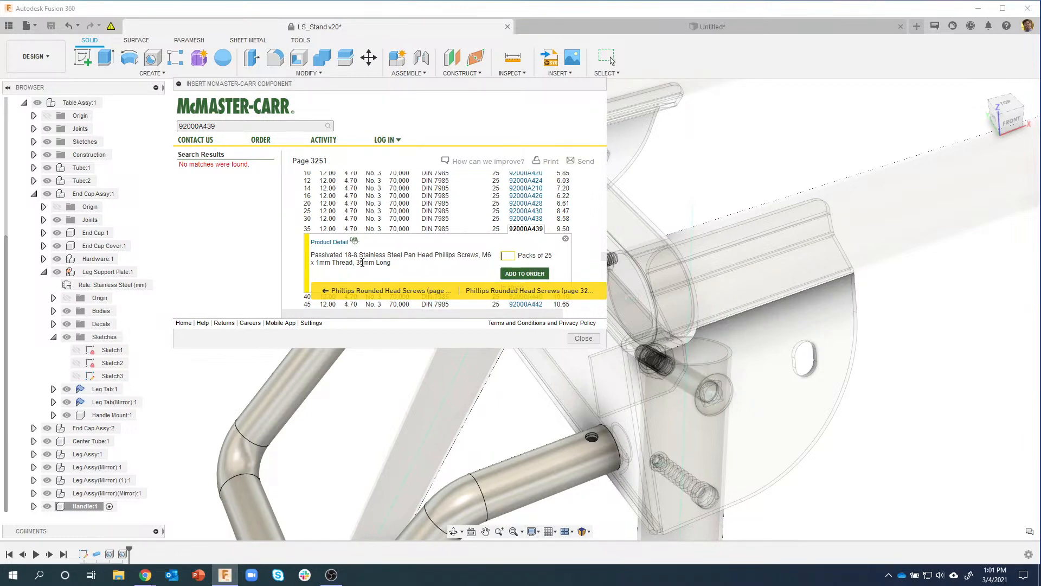
pyautogui.click(341, 243)
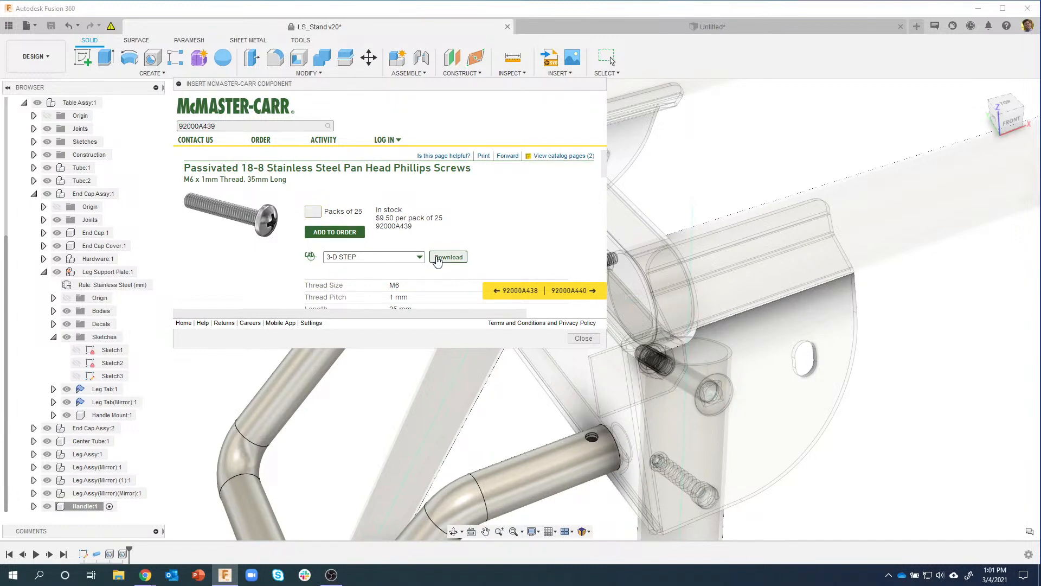
pyautogui.click(439, 259)
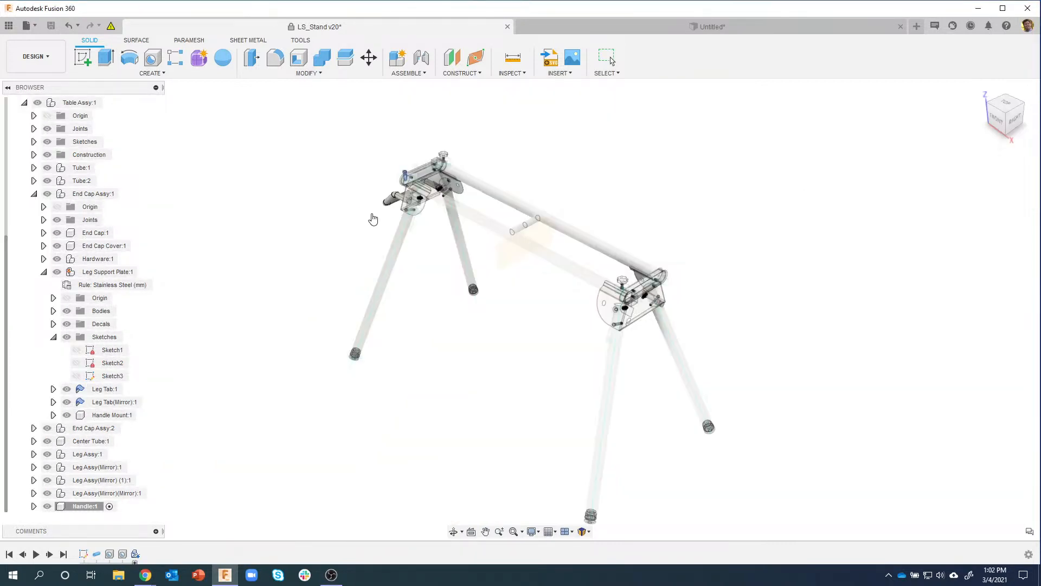
pyautogui.keyDown('shift'); pyautogui.moveTo(412, 261); pyautogui.dragTo(483, 244, button='middle'); pyautogui.keyUp('shift')
# Step: Rotate the screw -180° about Y and move it to X 9.998, Z 189.99 mm
pyautogui.scroll(2, 416, 201)
pyautogui.scroll(5, 418, 205)
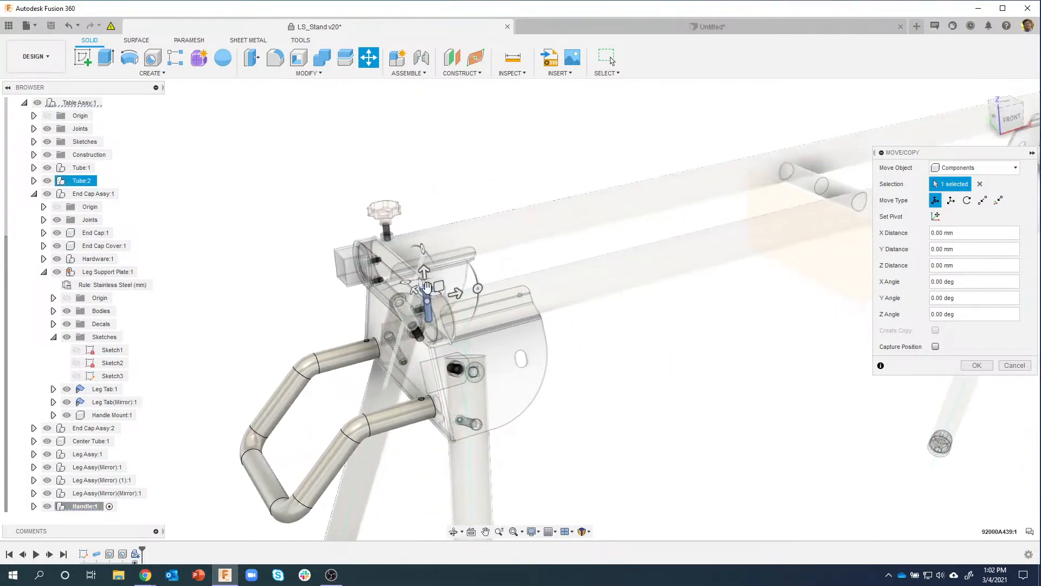
pyautogui.scroll(5, 434, 305)
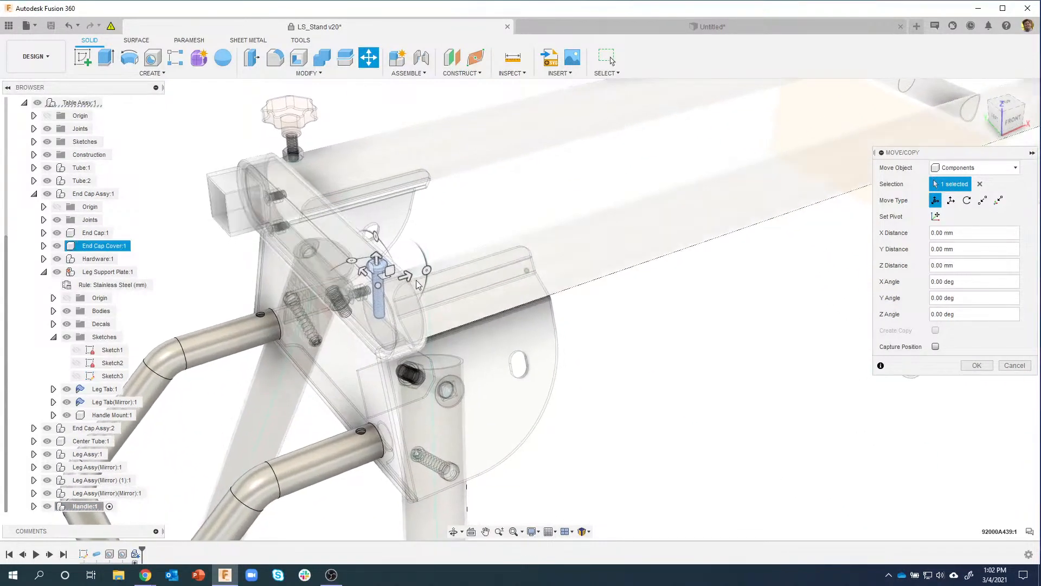
pyautogui.moveTo(433, 273); pyautogui.dragTo(320, 305)
pyautogui.keyDown('shift'); pyautogui.moveTo(336, 305); pyautogui.dragTo(413, 291, button='middle'); pyautogui.keyUp('shift')
pyautogui.moveTo(368, 267); pyautogui.dragTo(355, 530)
pyautogui.keyDown('shift'); pyautogui.moveTo(433, 472); pyautogui.dragTo(503, 388, button='middle'); pyautogui.keyUp('shift')
pyautogui.keyDown('shift'); pyautogui.moveTo(434, 375); pyautogui.dragTo(446, 402, button='middle'); pyautogui.keyUp('shift')
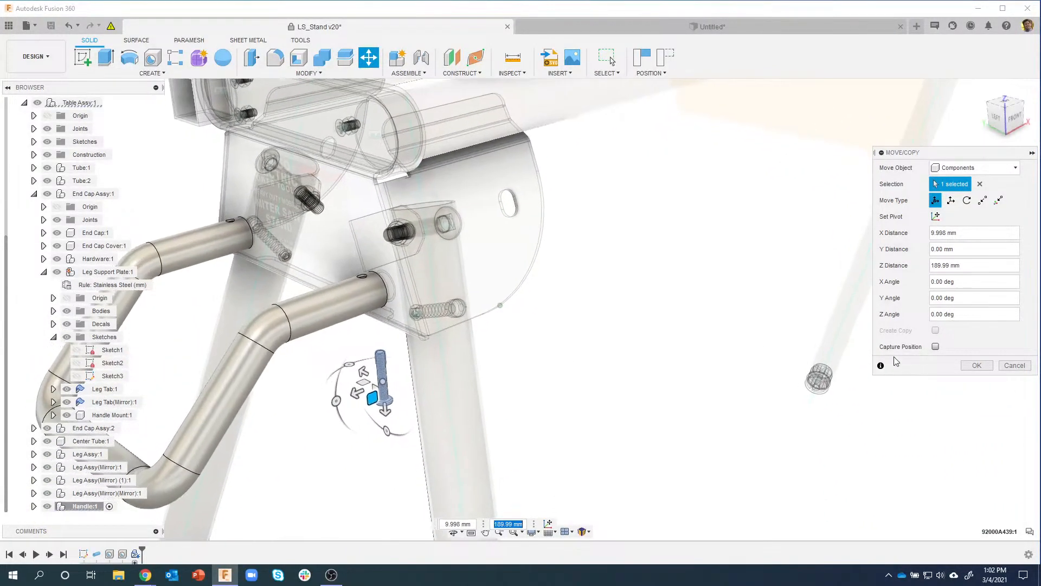
pyautogui.click(965, 367)
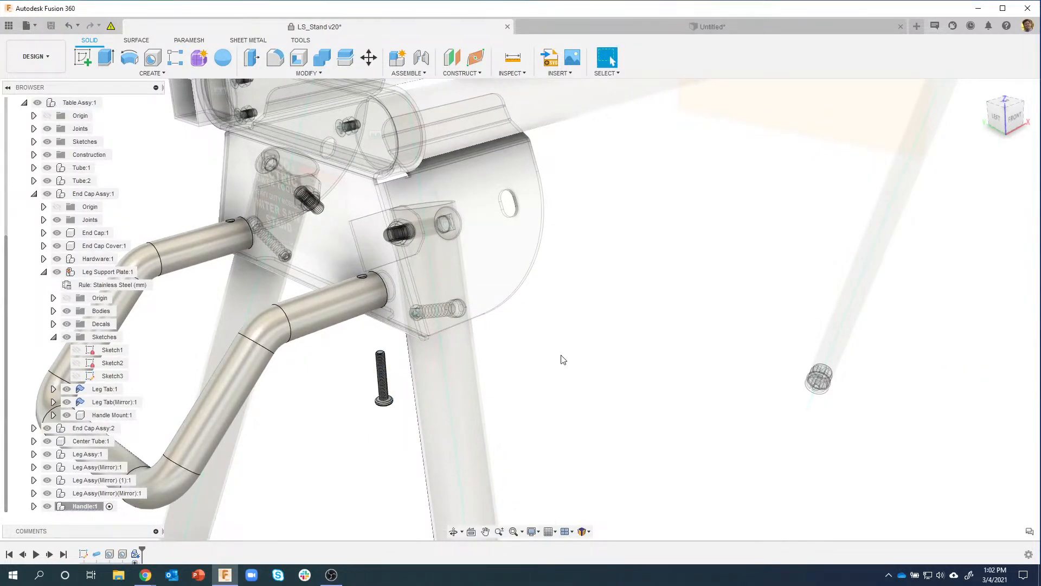
pyautogui.scroll(2, 470, 123)
# Step: Joint the 92000A439 screw head centre to the cross hole in the lower handle tube
pyautogui.click(421, 58)
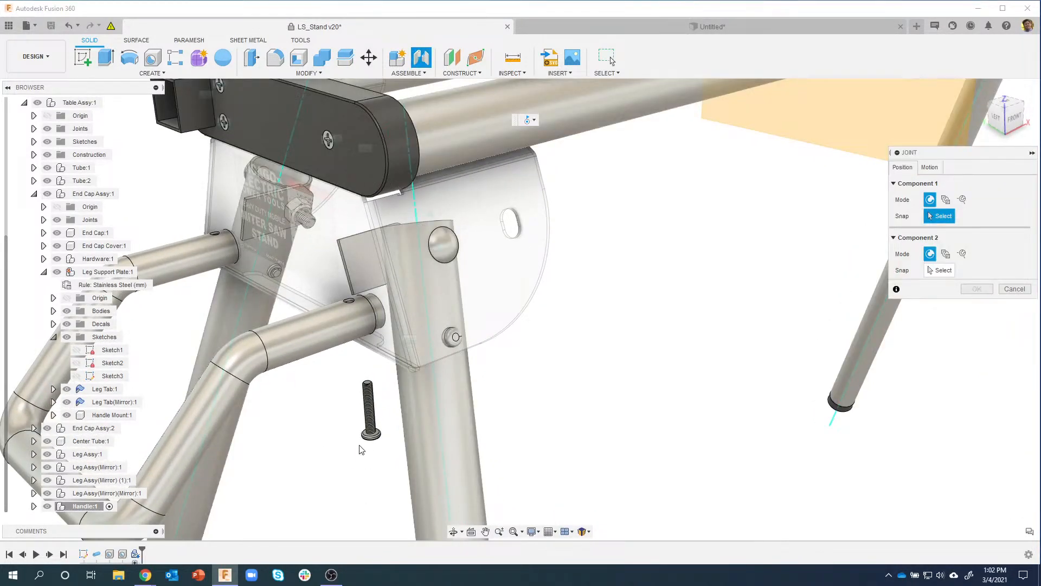
pyautogui.scroll(6, 374, 428)
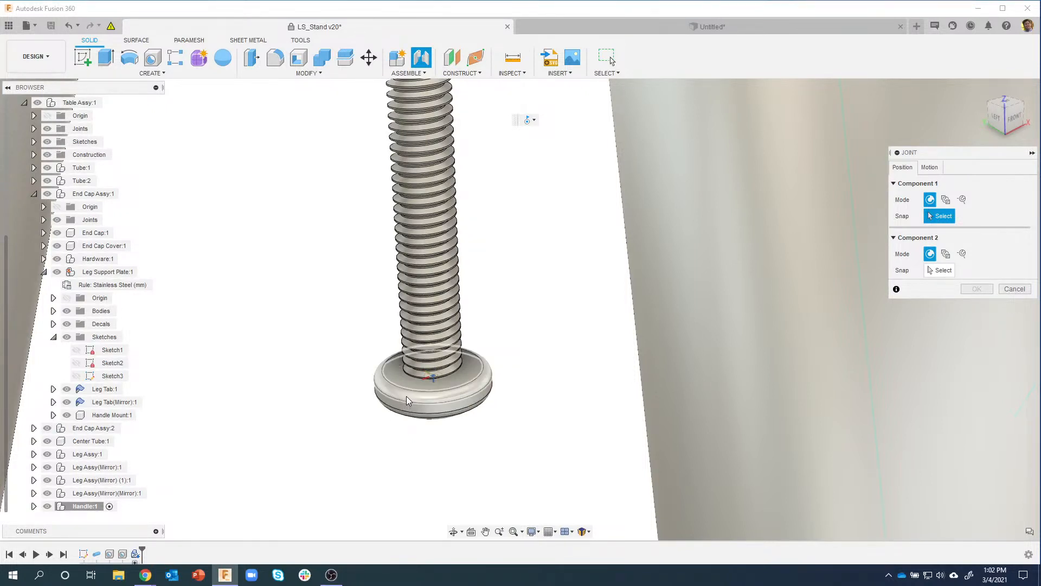
pyautogui.click(409, 394)
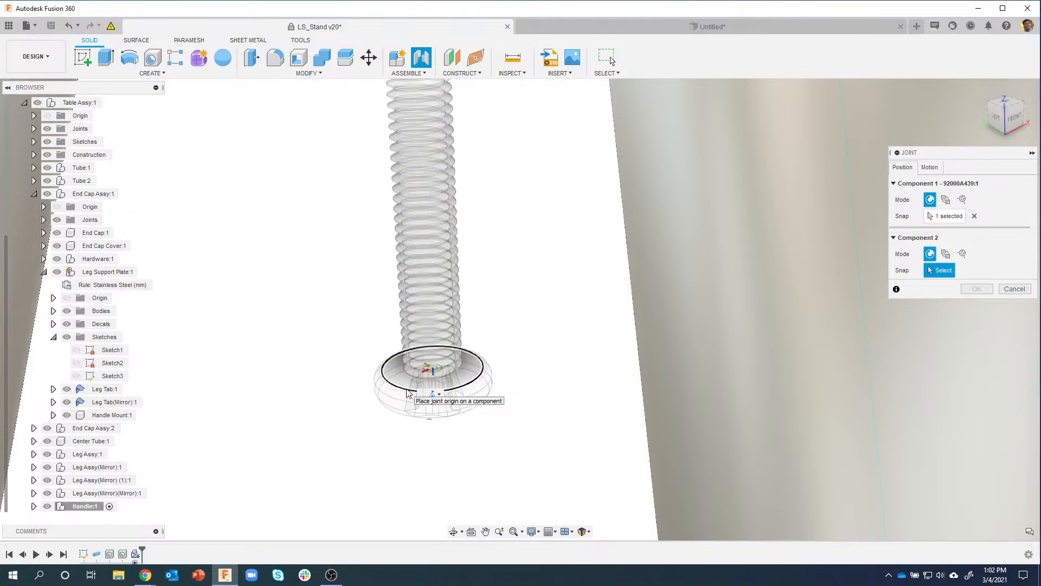
pyautogui.scroll(-5, 440, 434)
pyautogui.keyDown('shift'); pyautogui.moveTo(447, 375); pyautogui.dragTo(503, 210, button='middle'); pyautogui.keyUp('shift')
pyautogui.scroll(6, 479, 198)
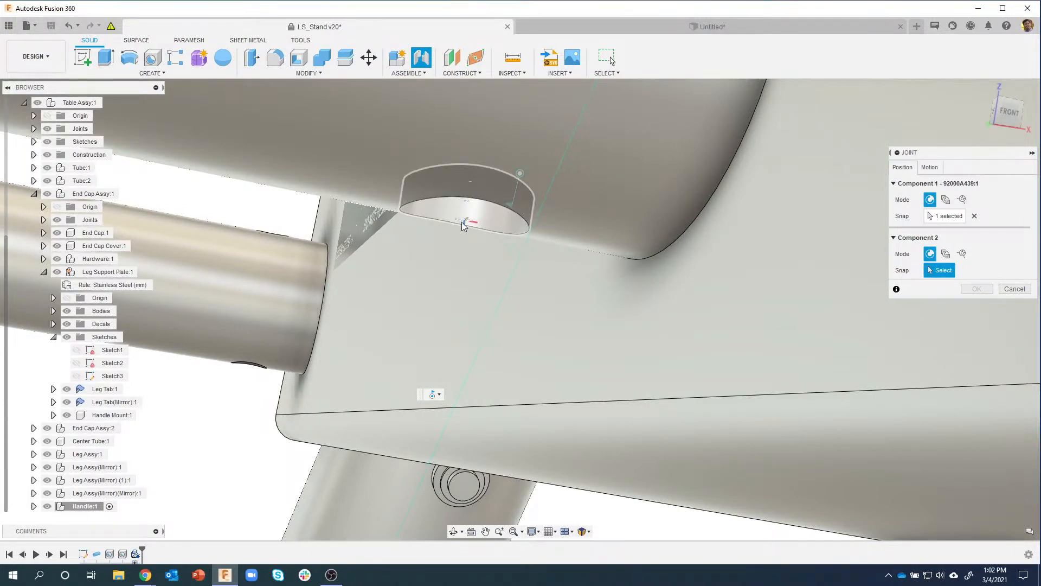
pyautogui.click(464, 220)
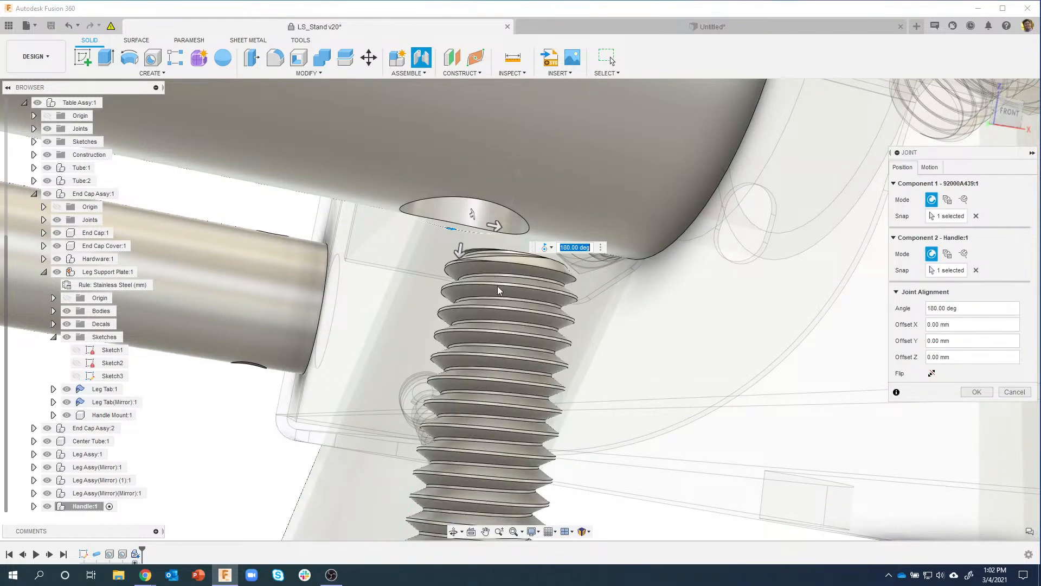
pyautogui.keyDown('shift'); pyautogui.moveTo(502, 330); pyautogui.dragTo(734, 383, button='middle'); pyautogui.keyUp('shift')
pyautogui.scroll(-4, 451, 310)
pyautogui.scroll(-3, 469, 309)
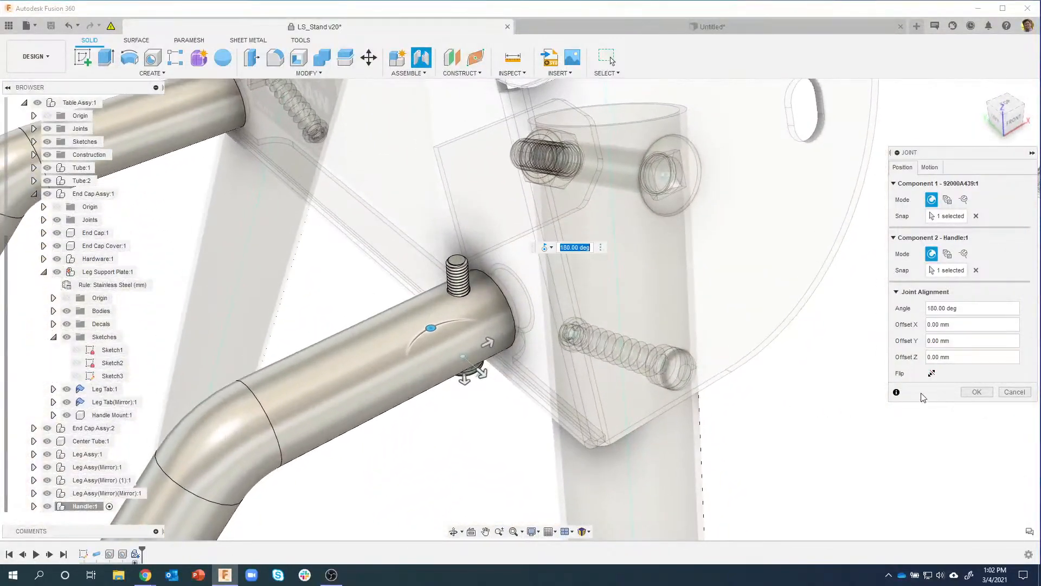
pyautogui.click(975, 394)
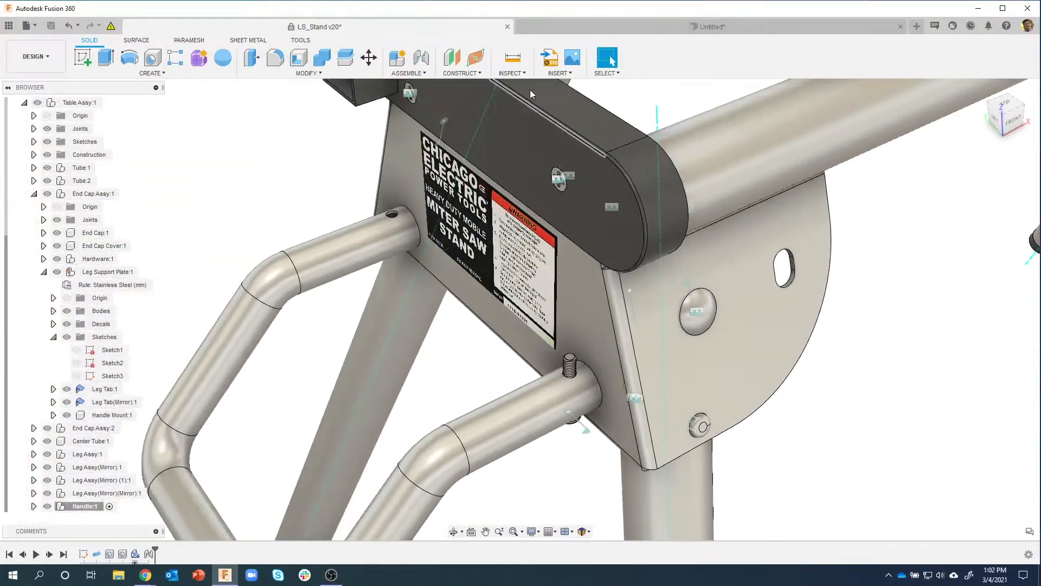
# Step: Search McMaster-Carr for locknut 94645A205 and download its 3-D model into the design
pyautogui.click(560, 78)
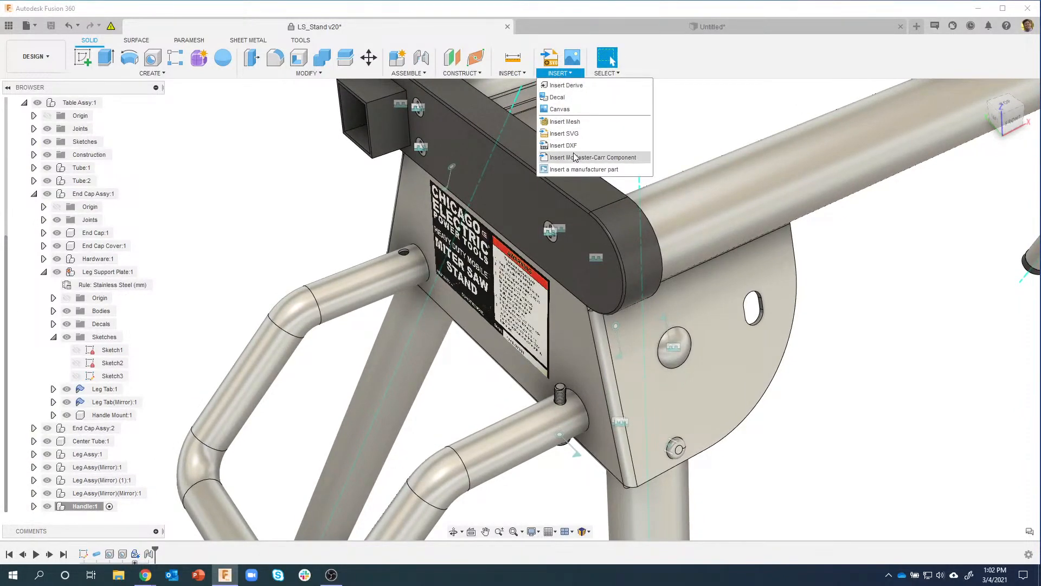
pyautogui.click(570, 157)
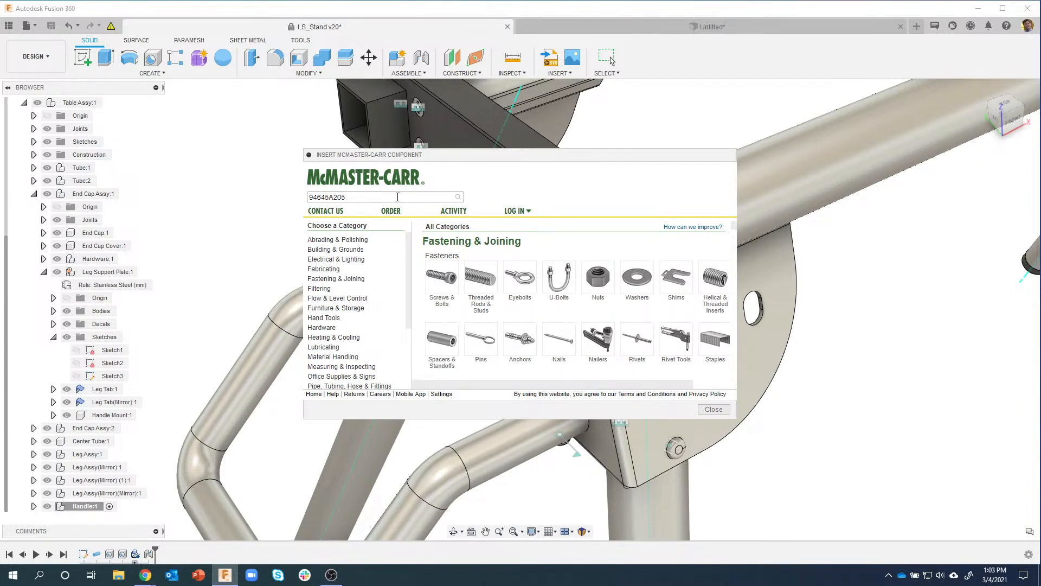
pyautogui.press('Return')
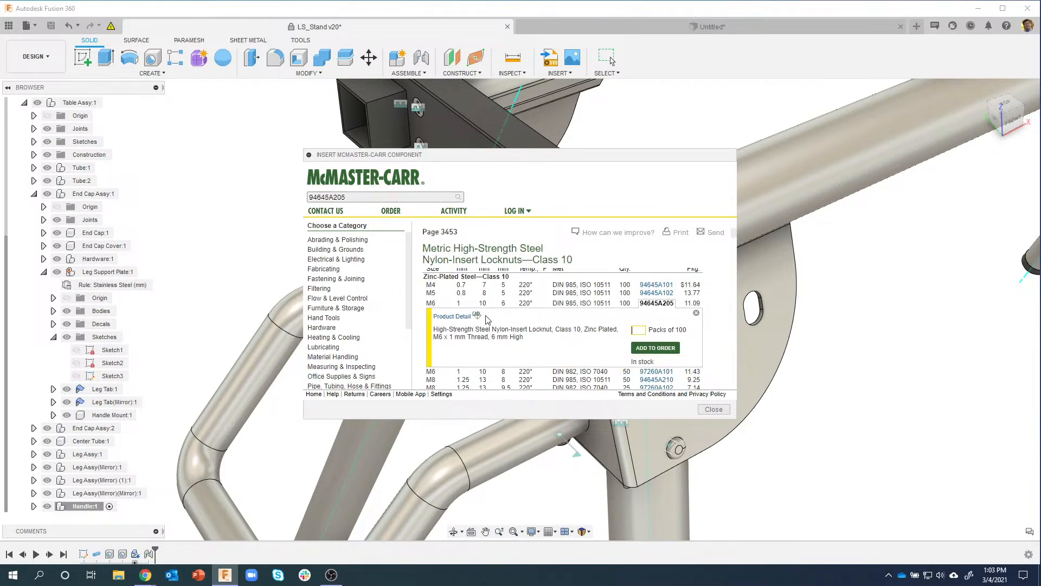
pyautogui.click(466, 317)
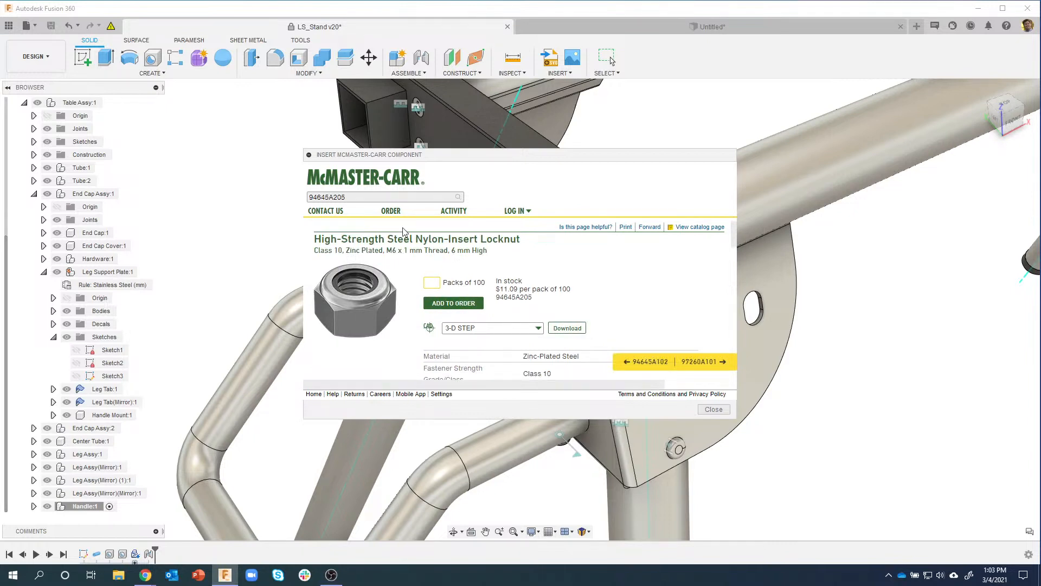
pyautogui.click(568, 328)
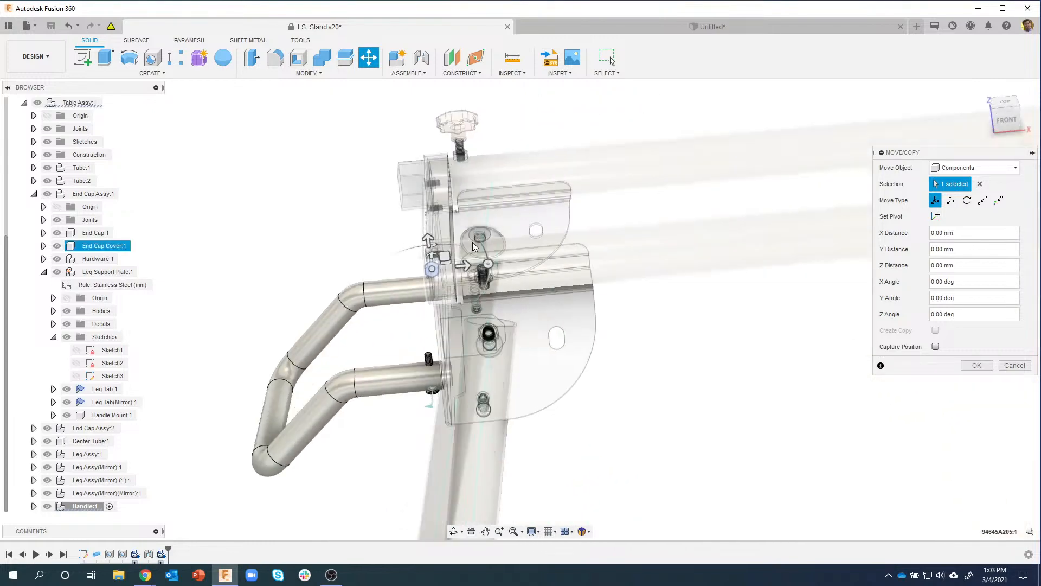
# Step: Drag the M6 locknut down next to the screw end protruding from the lower handle tube
pyautogui.moveTo(474, 275); pyautogui.dragTo(384, 279)
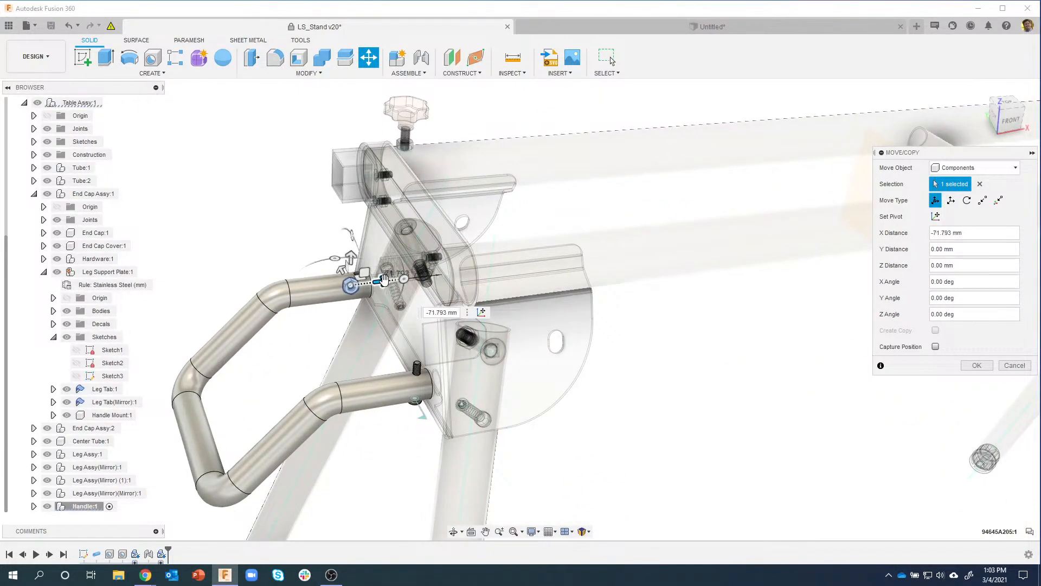
pyautogui.scroll(5, 350, 285)
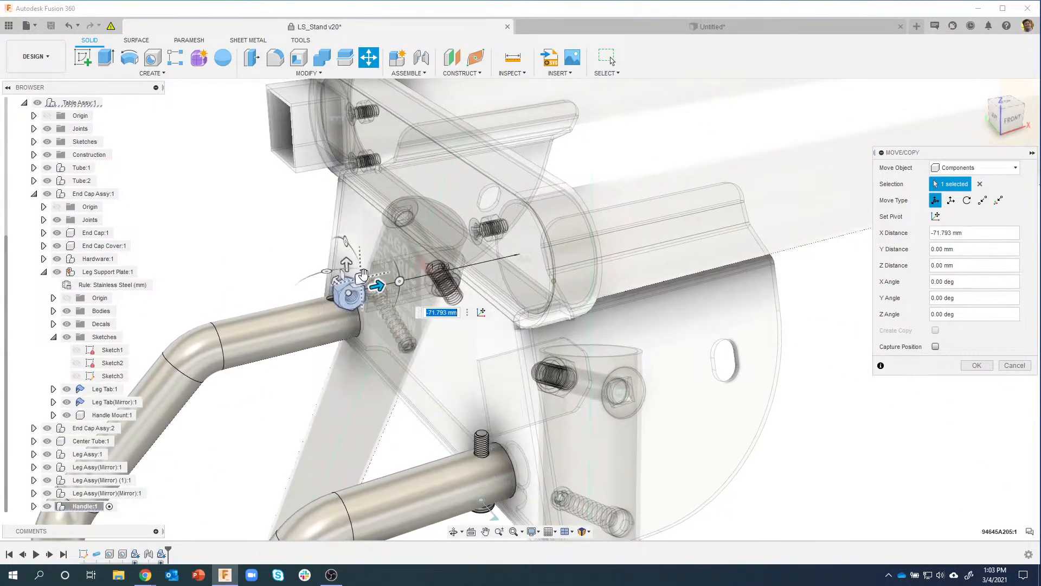
pyautogui.moveTo(363, 274); pyautogui.dragTo(429, 440)
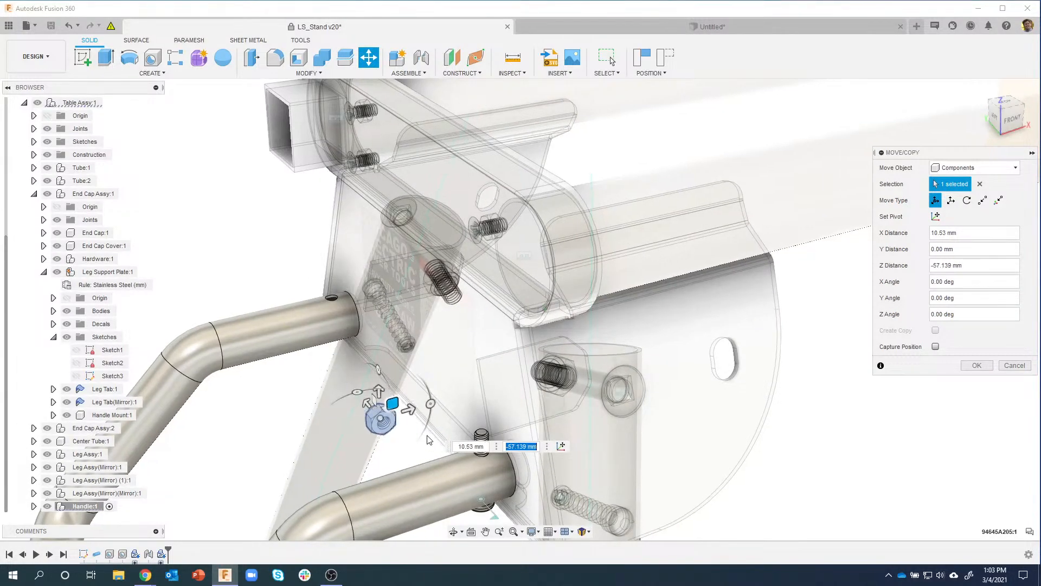
pyautogui.keyDown('shift'); pyautogui.moveTo(428, 440); pyautogui.dragTo(615, 365, button='middle'); pyautogui.keyUp('shift')
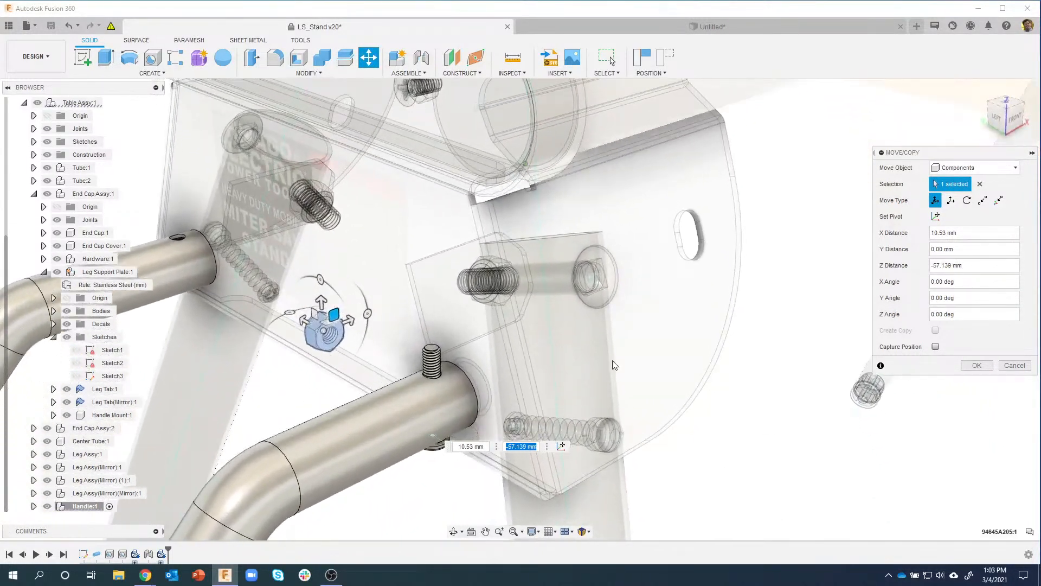
pyautogui.click(977, 365)
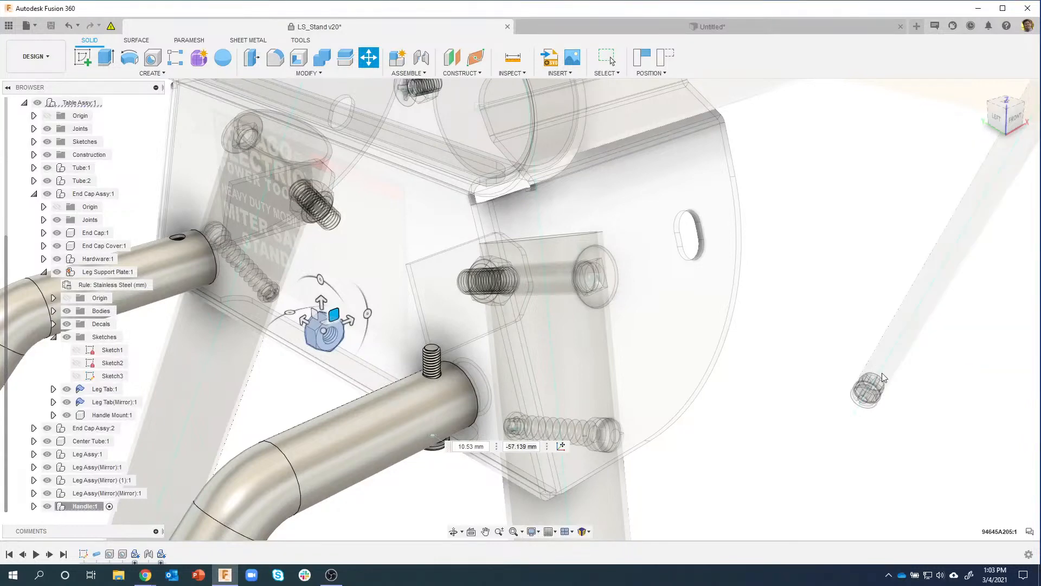
# Step: Joint the 94645A205 locknut's centre to the screw's stud base on the tube, flipping it to seat at 0°
pyautogui.click(421, 57)
pyautogui.scroll(5, 348, 328)
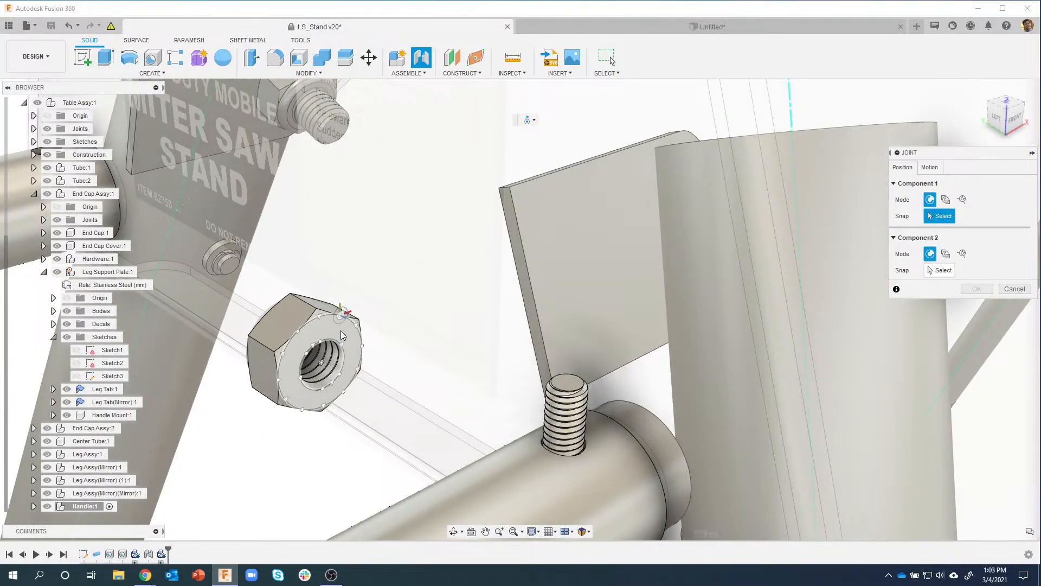
pyautogui.click(326, 365)
pyautogui.scroll(5, 588, 451)
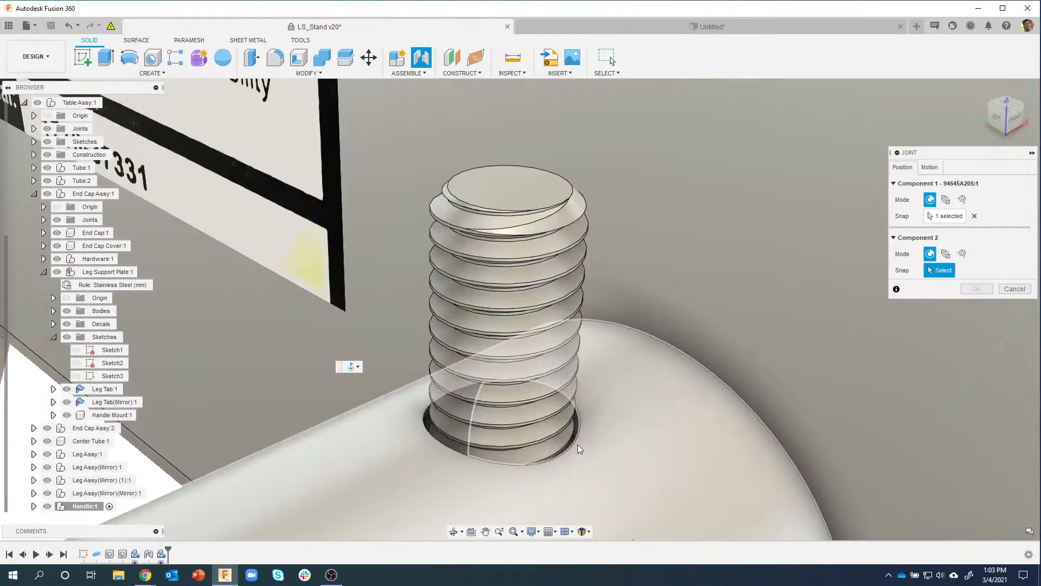
pyautogui.scroll(4, 578, 445)
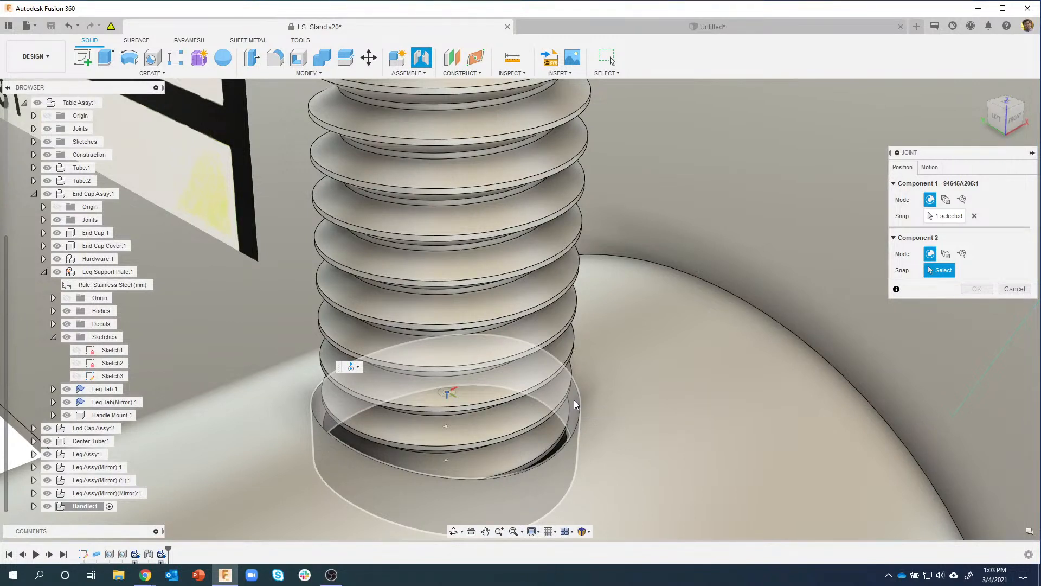
pyautogui.click(451, 390)
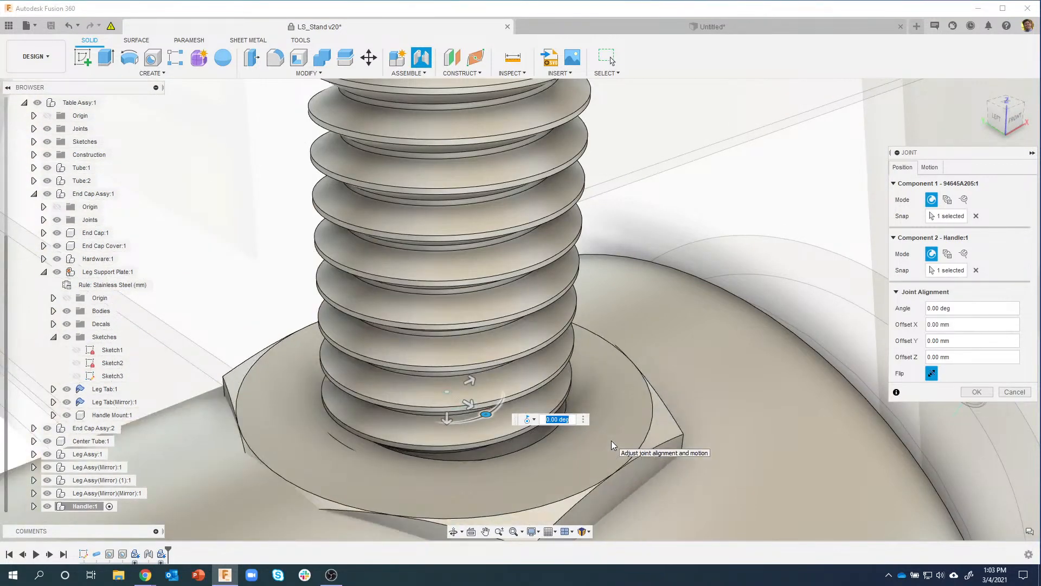
pyautogui.keyDown('shift'); pyautogui.moveTo(611, 440); pyautogui.dragTo(467, 214, button='middle'); pyautogui.keyUp('shift')
pyautogui.keyDown('shift'); pyautogui.moveTo(430, 166); pyautogui.dragTo(562, 218, button='middle'); pyautogui.keyUp('shift')
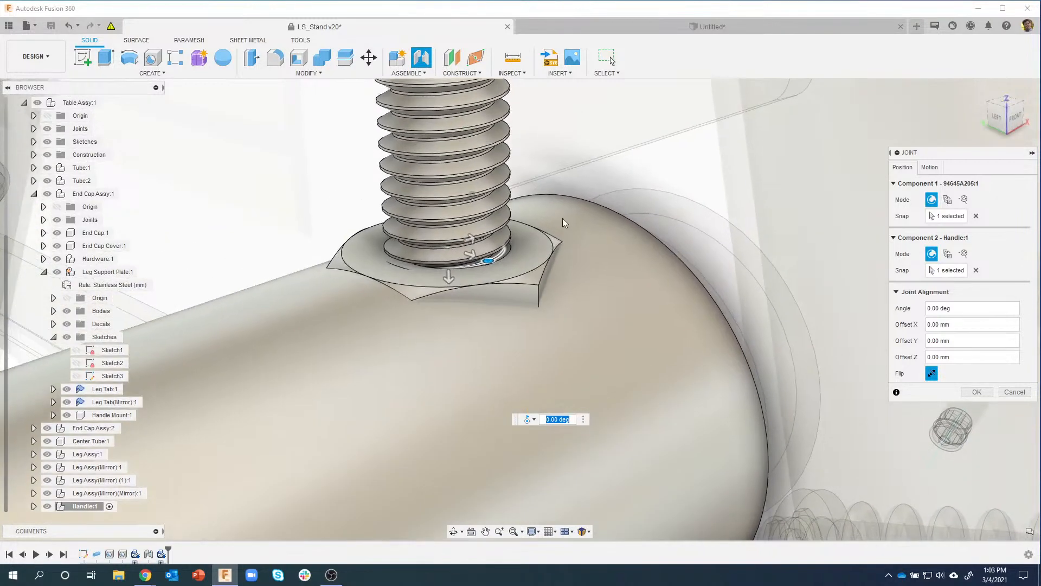
pyautogui.click(932, 373)
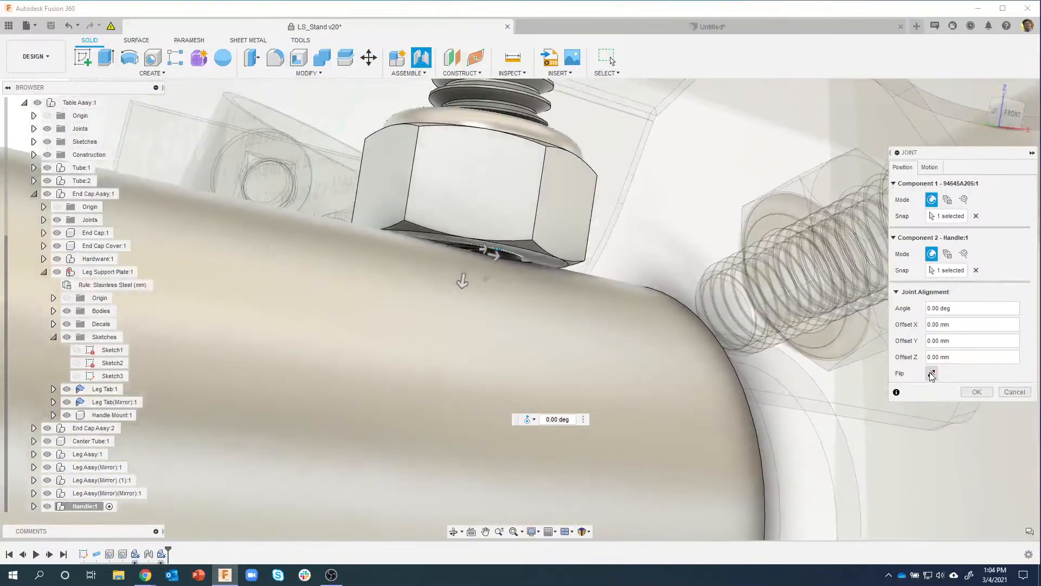
pyautogui.click(932, 373)
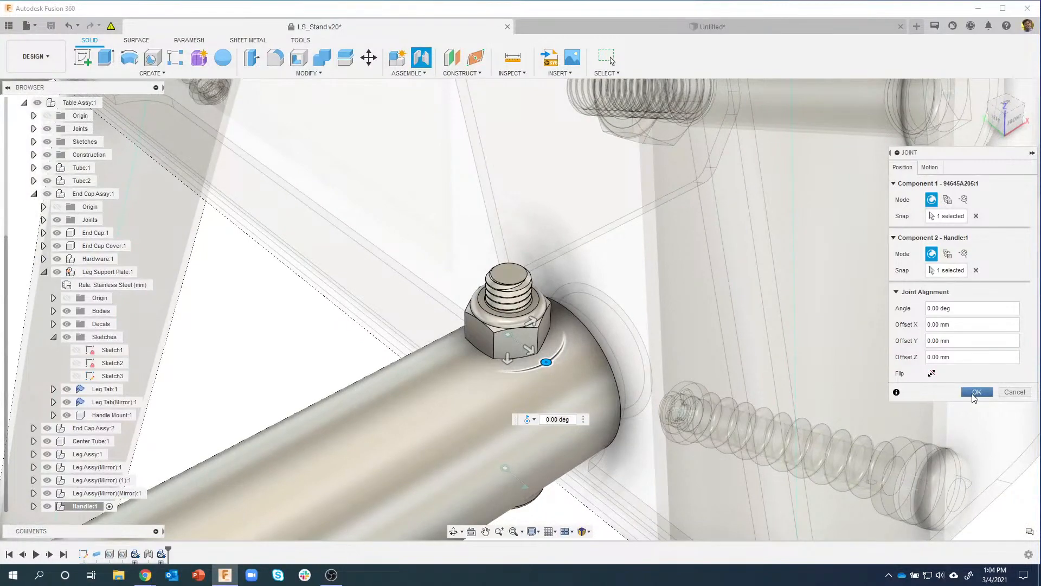
pyautogui.click(975, 393)
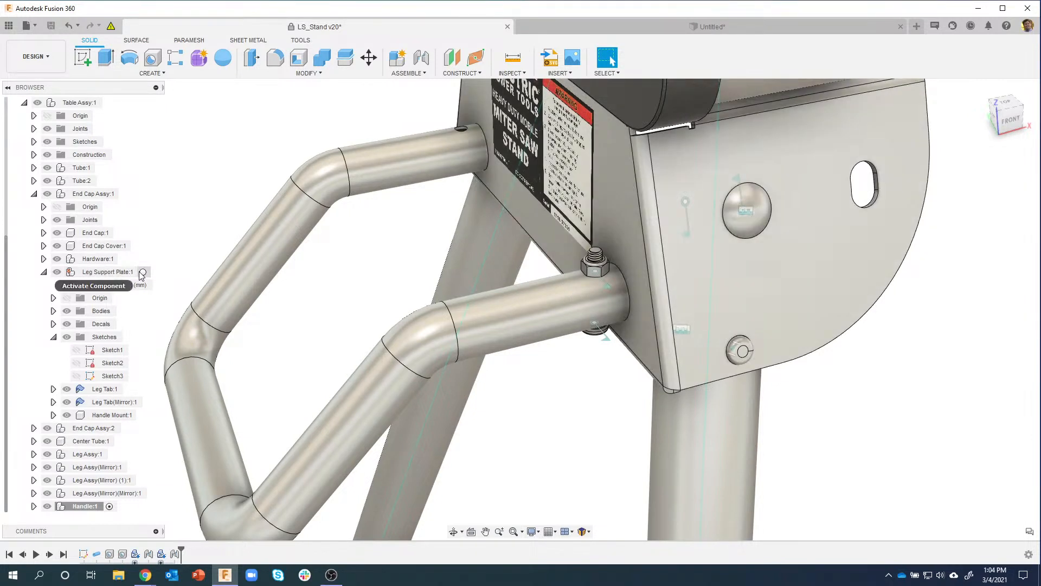
# Step: Activate Leg Support Plate:1 in the browser, then select the Handle Mount:1 sleeve
pyautogui.click(143, 272)
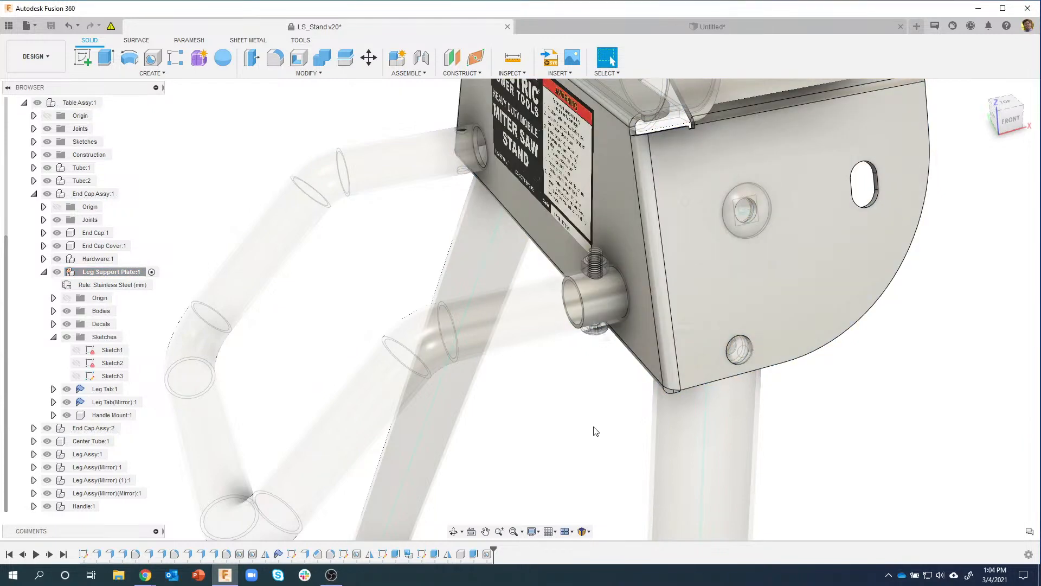
pyautogui.keyDown('shift'); pyautogui.moveTo(593, 432); pyautogui.dragTo(639, 279, button='middle'); pyautogui.keyUp('shift')
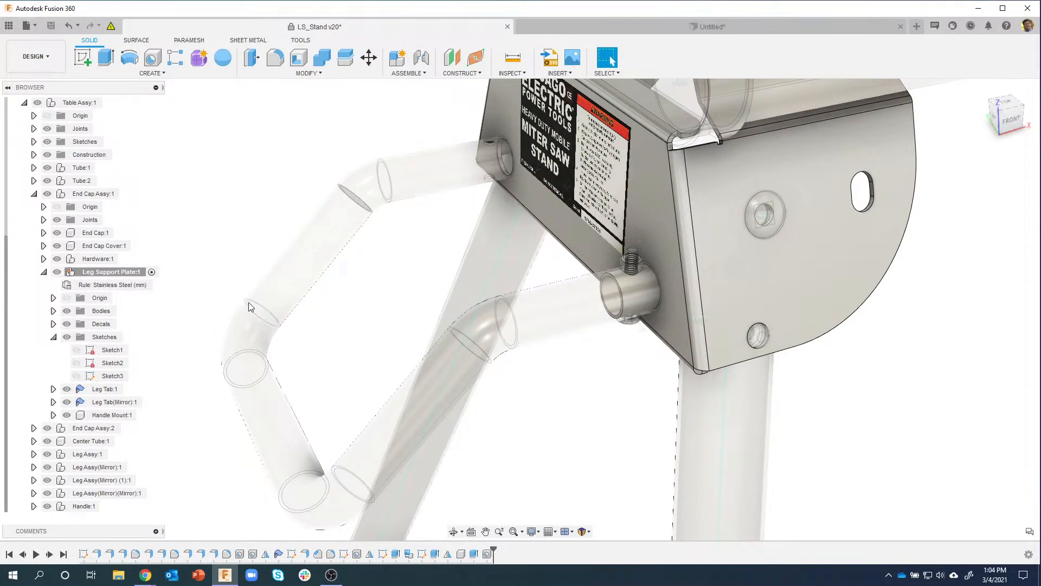
pyautogui.click(111, 416)
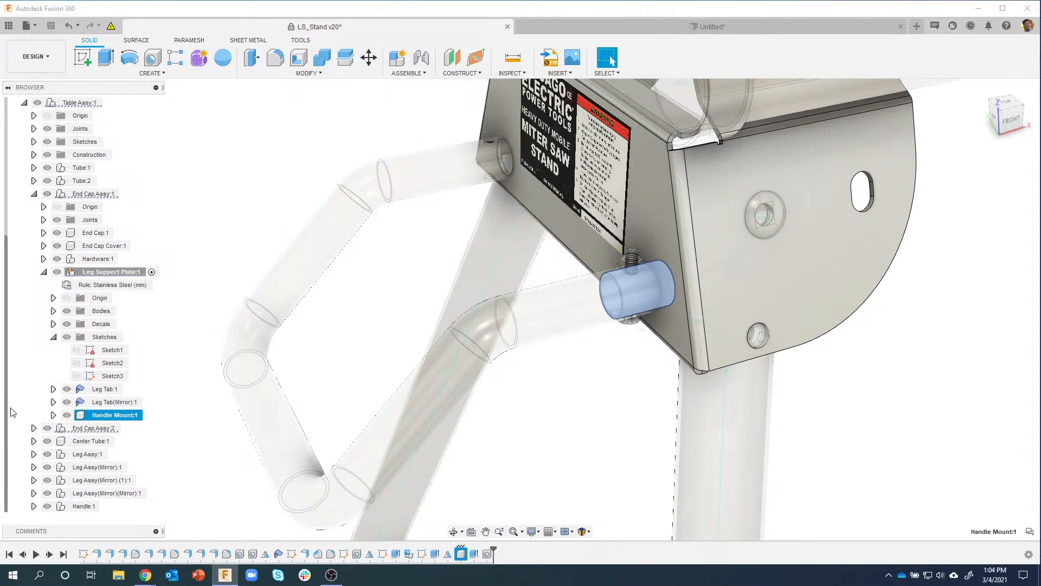
# Step: Select the 92000A439:1 screw from the parents list at the bolt
pyautogui.moveTo(11, 408); pyautogui.dragTo(2, 452)
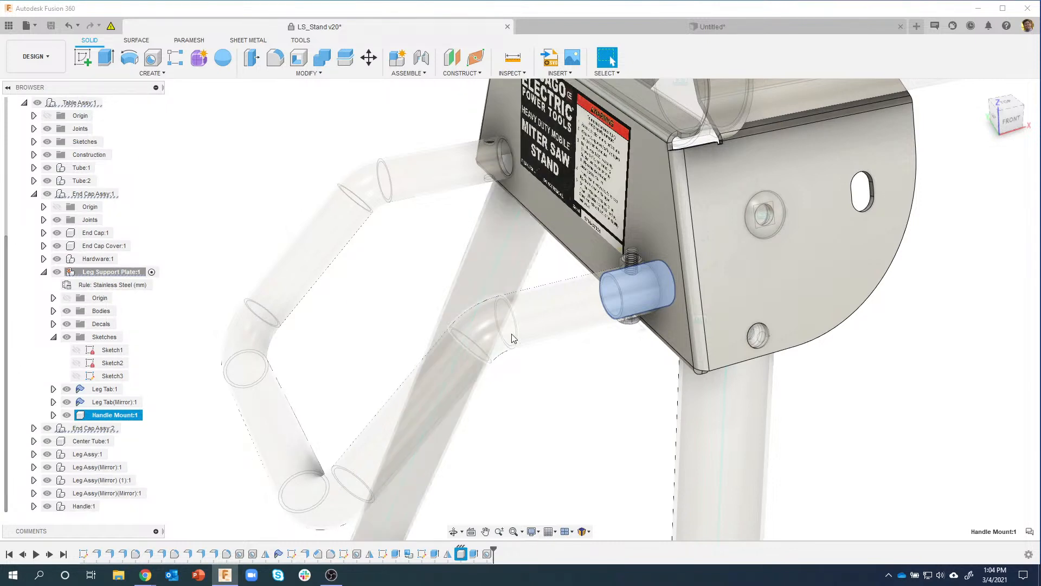
pyautogui.keyDown('ctrl'); pyautogui.click(633, 261); pyautogui.keyUp('ctrl')
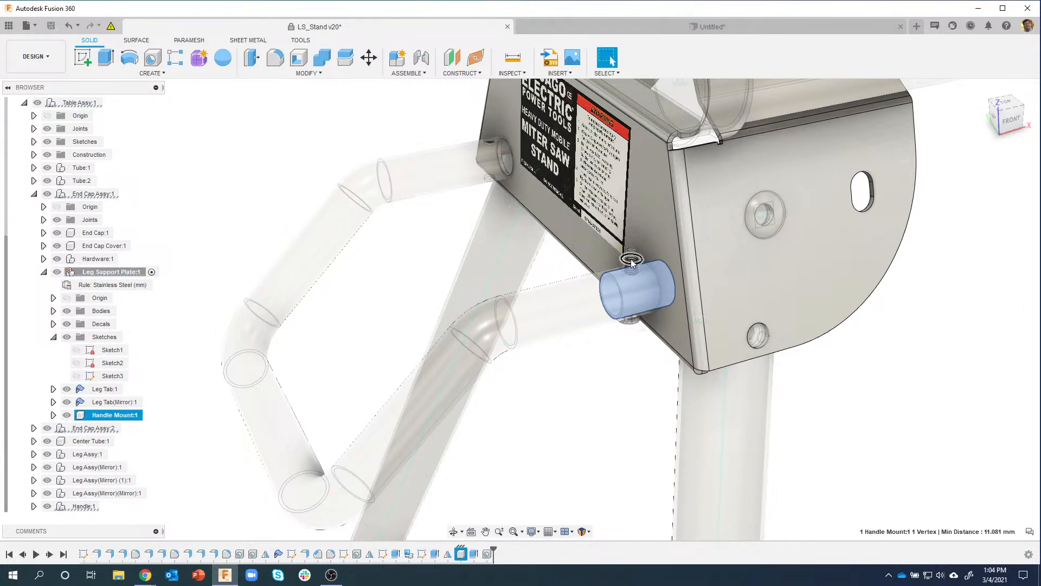
pyautogui.scroll(4, 631, 259)
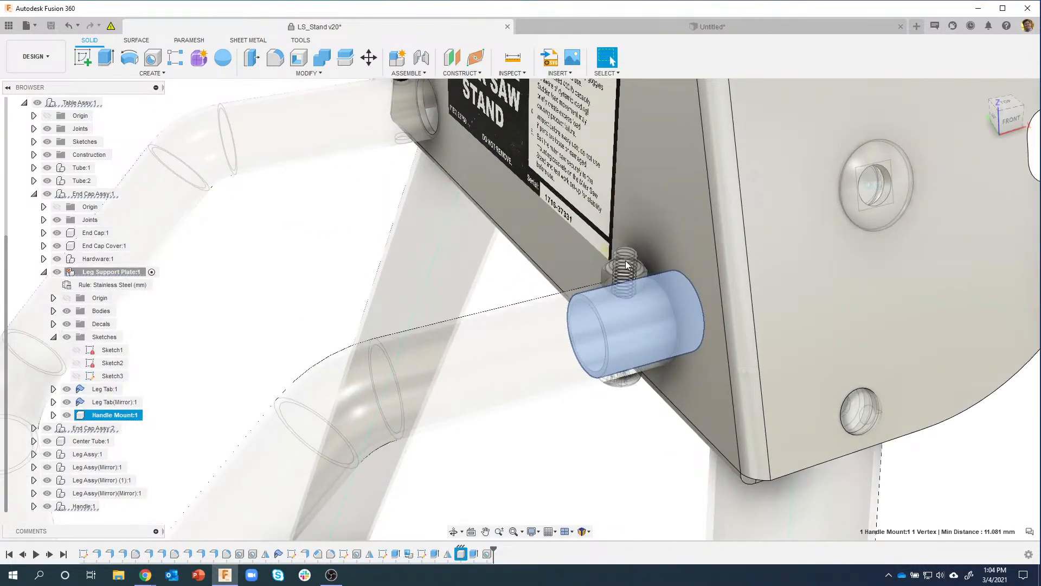
pyautogui.click(626, 266)
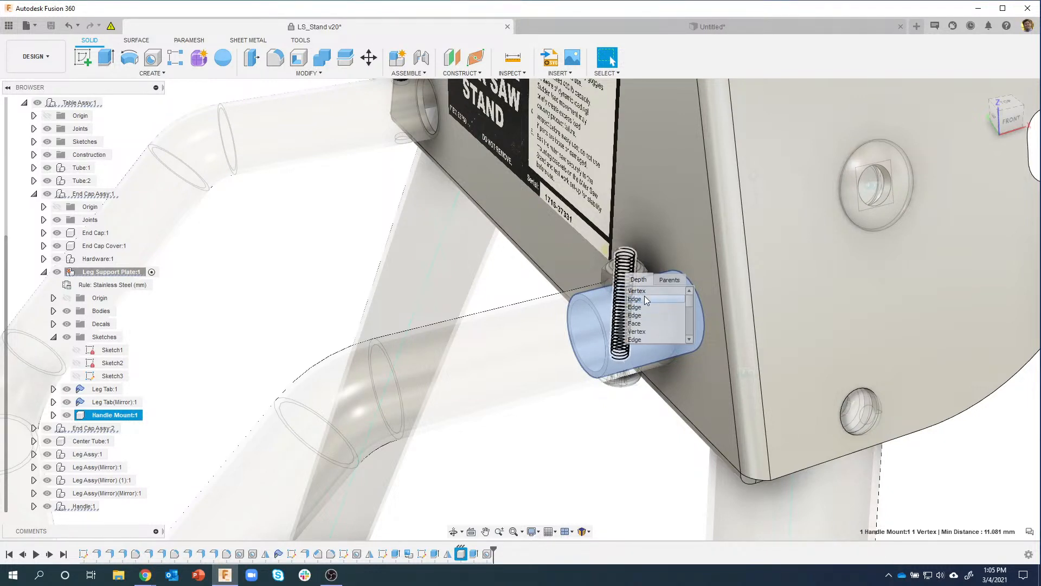
pyautogui.click(669, 280)
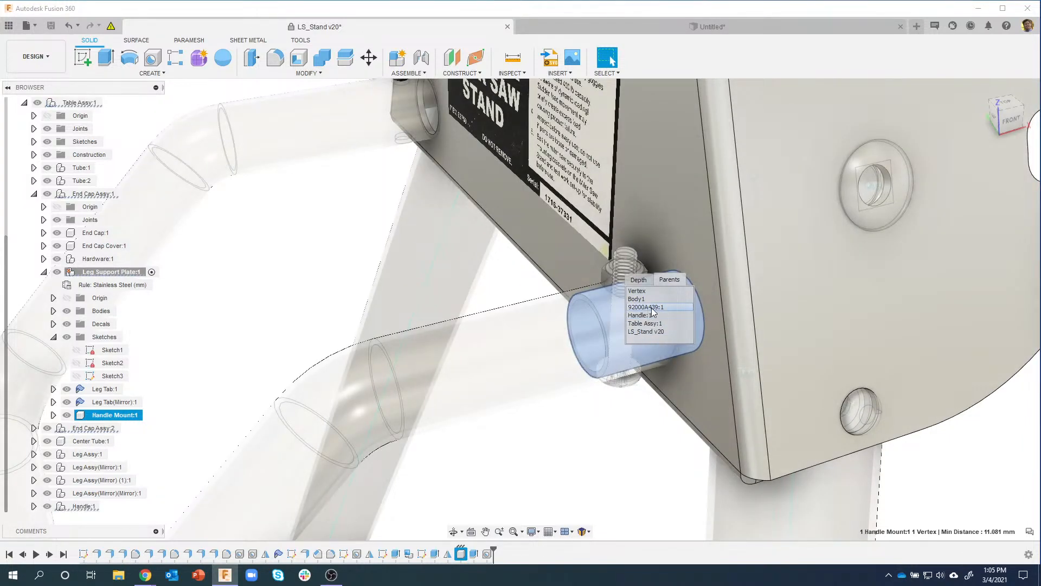
pyautogui.click(654, 308)
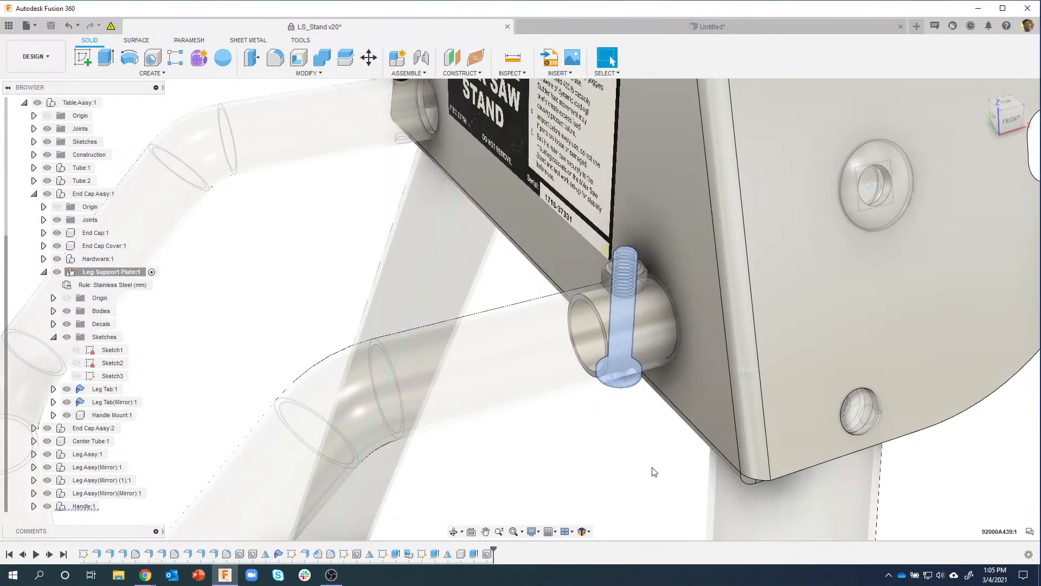
# Step: Add locknut 94645A205:1 and Handle Mount:1 to the selection and open their context menu
pyautogui.click(608, 277)
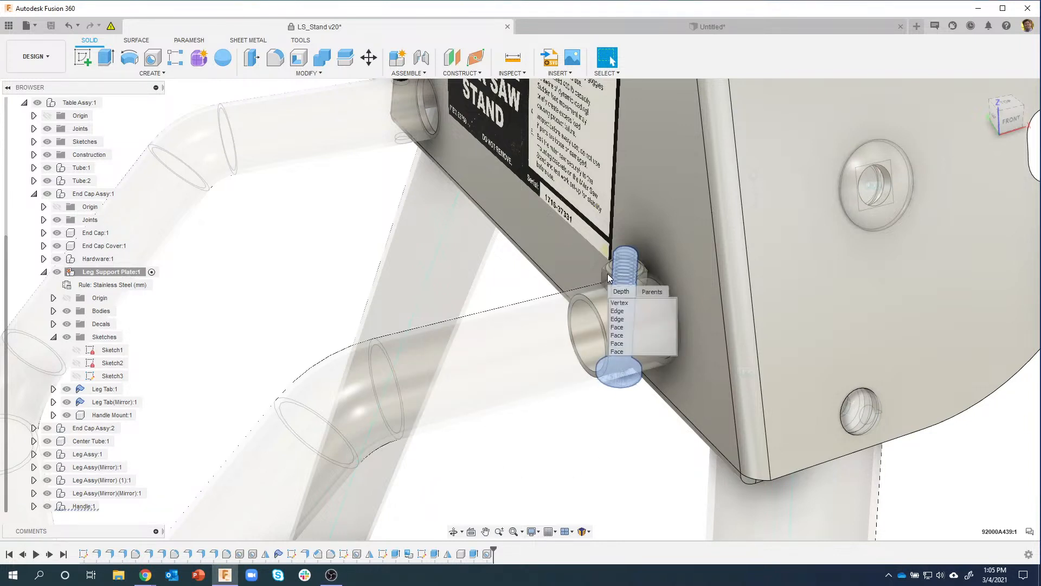
pyautogui.click(646, 292)
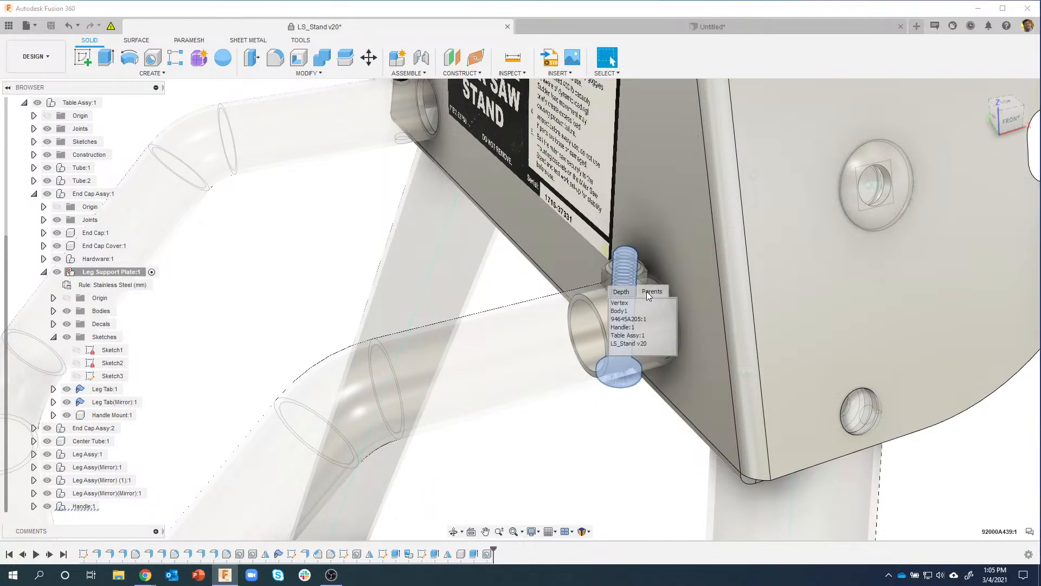
pyautogui.click(622, 327)
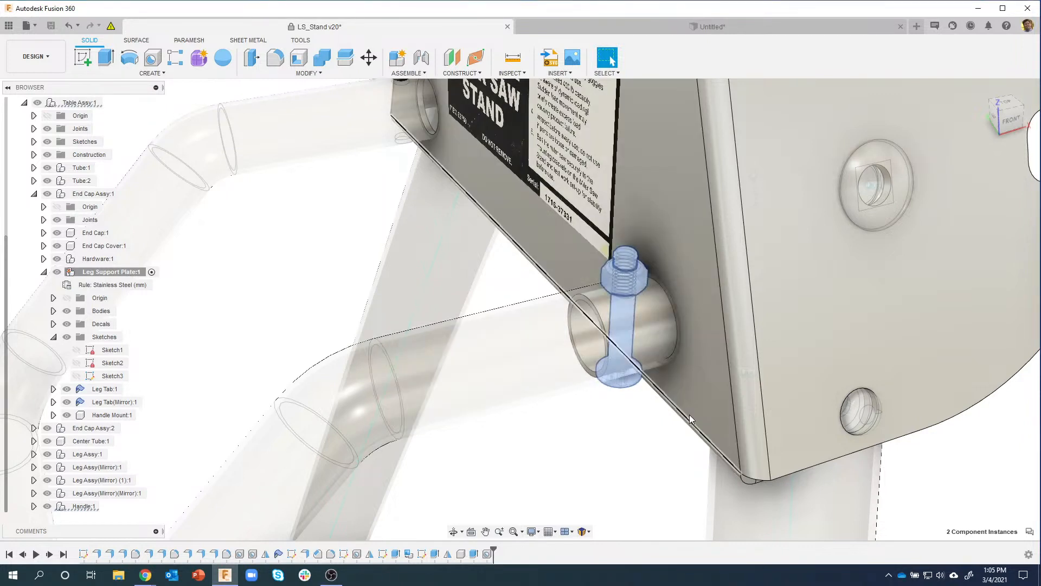
pyautogui.click(644, 317)
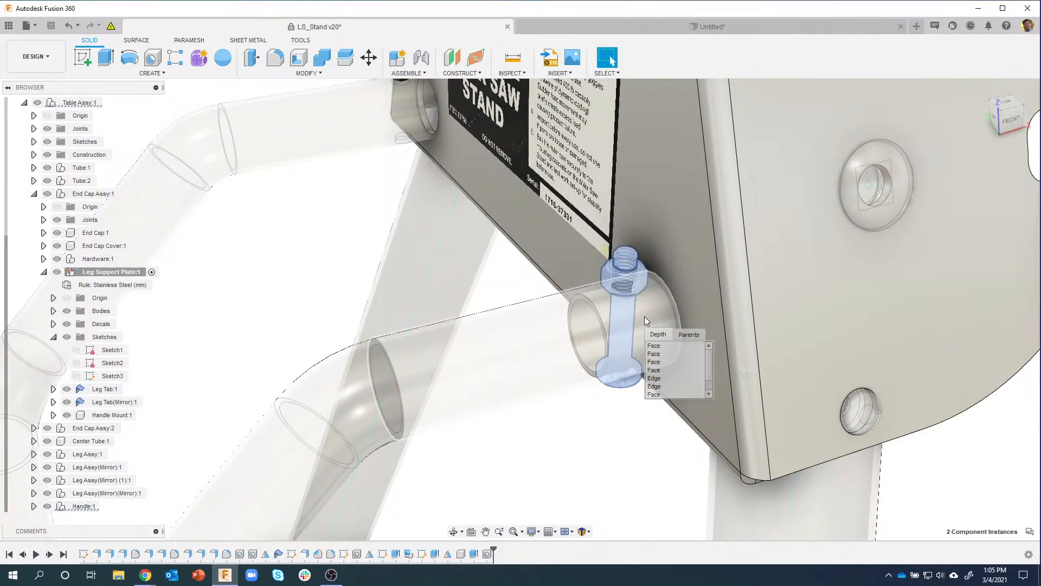
pyautogui.click(684, 335)
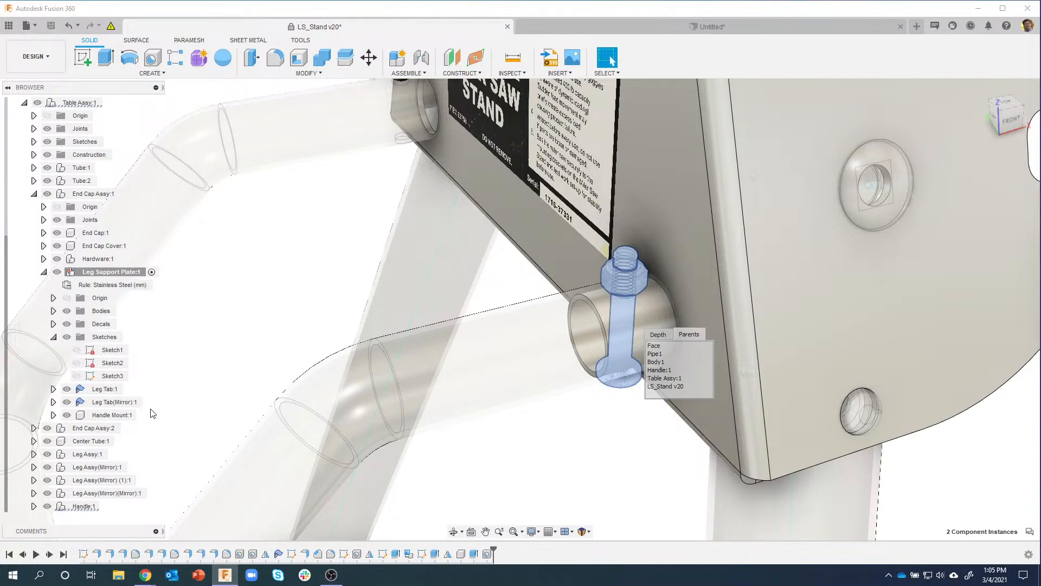
pyautogui.keyDown('ctrl'); pyautogui.click(110, 415); pyautogui.keyUp('ctrl')
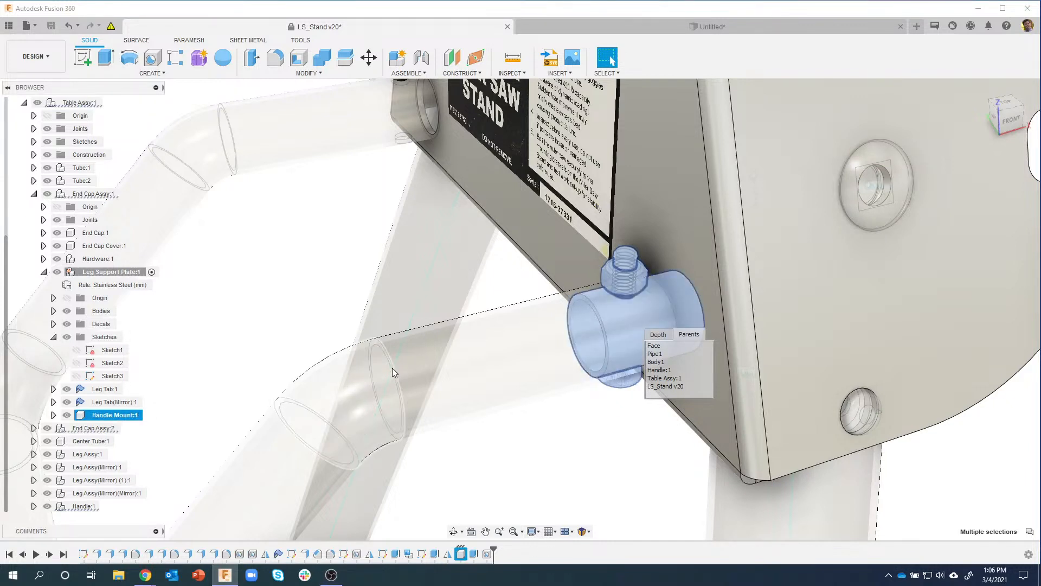
pyautogui.rightClick(125, 417)
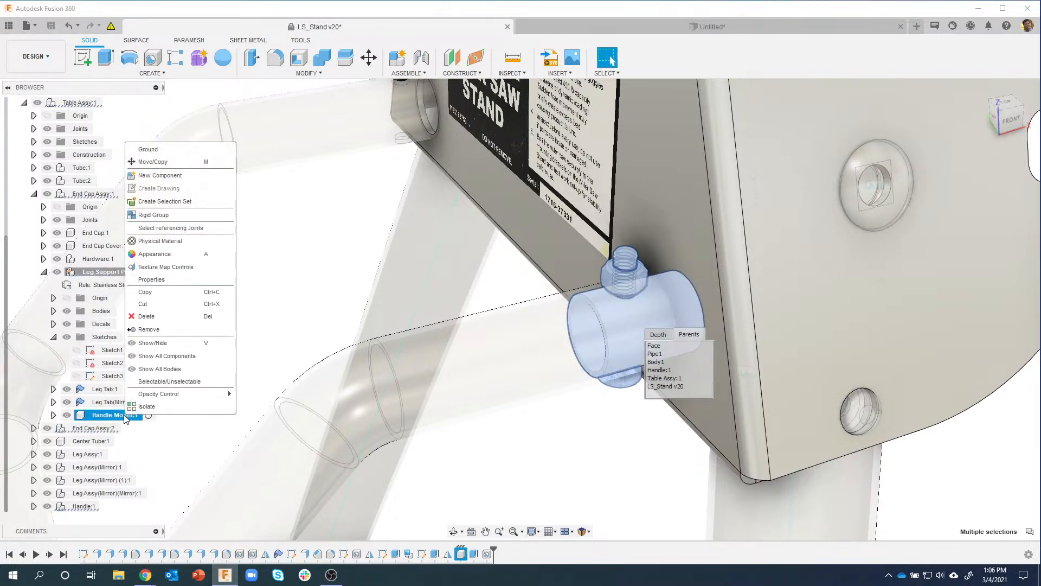
# Step: Start a Point to Point Move/Copy of the sleeve, screw and locknut with copies created
pyautogui.click(171, 161)
pyautogui.keyDown('shift'); pyautogui.moveTo(394, 352); pyautogui.dragTo(282, 391, button='middle'); pyautogui.keyUp('shift')
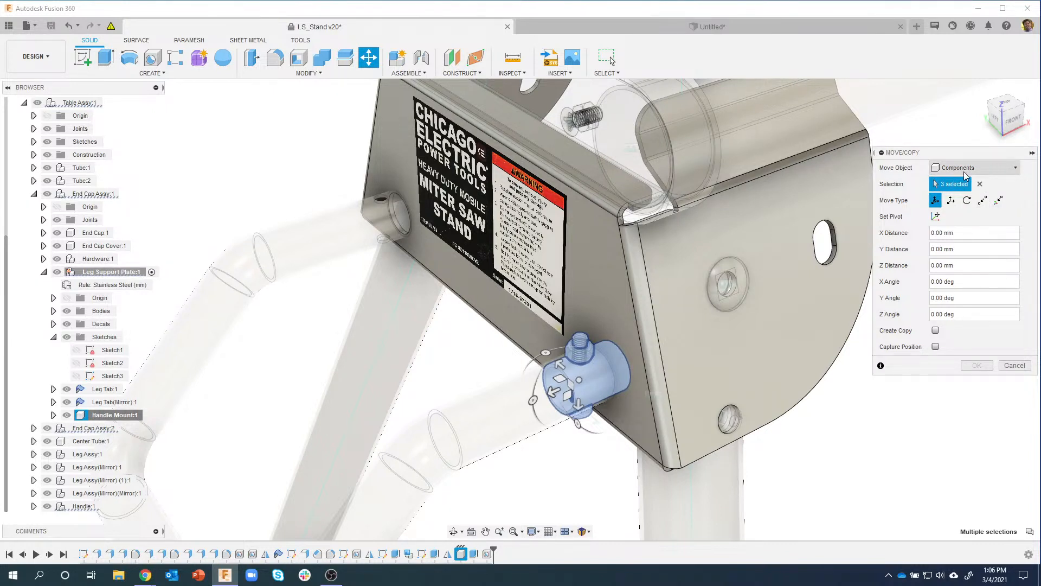
pyautogui.click(982, 201)
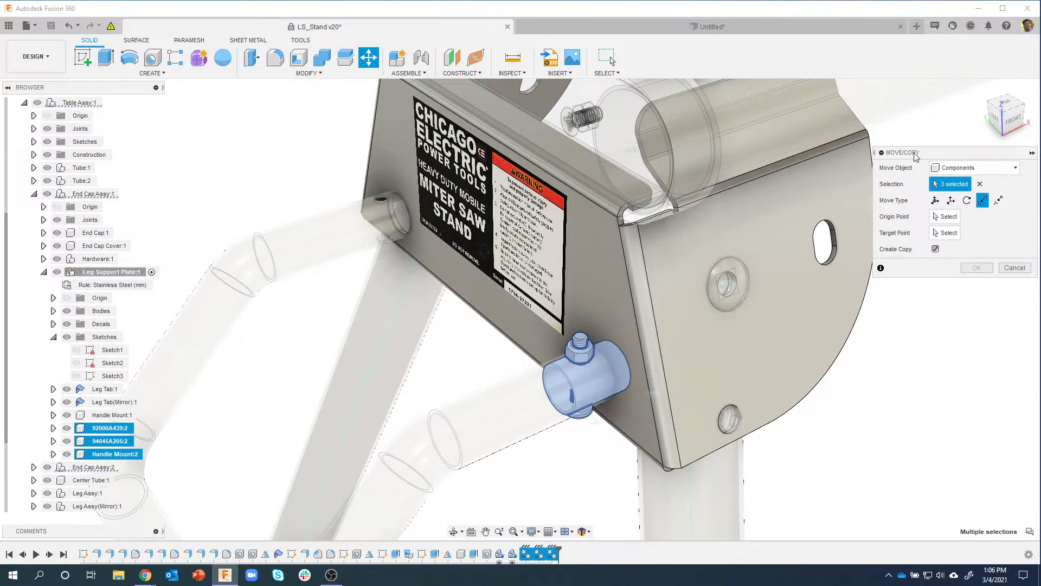
# Step: Move the copies from the mounted sleeve's point to the plate's left hole and commit
pyautogui.click(945, 219)
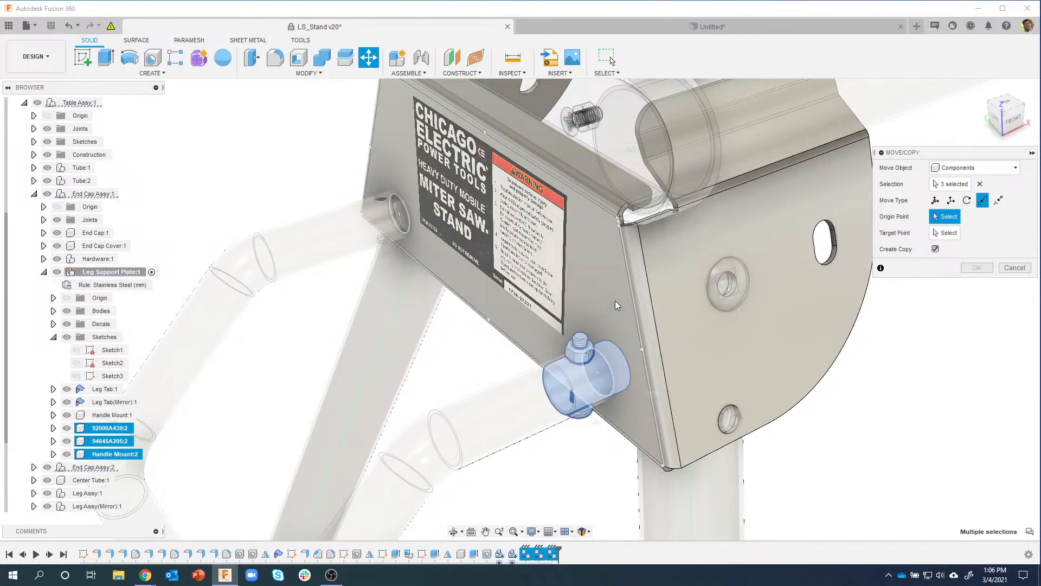
pyautogui.scroll(5, 615, 300)
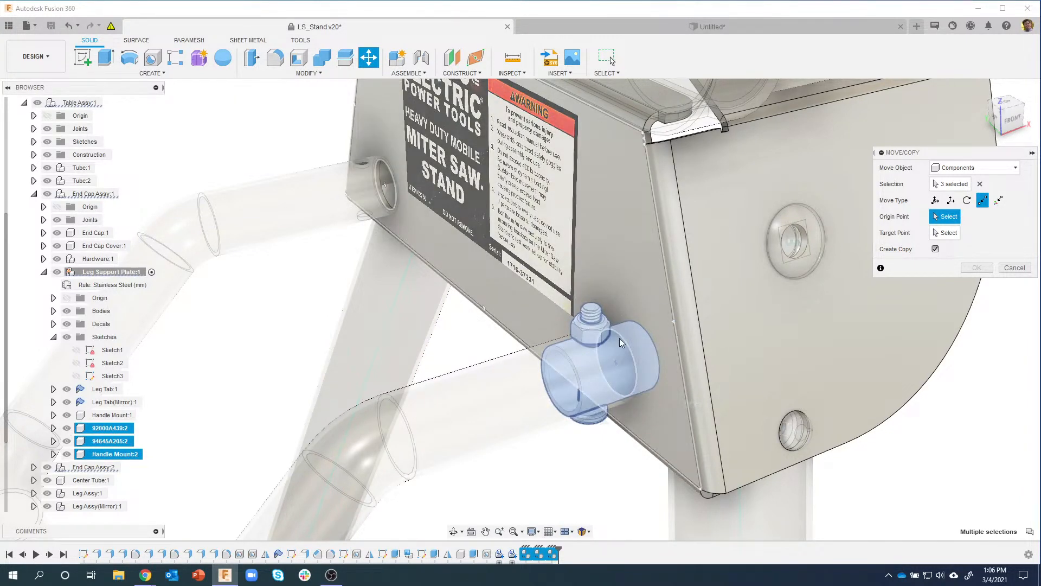
pyautogui.click(617, 363)
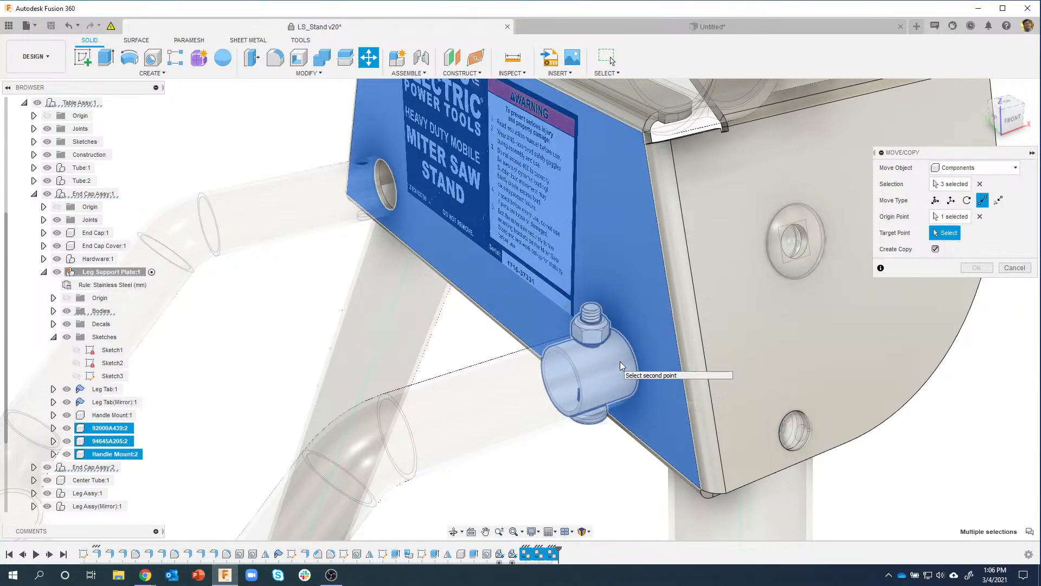
pyautogui.click(935, 233)
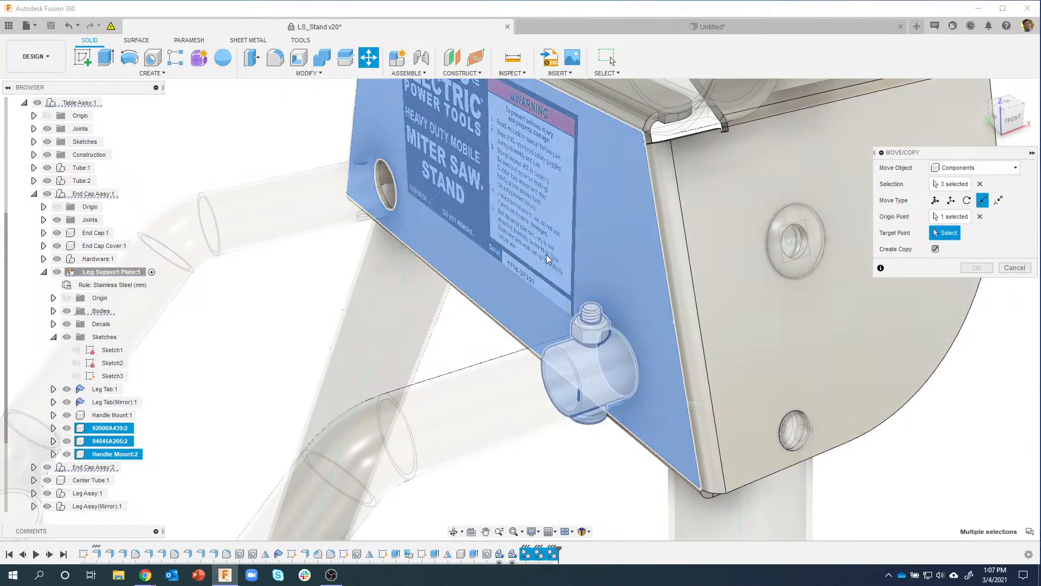
pyautogui.moveTo(429, 250)
pyautogui.keyDown('shift'); pyautogui.mouseDown(button='middle')
pyautogui.moveTo(440, 249)
pyautogui.moveTo(418, 245)
pyautogui.moveTo(431, 252)
pyautogui.mouseUp(button='middle'); pyautogui.keyUp('shift')
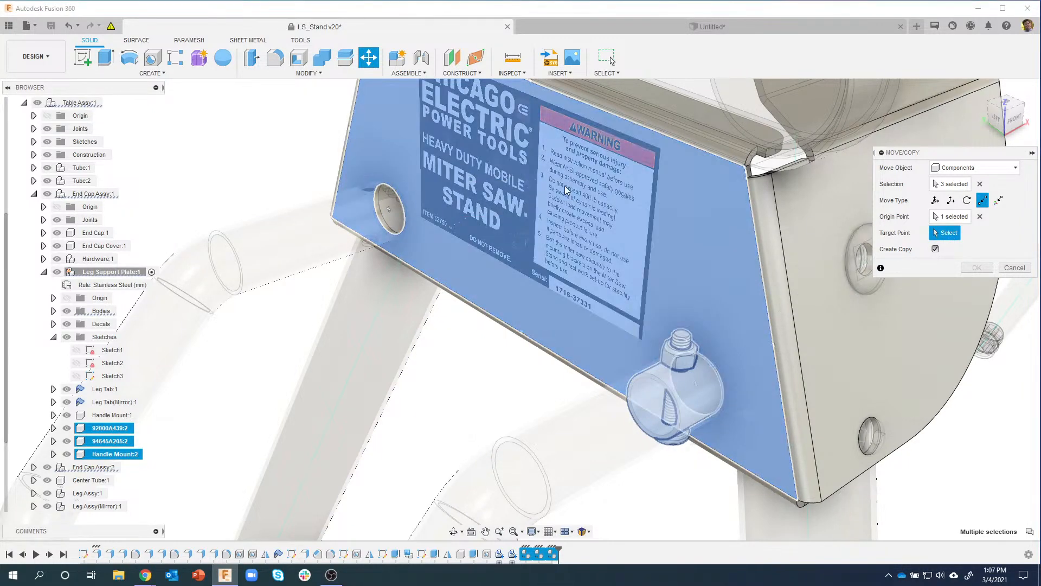
pyautogui.click(389, 210)
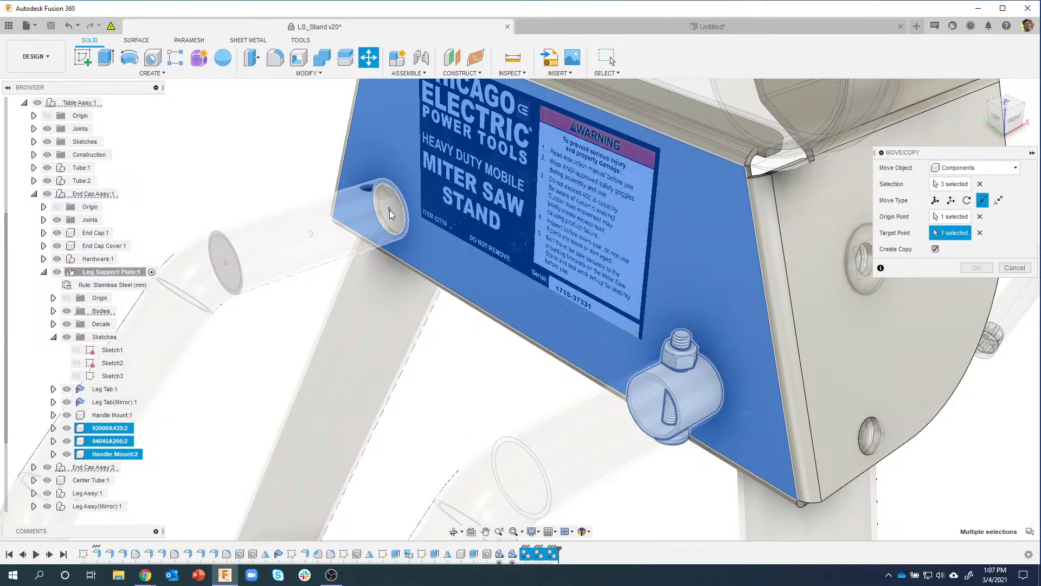
pyautogui.keyDown('shift'); pyautogui.moveTo(750, 328); pyautogui.dragTo(389, 374, button='middle'); pyautogui.keyUp('shift')
pyautogui.press('Return')
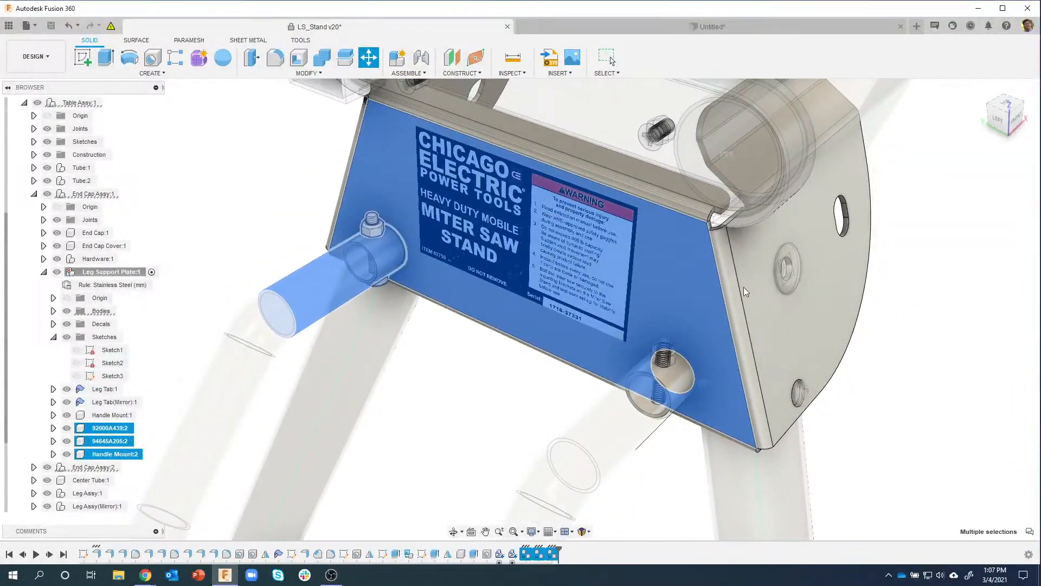
pyautogui.keyDown('shift'); pyautogui.moveTo(444, 406); pyautogui.dragTo(422, 151, button='middle'); pyautogui.keyUp('shift')
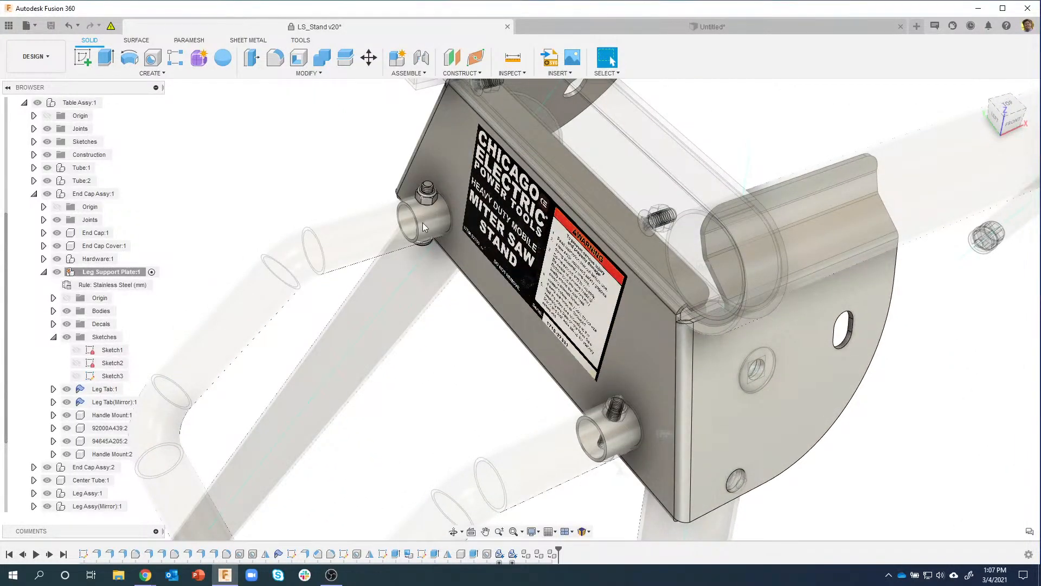
pyautogui.keyDown('shift'); pyautogui.moveTo(426, 217); pyautogui.dragTo(376, 185, button='middle'); pyautogui.keyUp('shift')
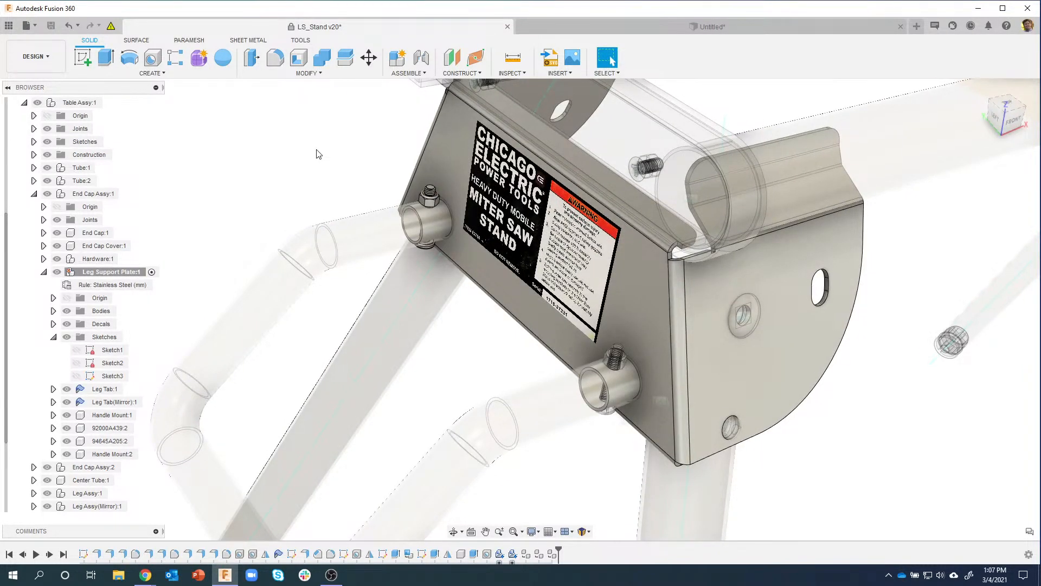
pyautogui.keyDown('shift'); pyautogui.moveTo(316, 149); pyautogui.dragTo(303, 202, button='middle'); pyautogui.keyUp('shift')
pyautogui.click(43, 272)
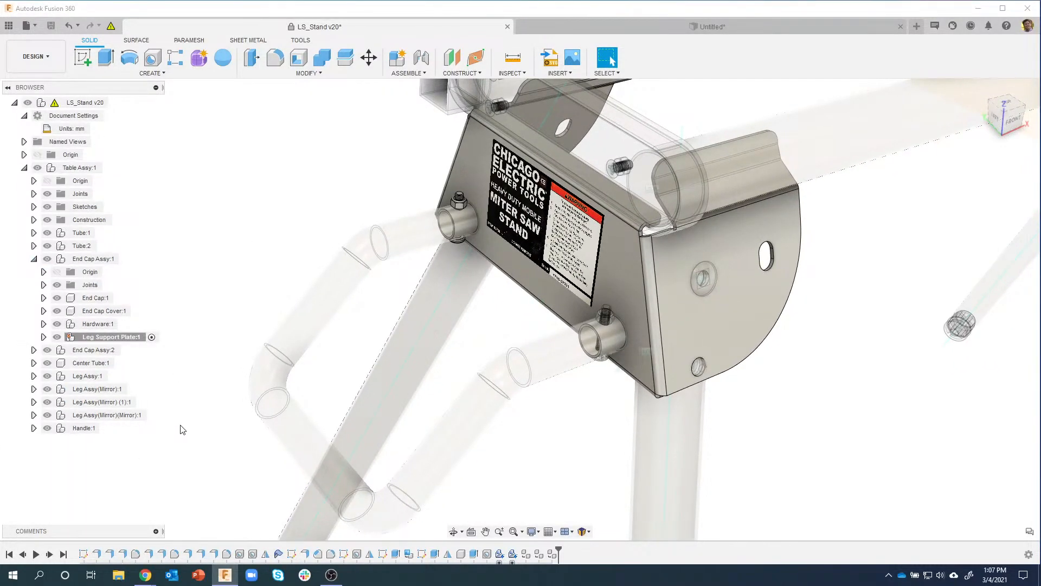
pyautogui.click(84, 430)
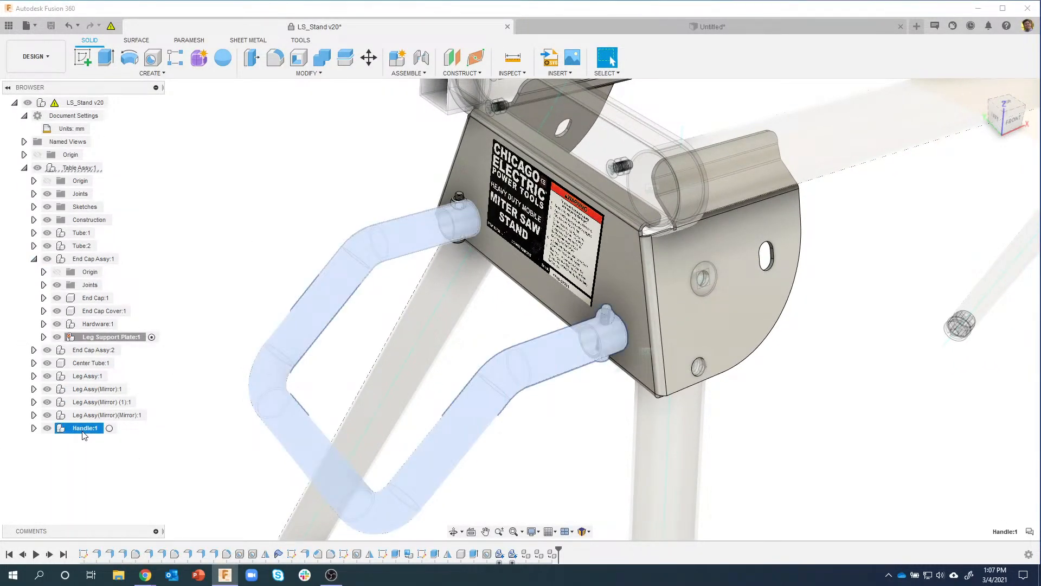
pyautogui.click(120, 448)
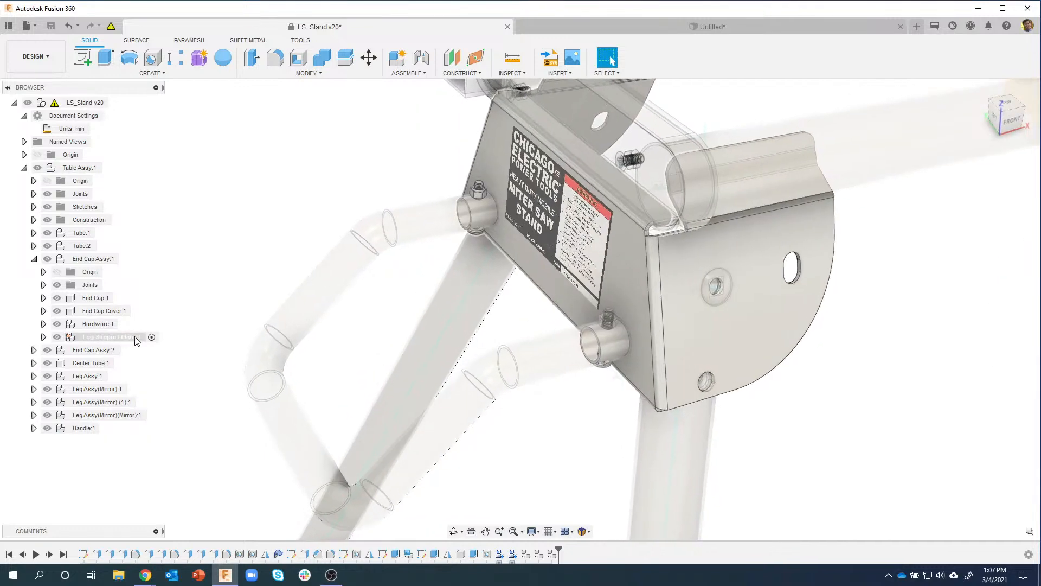
pyautogui.keyDown('shift'); pyautogui.moveTo(325, 291); pyautogui.dragTo(331, 290, button='middle'); pyautogui.keyUp('shift')
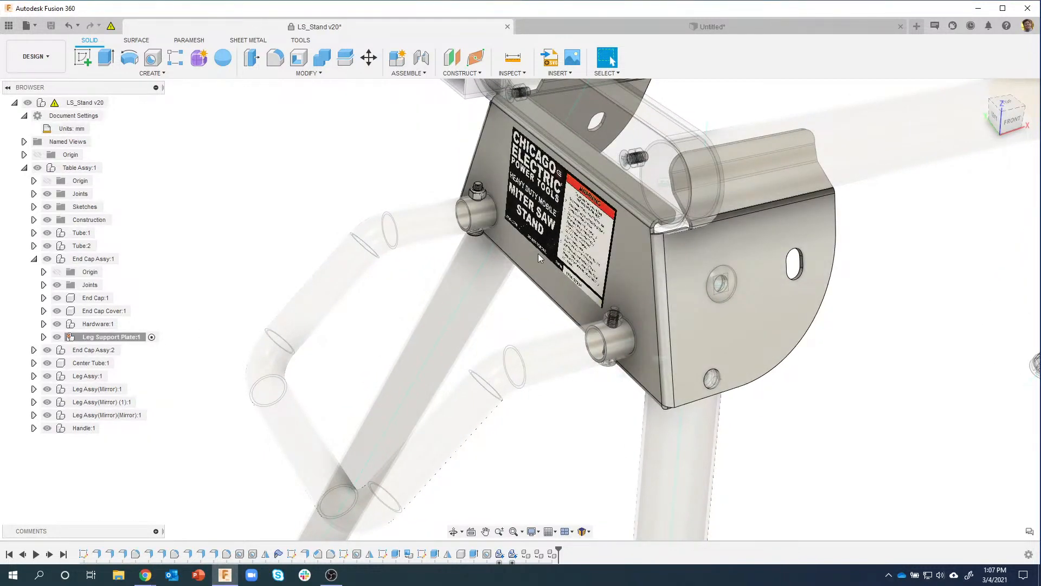
pyautogui.keyDown('shift'); pyautogui.moveTo(425, 274); pyautogui.dragTo(370, 237, button='middle'); pyautogui.keyUp('shift')
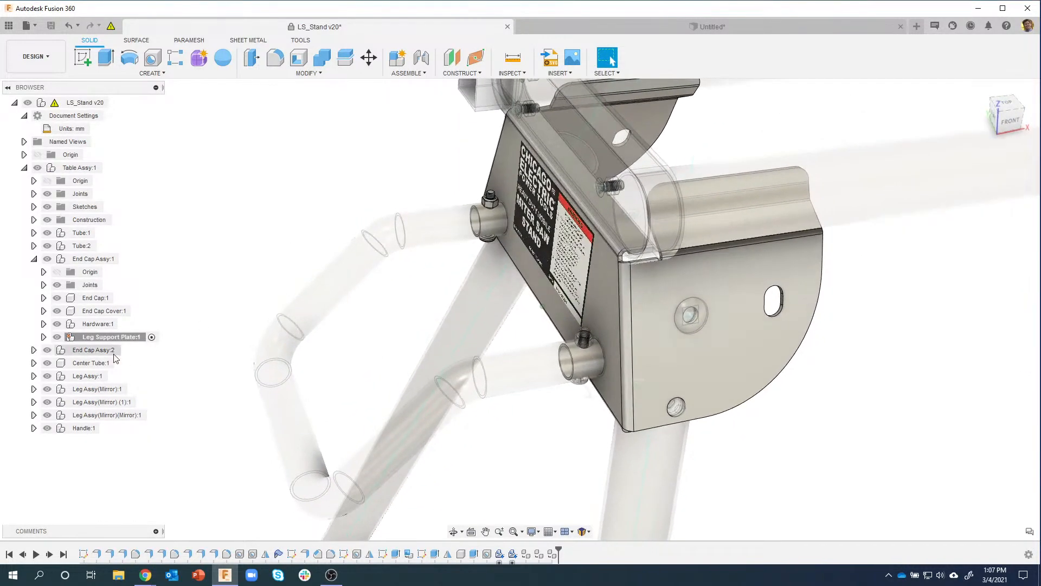
pyautogui.click(58, 337)
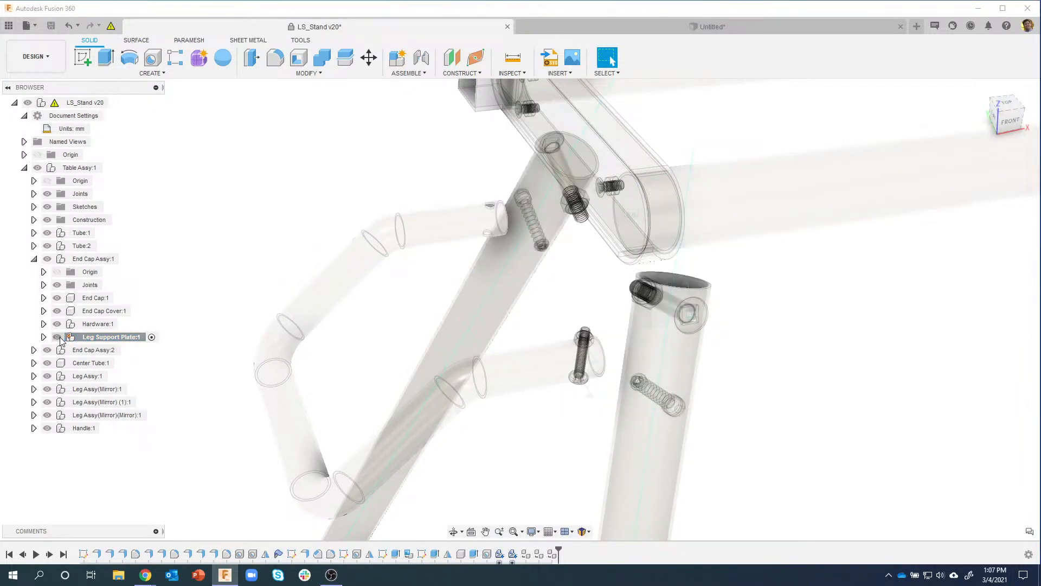
pyautogui.click(57, 337)
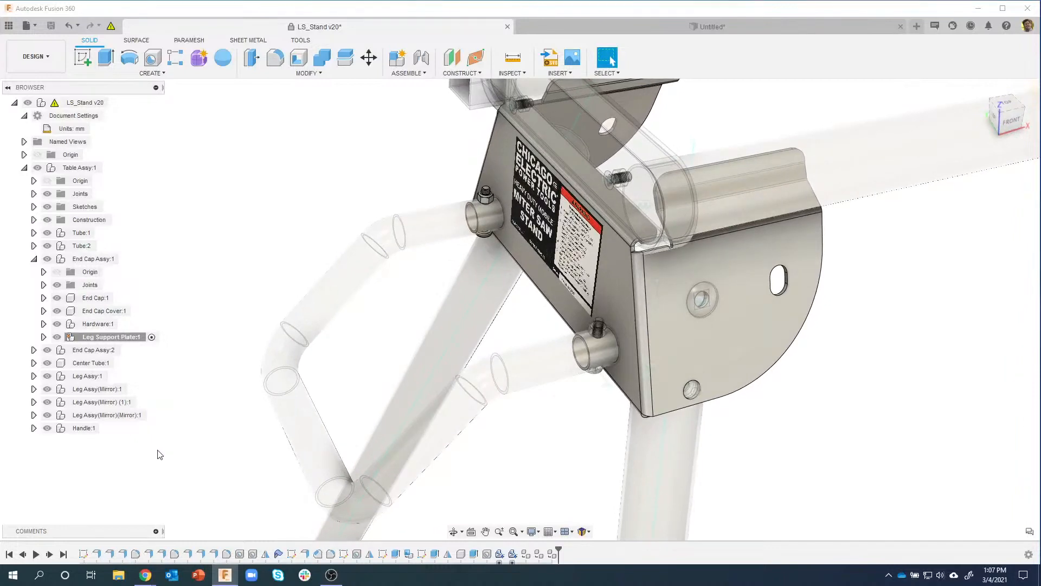
# Step: Make Handle:1 the active component
pyautogui.doubleClick(84, 428)
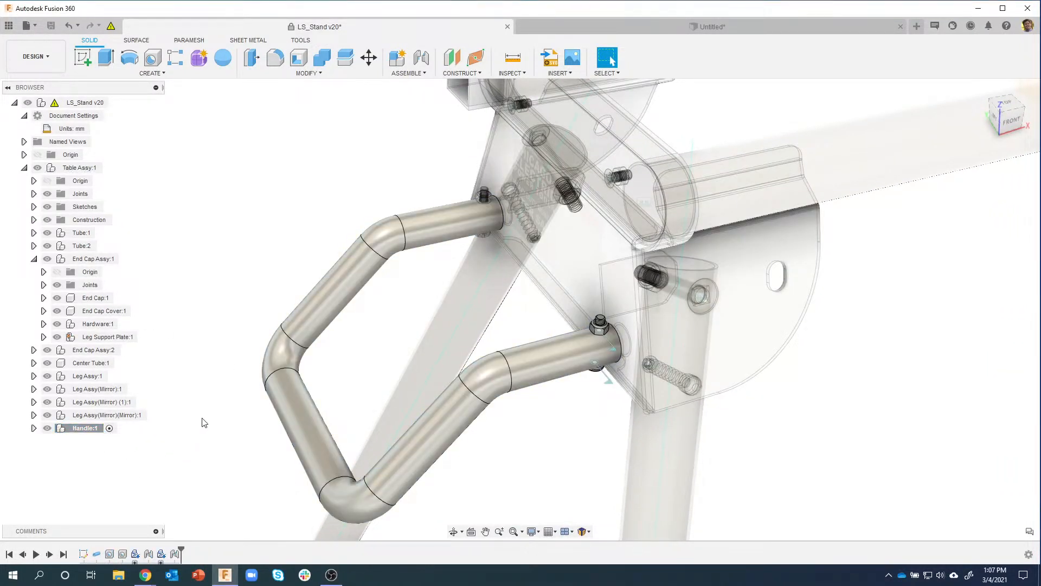
pyautogui.scroll(5, 603, 339)
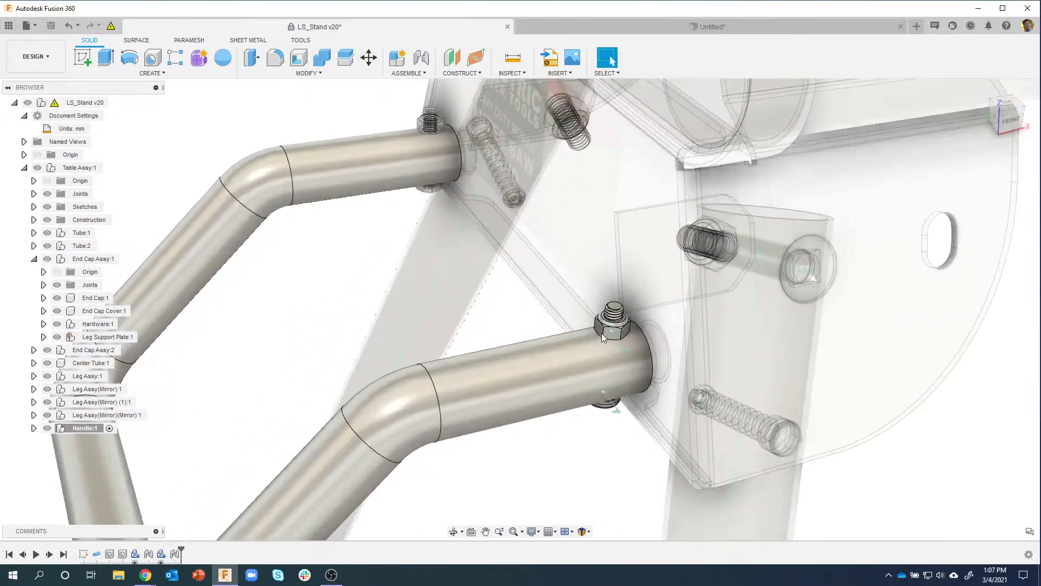
pyautogui.scroll(3, 602, 332)
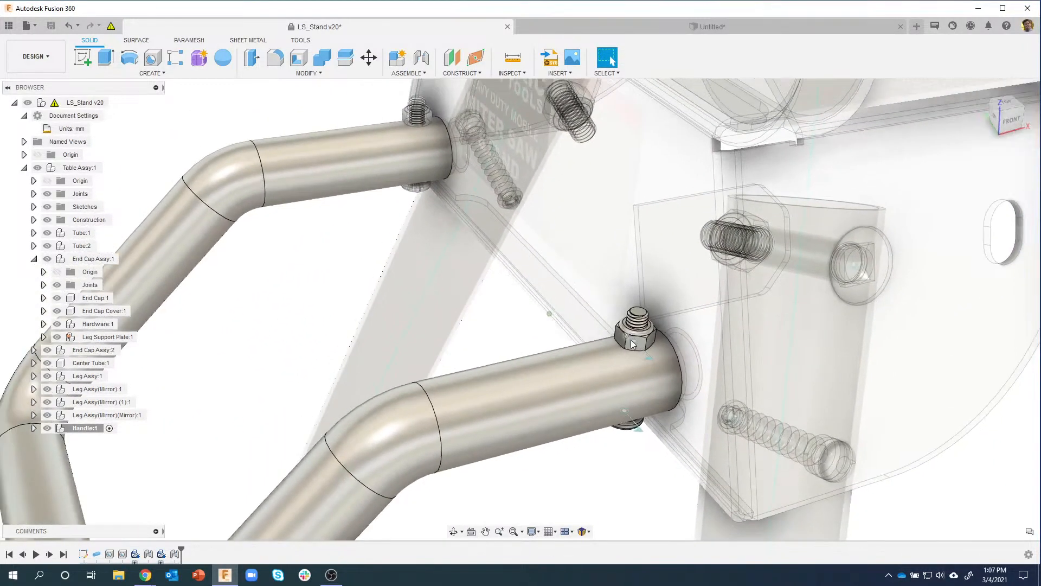
pyautogui.scroll(-2, 631, 340)
pyautogui.moveTo(364, 188); pyautogui.dragTo(450, 211, button='middle')
pyautogui.scroll(-2, 450, 212)
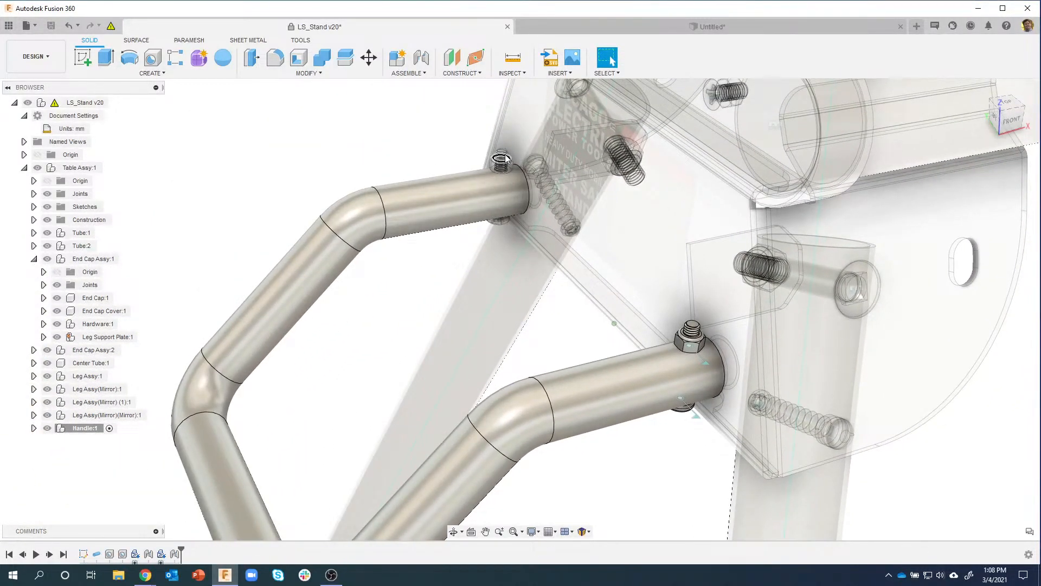
pyautogui.keyDown('shift'); pyautogui.moveTo(244, 241); pyautogui.dragTo(250, 222, button='middle'); pyautogui.keyUp('shift')
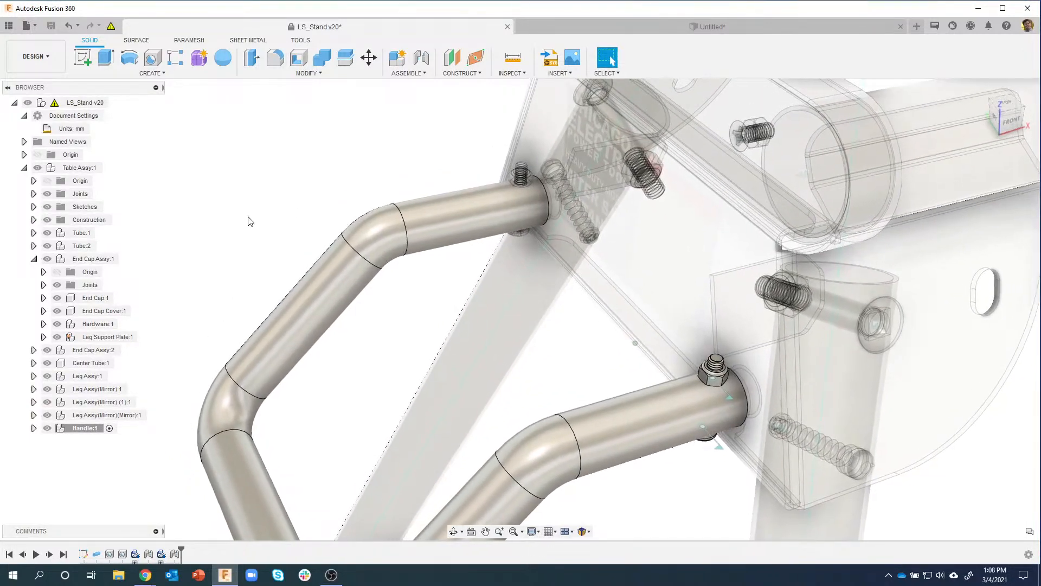
pyautogui.scroll(3, 400, 132)
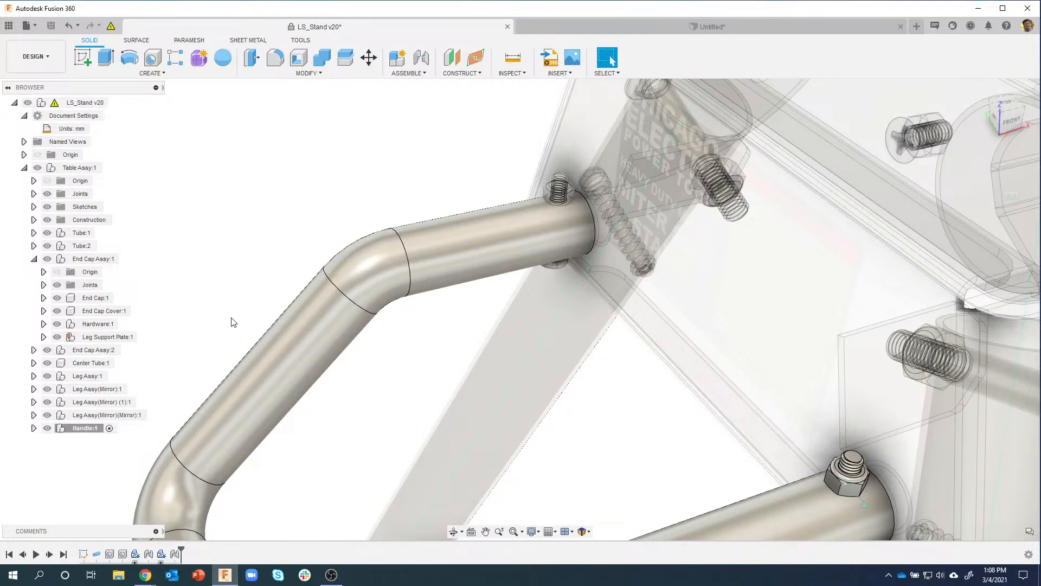
# Step: Drag screw 92000A439:2 and locknut 94645A205:2 from Leg Support Plate into Handle:1, then hide the handle
pyautogui.click(43, 337)
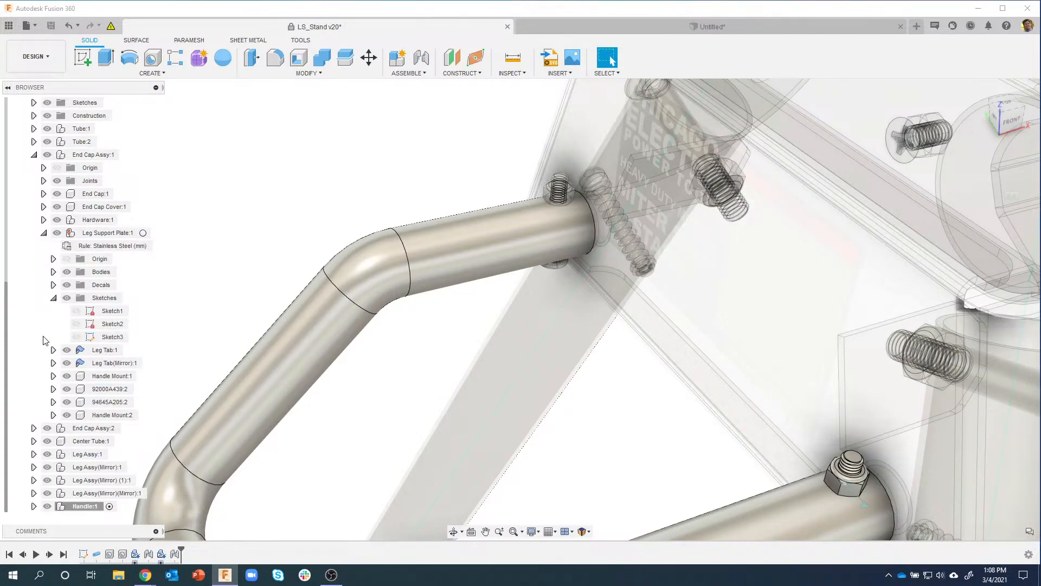
pyautogui.click(115, 393)
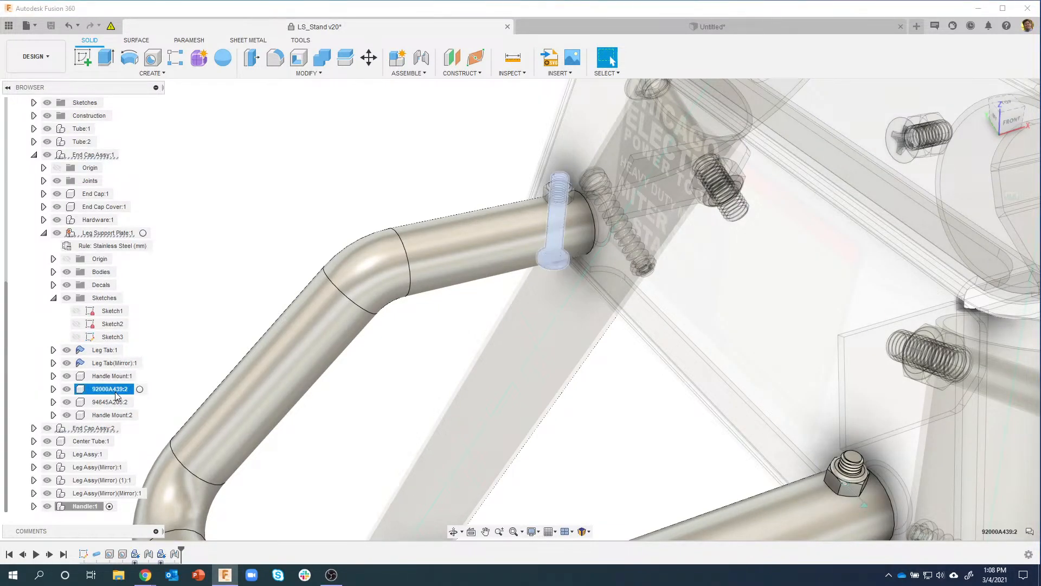
pyautogui.keyDown('ctrl'); pyautogui.click(113, 401); pyautogui.keyUp('ctrl')
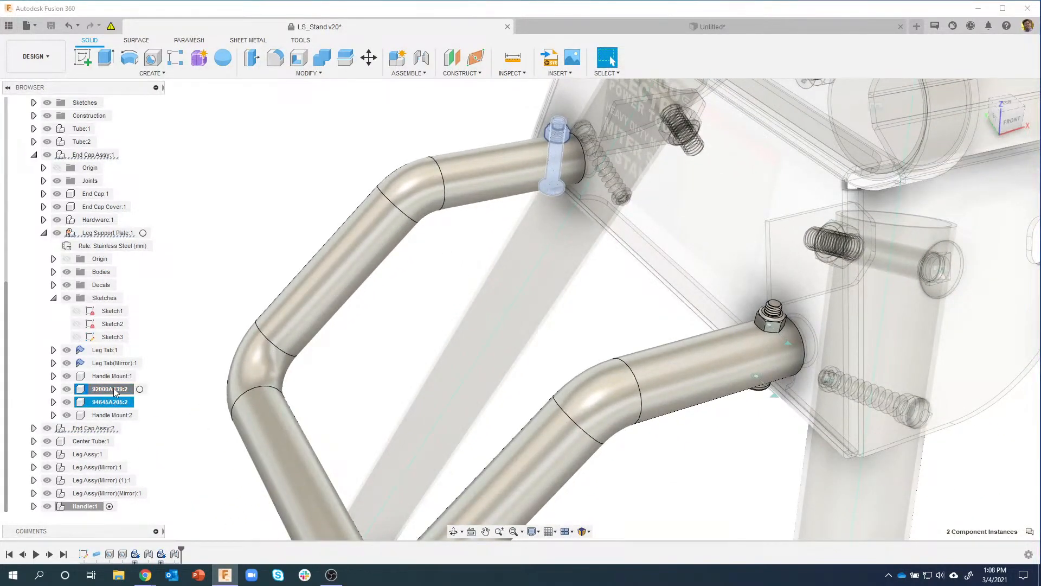
pyautogui.moveTo(115, 391); pyautogui.dragTo(84, 512)
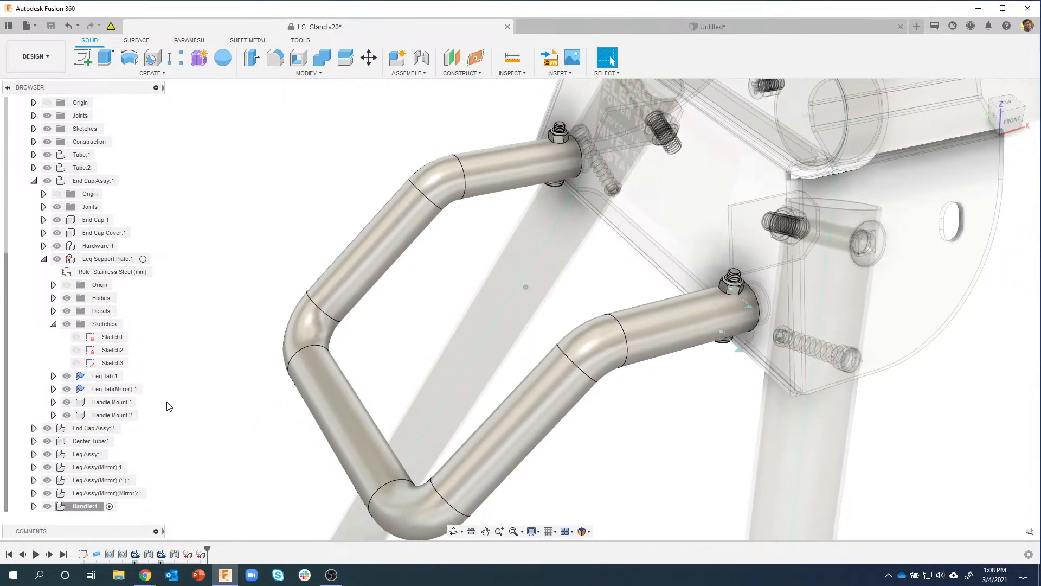
pyautogui.click(47, 508)
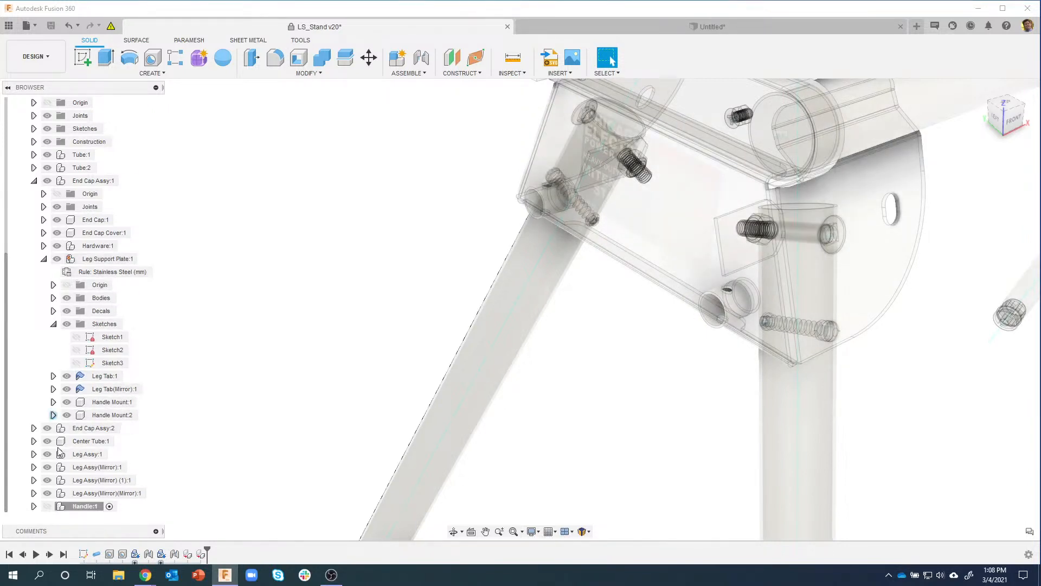
# Step: Unhide Handle:1 and verify it lists all four screws and locknuts, then collapse and deselect
pyautogui.click(47, 506)
pyautogui.click(34, 506)
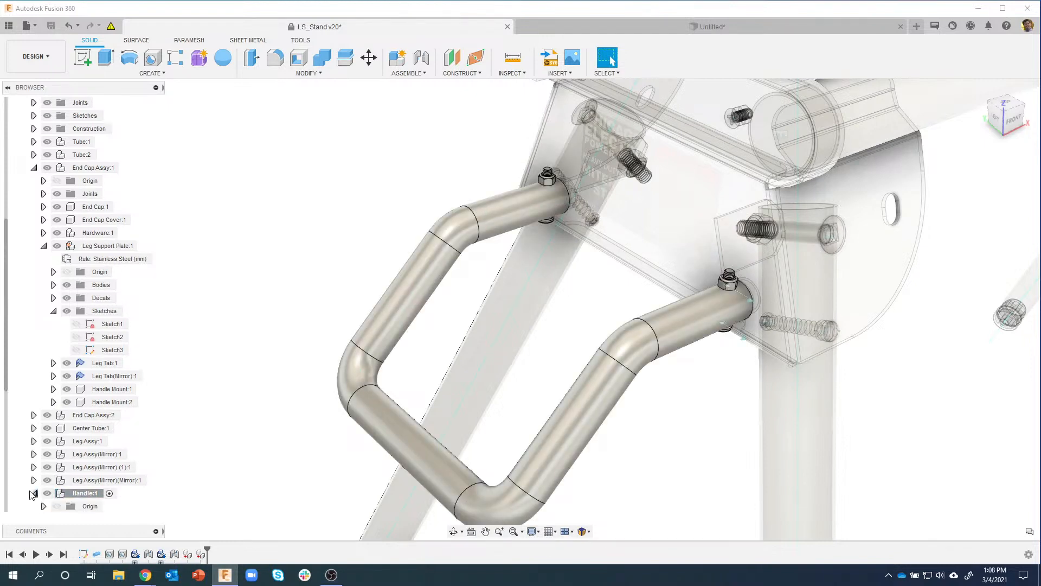
pyautogui.moveTo(7, 400); pyautogui.dragTo(7, 525)
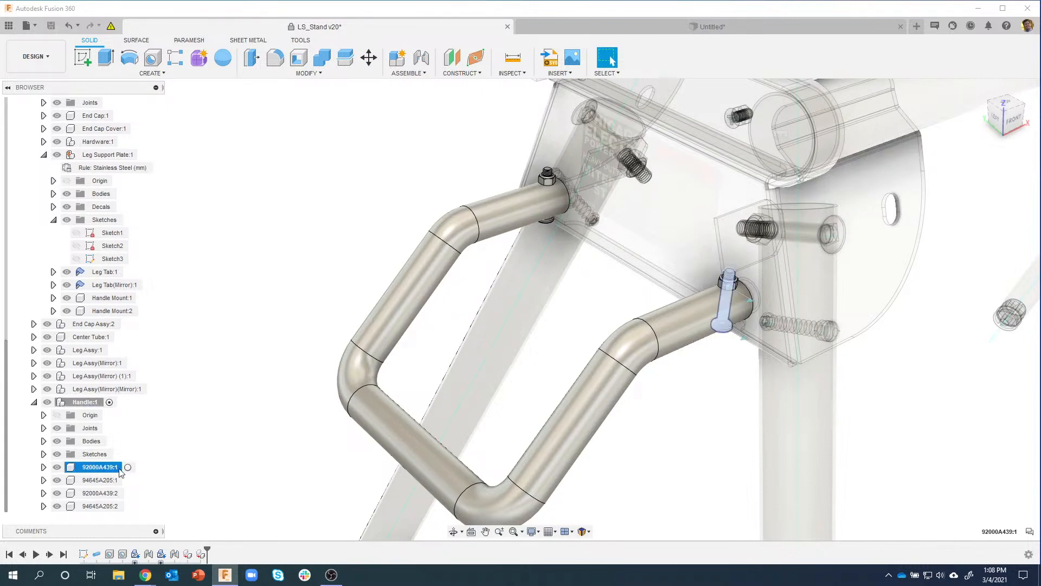
pyautogui.keyDown('shift'); pyautogui.click(102, 493); pyautogui.keyUp('shift')
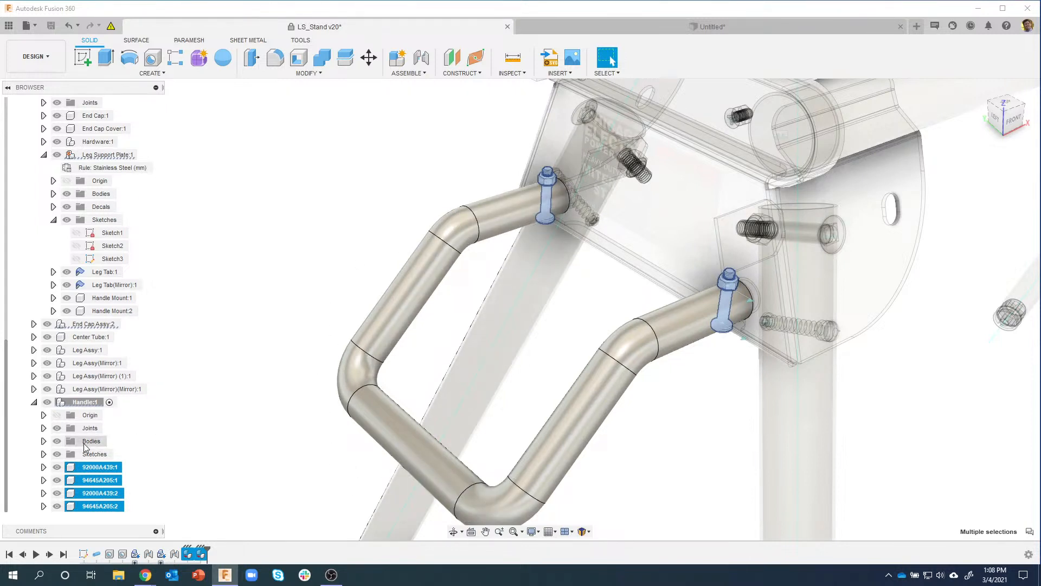
pyautogui.click(61, 441)
pyautogui.click(57, 440)
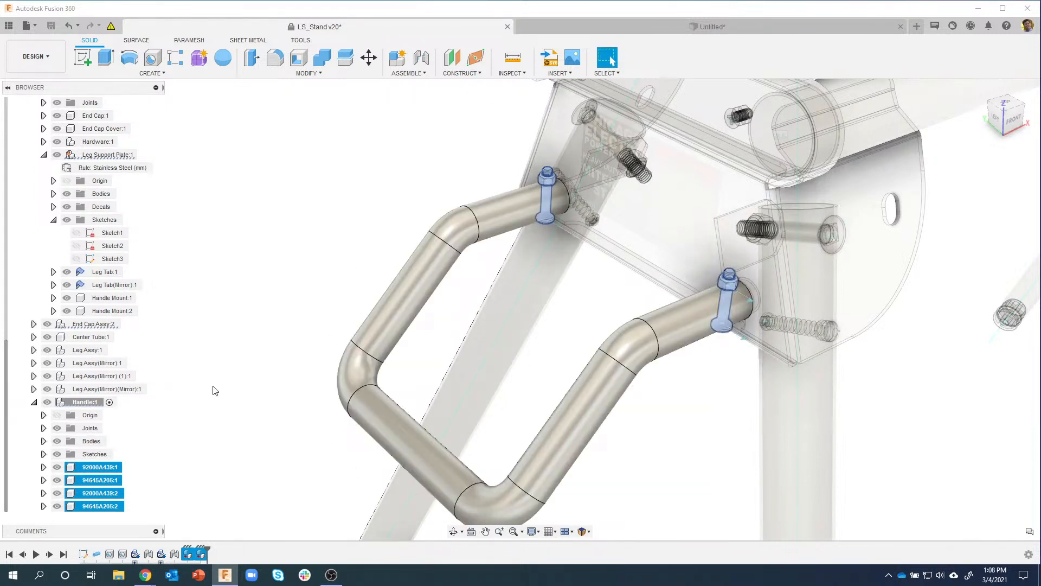
pyautogui.click(35, 403)
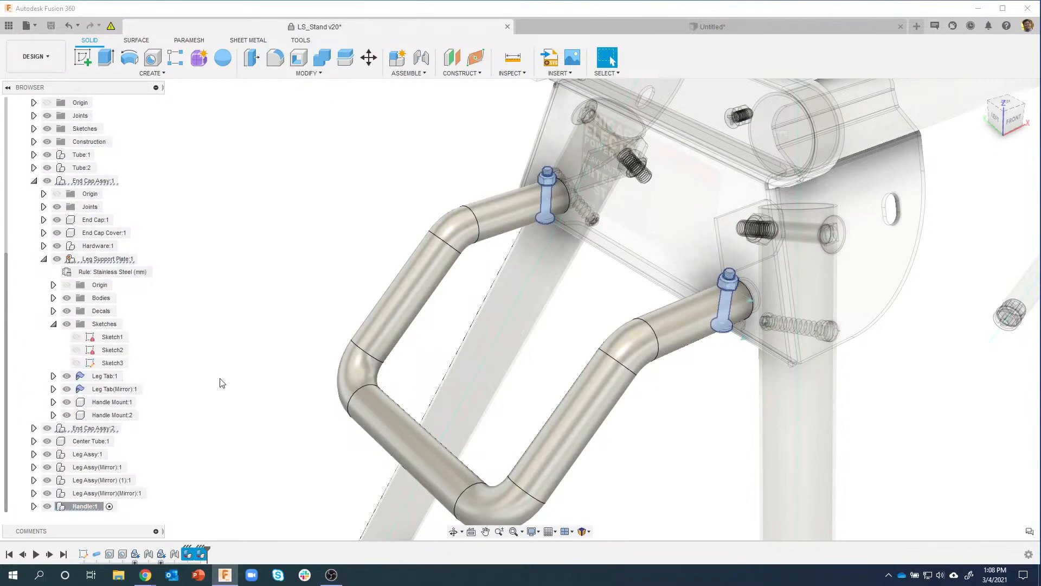
pyautogui.click(355, 263)
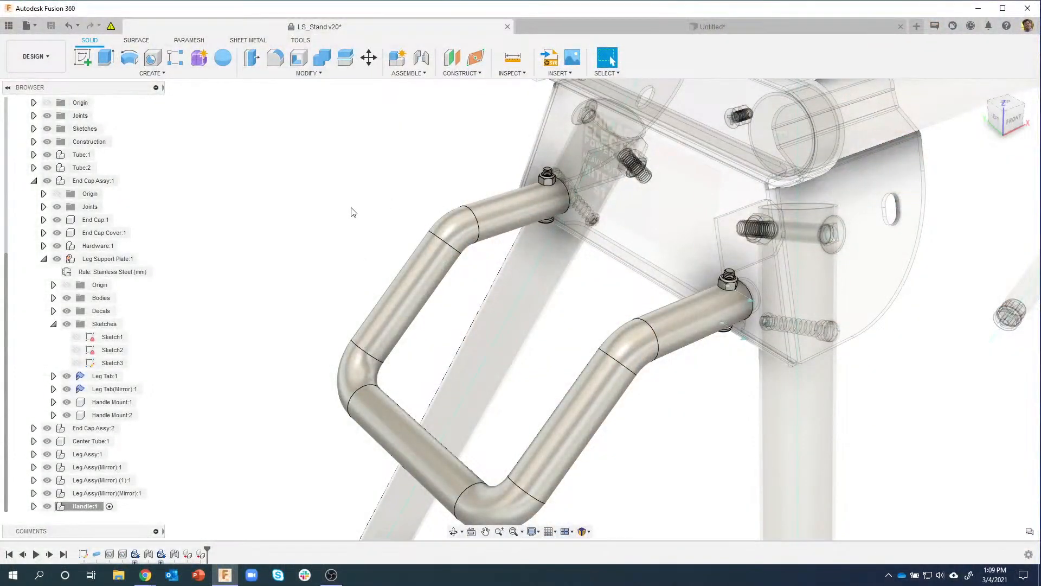
pyautogui.keyDown('shift'); pyautogui.moveTo(352, 207); pyautogui.dragTo(336, 204, button='middle'); pyautogui.keyUp('shift')
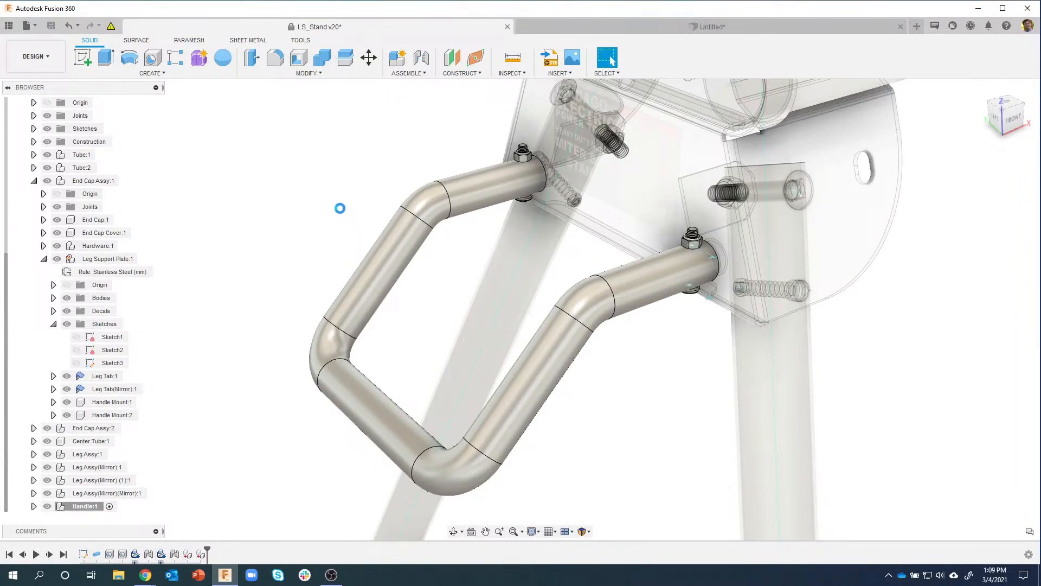
# Step: Apply the Plastic - Texture - Random appearance to the handle tube from the Appearance panel
pyautogui.press('a')
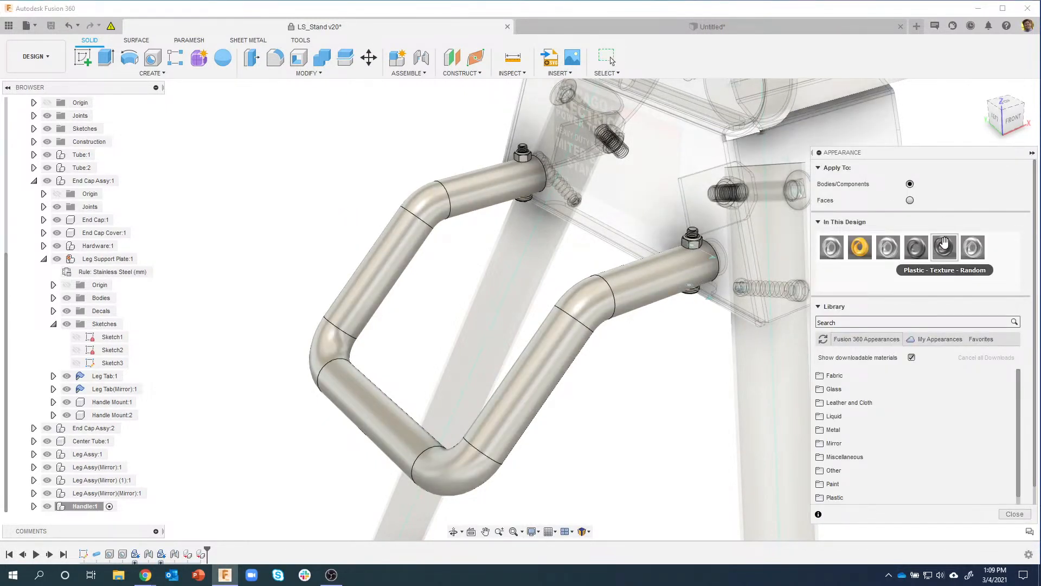
pyautogui.moveTo(945, 243); pyautogui.dragTo(566, 339)
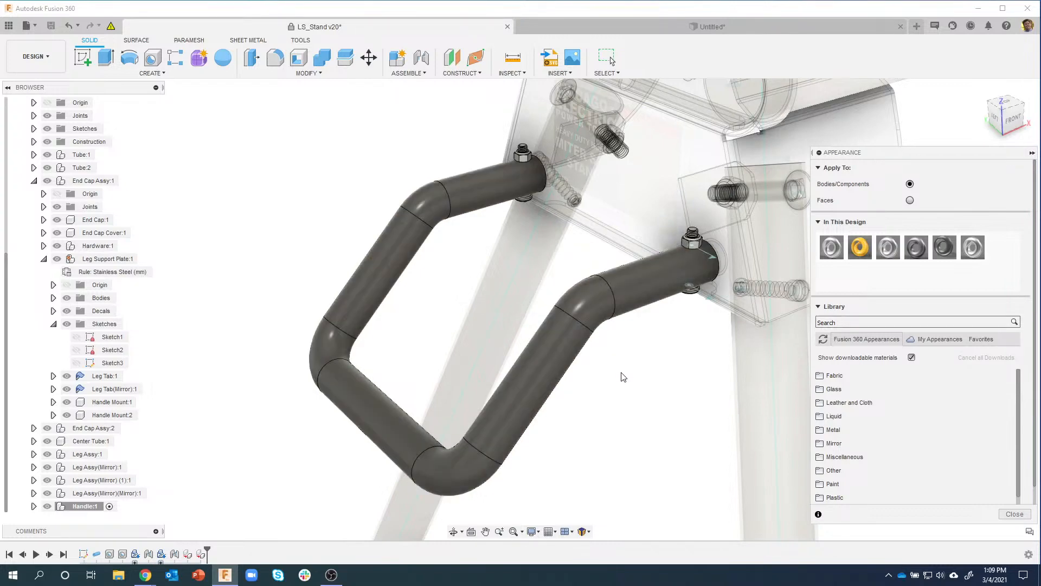
pyautogui.scroll(8, 636, 347)
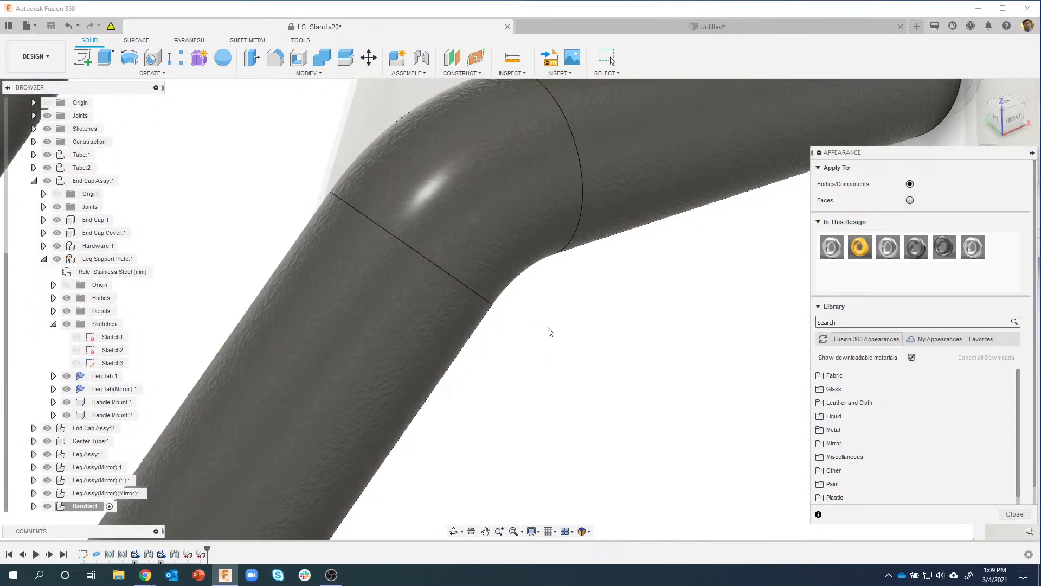
pyautogui.scroll(-8, 440, 258)
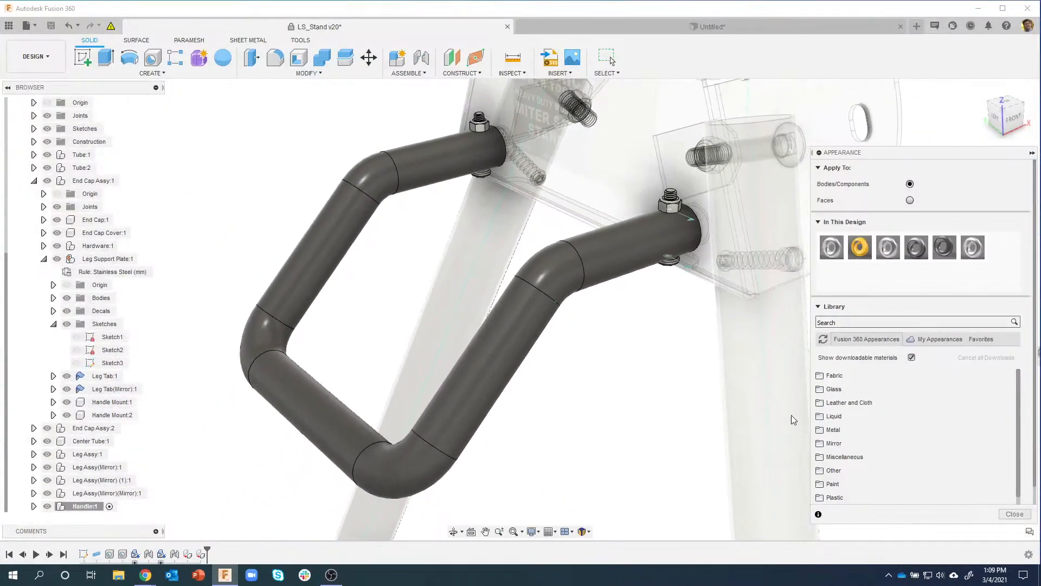
pyautogui.click(1014, 514)
pyautogui.scroll(-6, 651, 467)
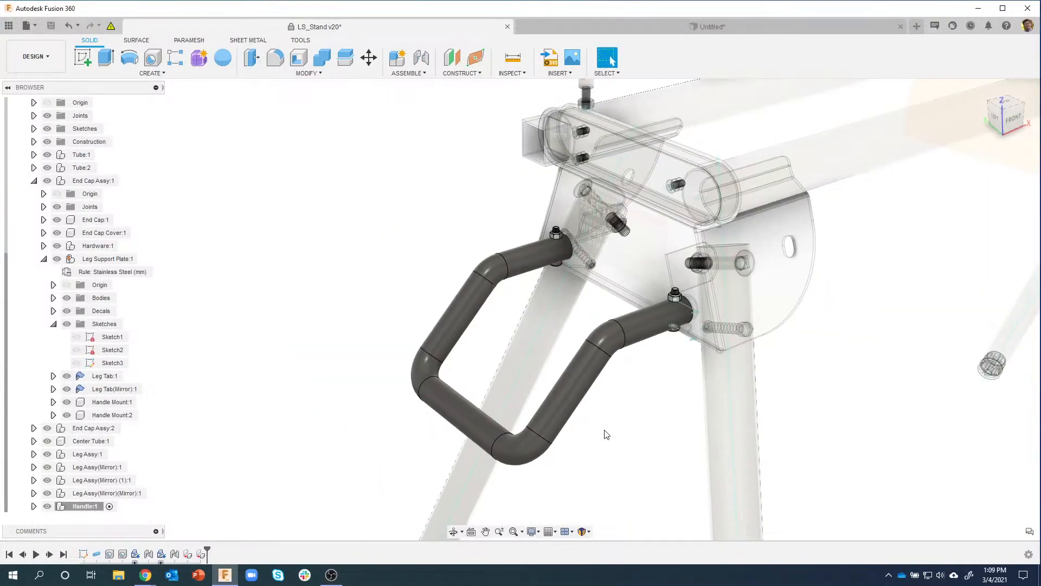
pyautogui.scroll(-6, 633, 467)
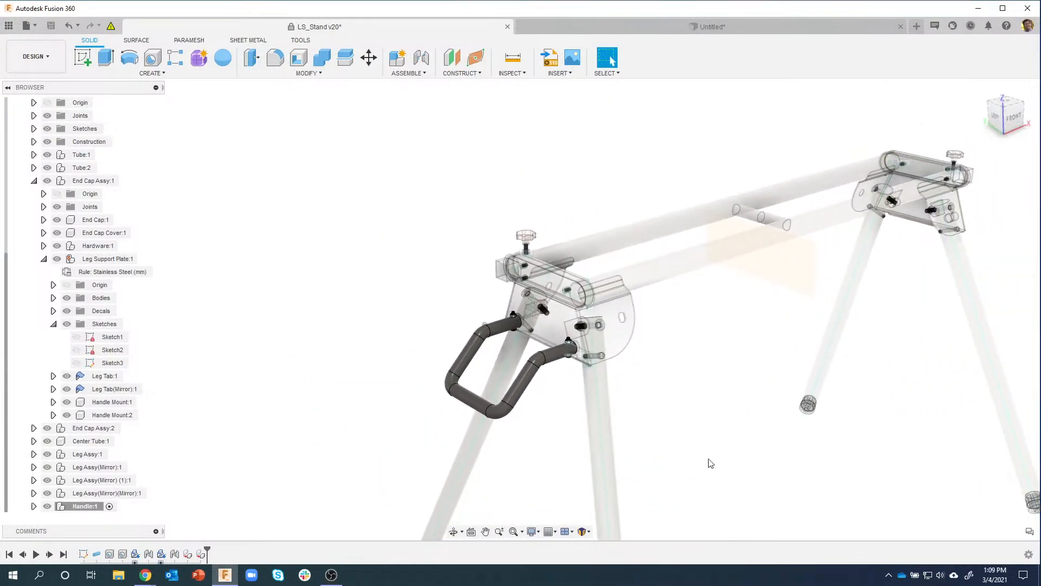
pyautogui.keyDown('shift'); pyautogui.moveTo(712, 447); pyautogui.dragTo(606, 417, button='middle'); pyautogui.keyUp('shift')
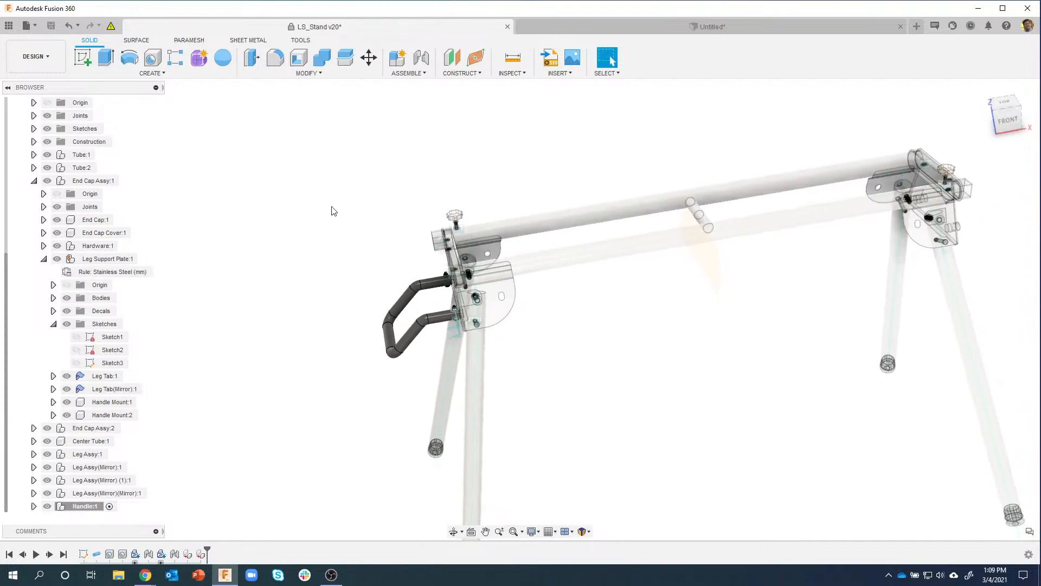